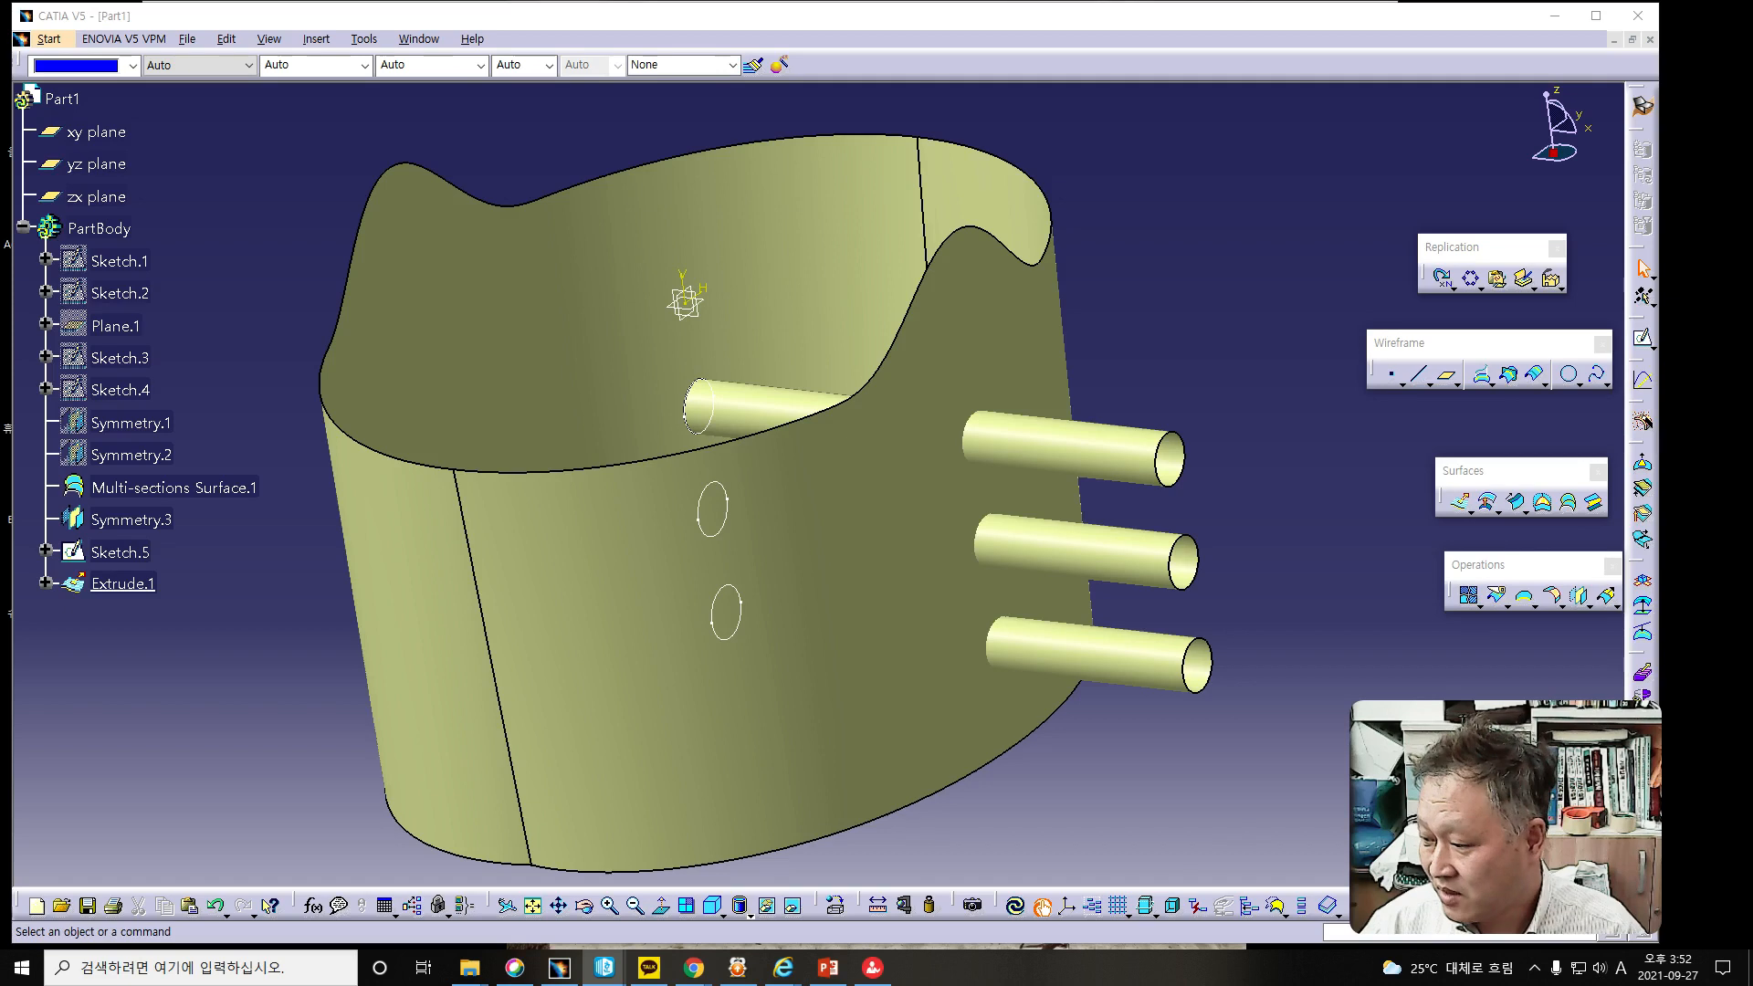
key(super+d)
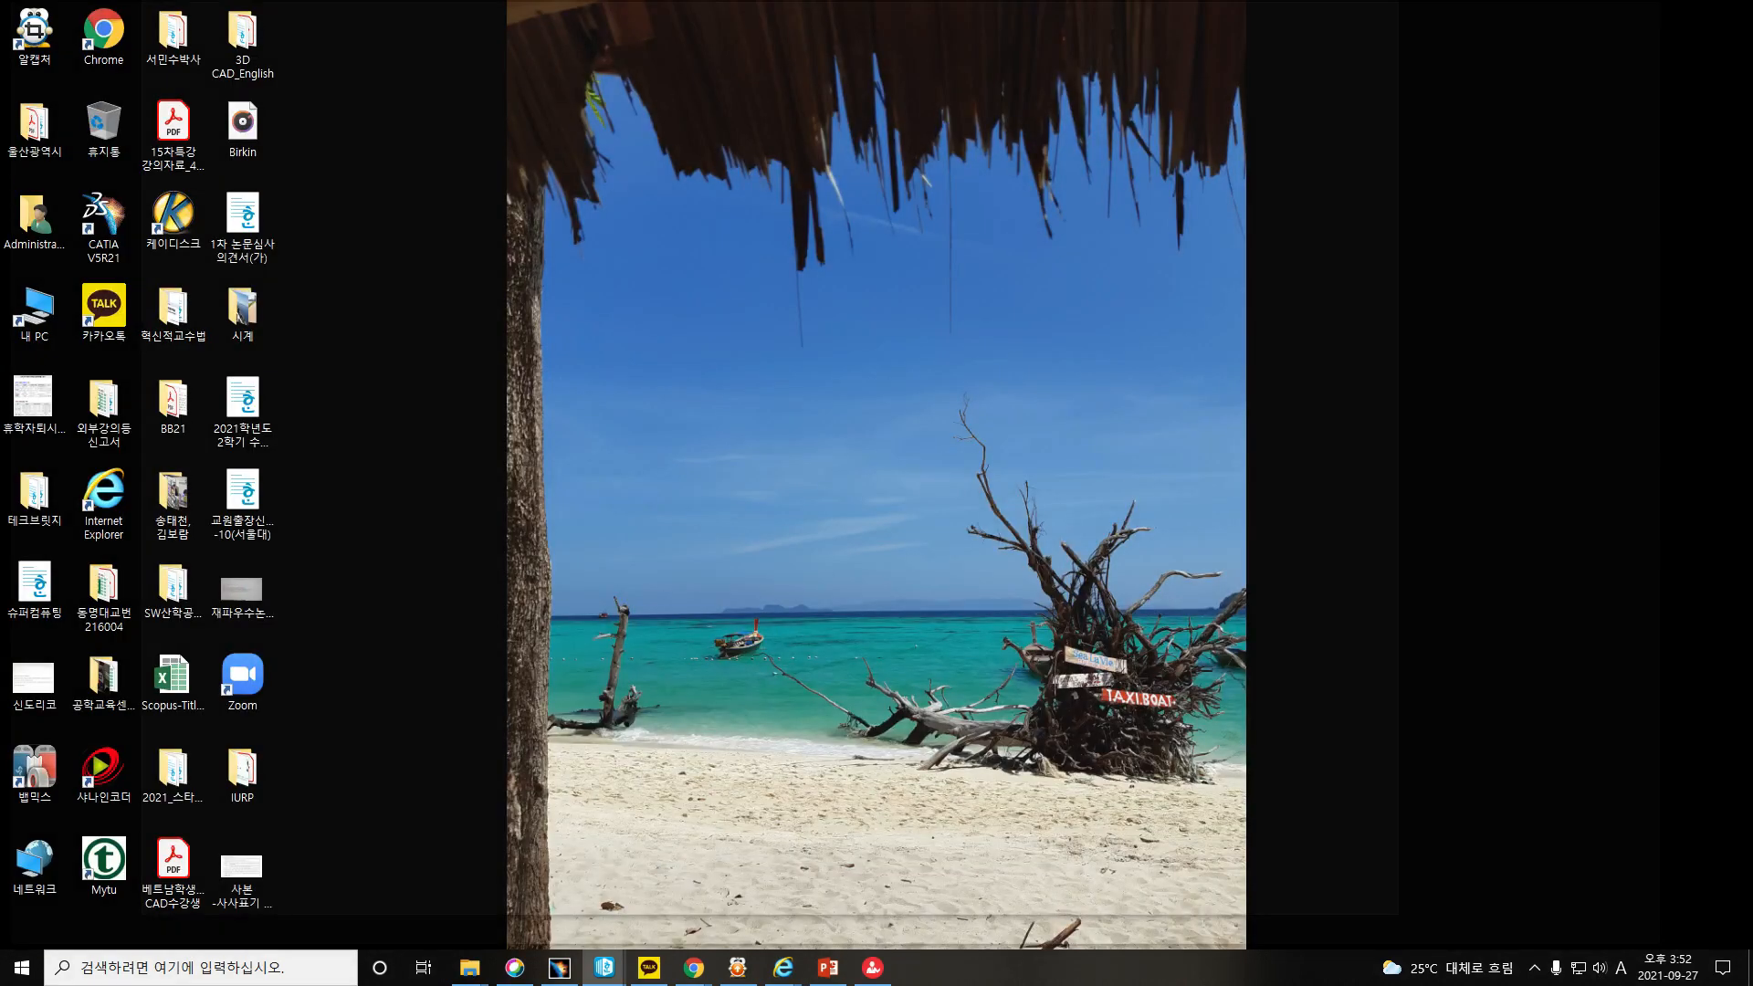
key(super+d)
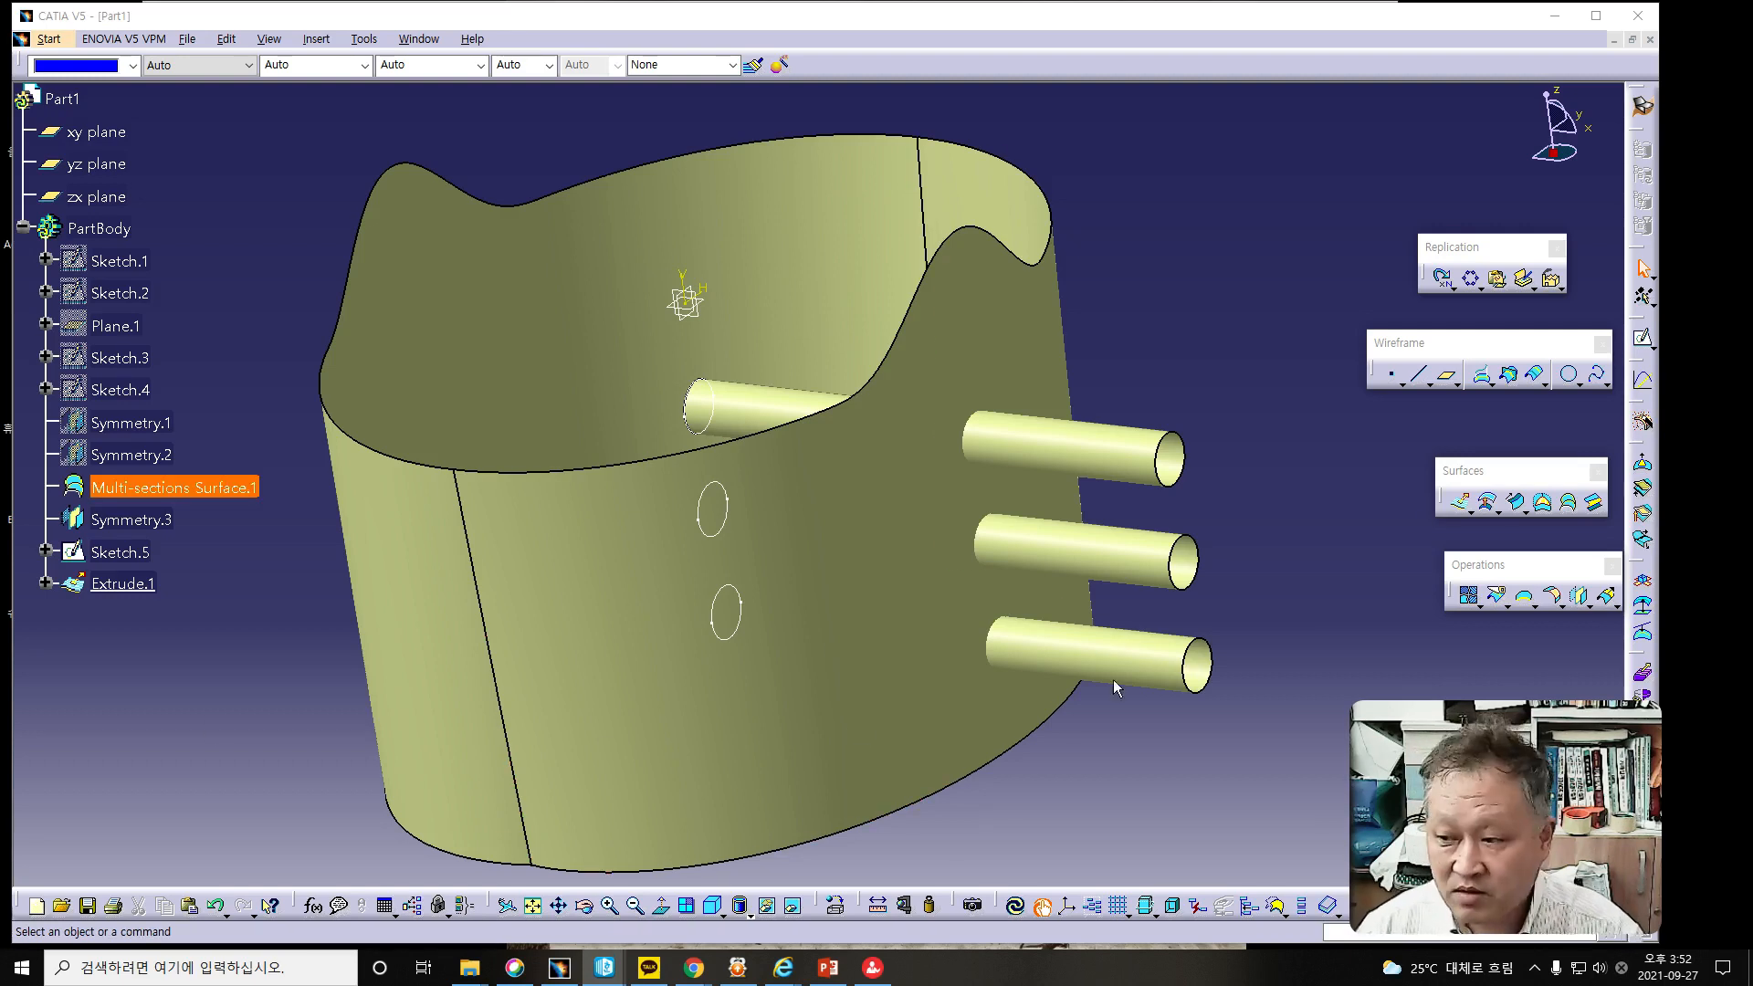
Start a circular pattern of the extruded tubes (Extrude.1) with 24 instances and 15deg angular spacing.
click(1478, 288)
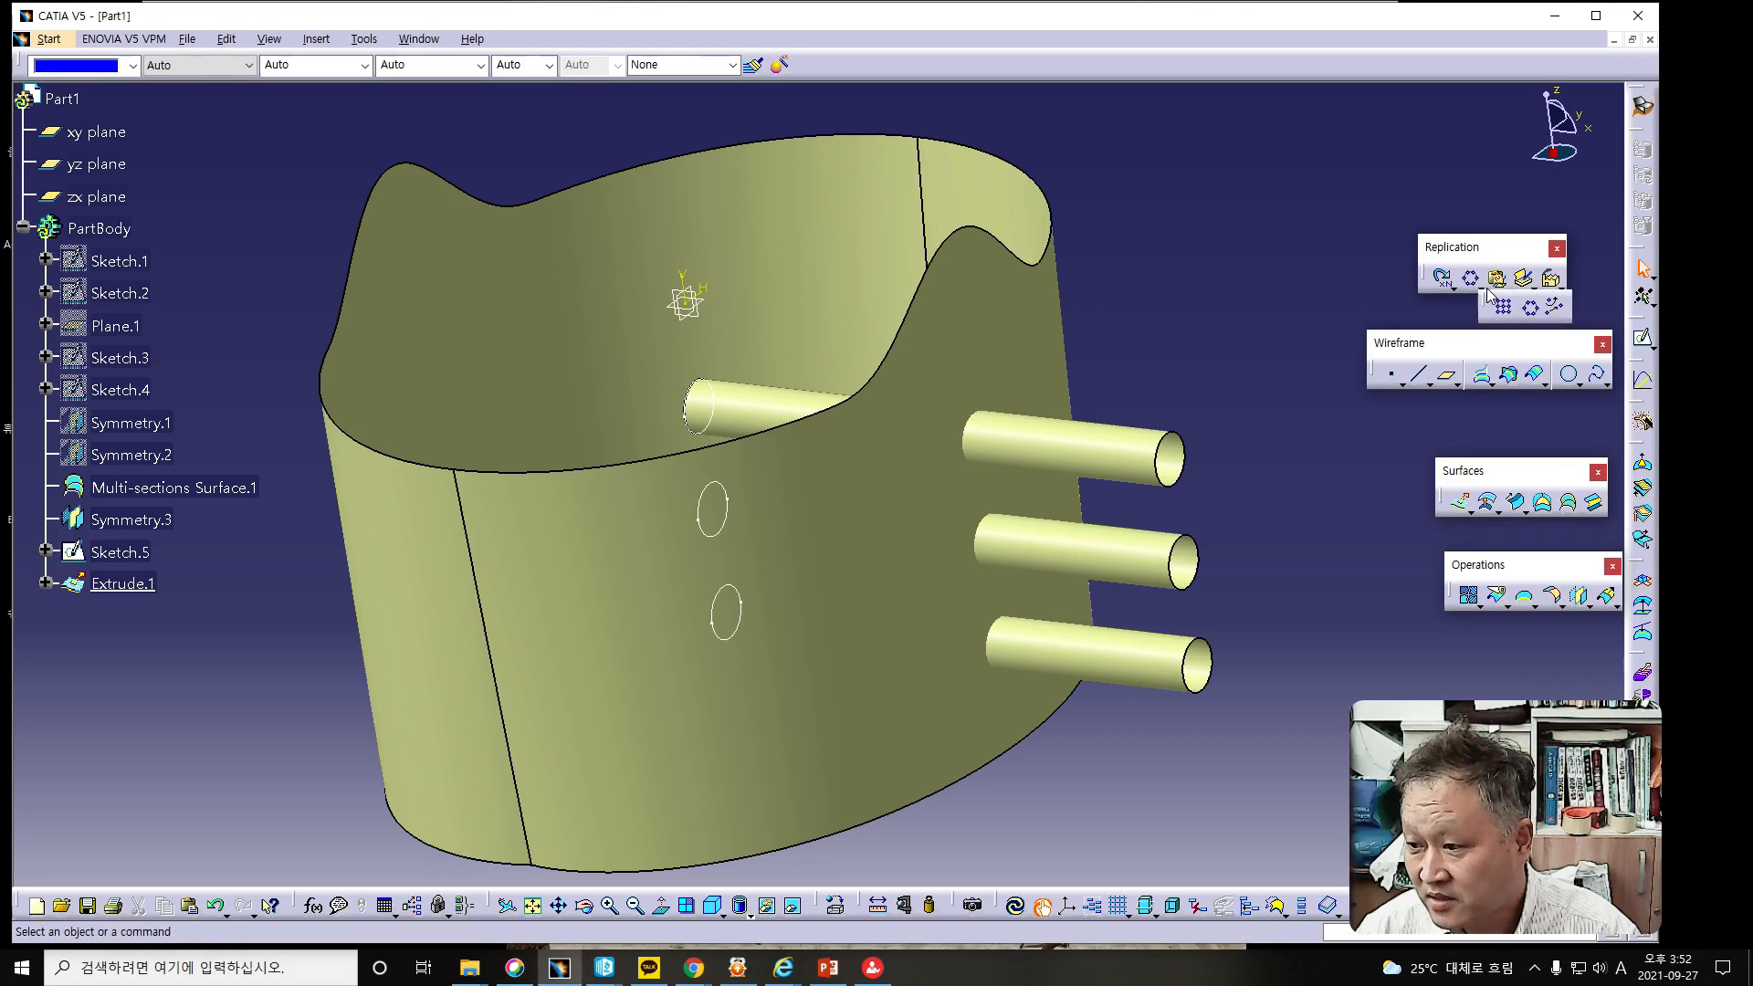
click(1531, 310)
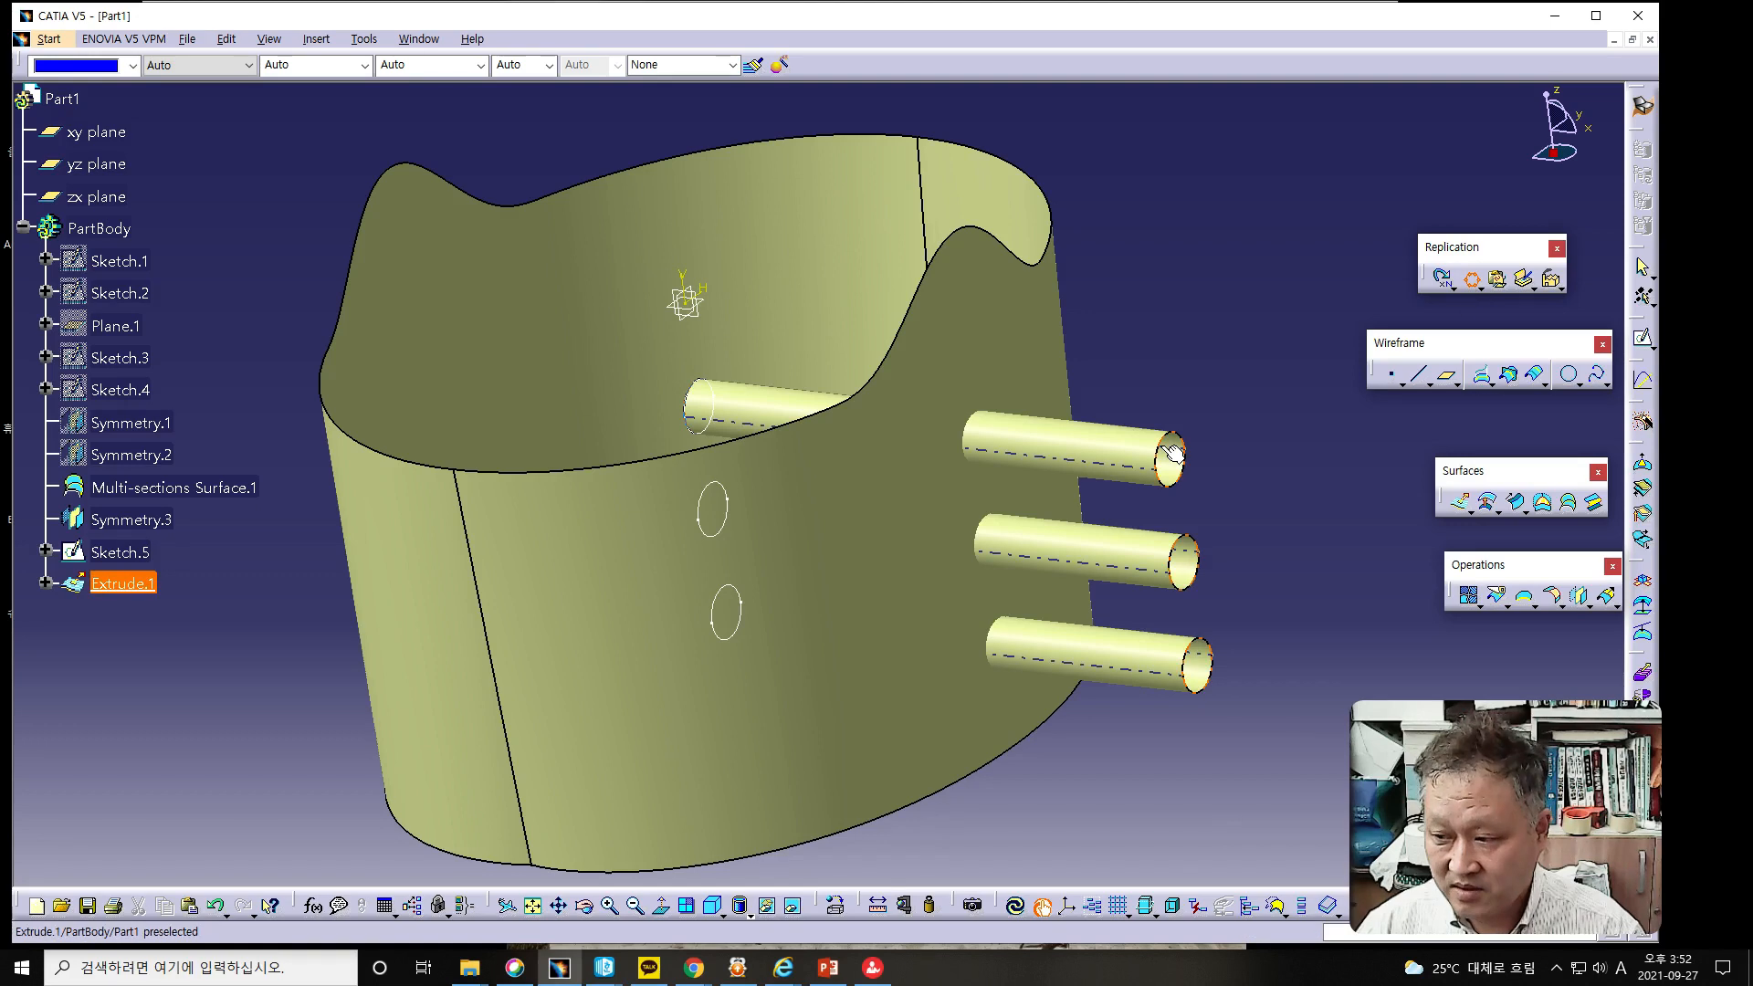
click(1143, 484)
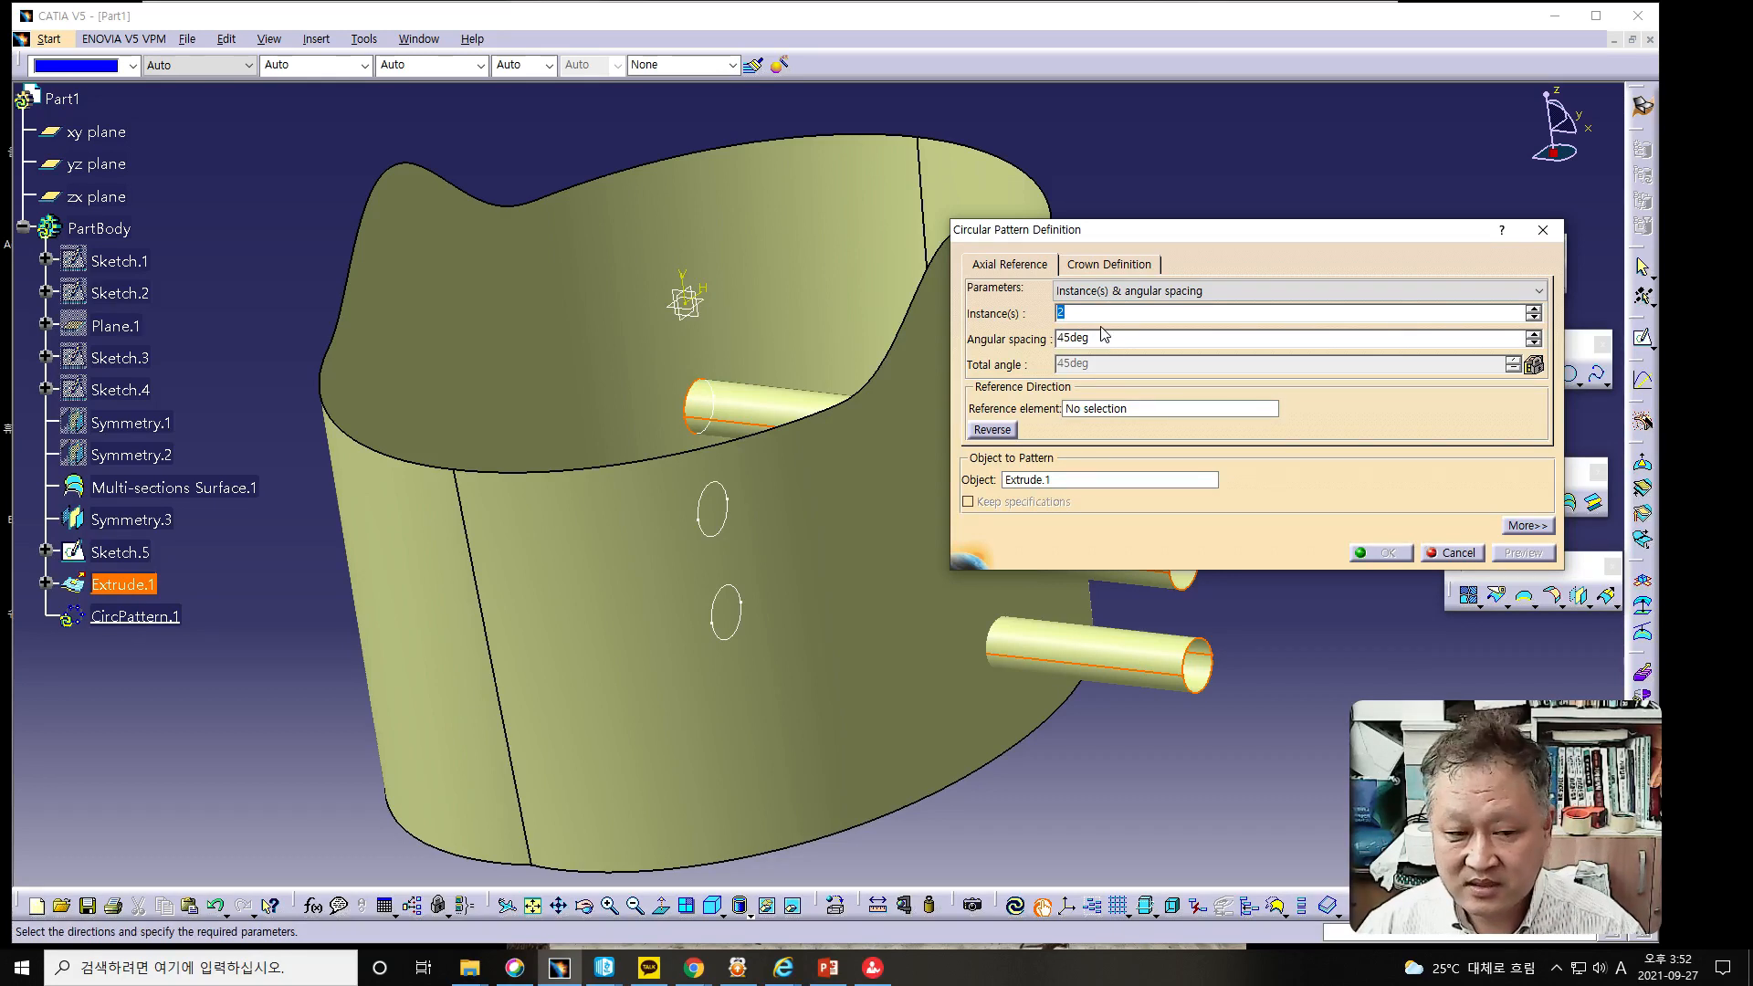
text(24)
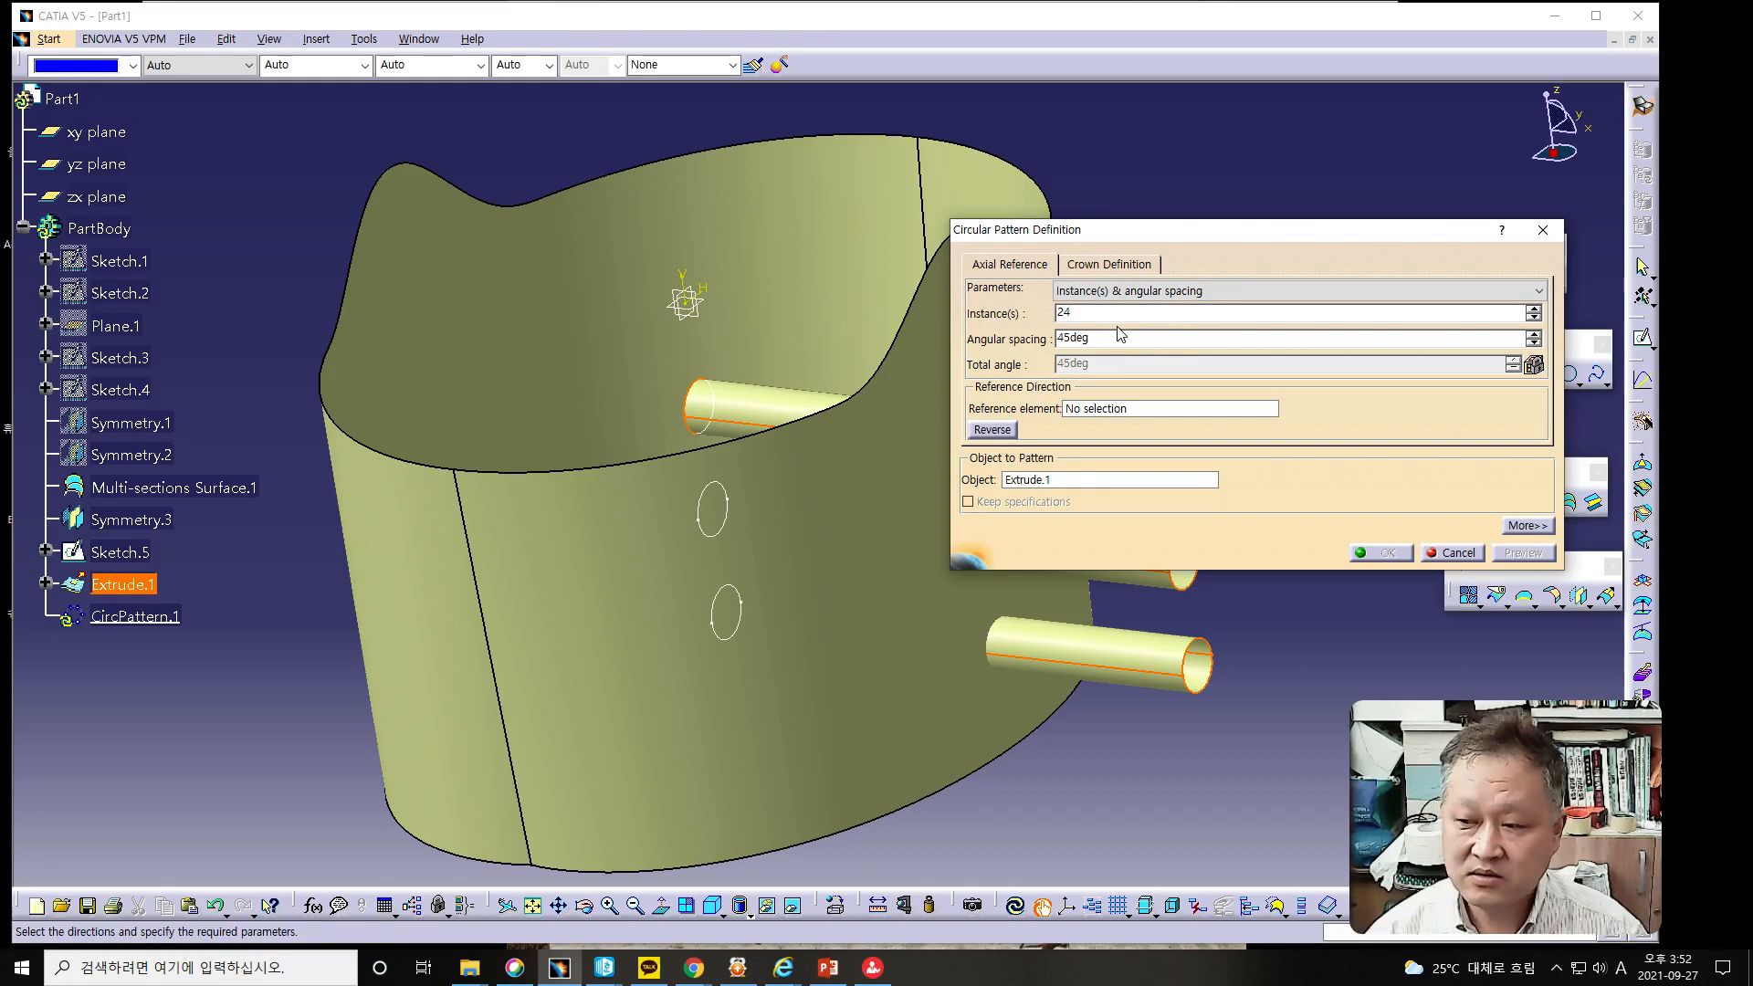
click(1061, 344)
drag(1069, 340, 1058, 340)
text(15)
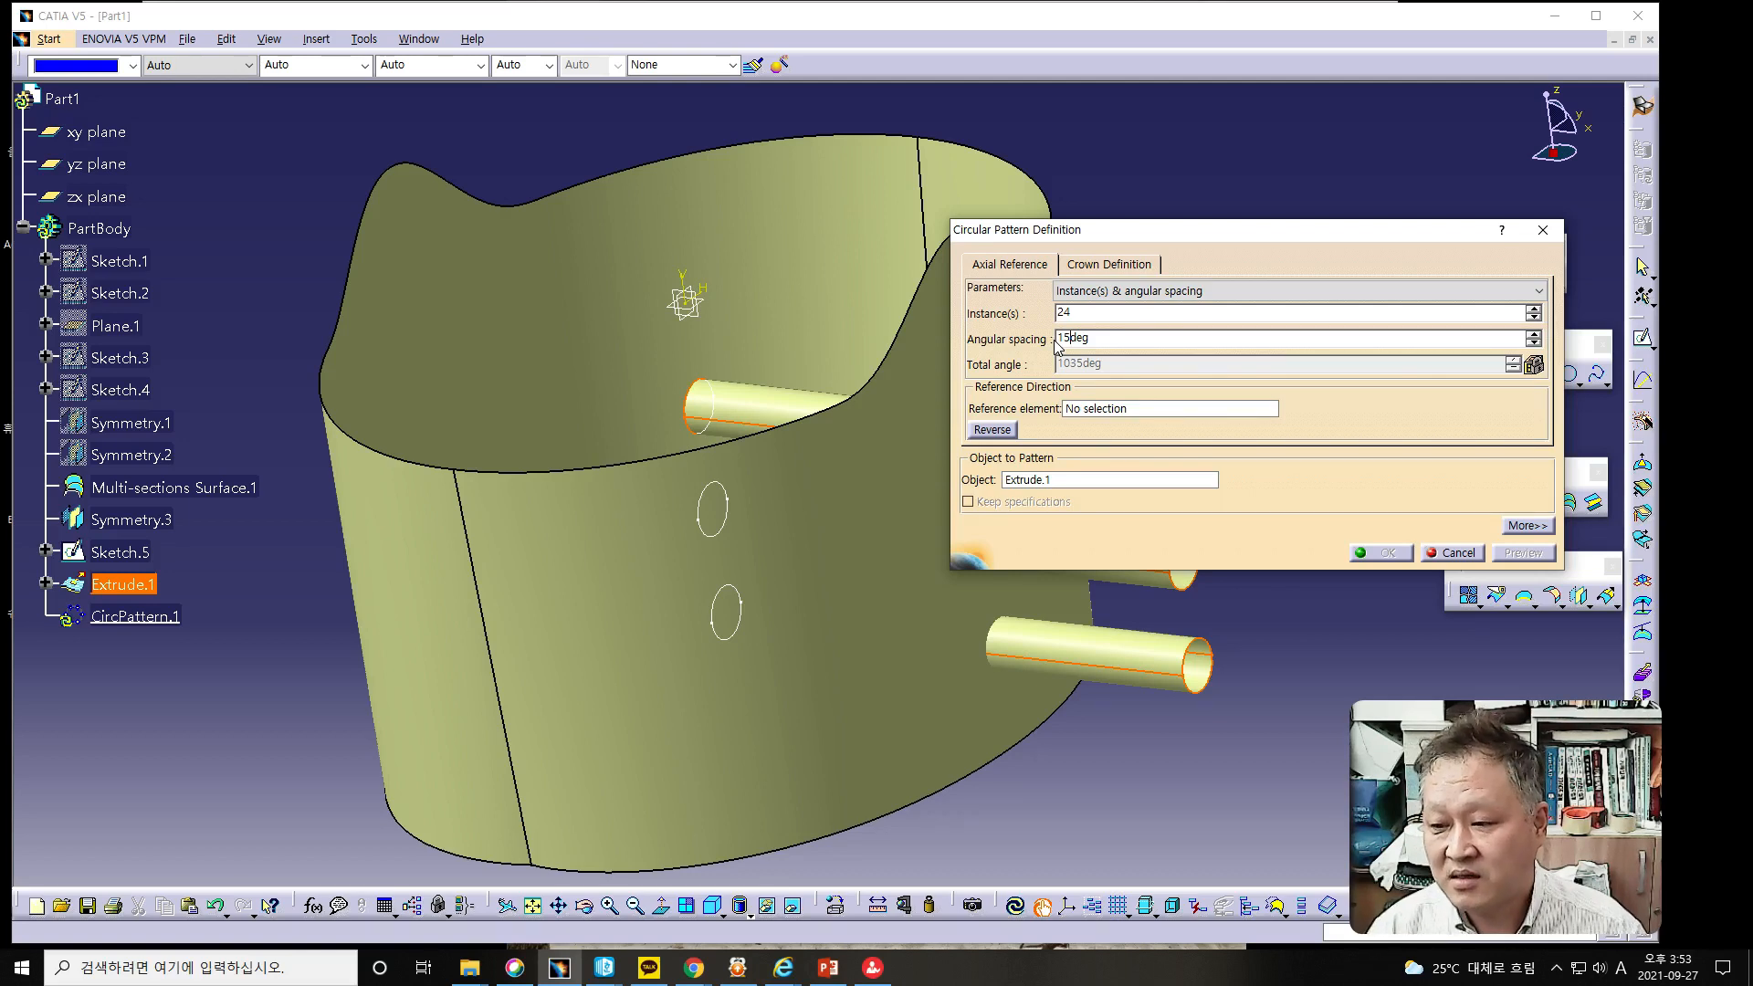
Use the Z Axis as the pattern's reference direction and create the circular pattern.
click(1109, 411)
right_click(1124, 411)
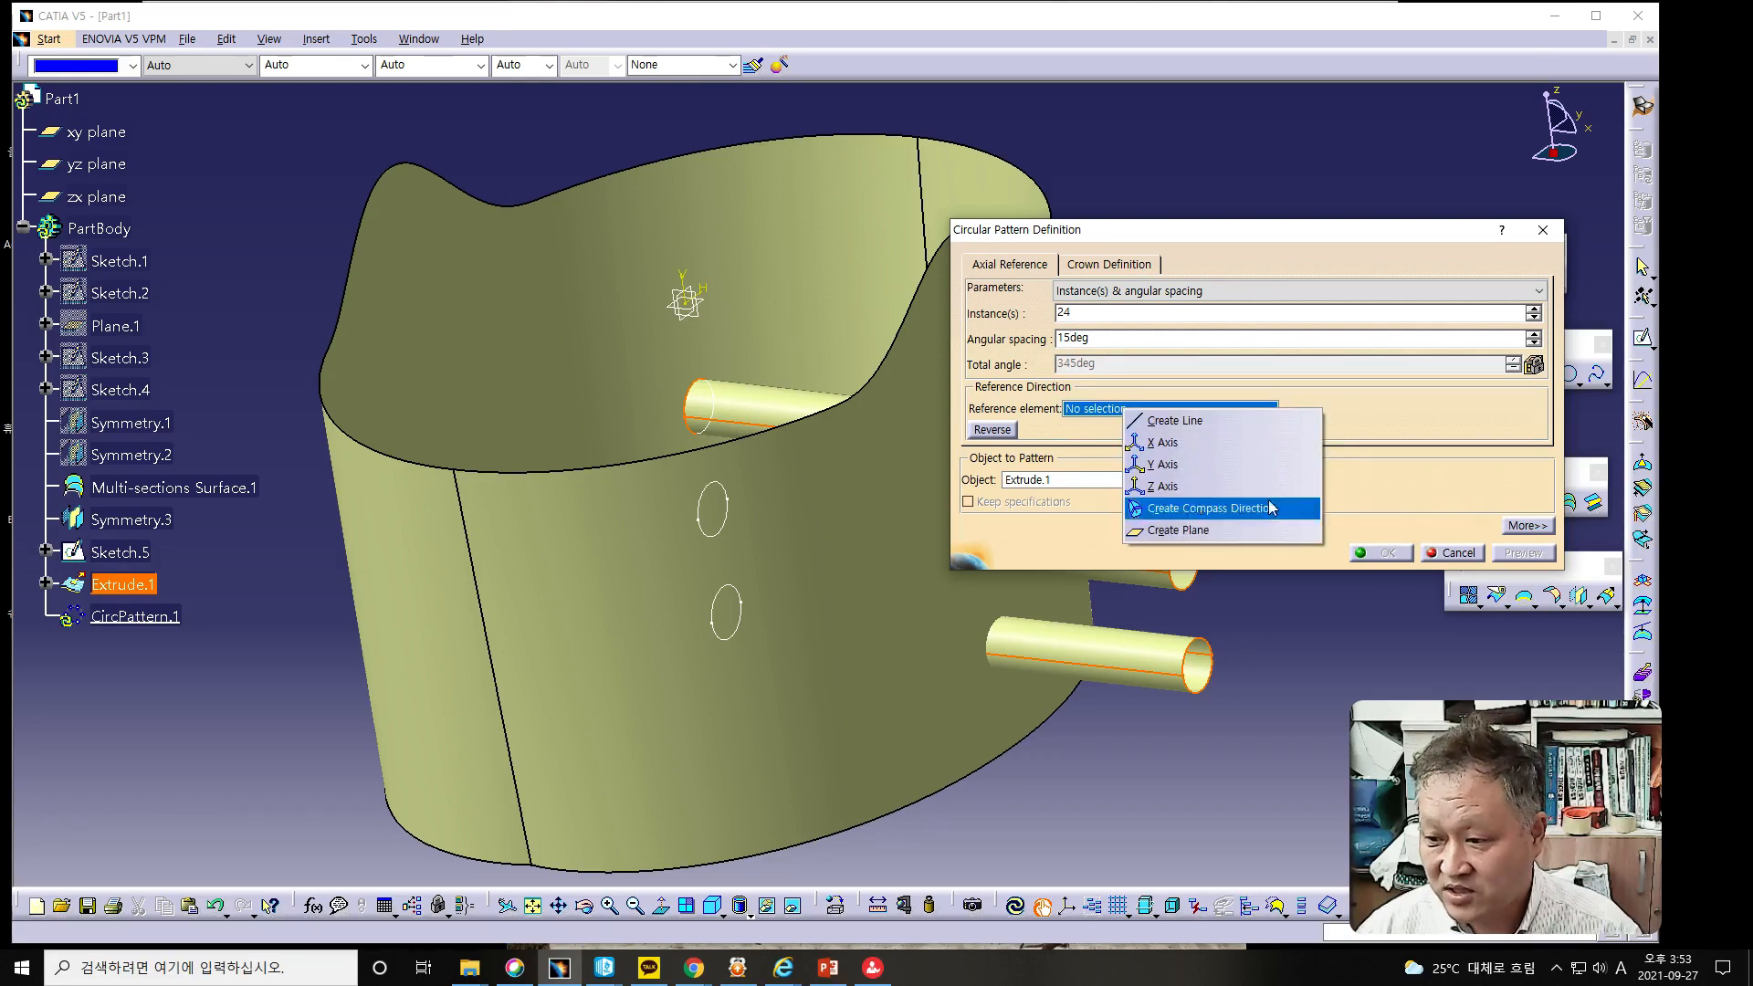
click(1158, 486)
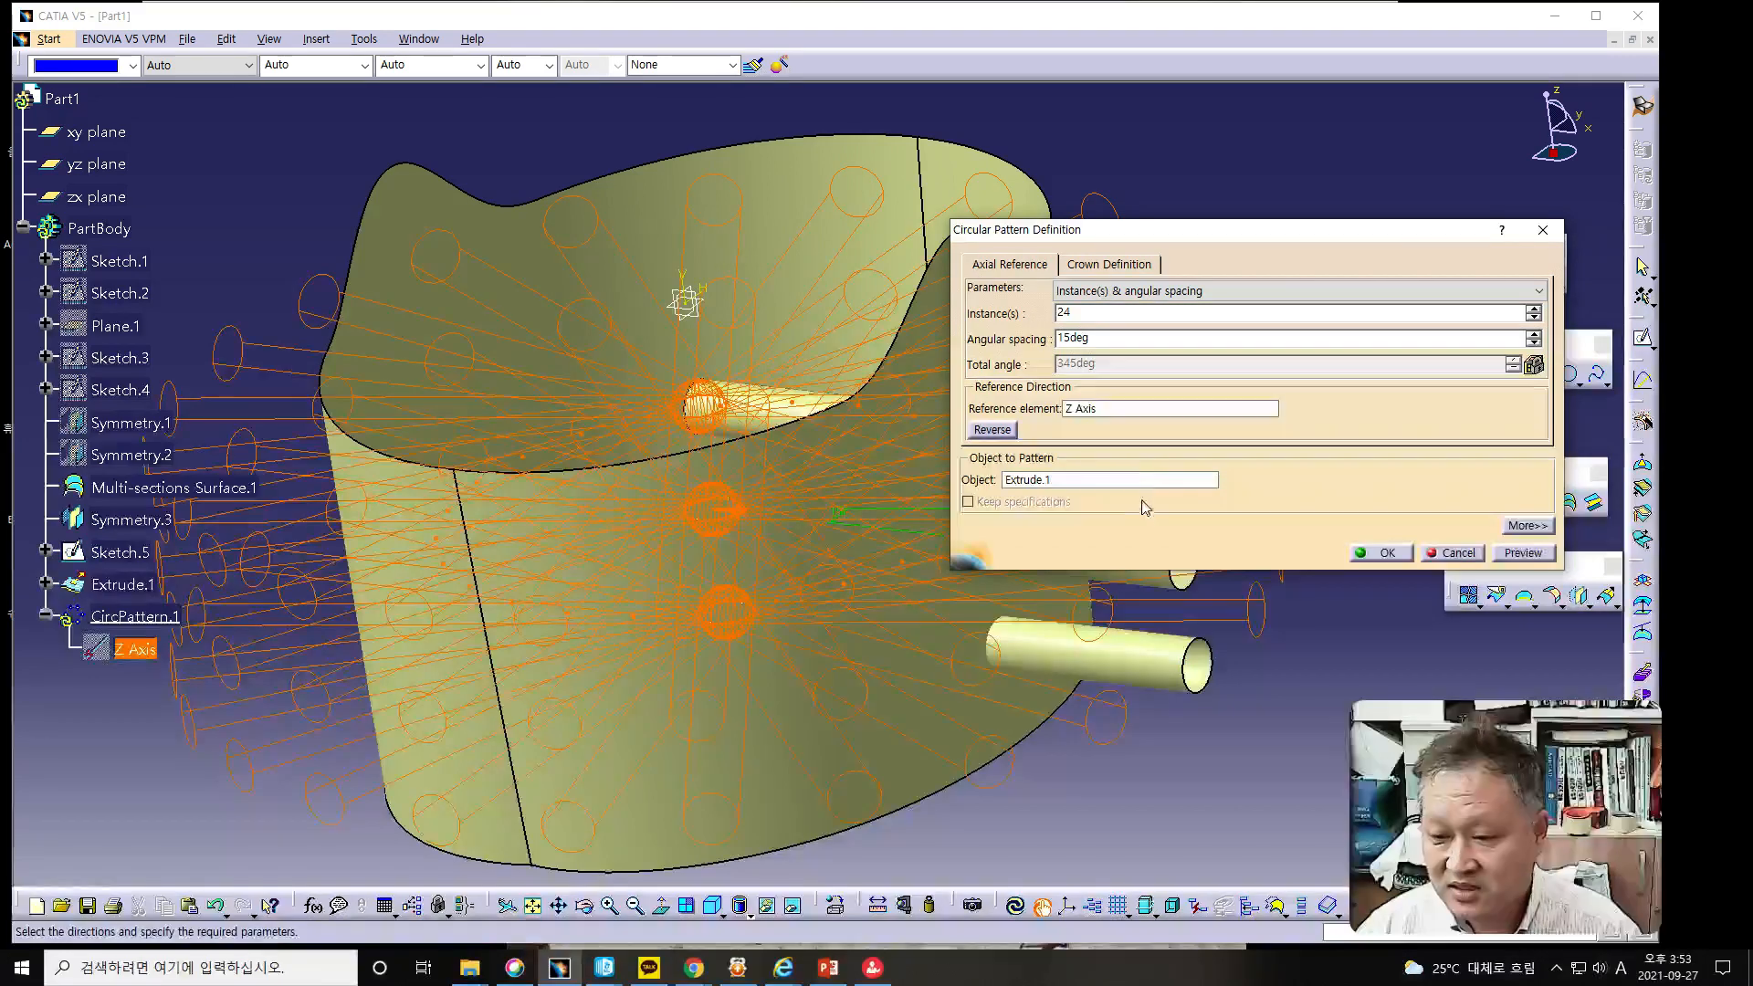
middle_drag(779, 532, 851, 680)
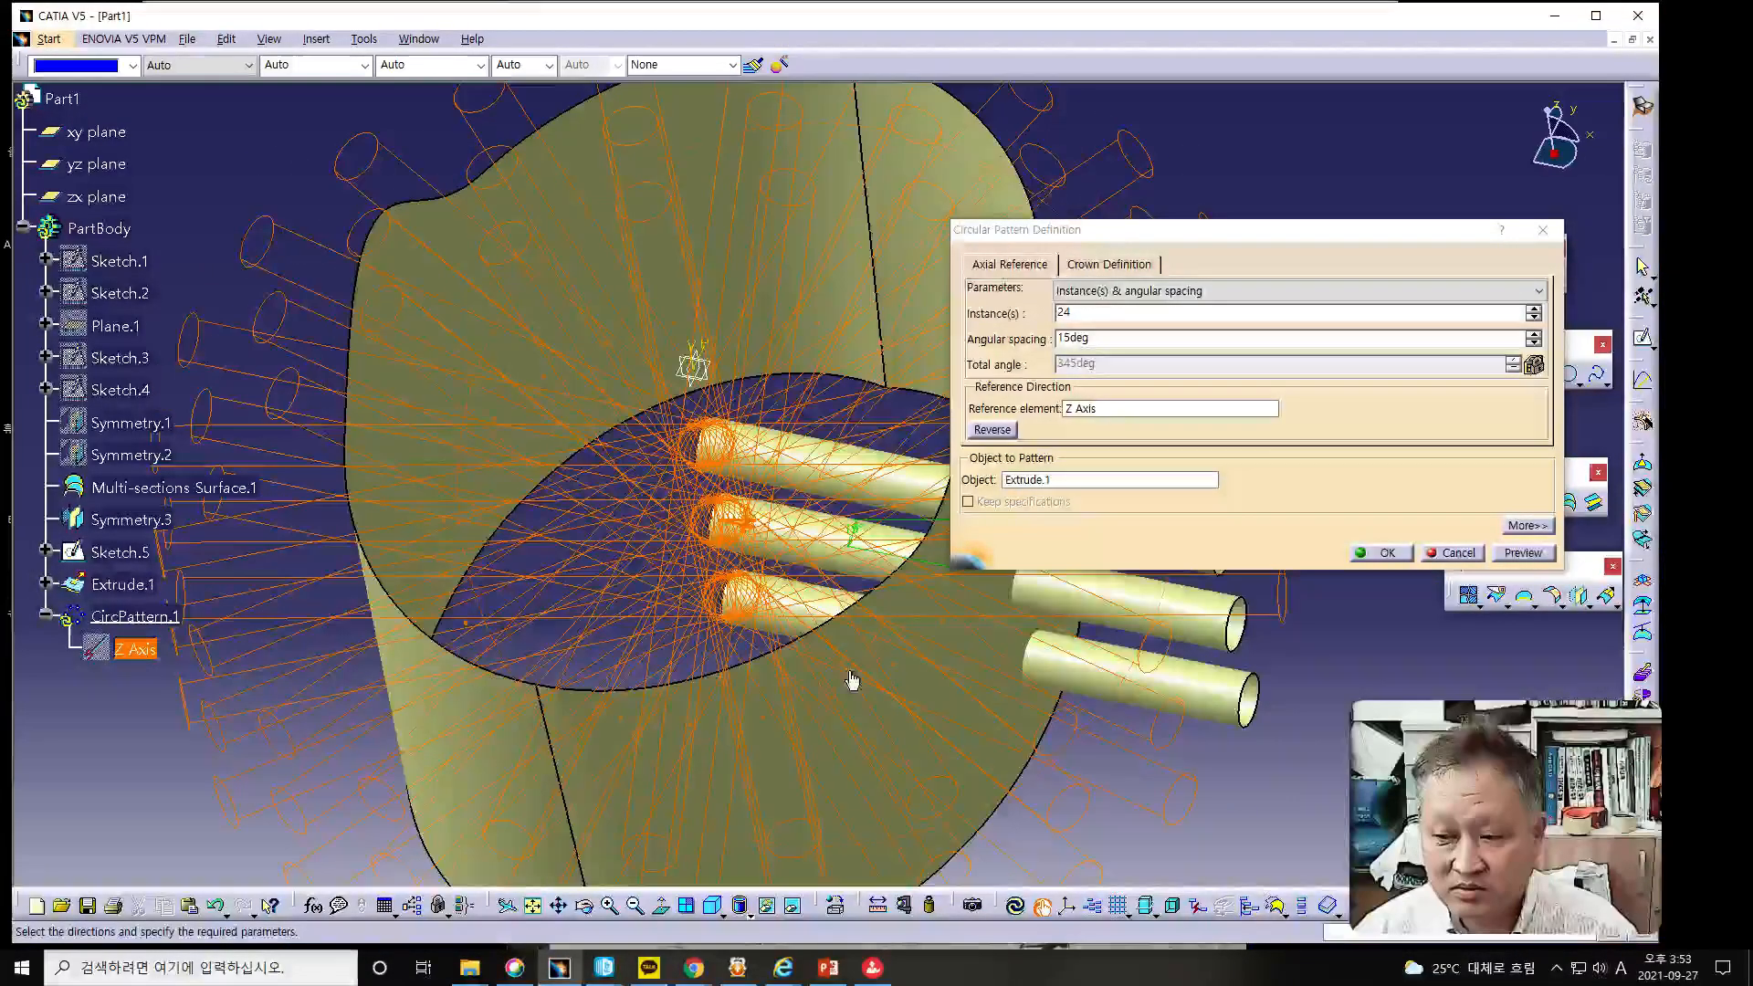
click(1386, 553)
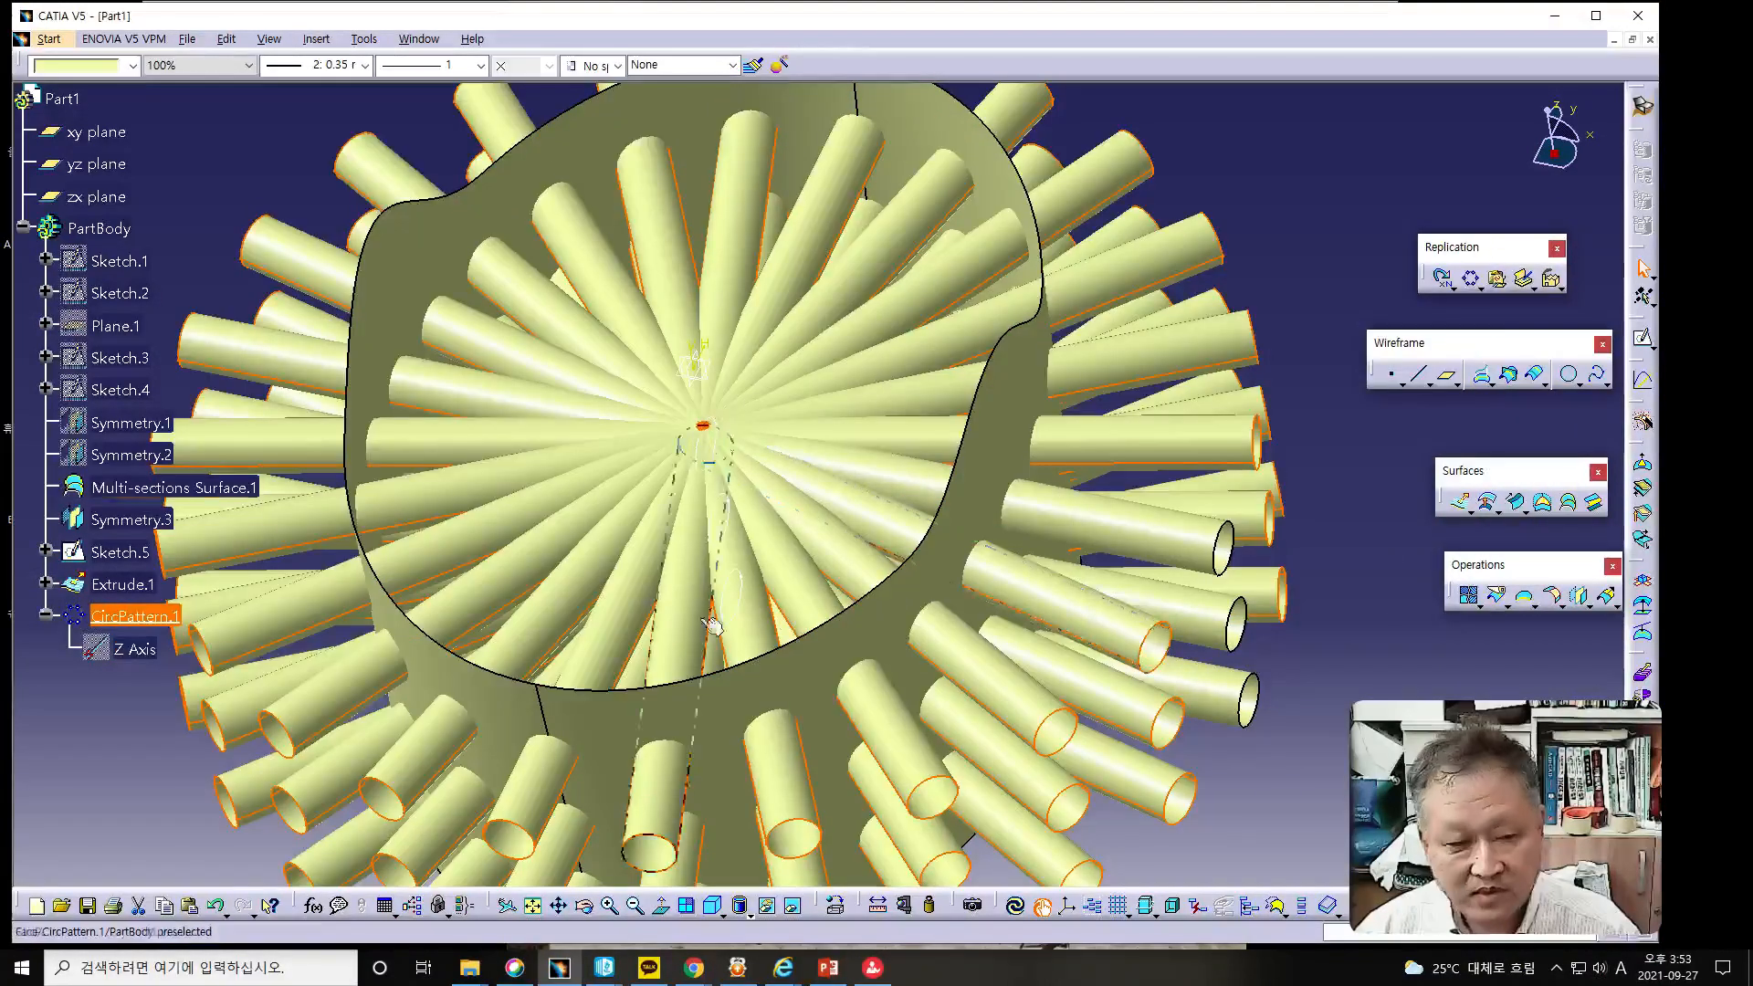
middle_drag(893, 595, 756, 545)
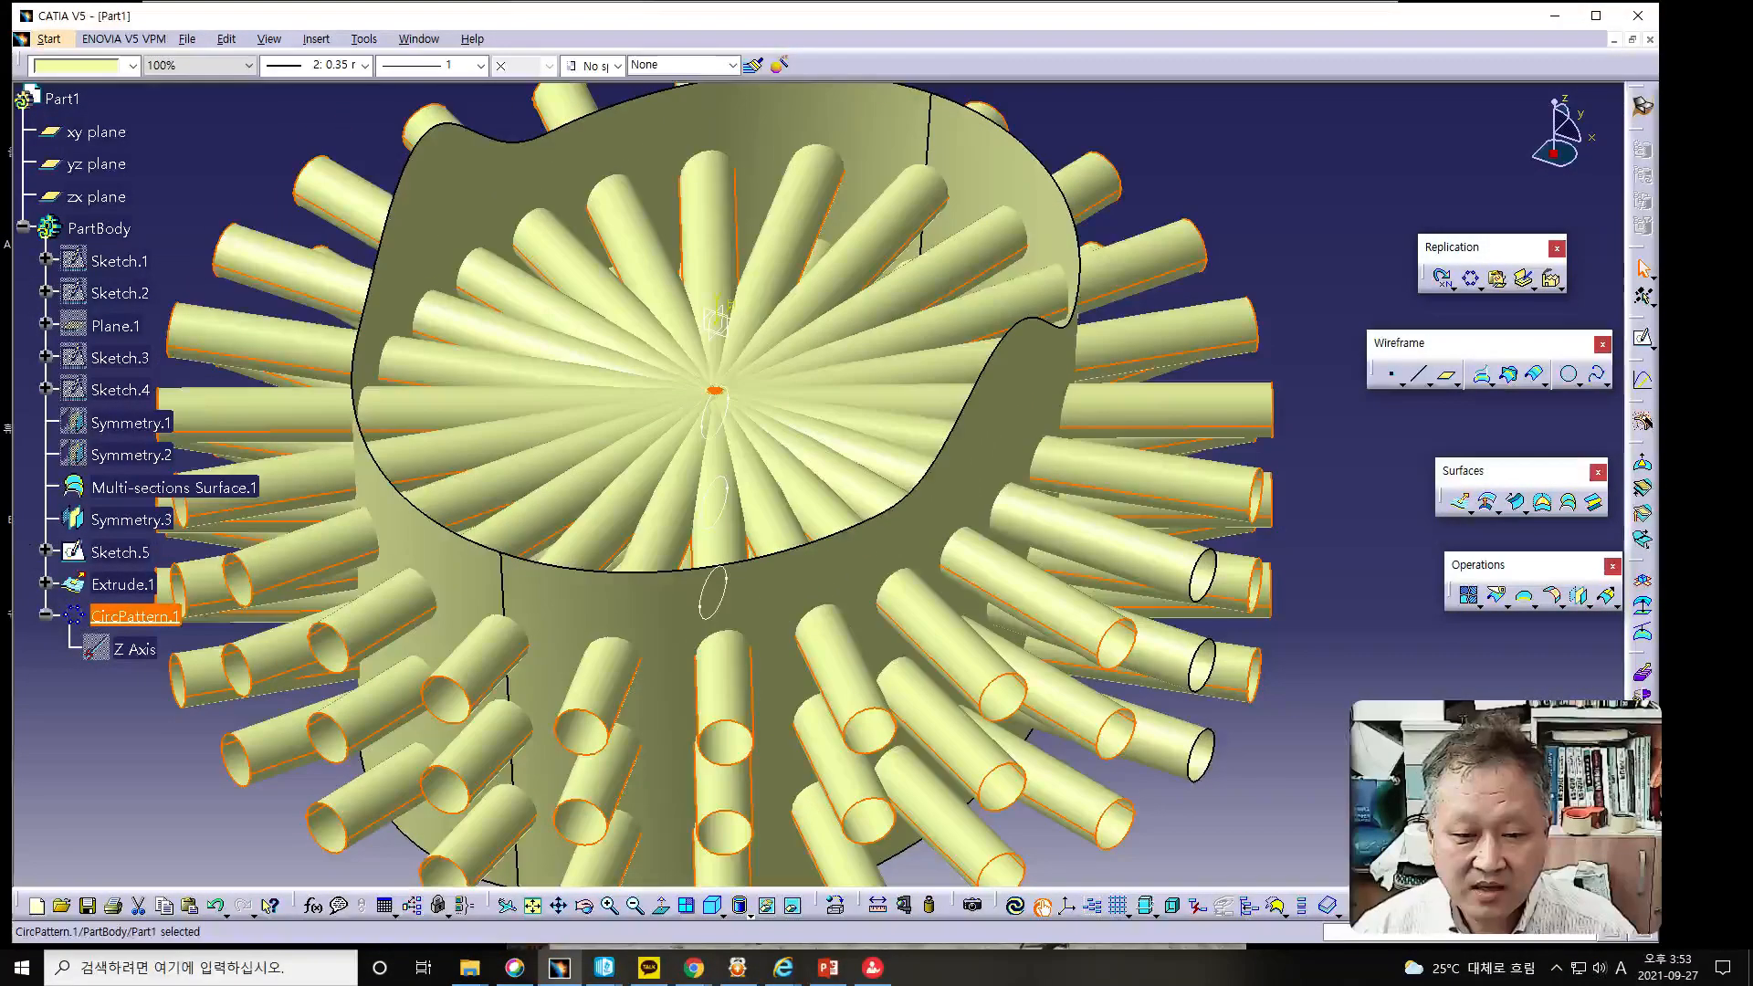
key(alt+Tab)
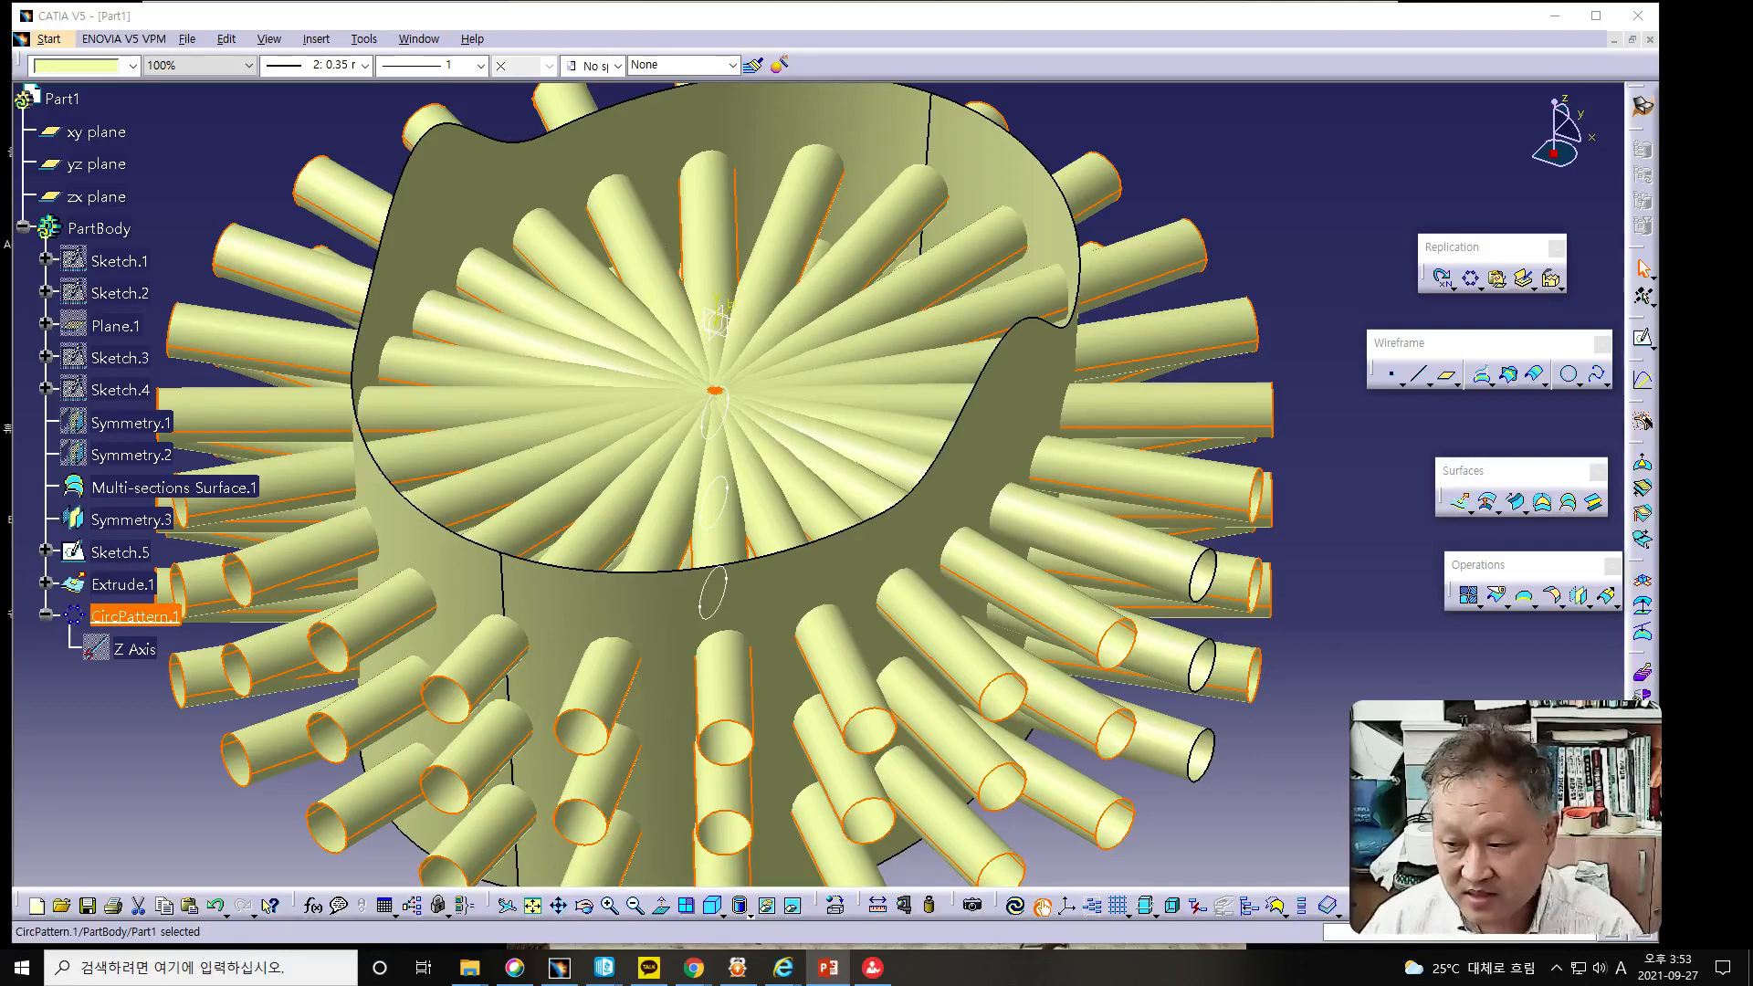
click(715, 673)
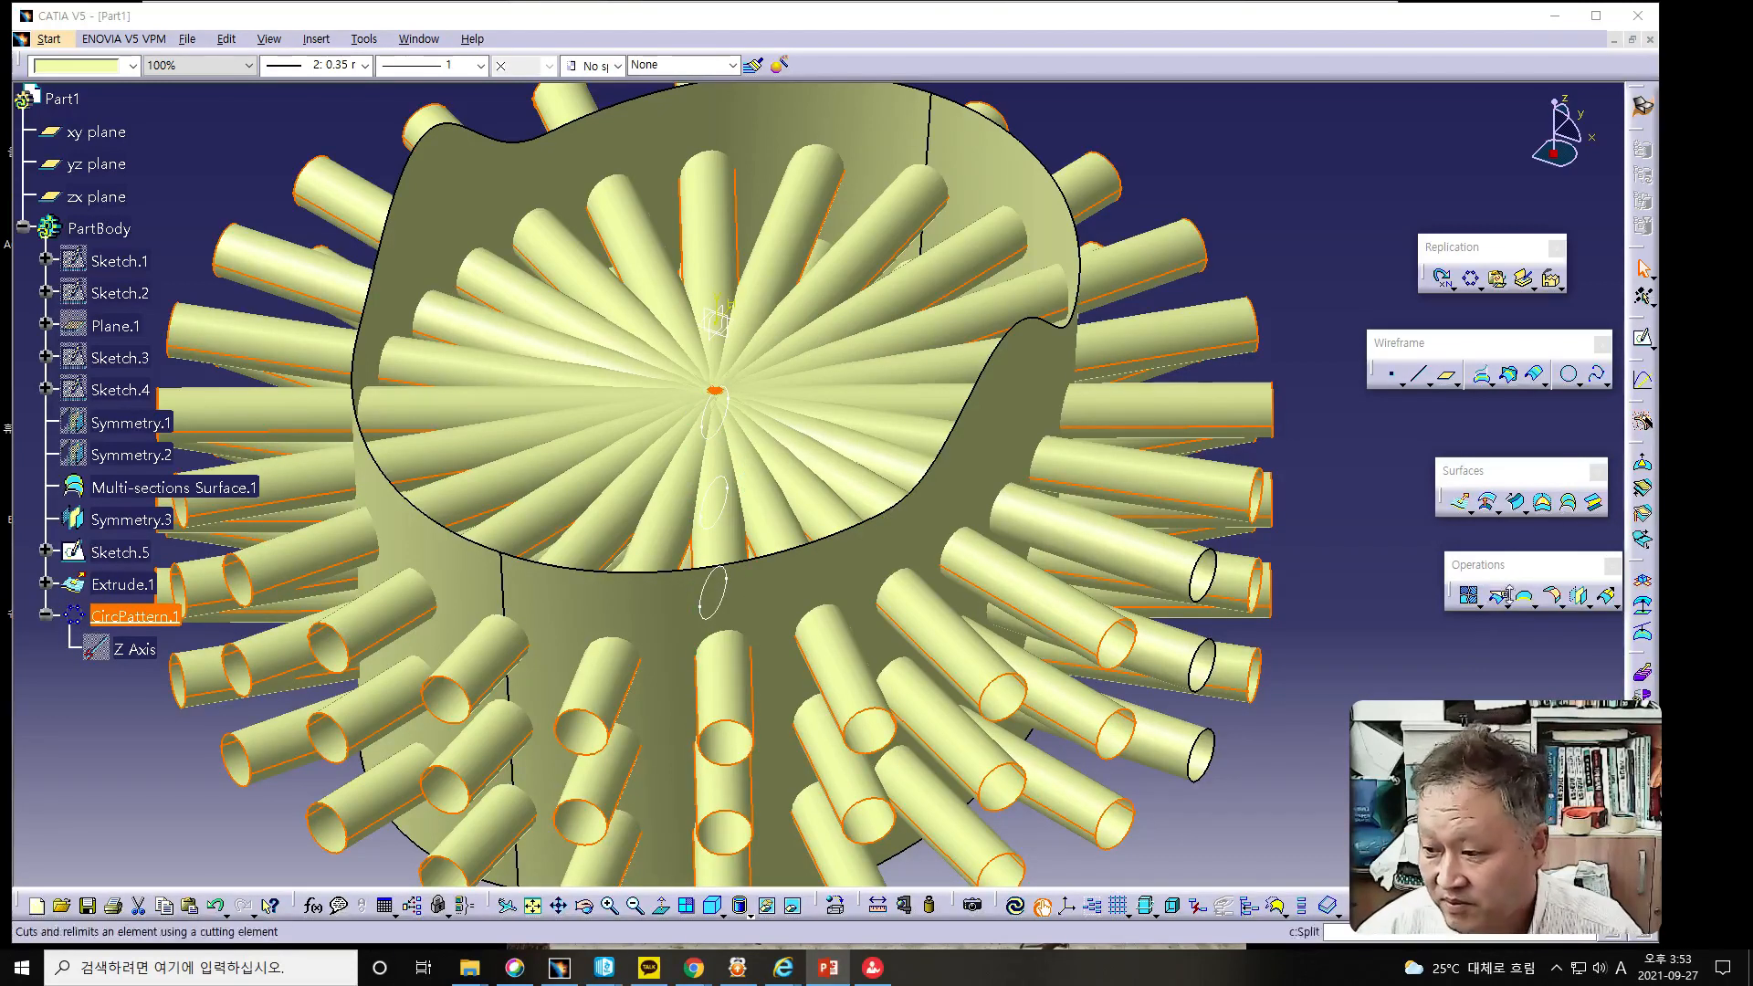
Set up a Split of Multi-sections Surface.1 with CircPattern.1 and Extrude.1 as cutting elements.
click(1495, 605)
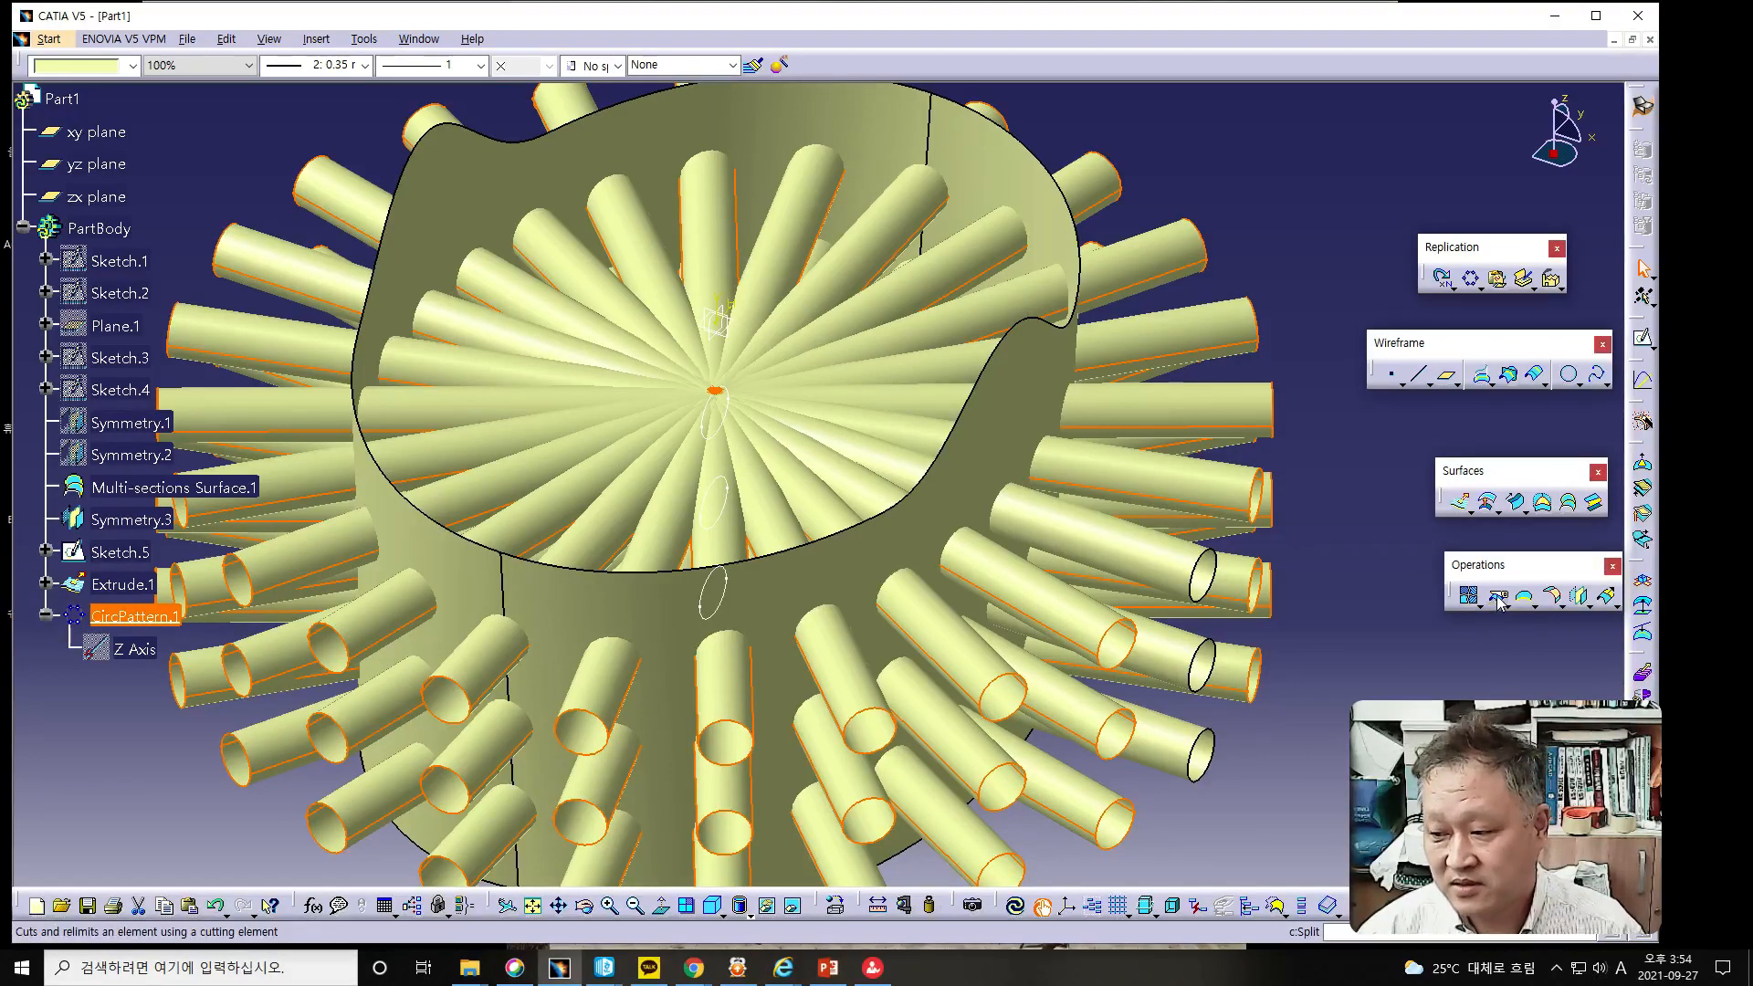
click(1499, 602)
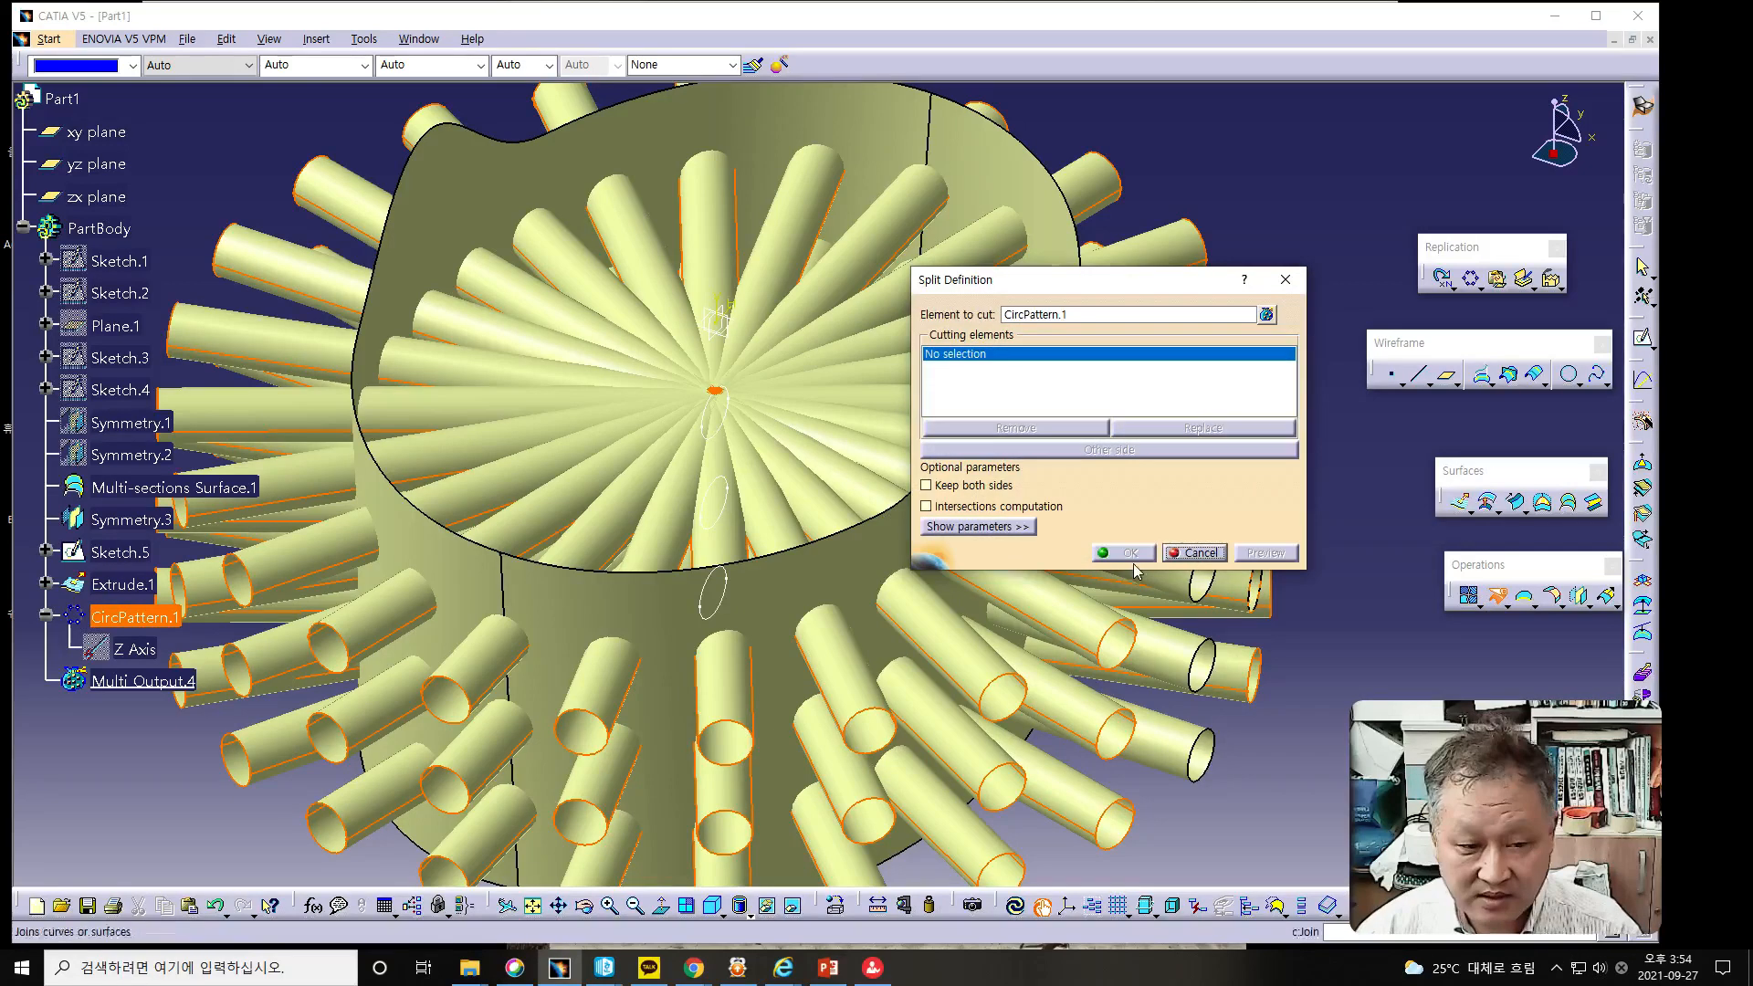
click(1086, 319)
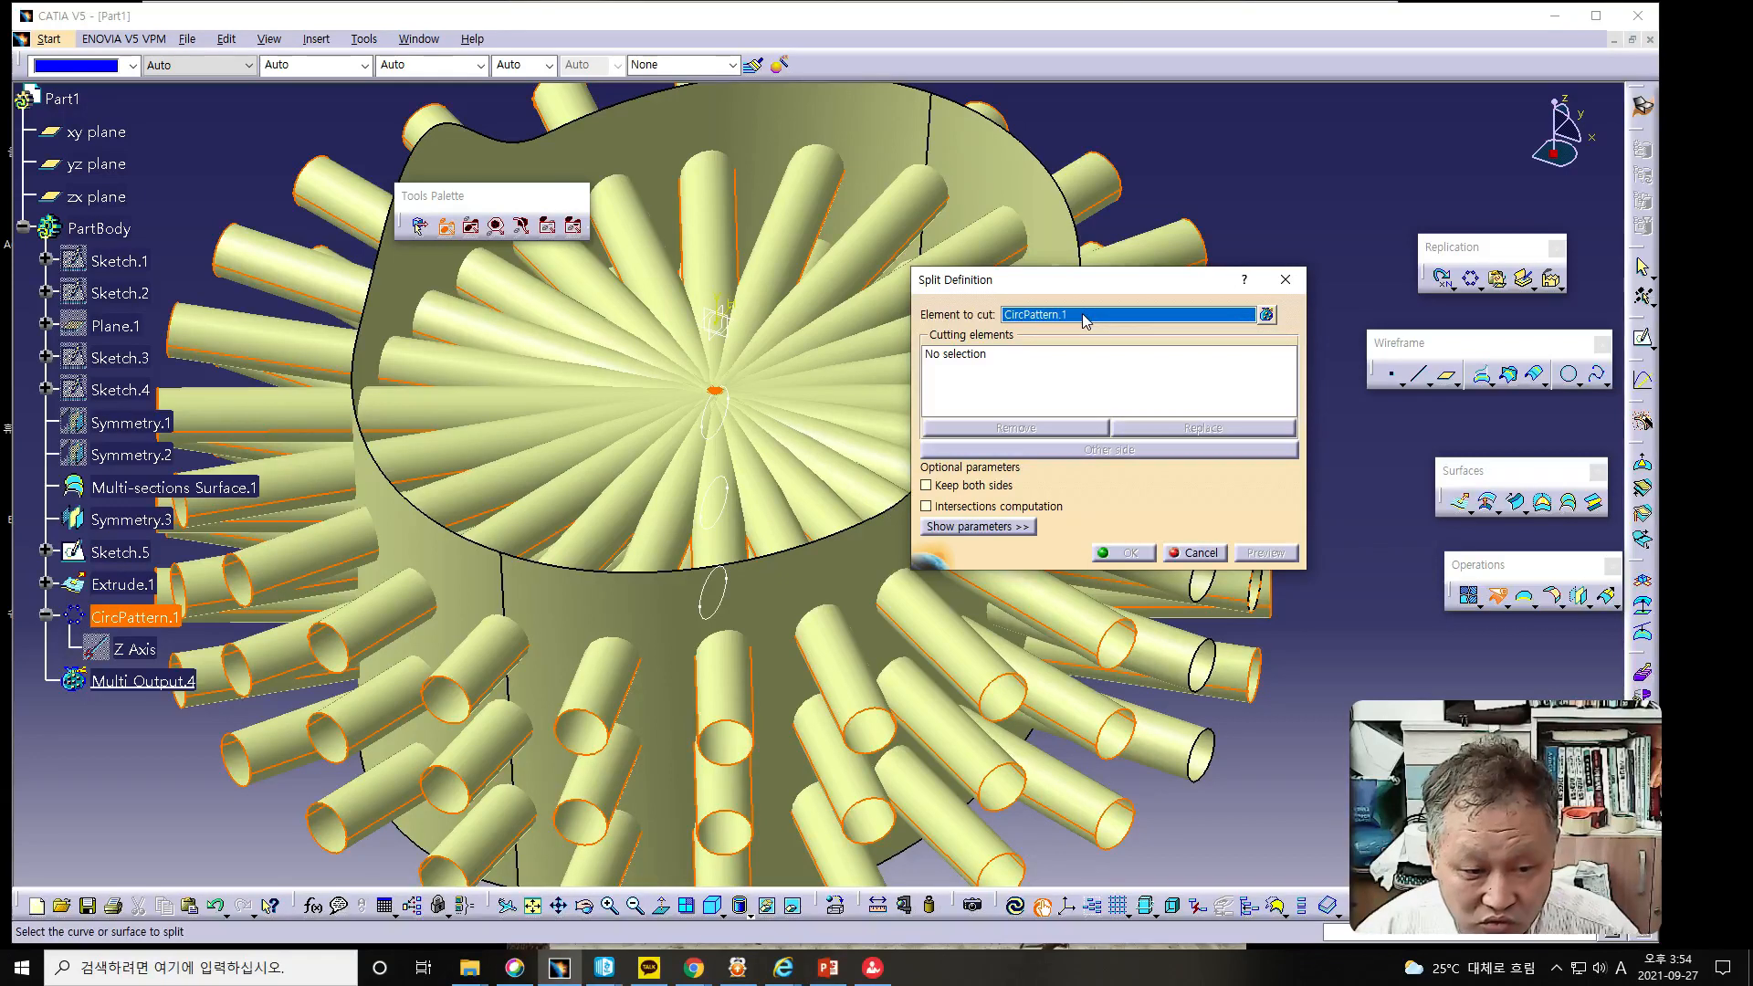
click(169, 491)
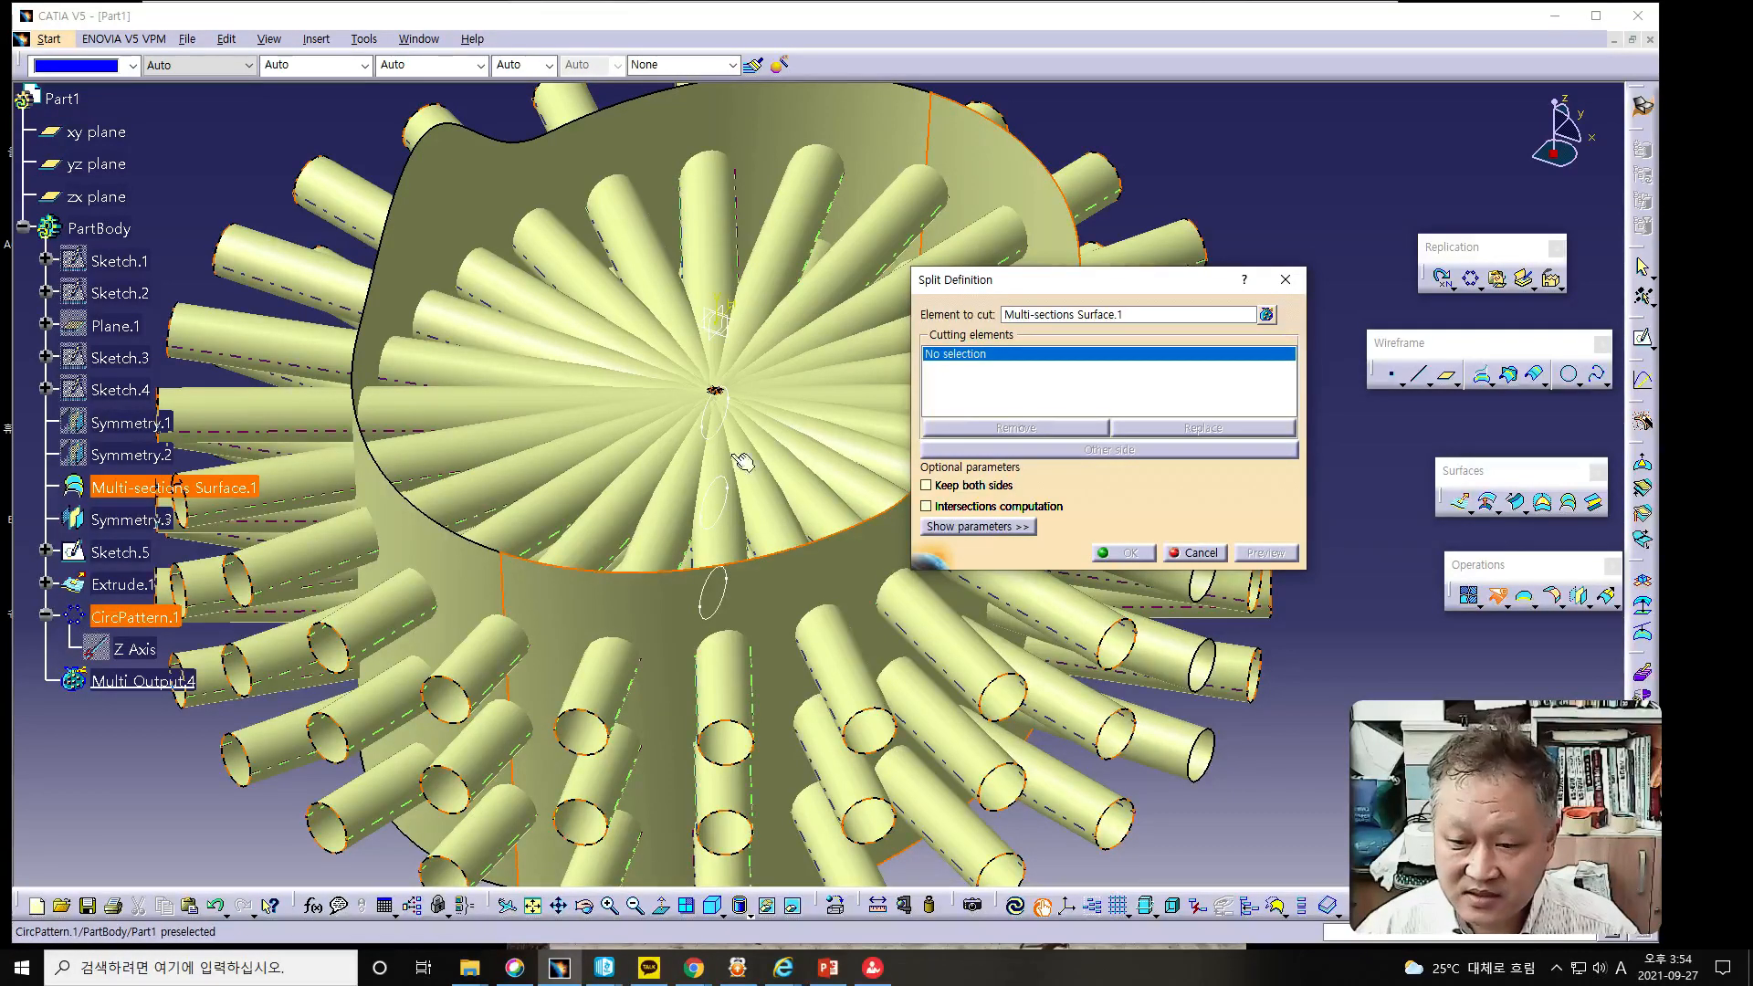
click(133, 620)
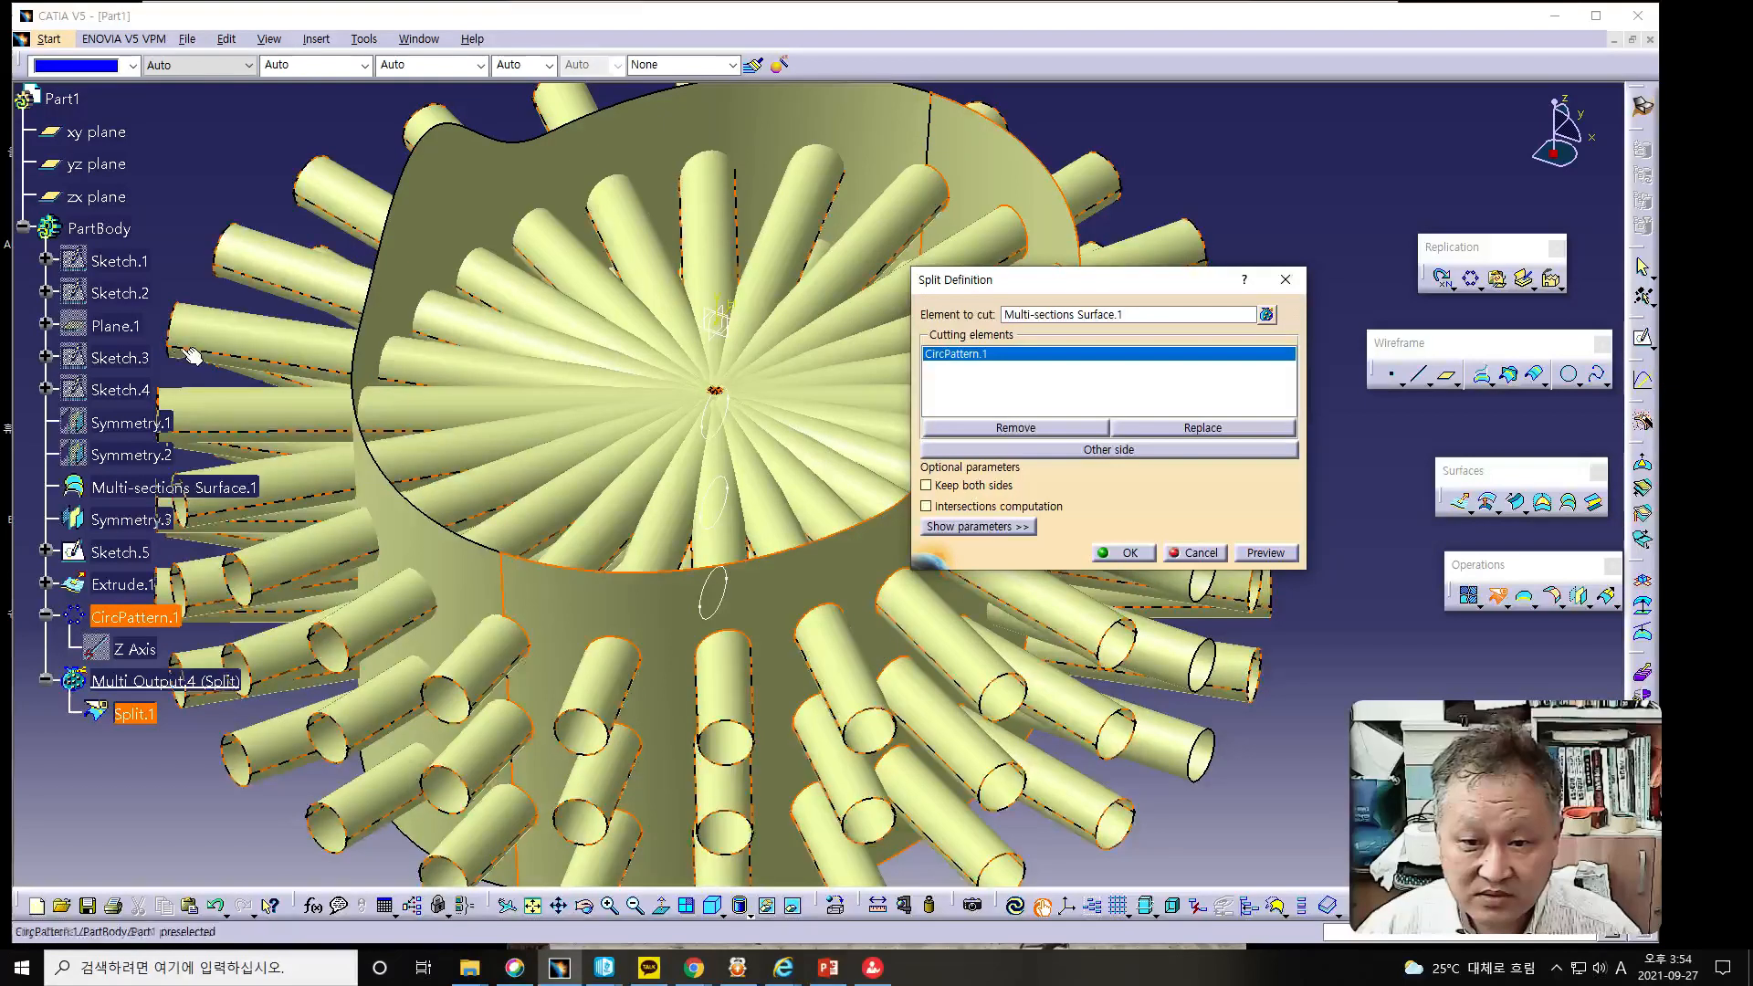
click(119, 585)
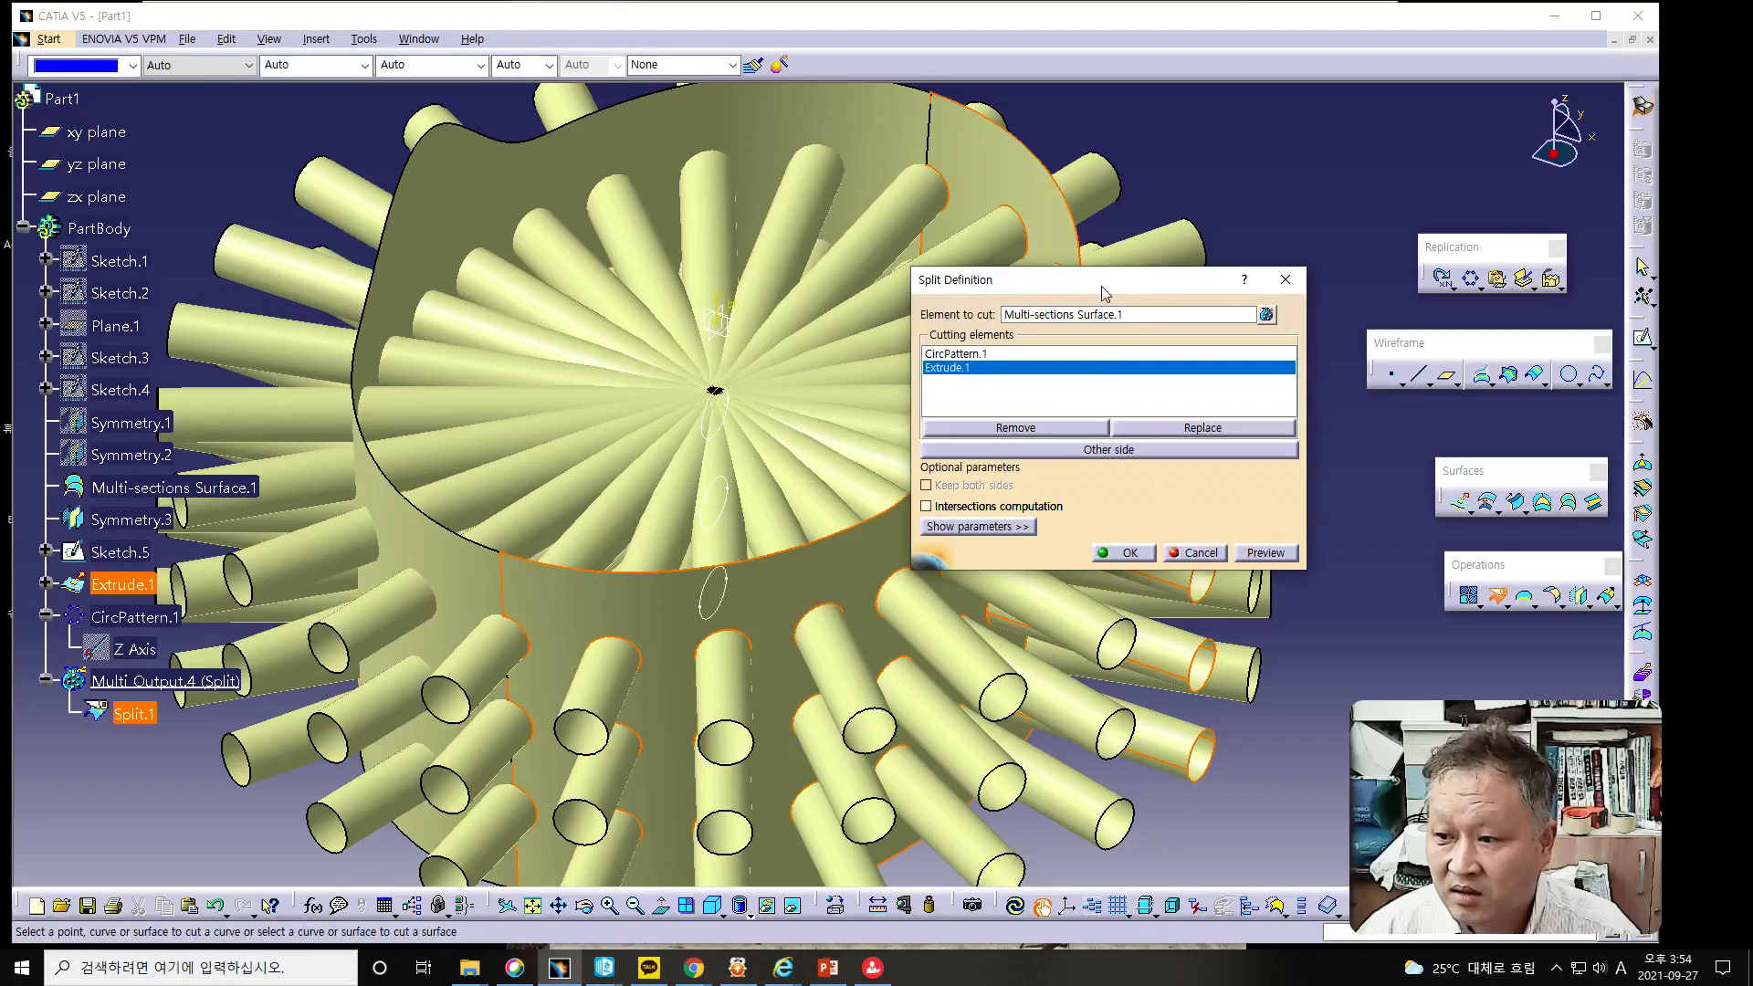
Try keeping the other side of the split surface, and undo the resulting split.
drag(1102, 281, 1335, 315)
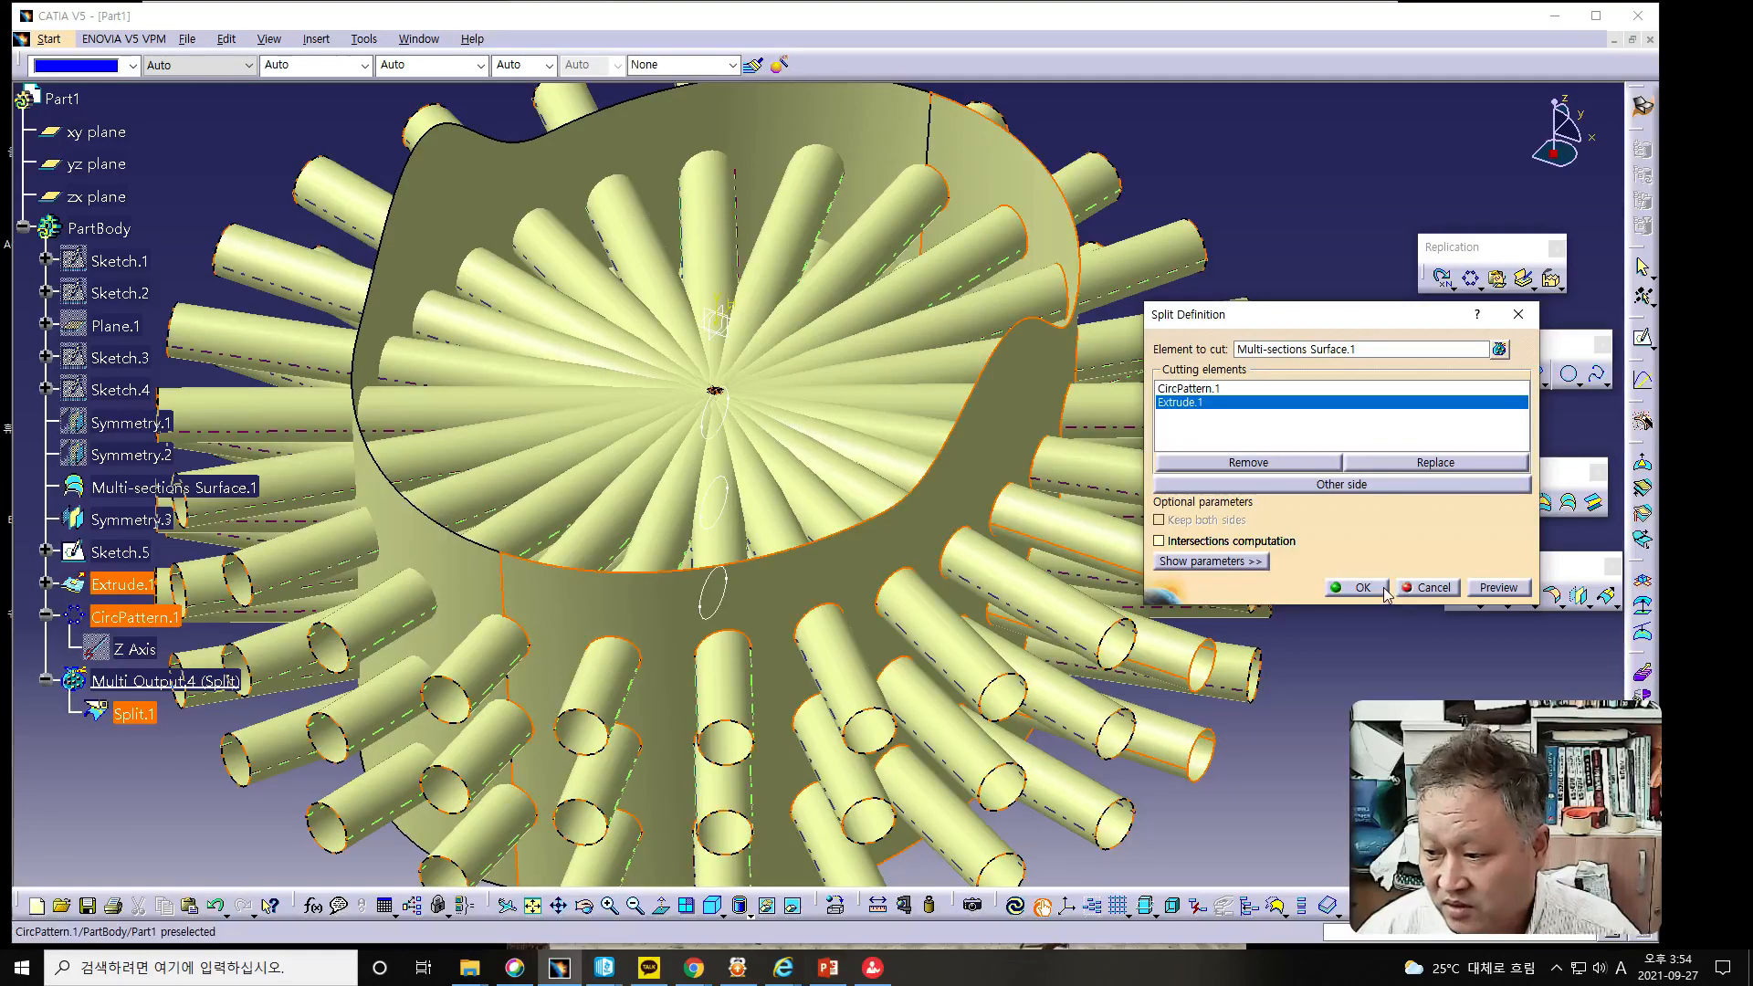
click(1364, 490)
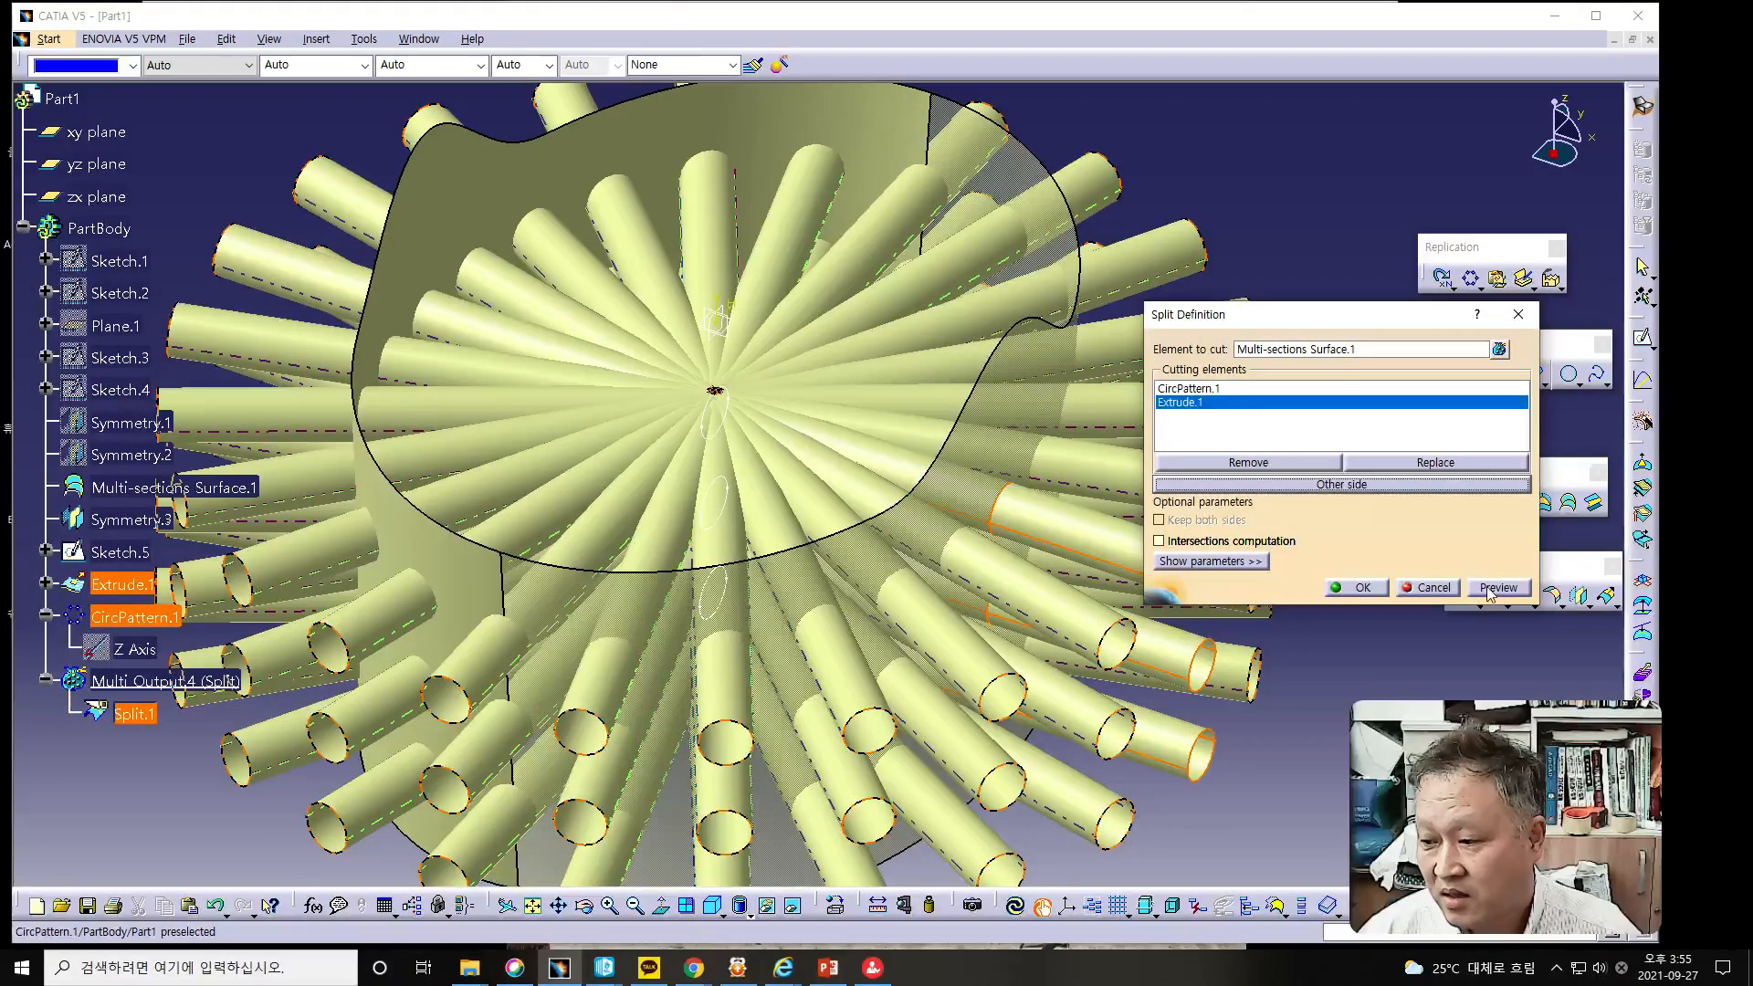
click(1365, 587)
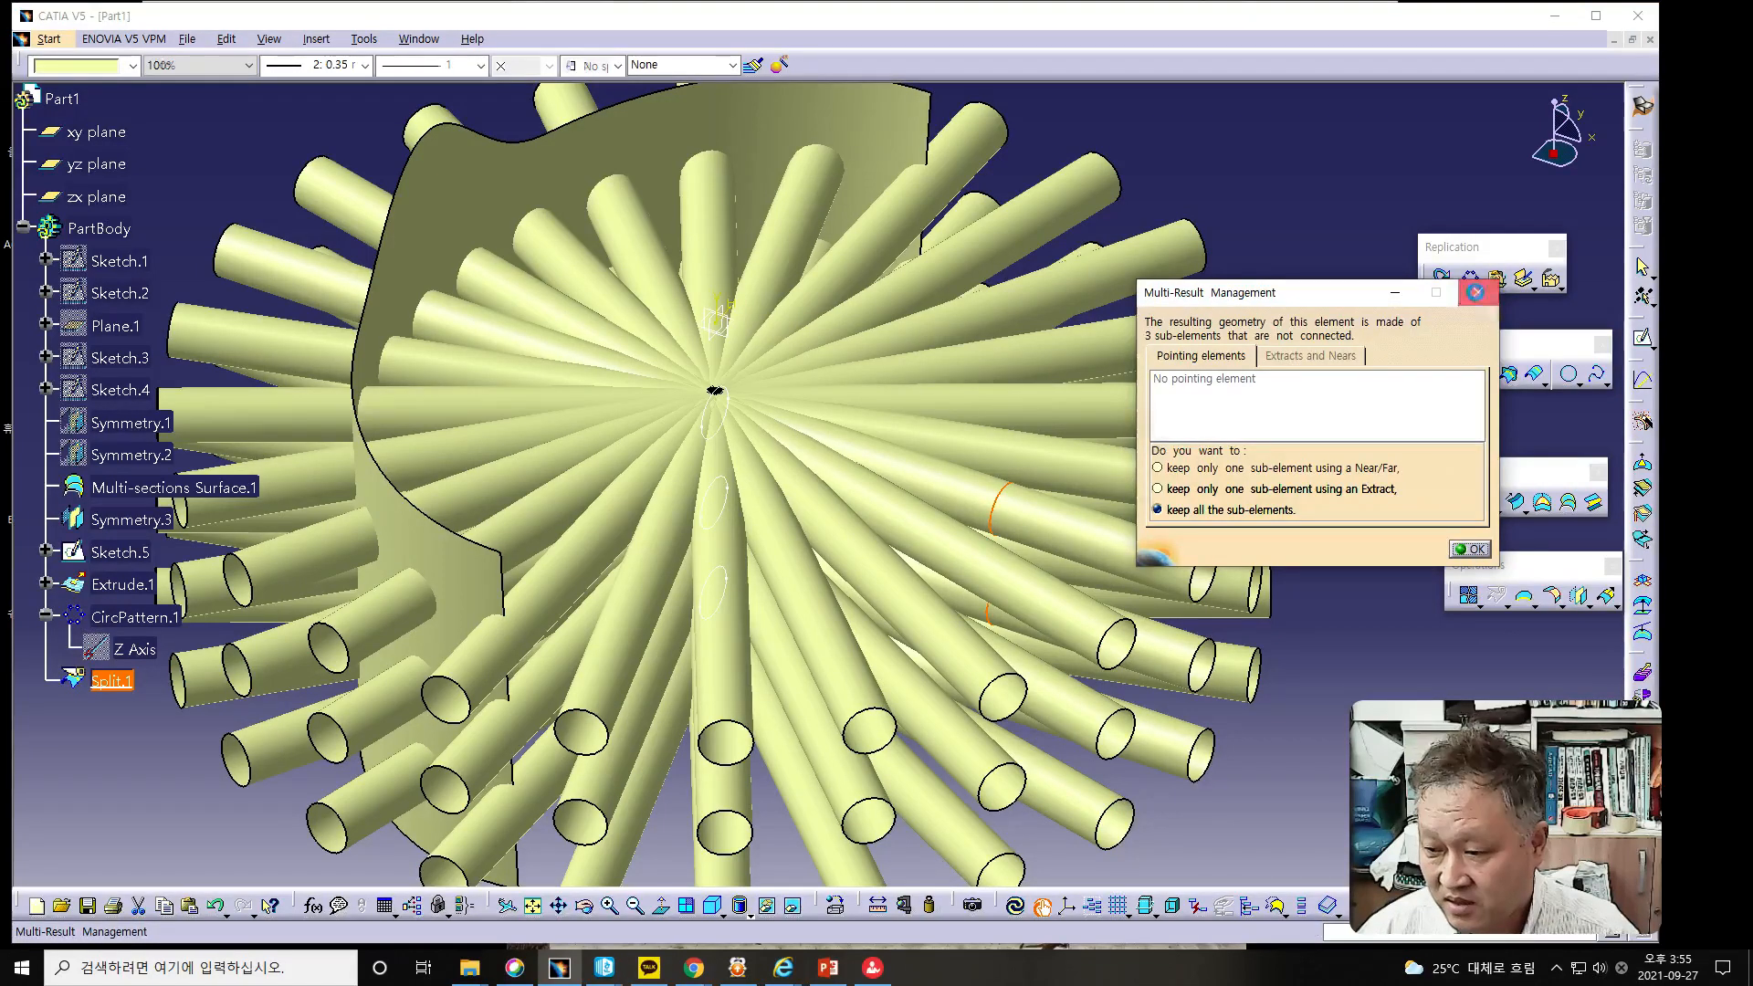
click(1478, 296)
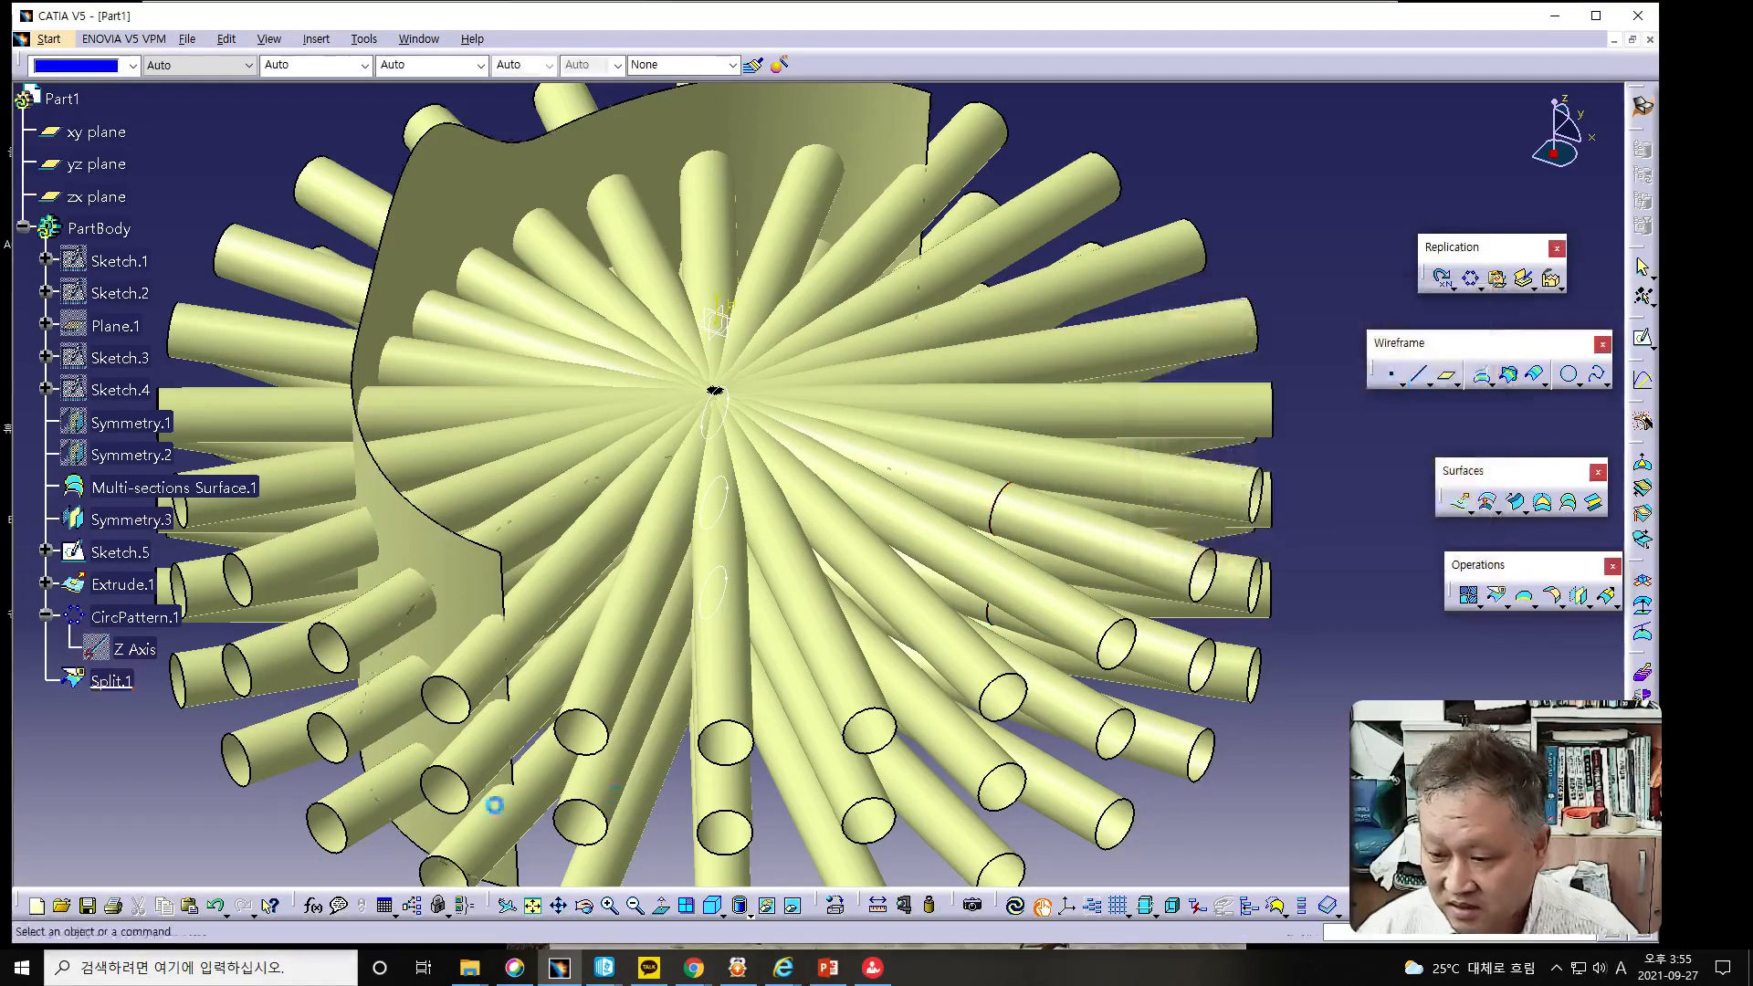
click(218, 908)
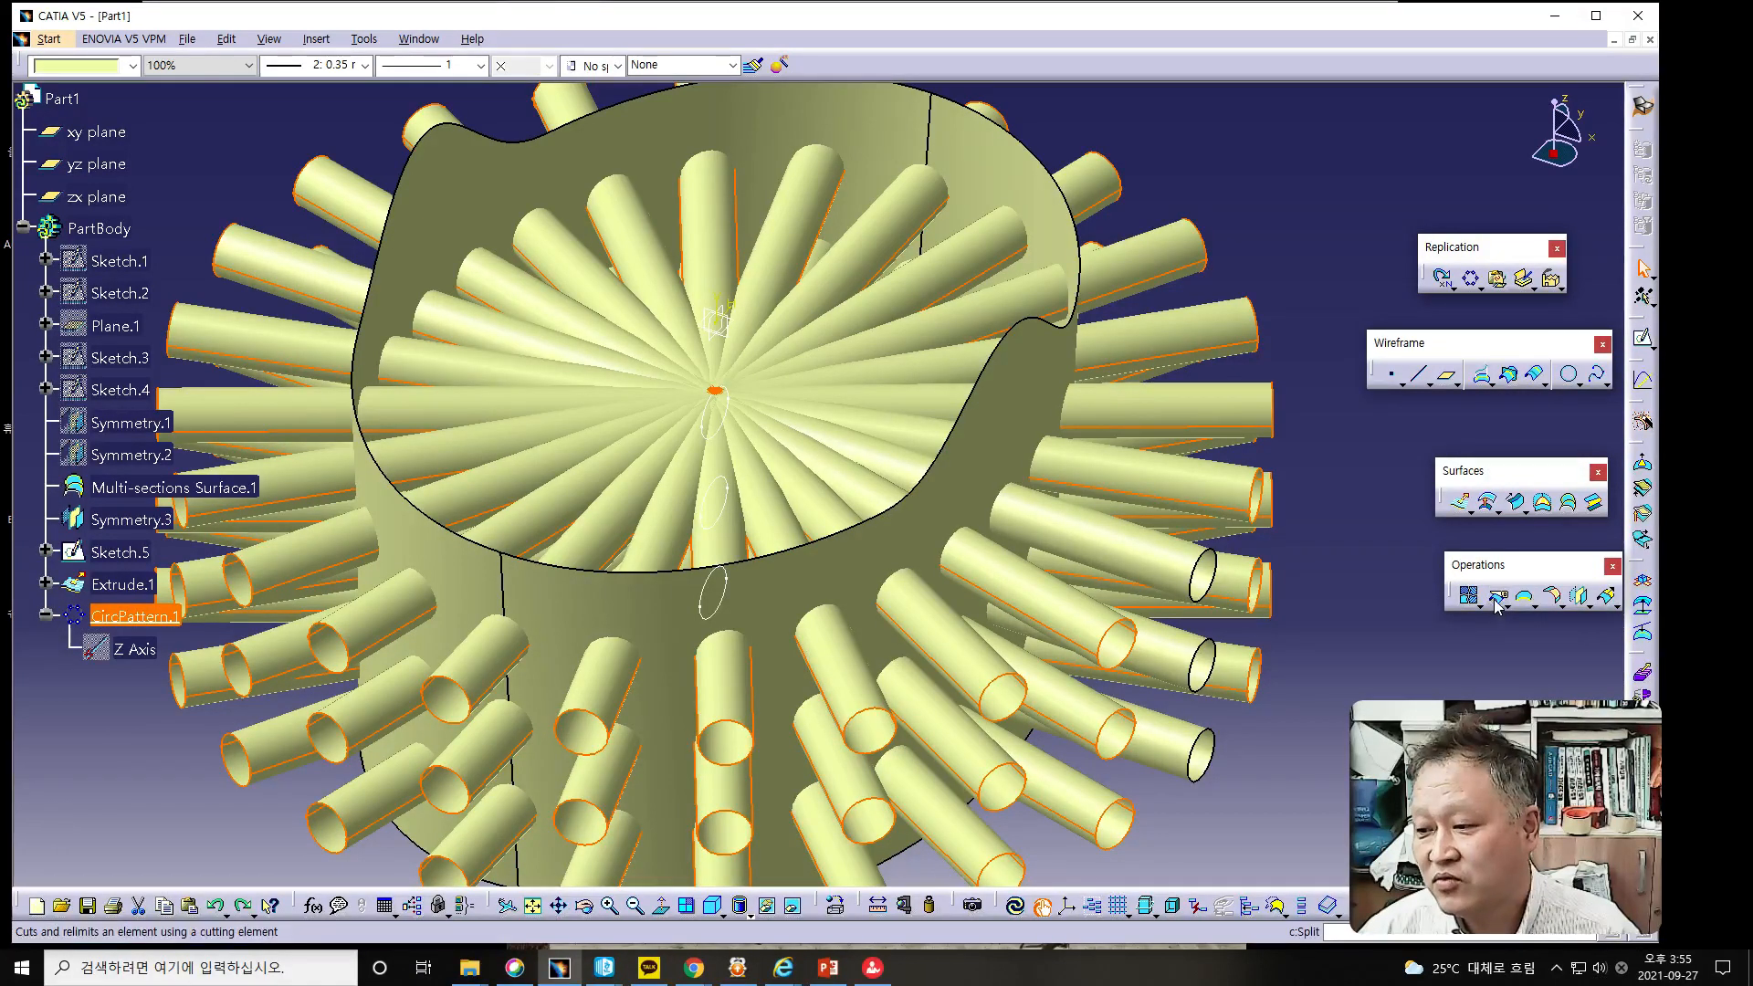
Split Multi-sections Surface.1 using CircPattern.1 and Extrude.1 as cutting elements, keeping the wall outside the tubes.
click(1496, 598)
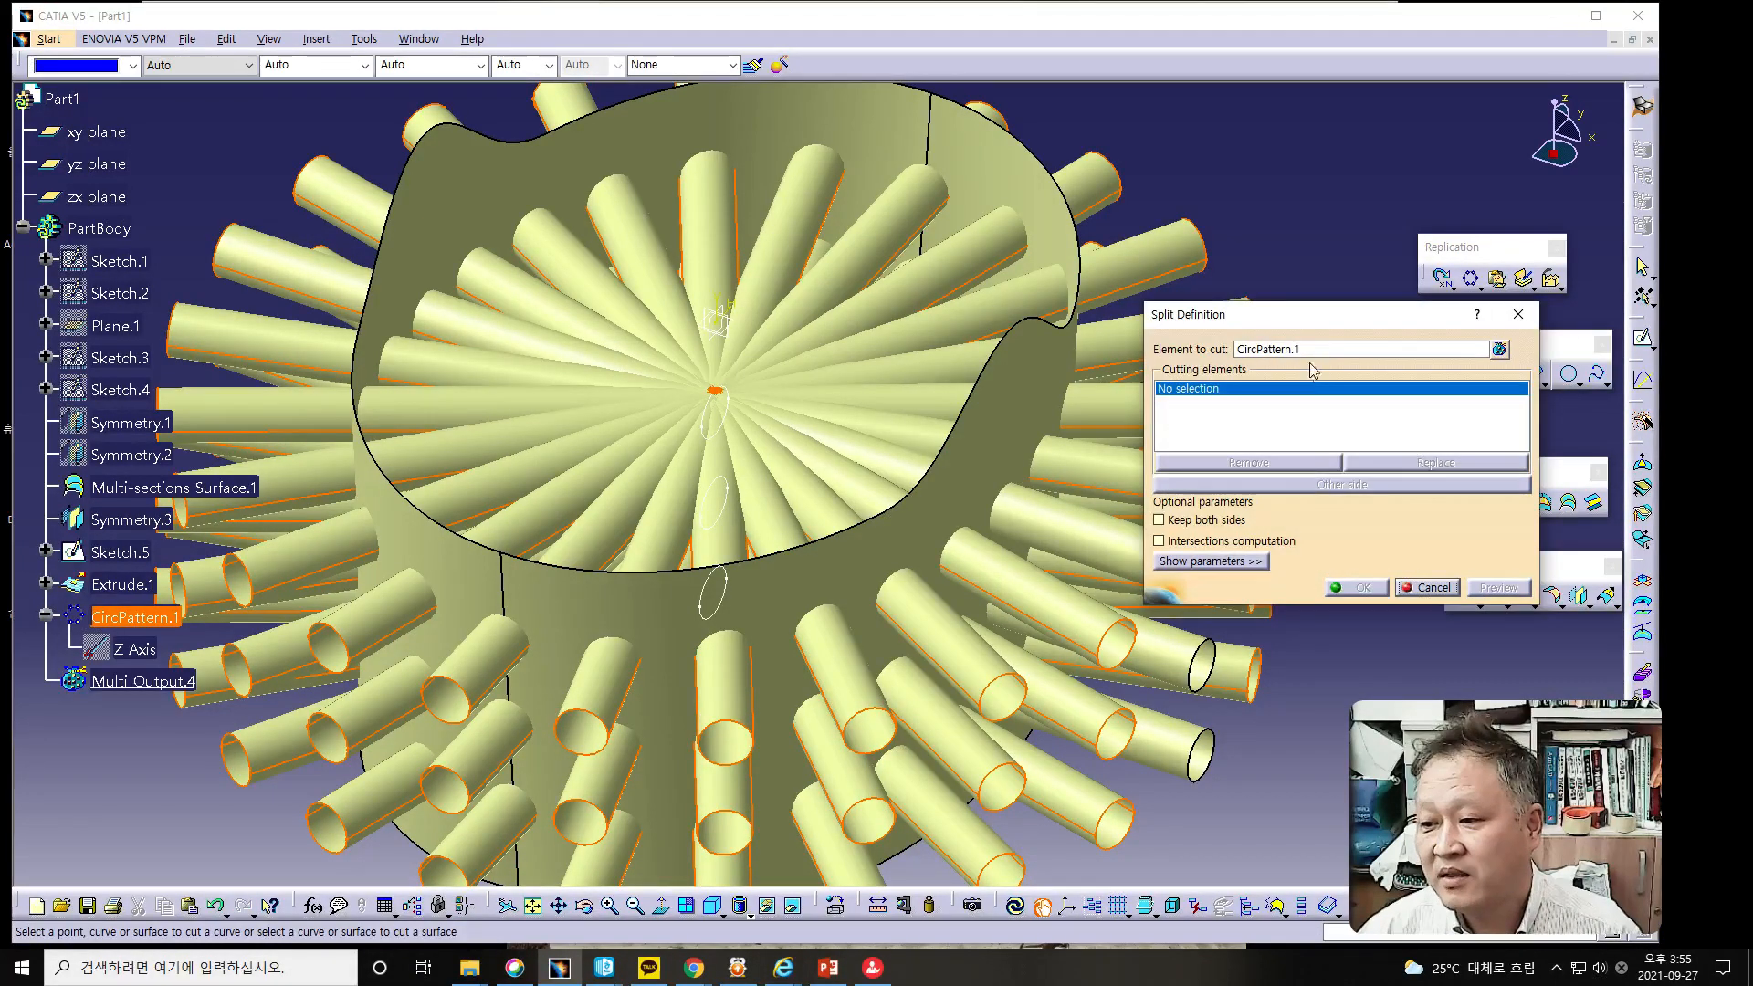
click(1297, 349)
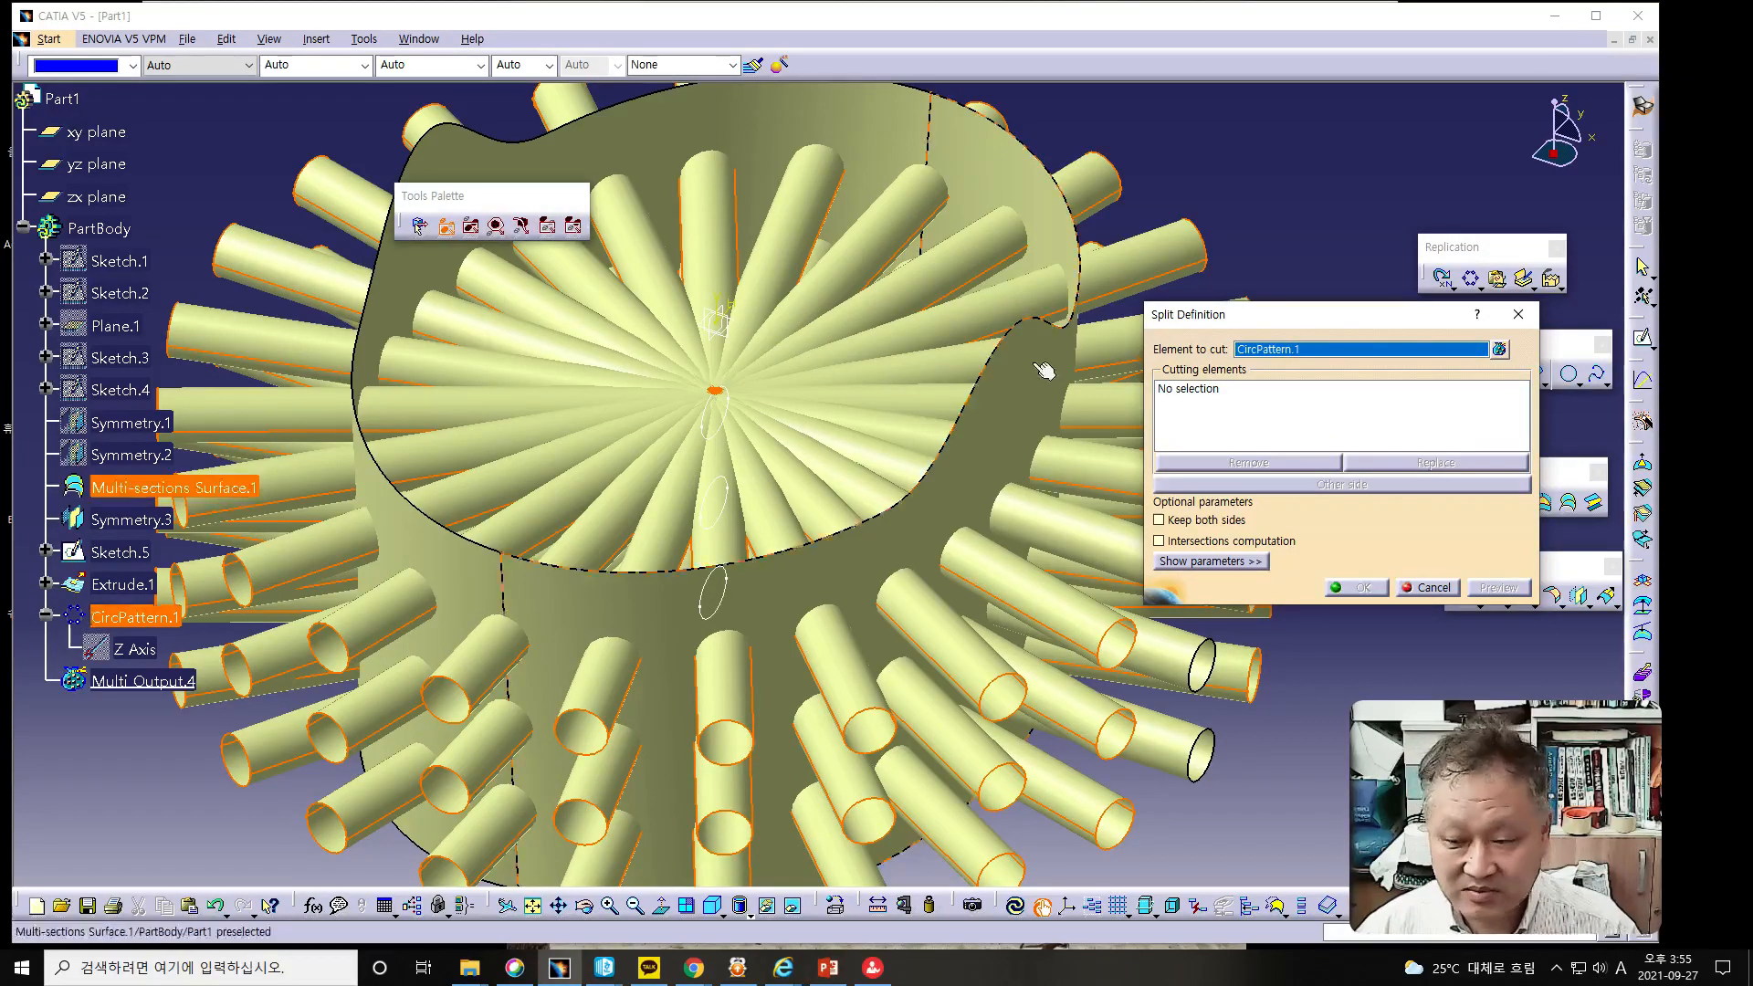
click(964, 444)
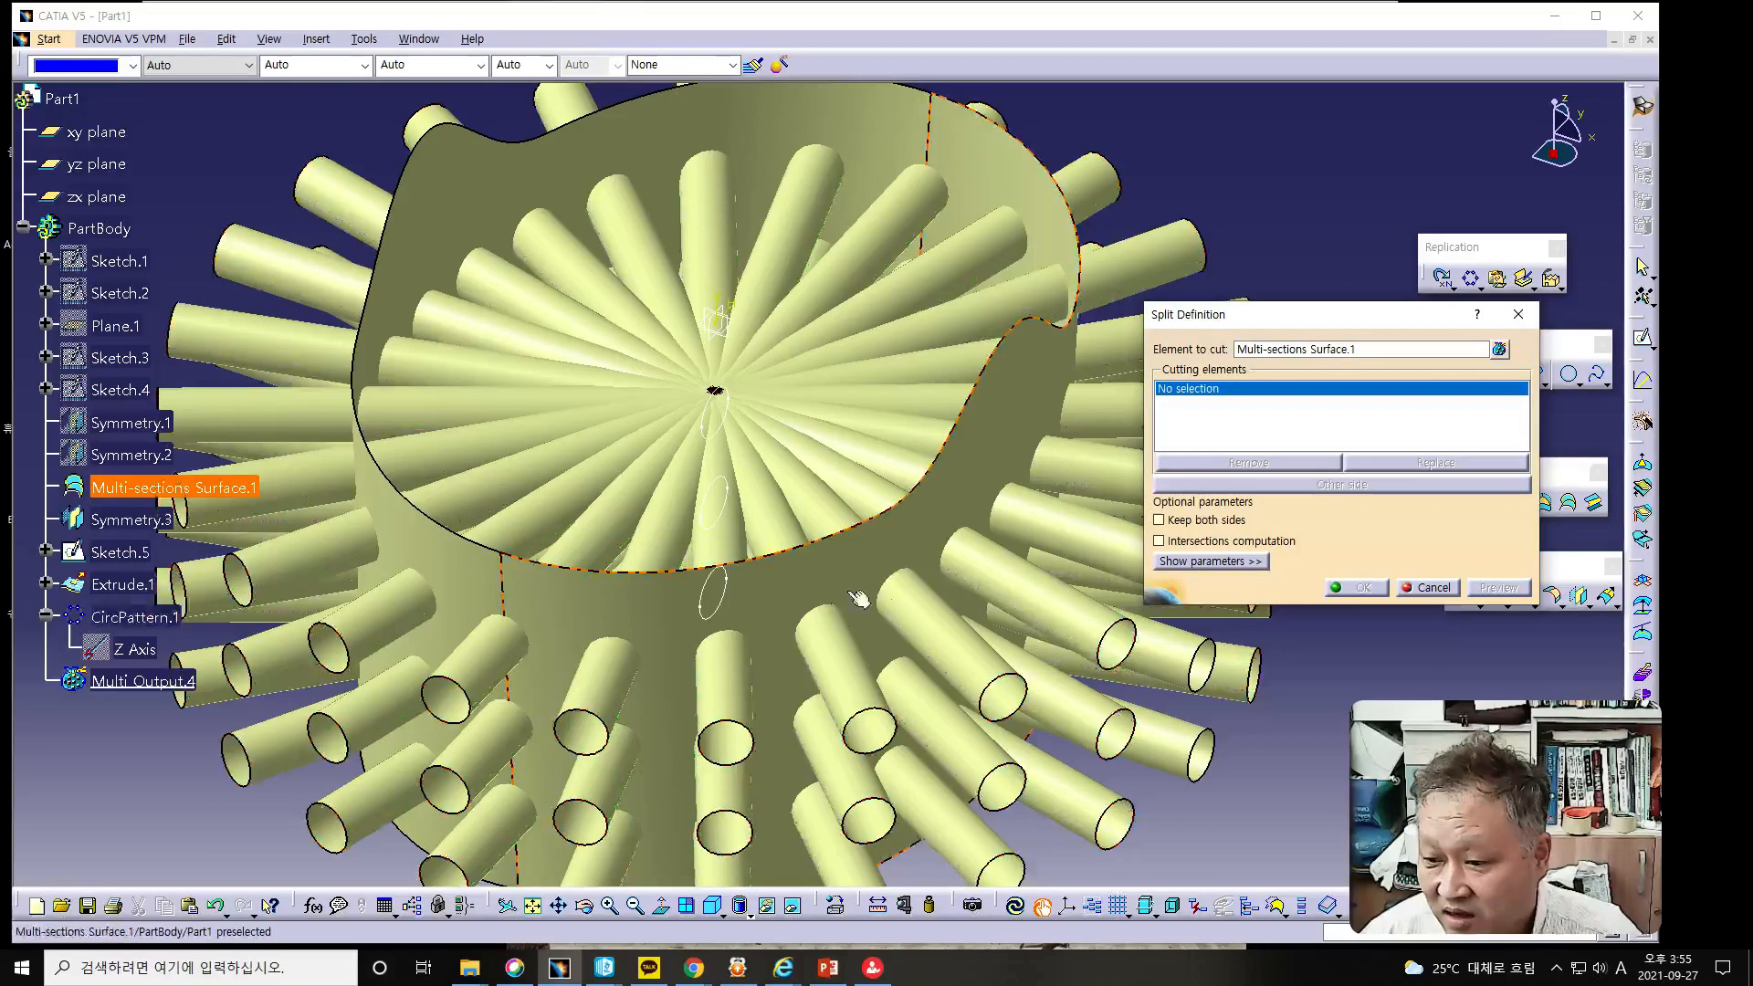
click(842, 660)
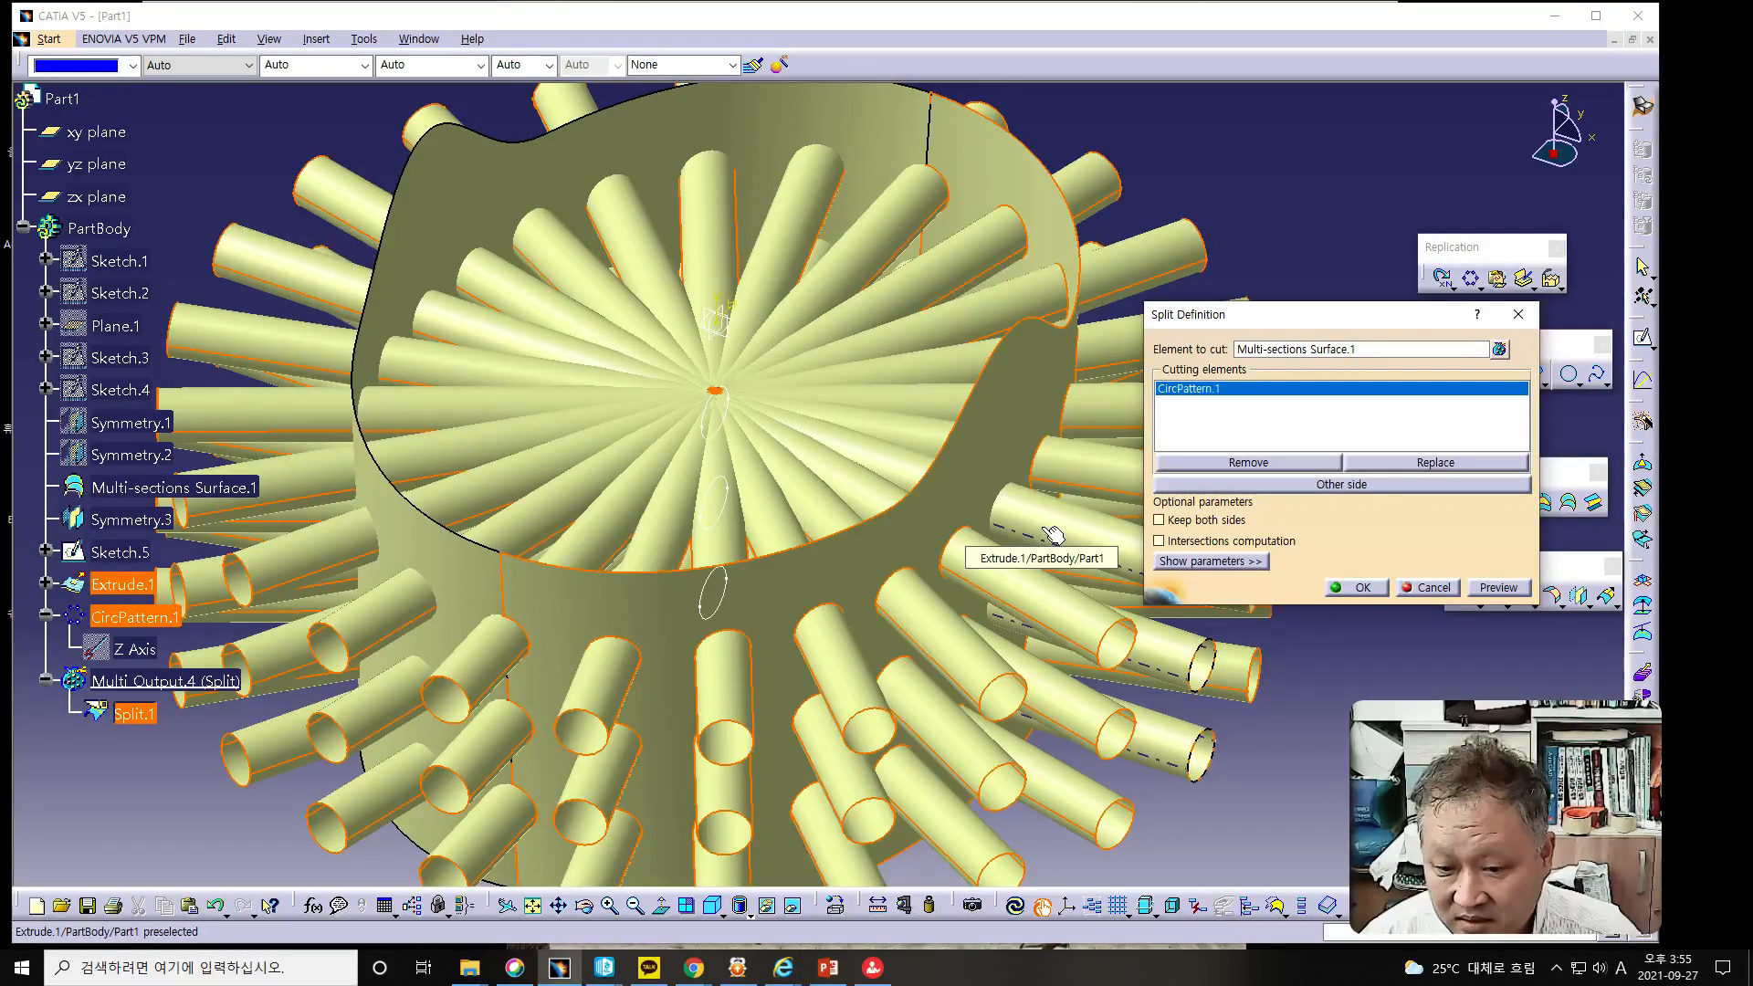
click(1053, 535)
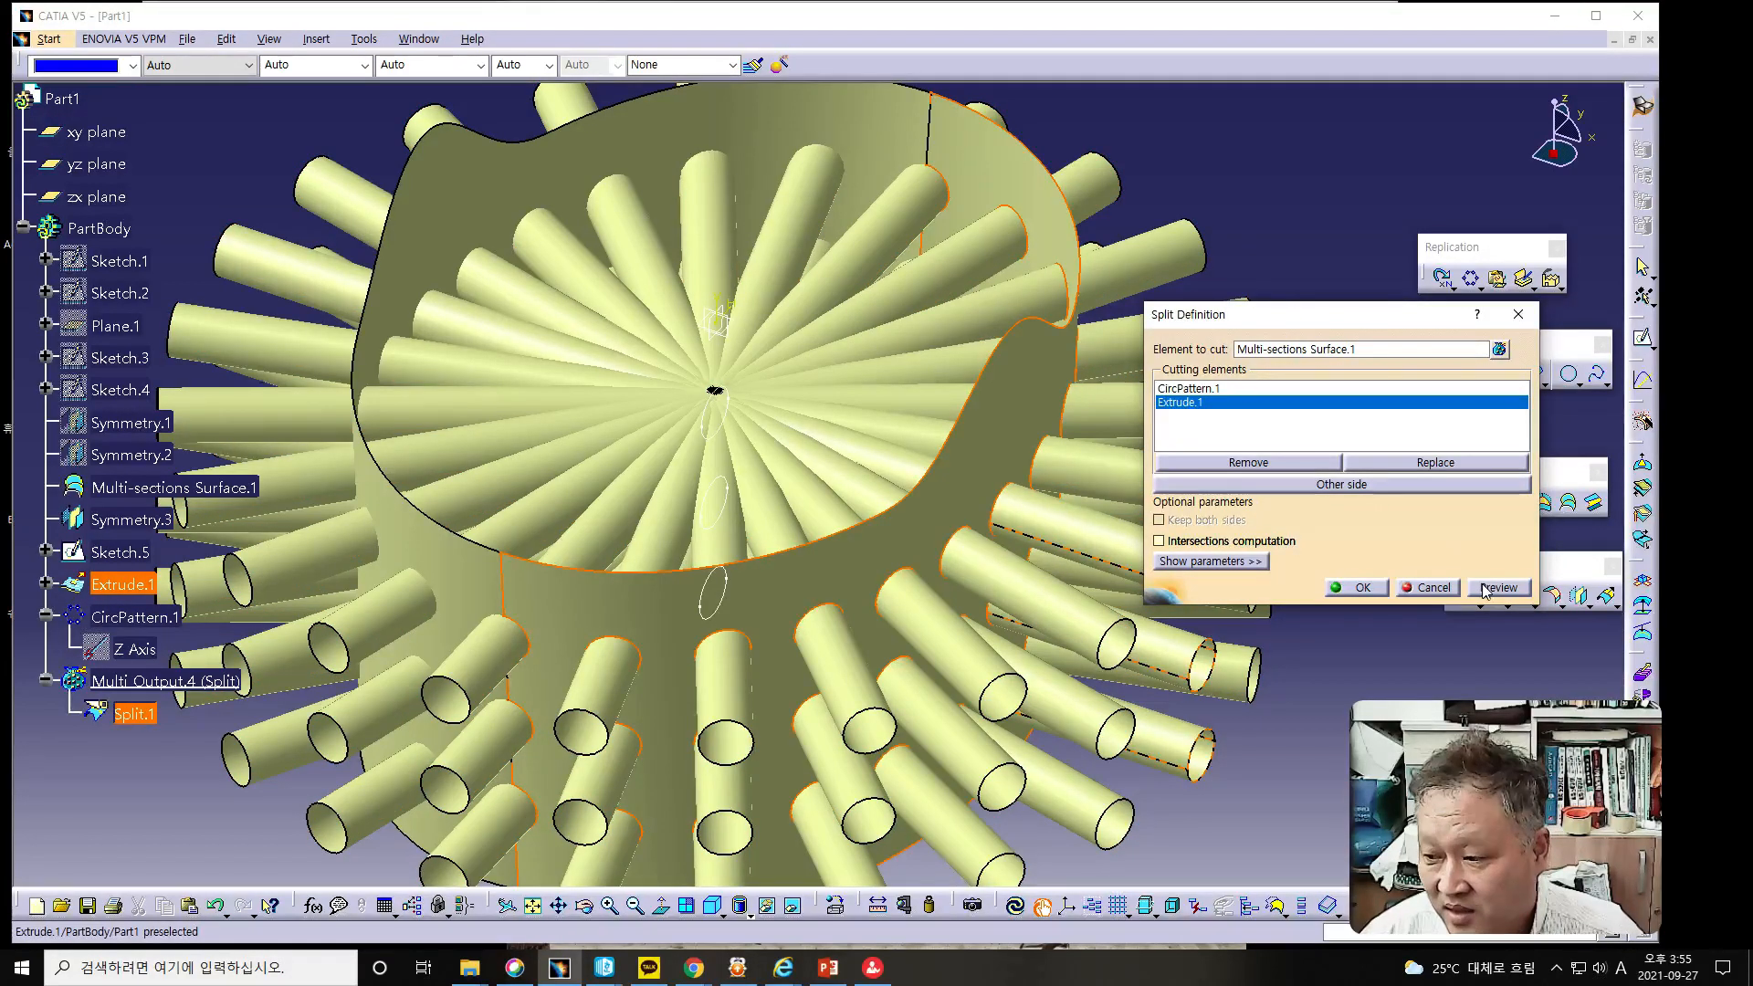
click(1371, 486)
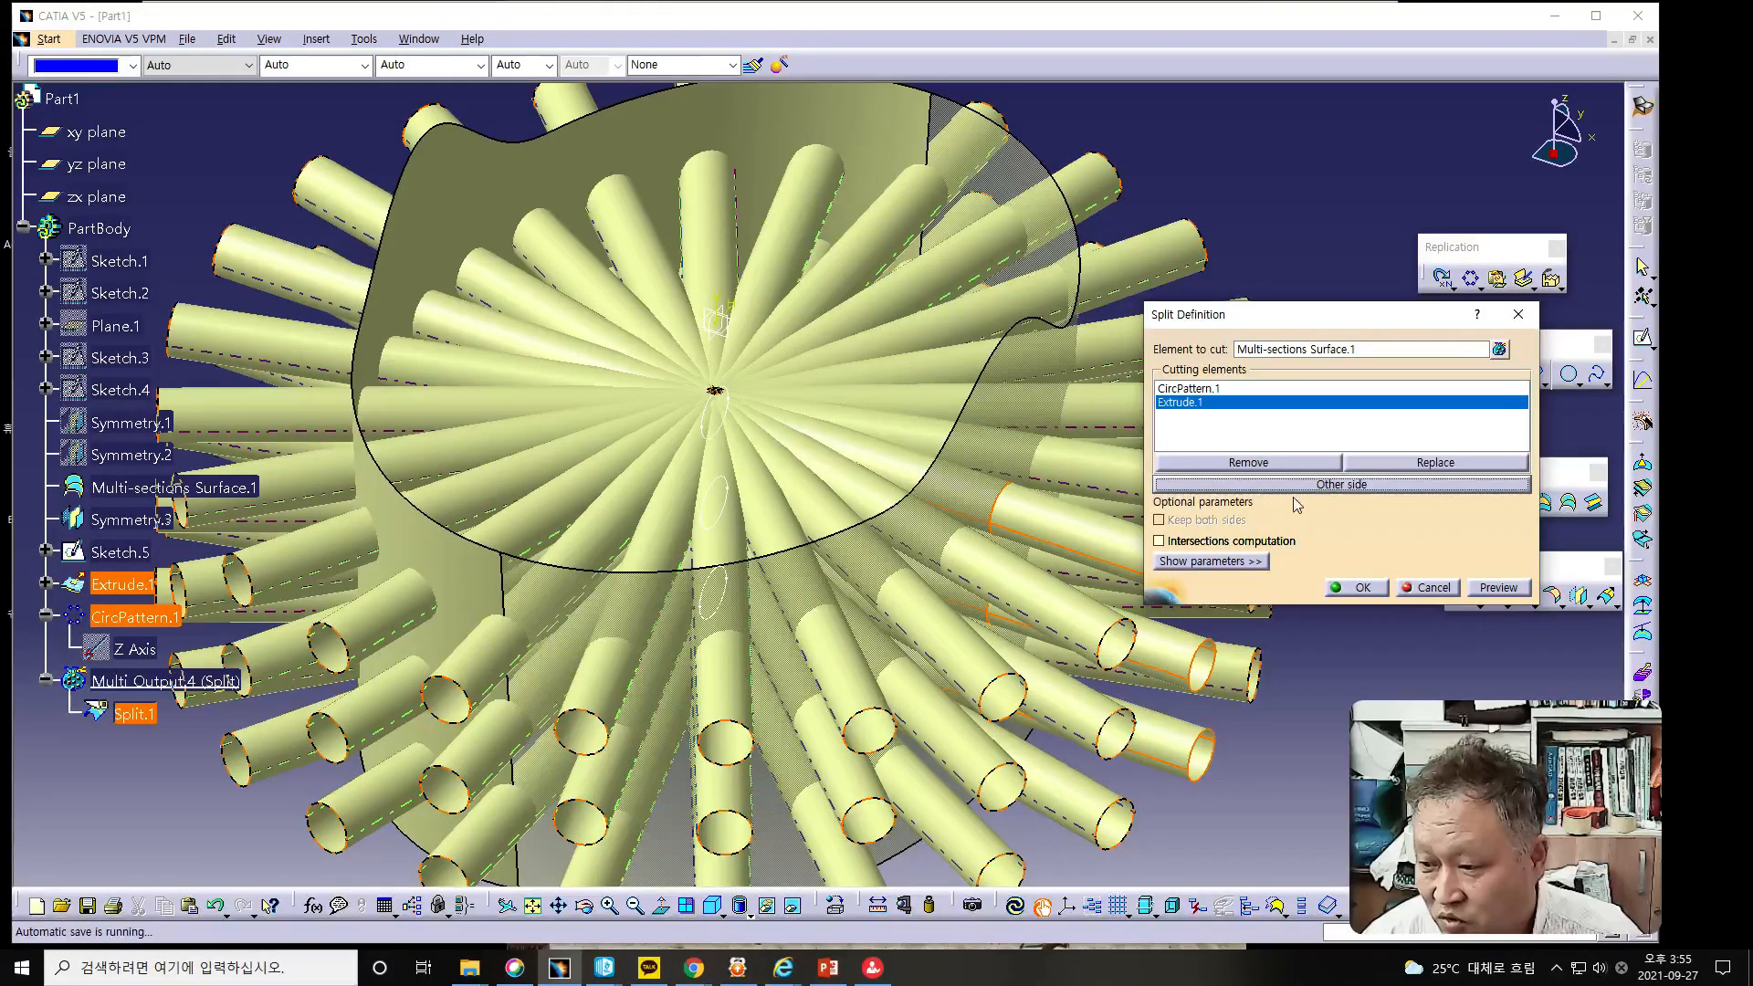
click(1319, 485)
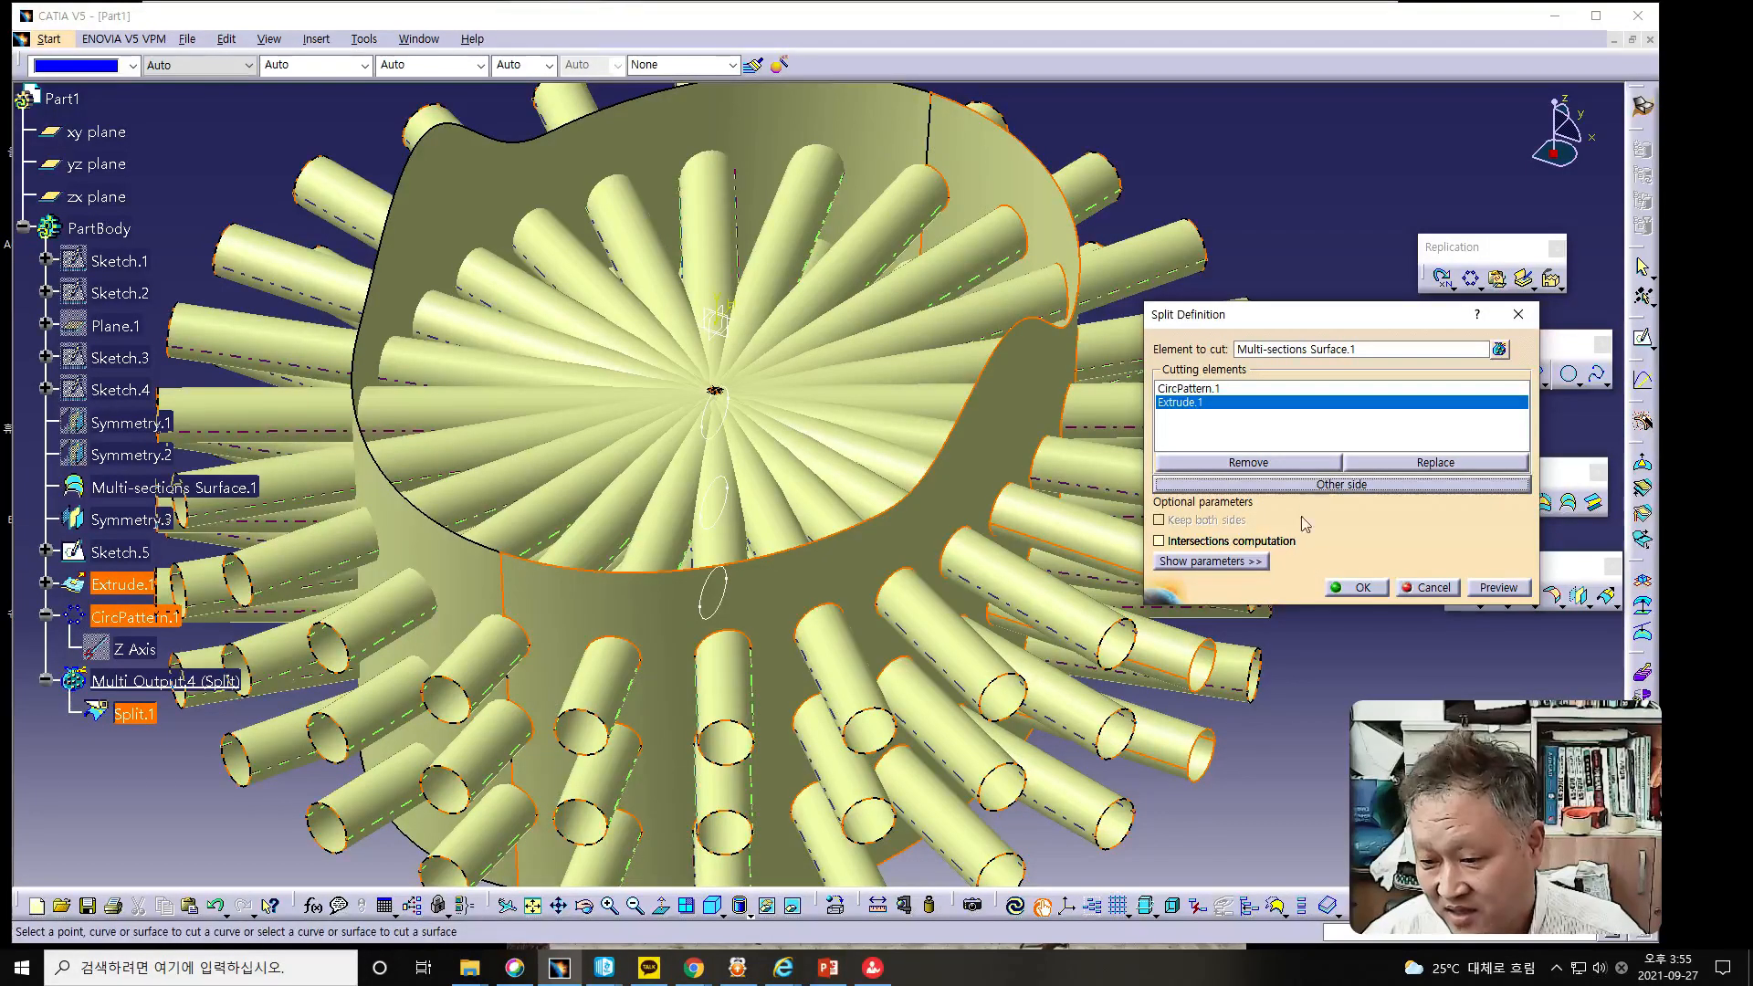
click(1362, 588)
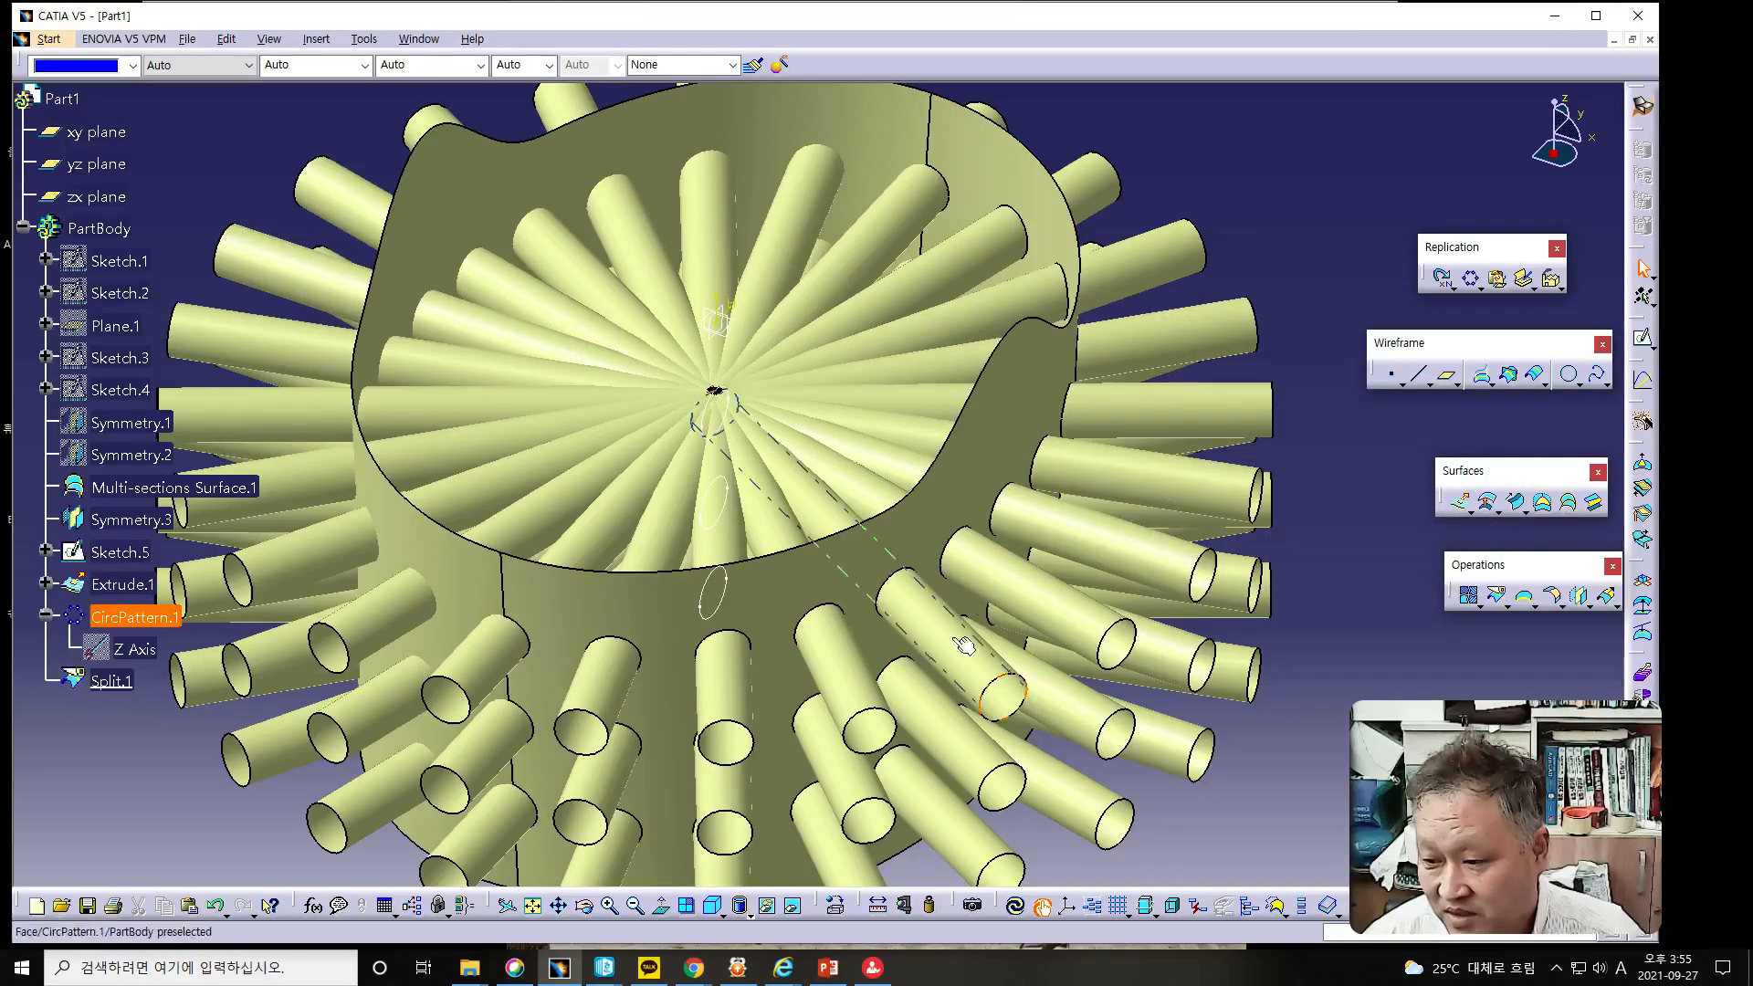
middle_drag(1074, 624, 602, 566)
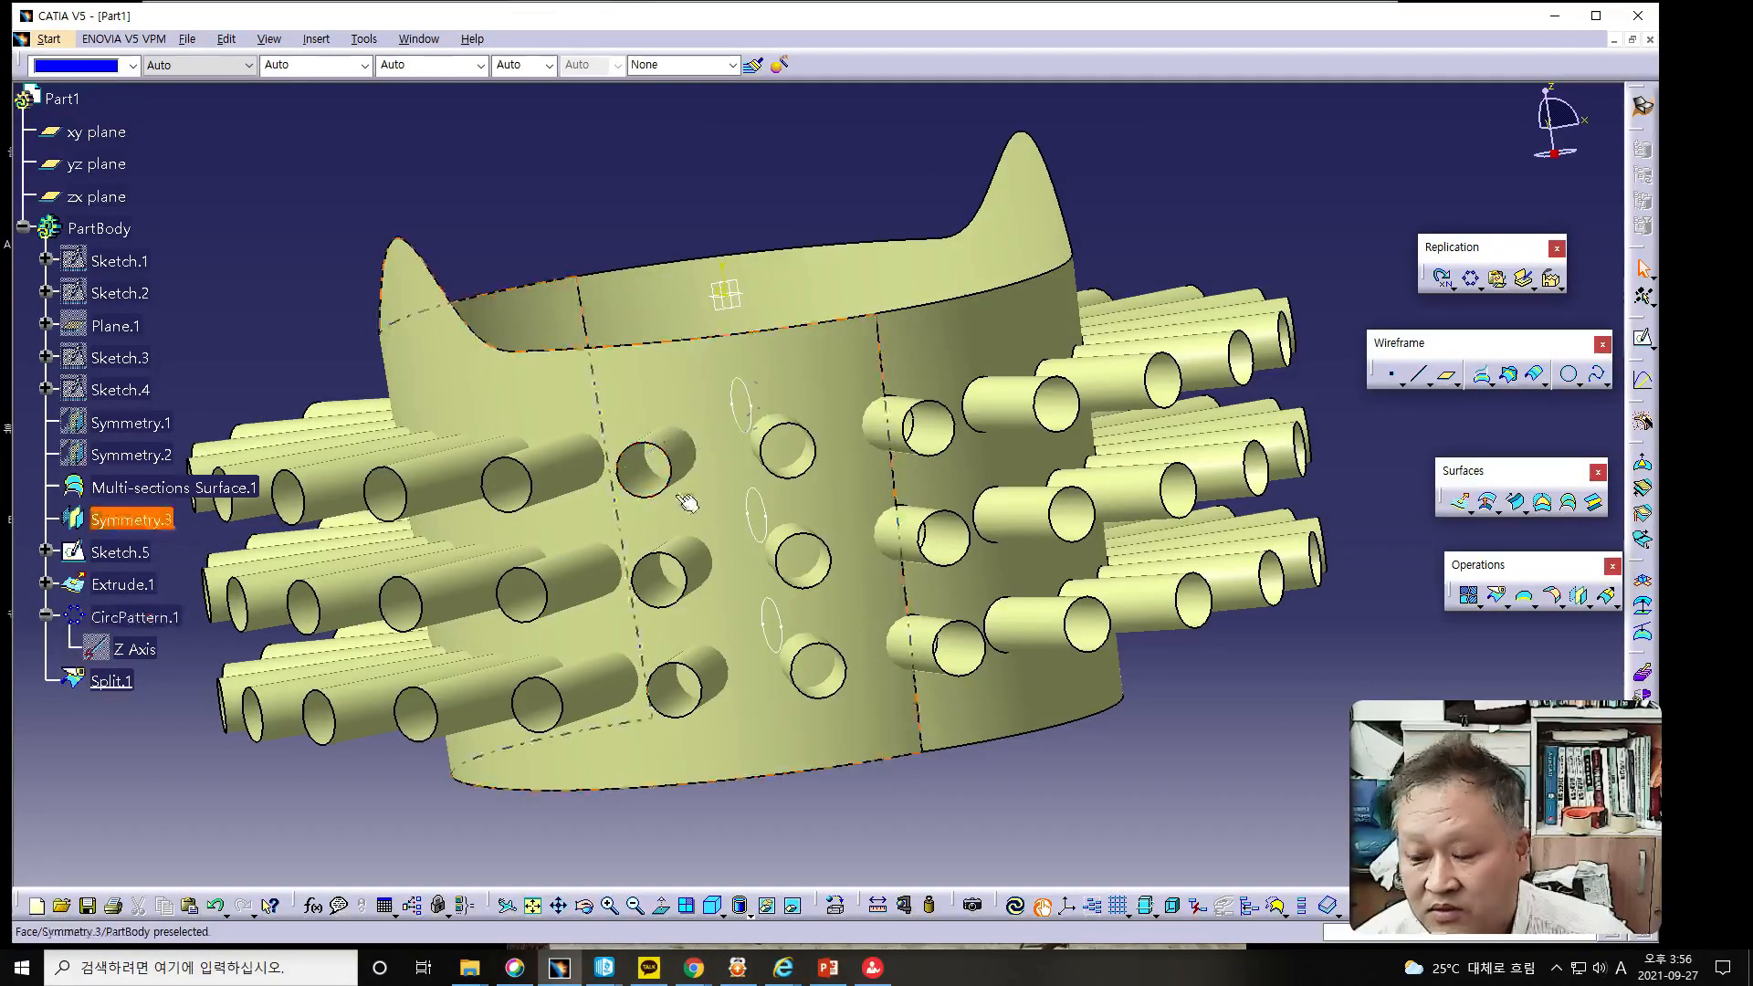
click(633, 510)
middle_drag(1019, 589, 942, 582)
click(827, 967)
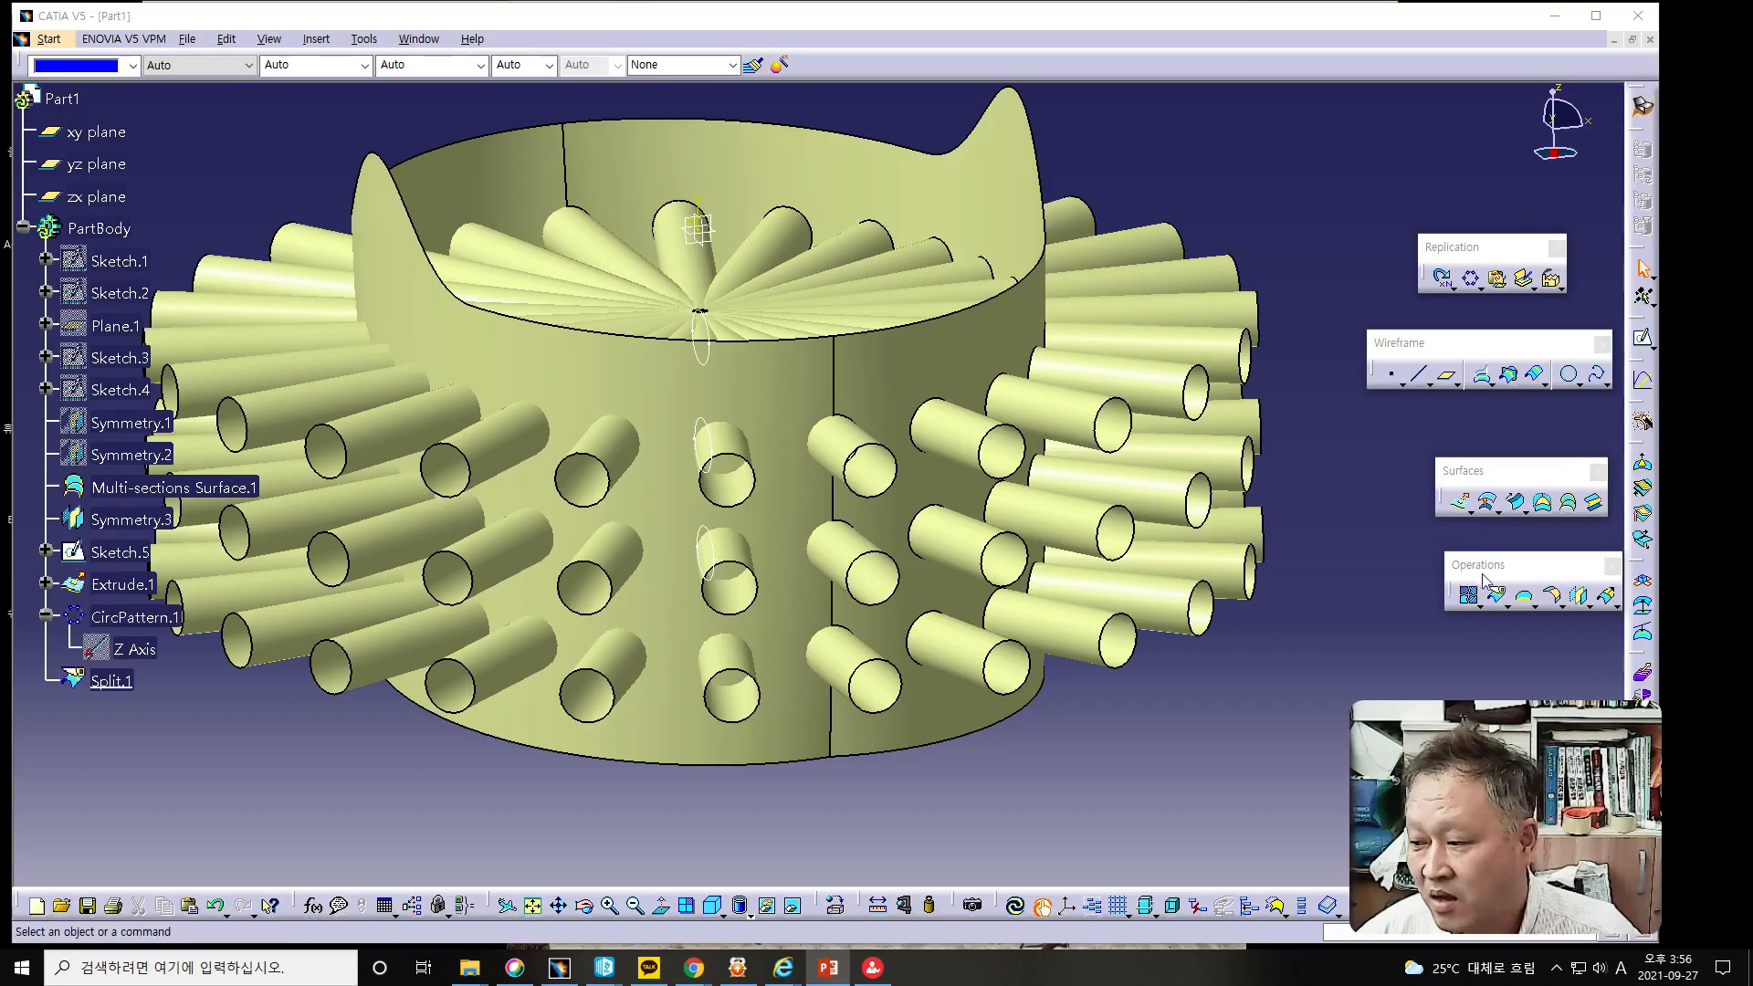
Split Symmetry.3 using CircPattern.1 as the cutting element, keeping the wall outside the tubes.
click(1498, 597)
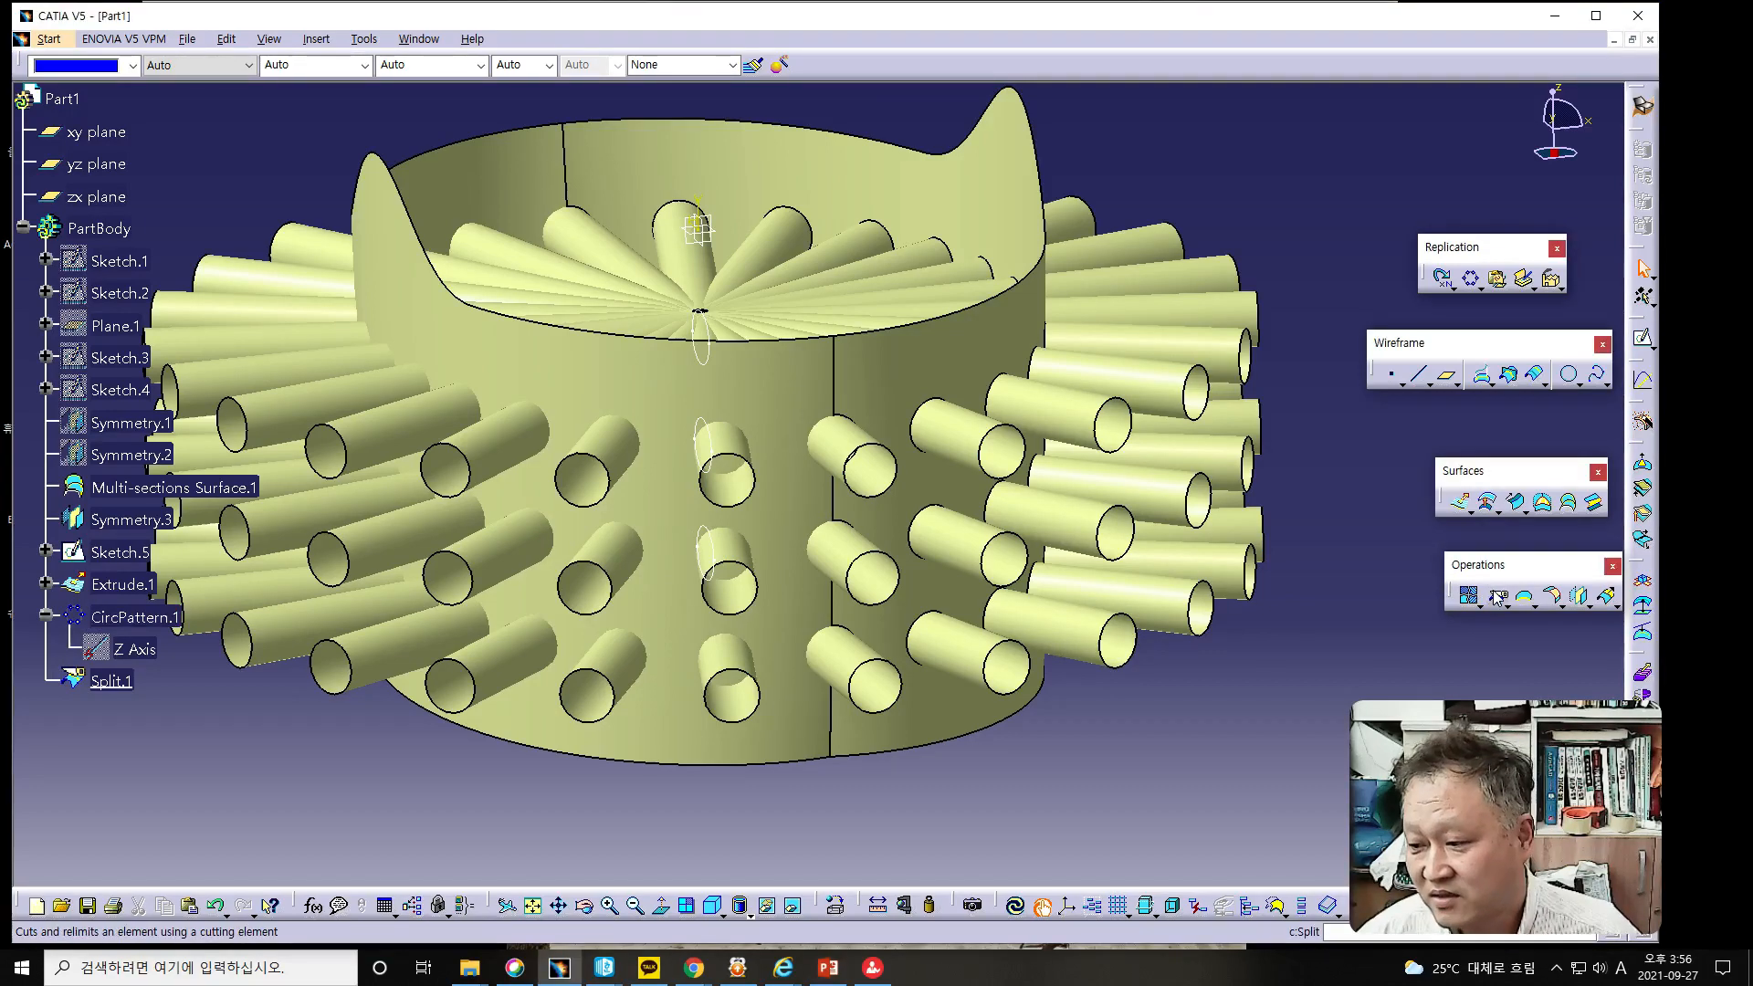
click(1497, 596)
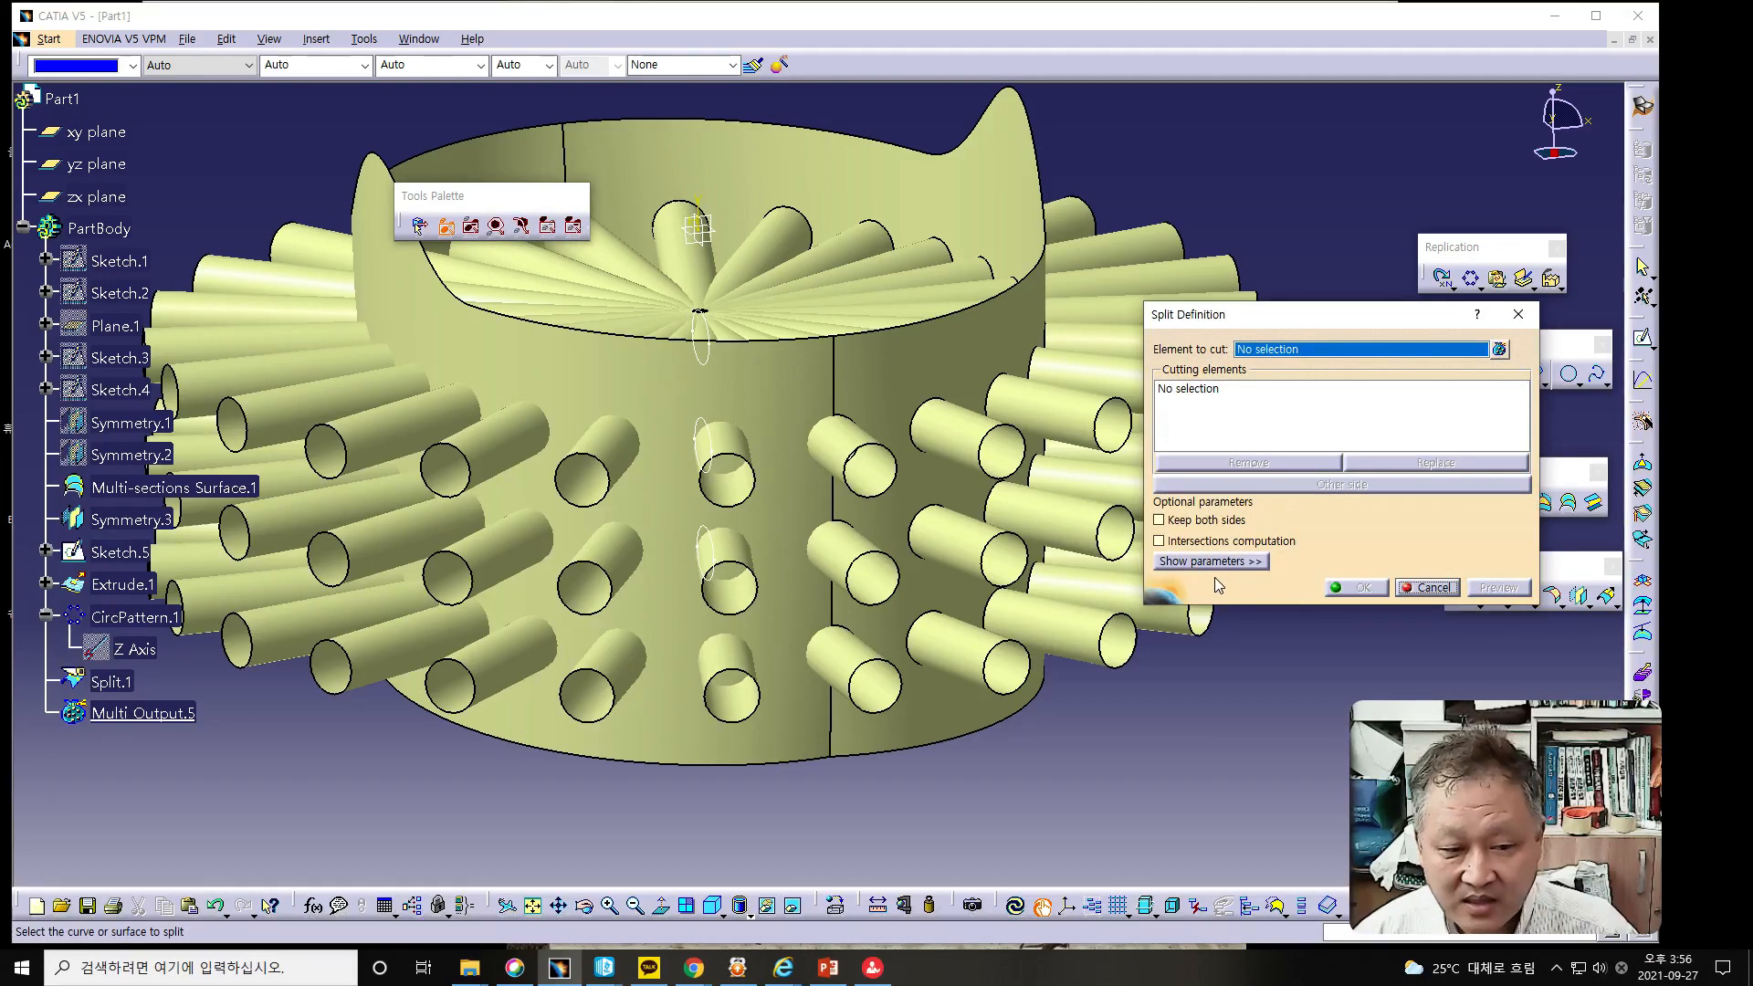
click(810, 388)
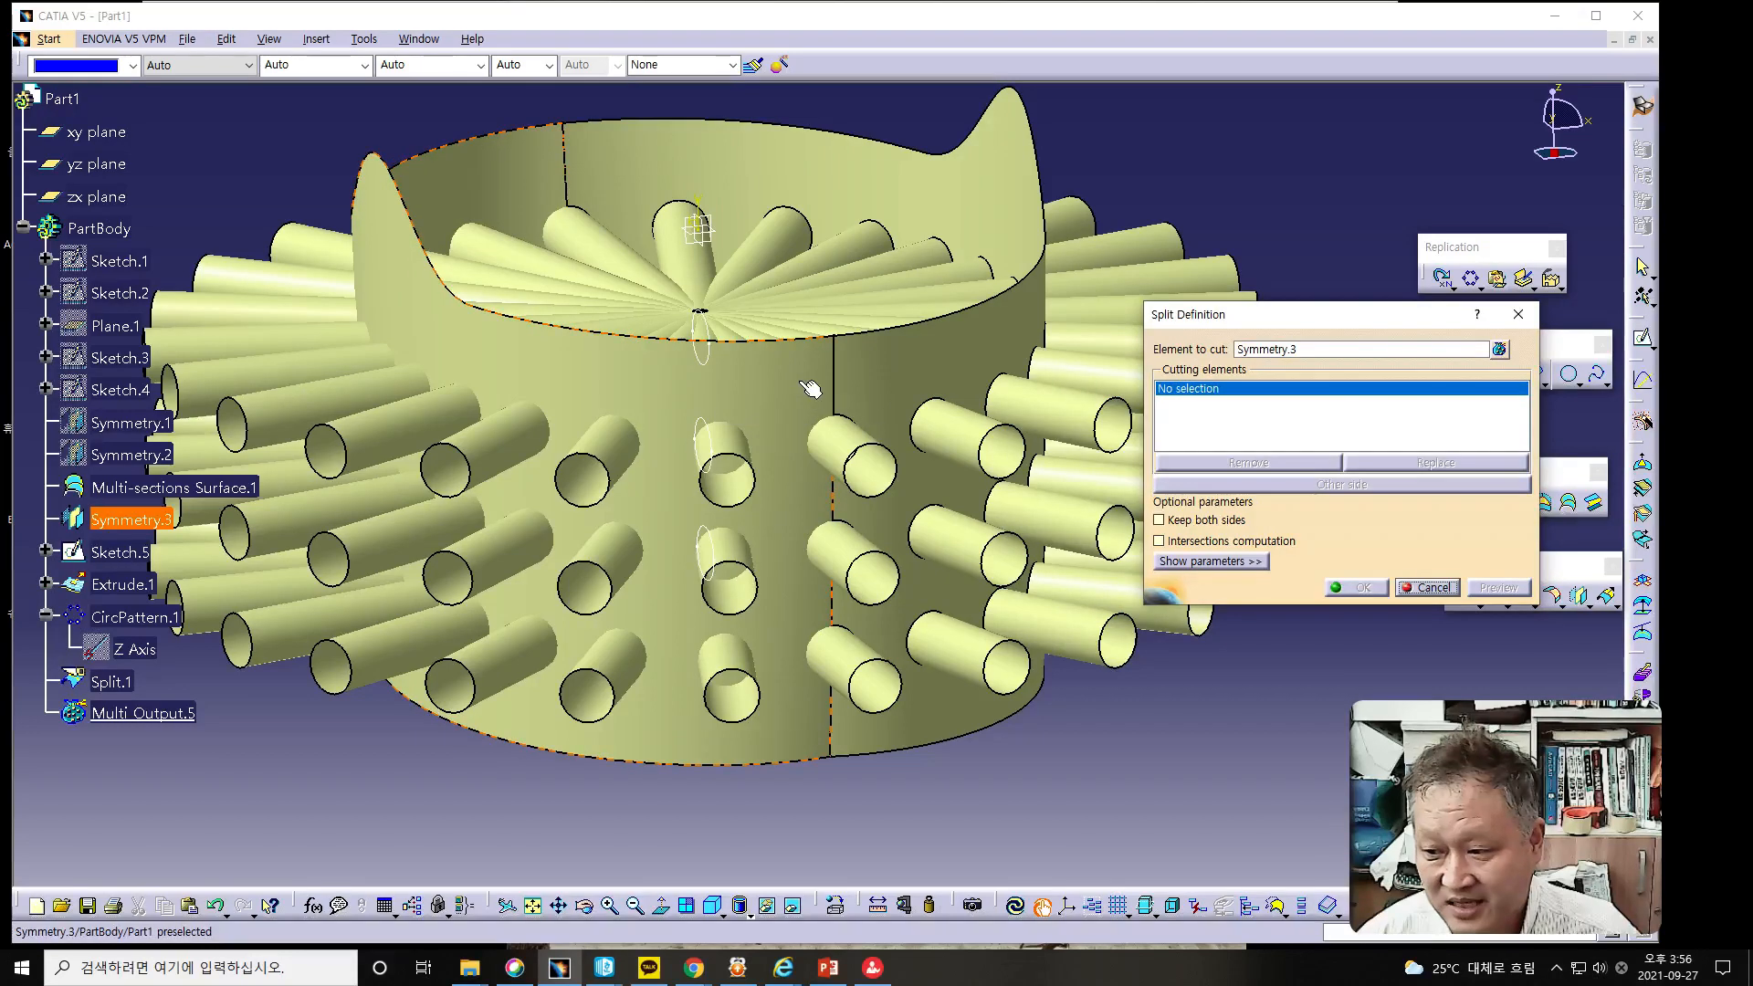
click(858, 449)
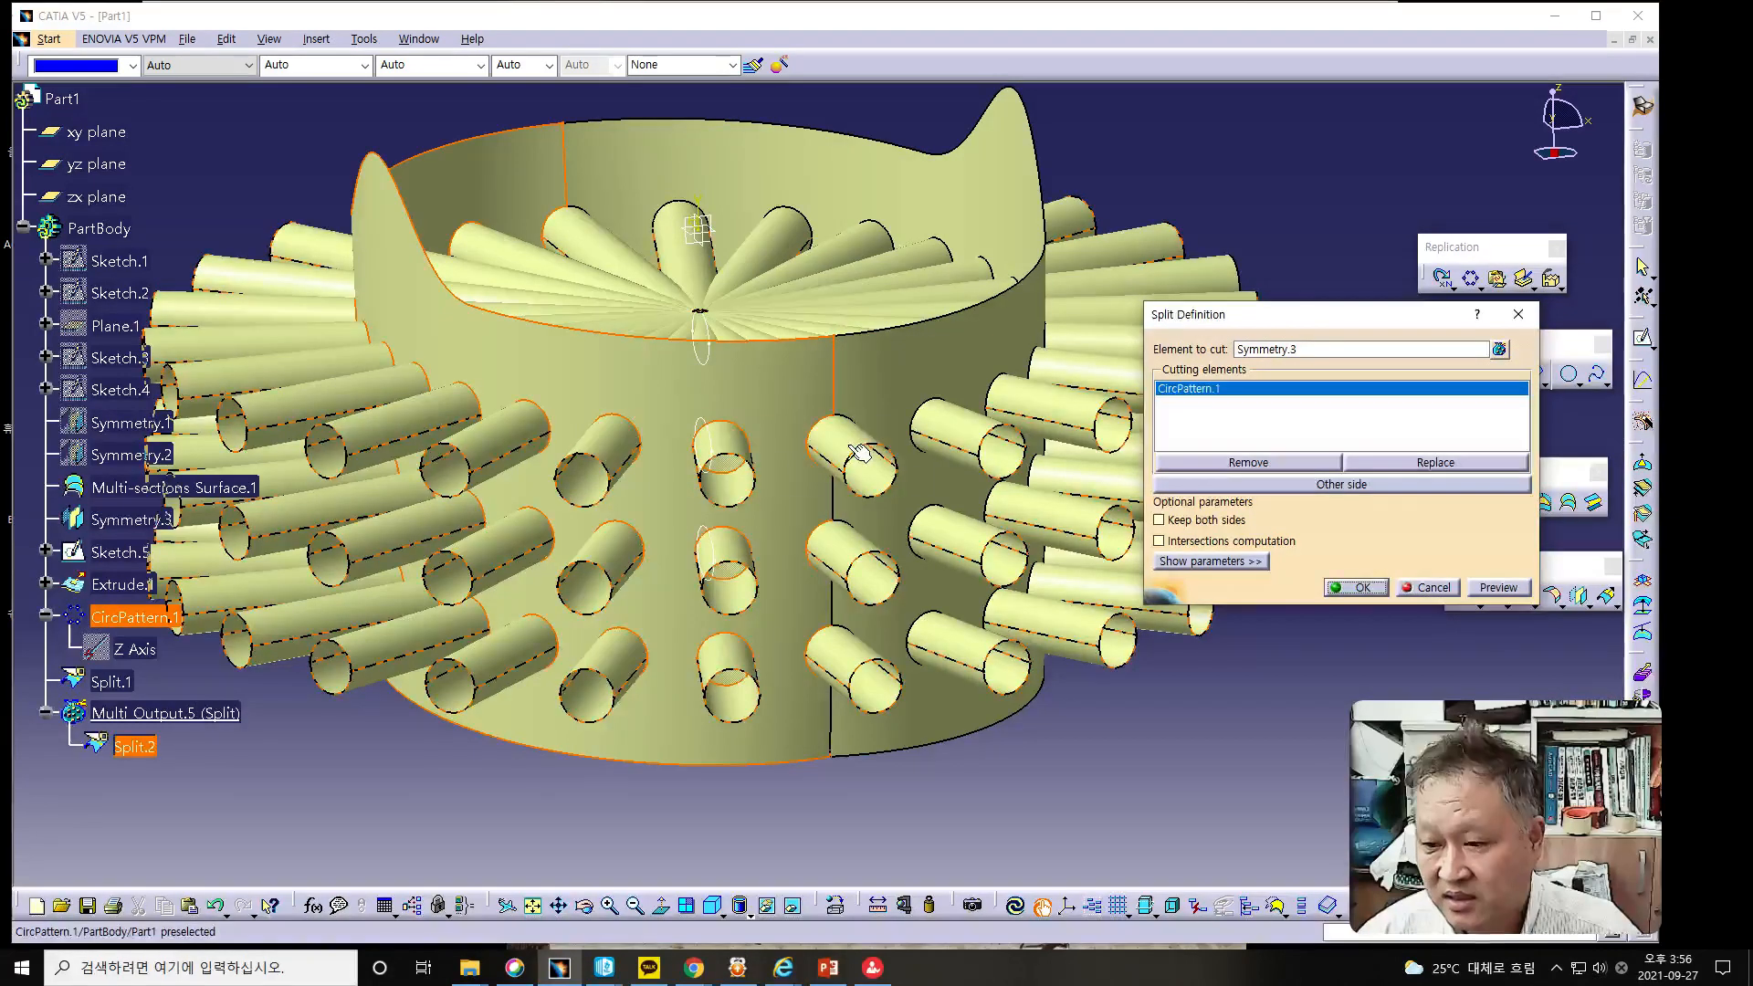
click(1326, 485)
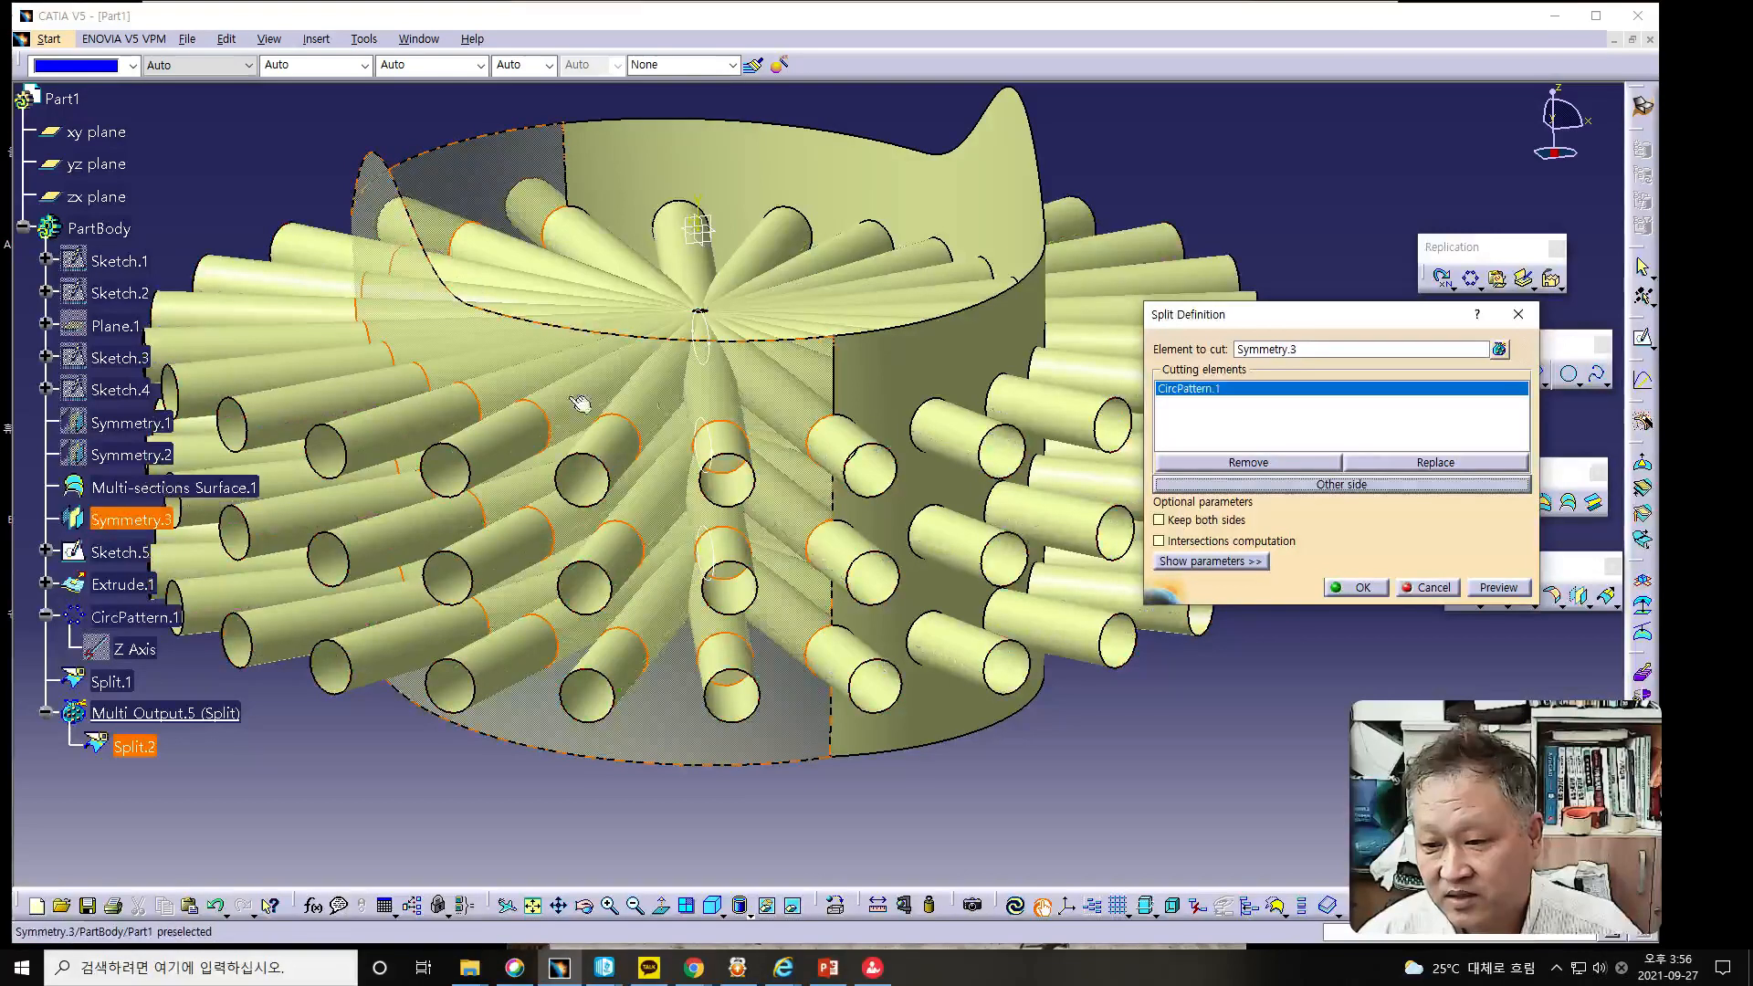
click(1375, 488)
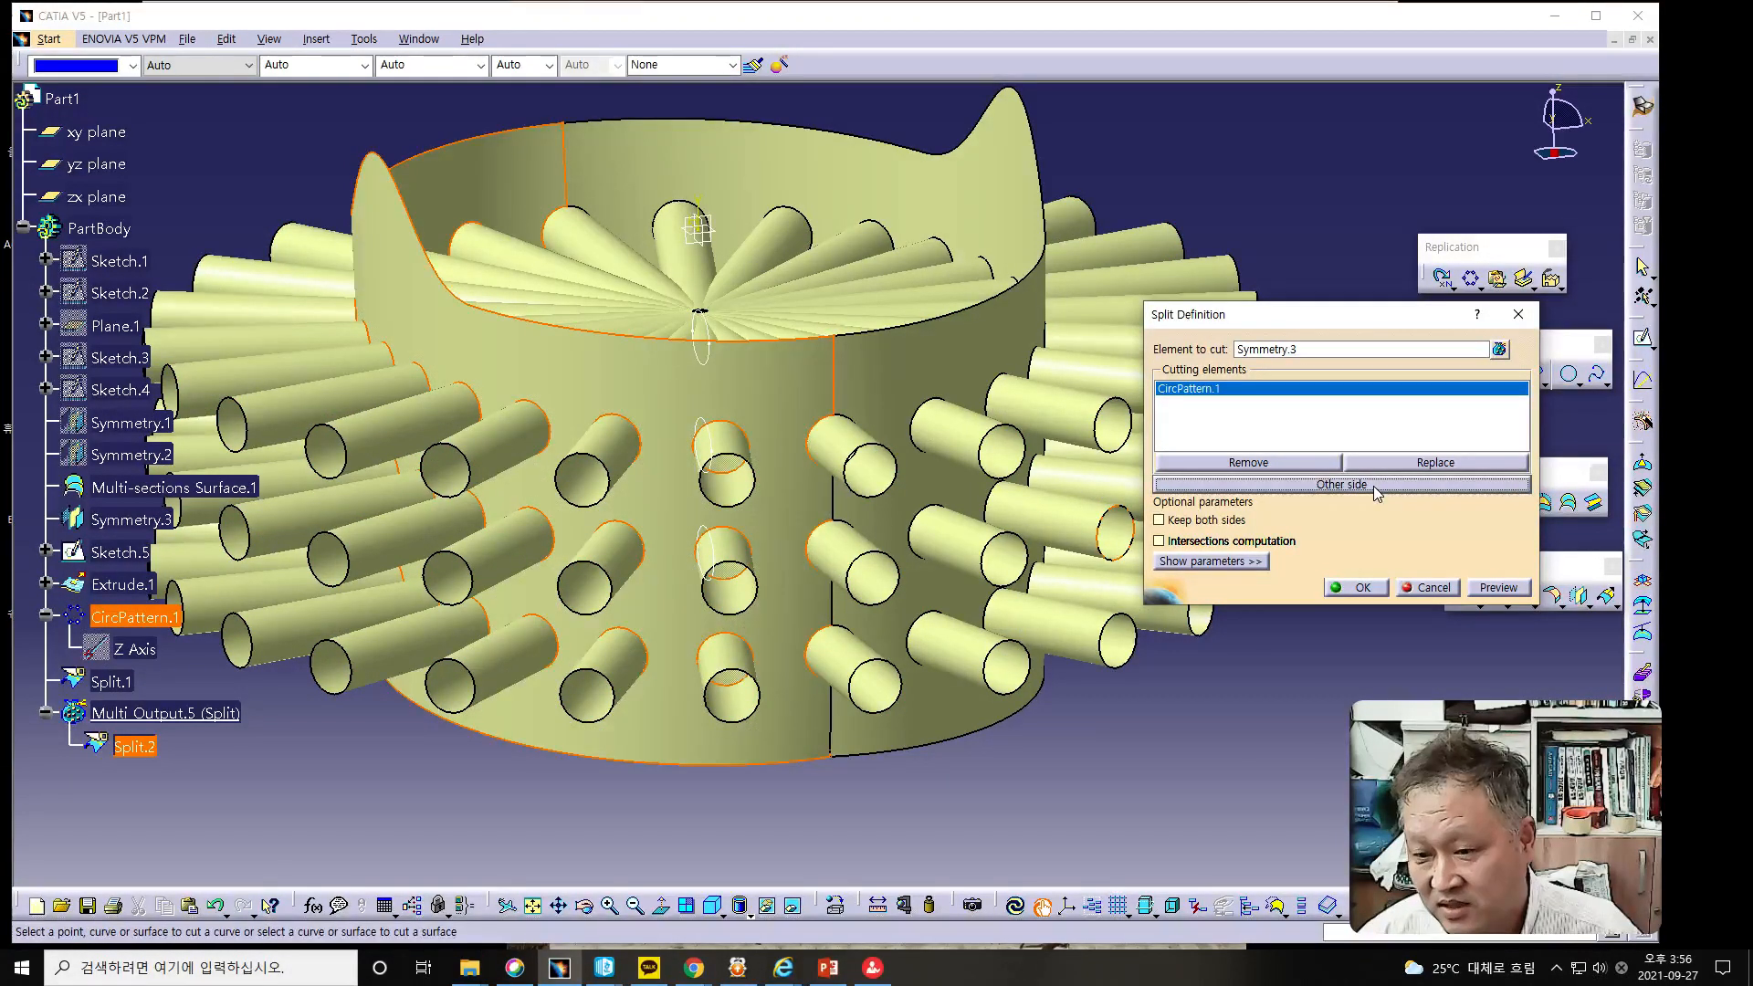
middle_drag(771, 697, 770, 587)
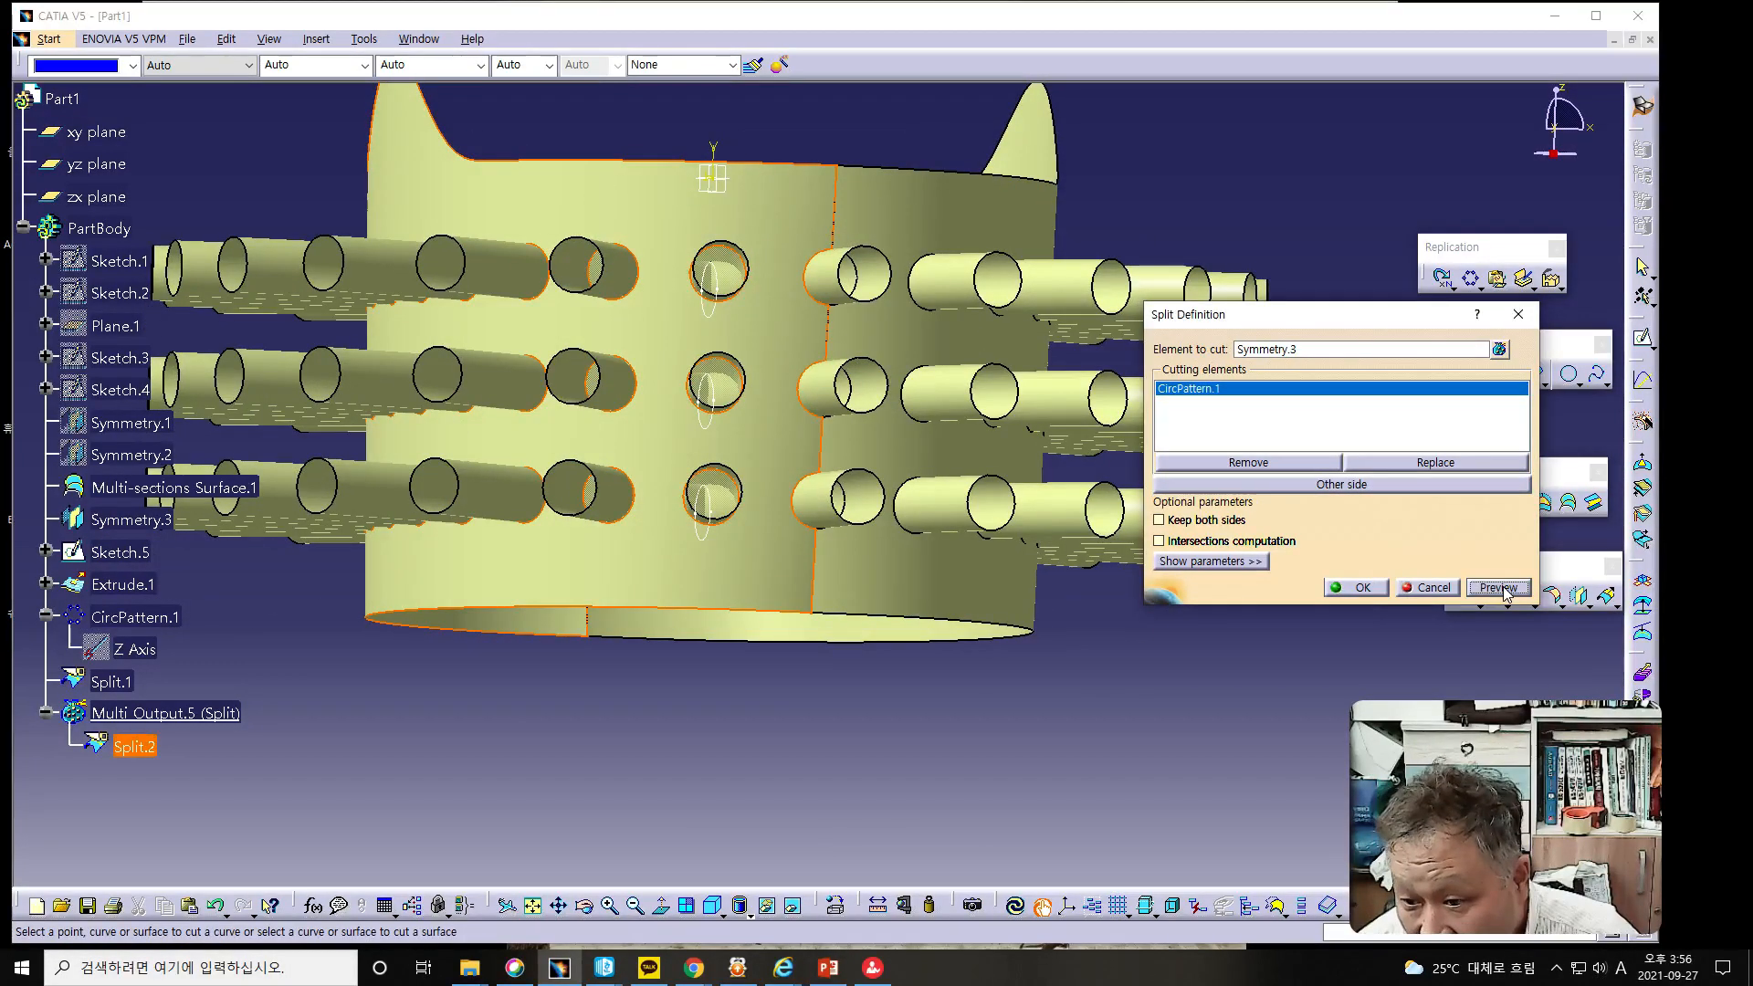
click(1375, 589)
middle_drag(422, 558, 827, 822)
key(alt+Tab)
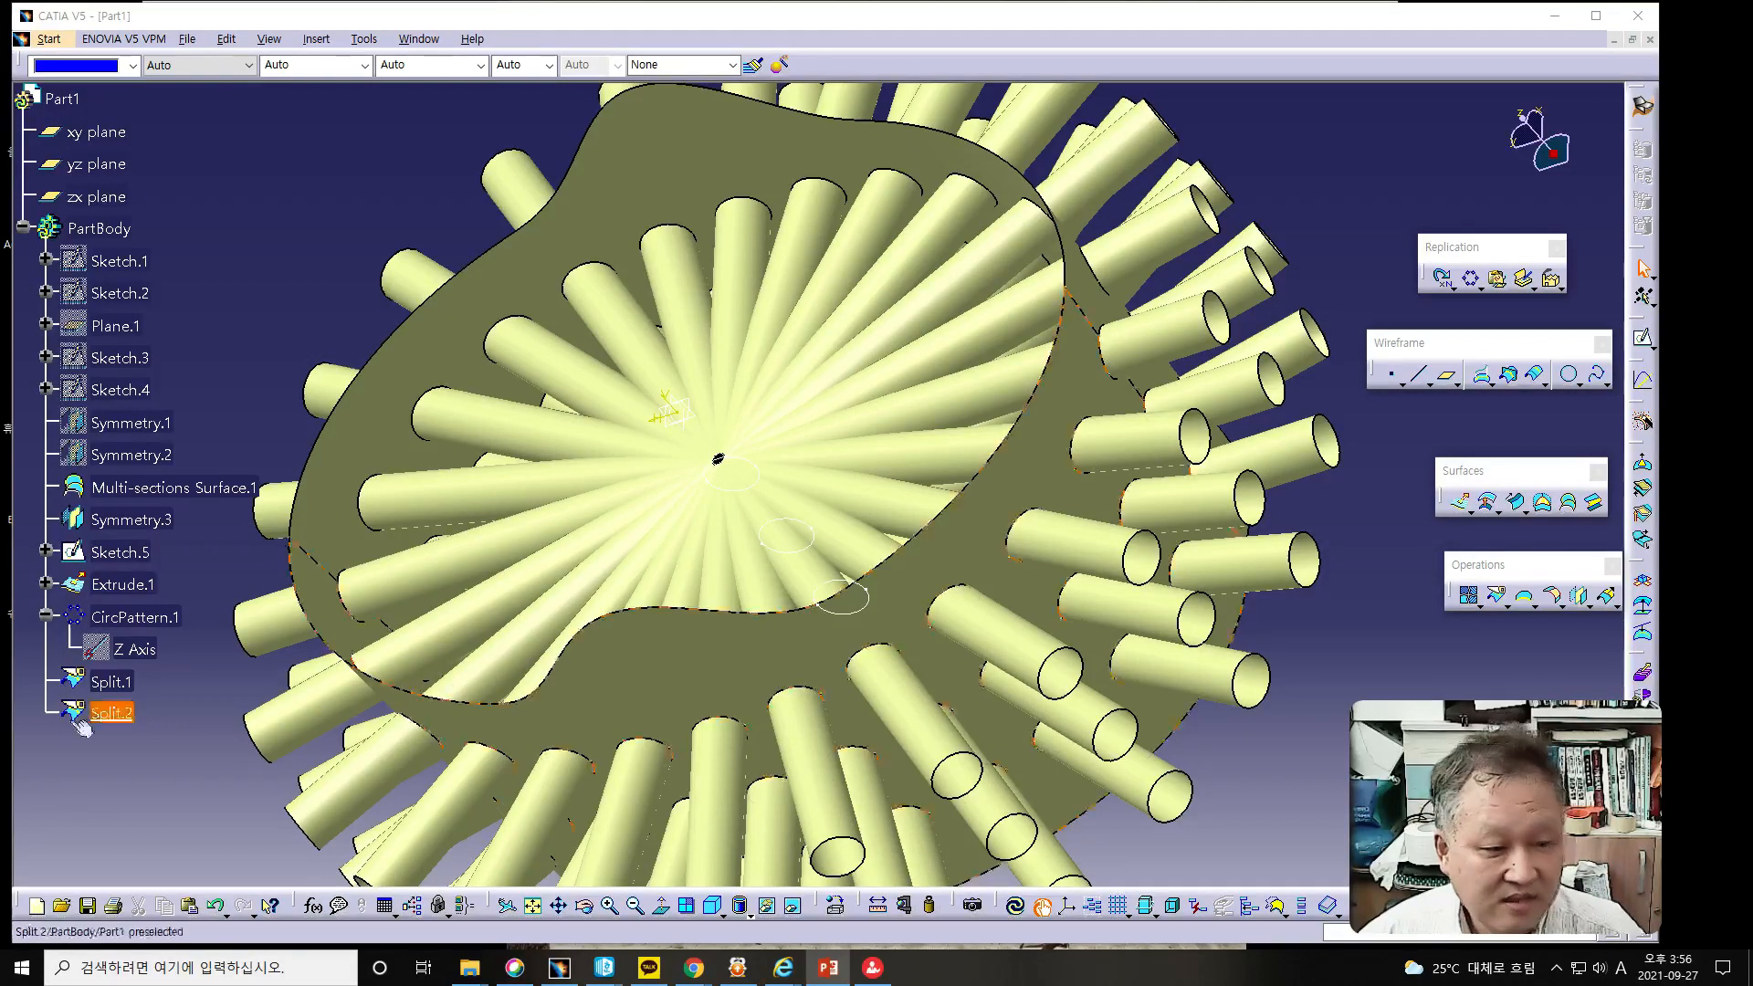
Join Split.2 and Split.1 into one surface with connexity checking and a 1e-003 mm merging distance.
click(1471, 599)
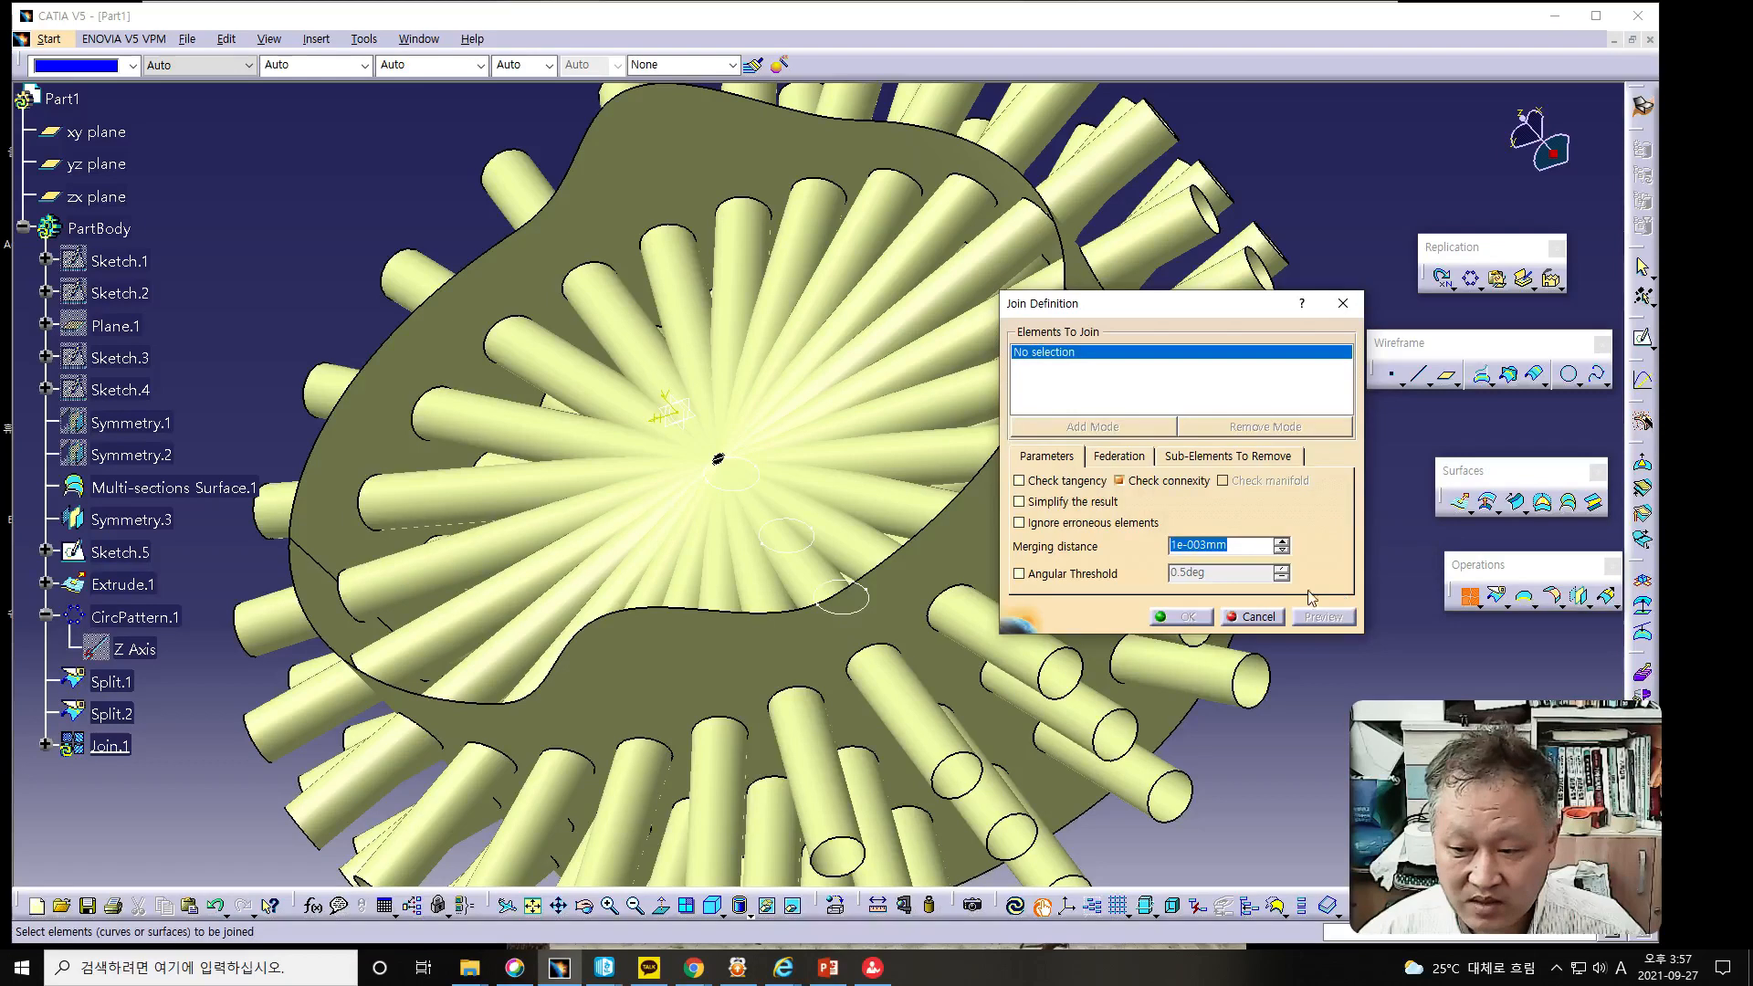
click(916, 644)
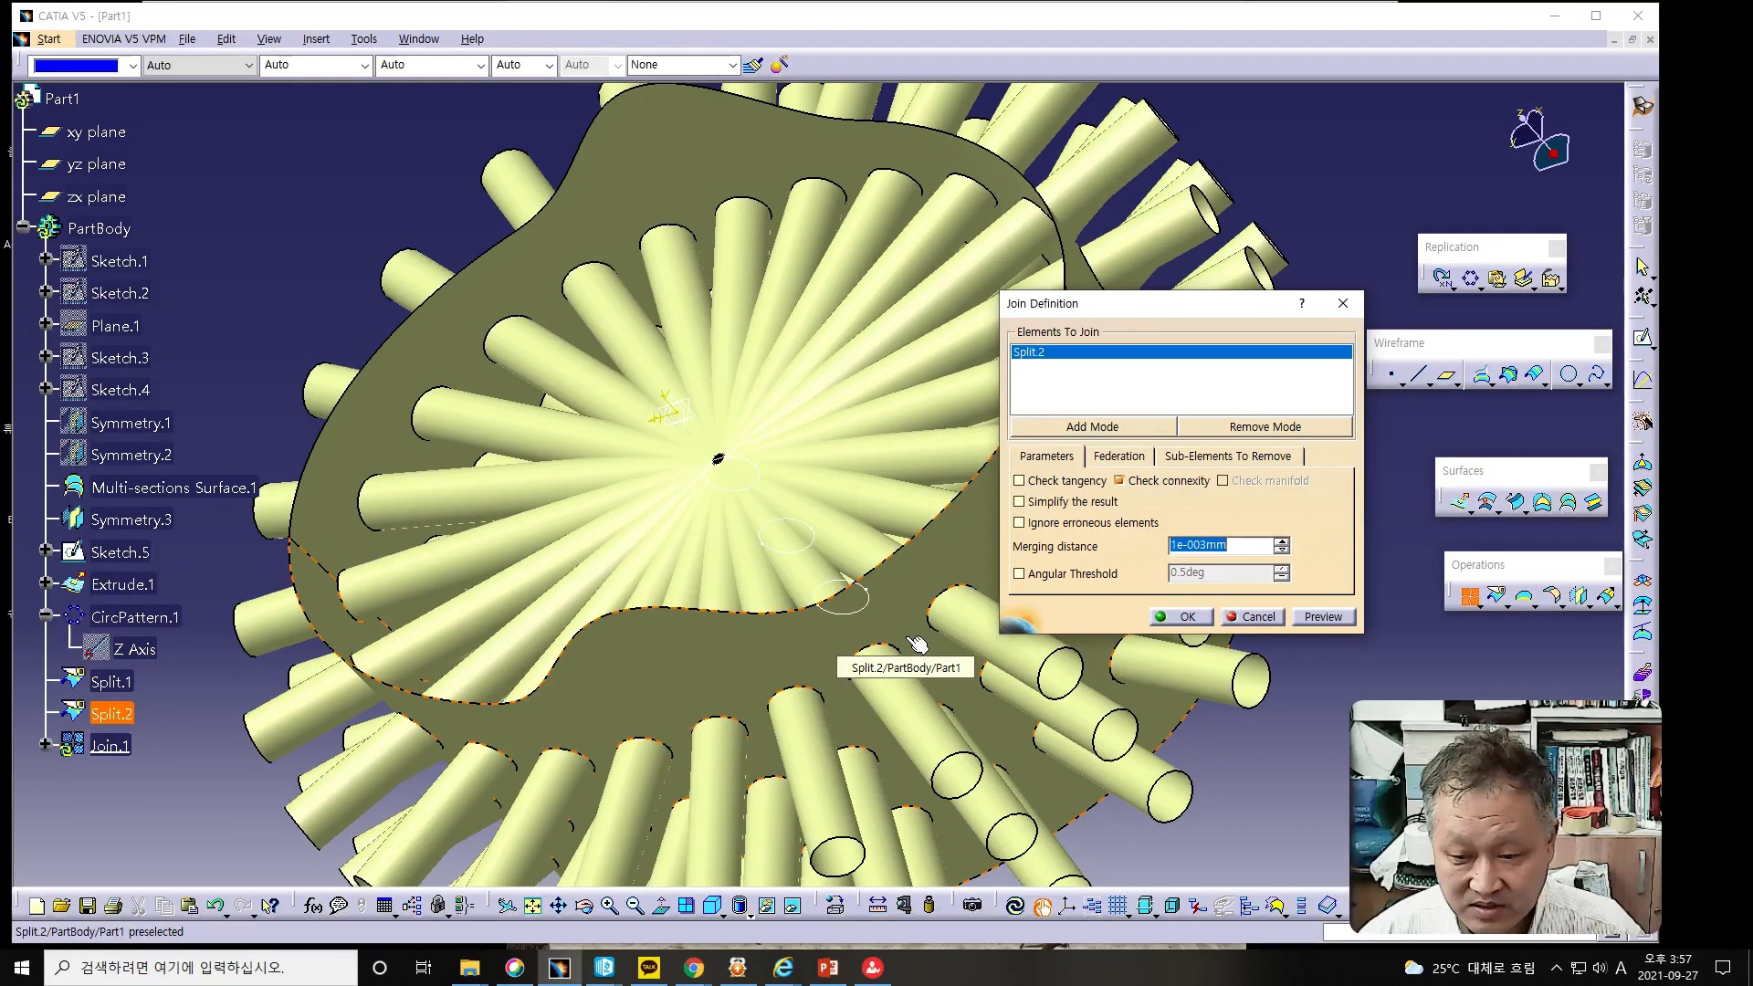
click(1002, 166)
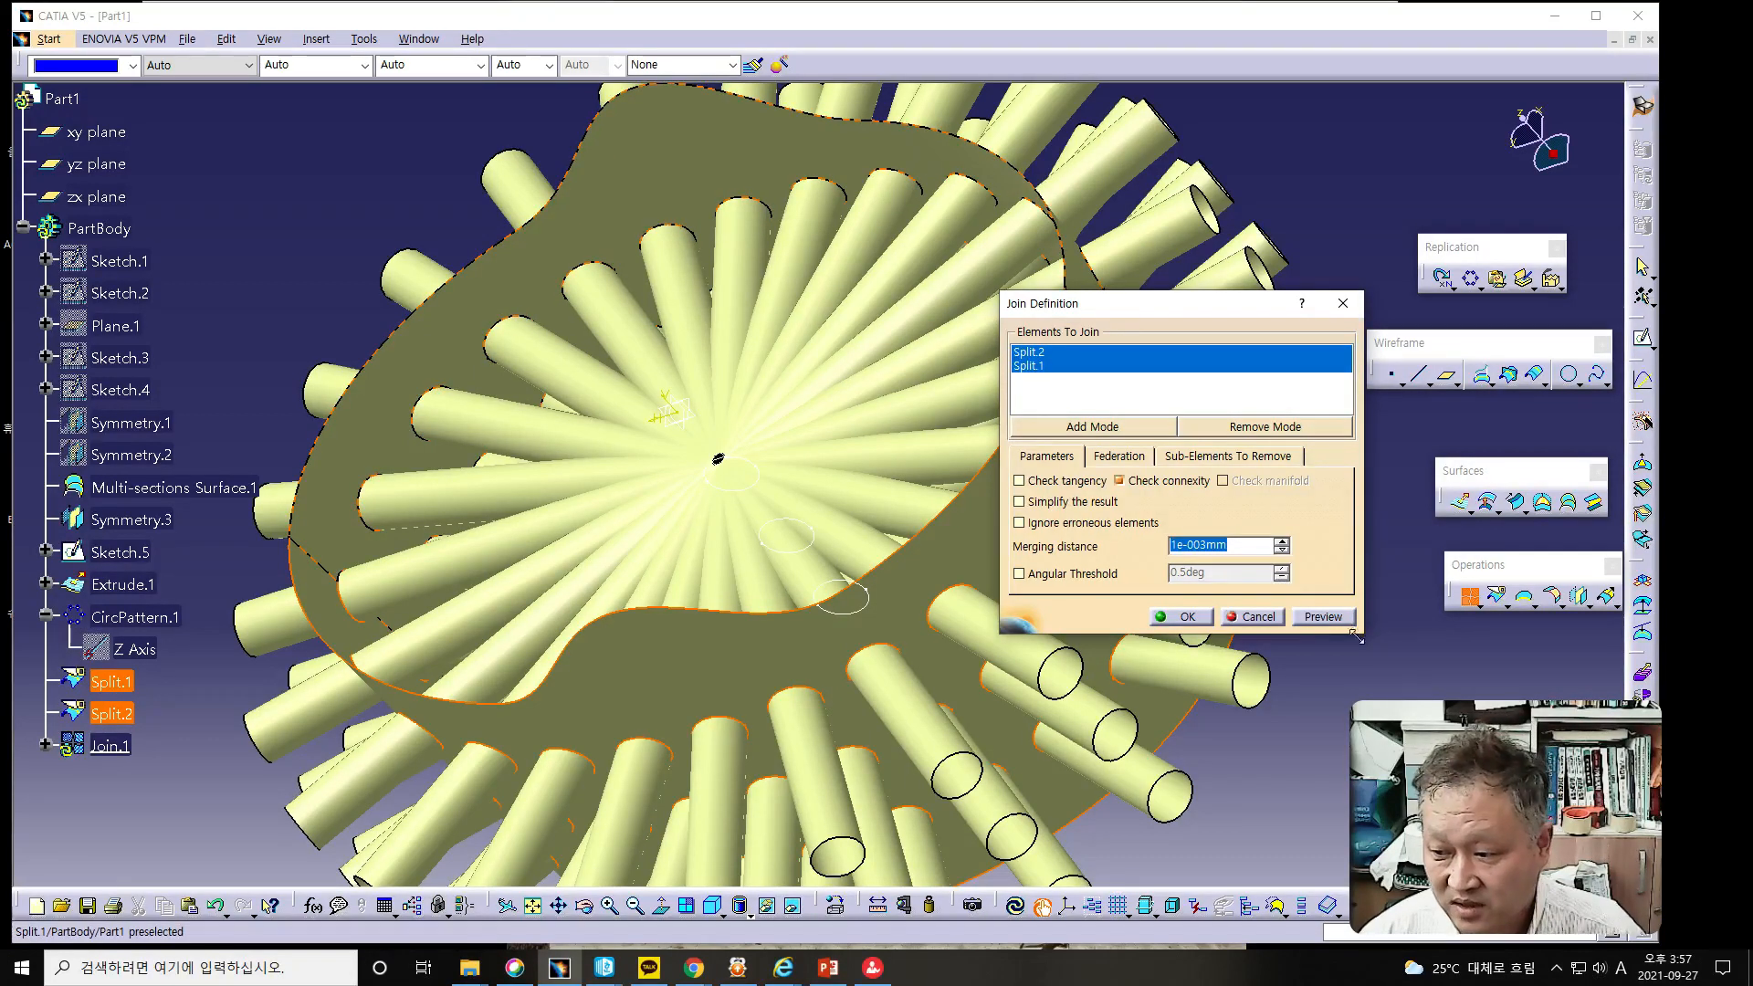
click(1323, 617)
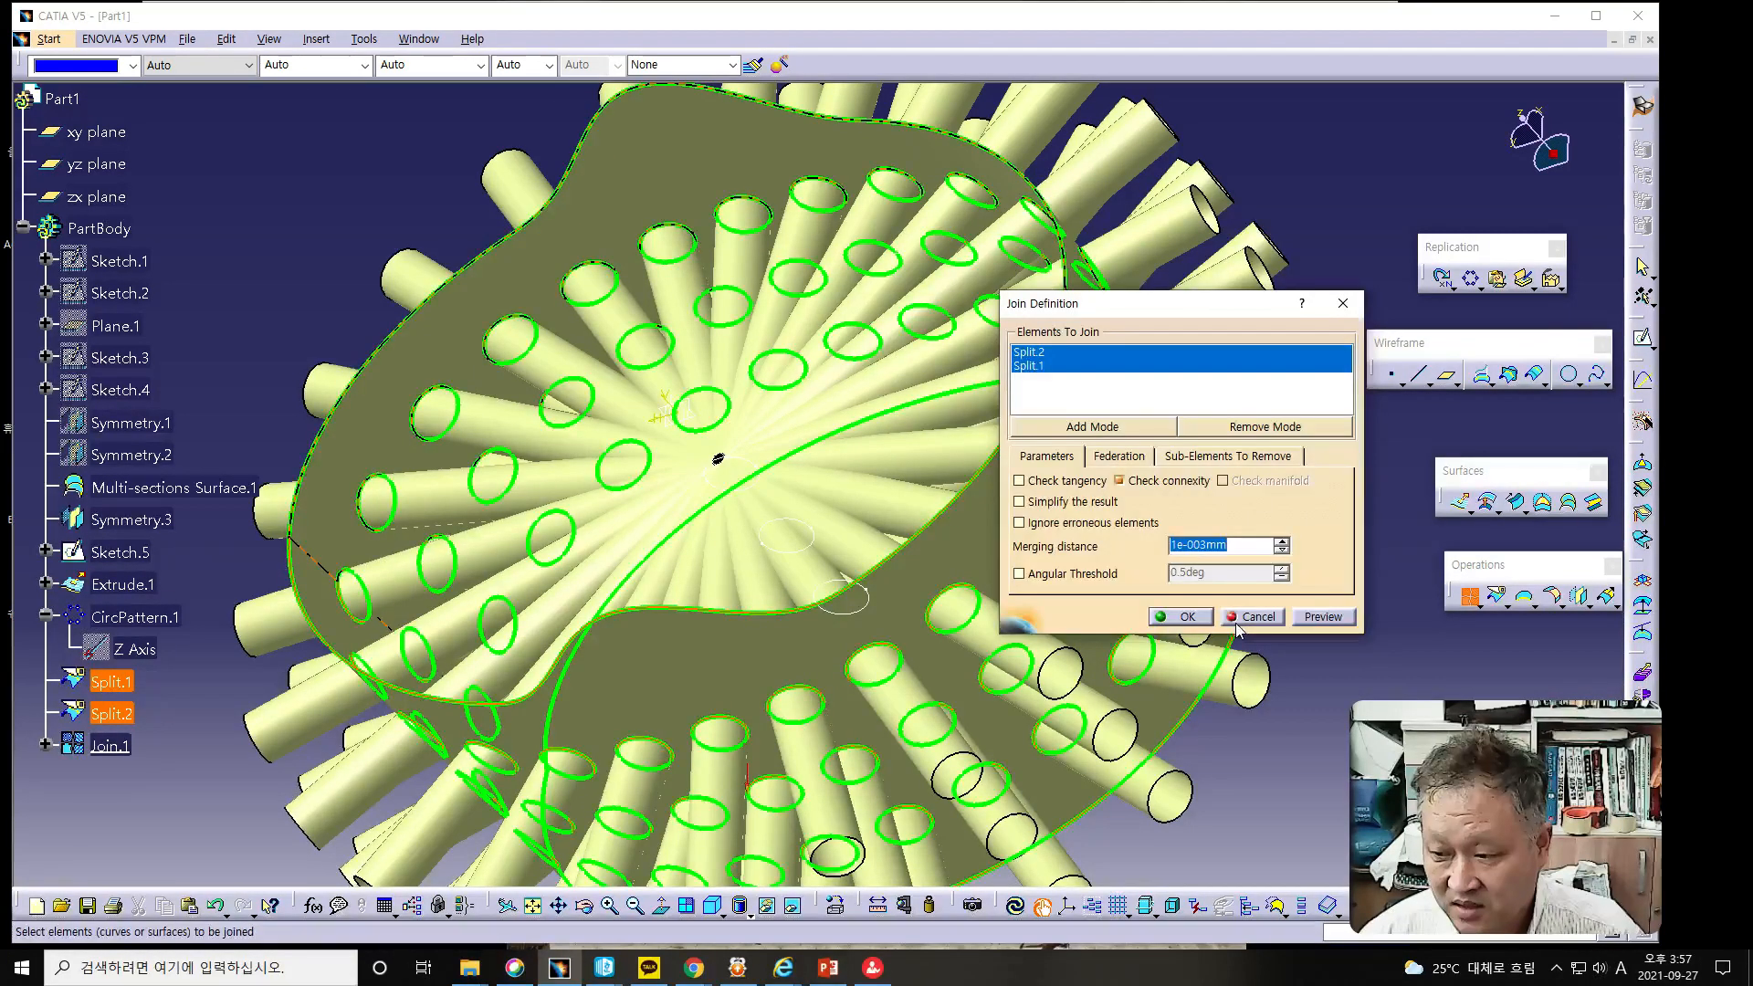
drag(1216, 308, 1407, 283)
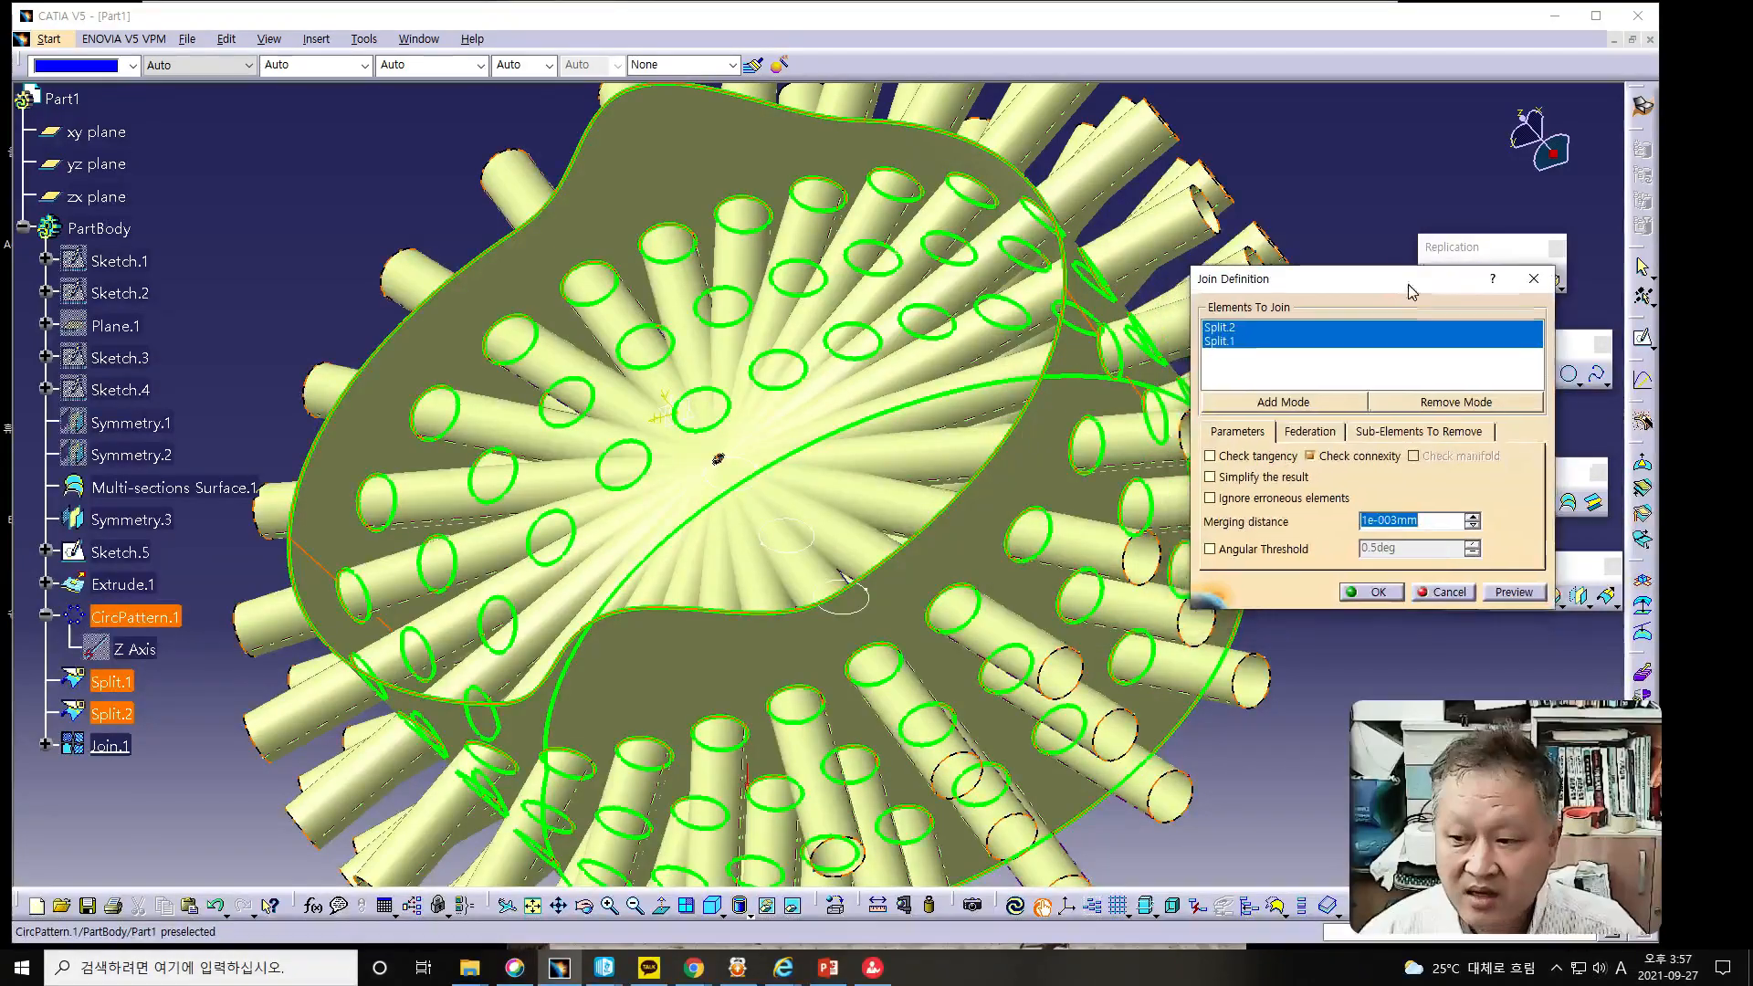
middle_drag(861, 587, 862, 517)
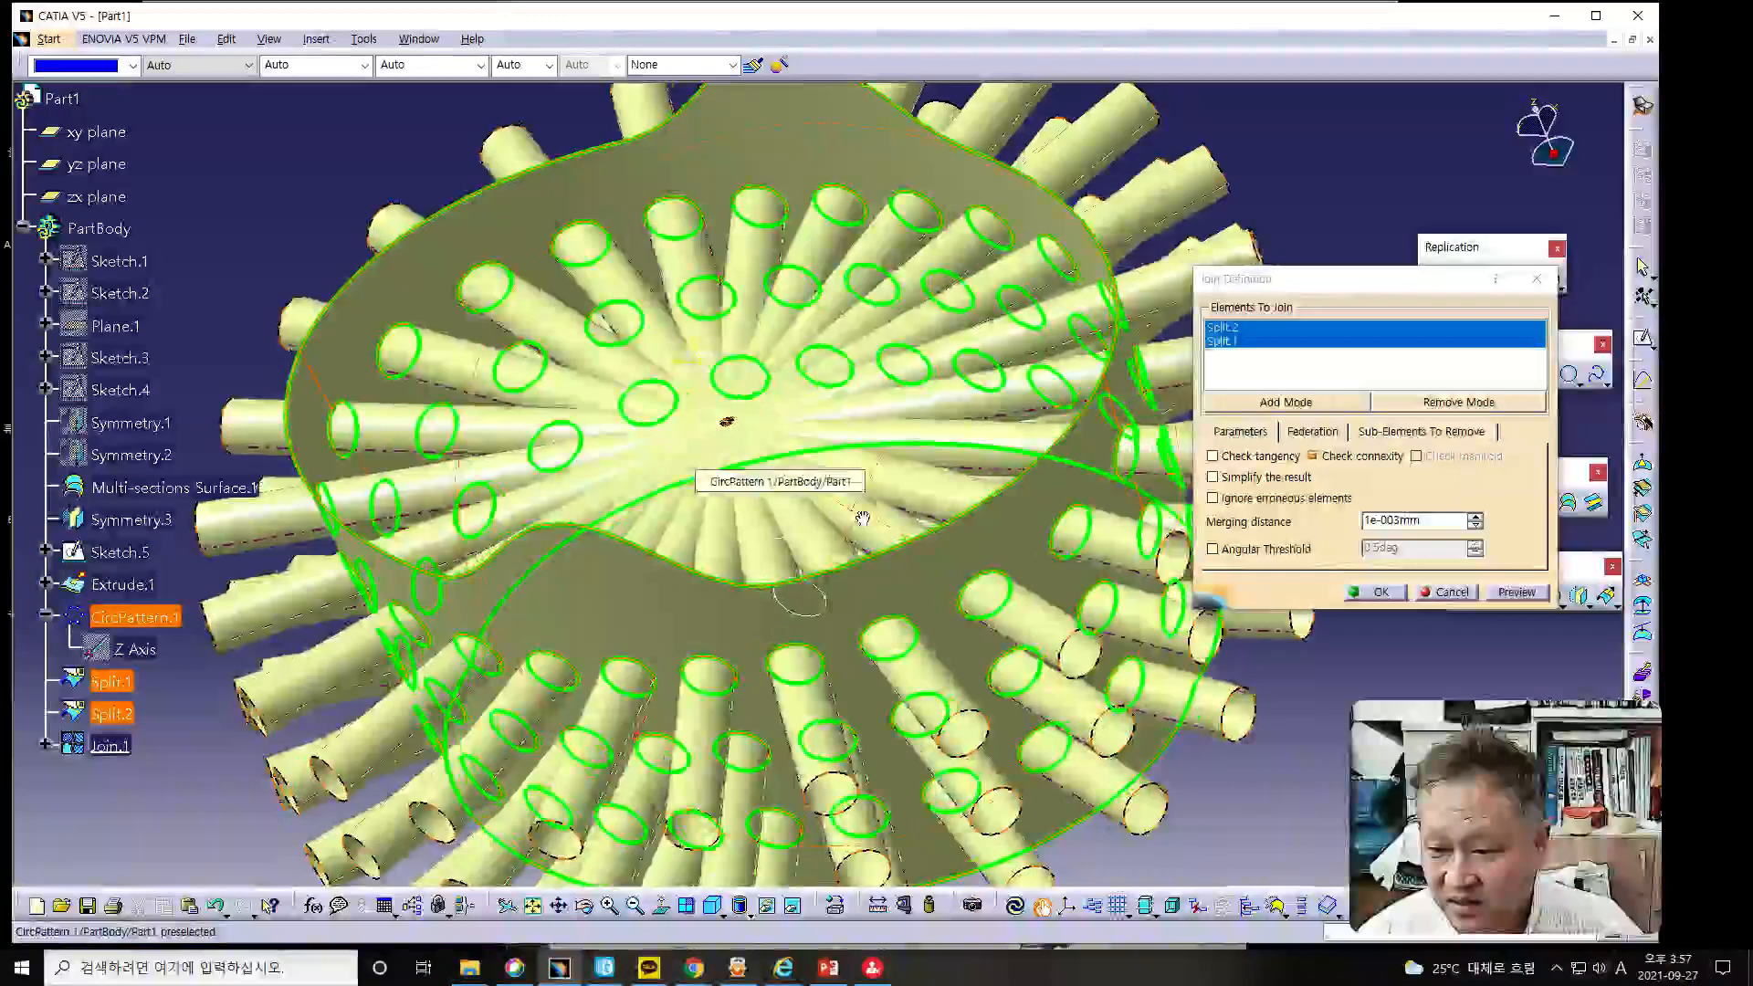
click(1381, 593)
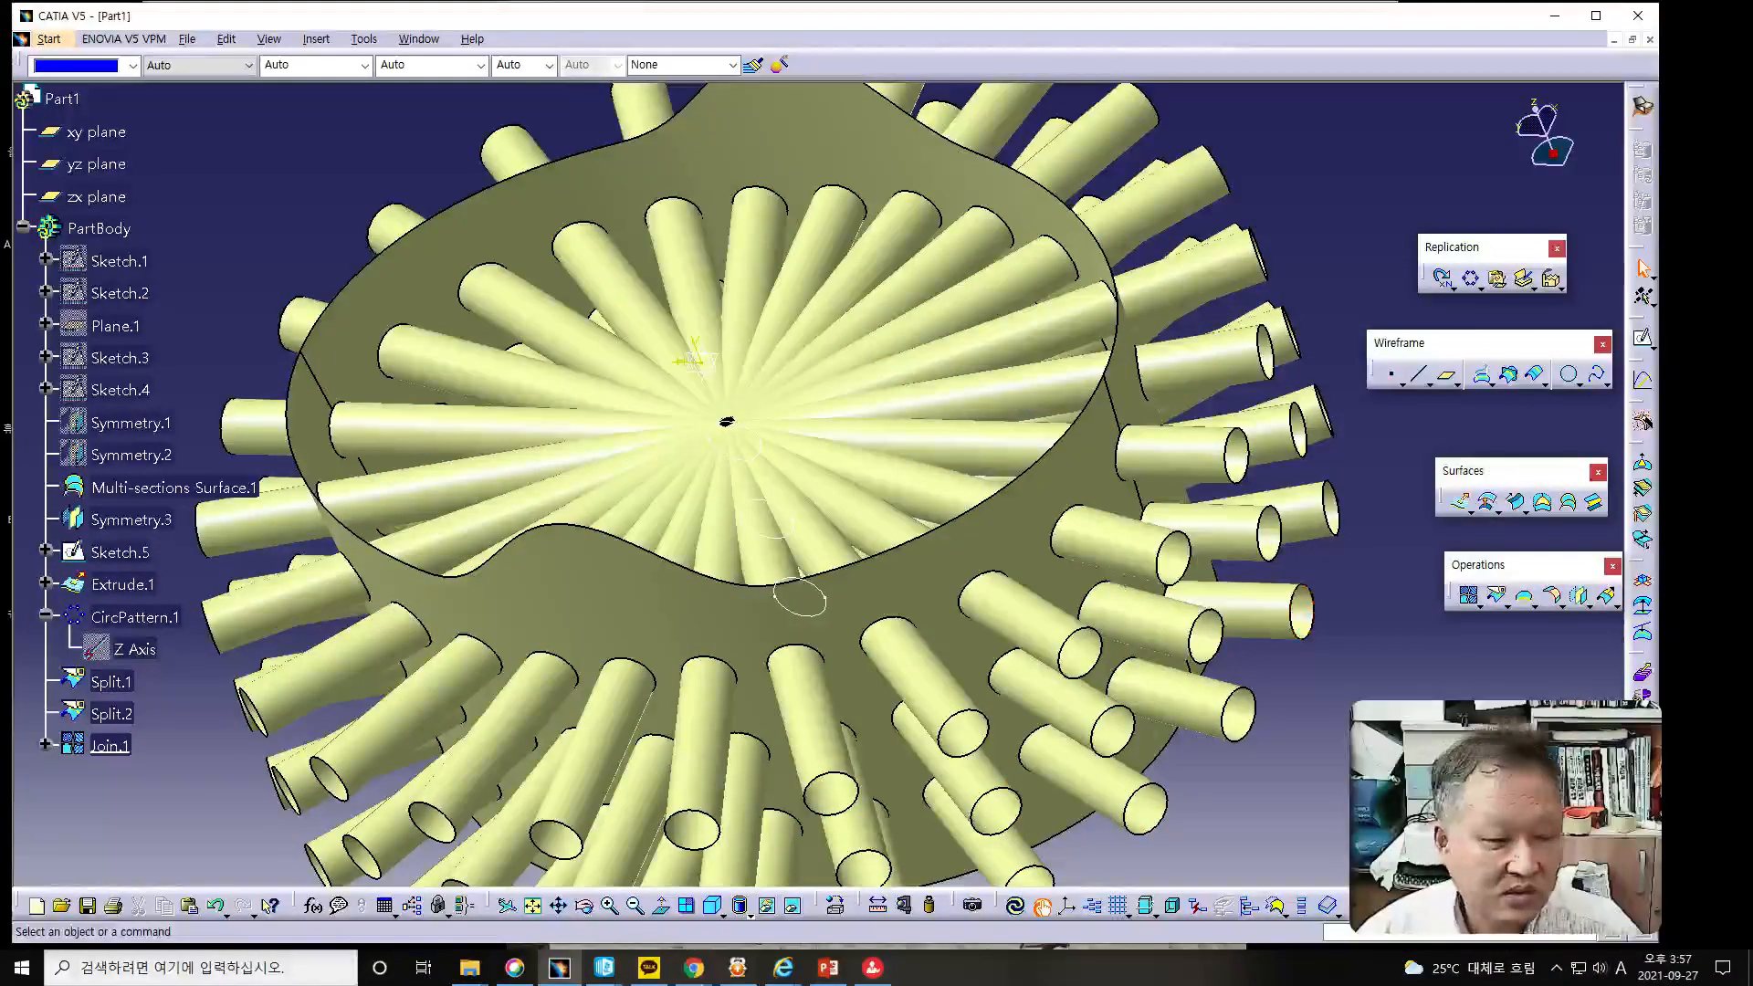
key(alt+Tab)
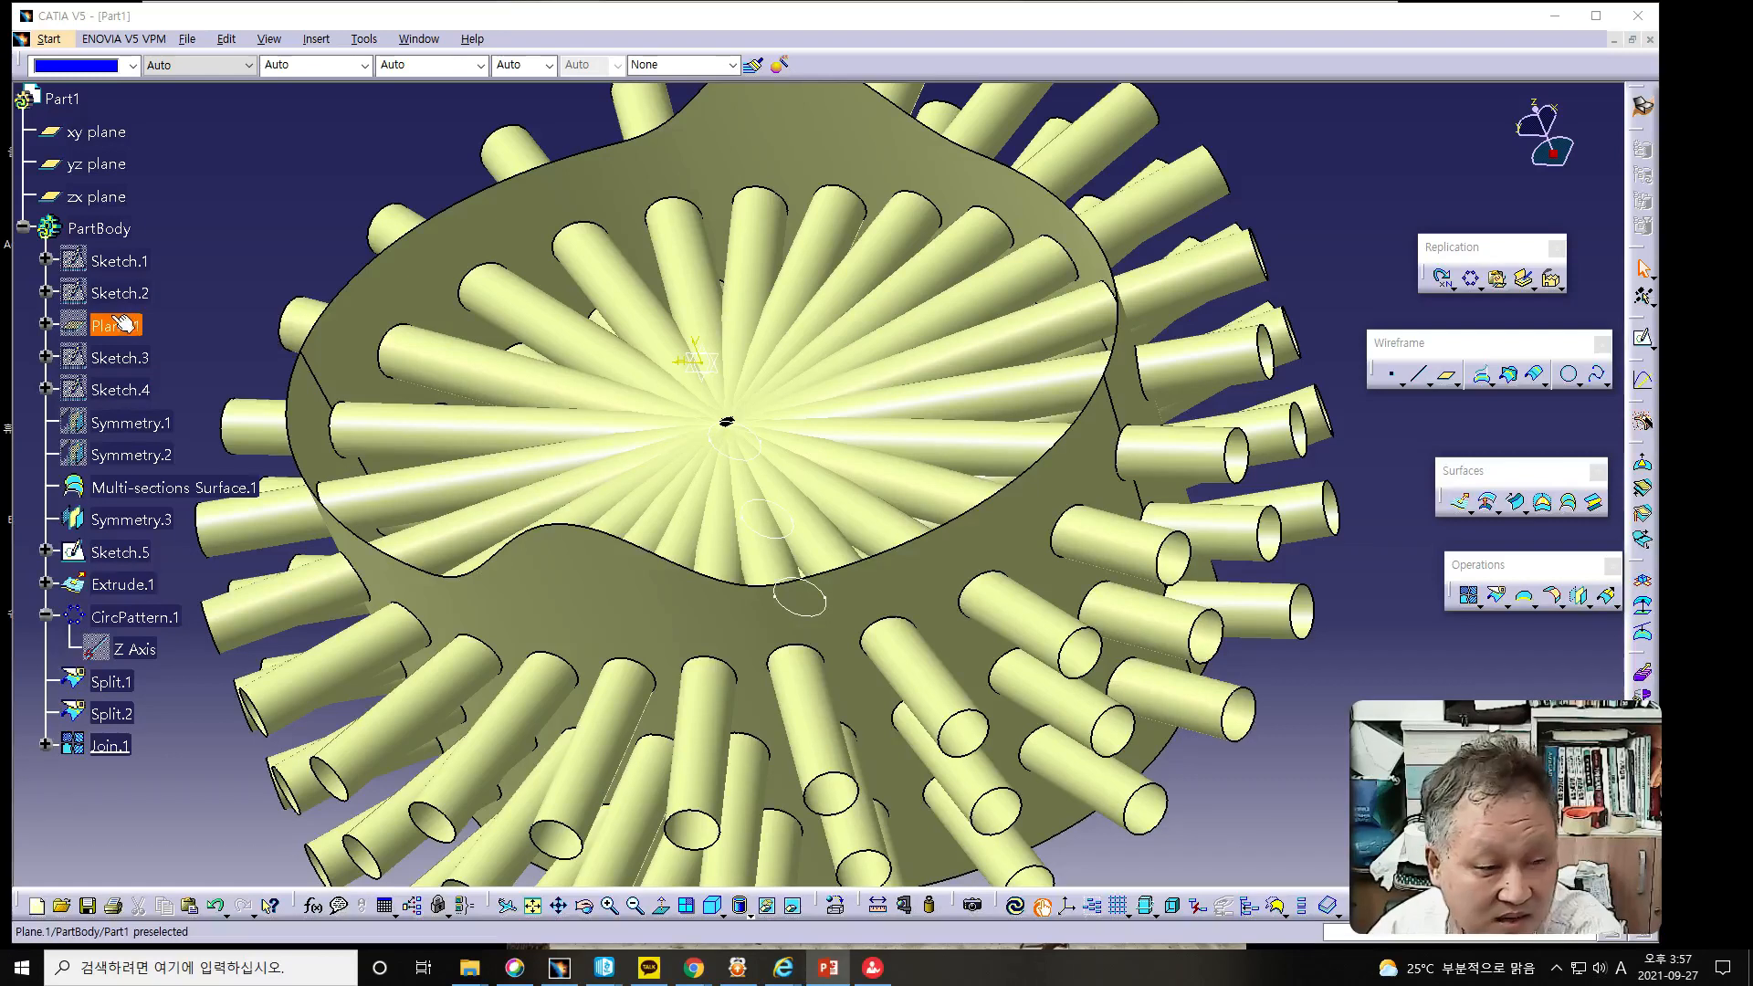
Hide Sketch.5, Extrude.1 and CircPattern.1 so only the perforated wall is displayed.
click(137, 554)
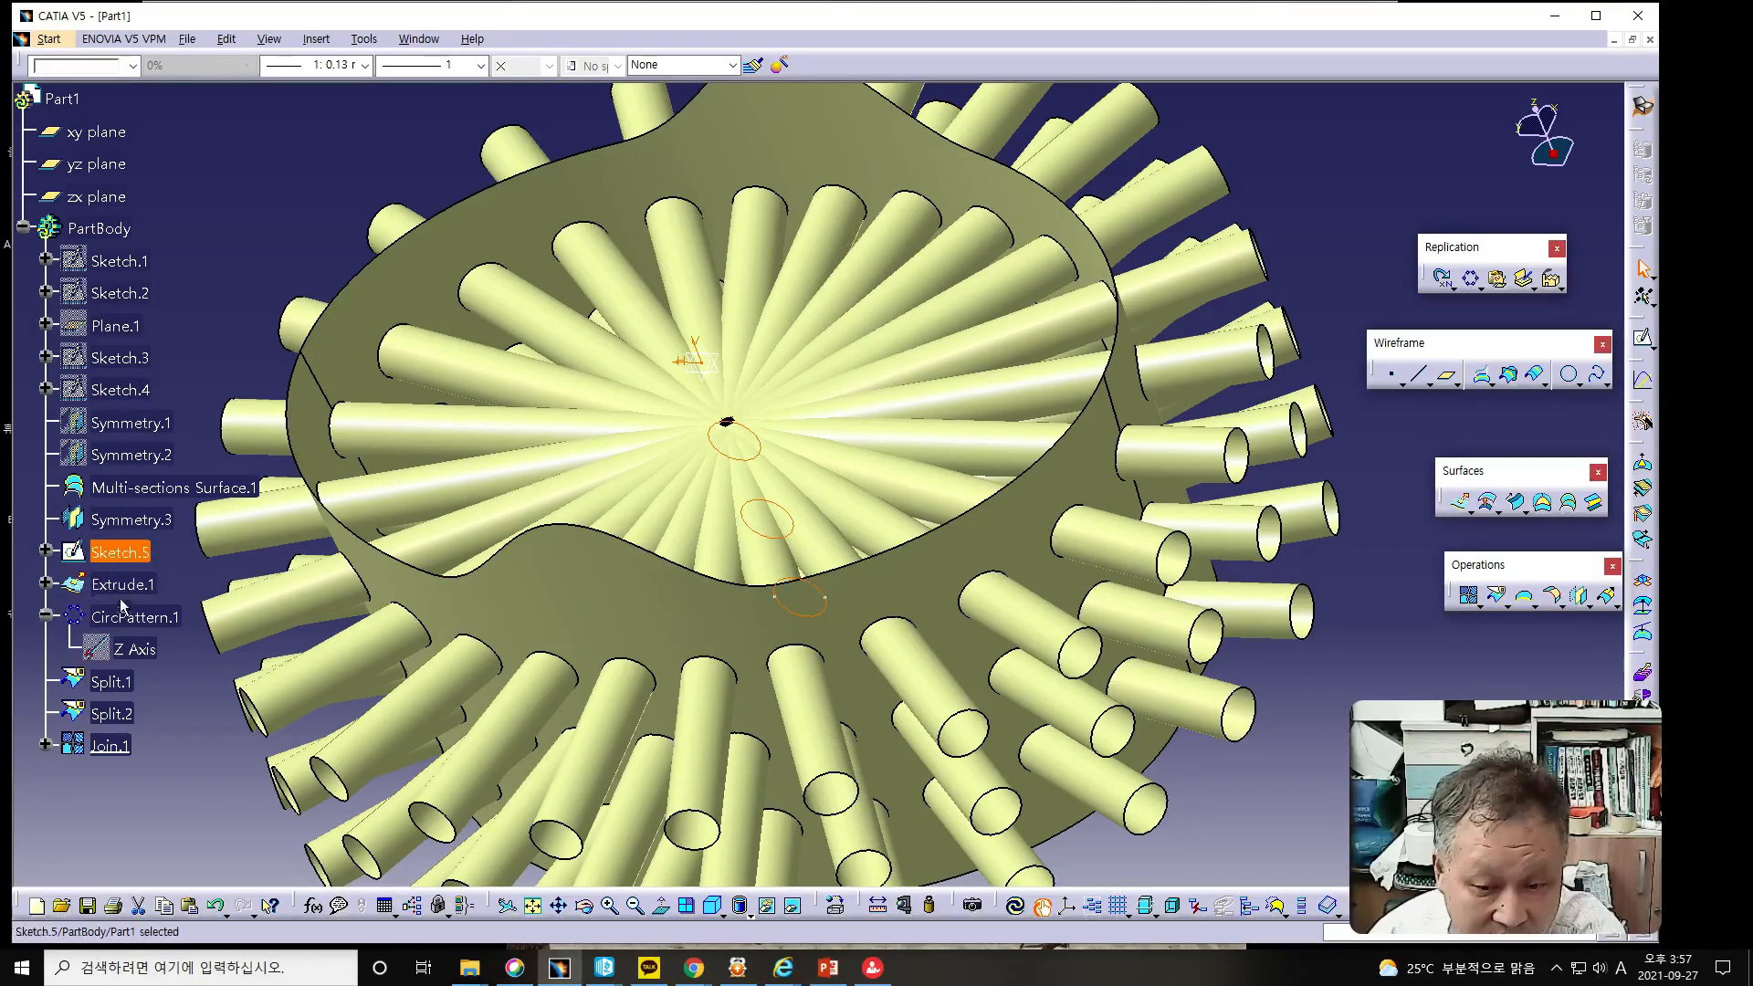
ctrl+click(123, 587)
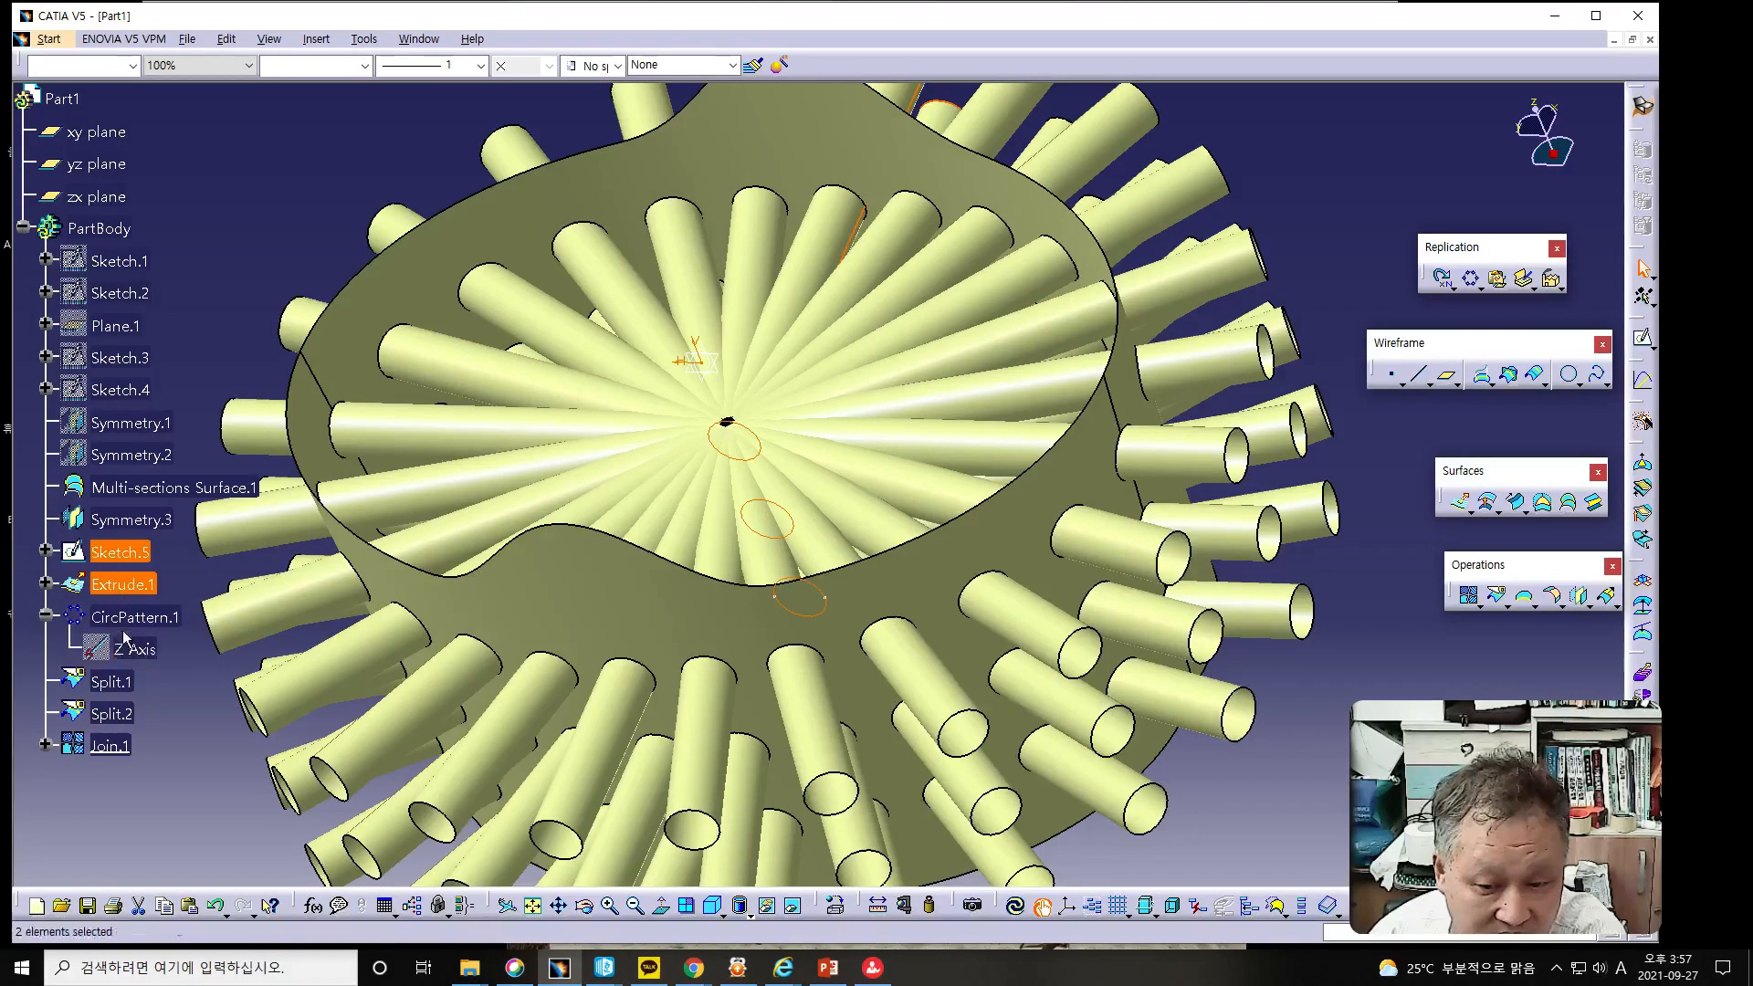
ctrl+click(123, 616)
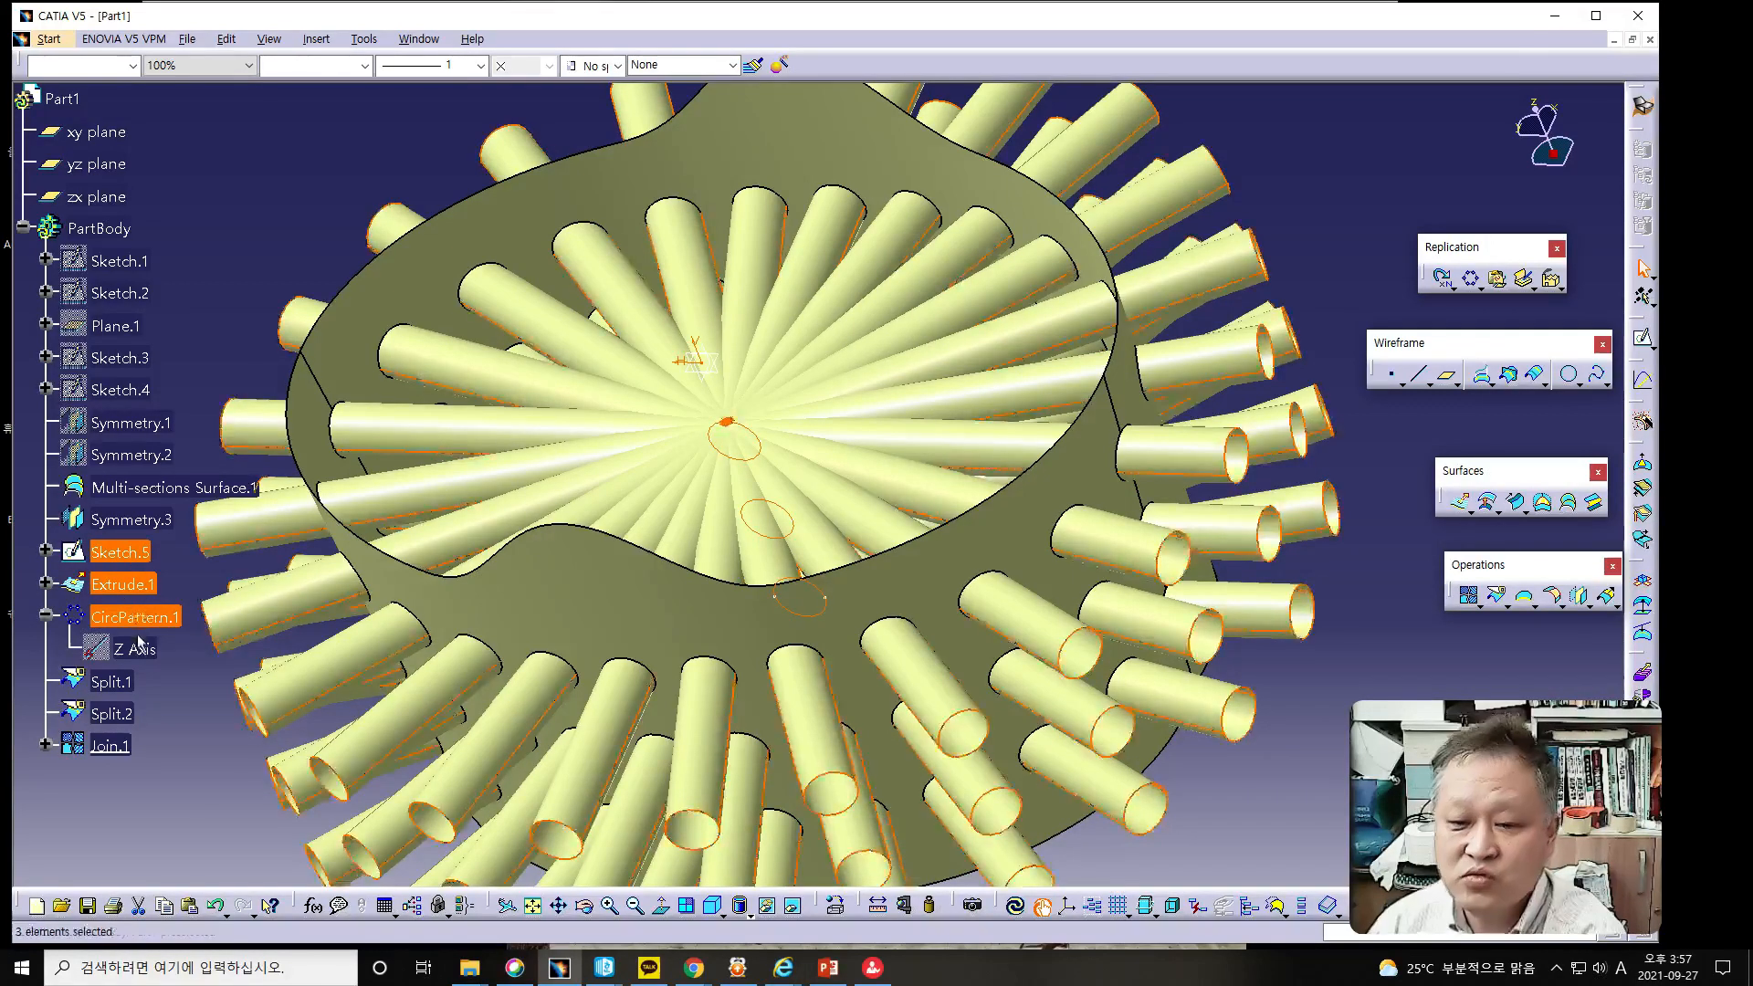
right_click(125, 560)
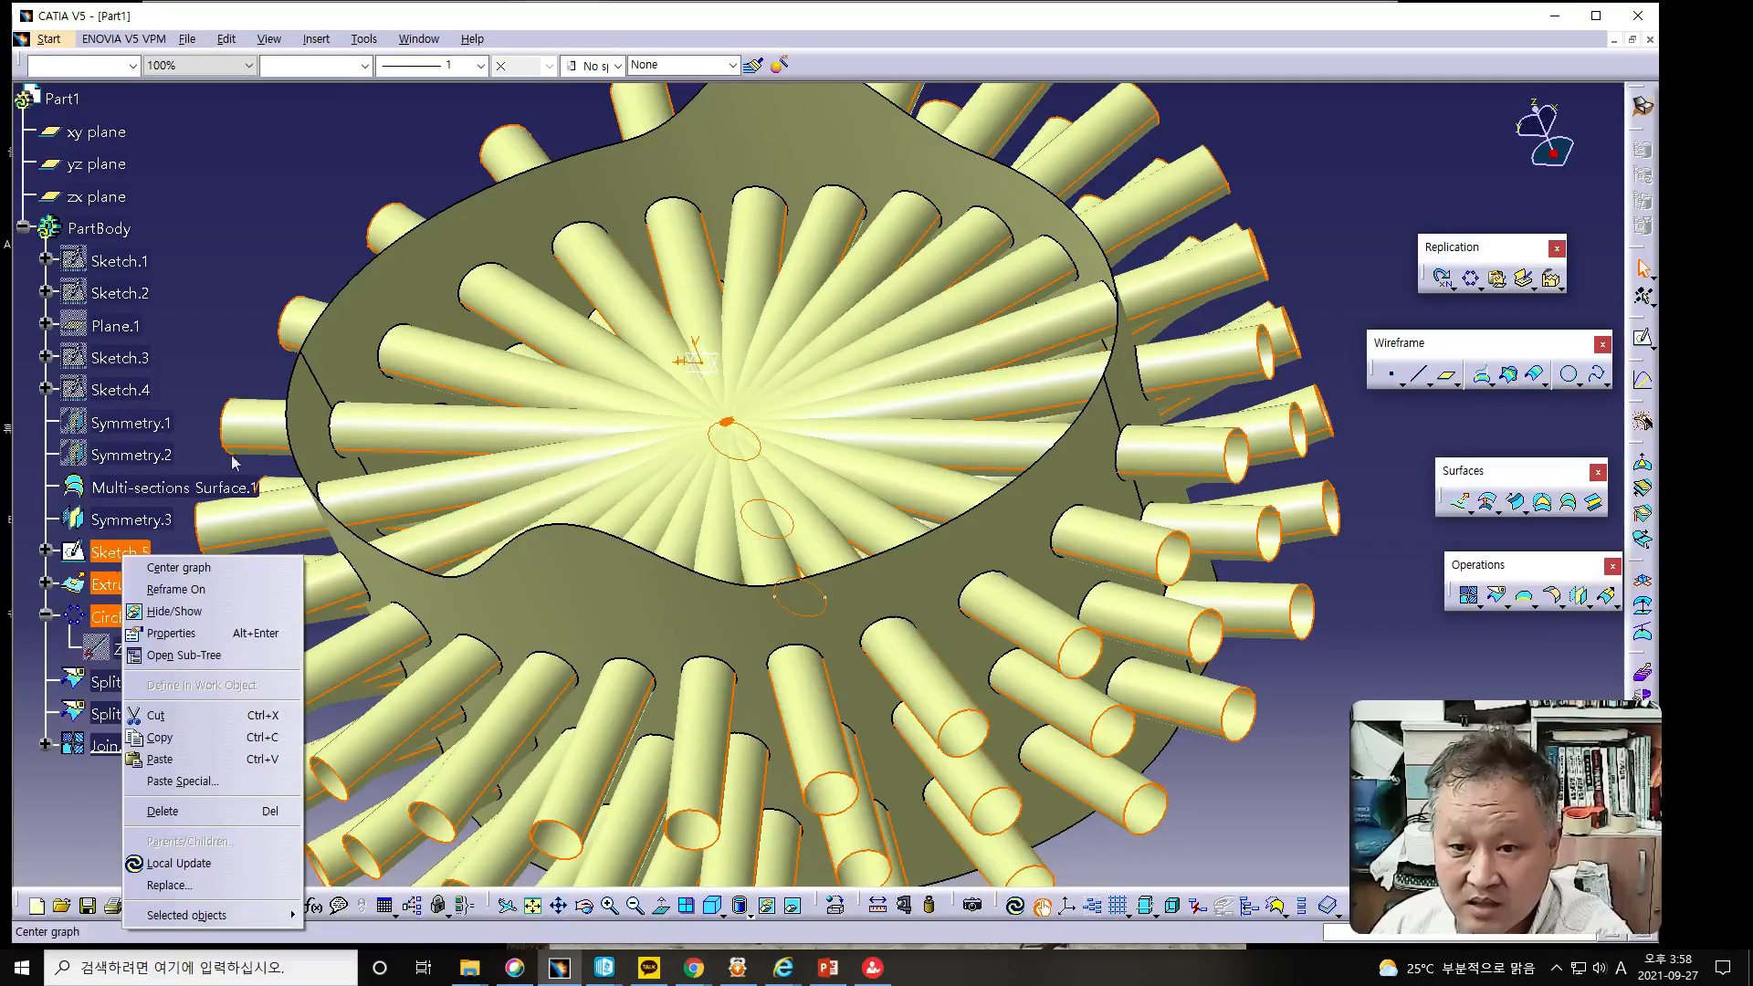
click(239, 20)
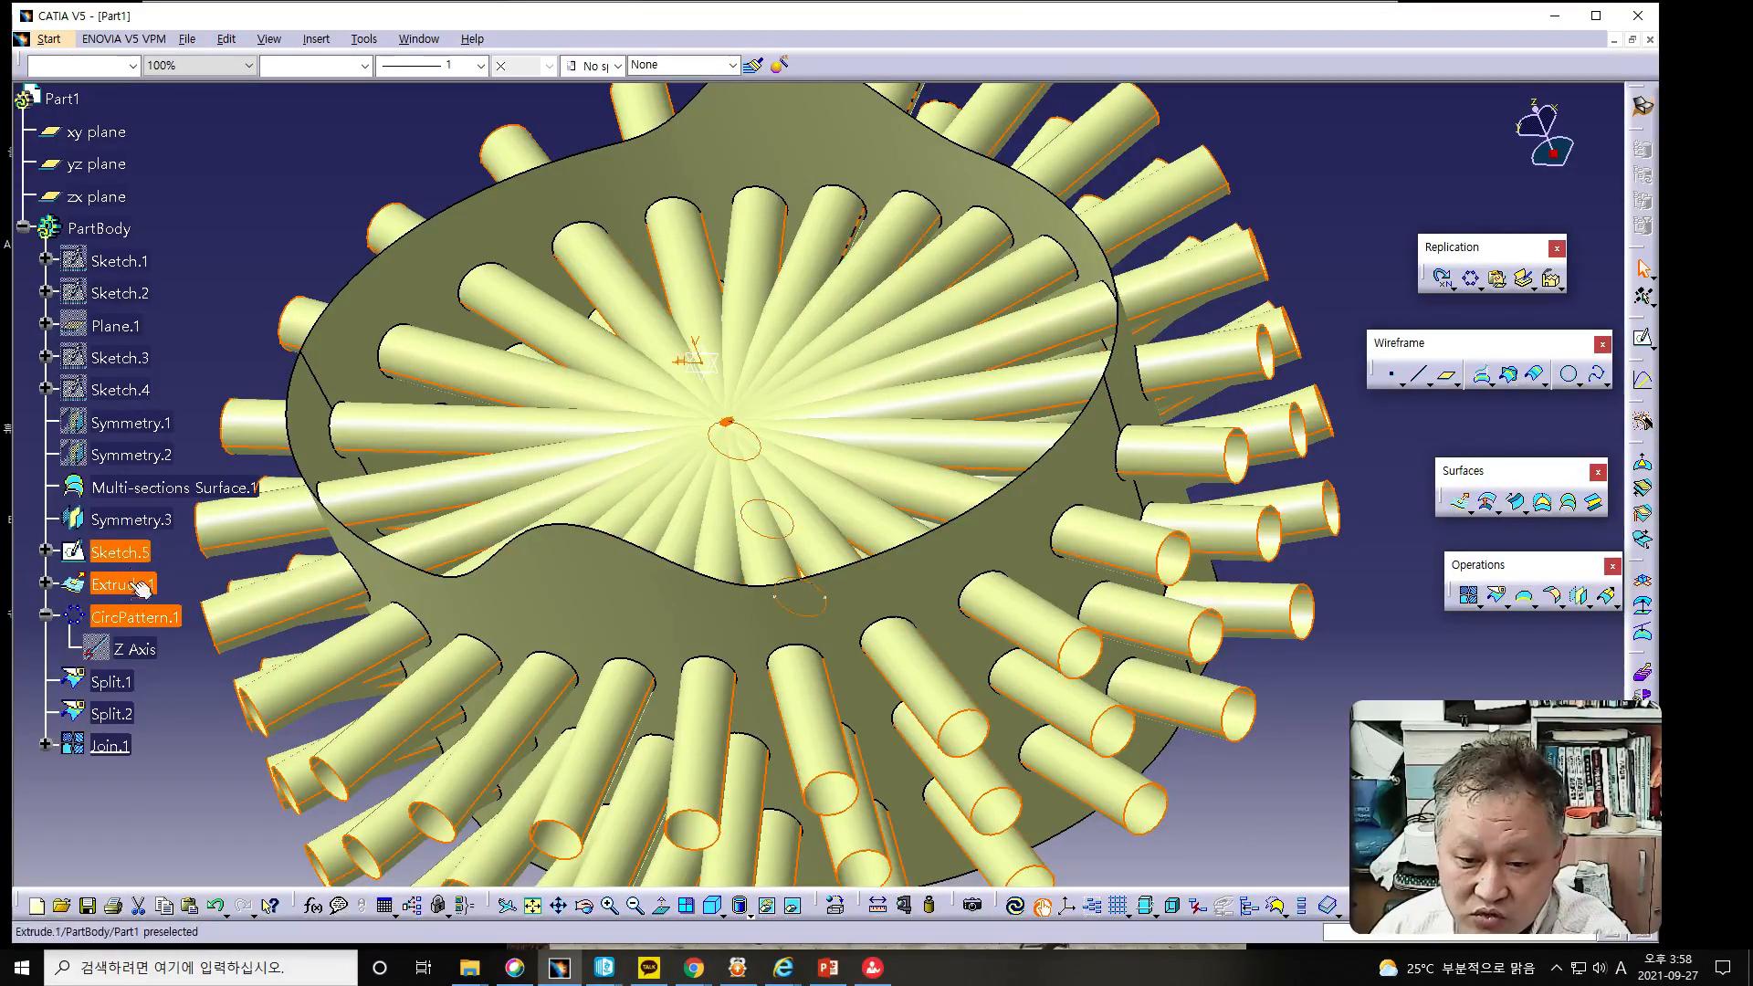
right_click(131, 559)
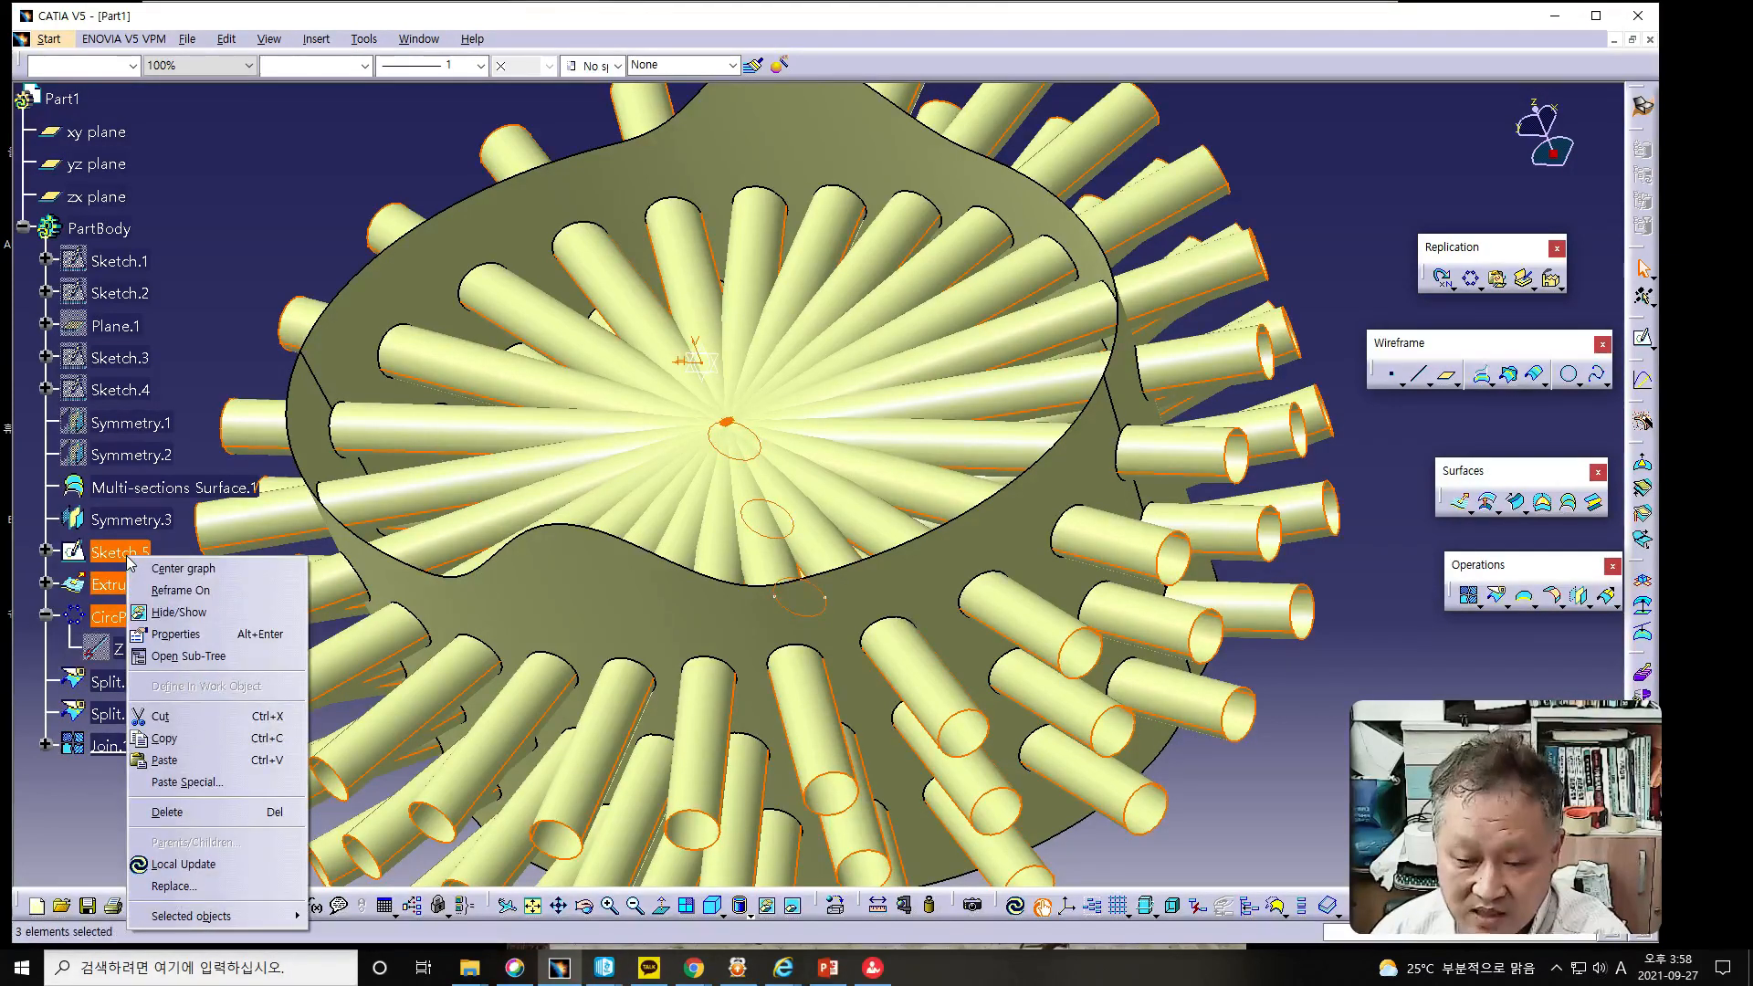
click(167, 613)
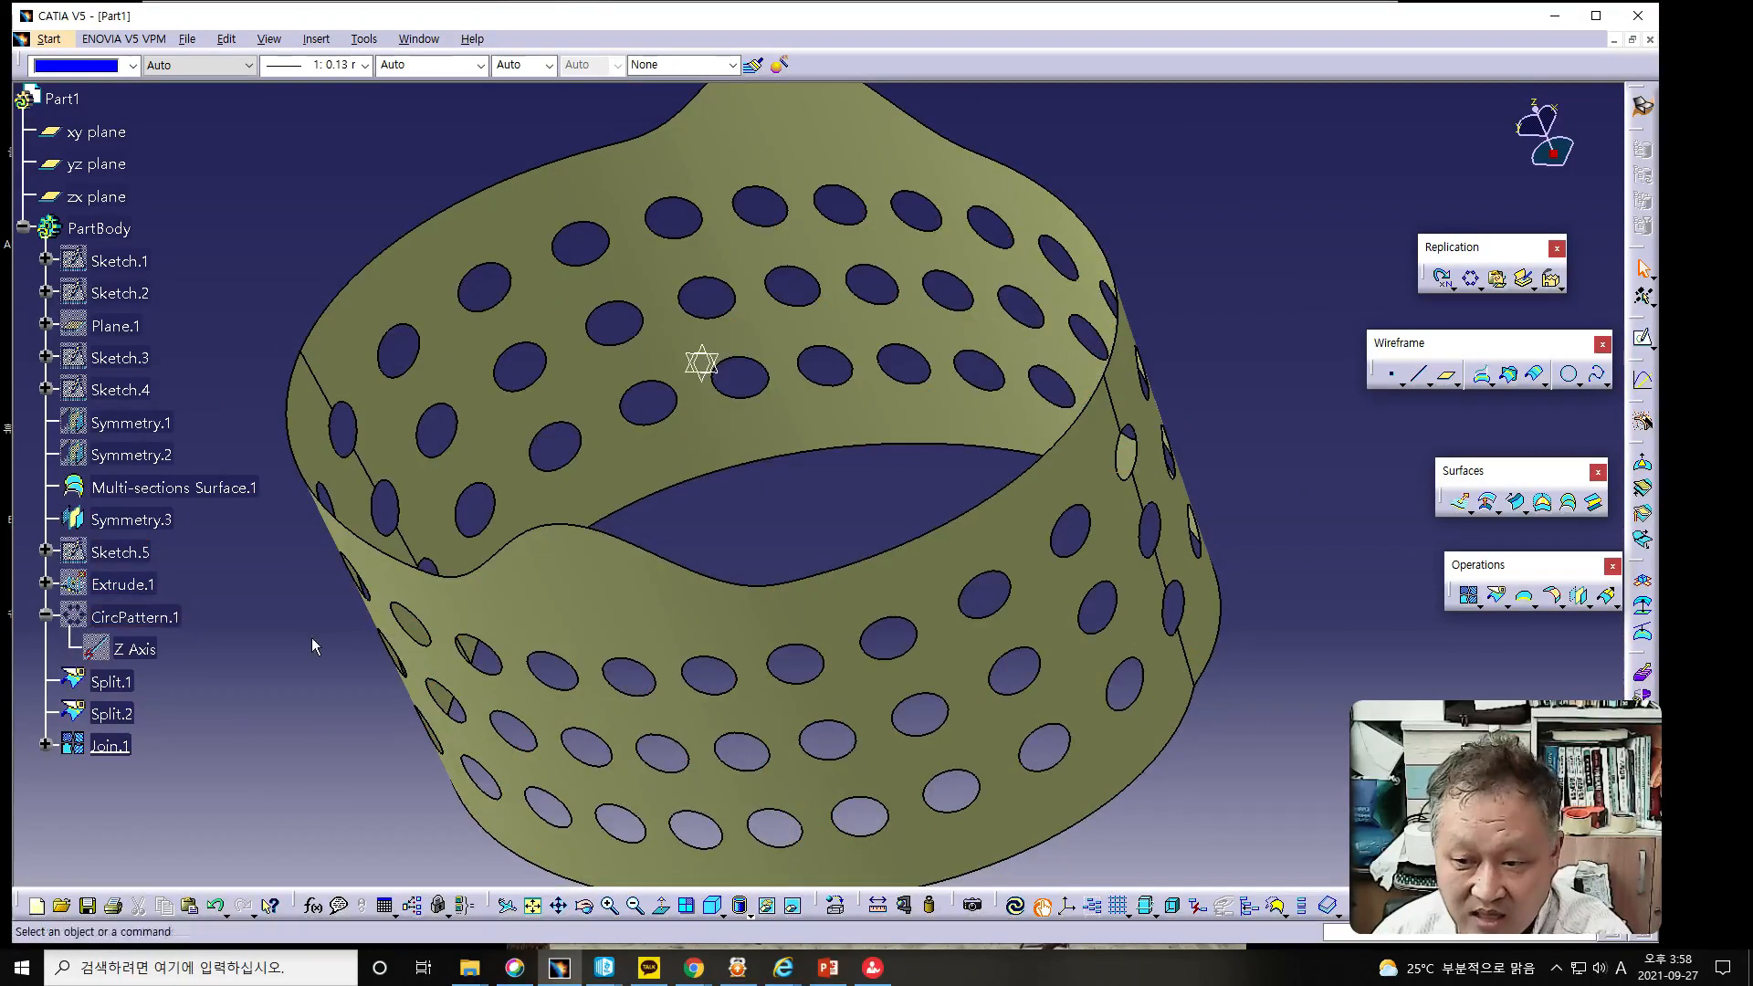
middle_drag(342, 657, 1111, 553)
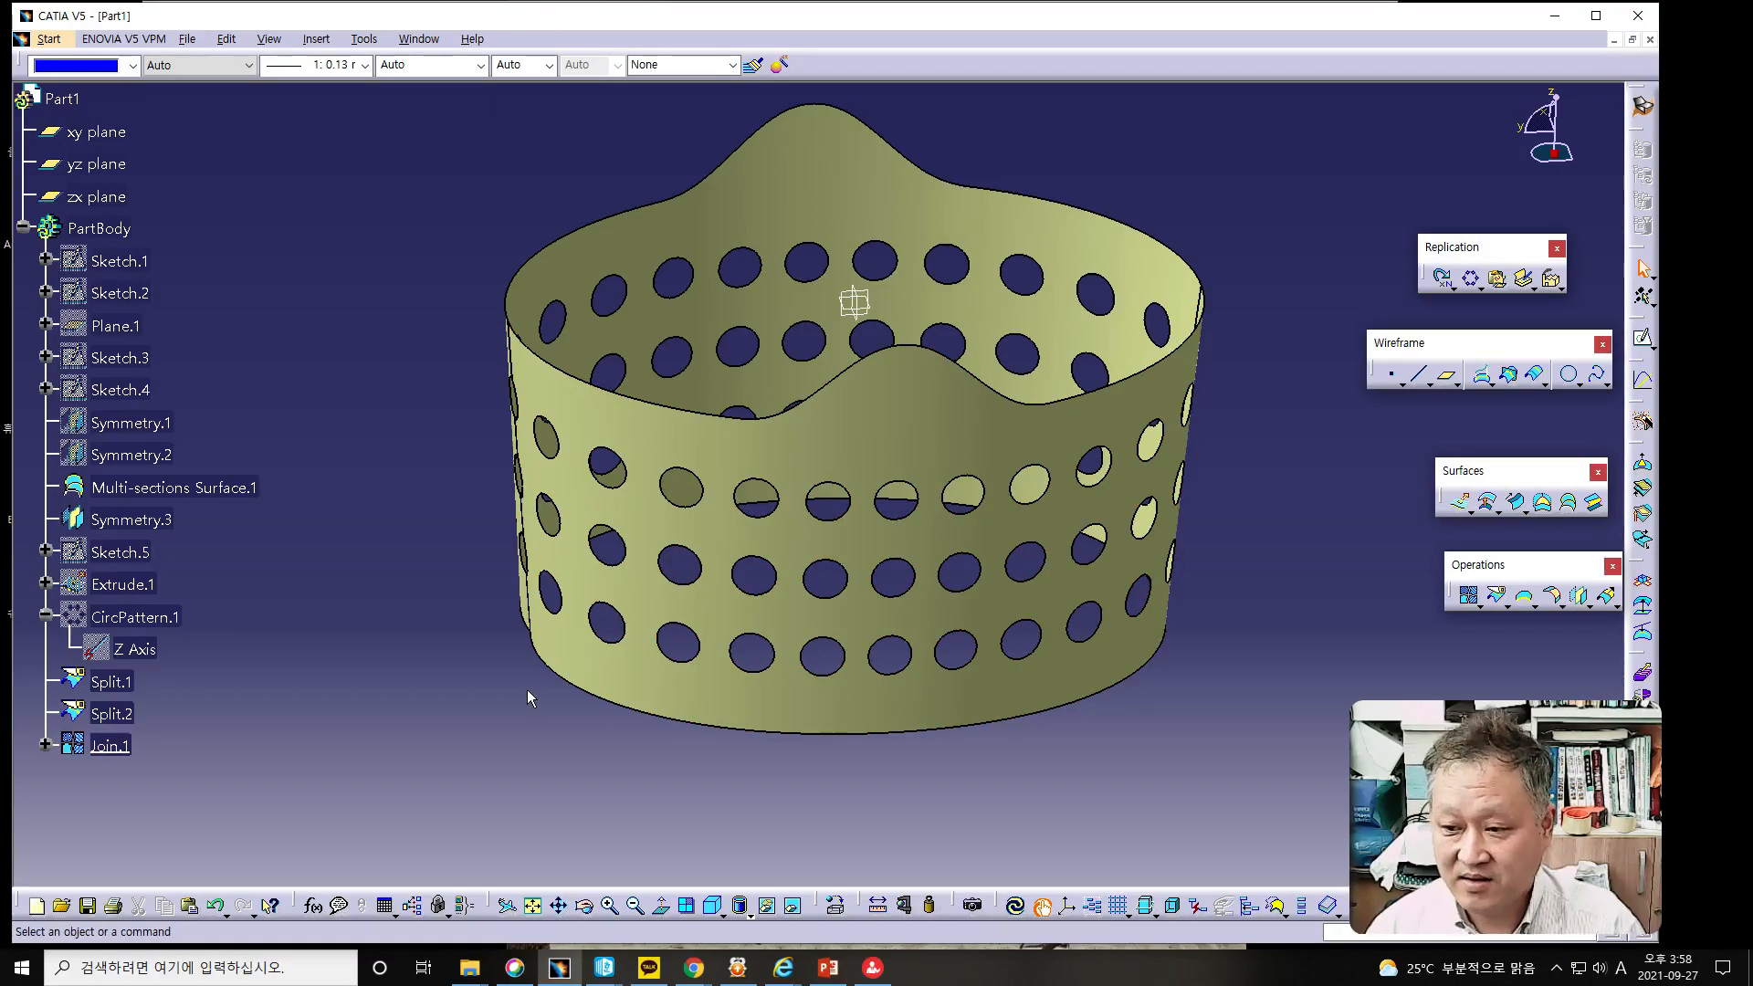
key(alt+Tab)
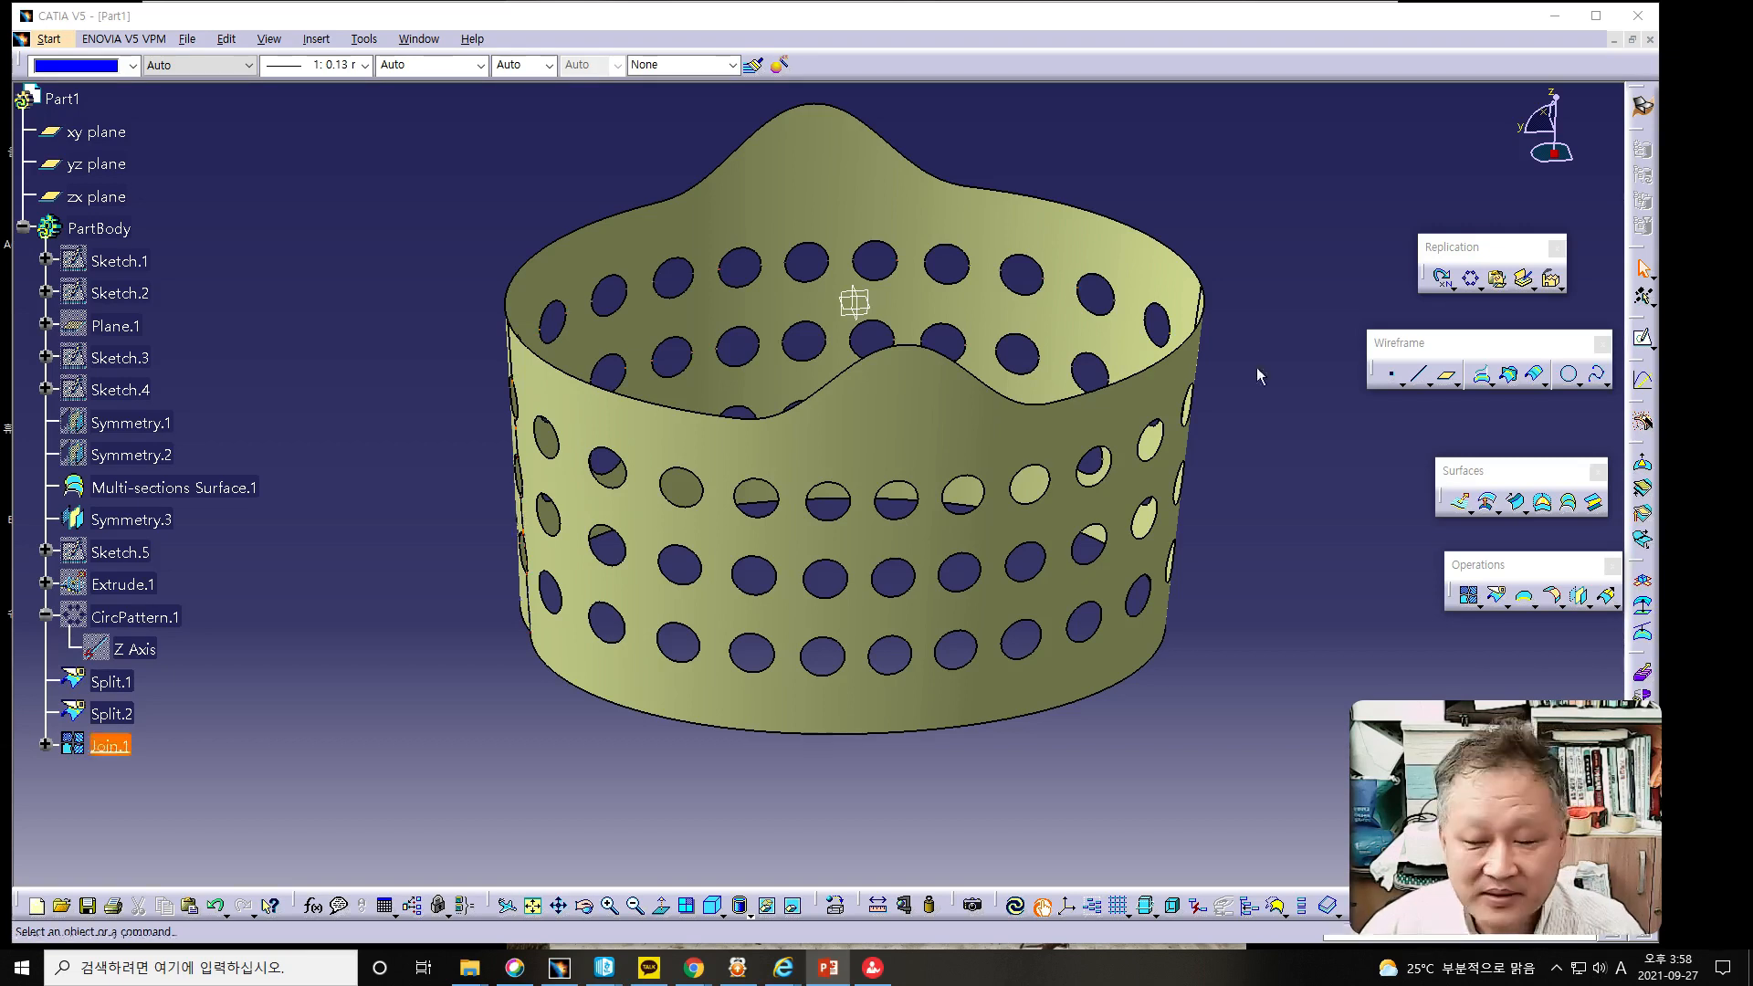
Create a point by coordinates at X 0 mm, Y 250 mm, Z -200 mm from the origin.
click(1394, 382)
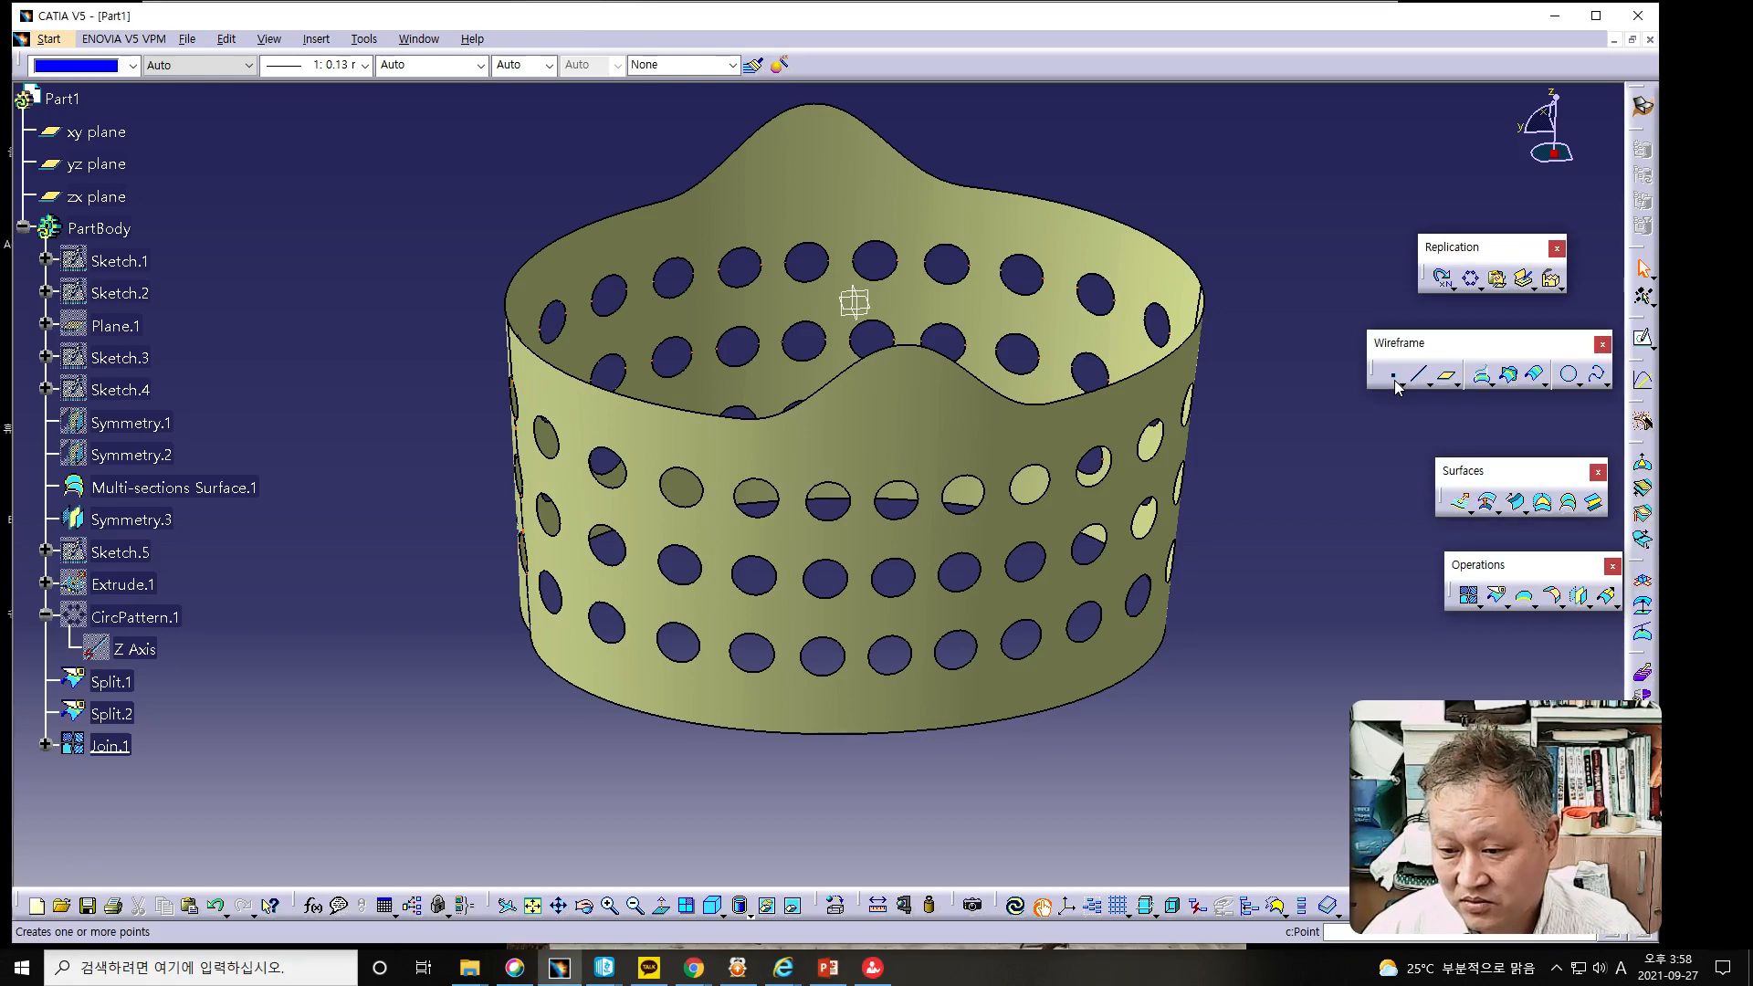
middle_drag(1245, 656, 1163, 548)
middle_drag(904, 534, 758, 357)
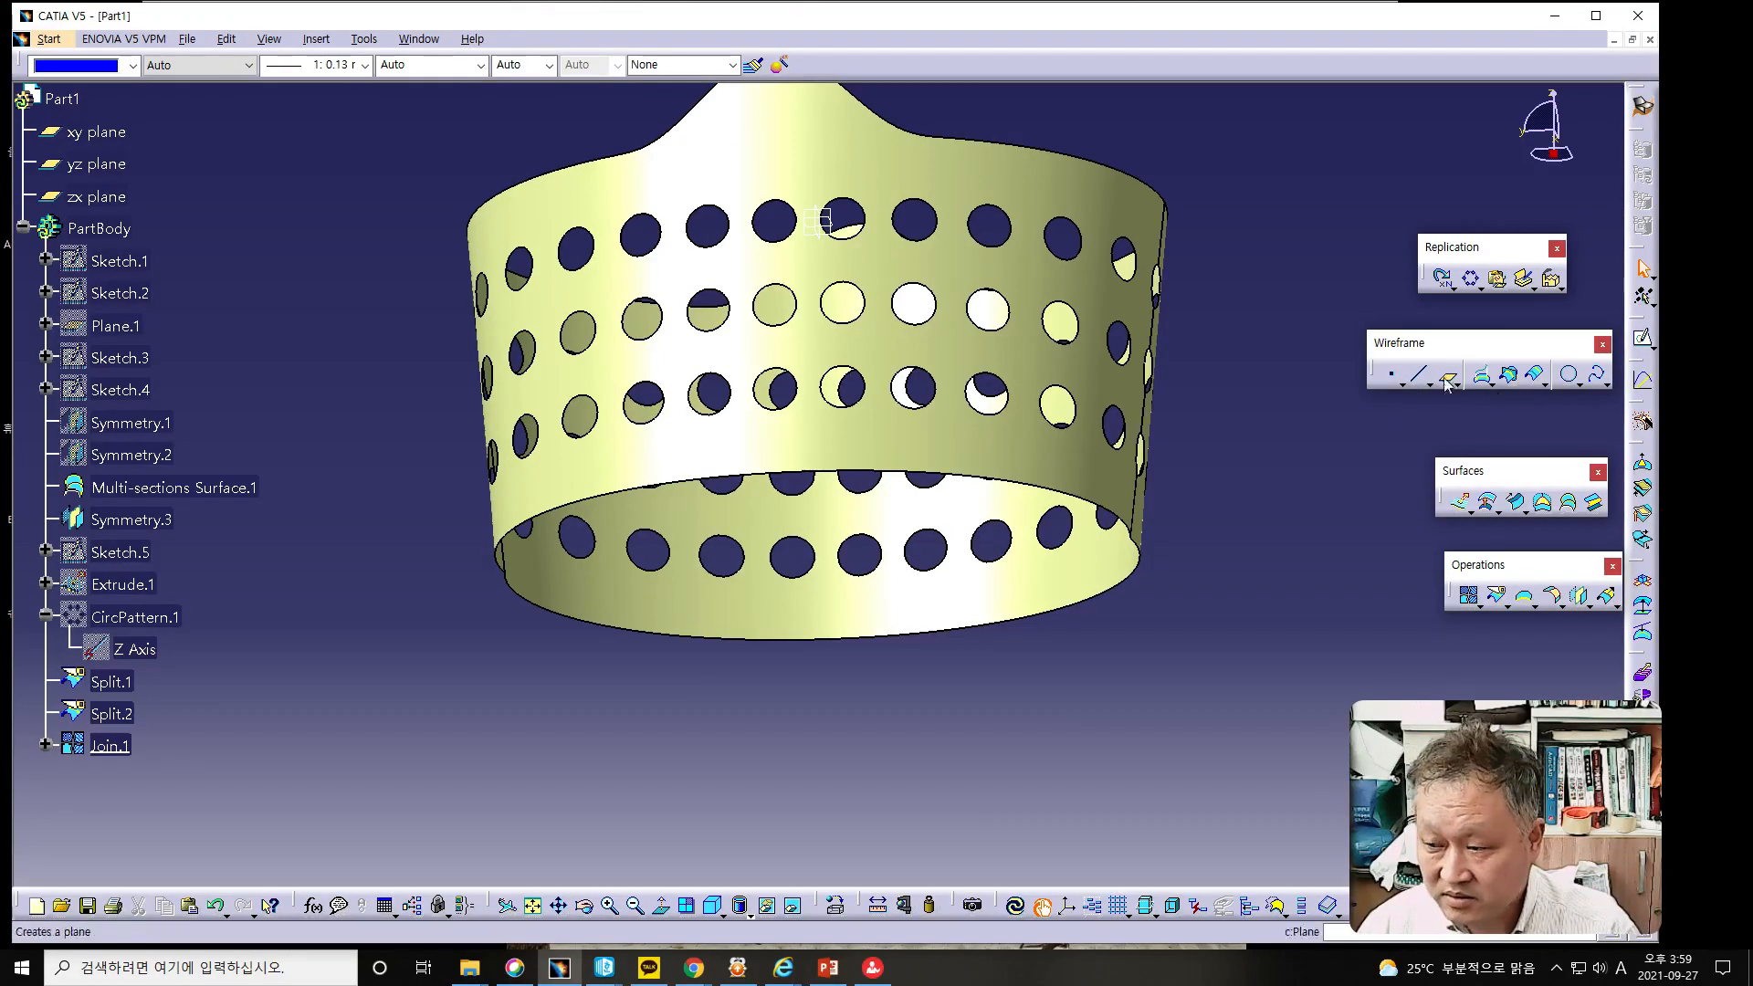
click(1397, 378)
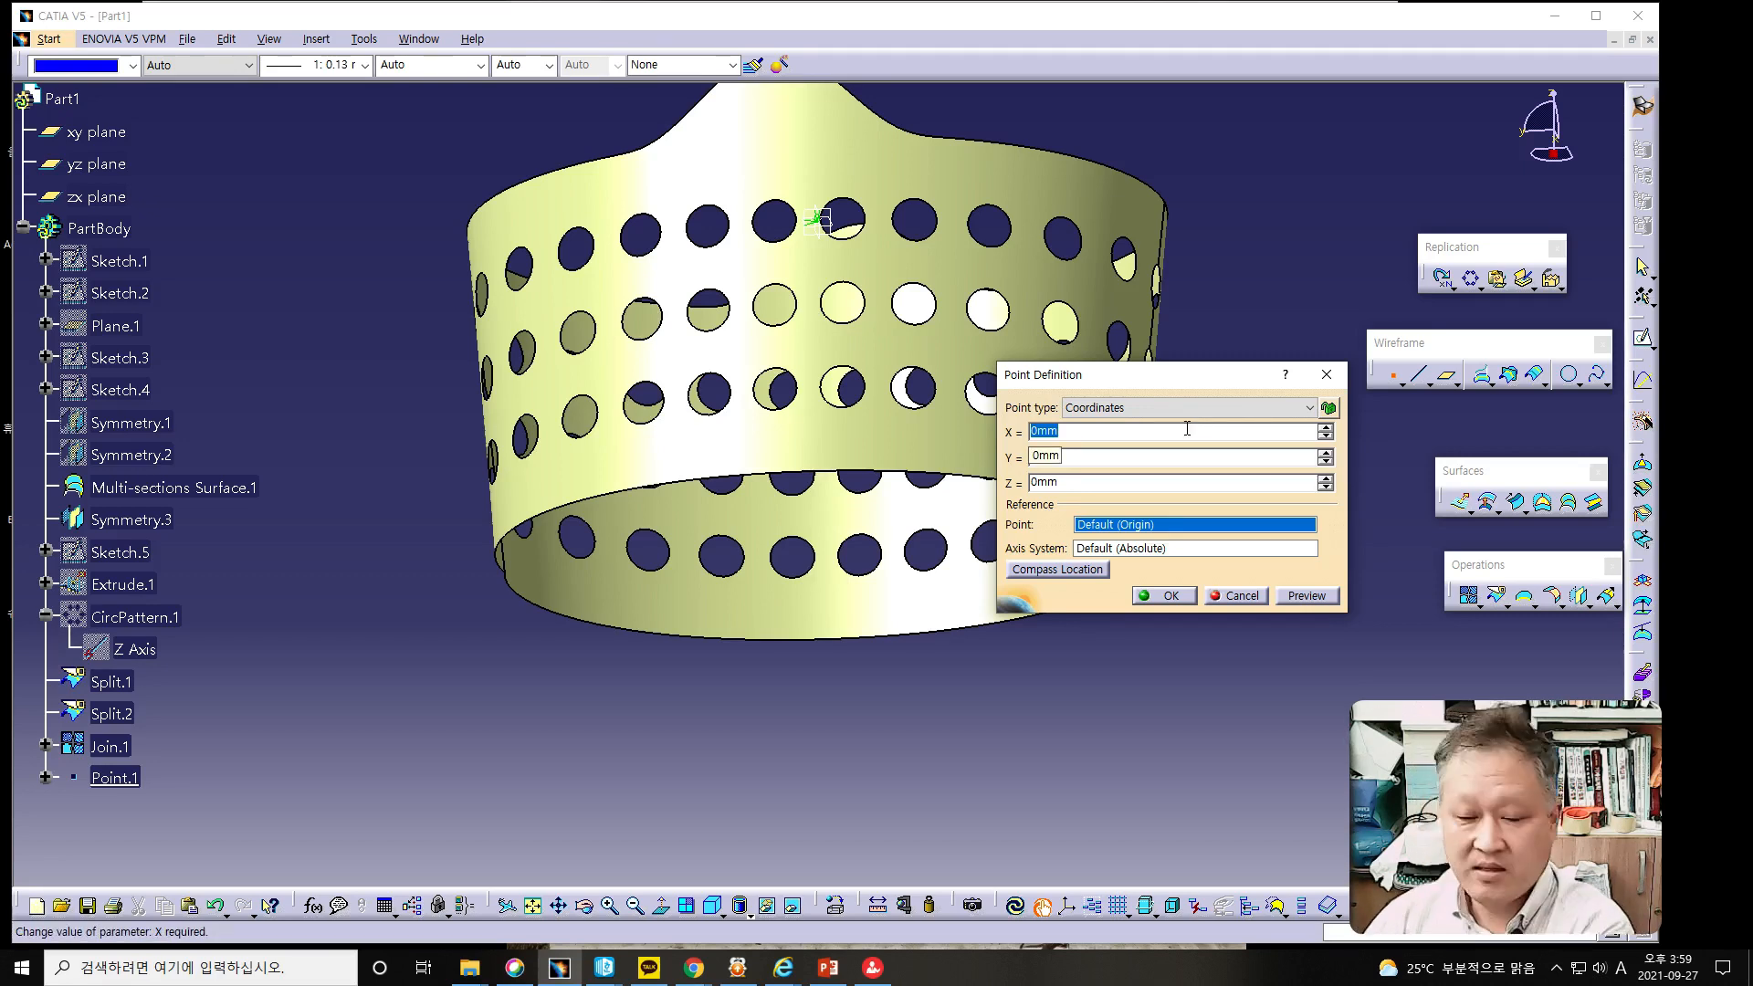
click(1034, 456)
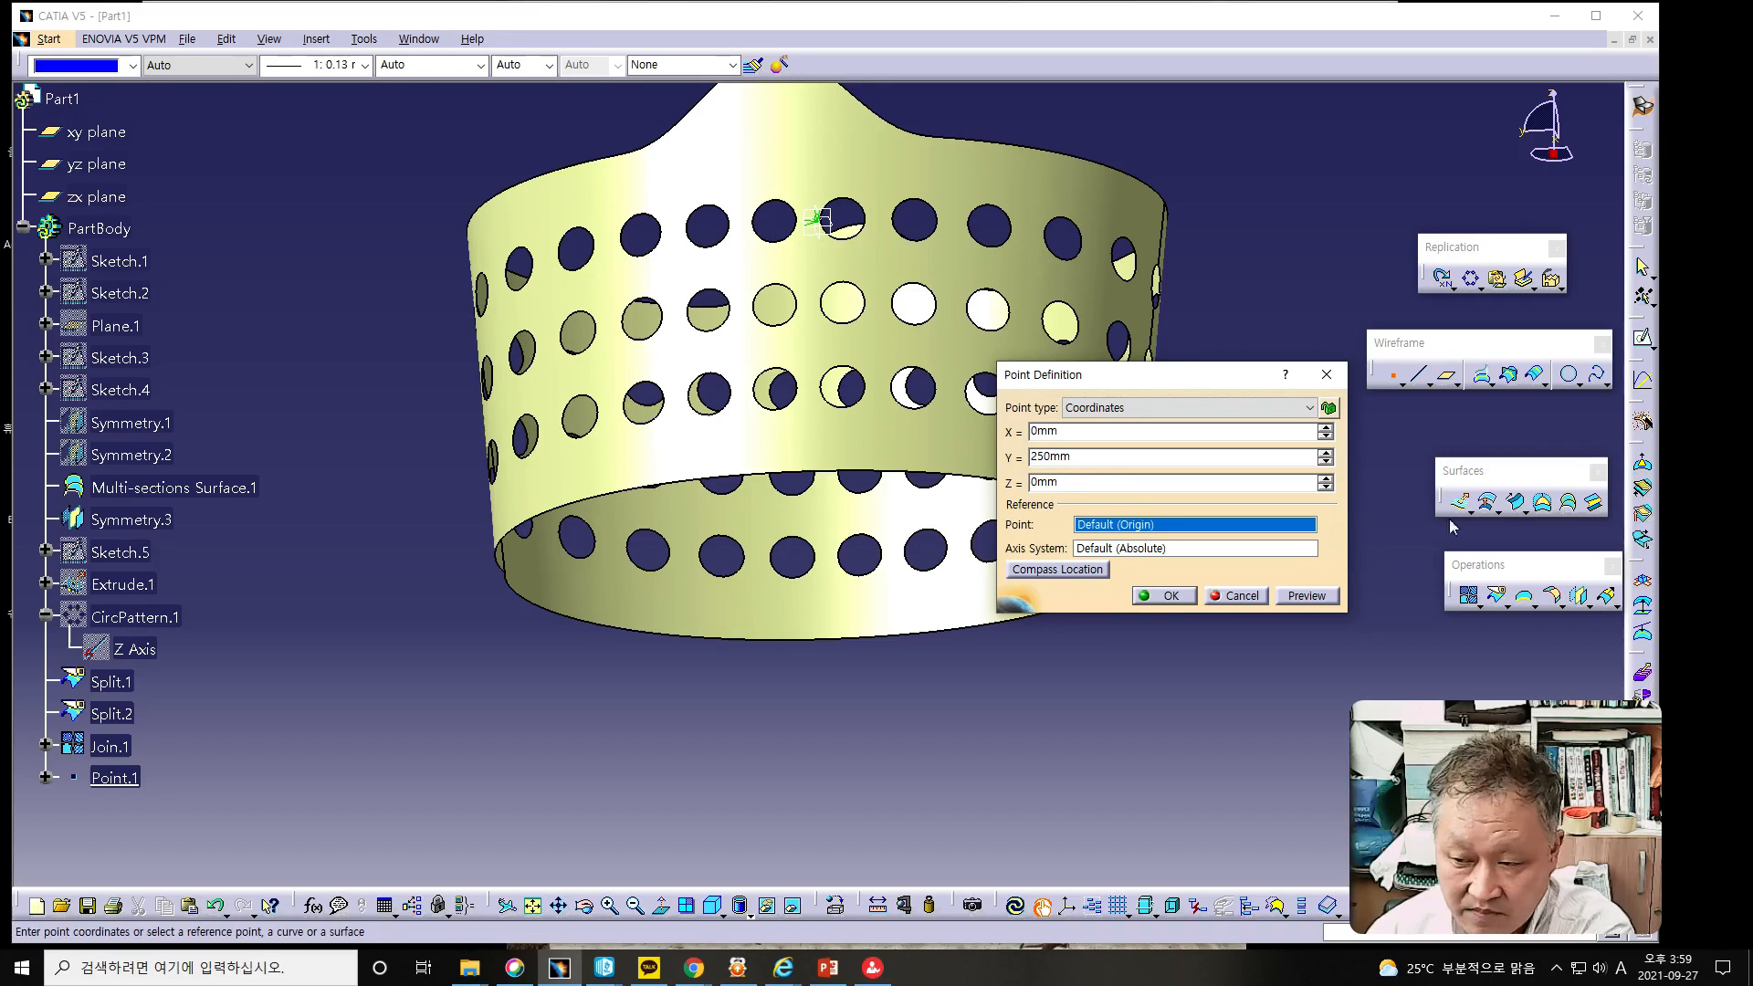
text(25)
click(1033, 481)
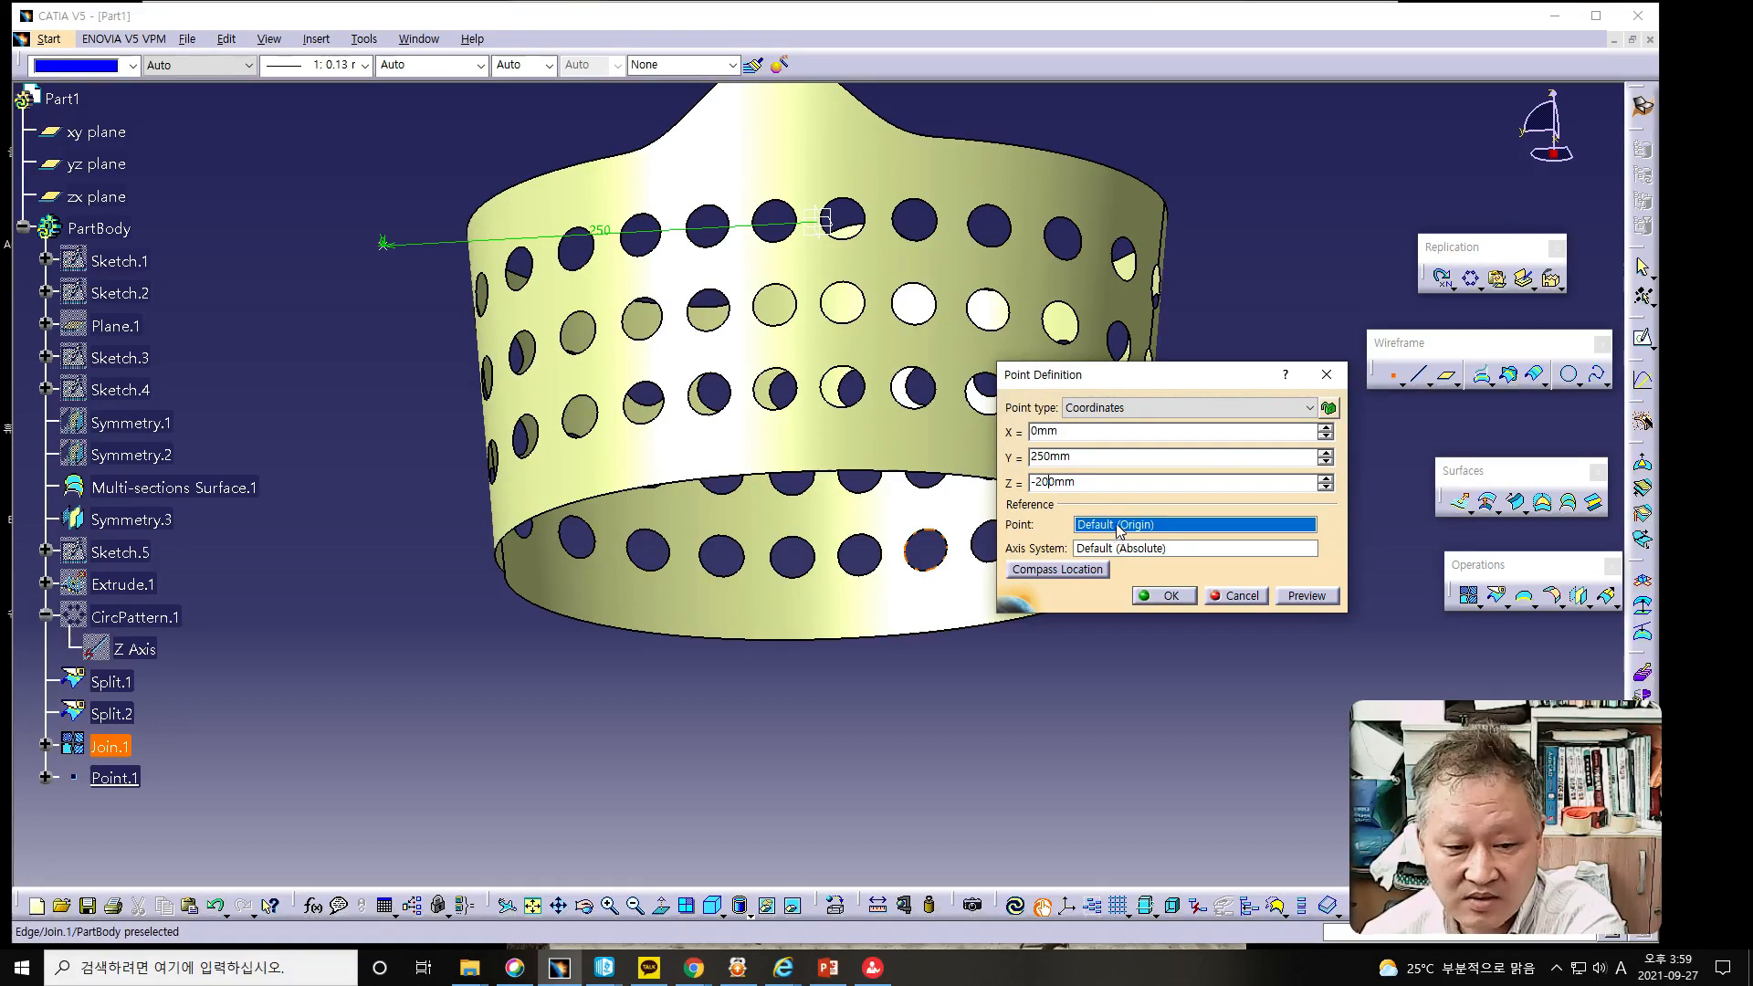
click(1172, 597)
middle_drag(810, 655, 709, 691)
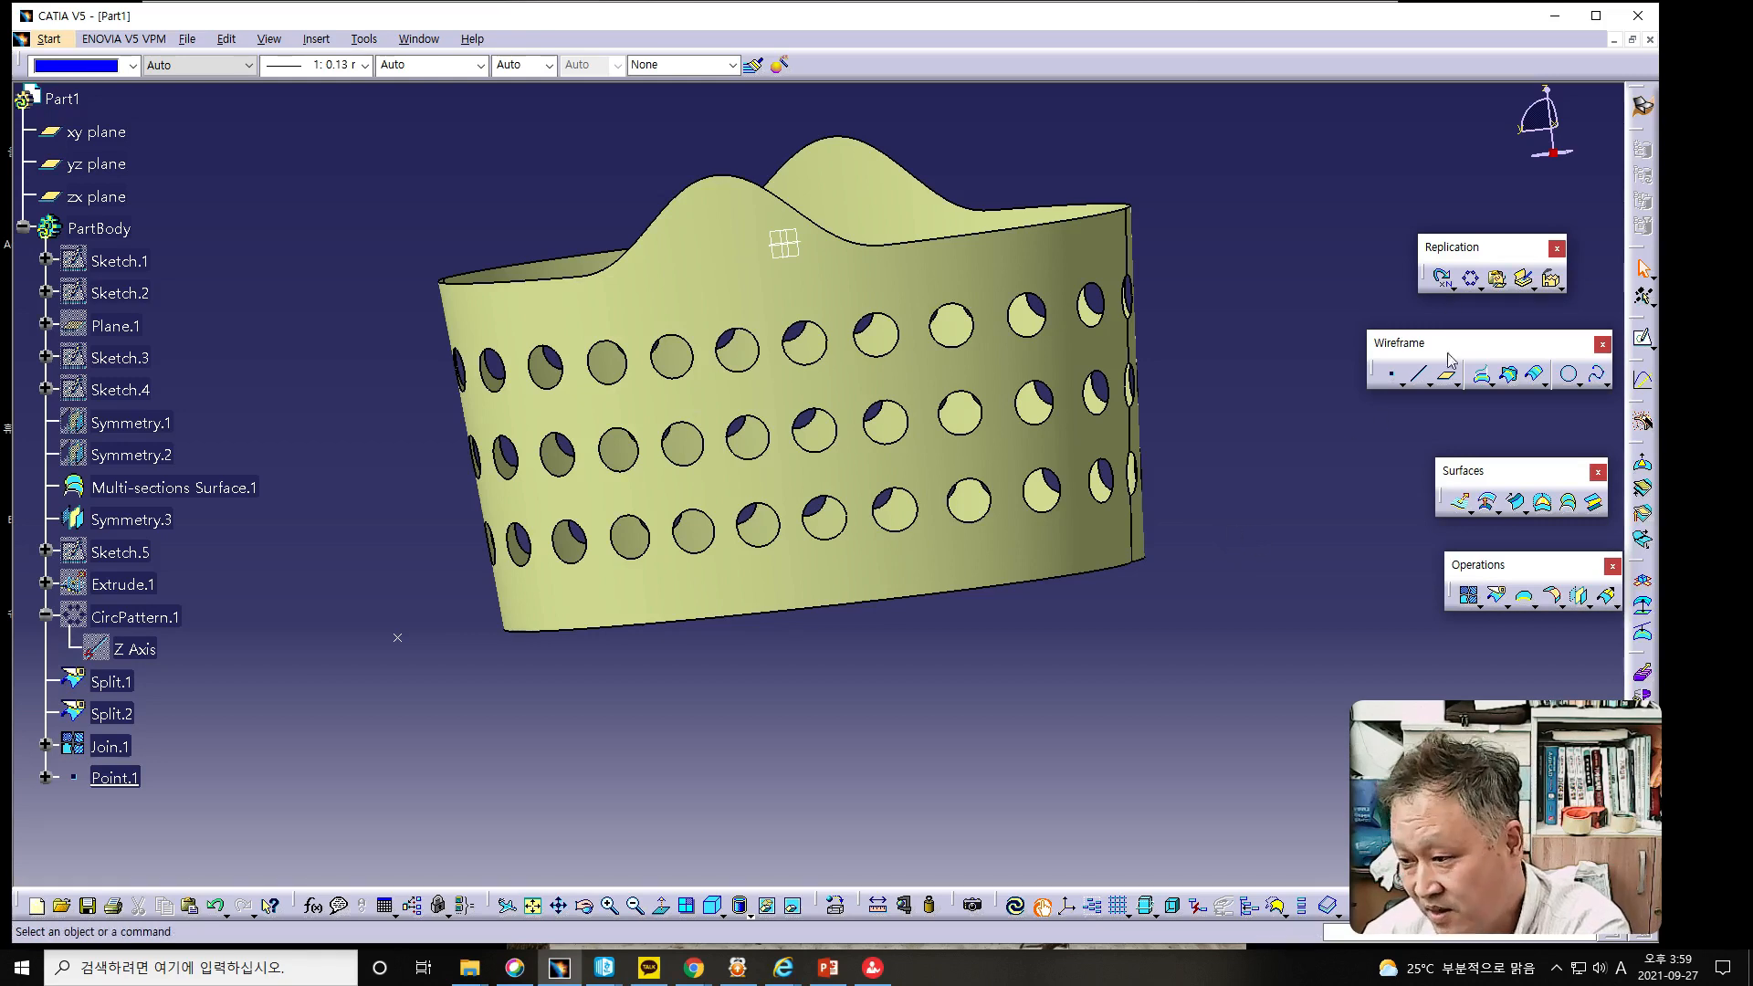
Create a second point by coordinates at X 0 mm, Y -250 mm, Z -200 mm from the origin.
click(1392, 374)
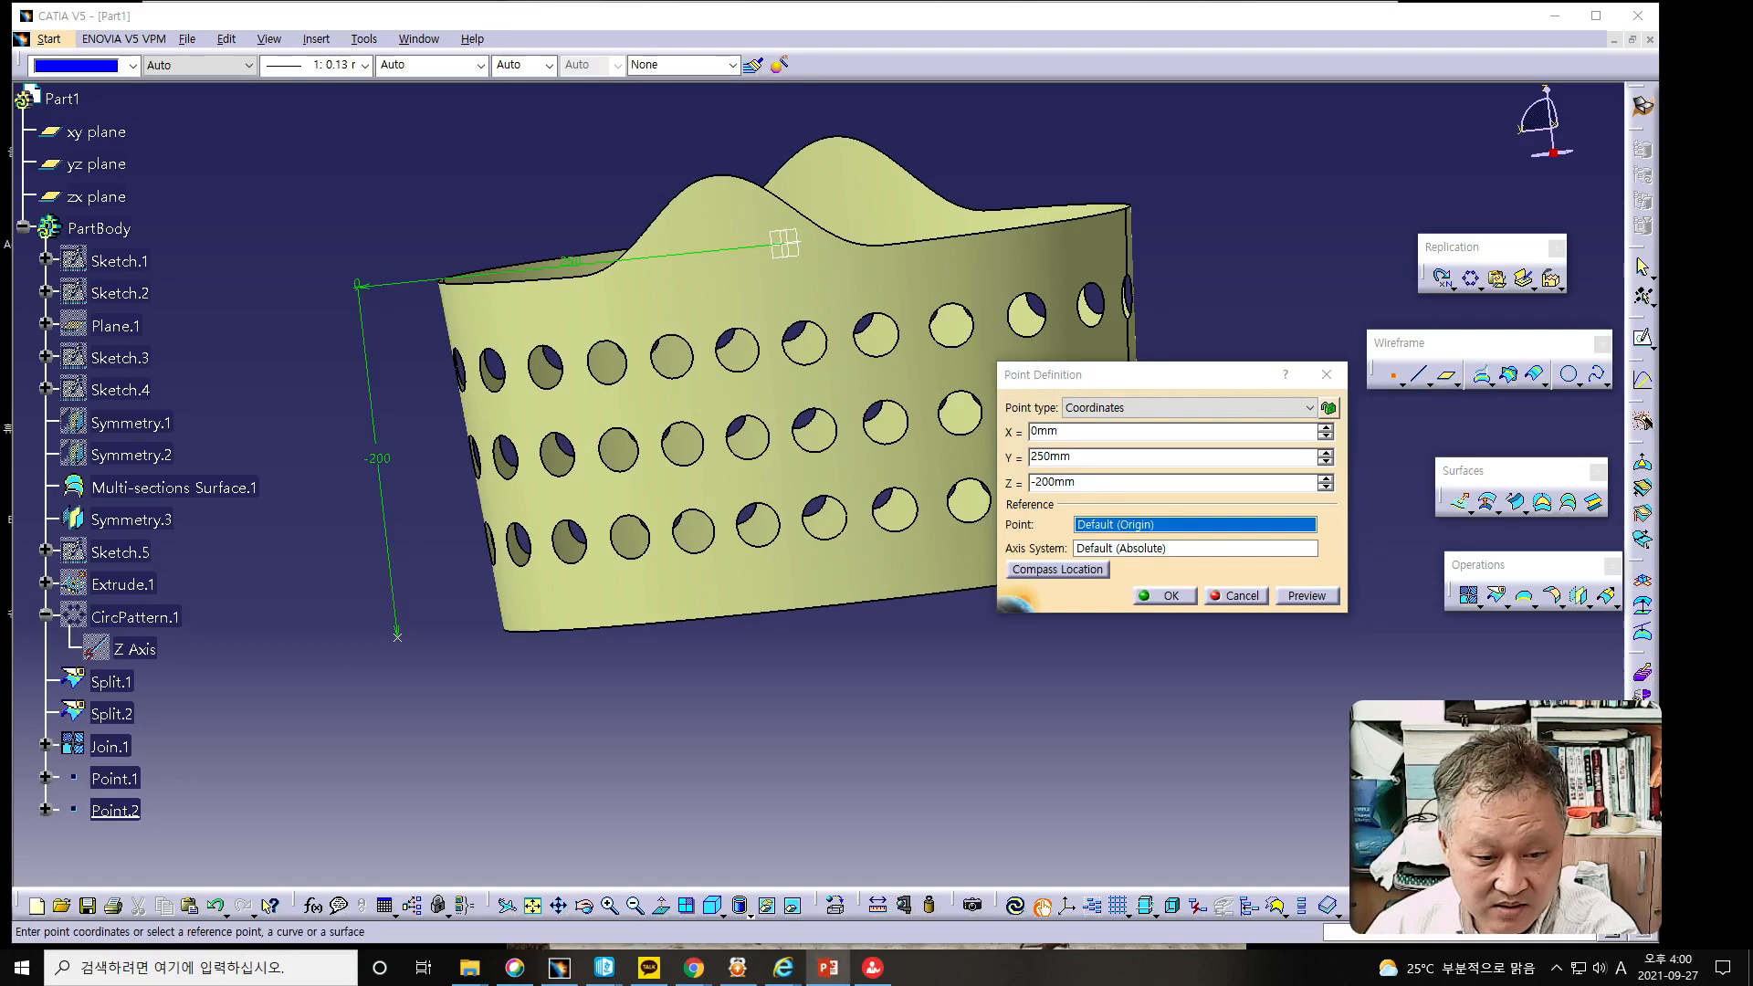
click(1033, 456)
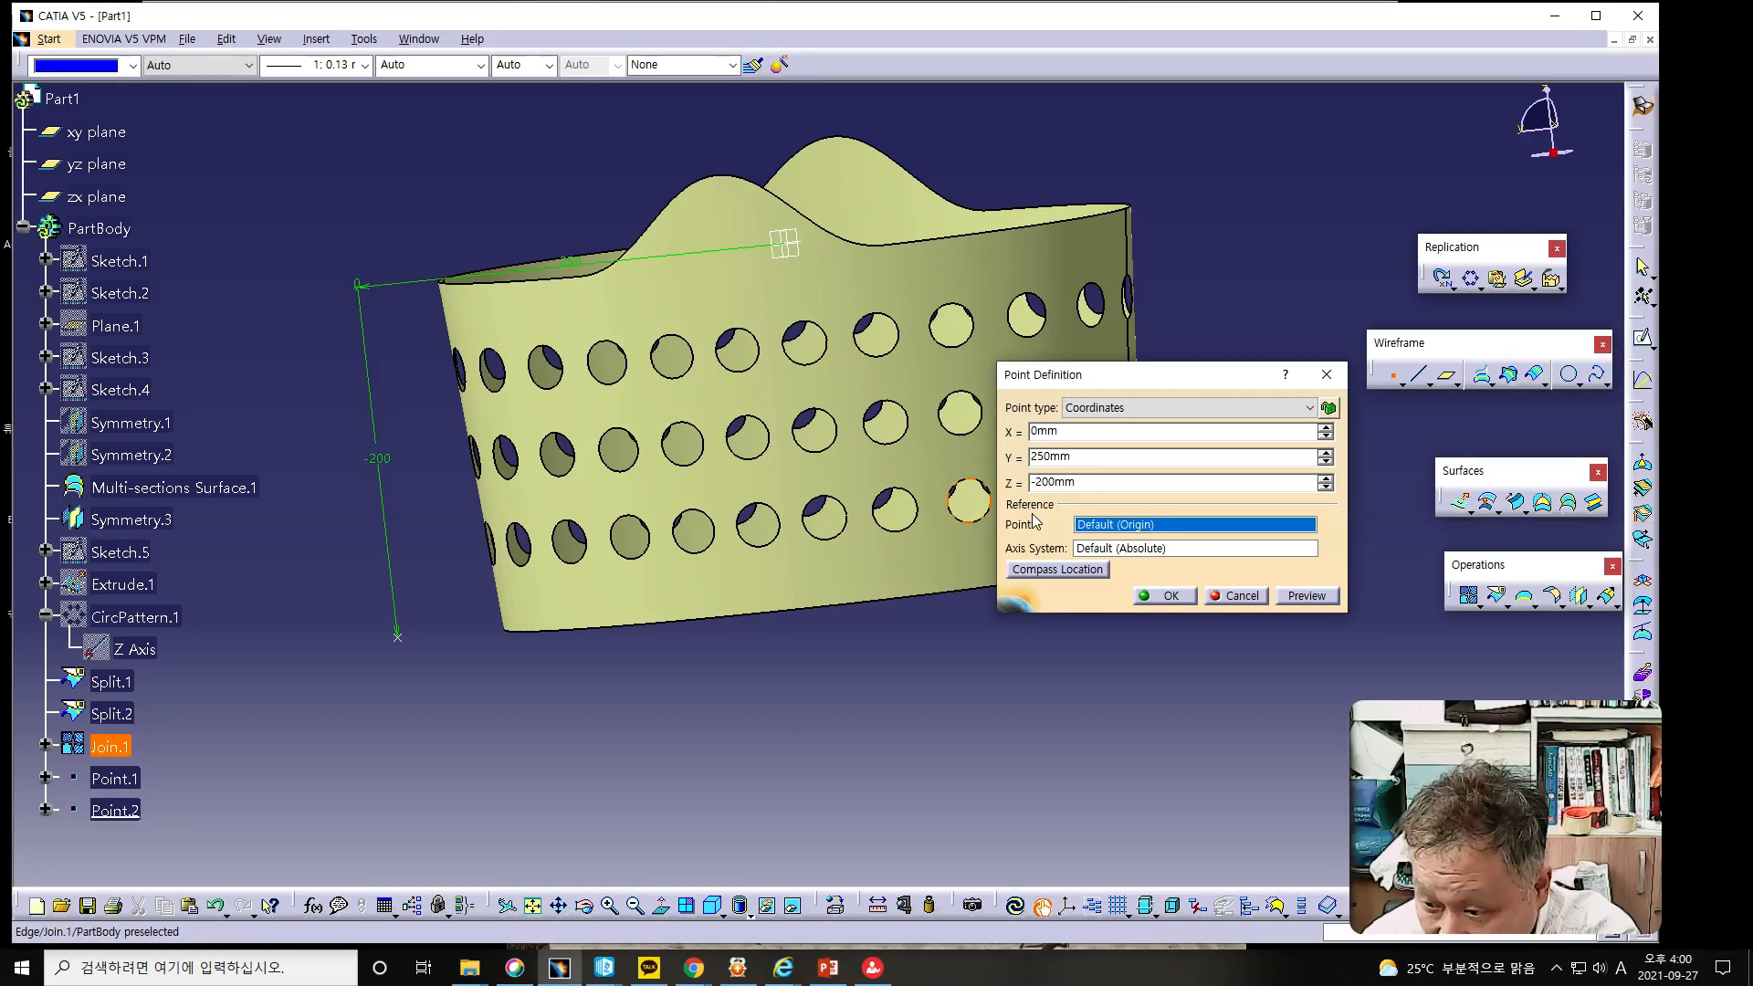
click(1034, 456)
text(-)
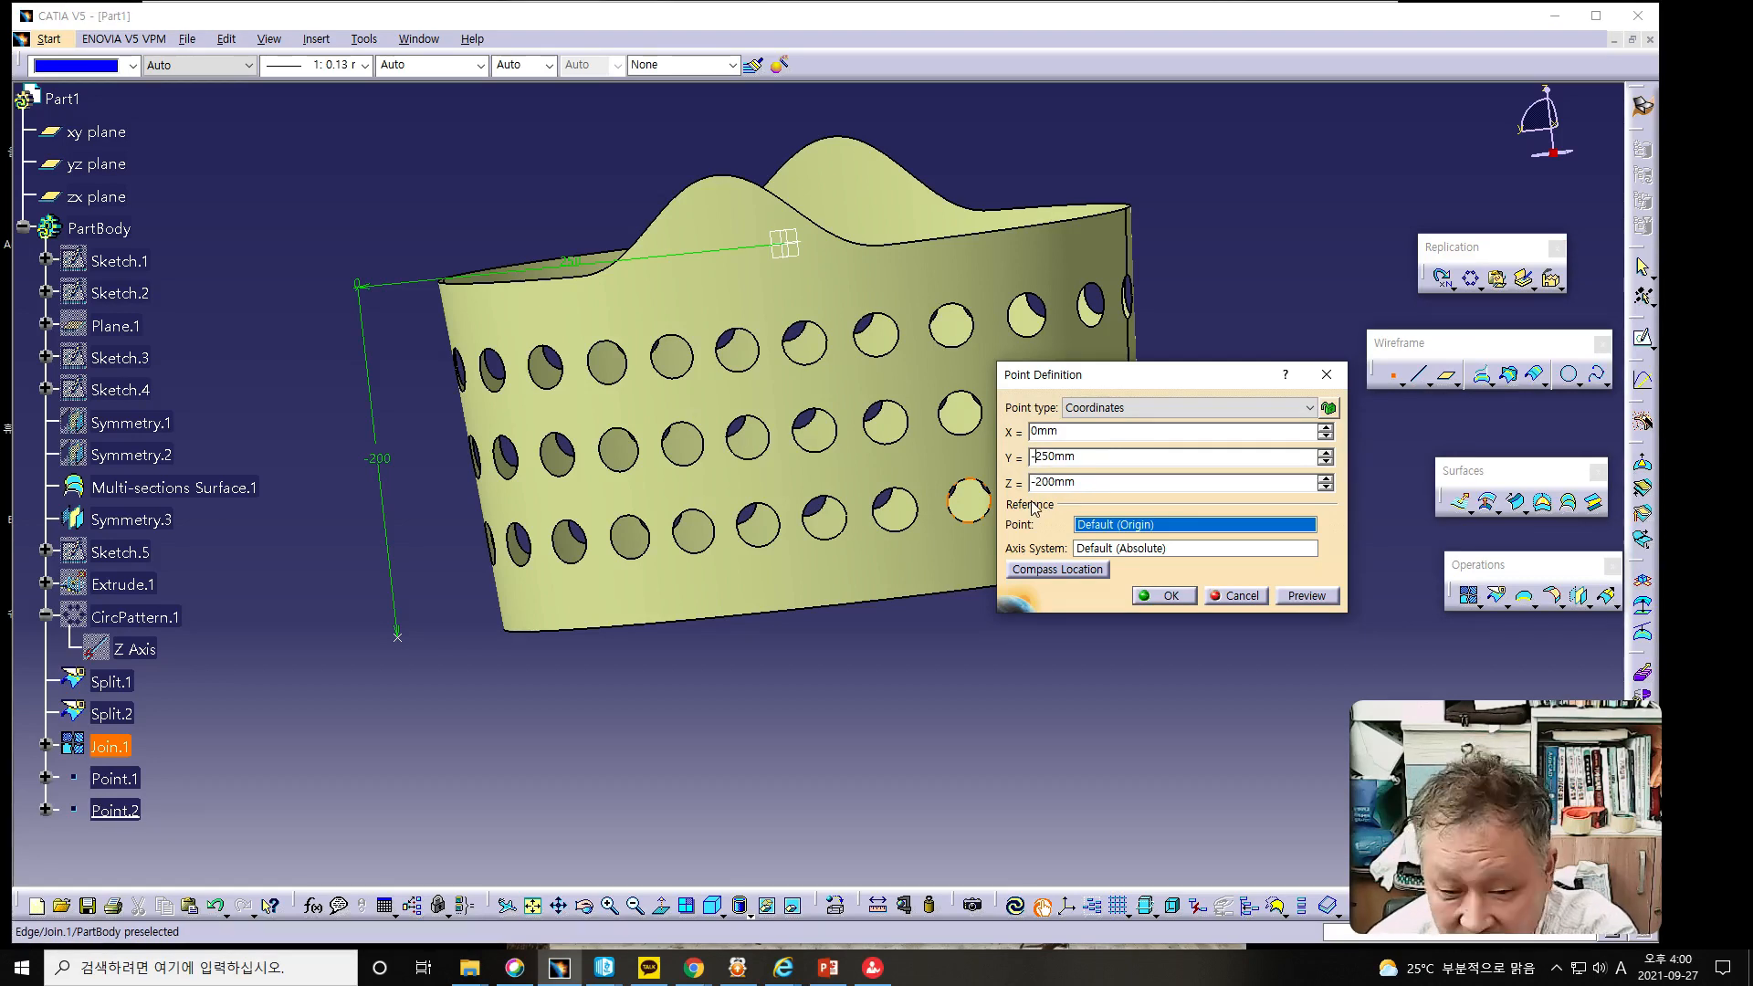
click(1307, 595)
drag(1229, 382, 842, 321)
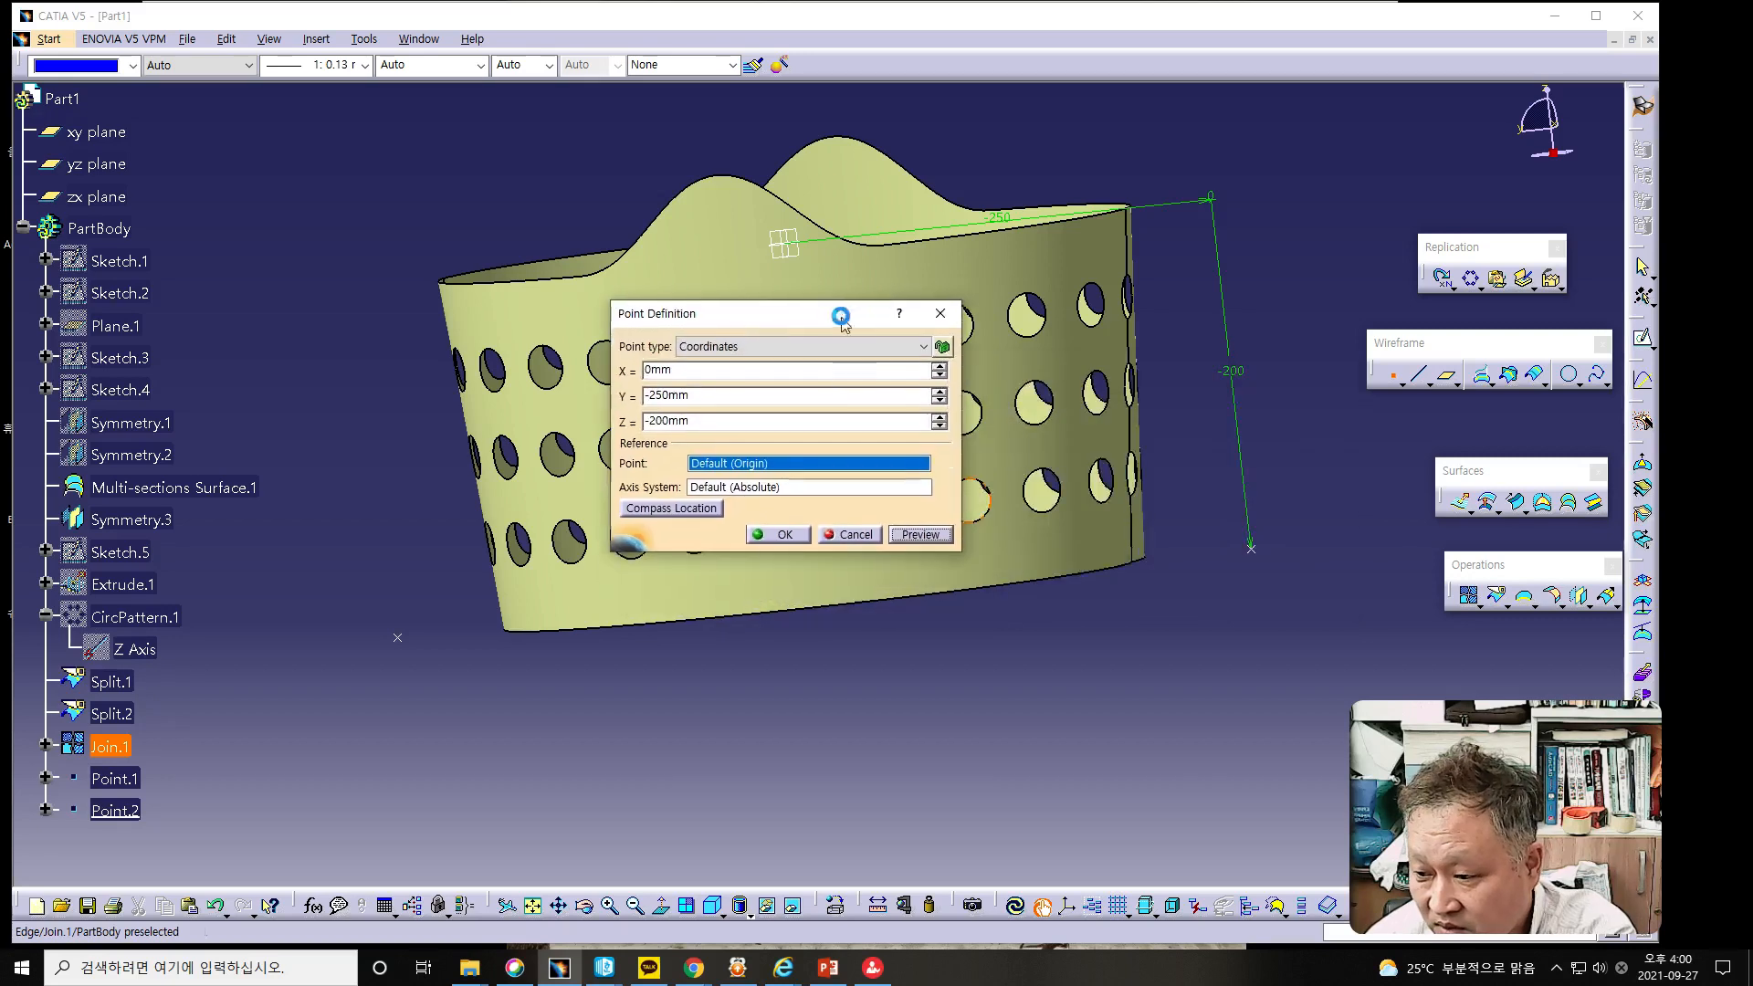
click(784, 534)
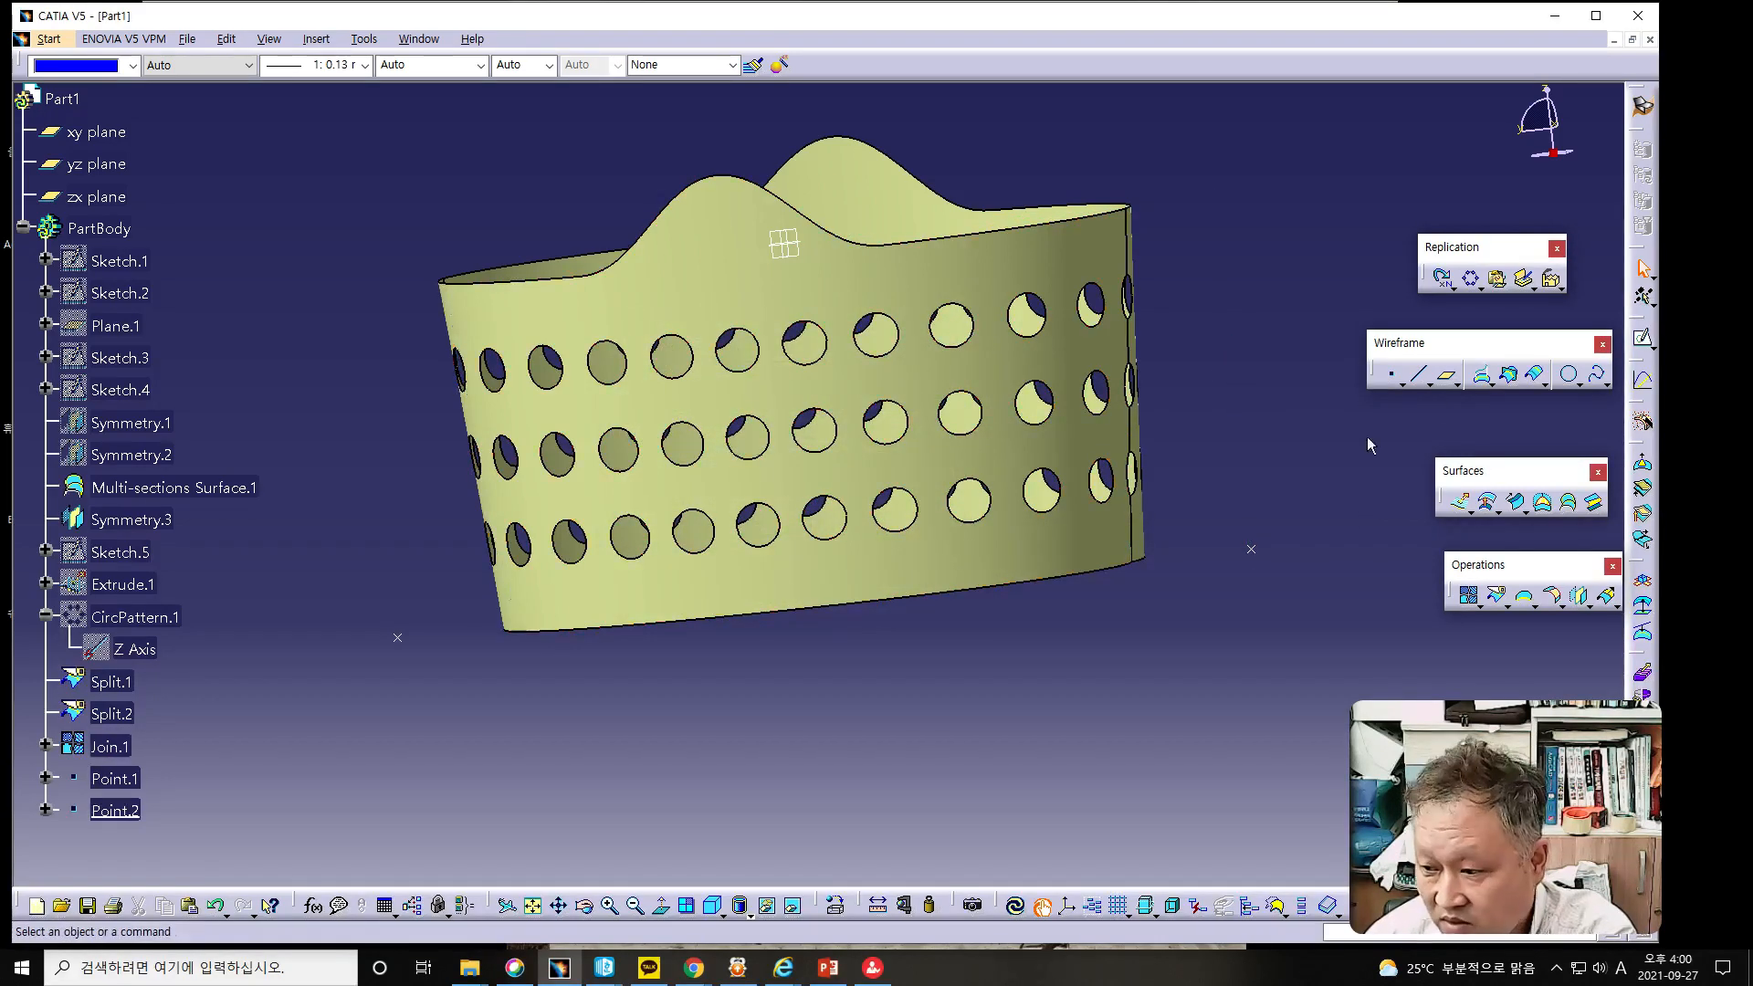
Create a point-to-point line from Point.1 to Point.2 with no support and 0 mm start and end extensions.
click(1418, 375)
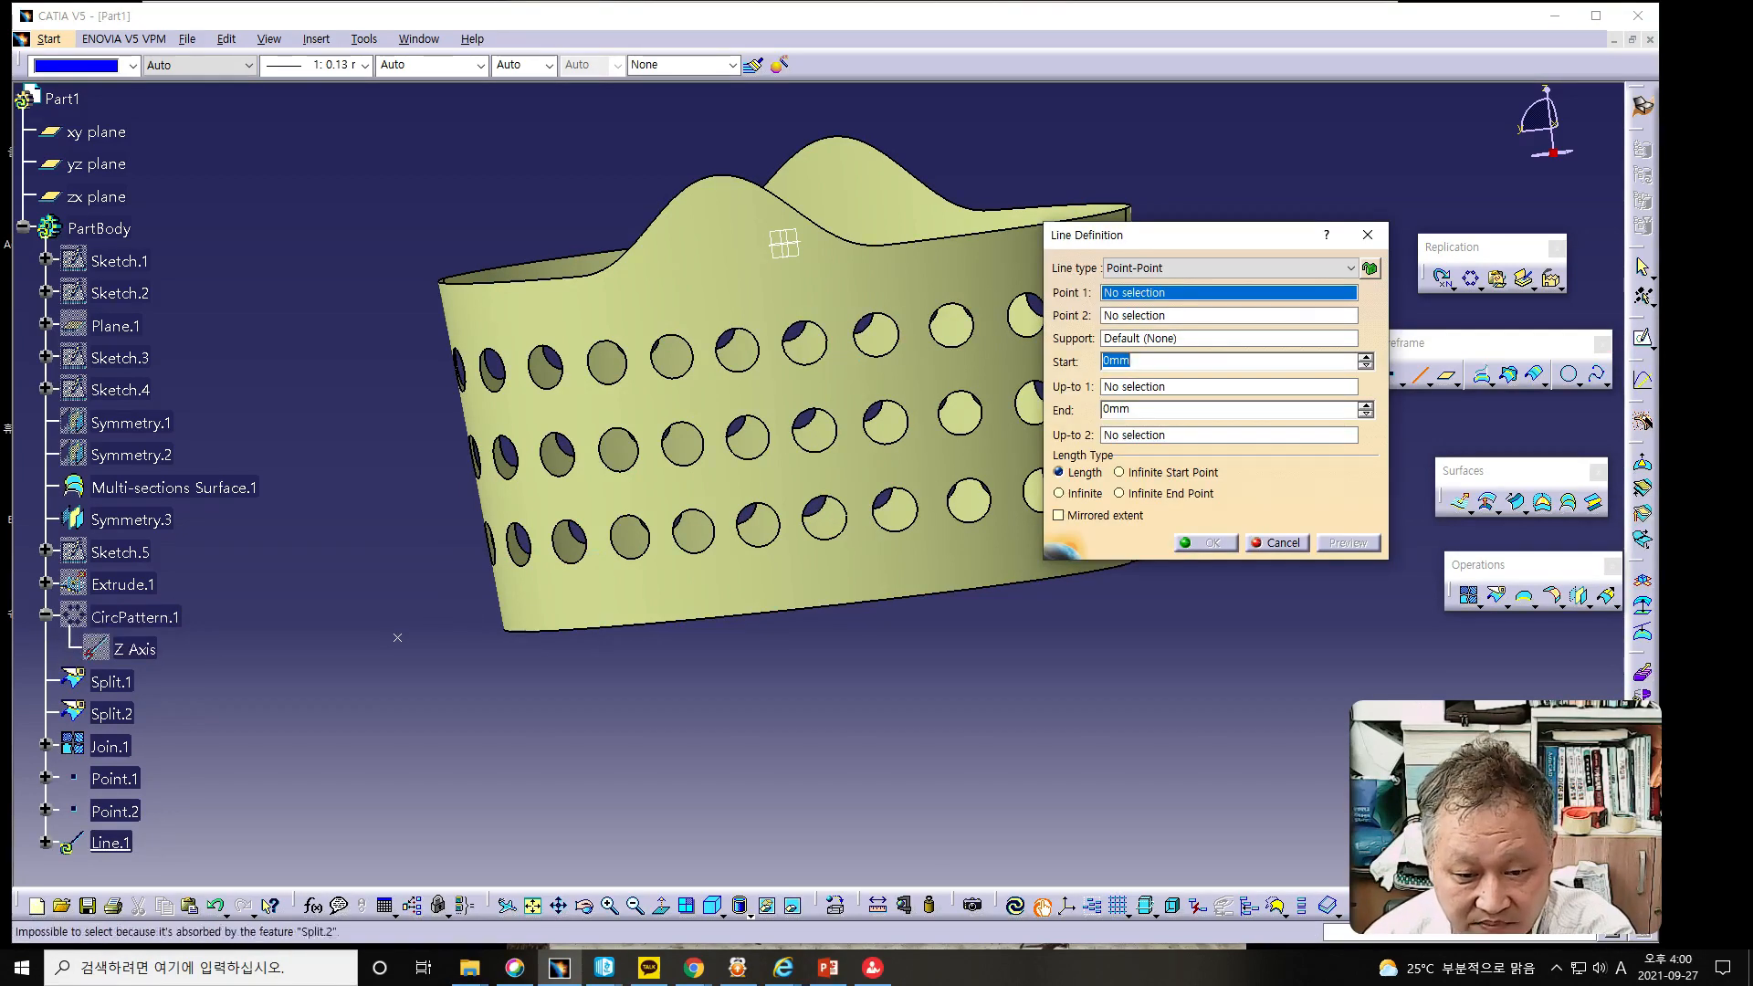
key(alt+Tab)
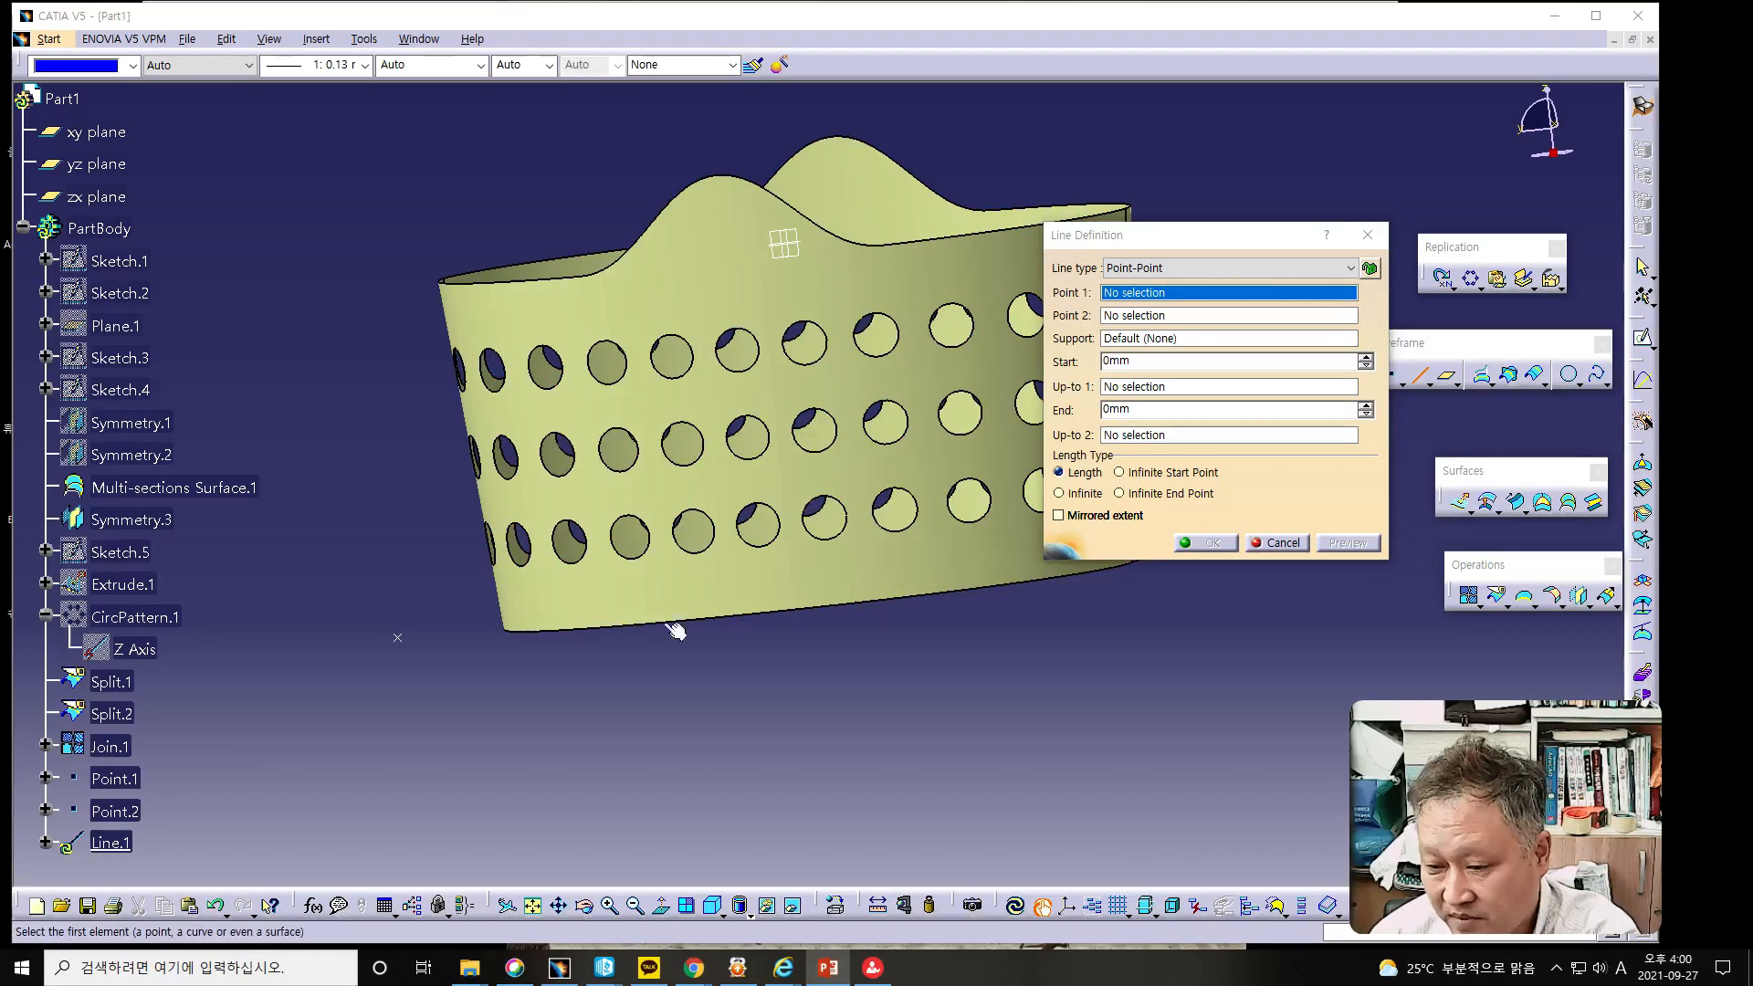
click(399, 637)
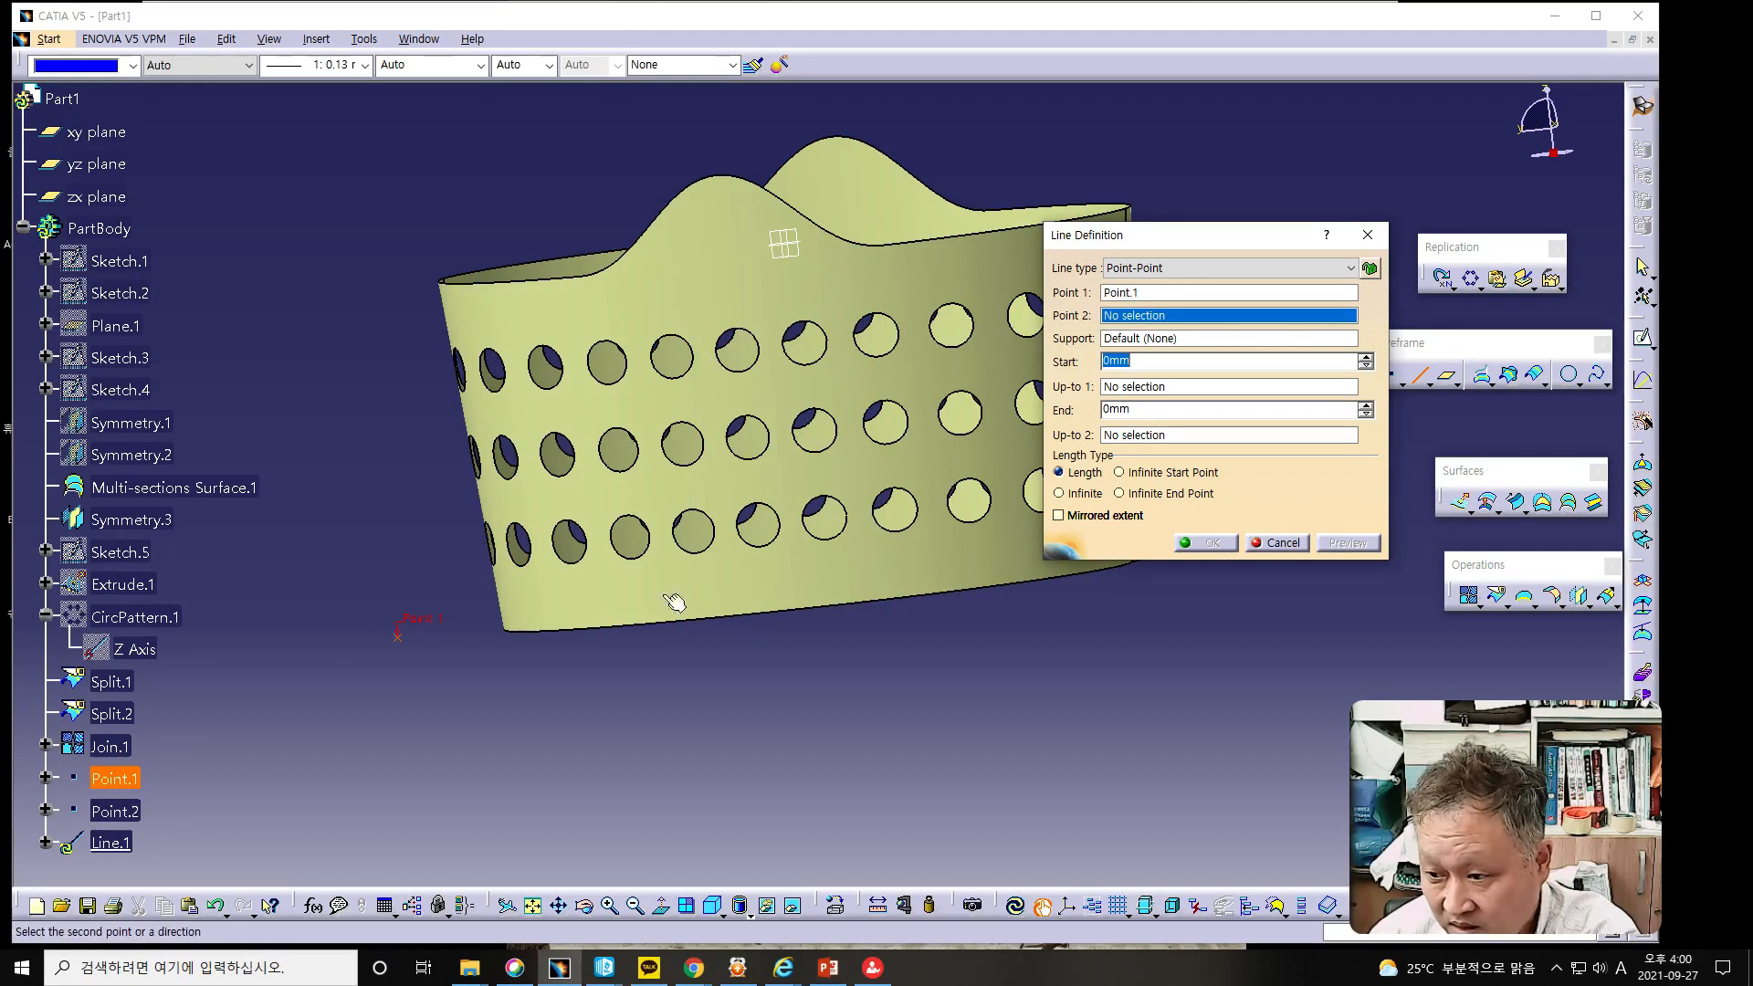
click(1167, 270)
click(1160, 283)
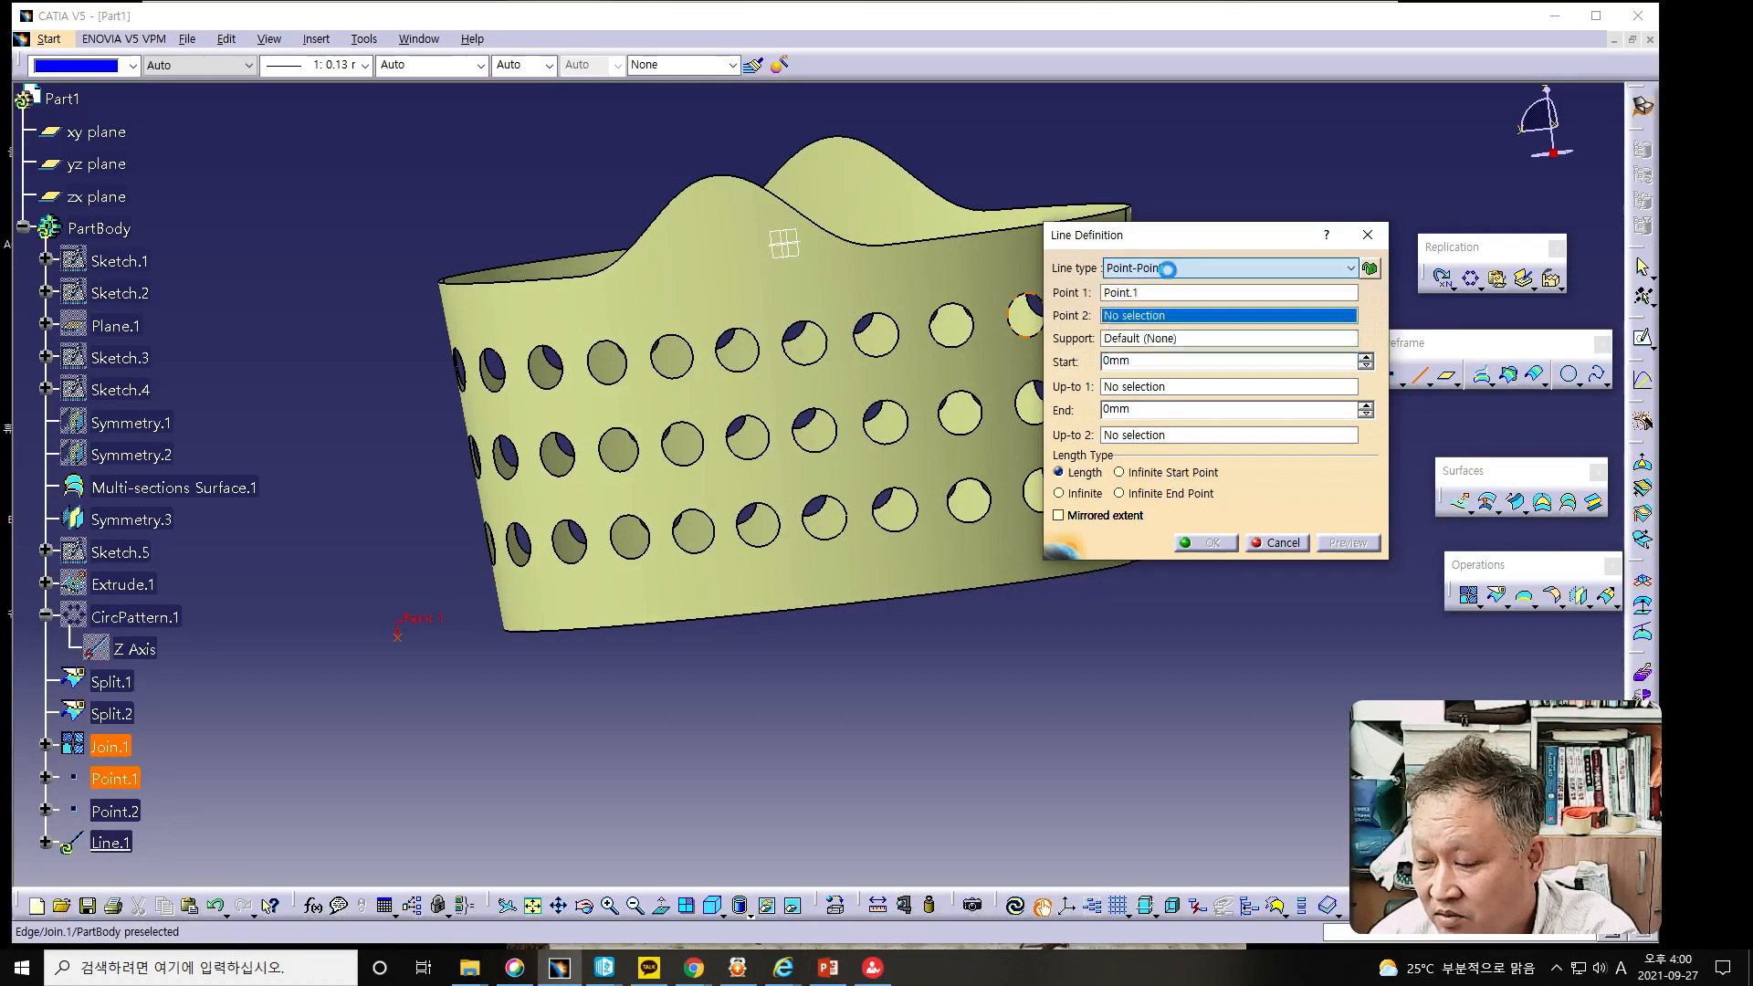
drag(1197, 239, 1061, 98)
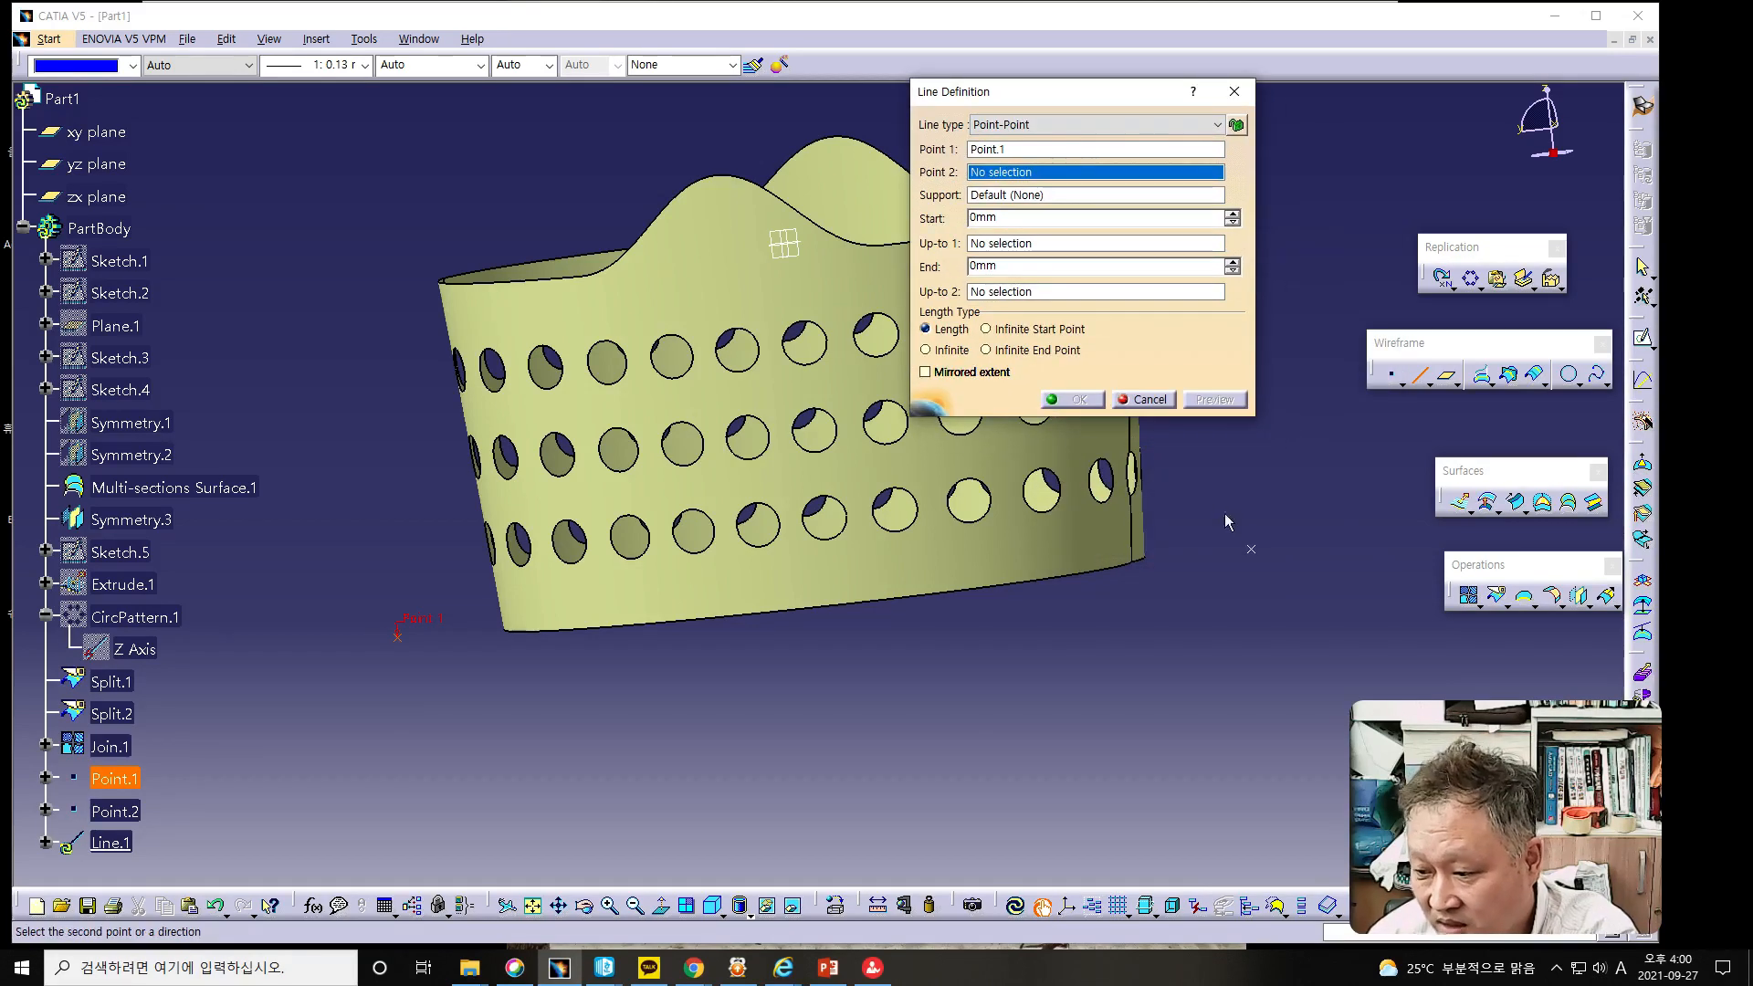
click(1252, 550)
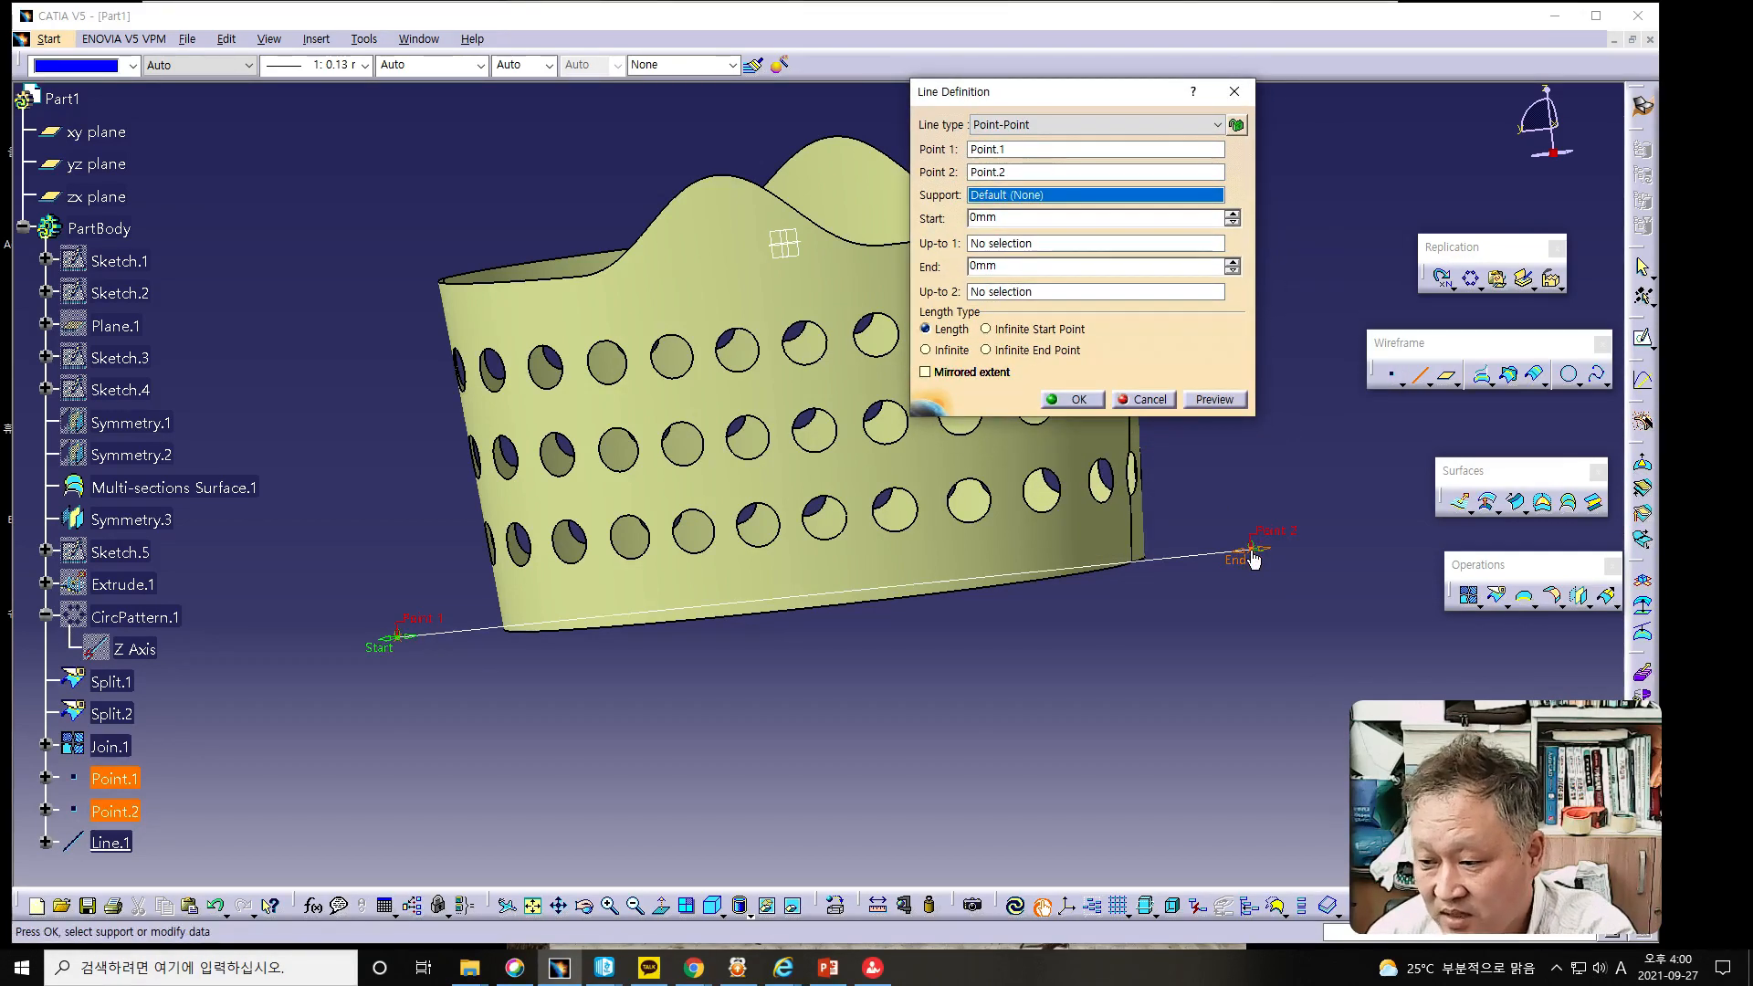
click(1075, 399)
Extrude Line.1 as a surface along the X Component by 250 mm with mirrored extent.
middle_drag(878, 511, 923, 615)
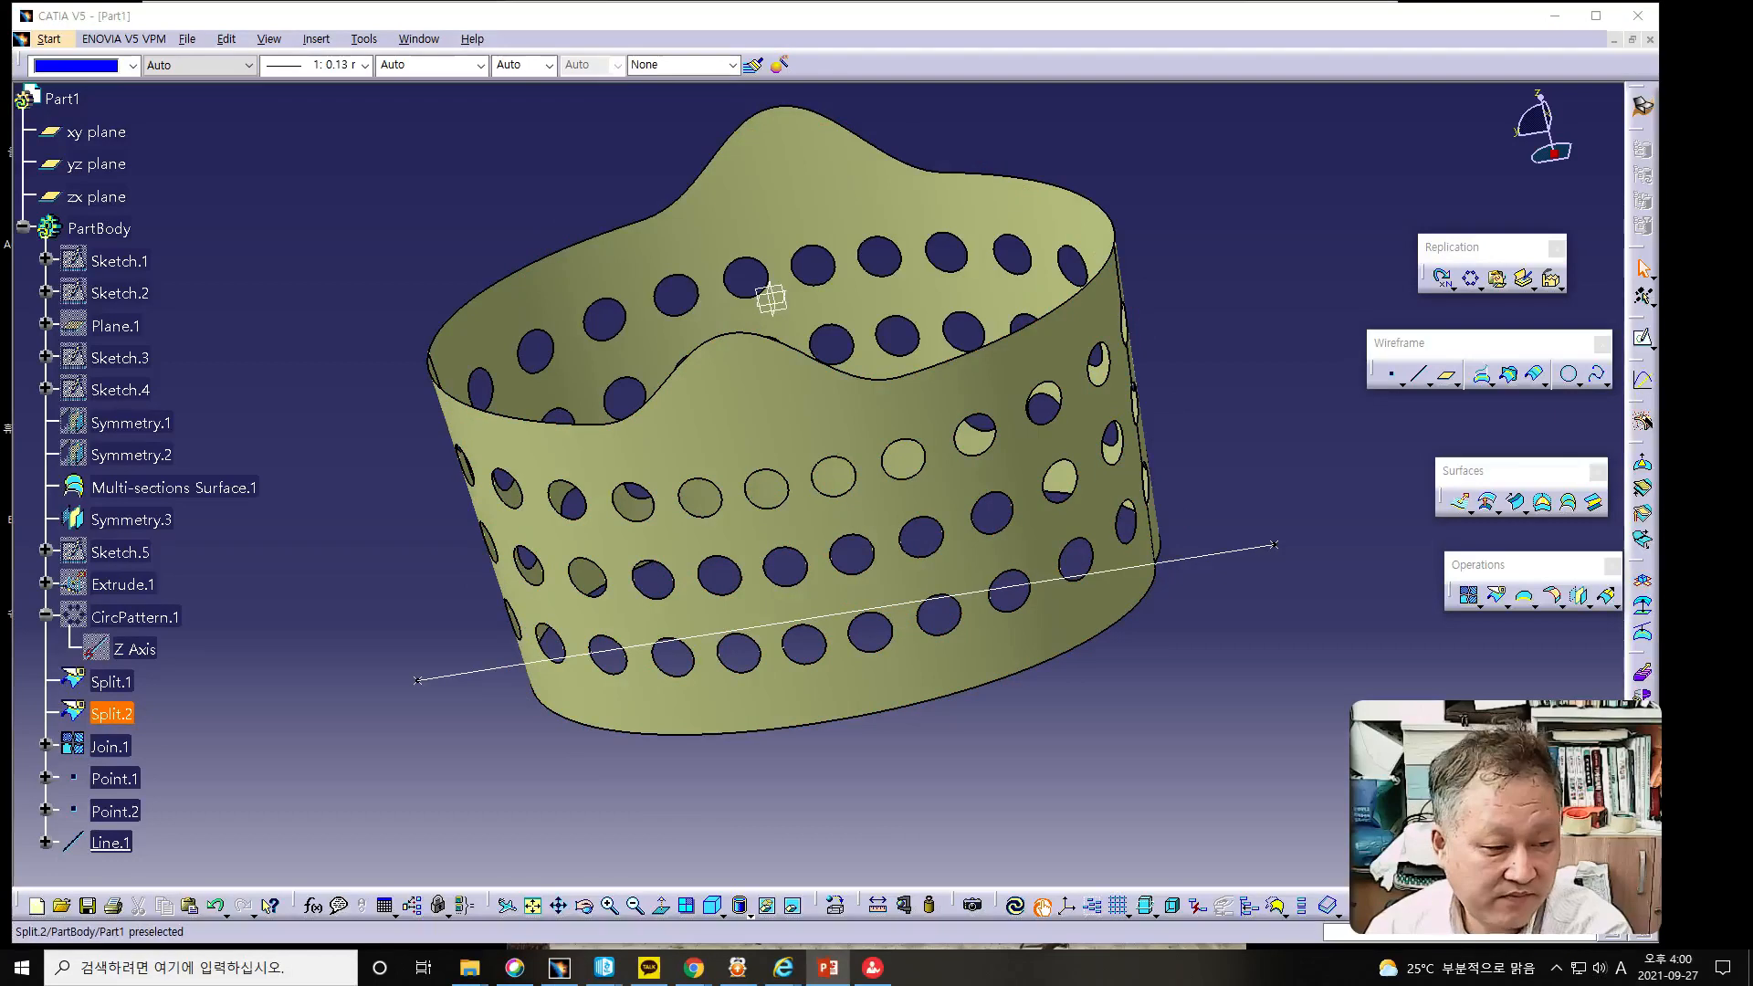
click(1447, 379)
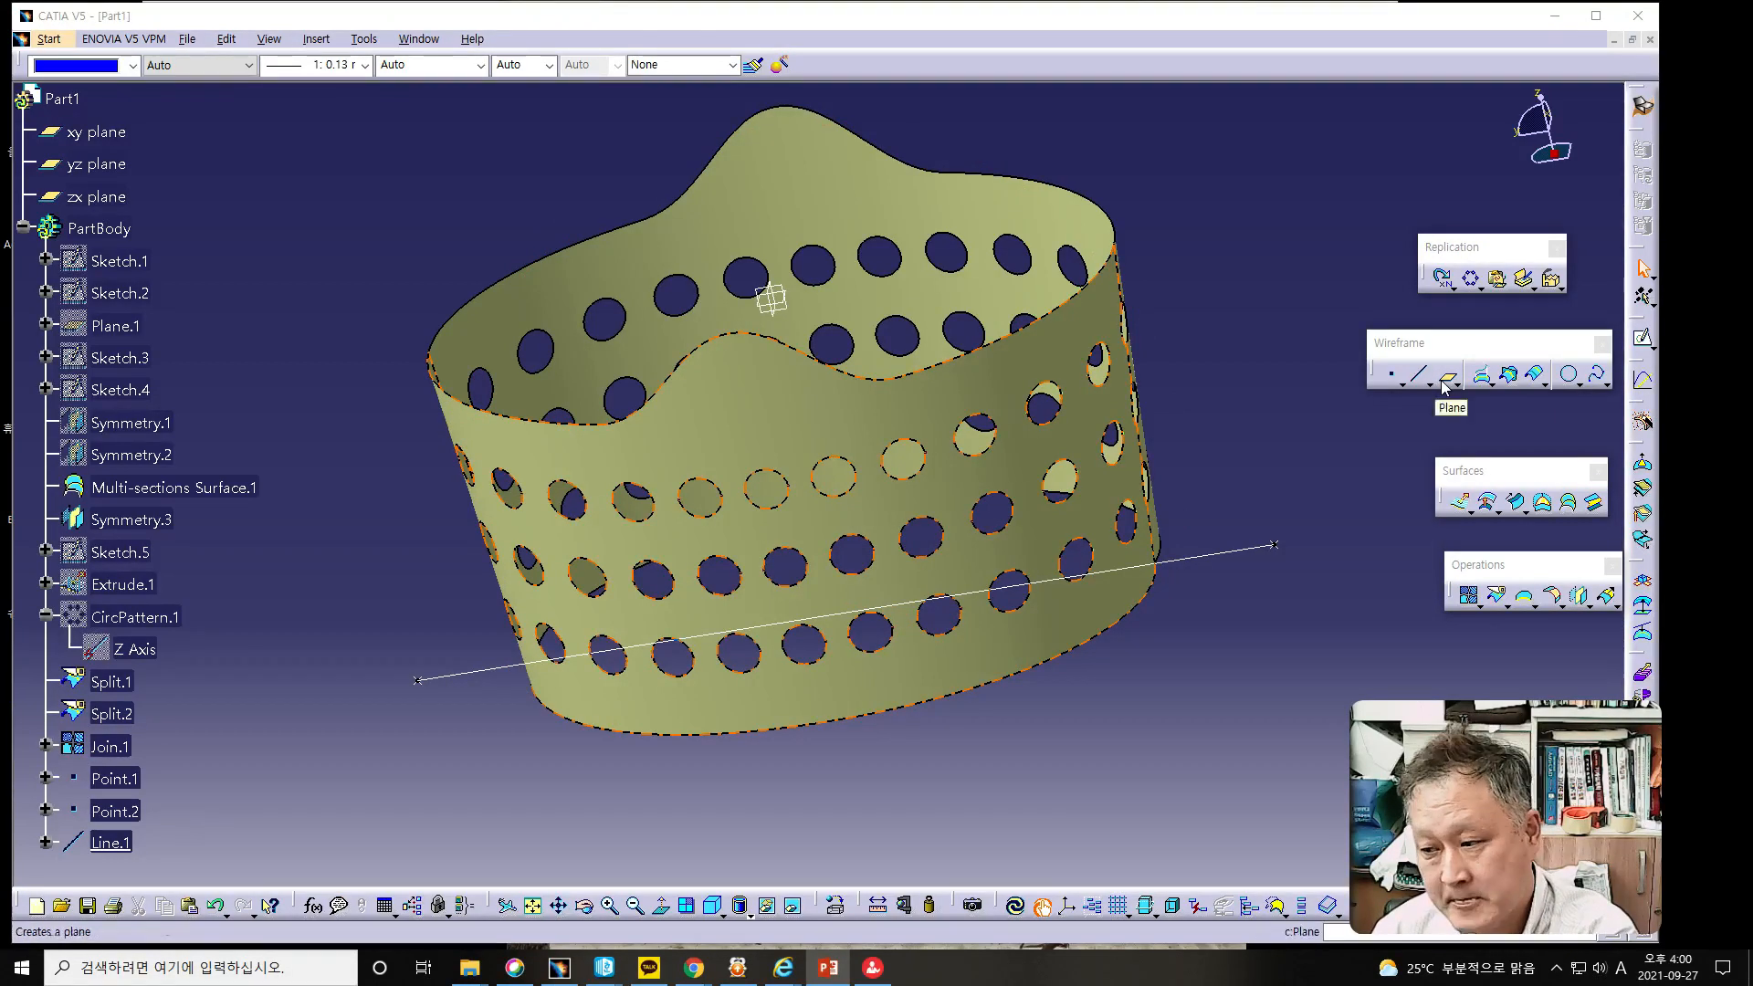
click(1460, 501)
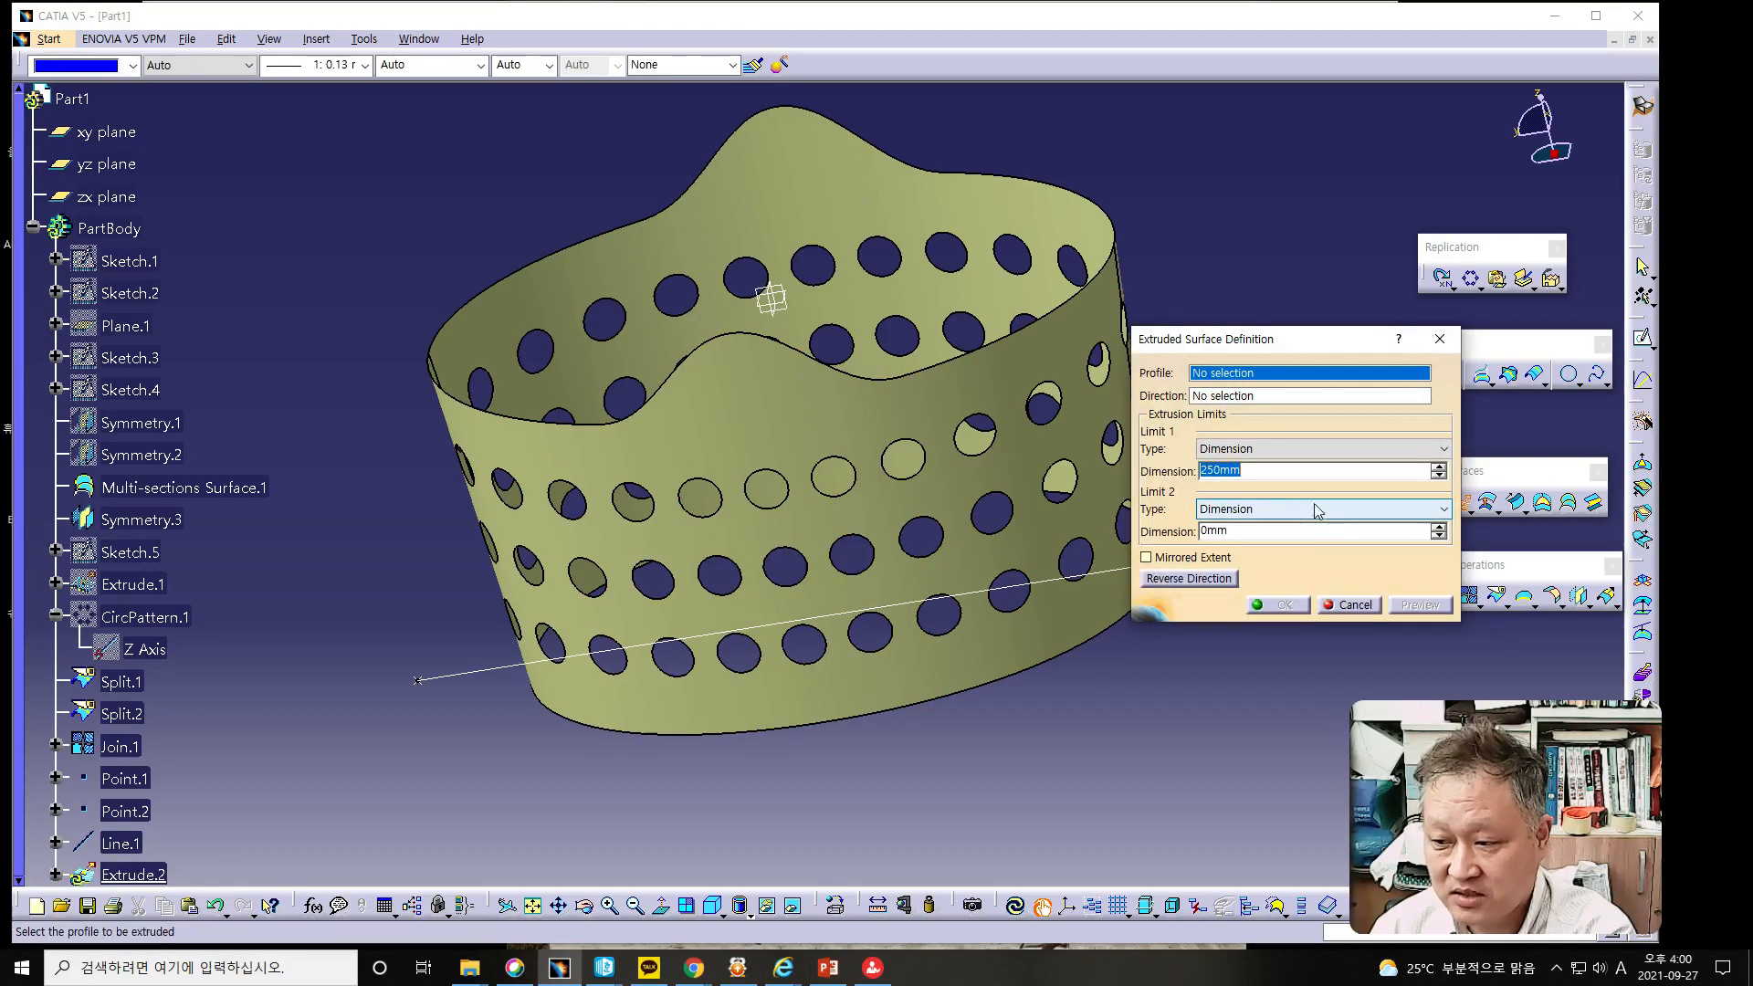
click(493, 675)
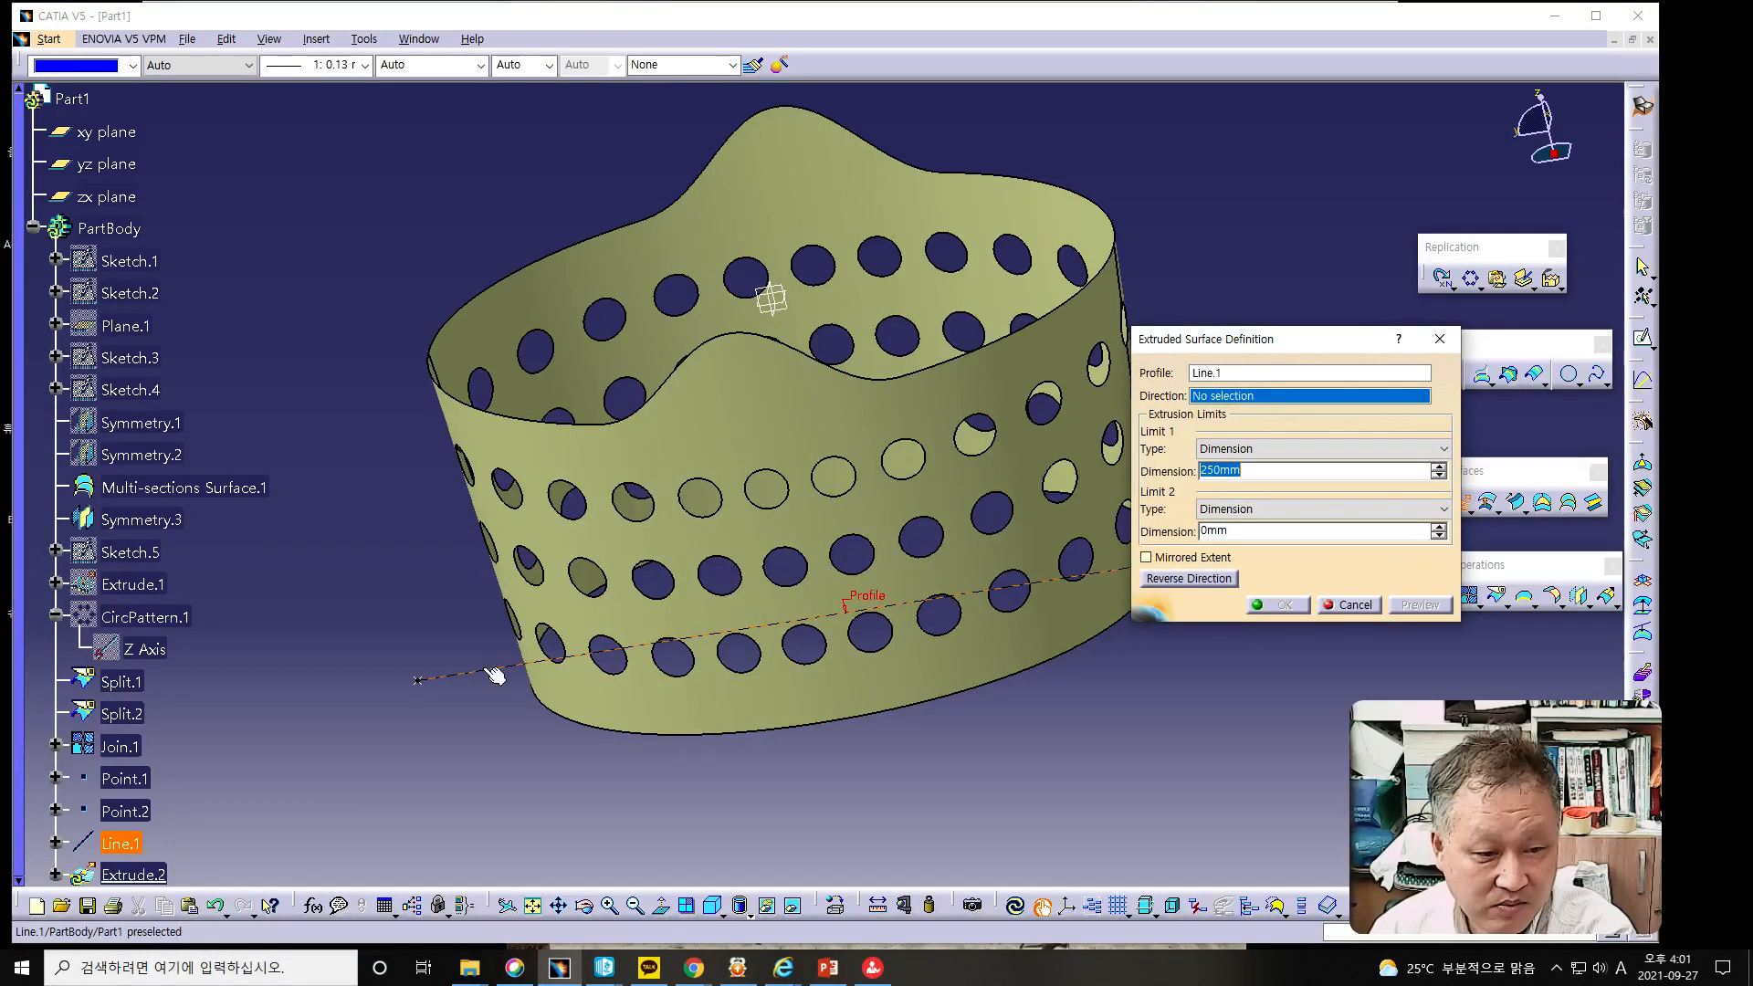
right_click(1268, 399)
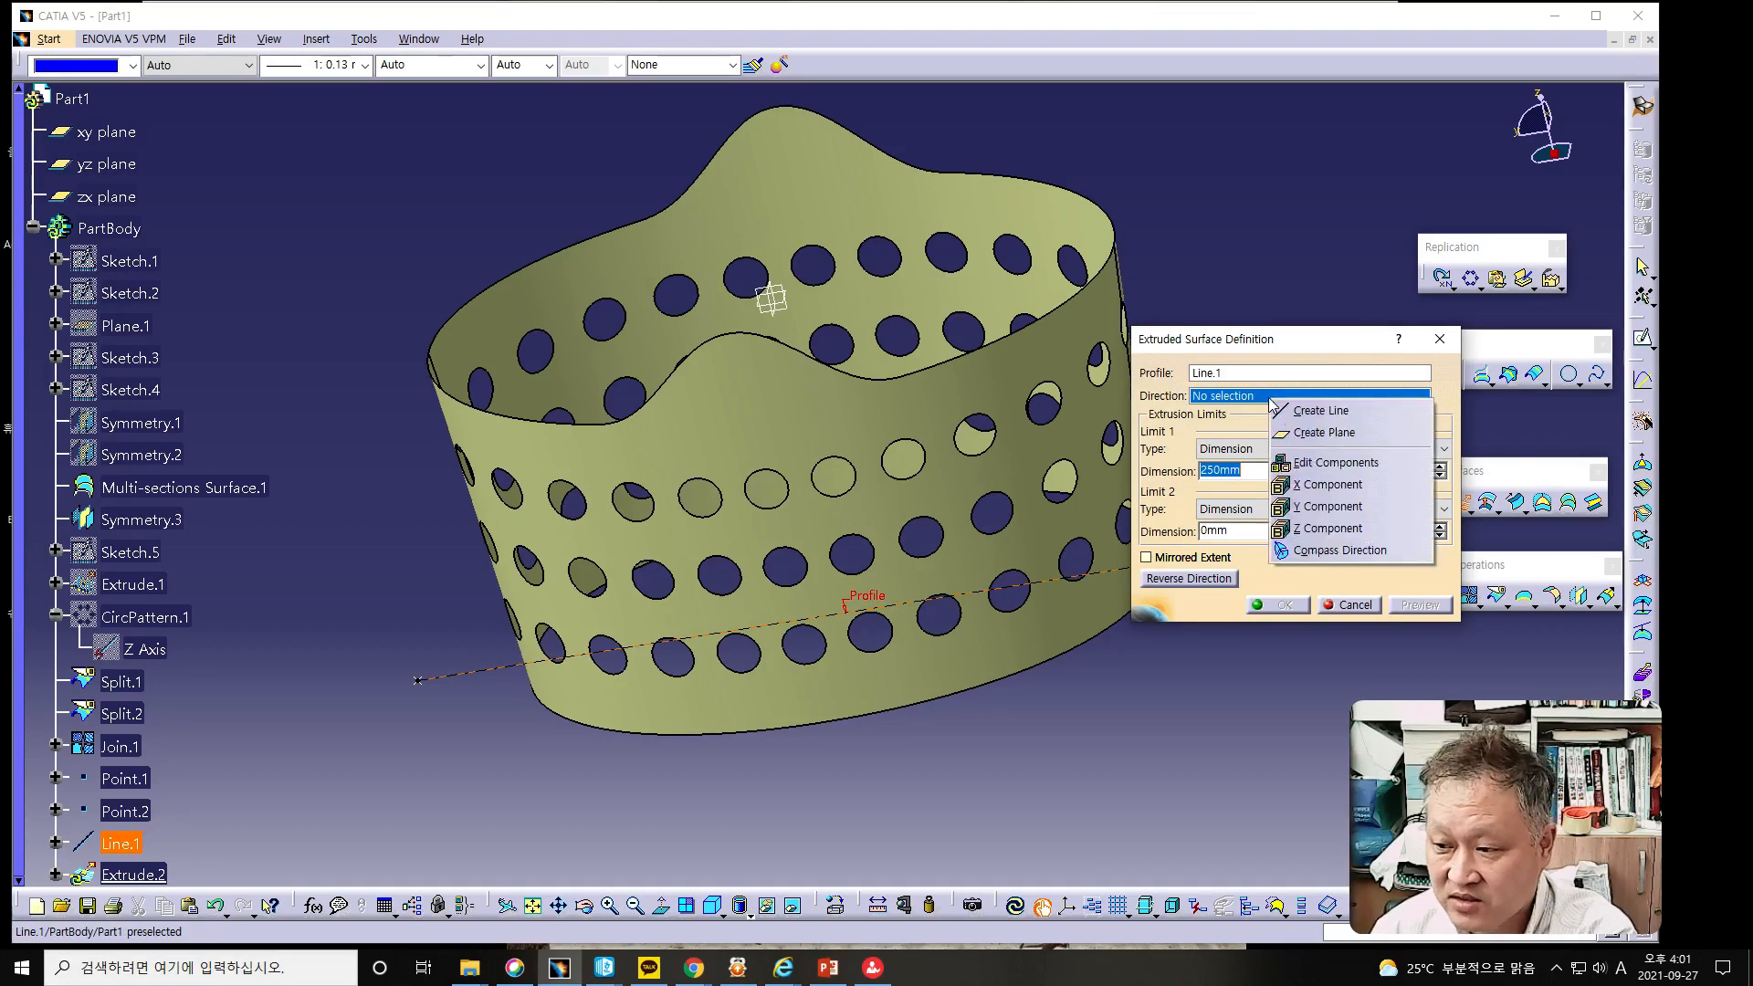
click(1322, 486)
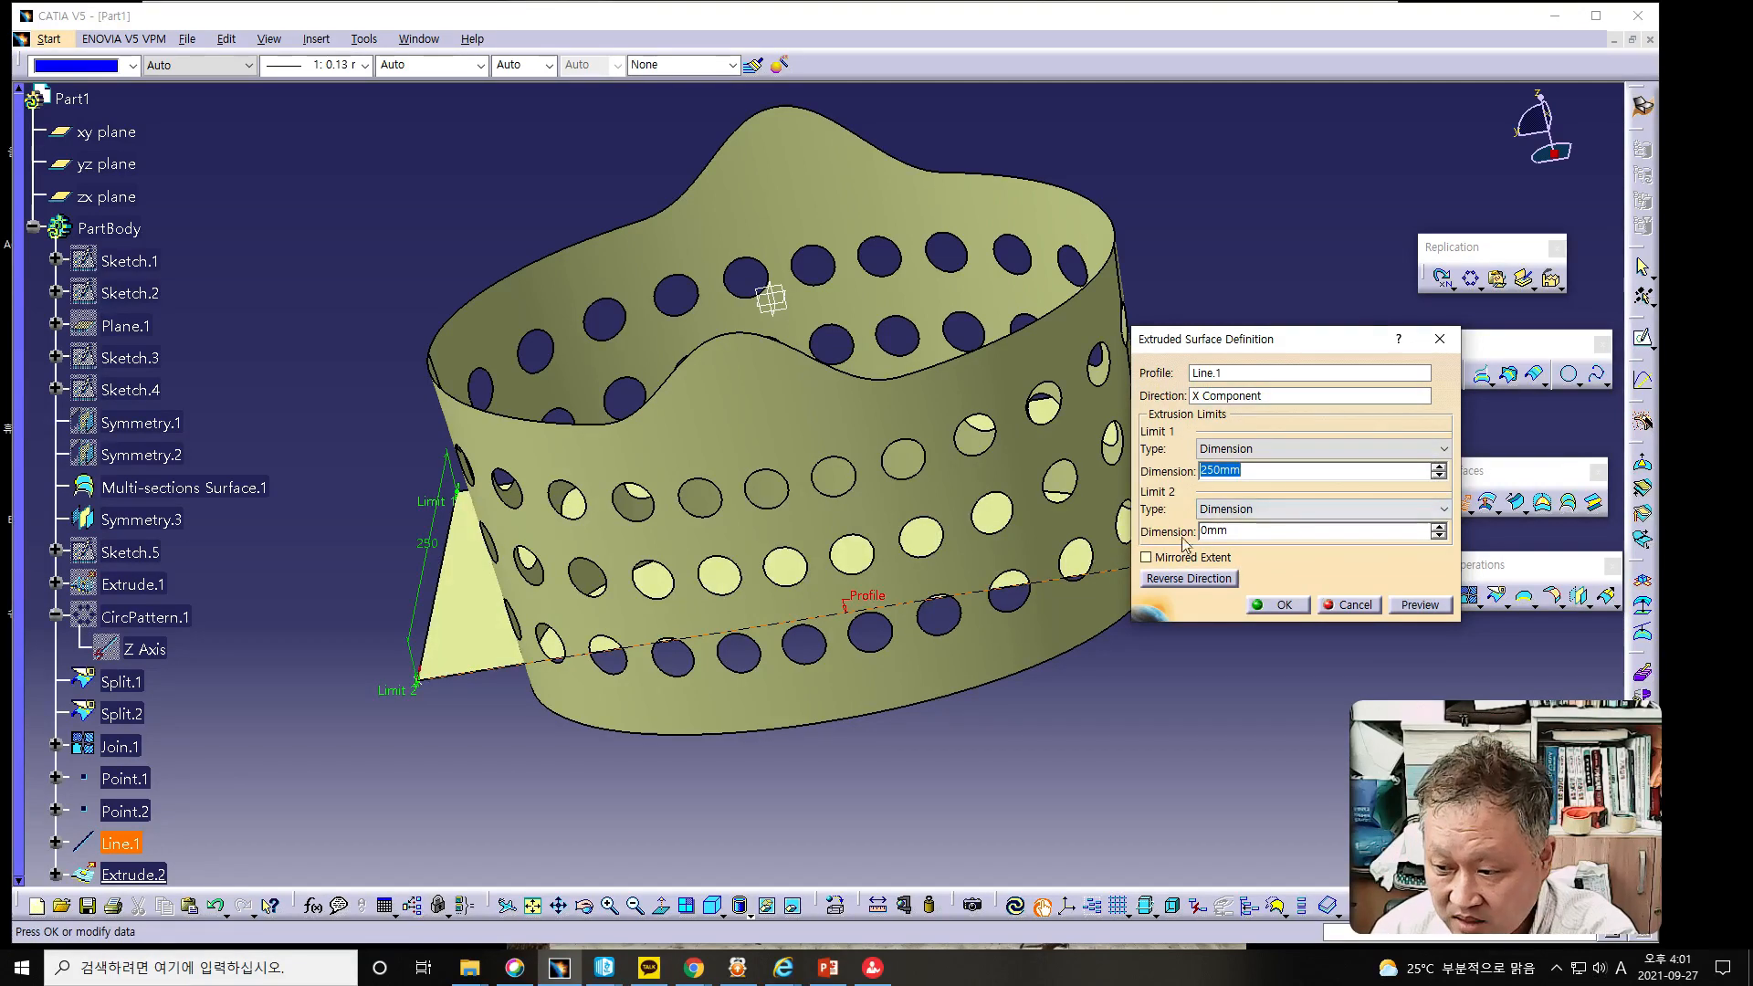
click(1148, 559)
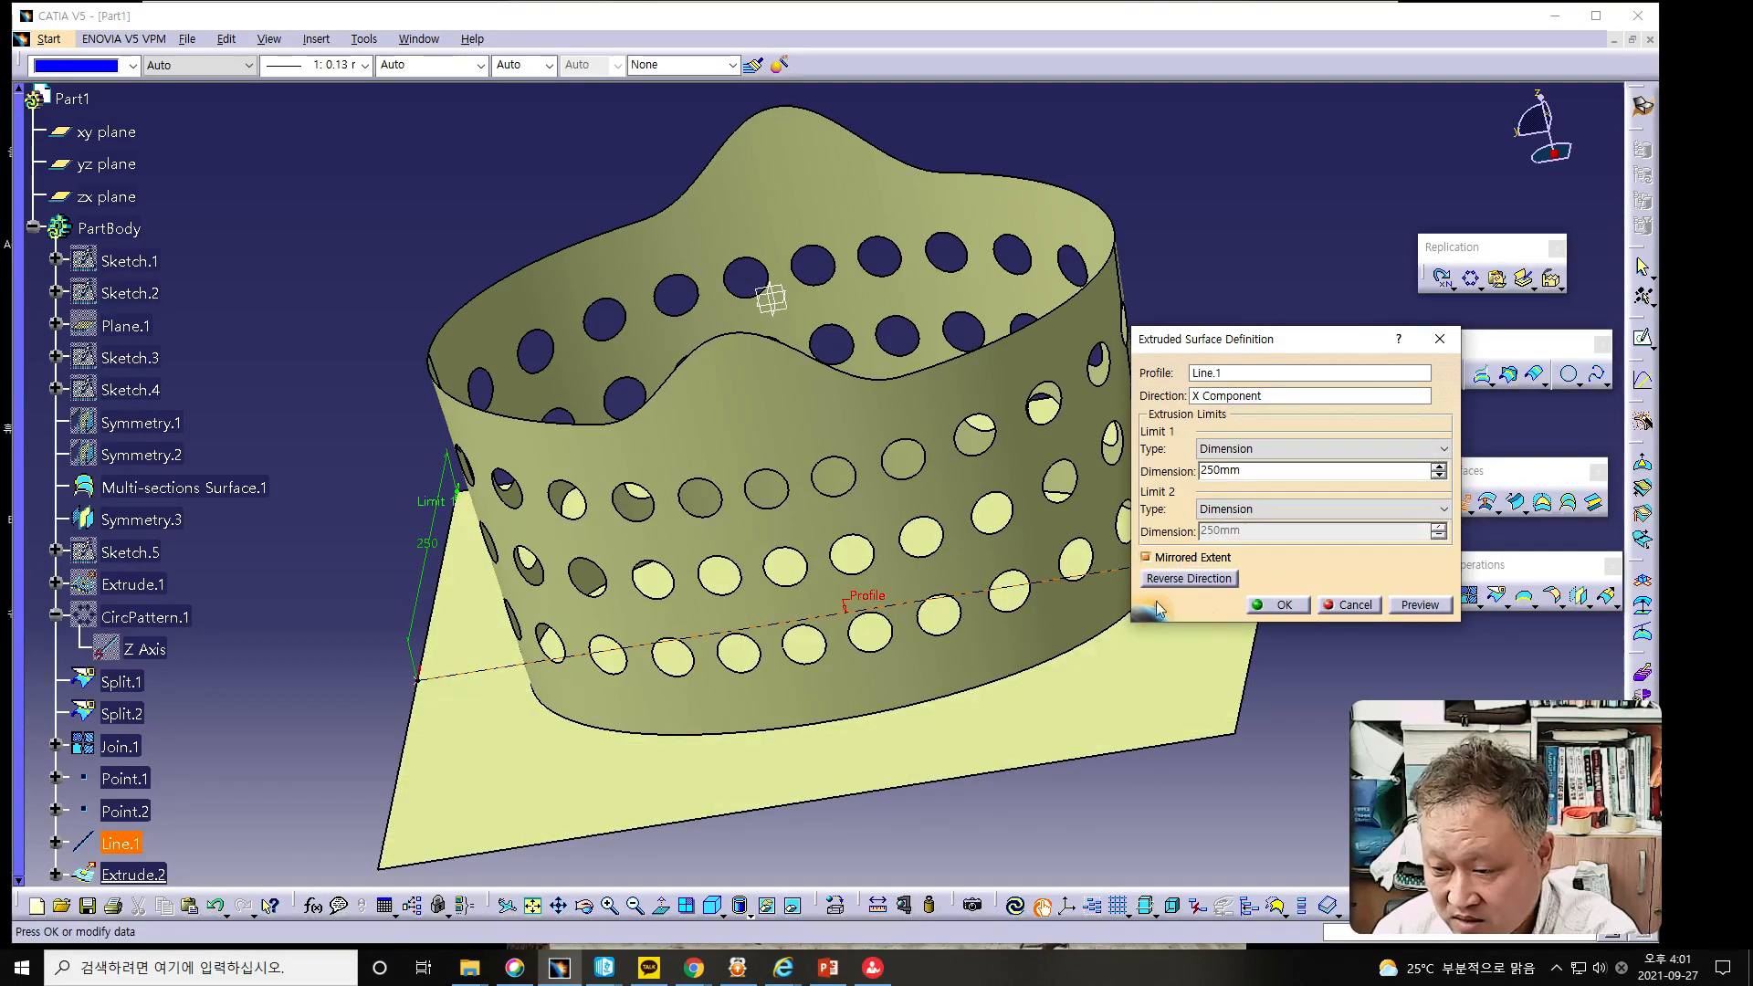
middle_drag(731, 545, 865, 549)
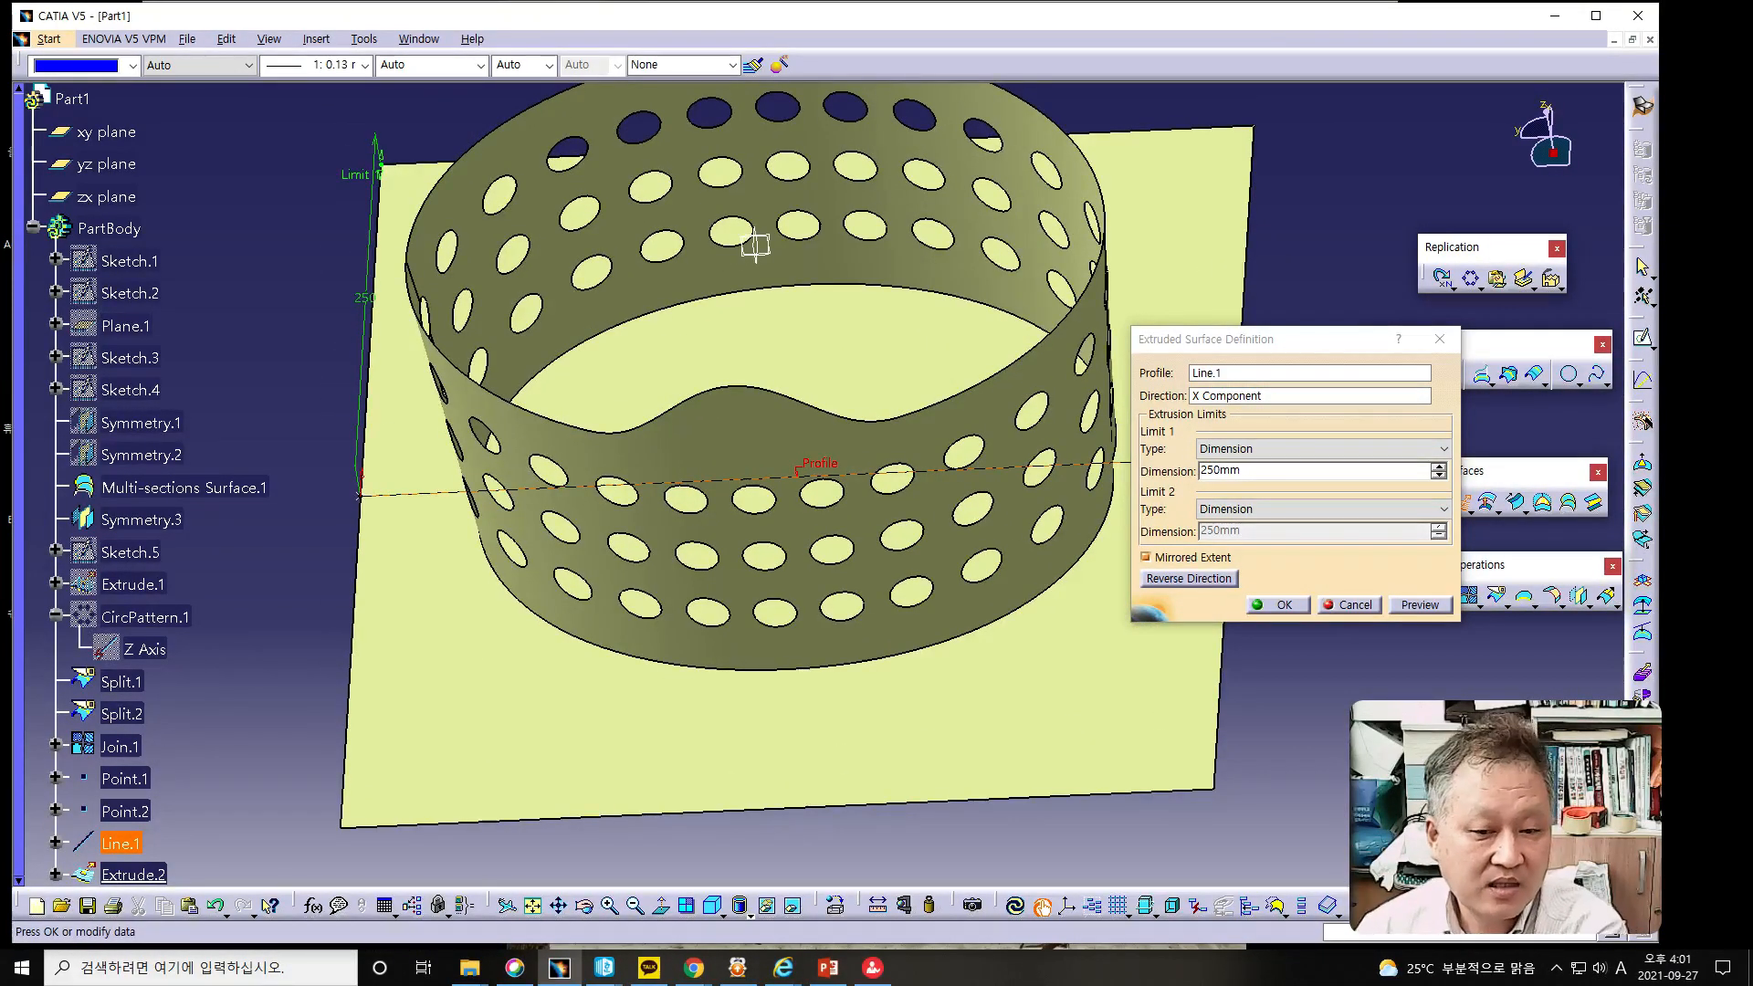
click(5, 539)
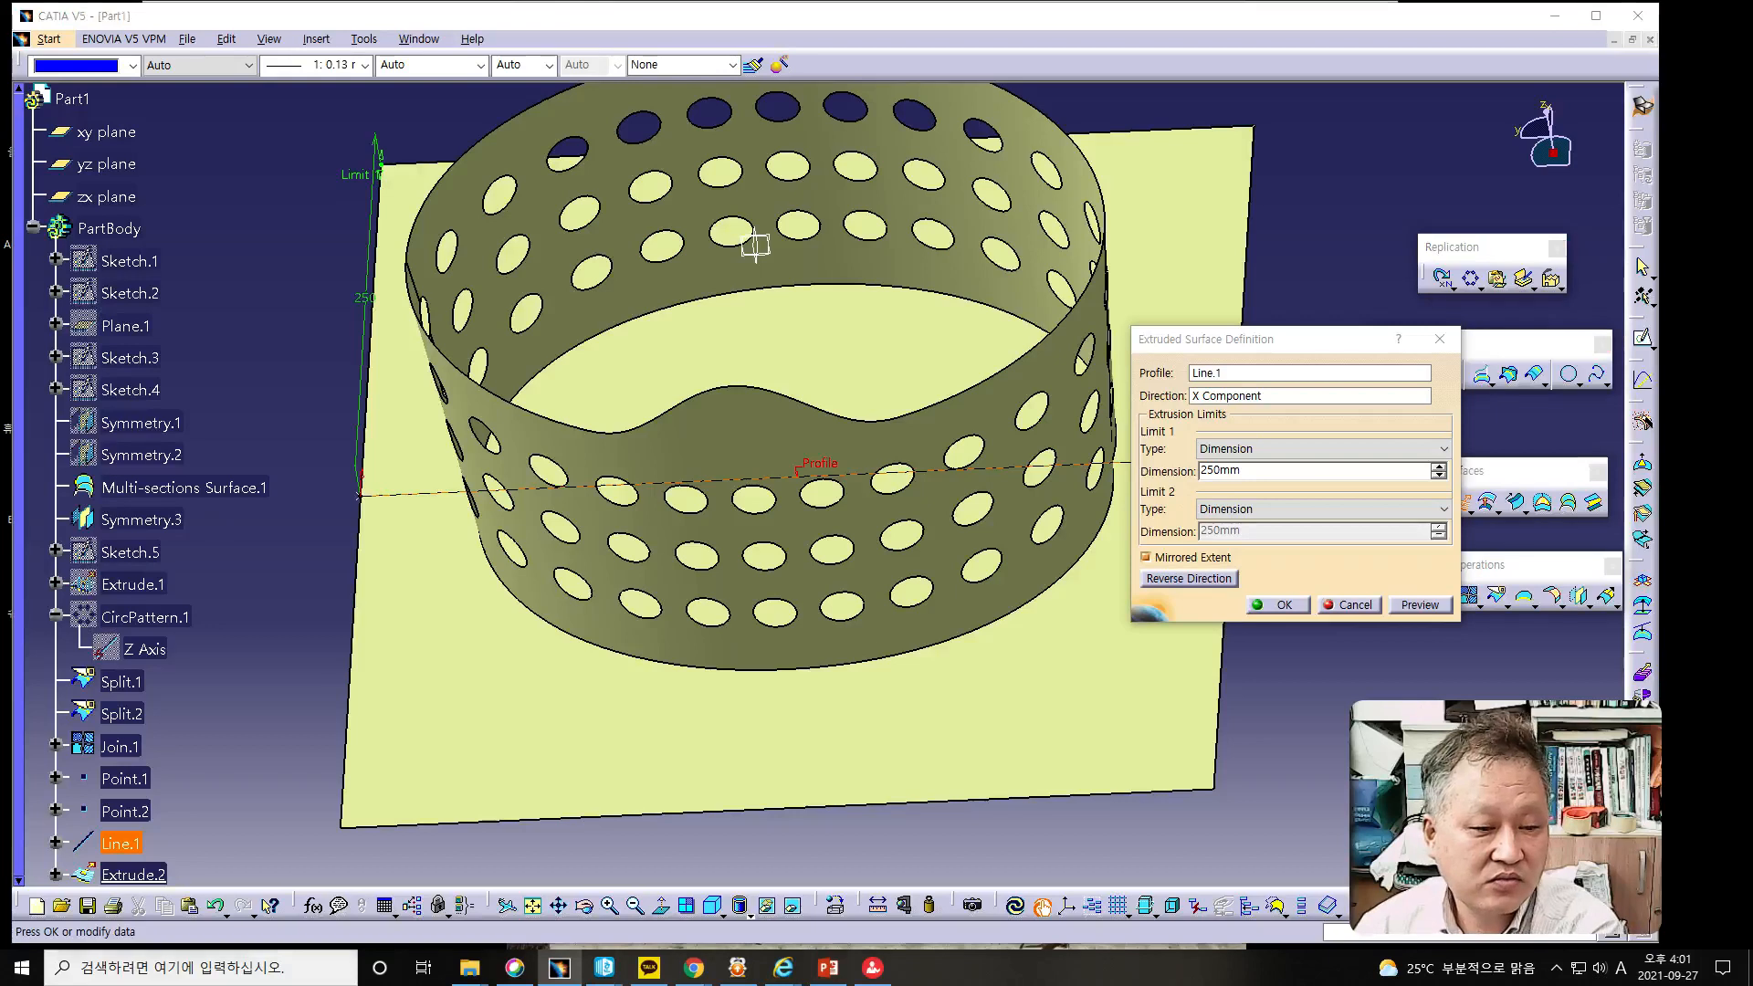
click(1278, 611)
click(1277, 606)
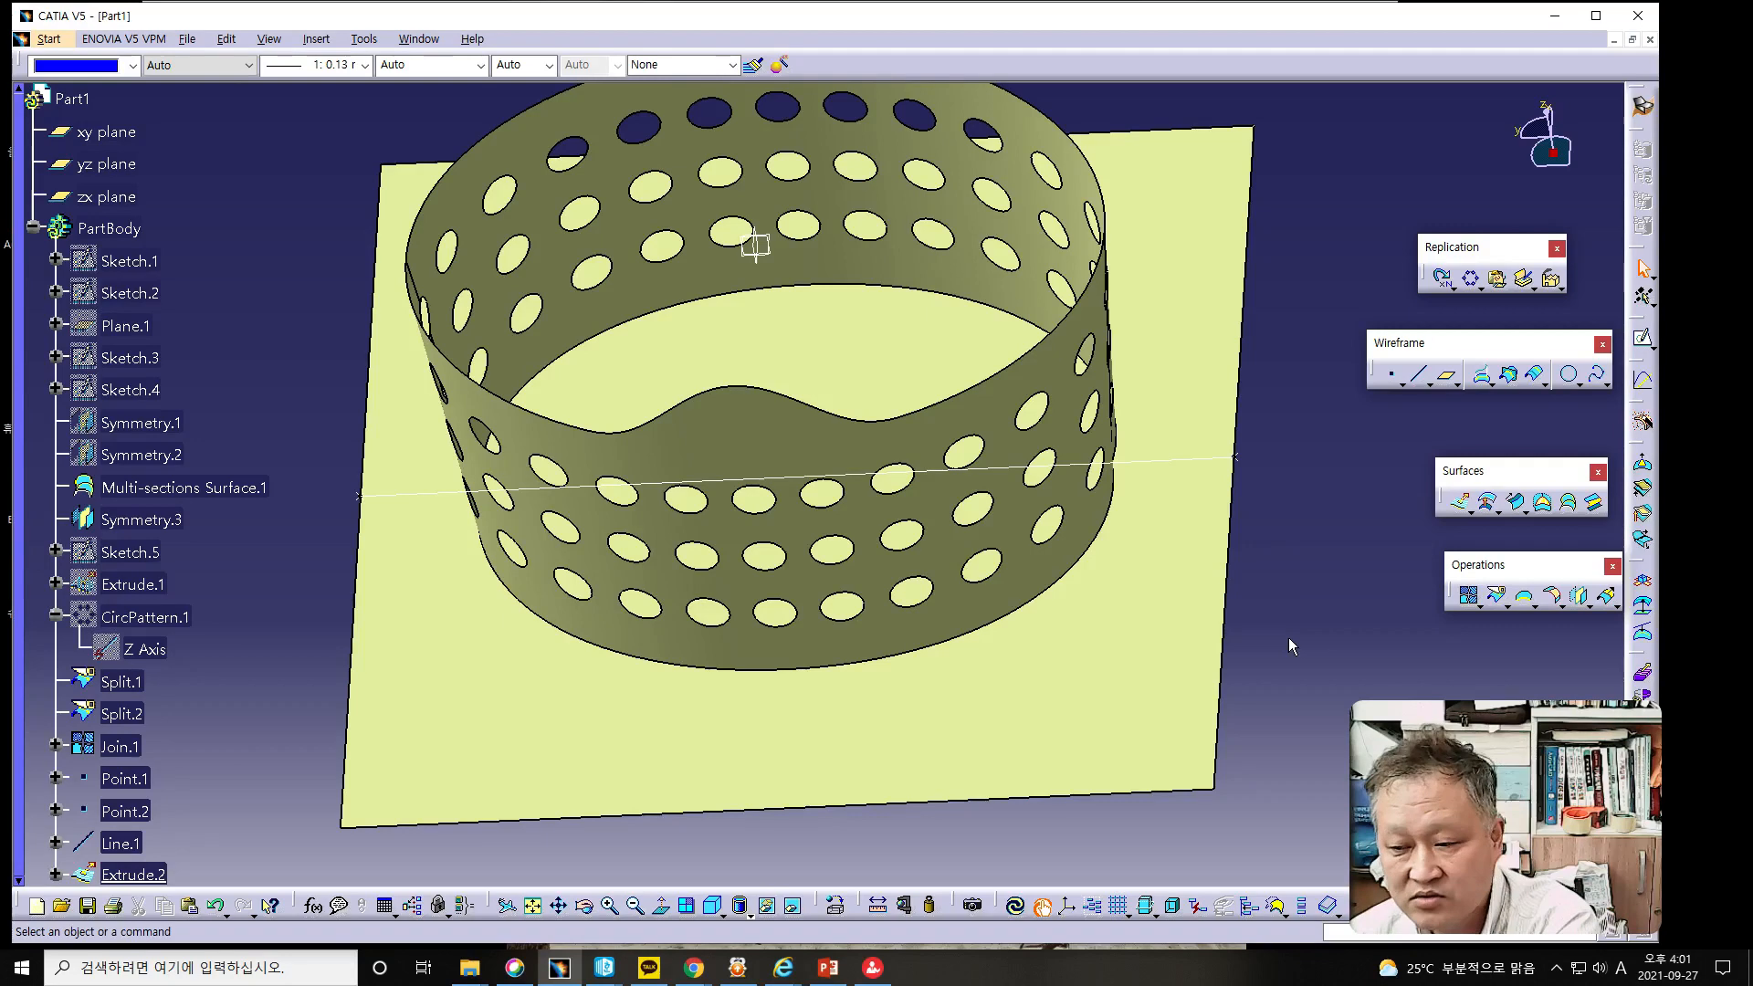
Try to split Extrude.2 with Join.1, keeping the area outside the wall, and undo the split.
click(5, 617)
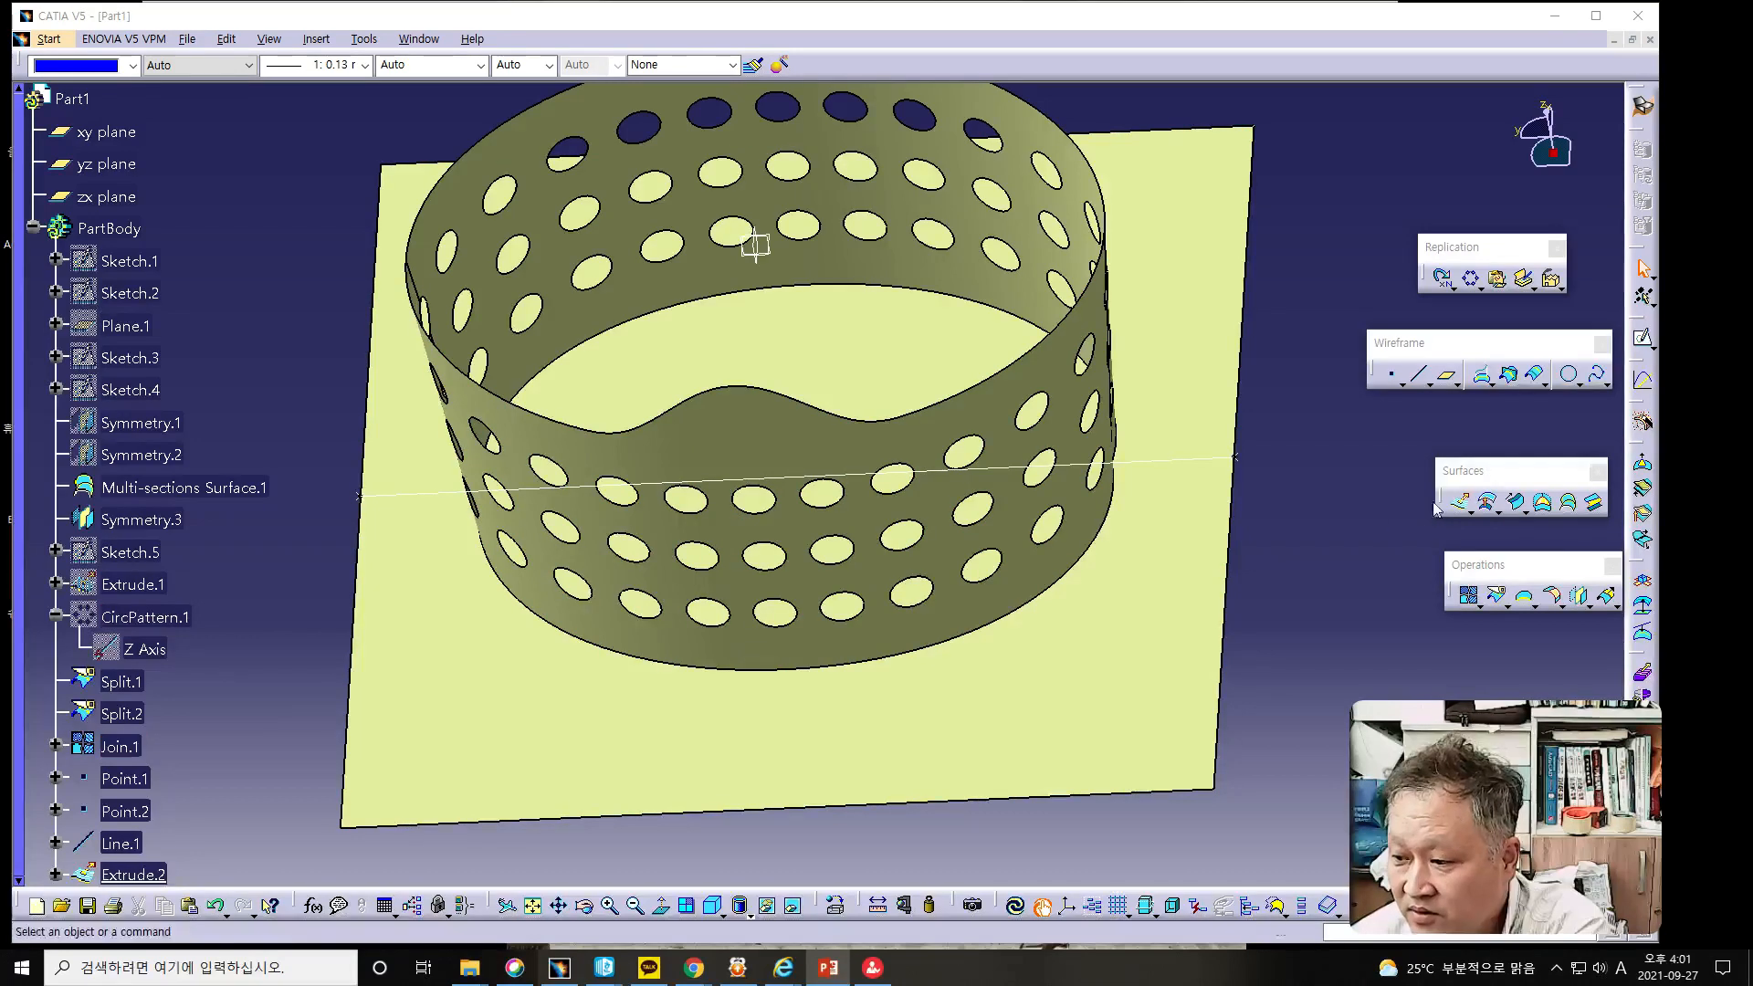
click(1499, 606)
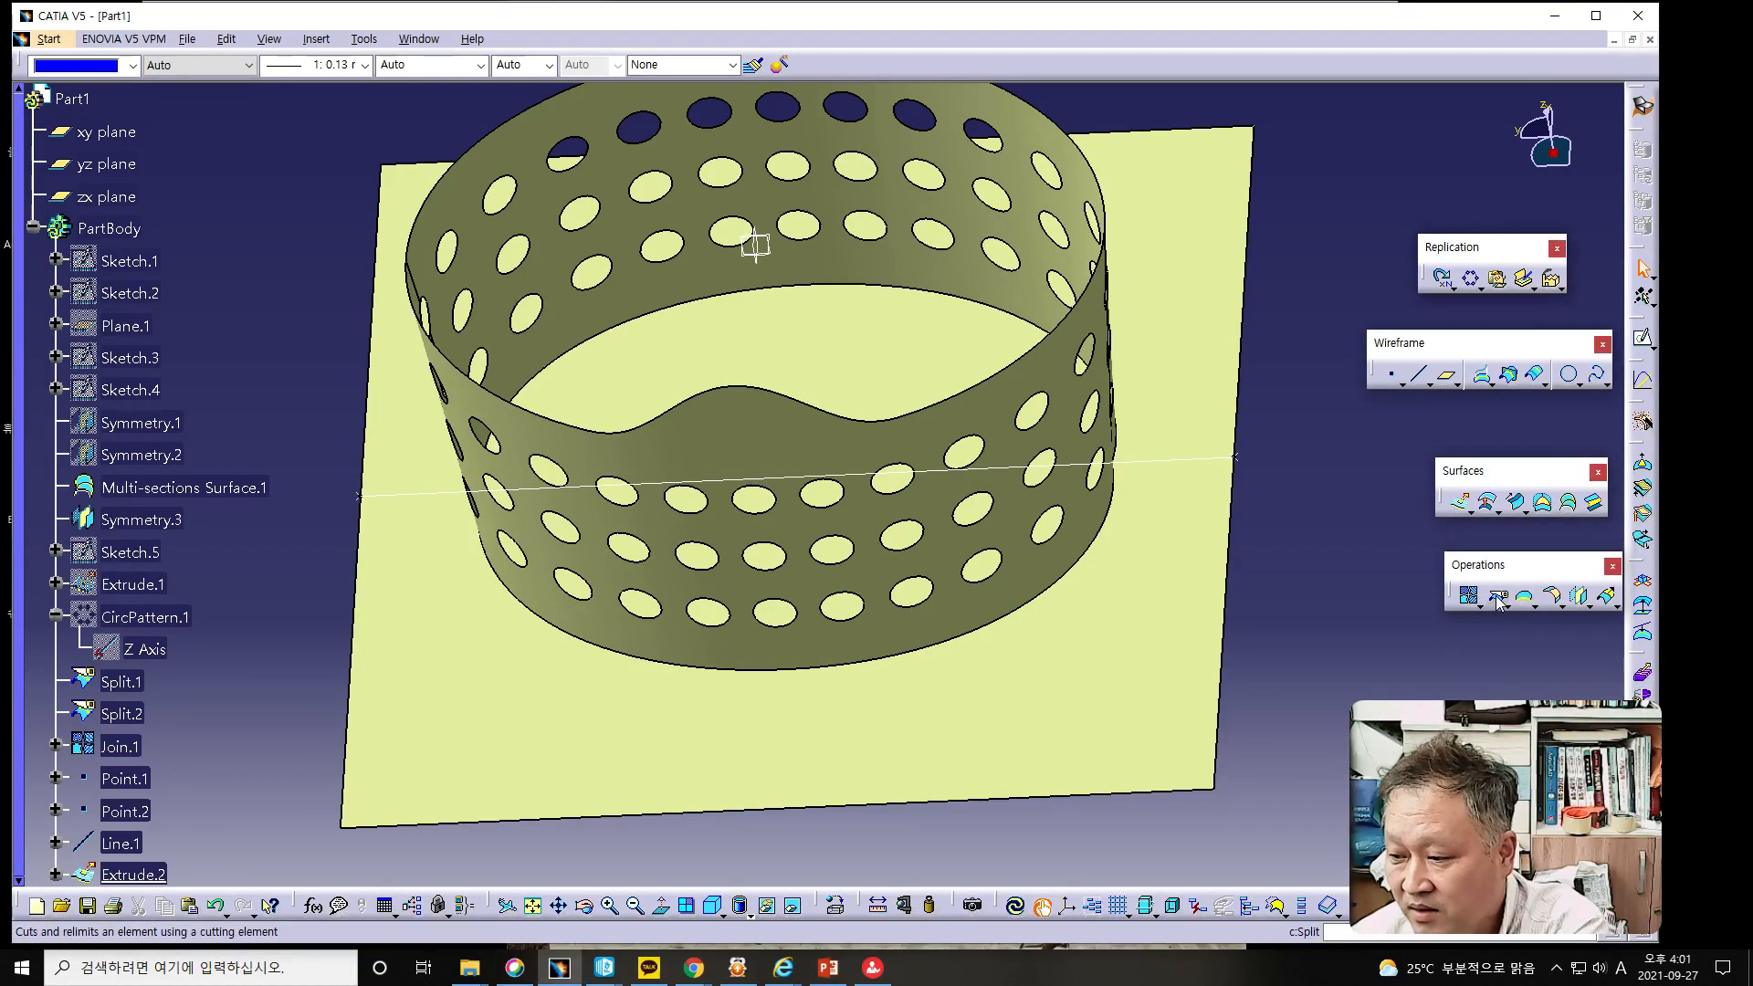
click(1497, 601)
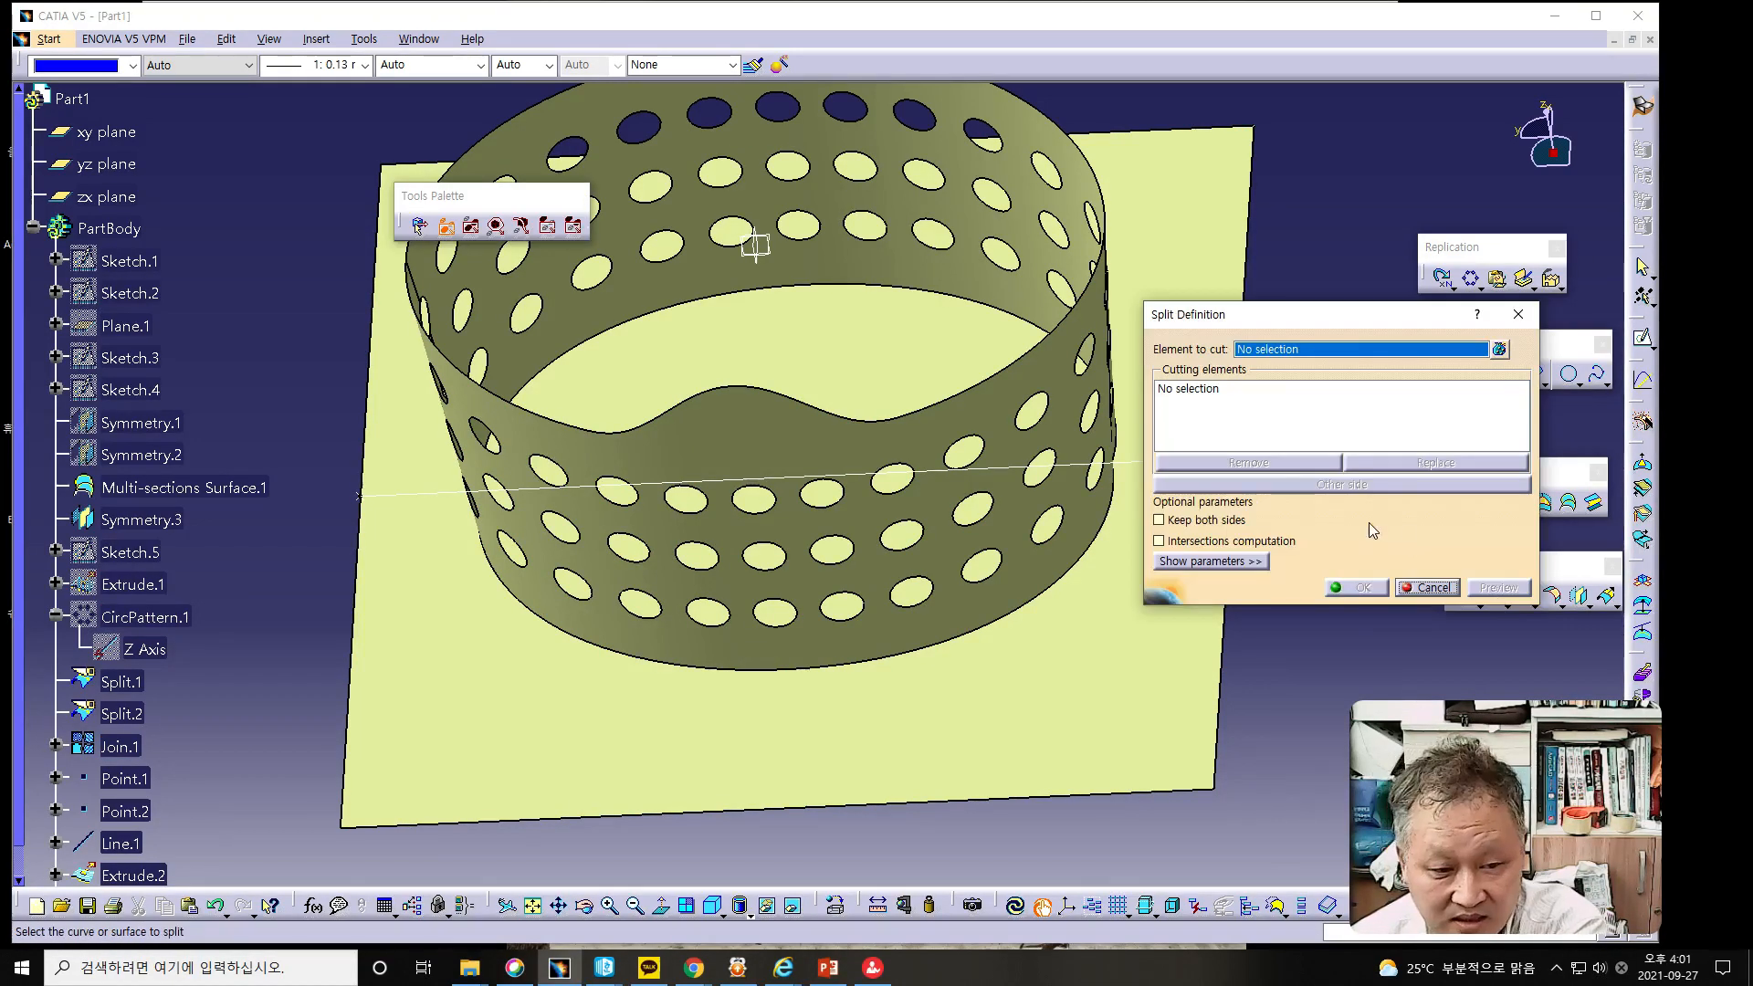
click(1113, 648)
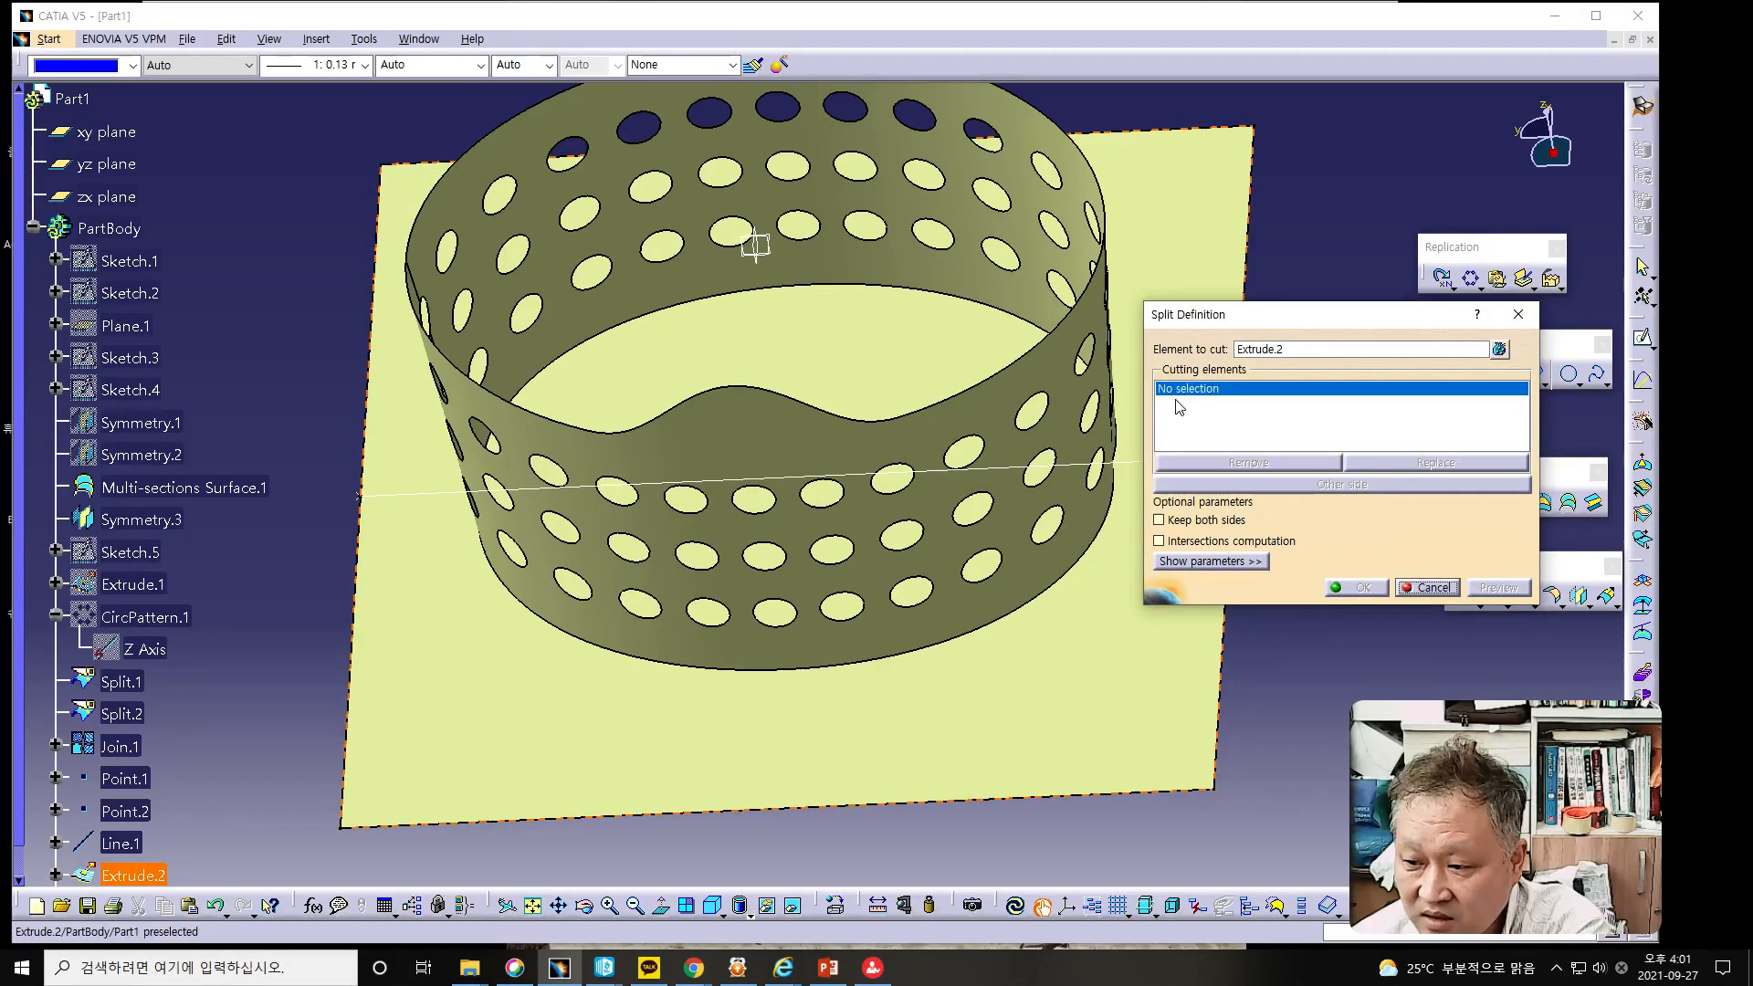
click(1041, 589)
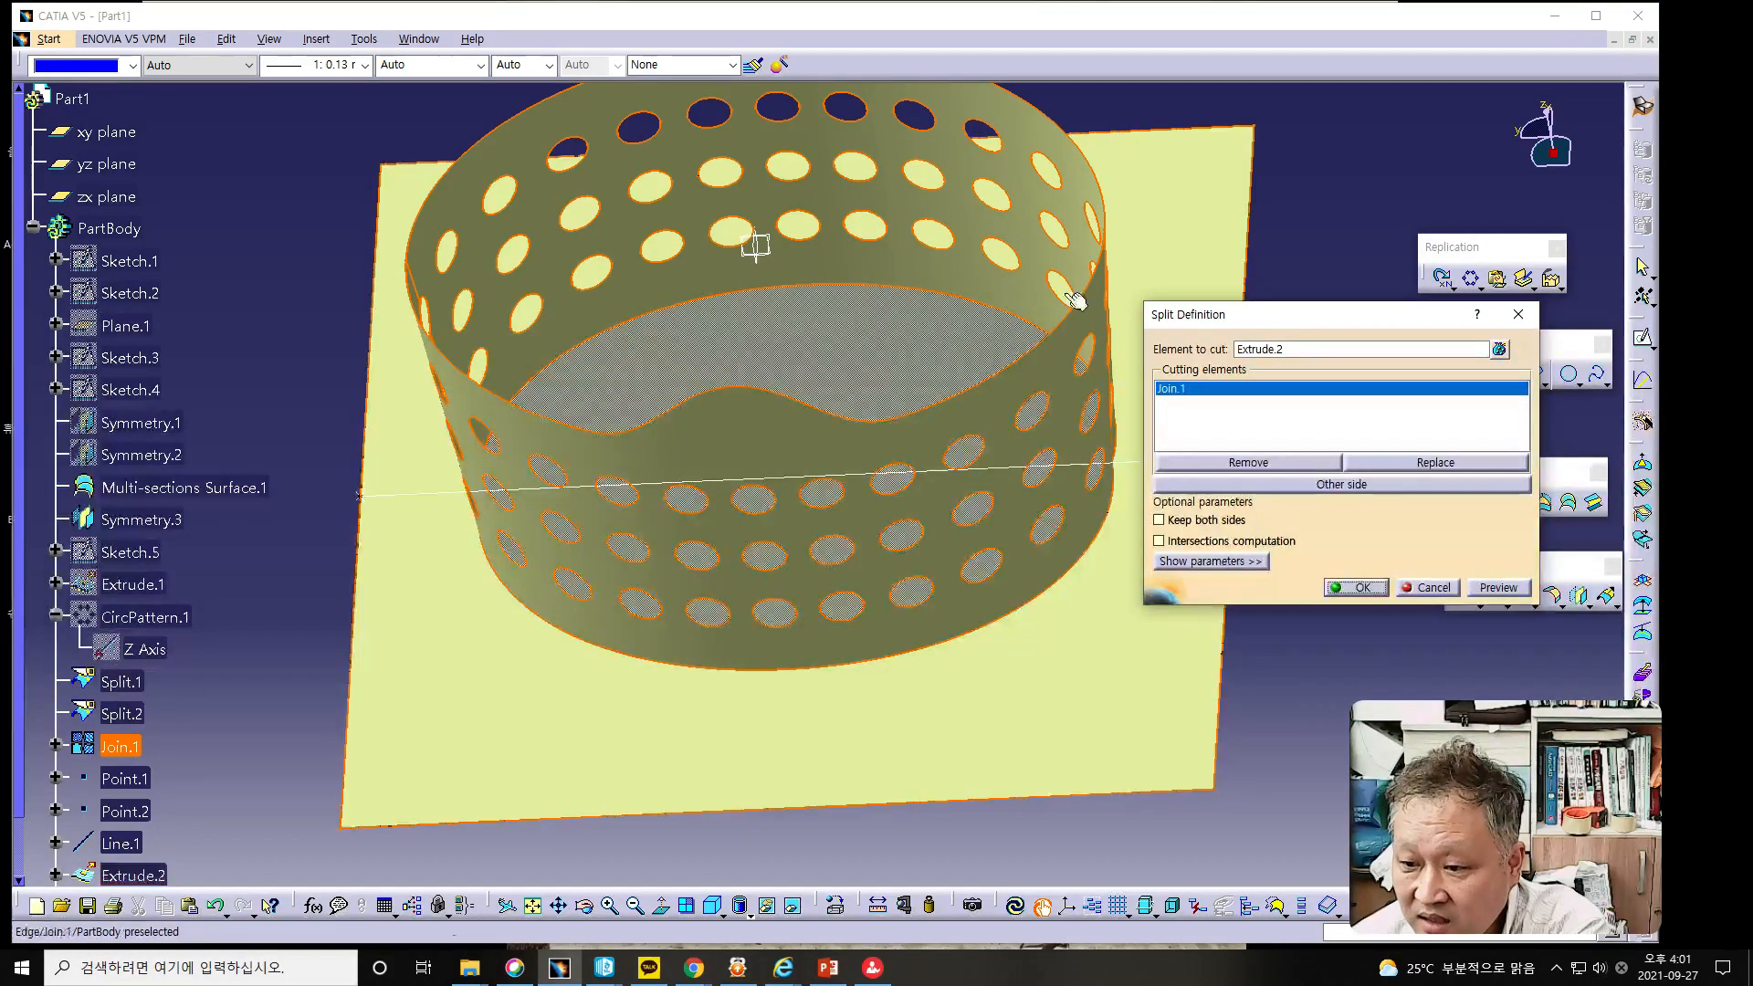
click(1356, 588)
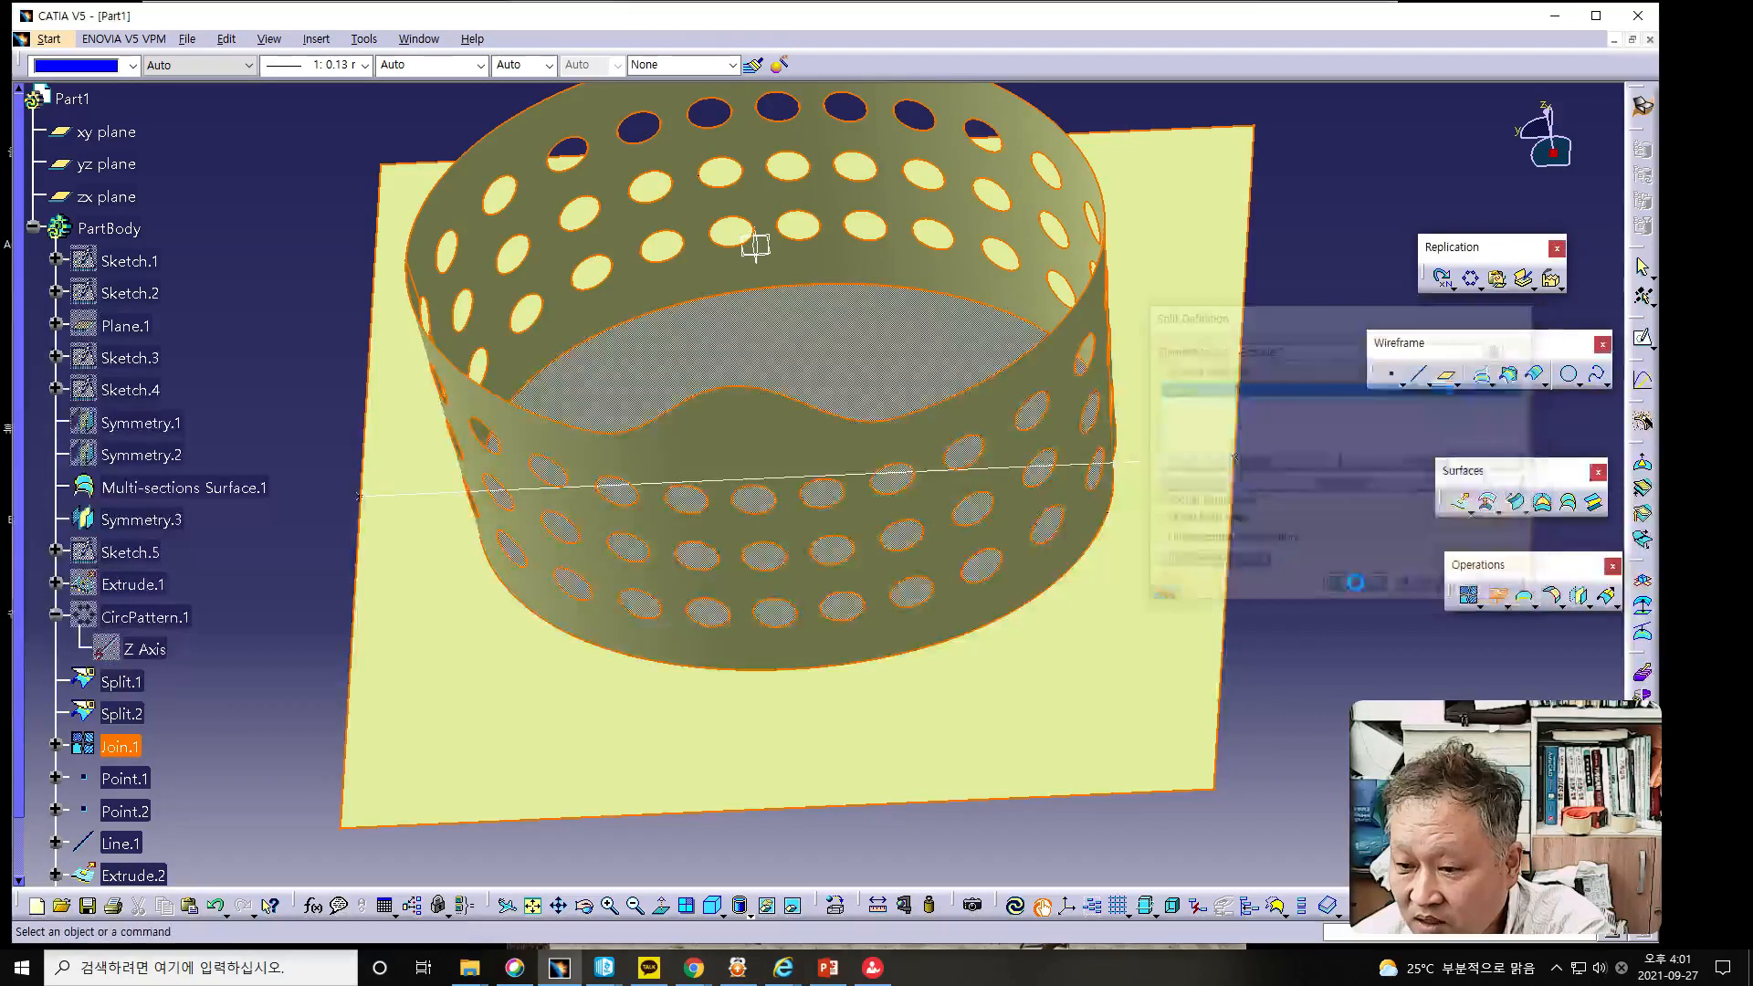
middle_drag(1045, 751, 1017, 712)
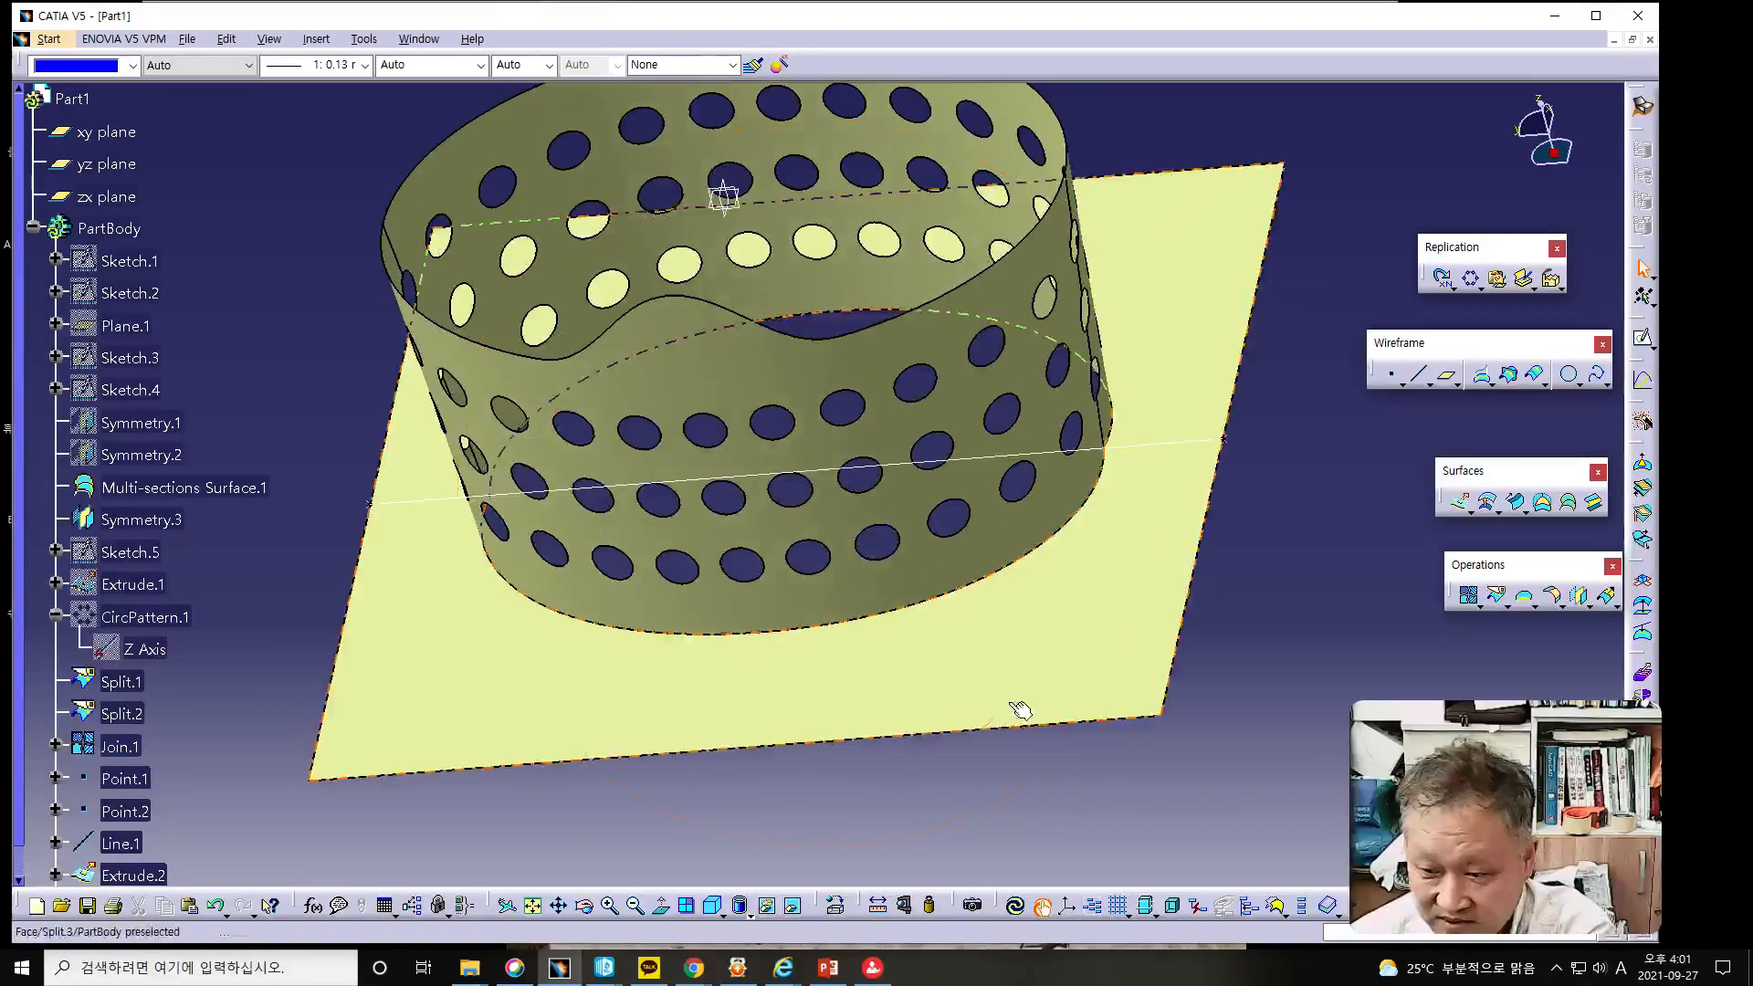
click(217, 906)
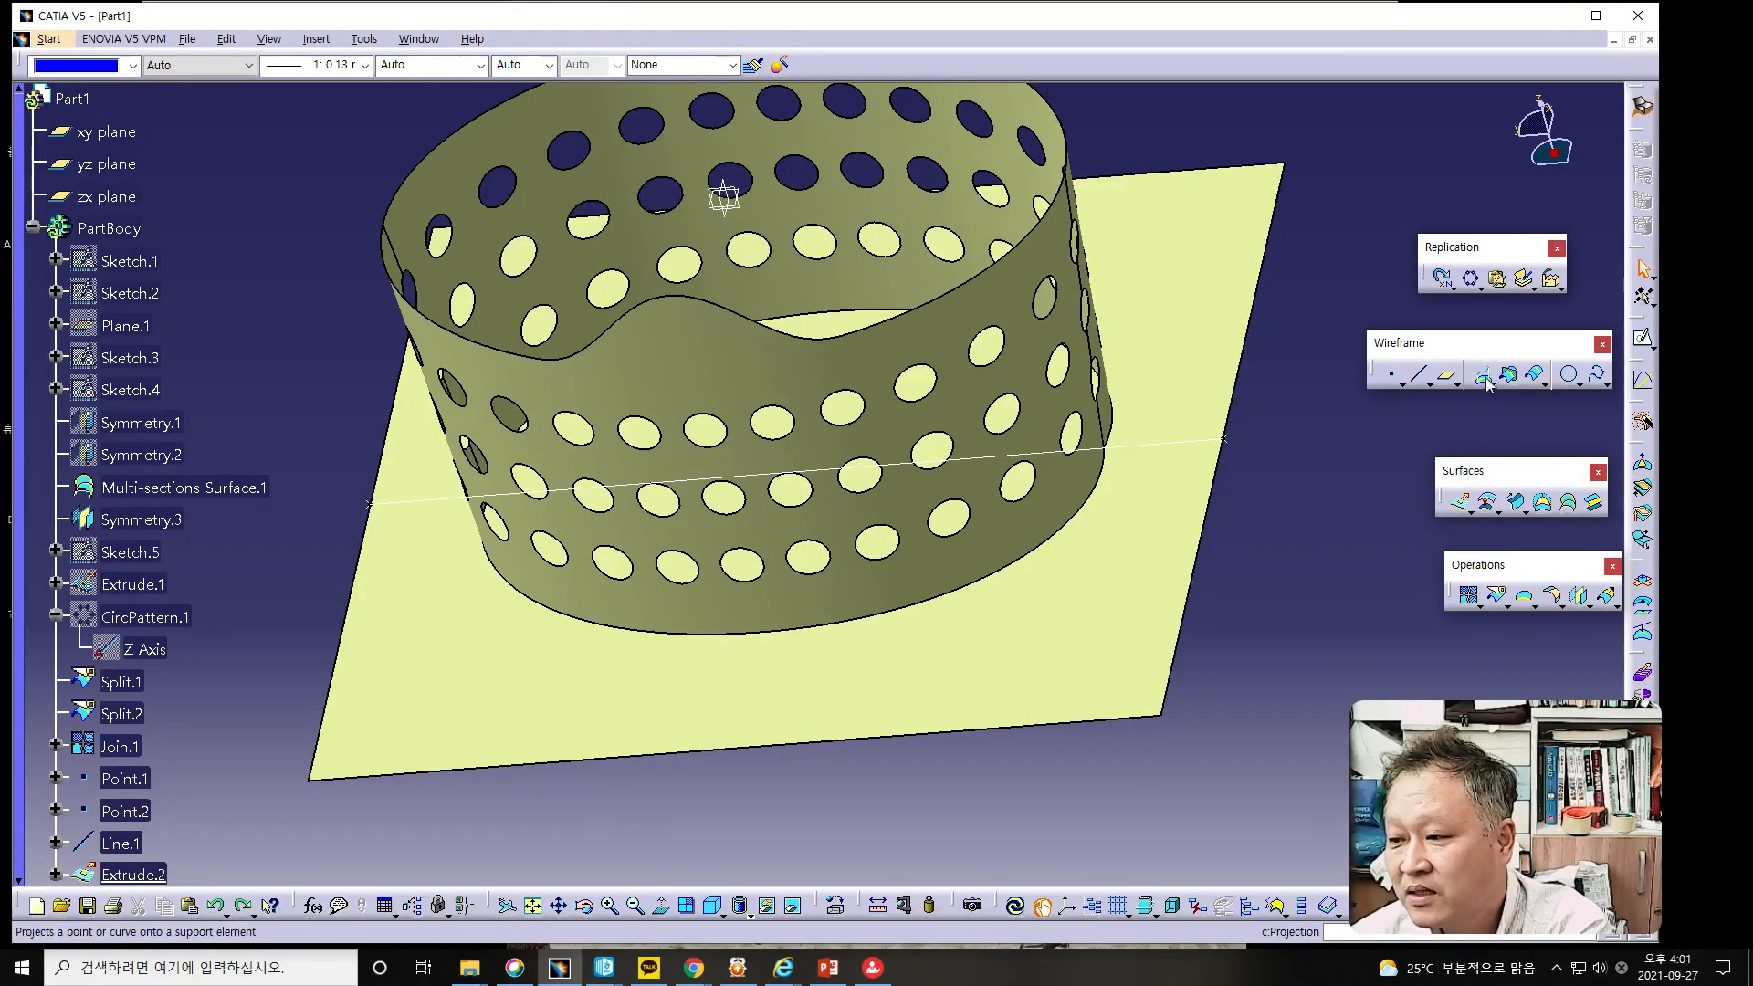
Split Extrude.2 using Join.1 as the cutting element, switching sides to keep the area inside the wall.
click(1496, 594)
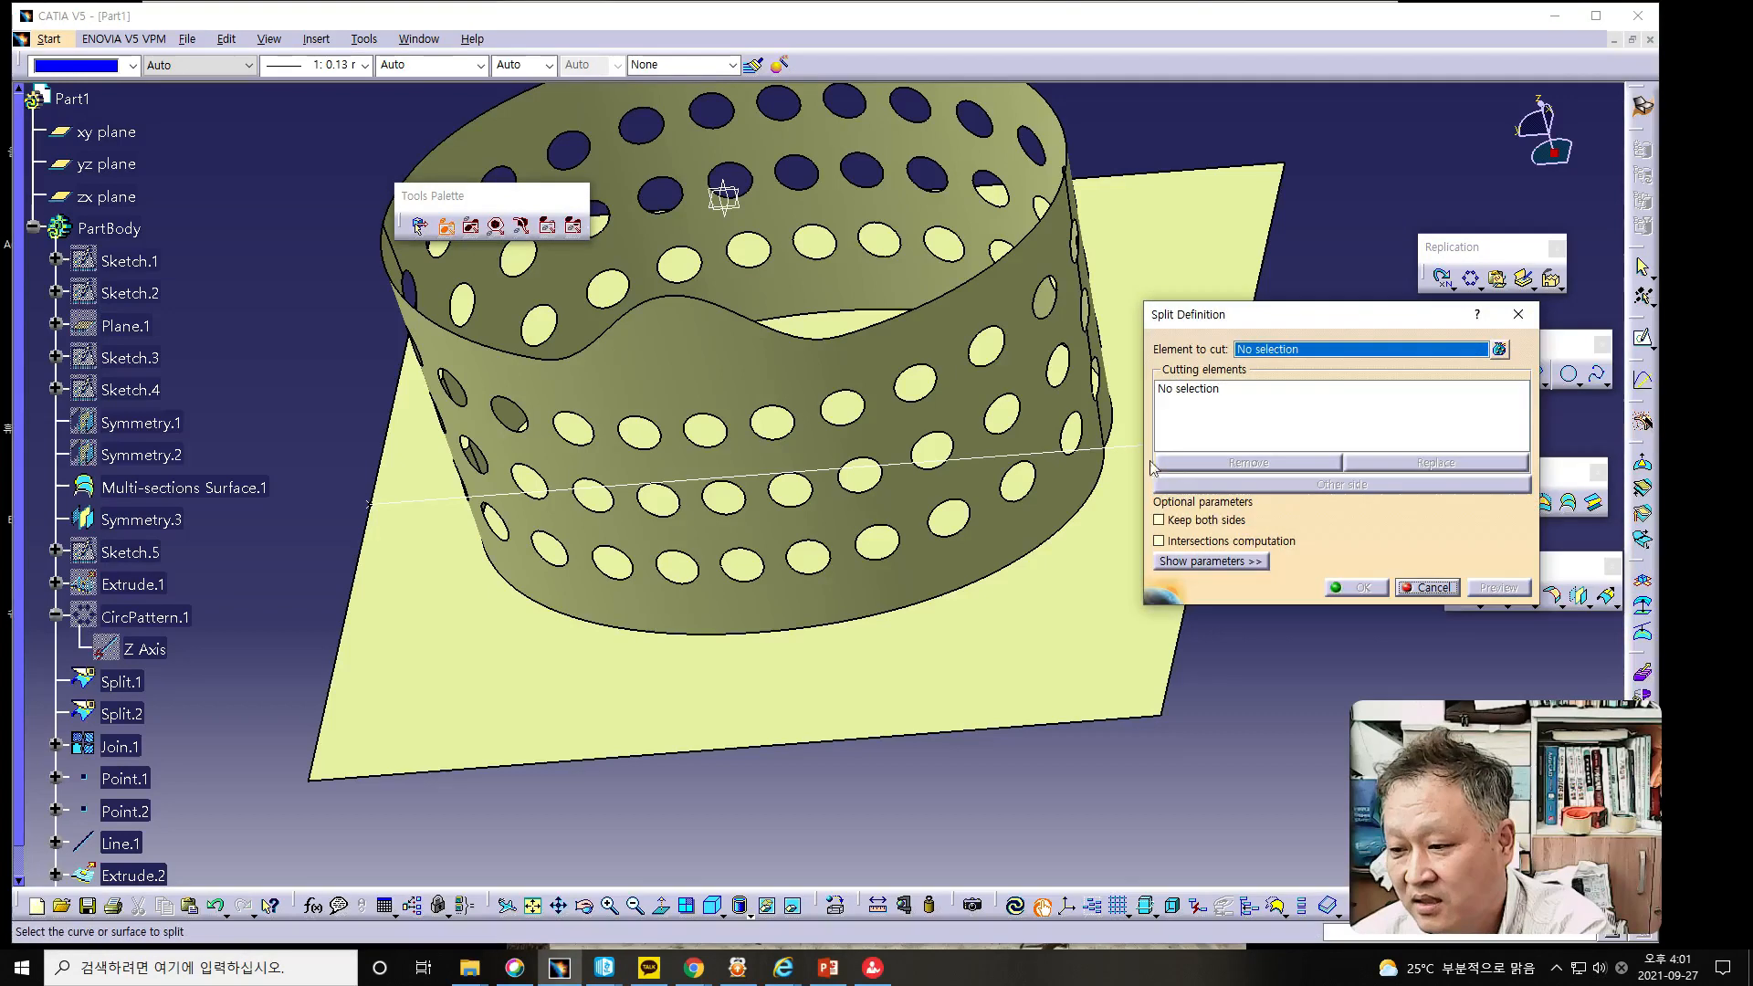
click(1076, 602)
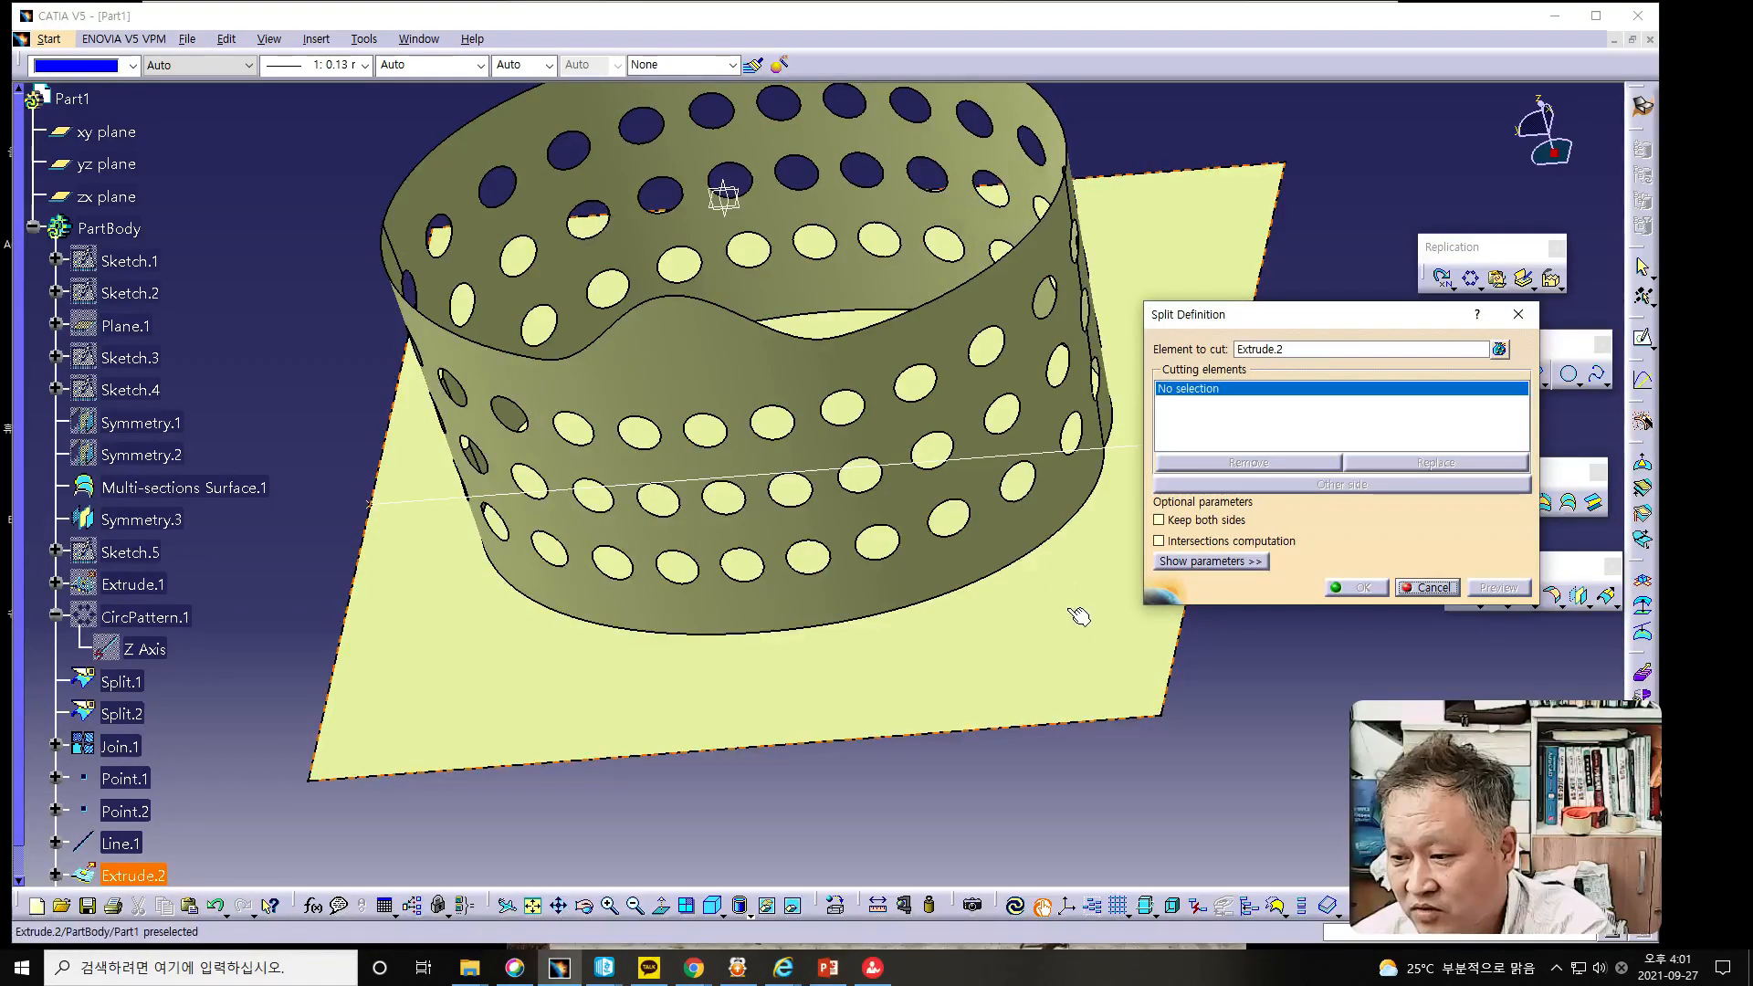
click(949, 343)
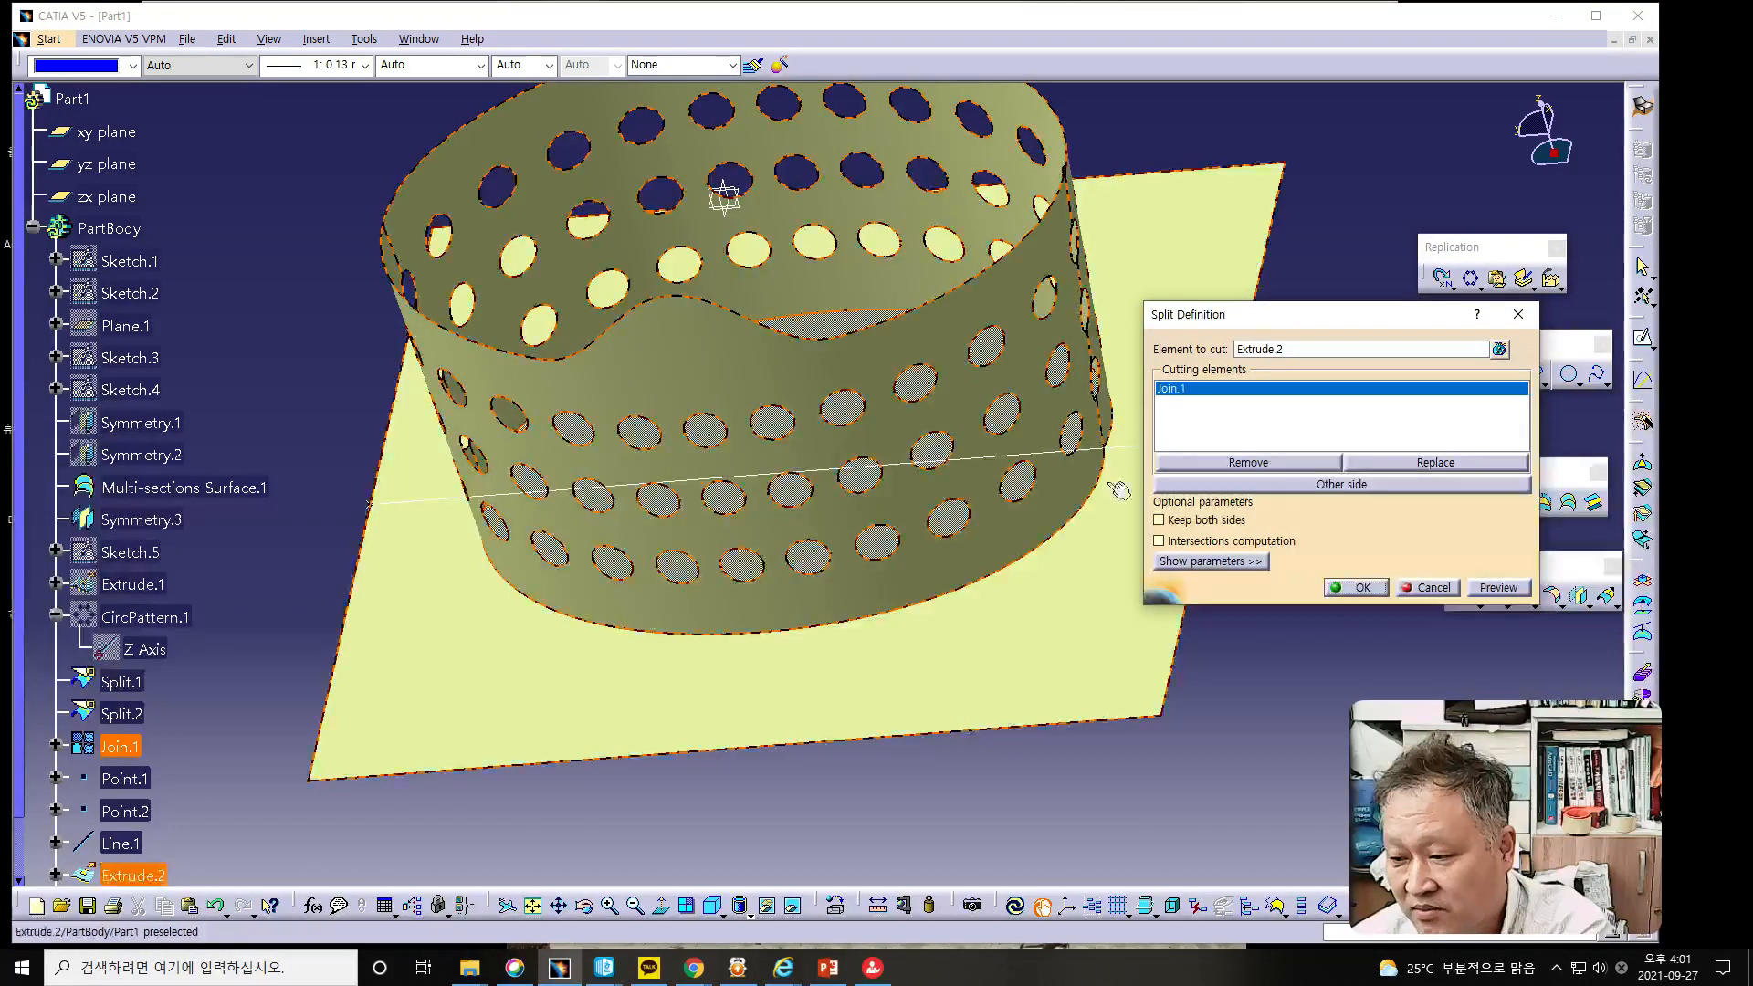
click(1313, 486)
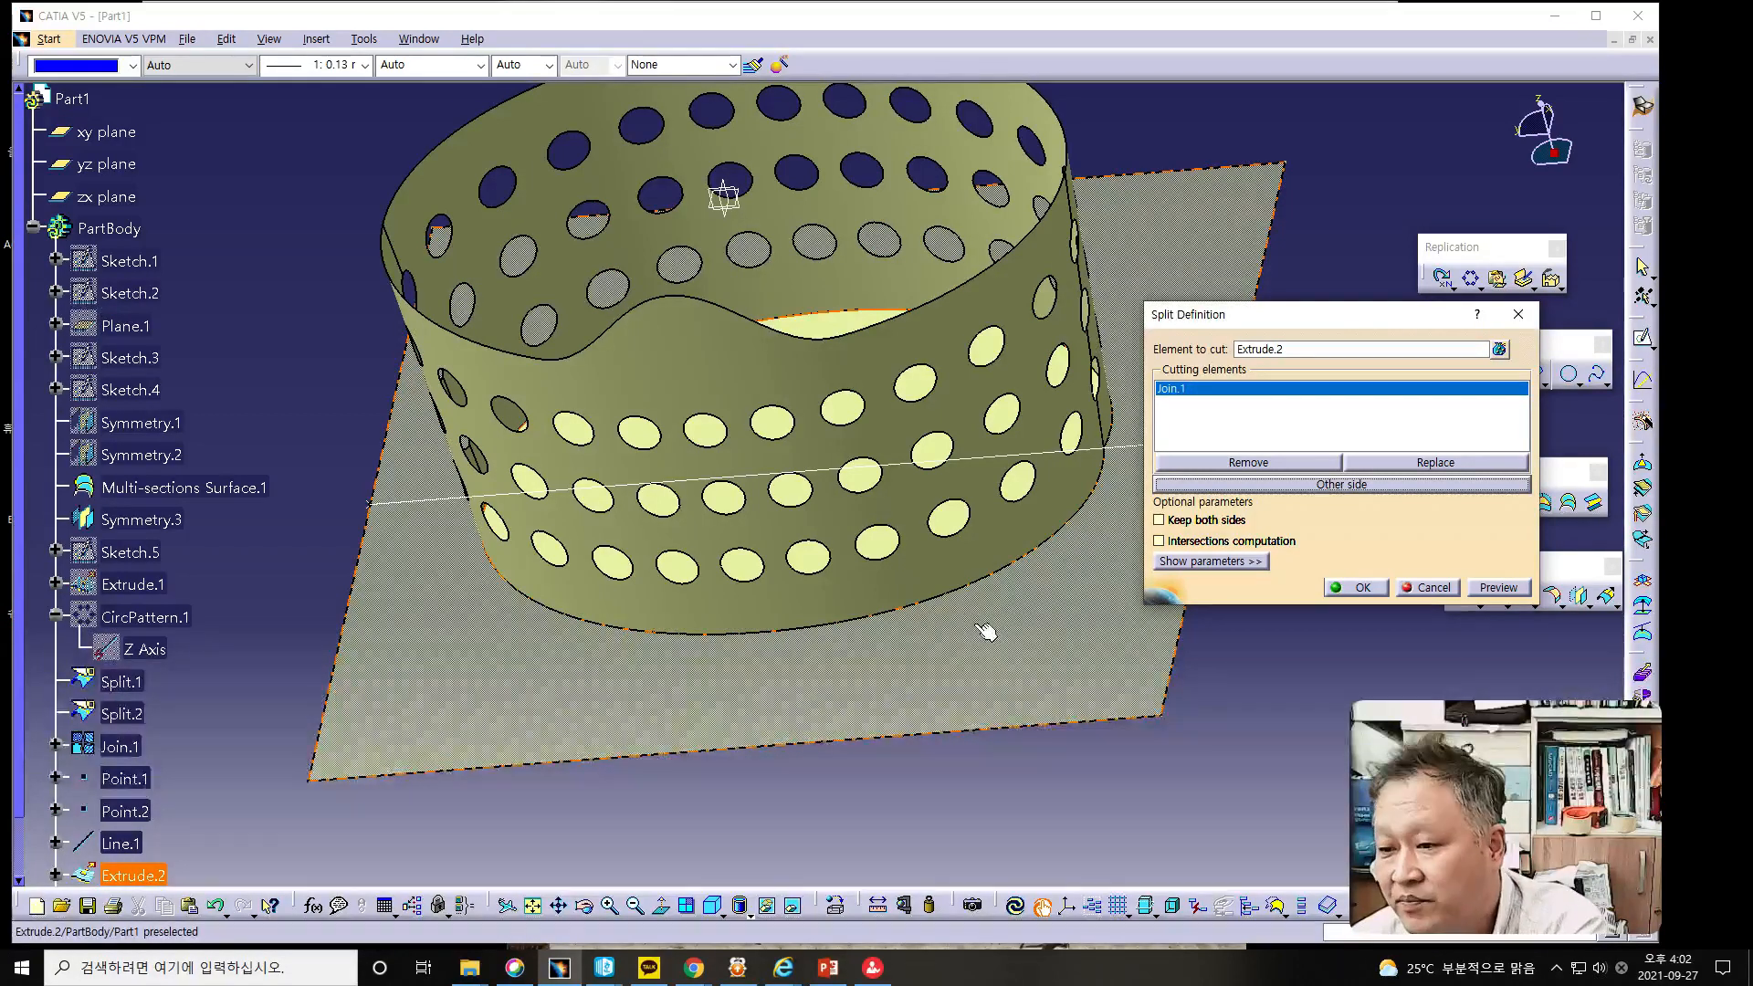
middle_drag(1005, 626, 1009, 669)
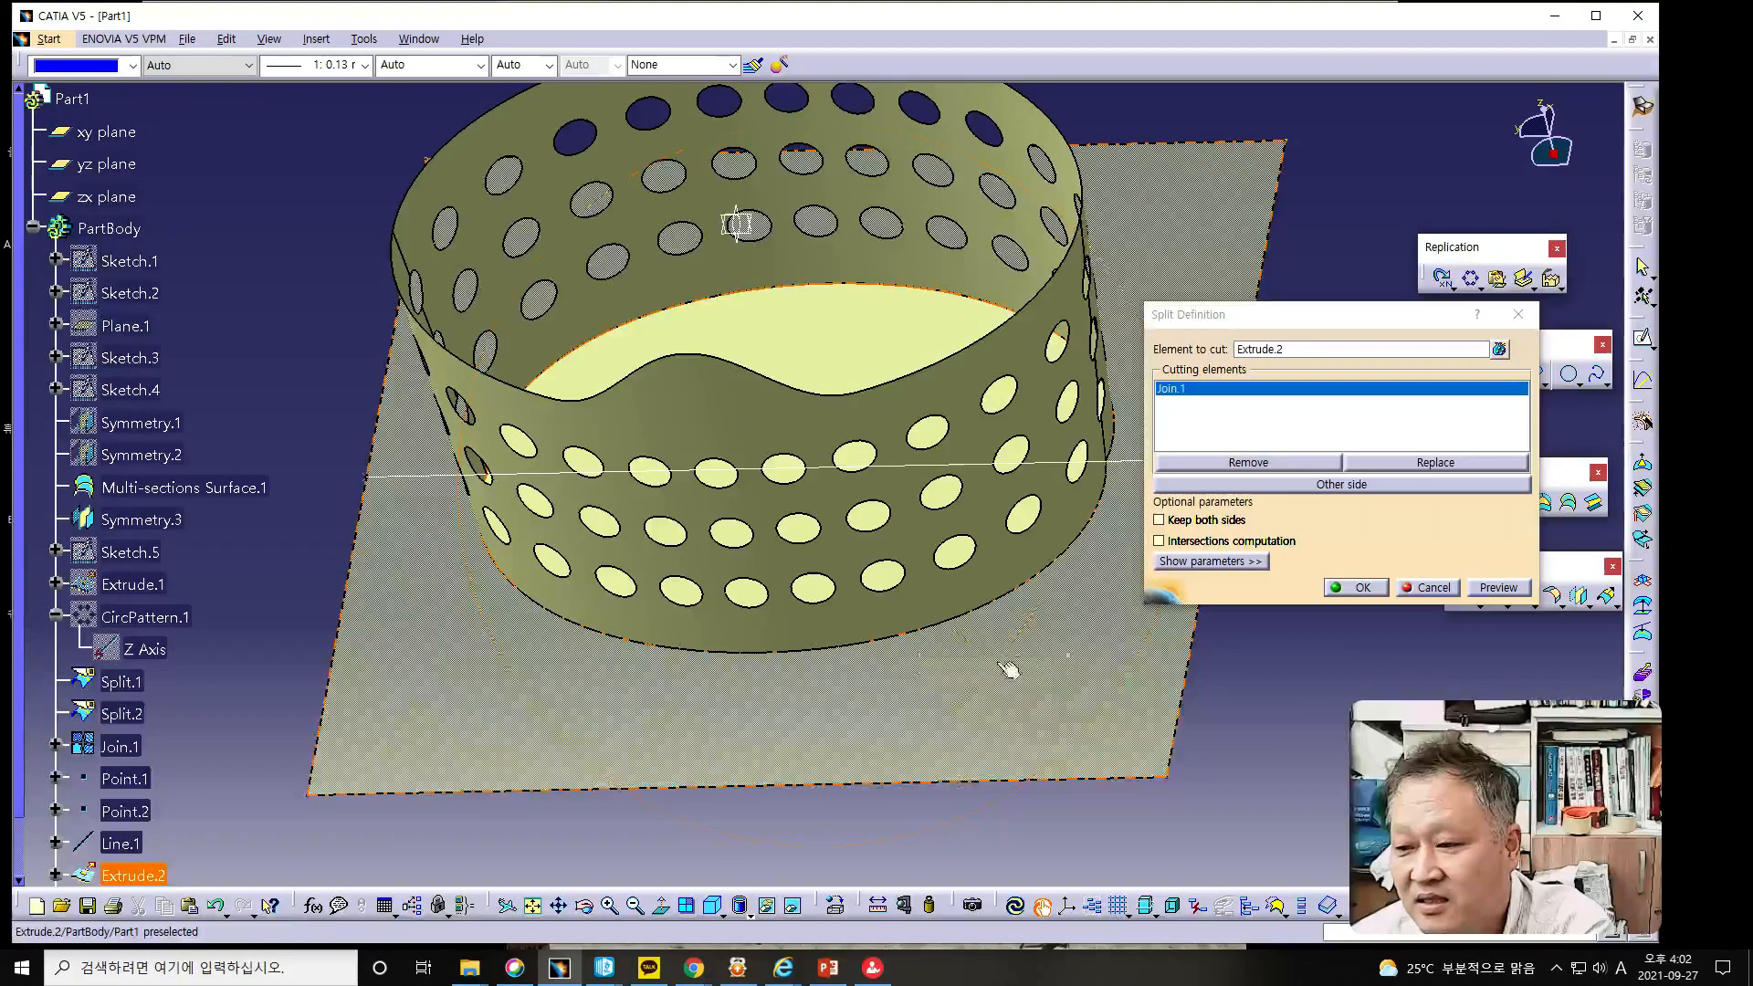
click(1359, 588)
middle_drag(1248, 612, 1137, 633)
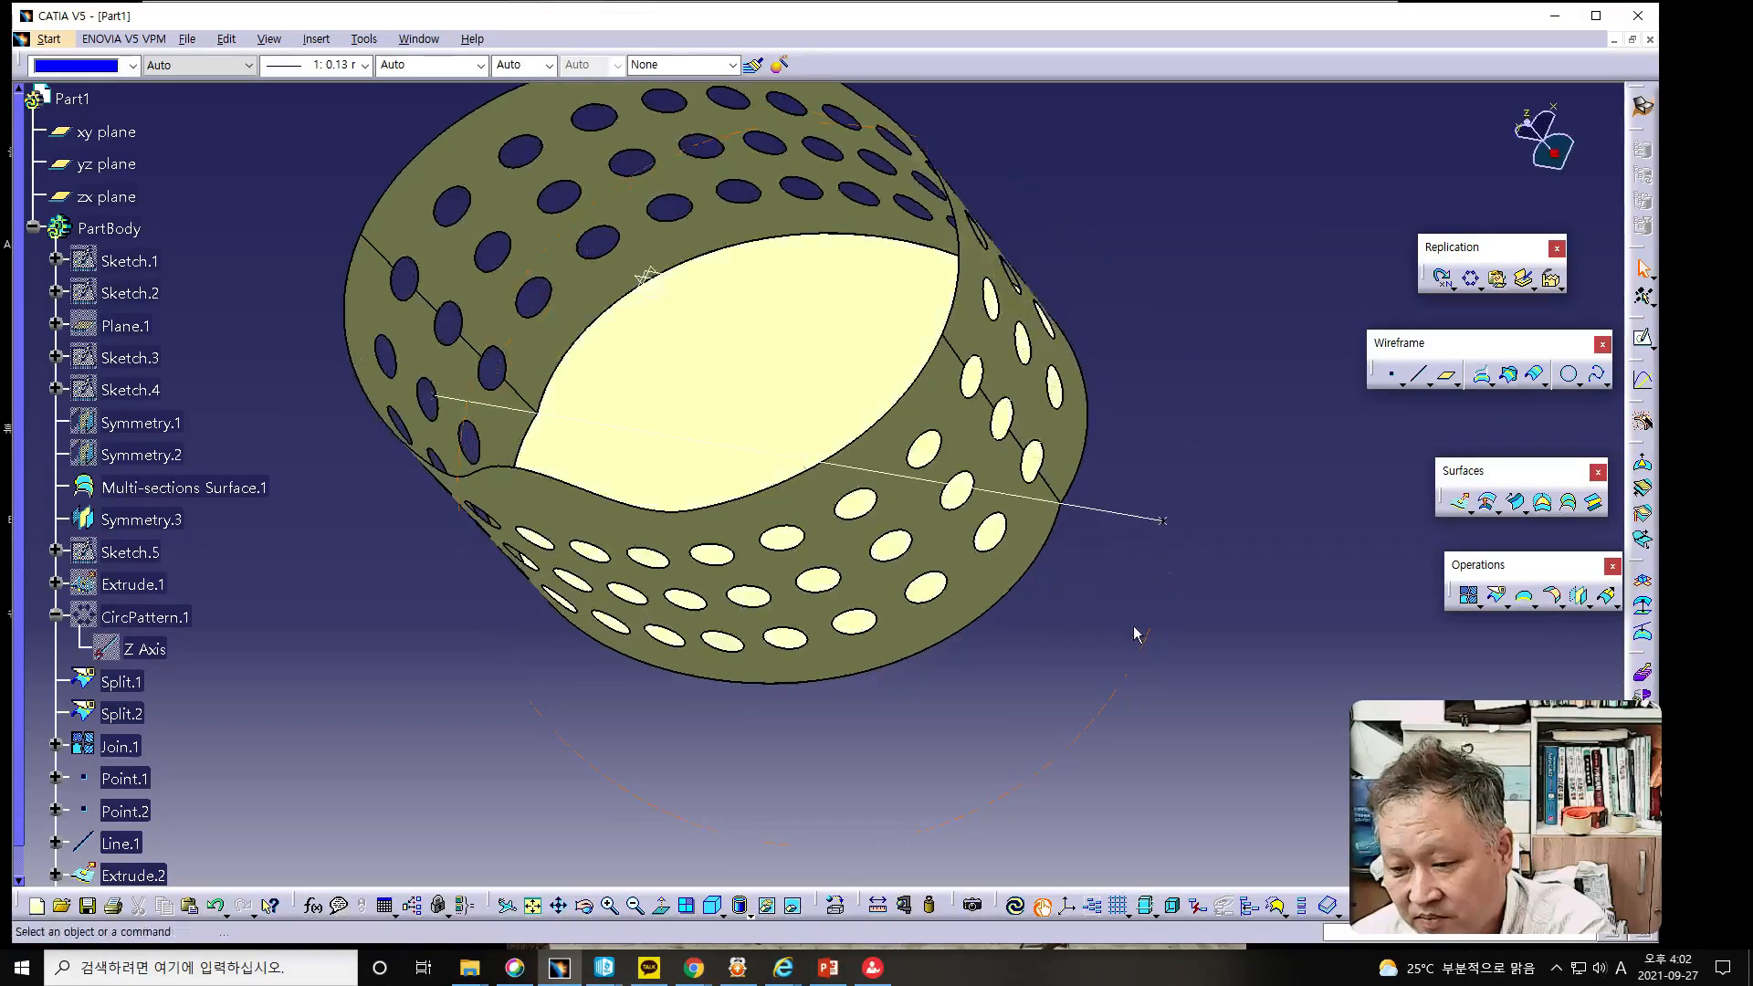
Undo the split of the base surface and the extrusion of Line.1.
click(215, 907)
click(214, 910)
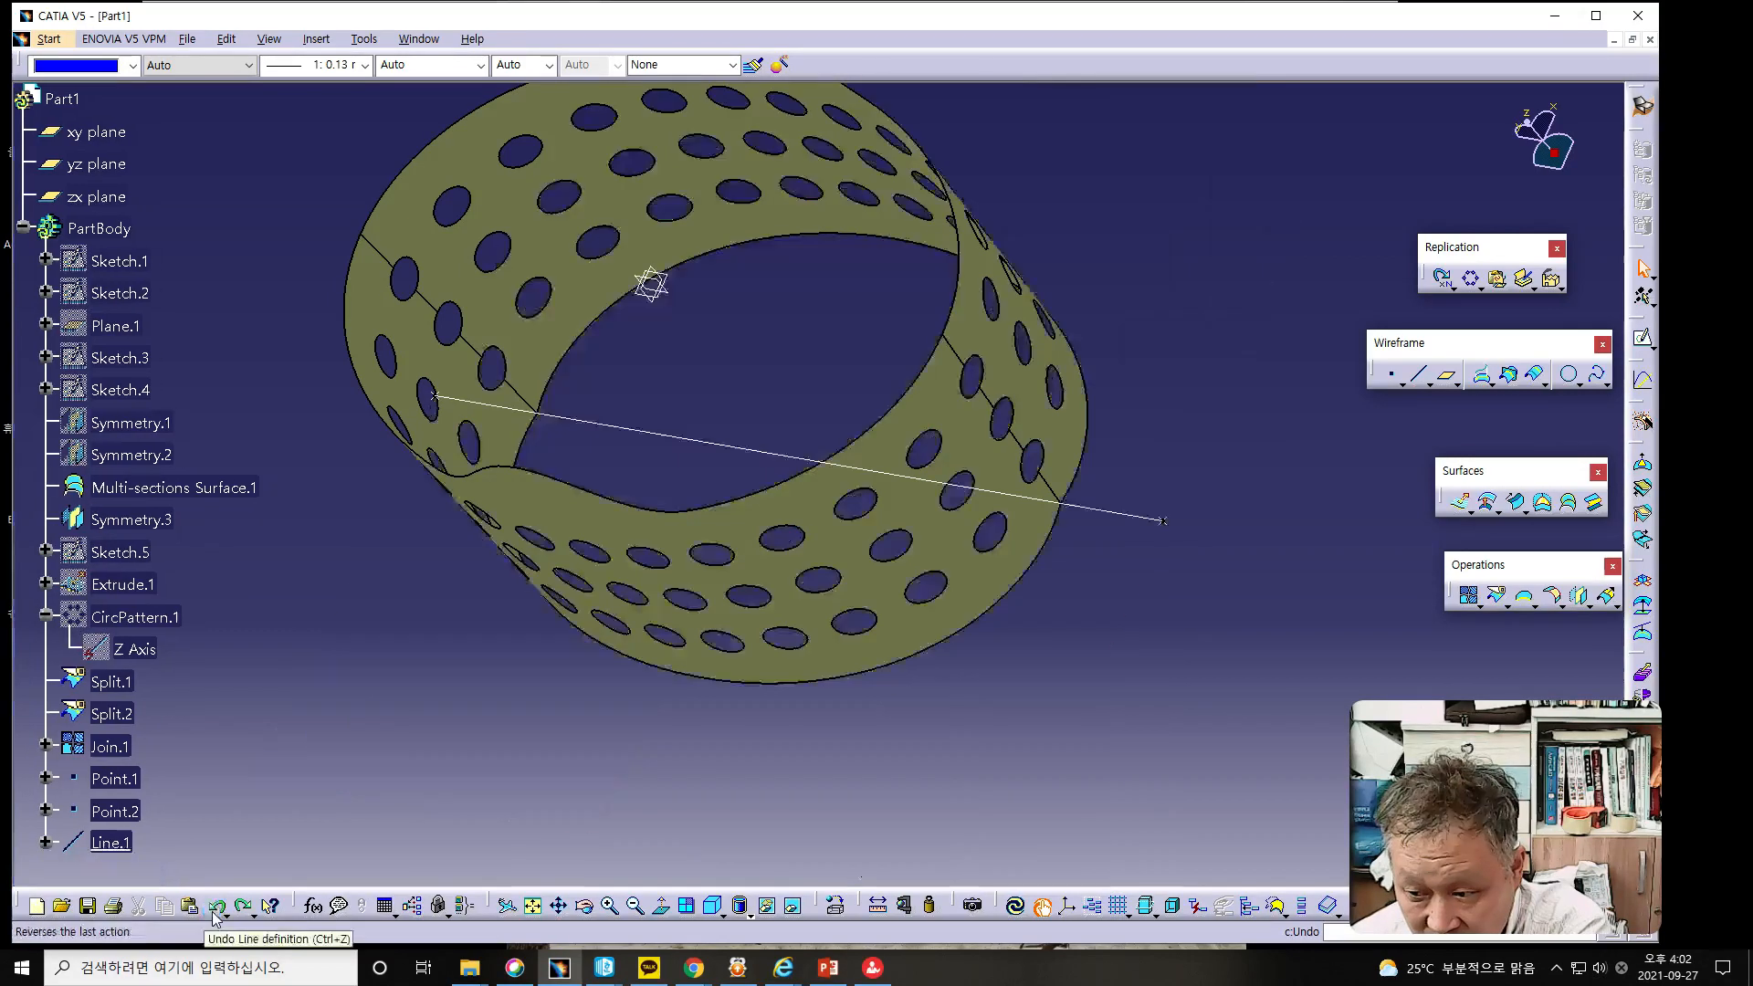
Create a boundary curve with point continuity from the wall's lower edge on Join.1, without limits.
middle_drag(1028, 647, 724, 688)
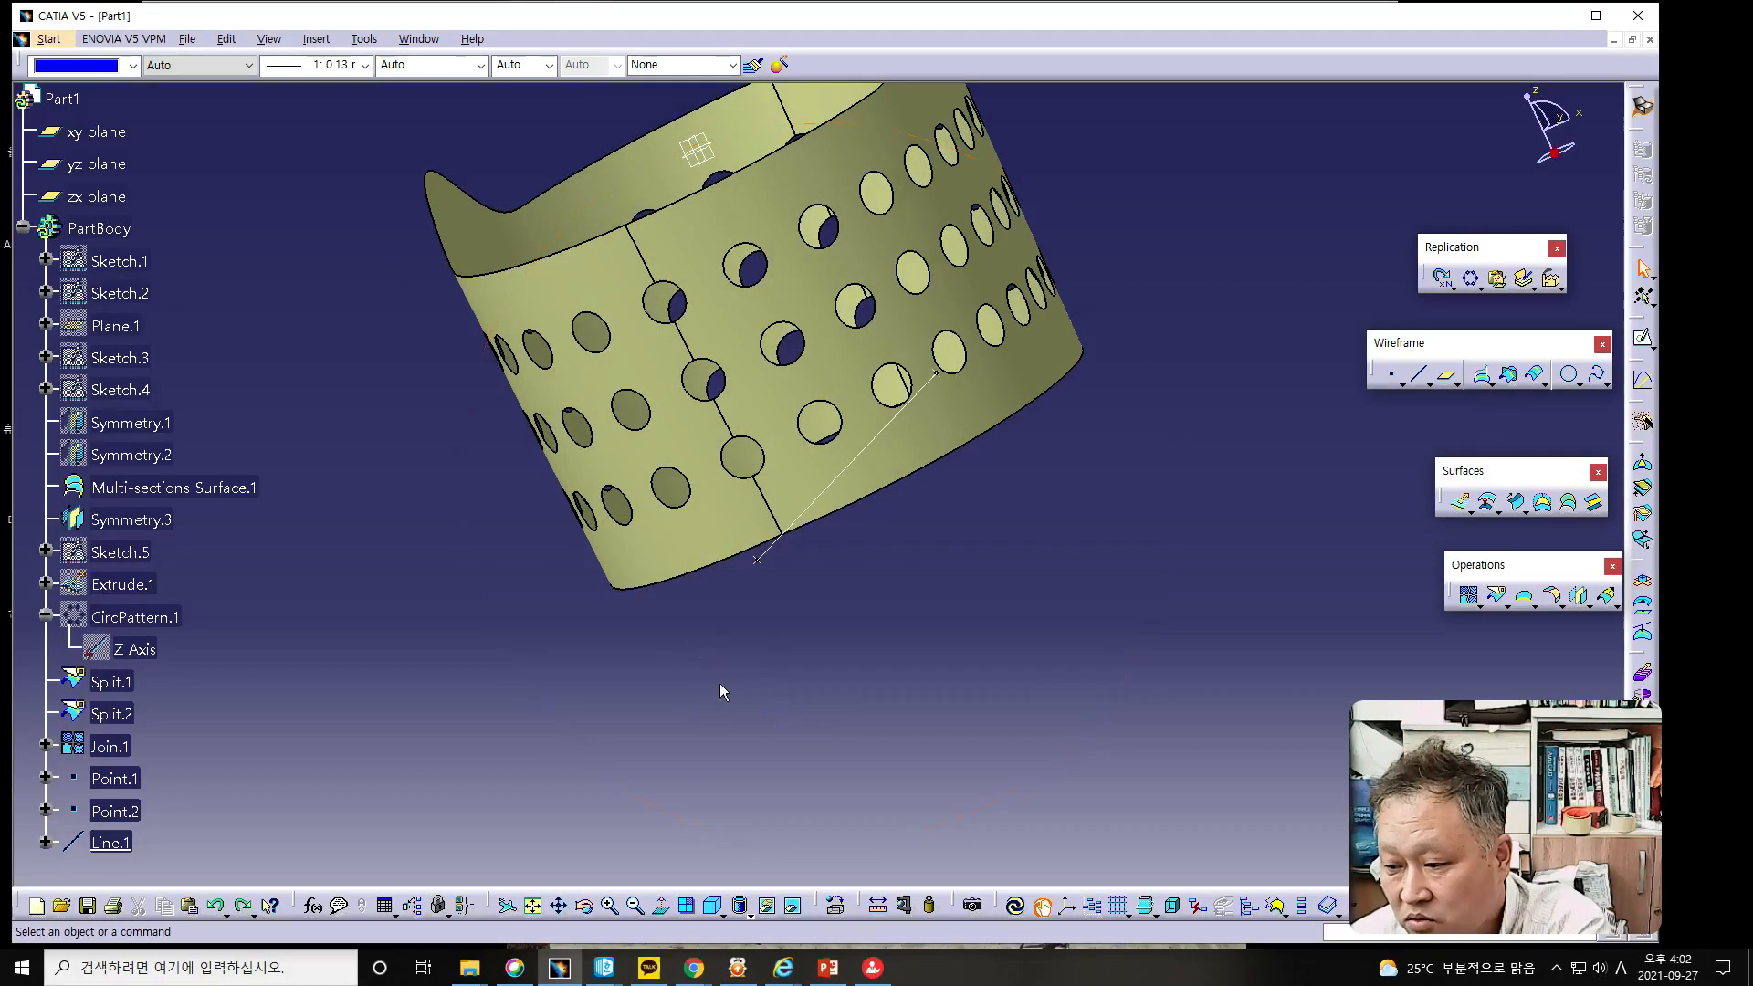
middle_drag(1087, 632, 999, 553)
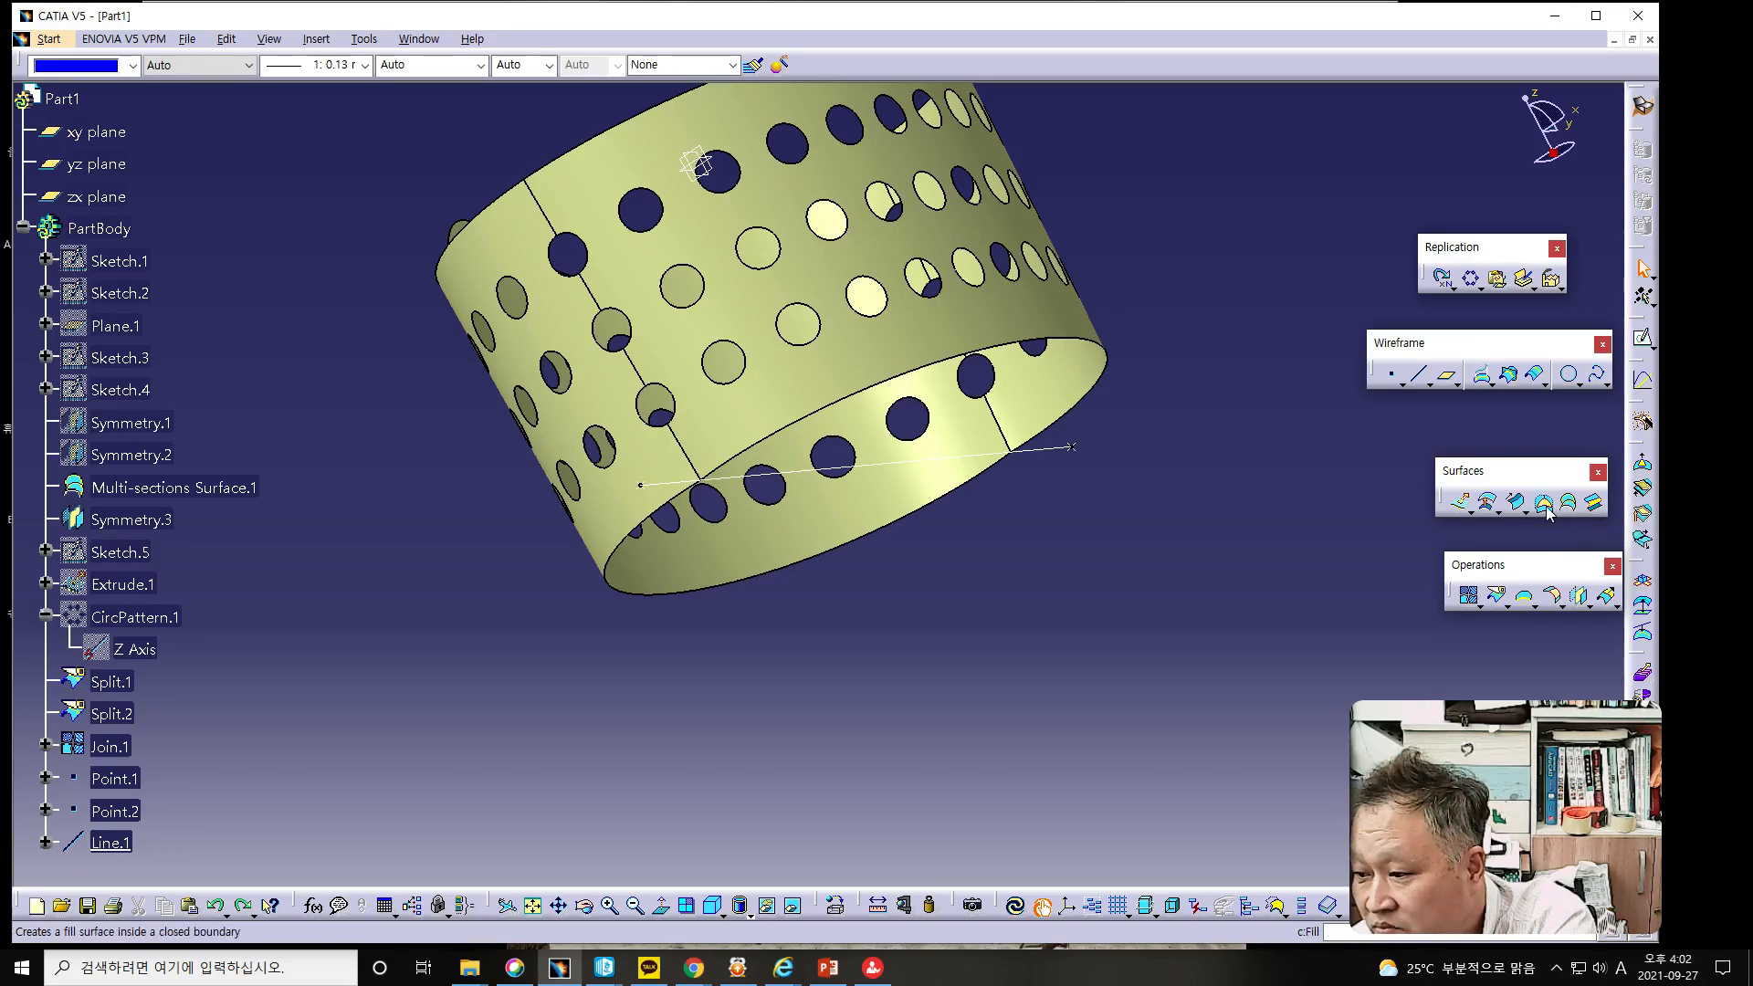
click(1525, 598)
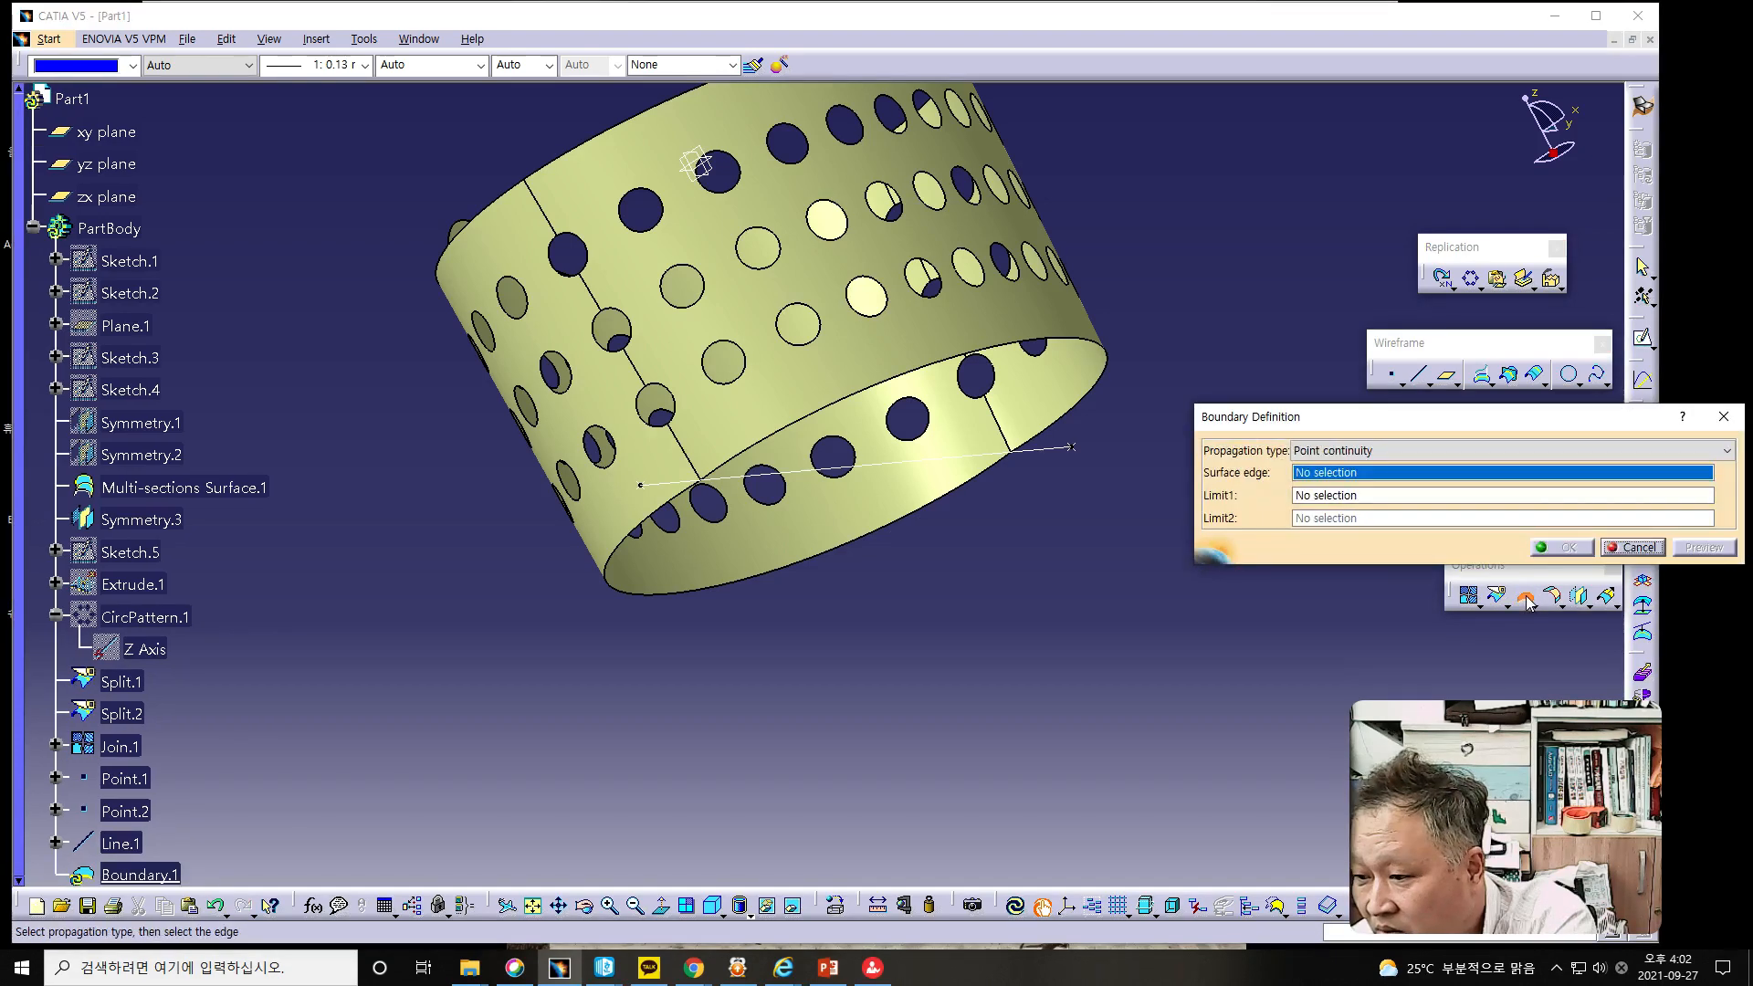
click(801, 414)
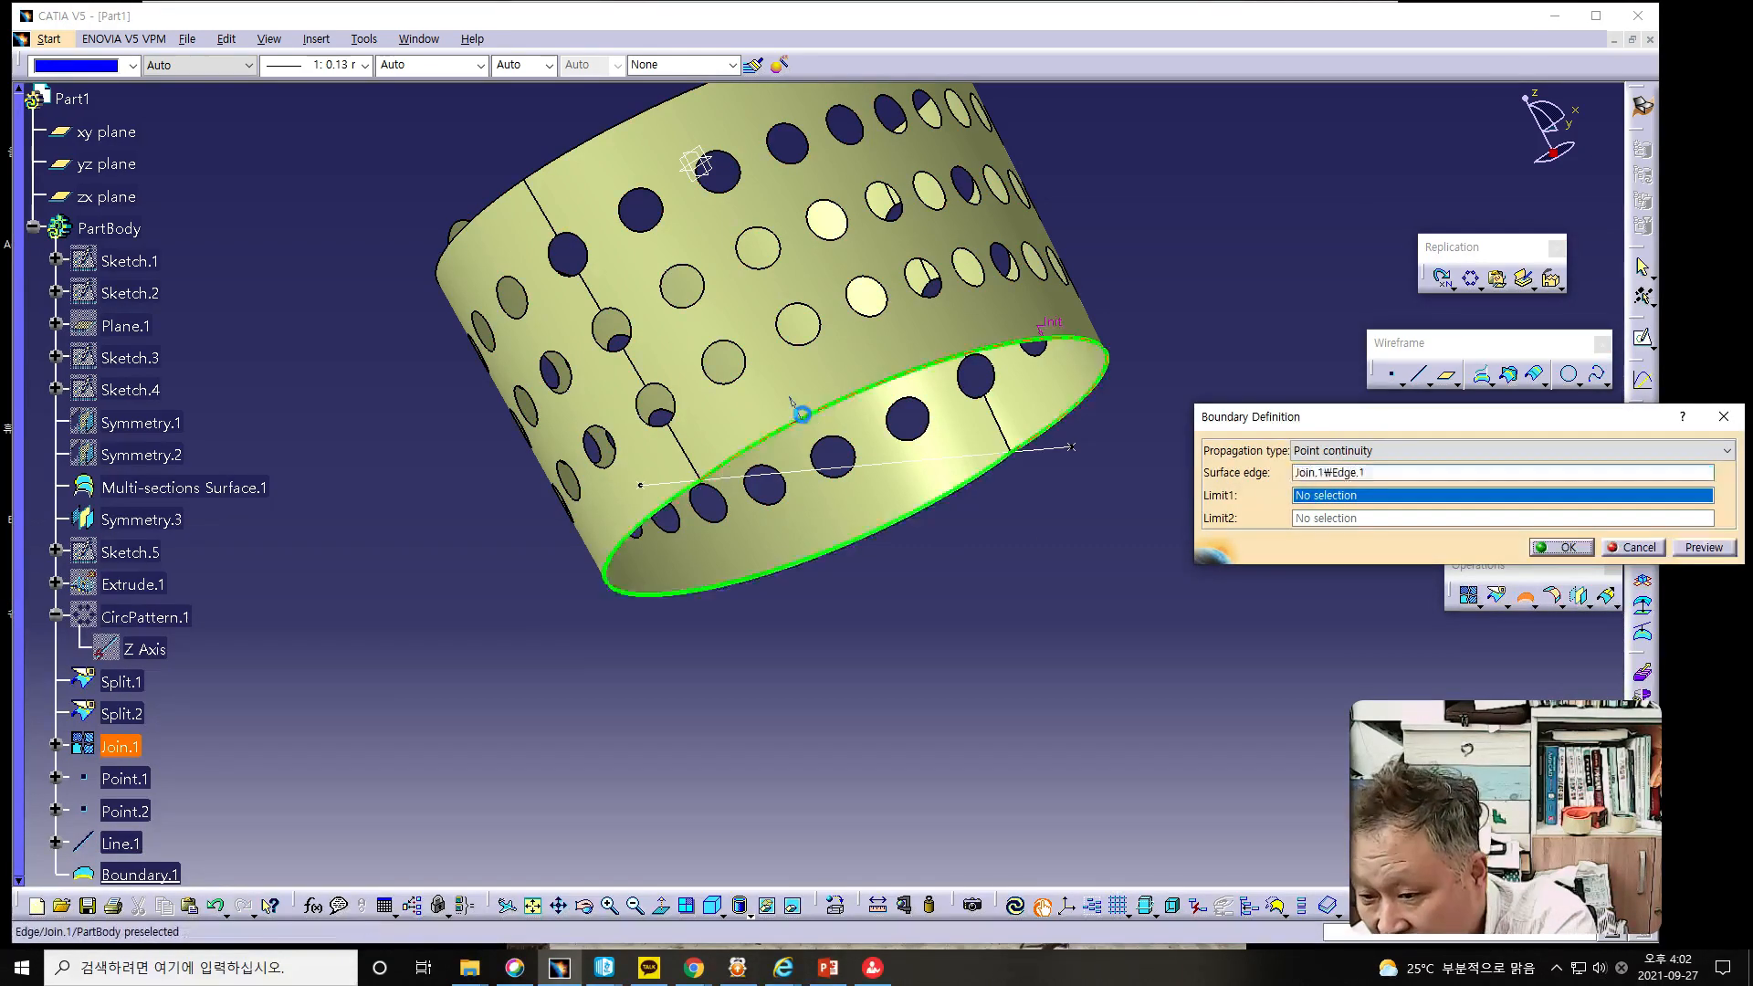
click(1543, 548)
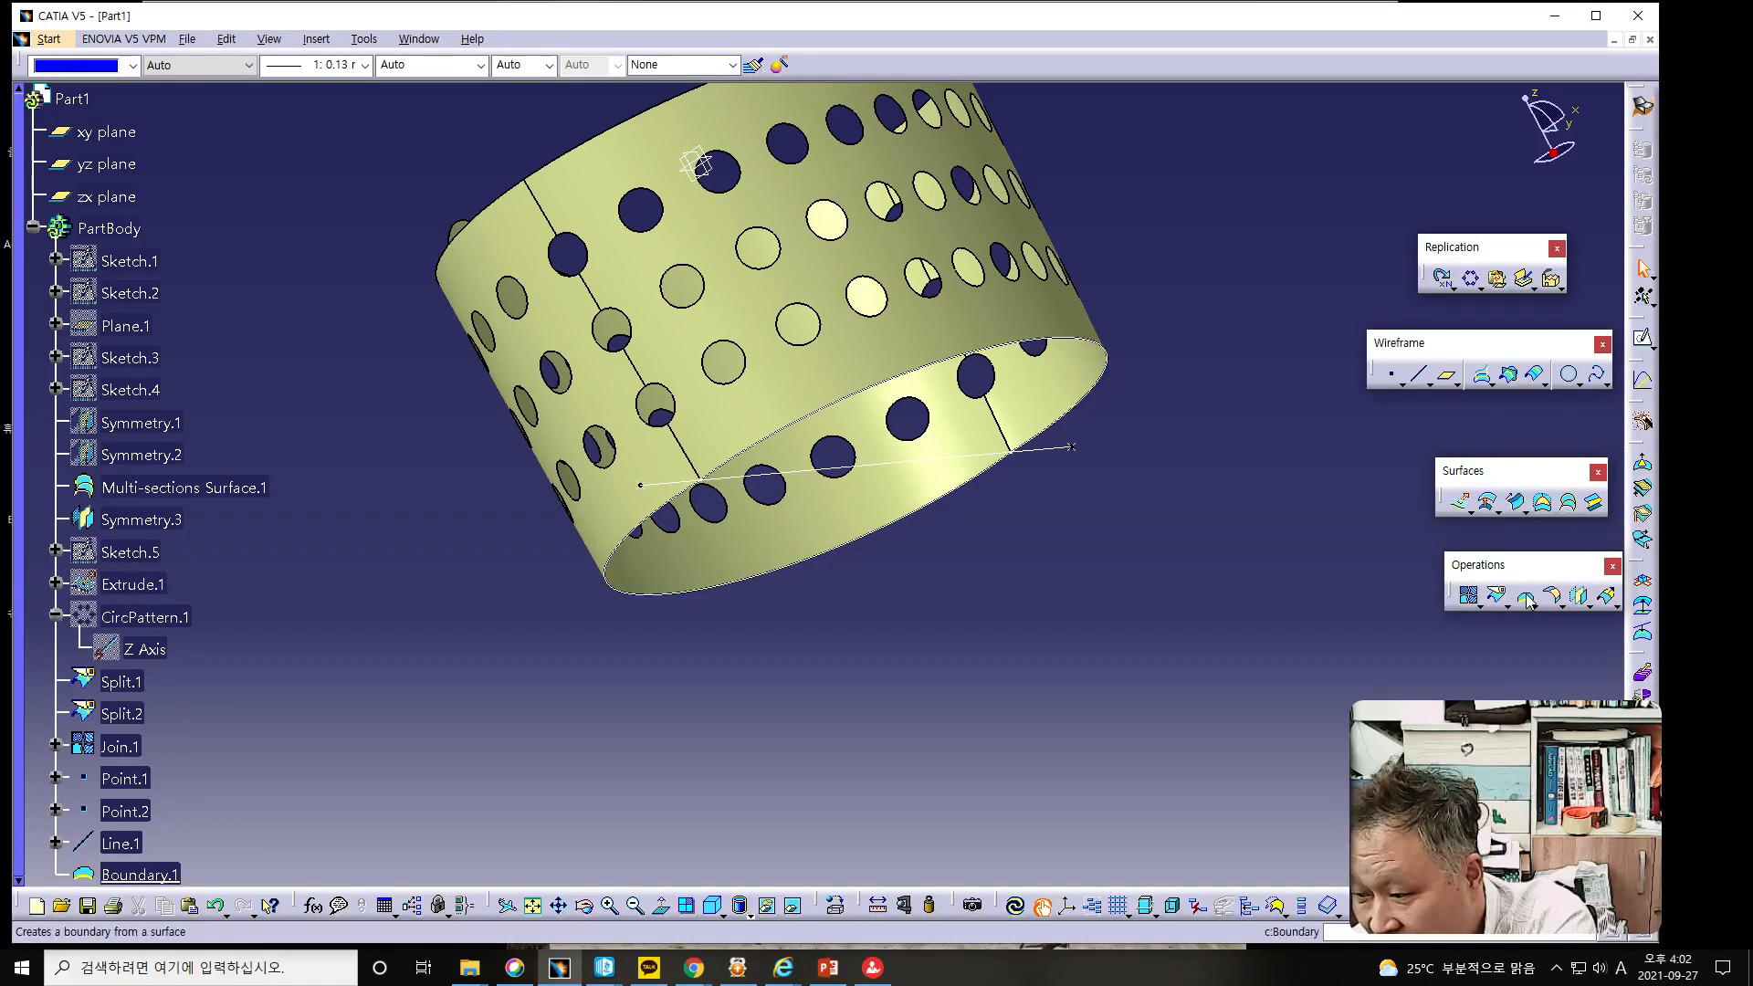
Try to close the base with a fill surface bounded by Boundary.1, and undo the fill.
click(1545, 505)
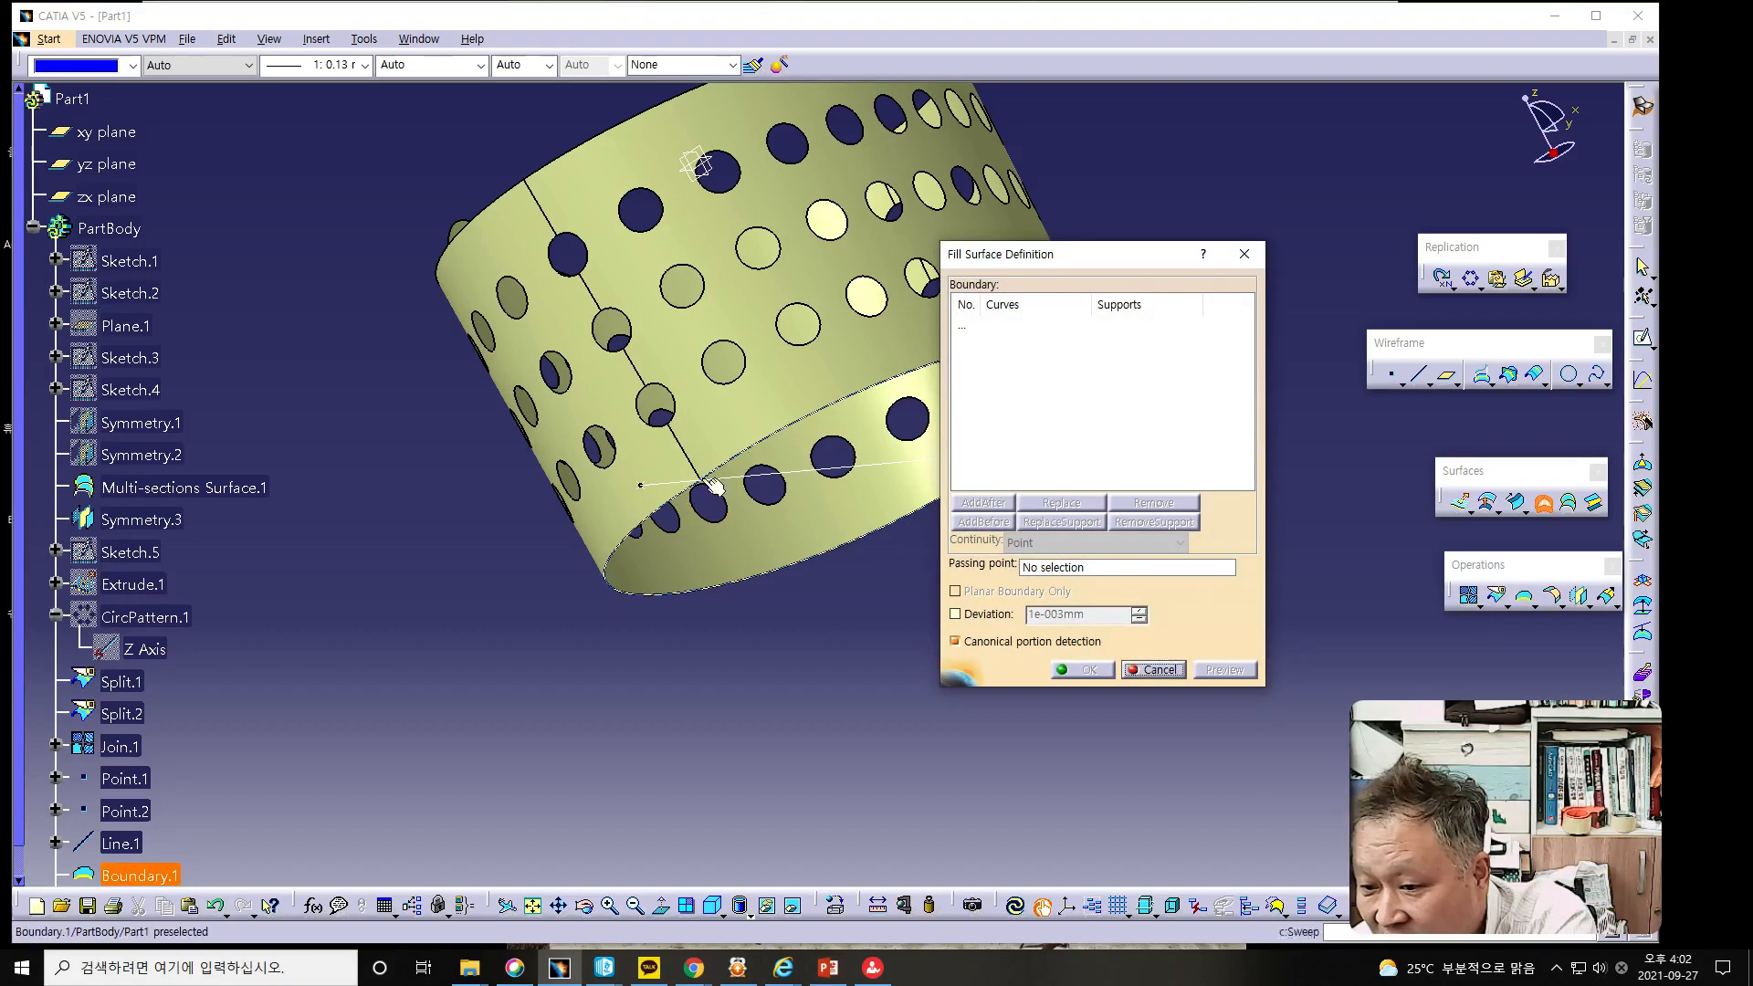
click(754, 456)
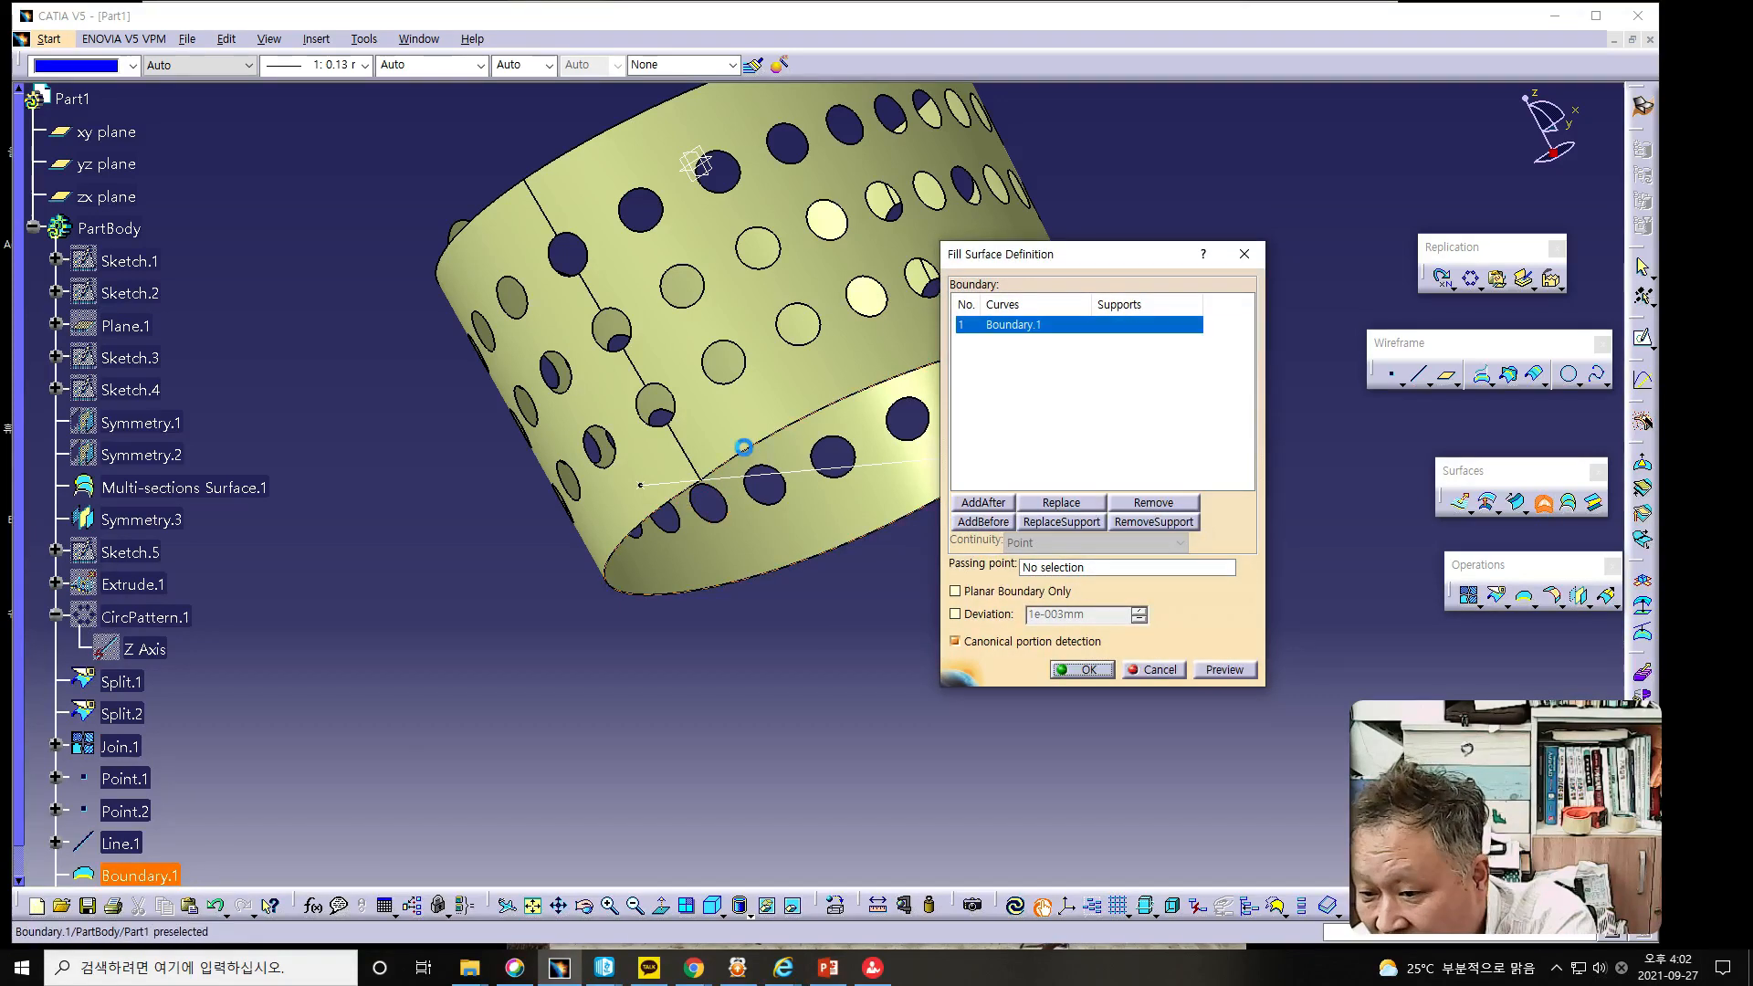
click(1079, 670)
middle_drag(848, 639, 1005, 646)
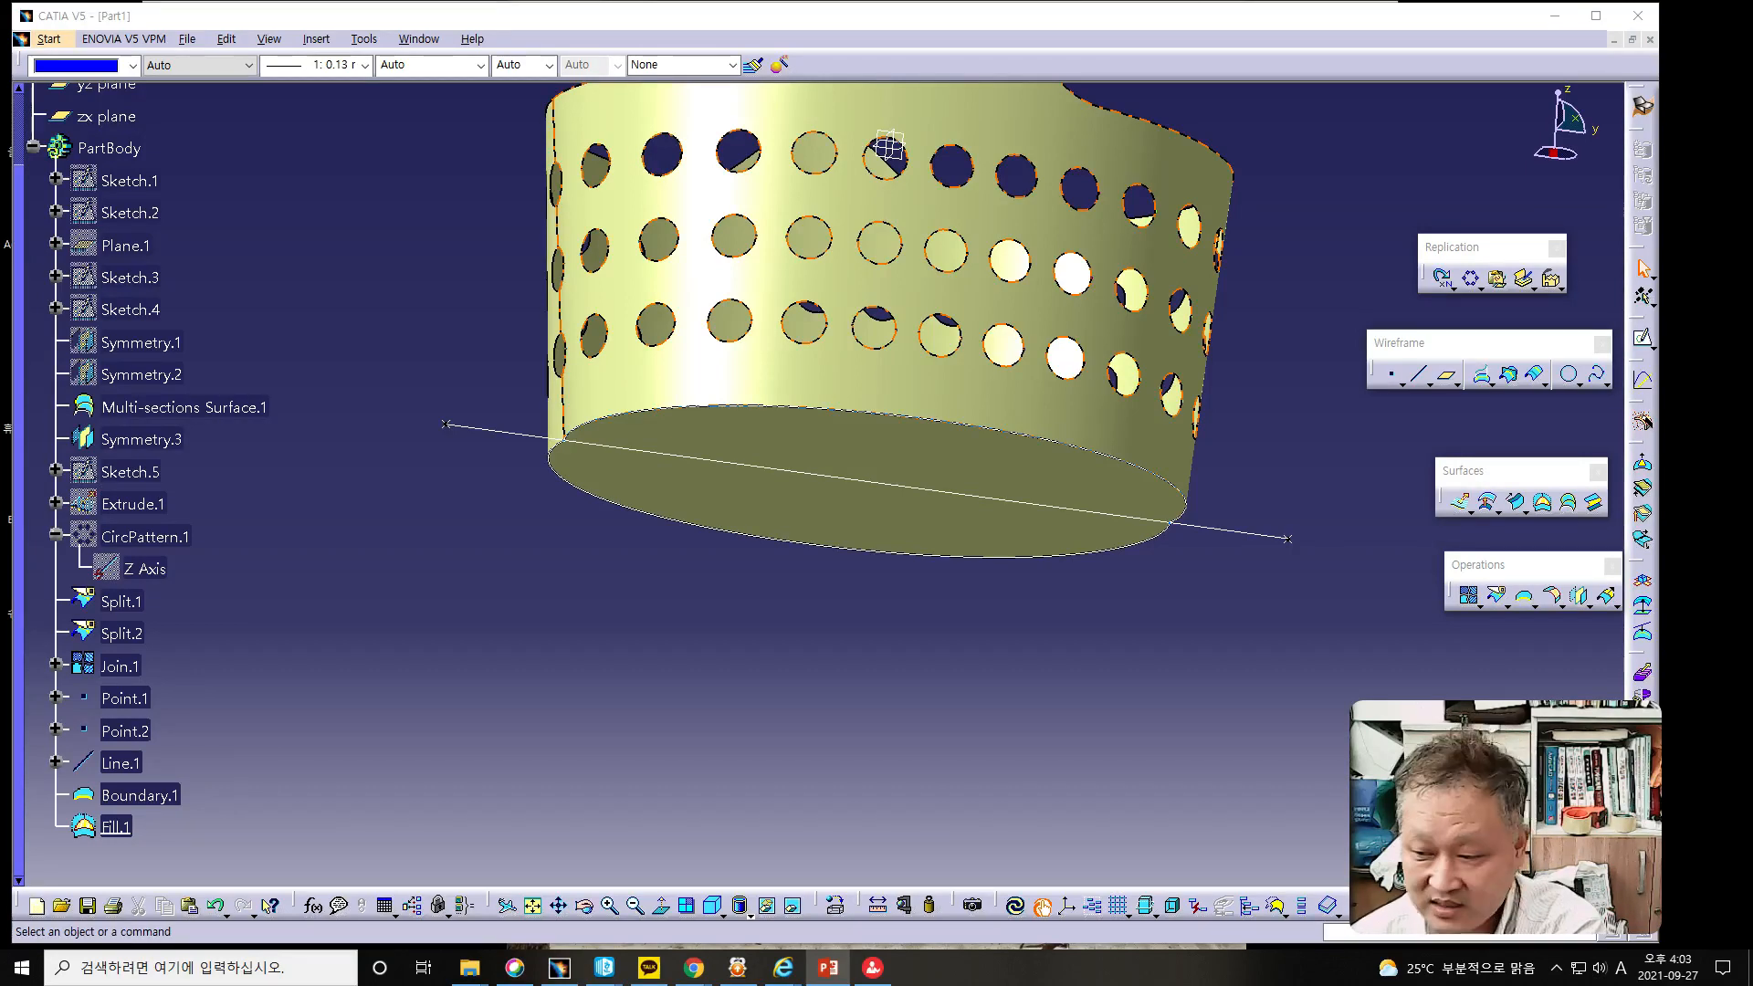
middle_drag(607, 599, 529, 737)
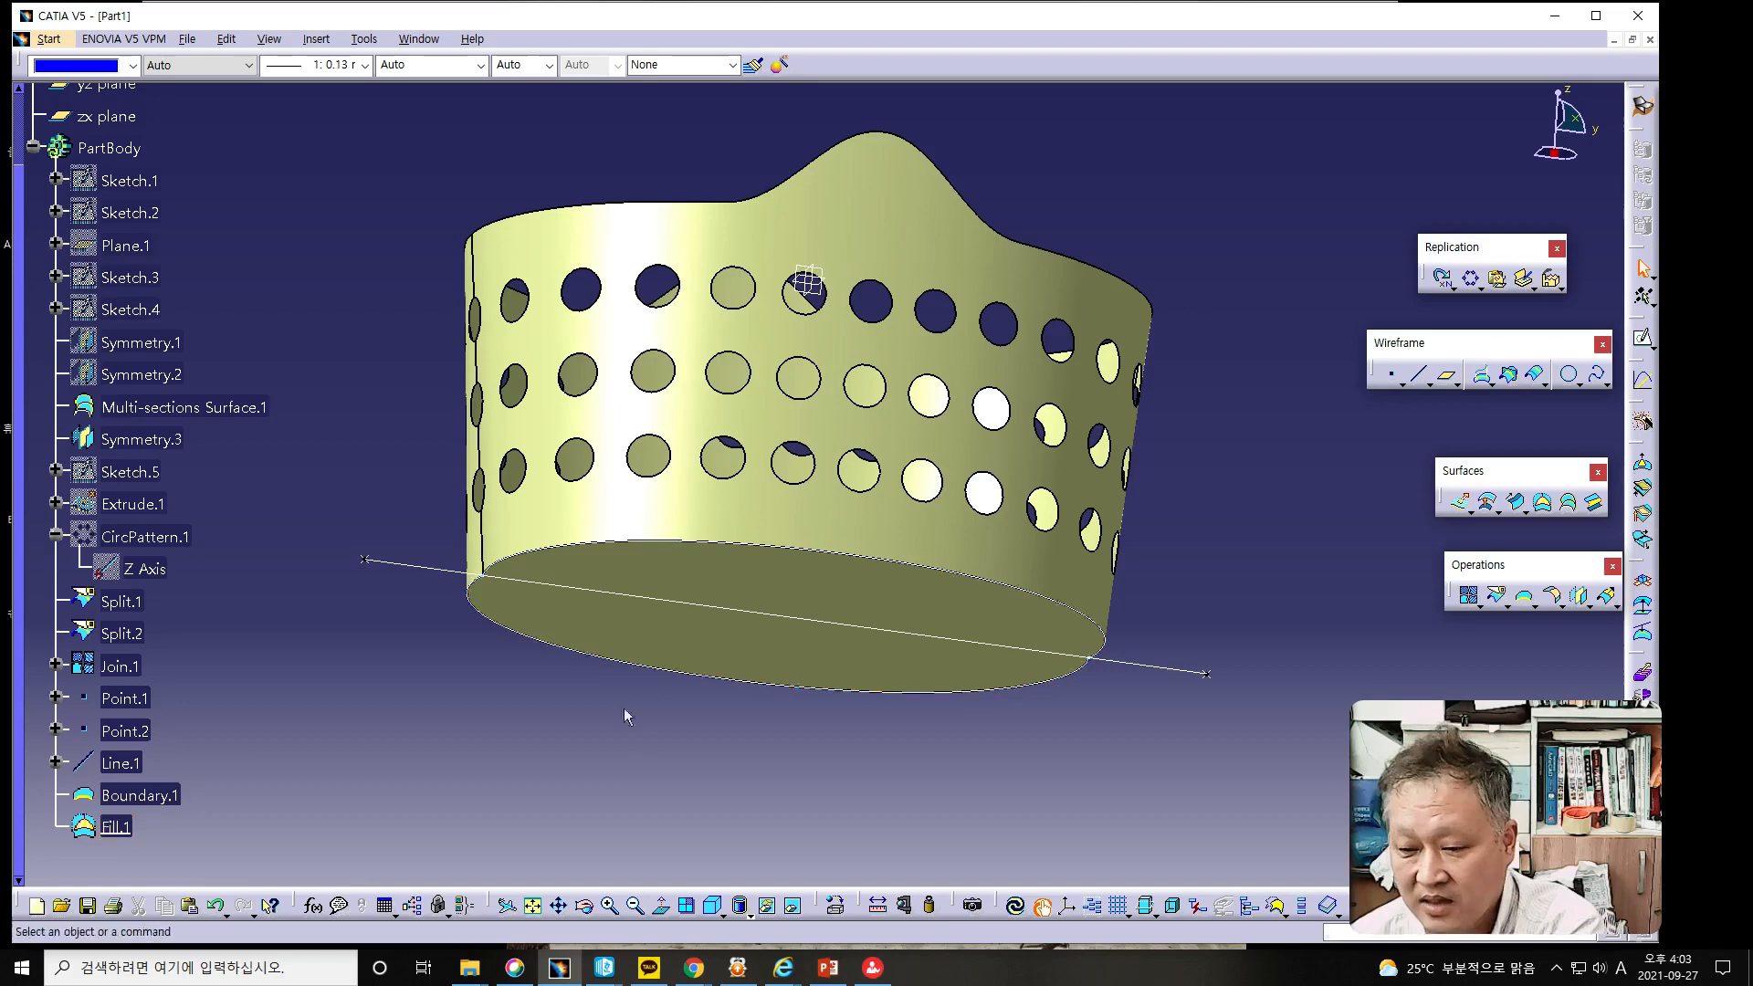
click(216, 908)
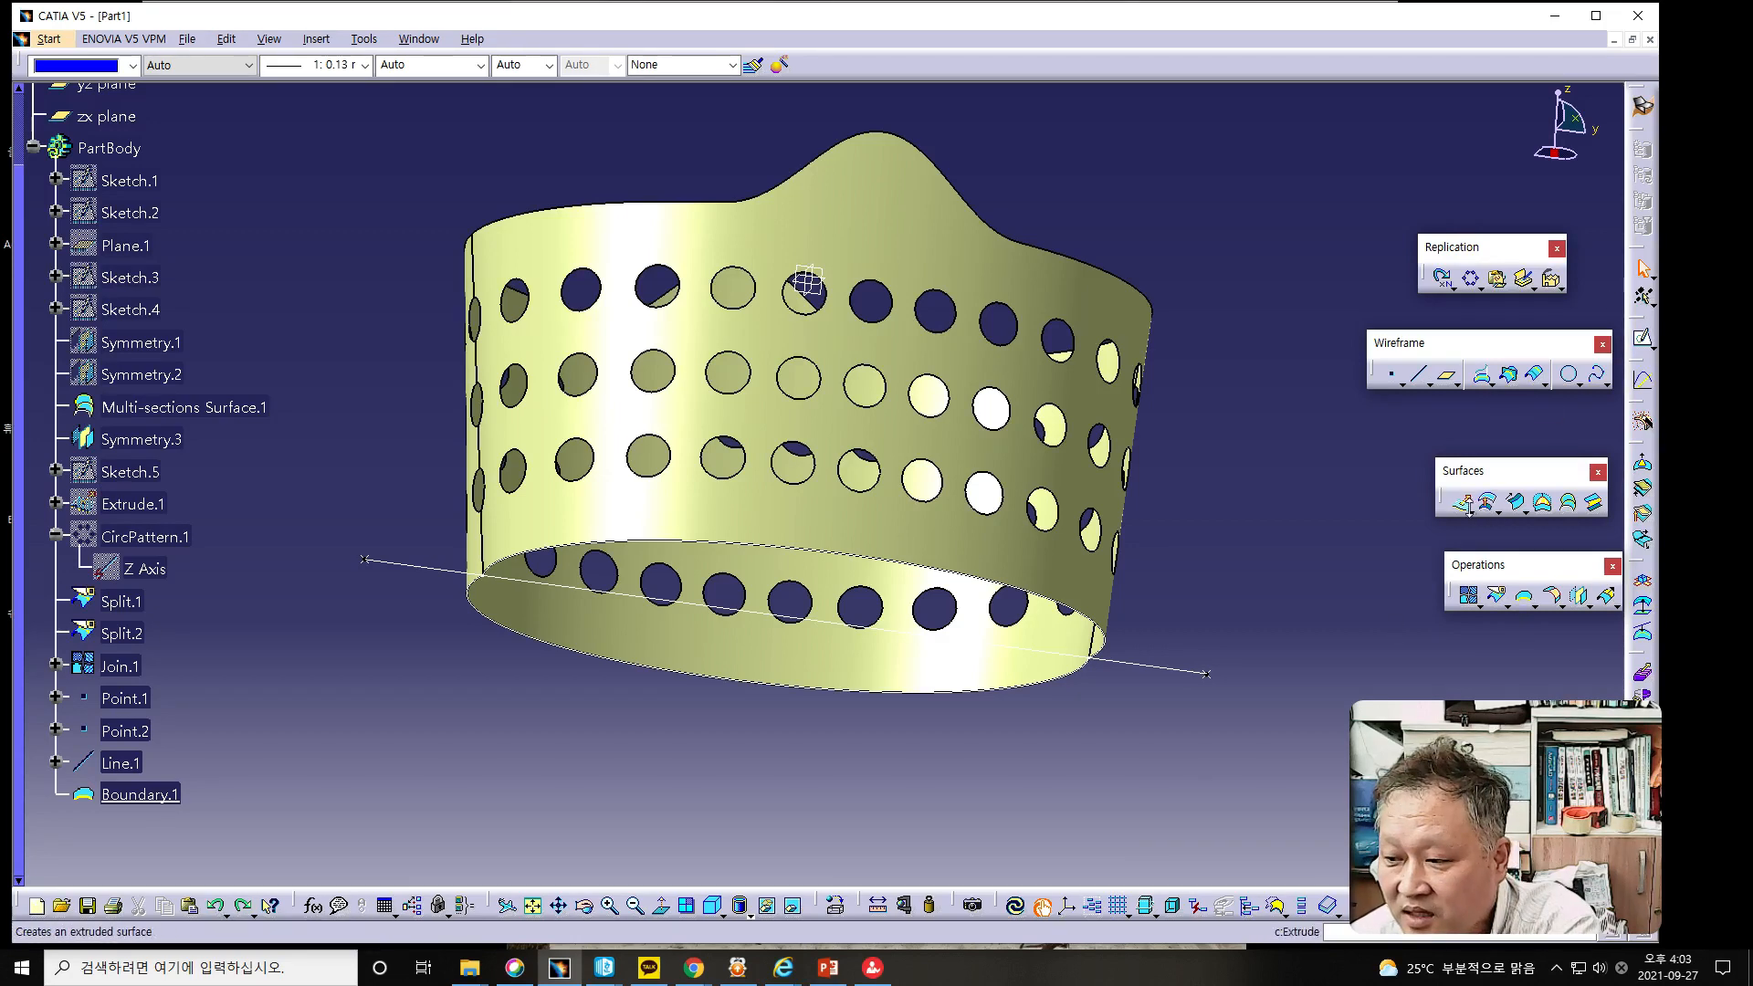
Extrude Line.1 as a surface in the X Component direction by 250 mm with mirrored extent.
click(1464, 503)
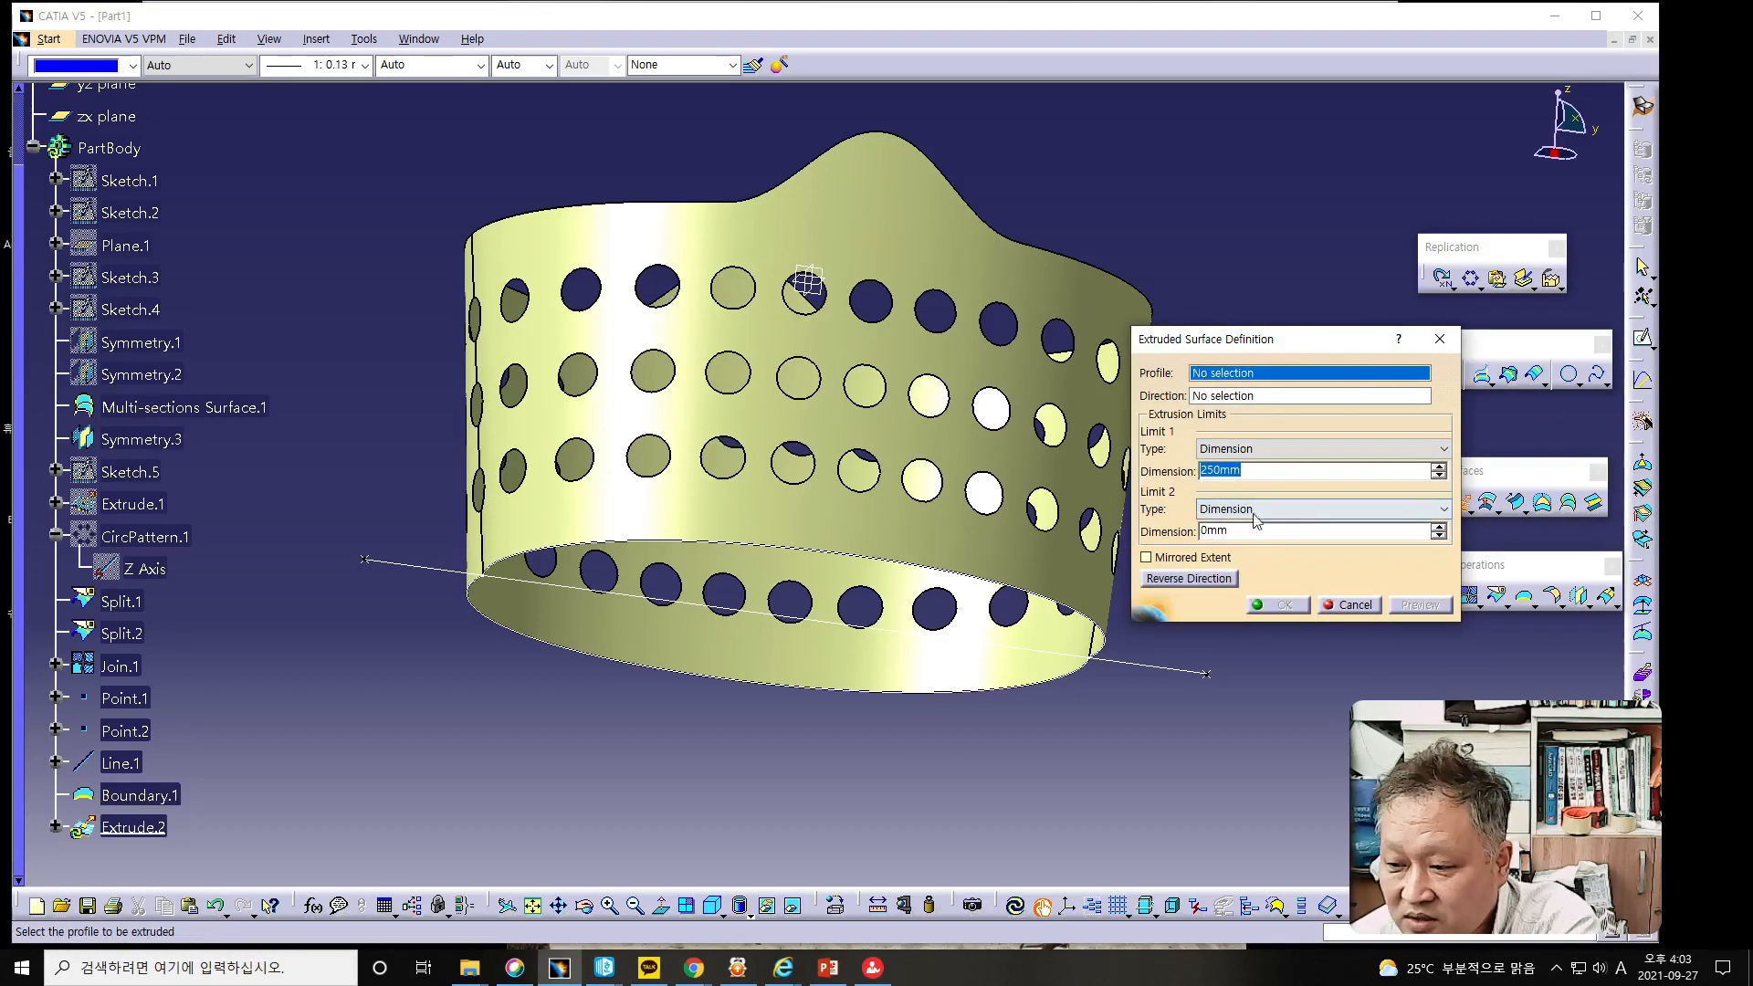
click(1143, 666)
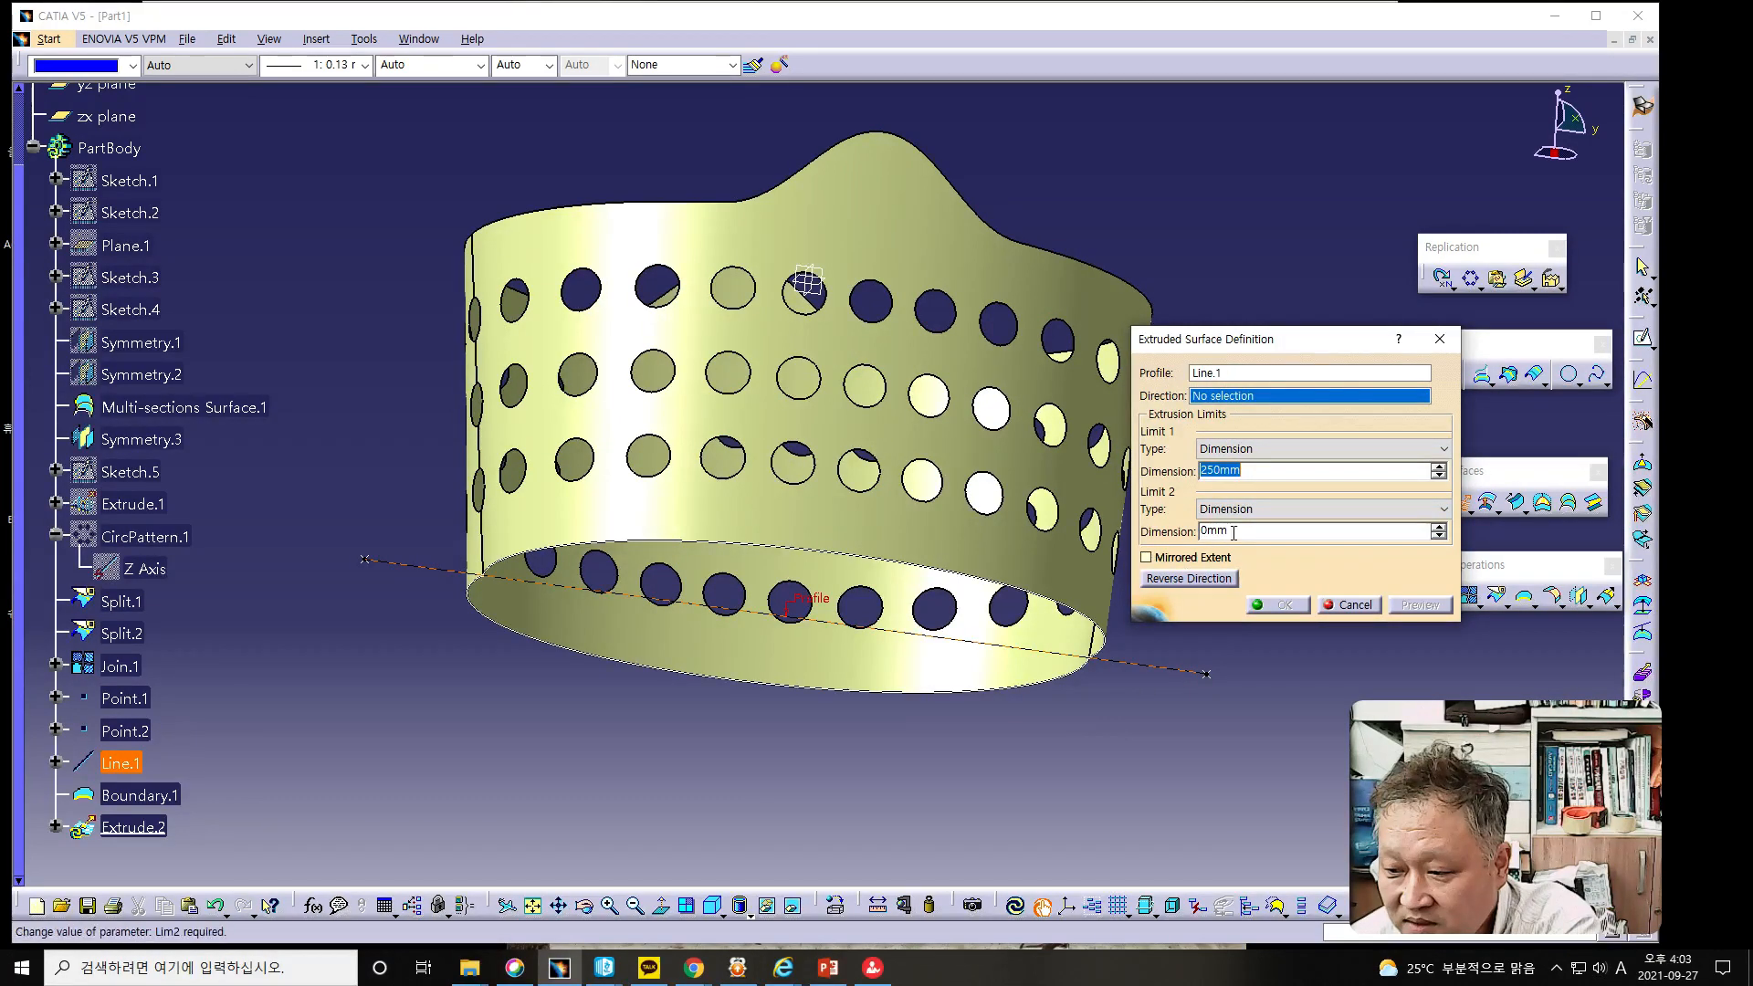
click(1146, 557)
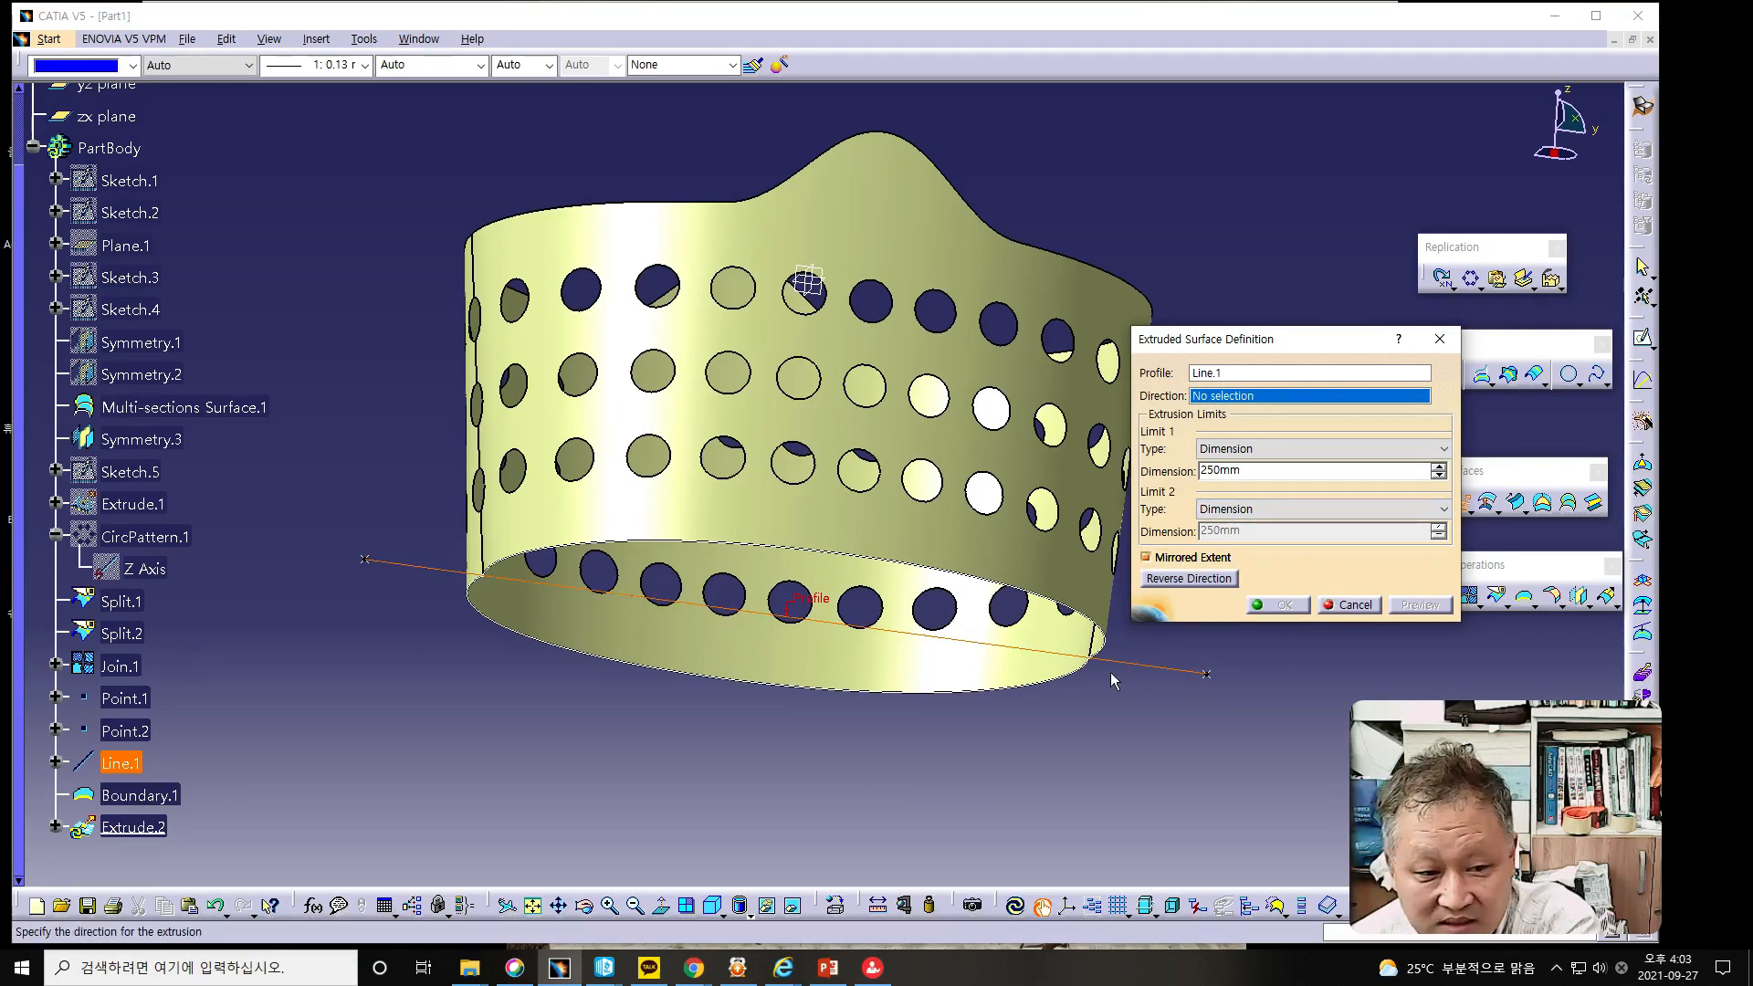
key(alt+Tab)
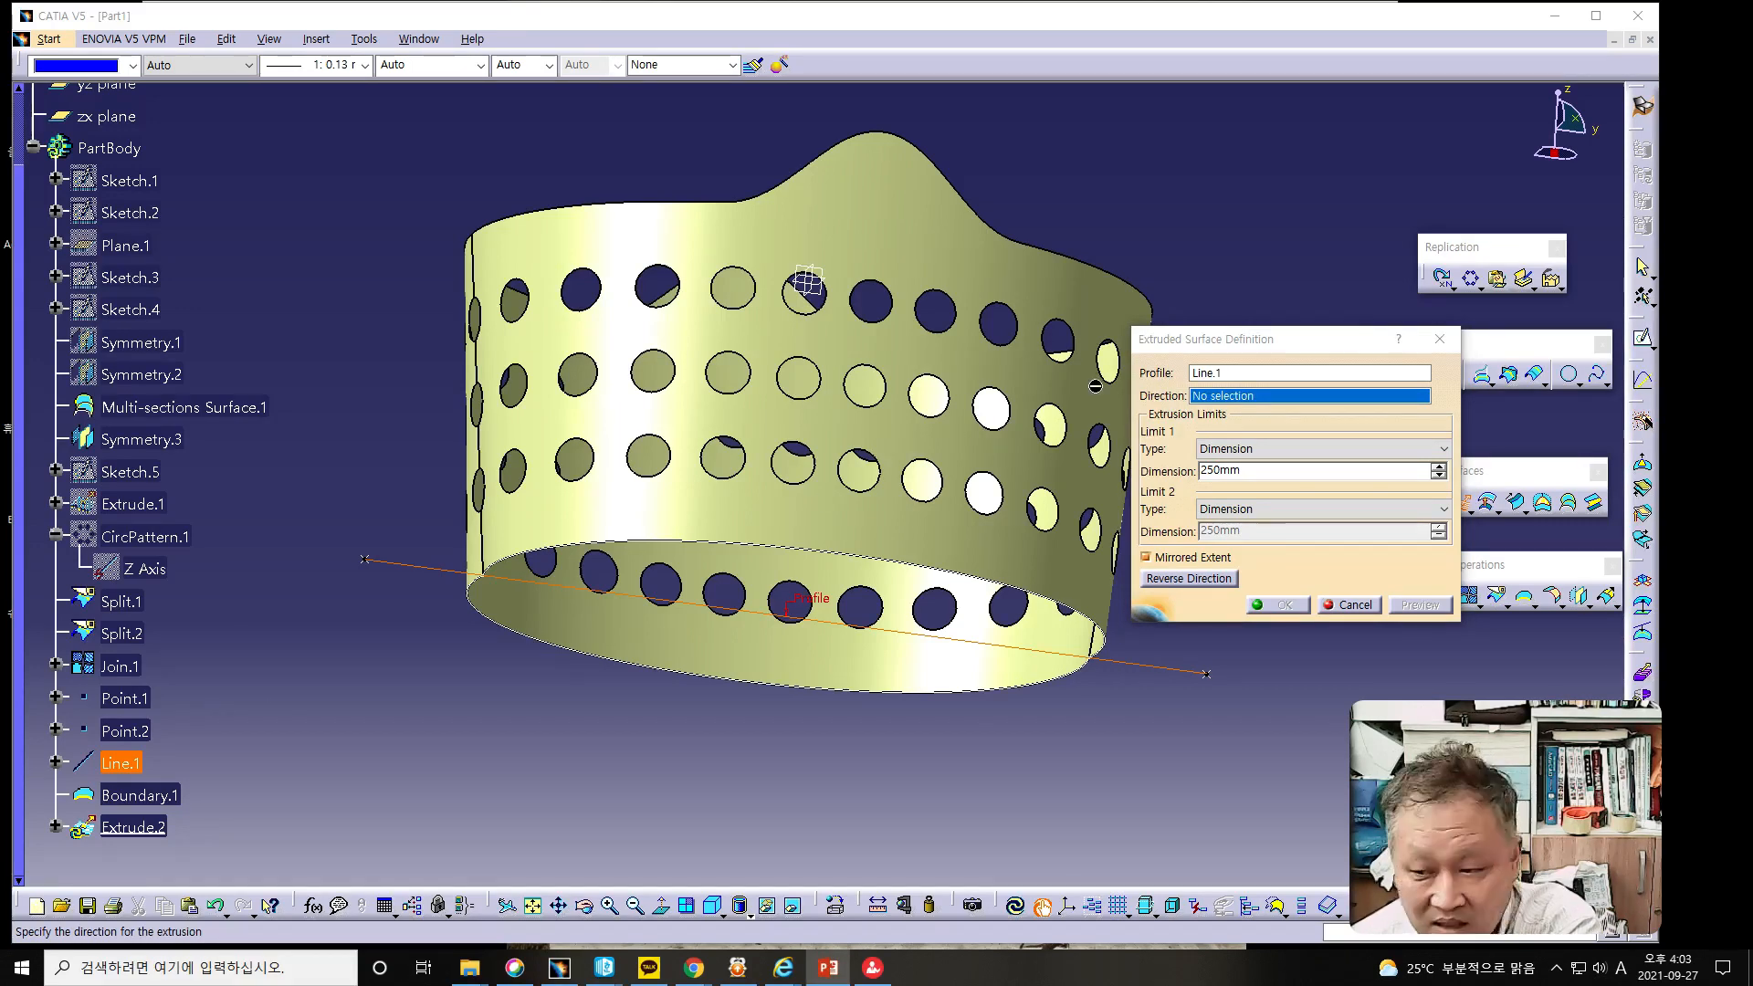
right_click(1218, 399)
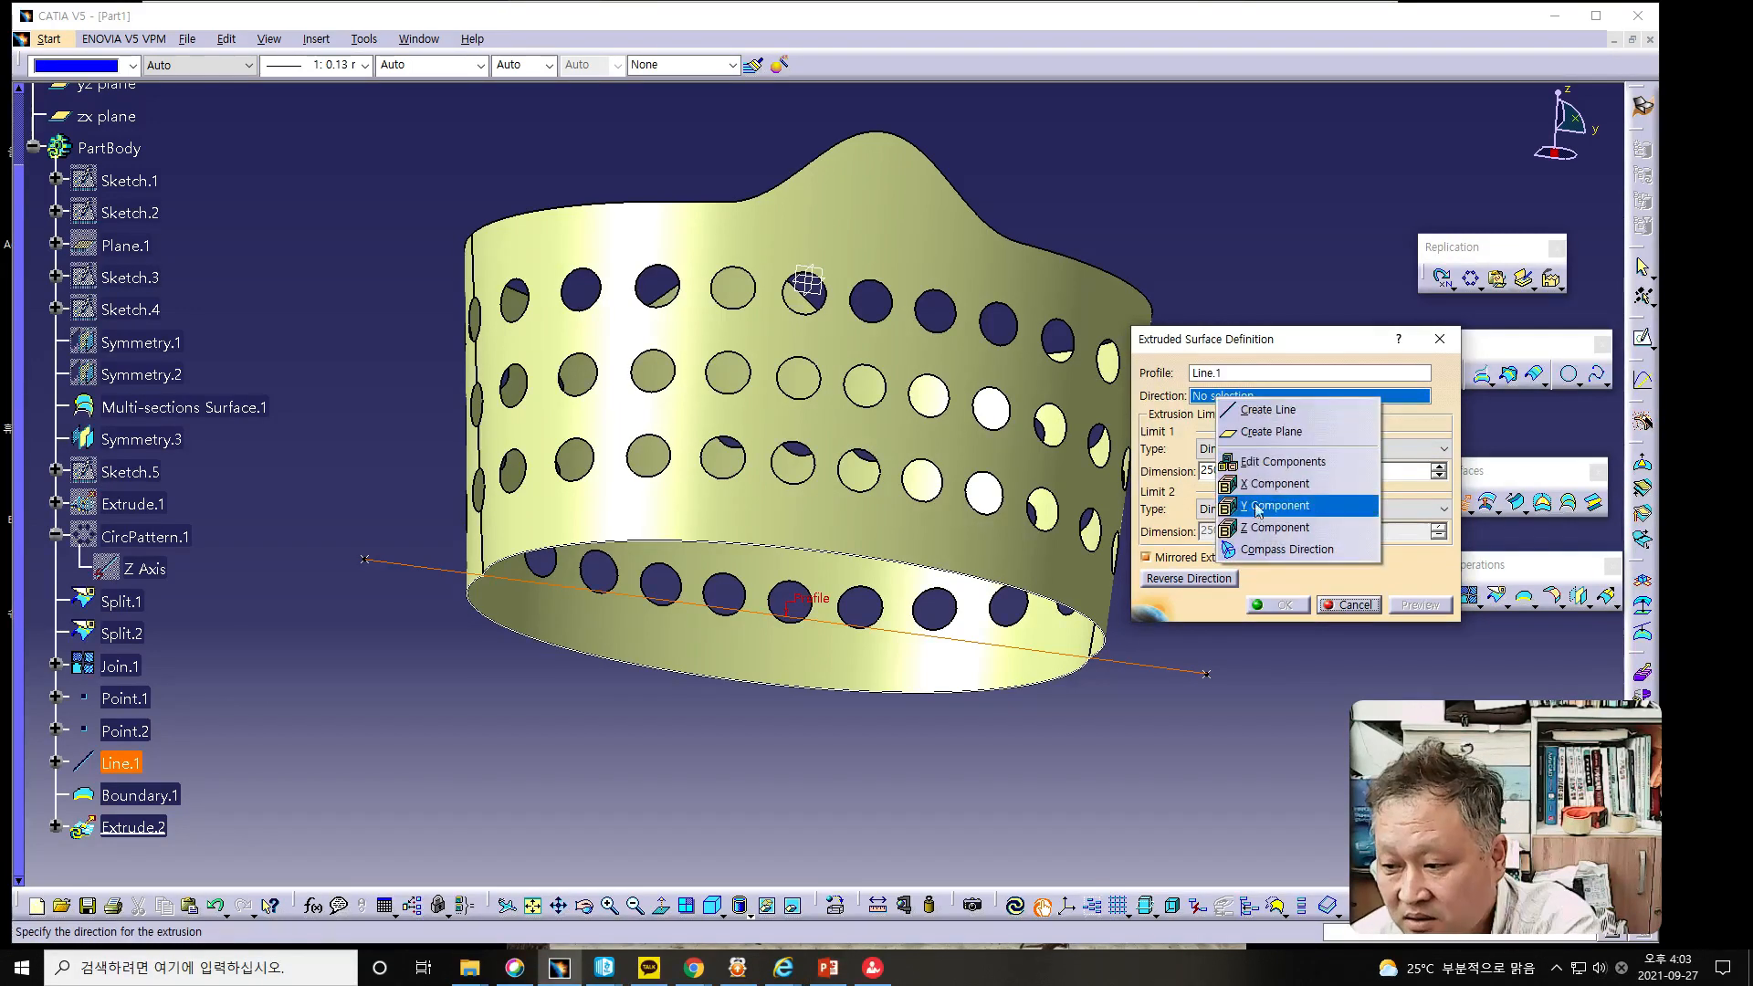
click(1260, 484)
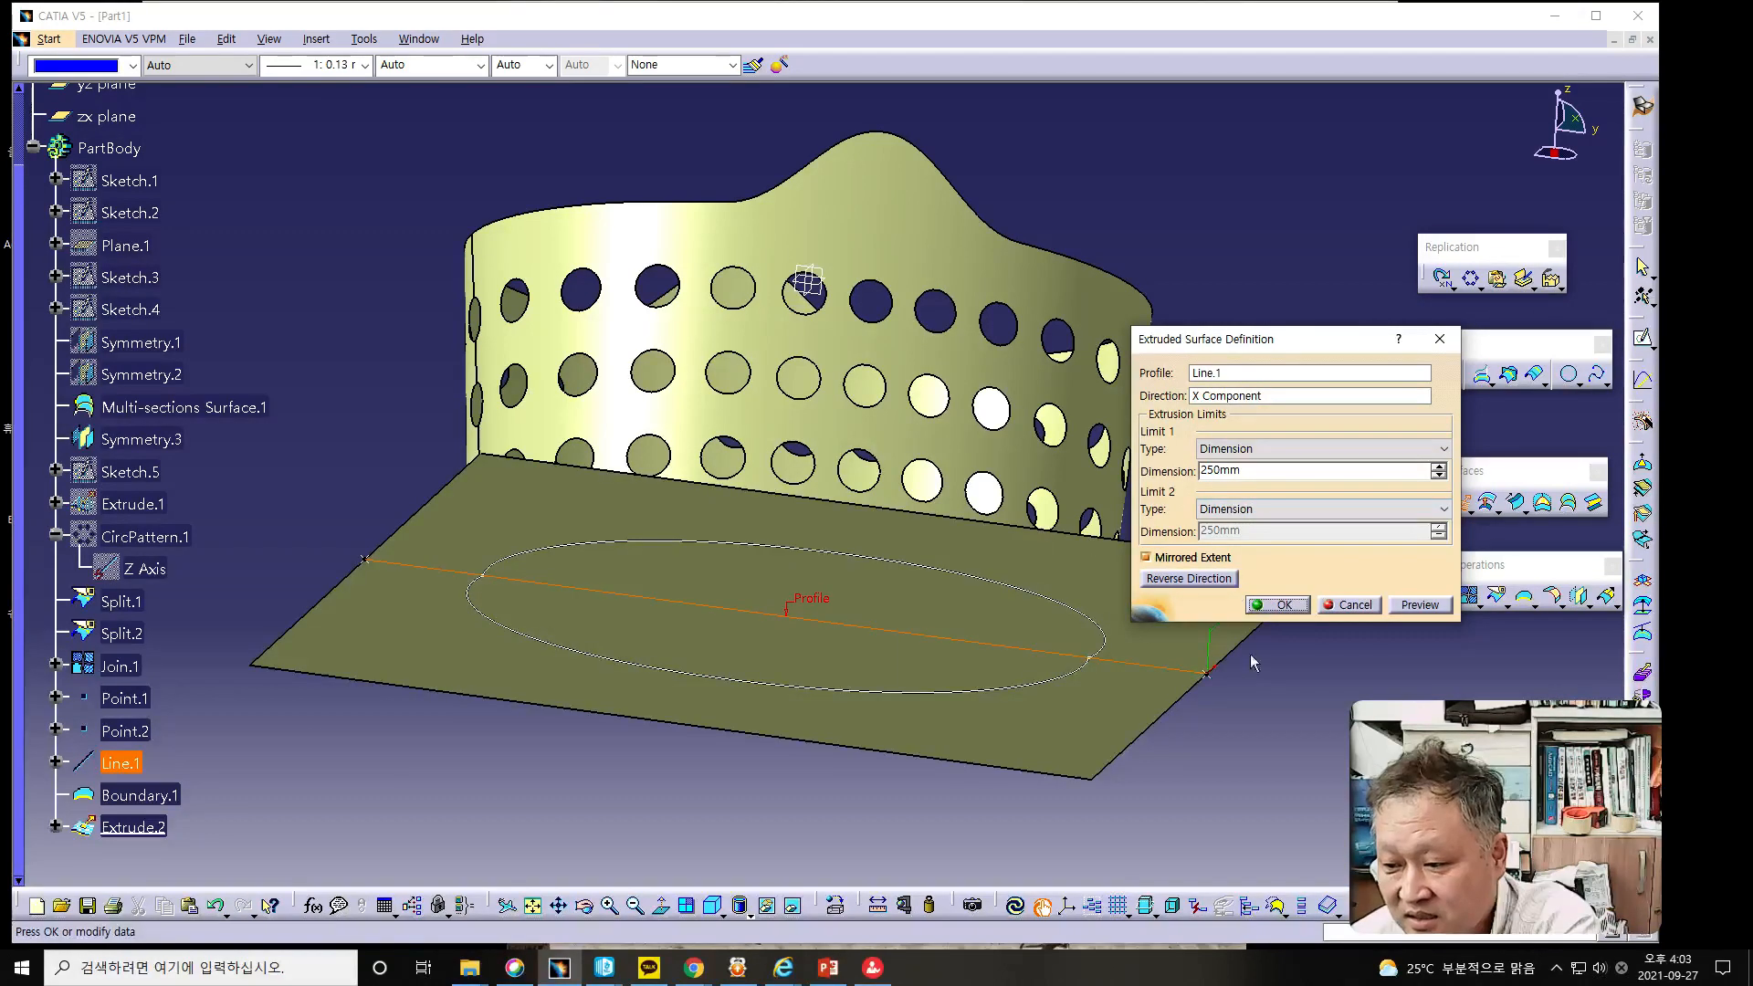
middle_drag(820, 425, 784, 584)
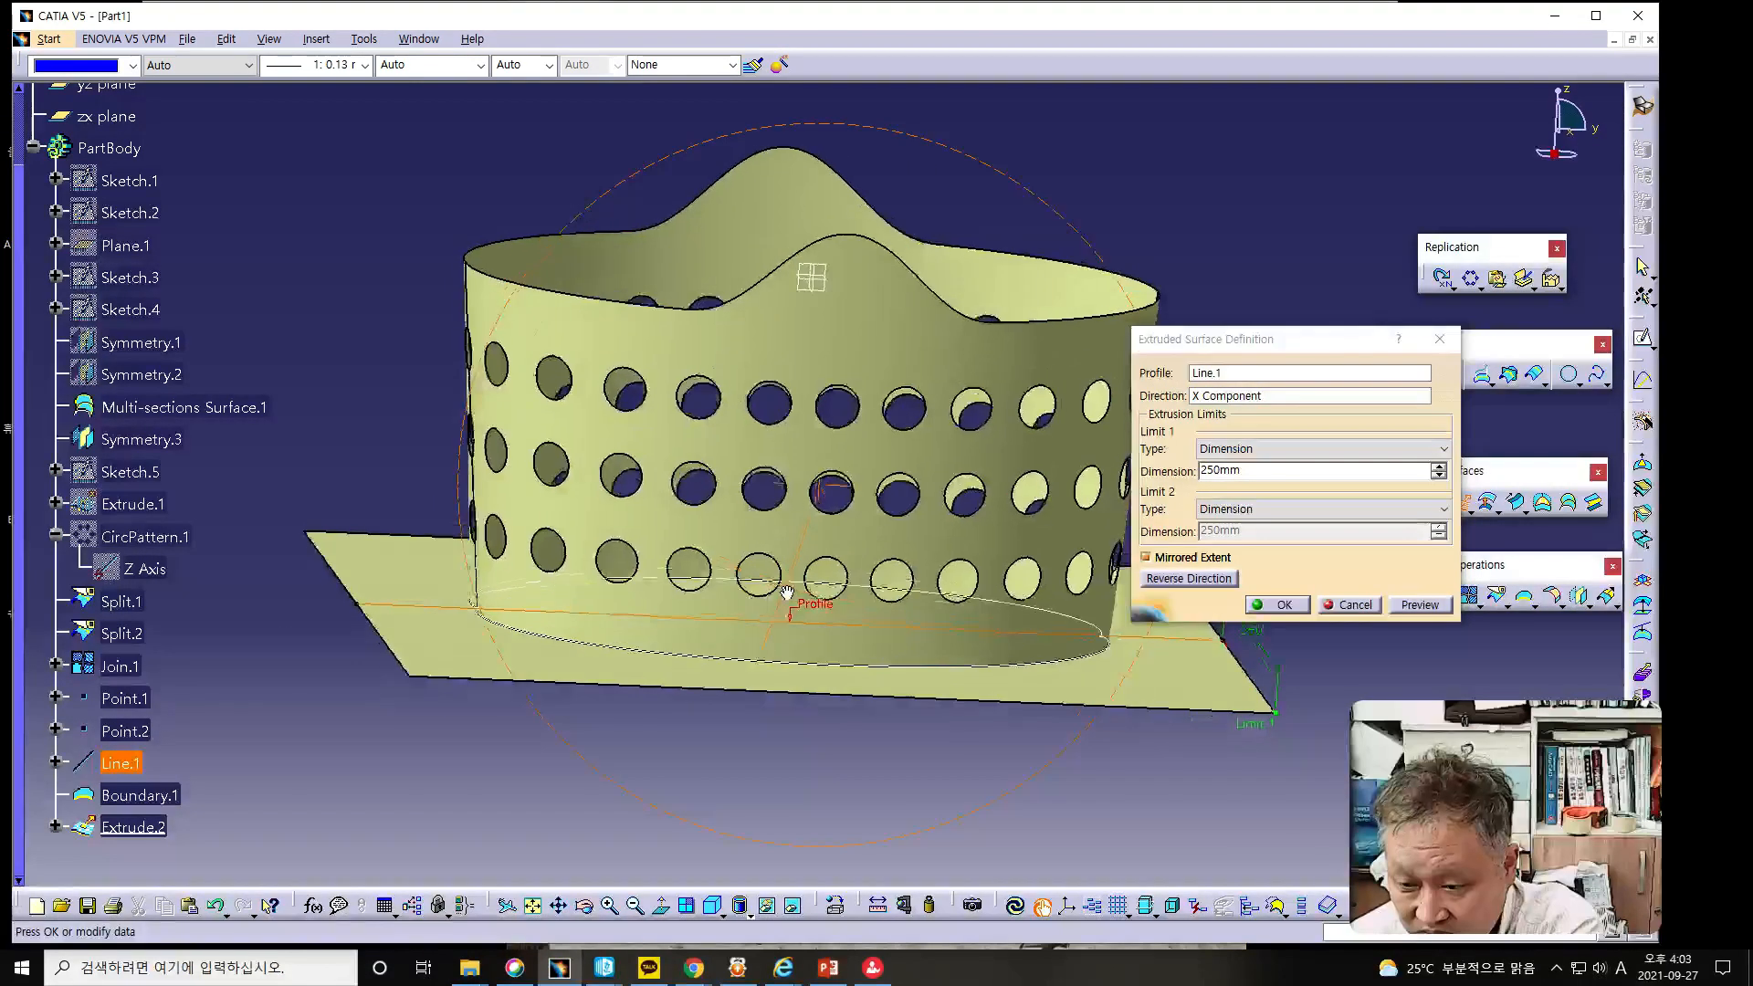
click(1283, 605)
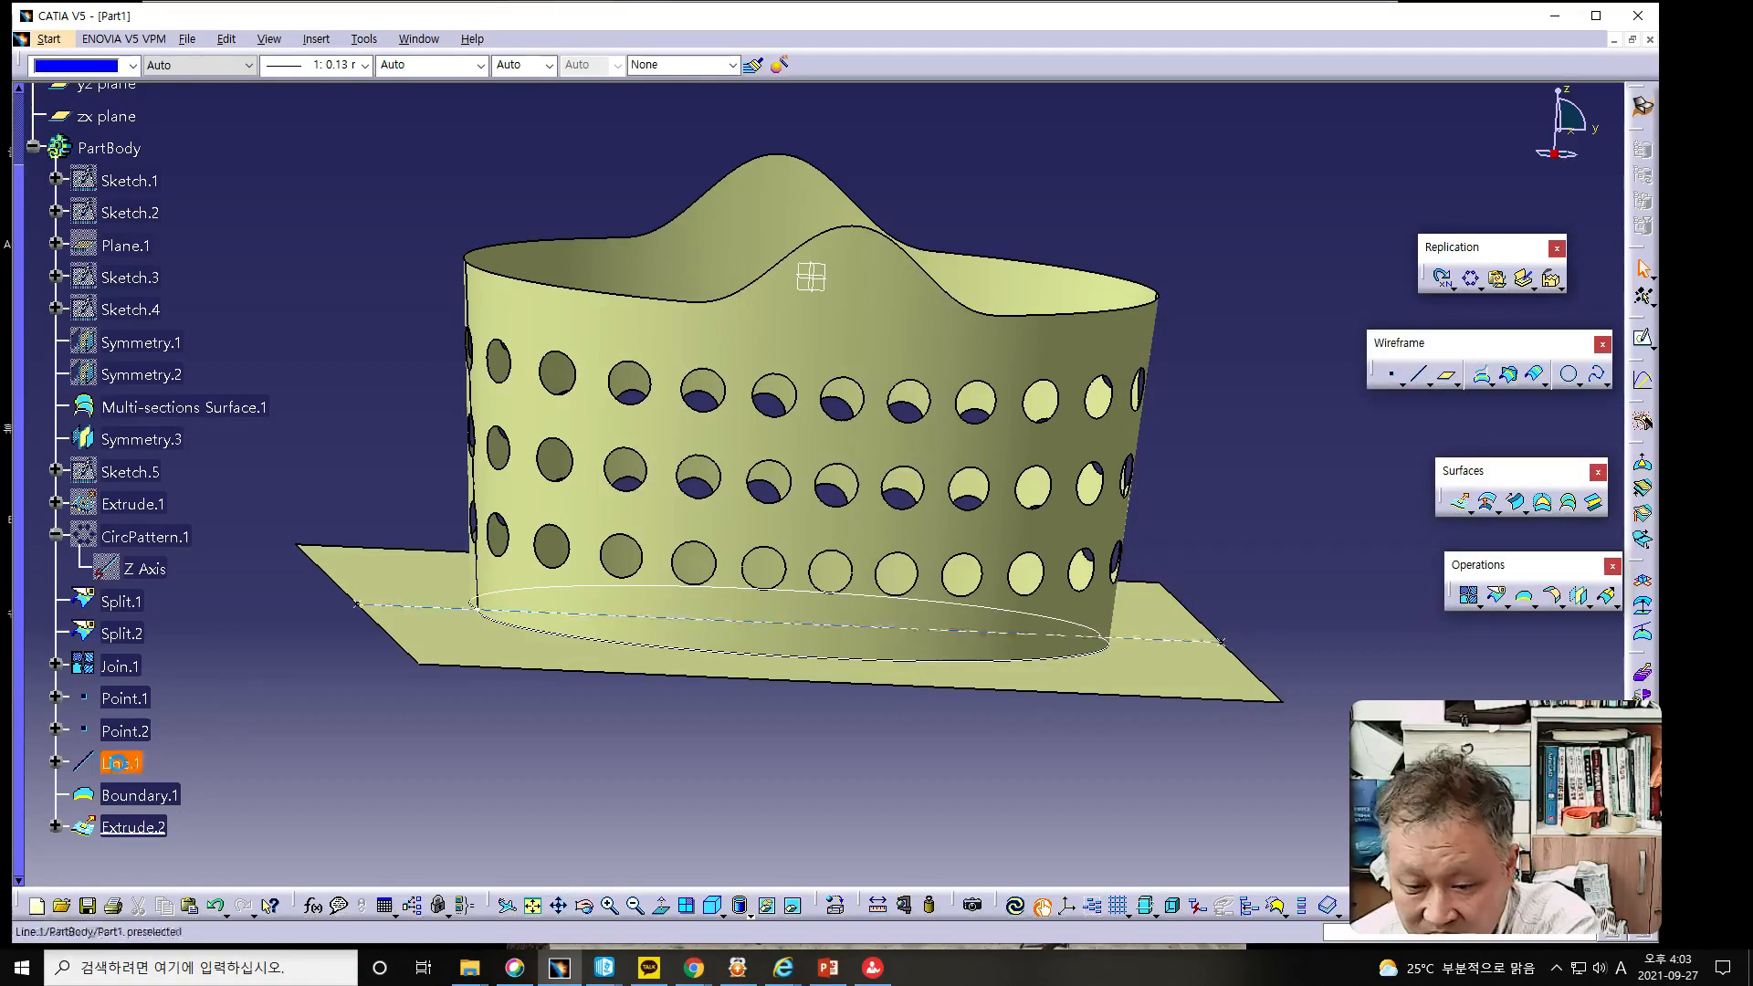
Delete Boundary.1 from the PartBody while keeping its parents.
right_click(149, 798)
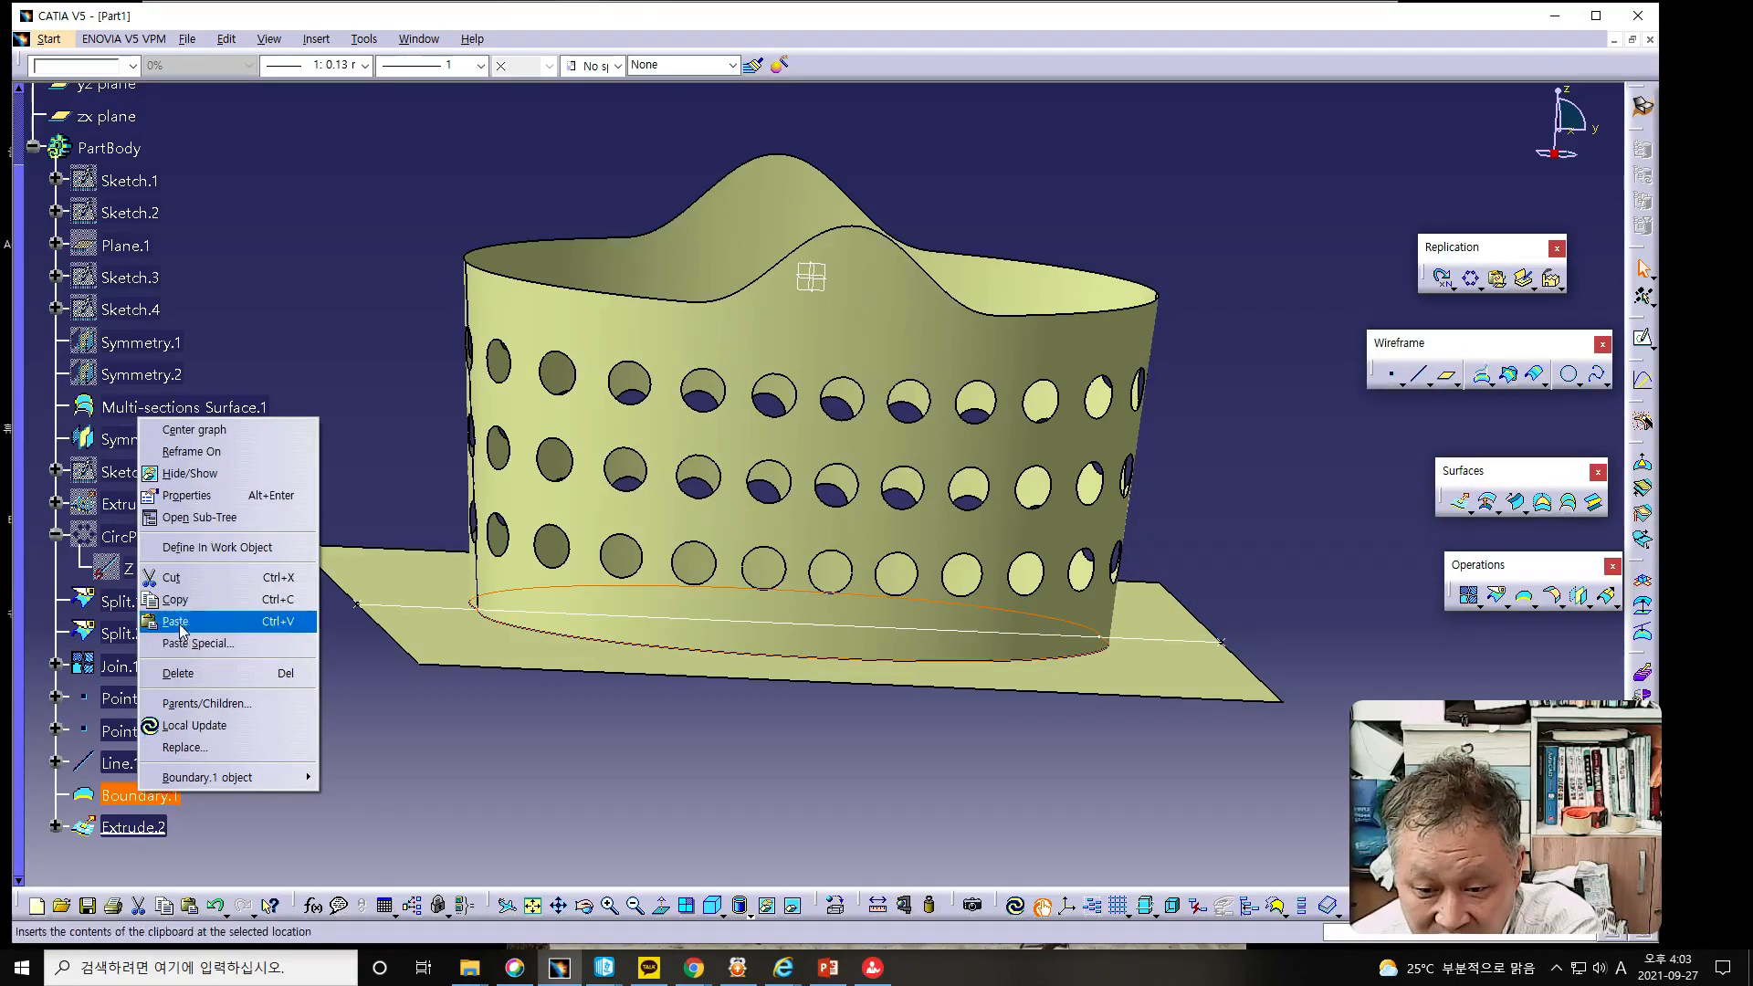
click(182, 673)
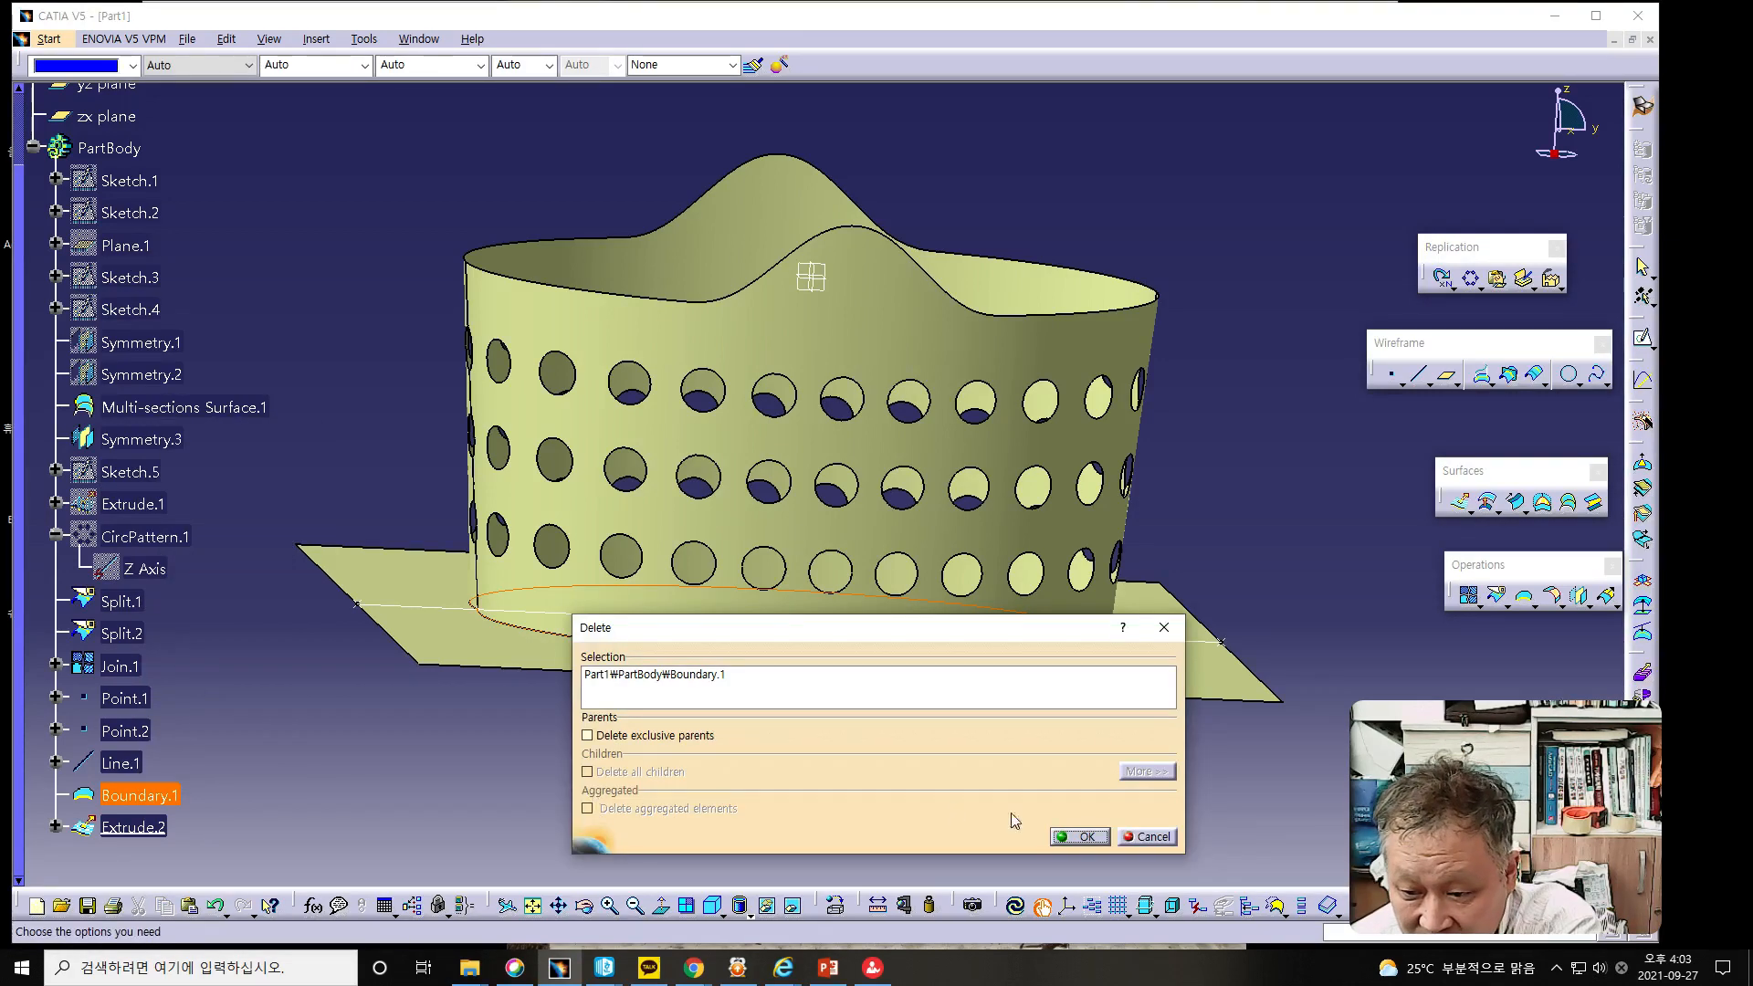
click(1084, 836)
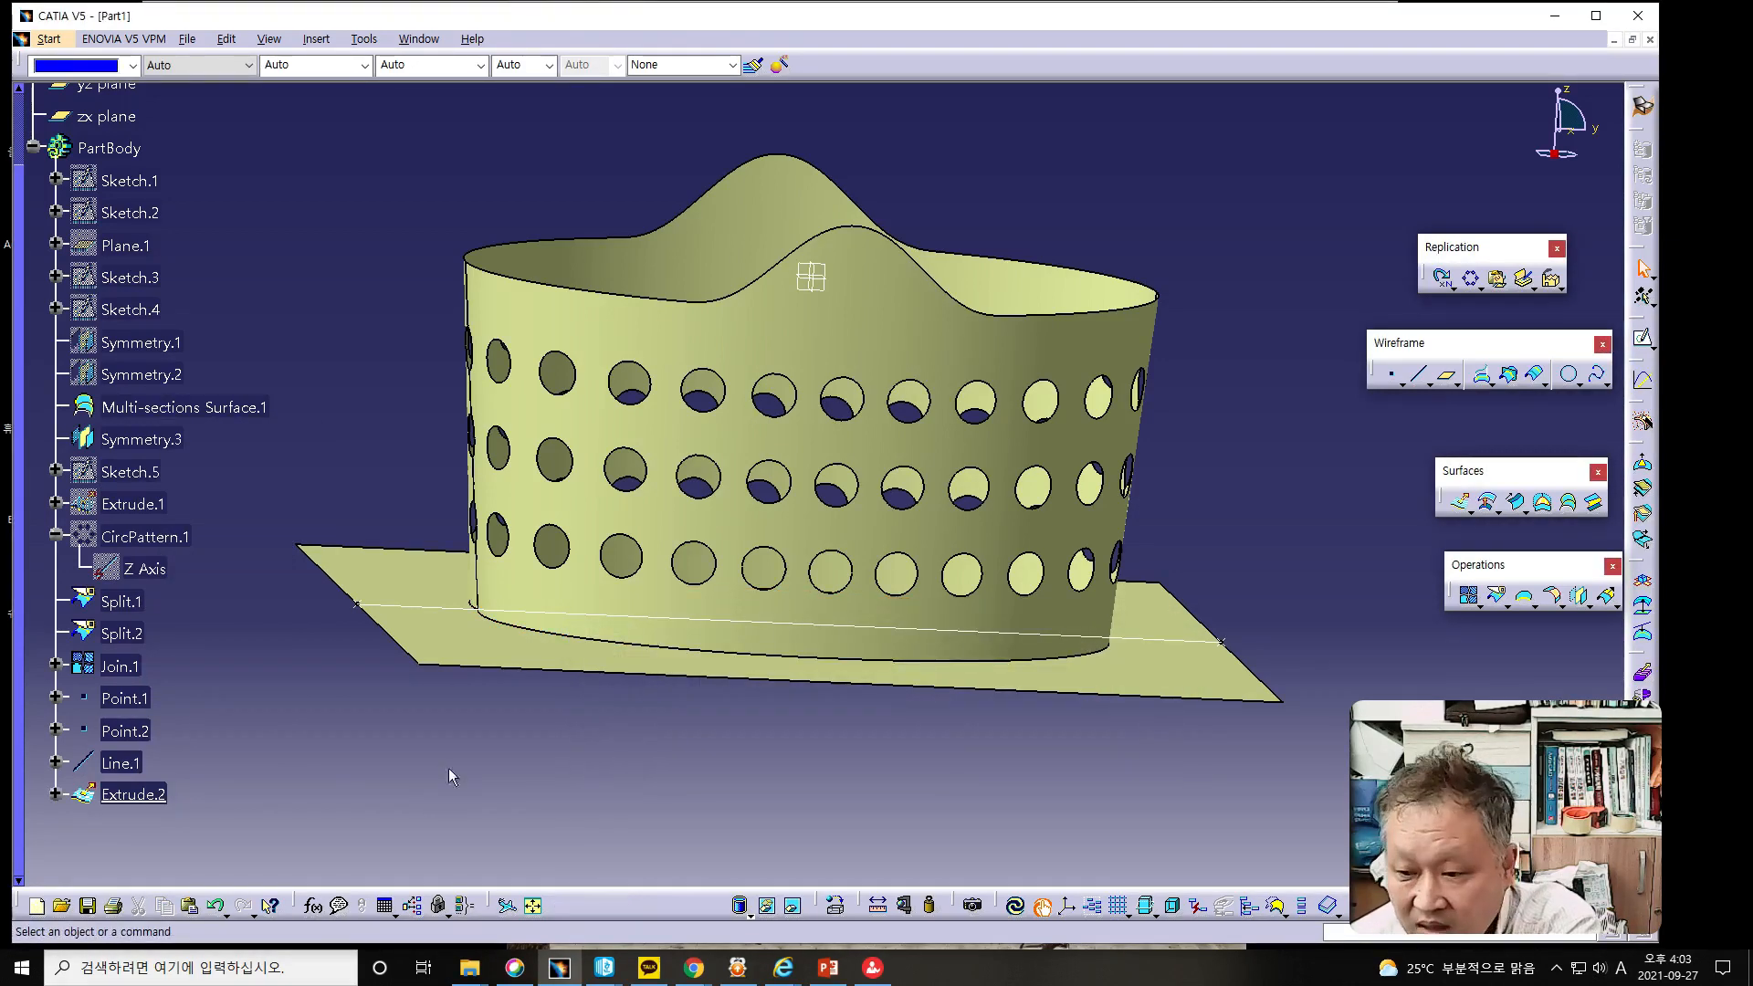
Split the flat surface Extrude.2 with Join.1 as the cutting element, switching sides to keep the area inside the wall.
click(1494, 595)
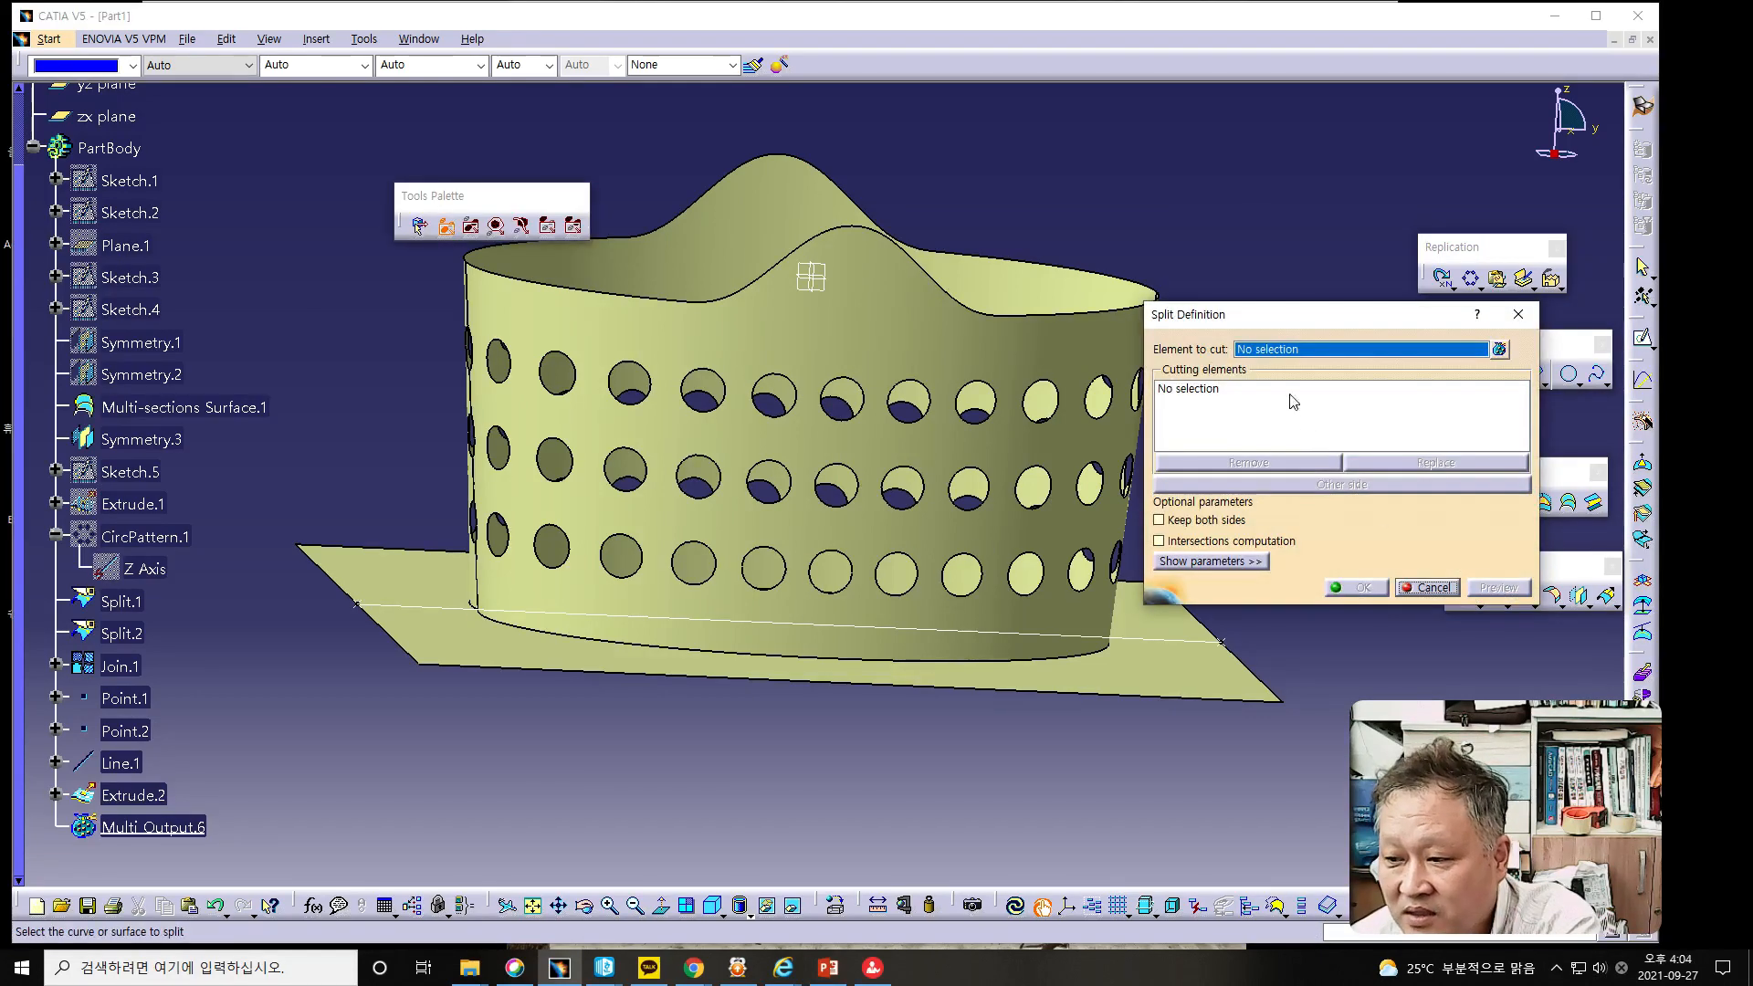
click(1161, 665)
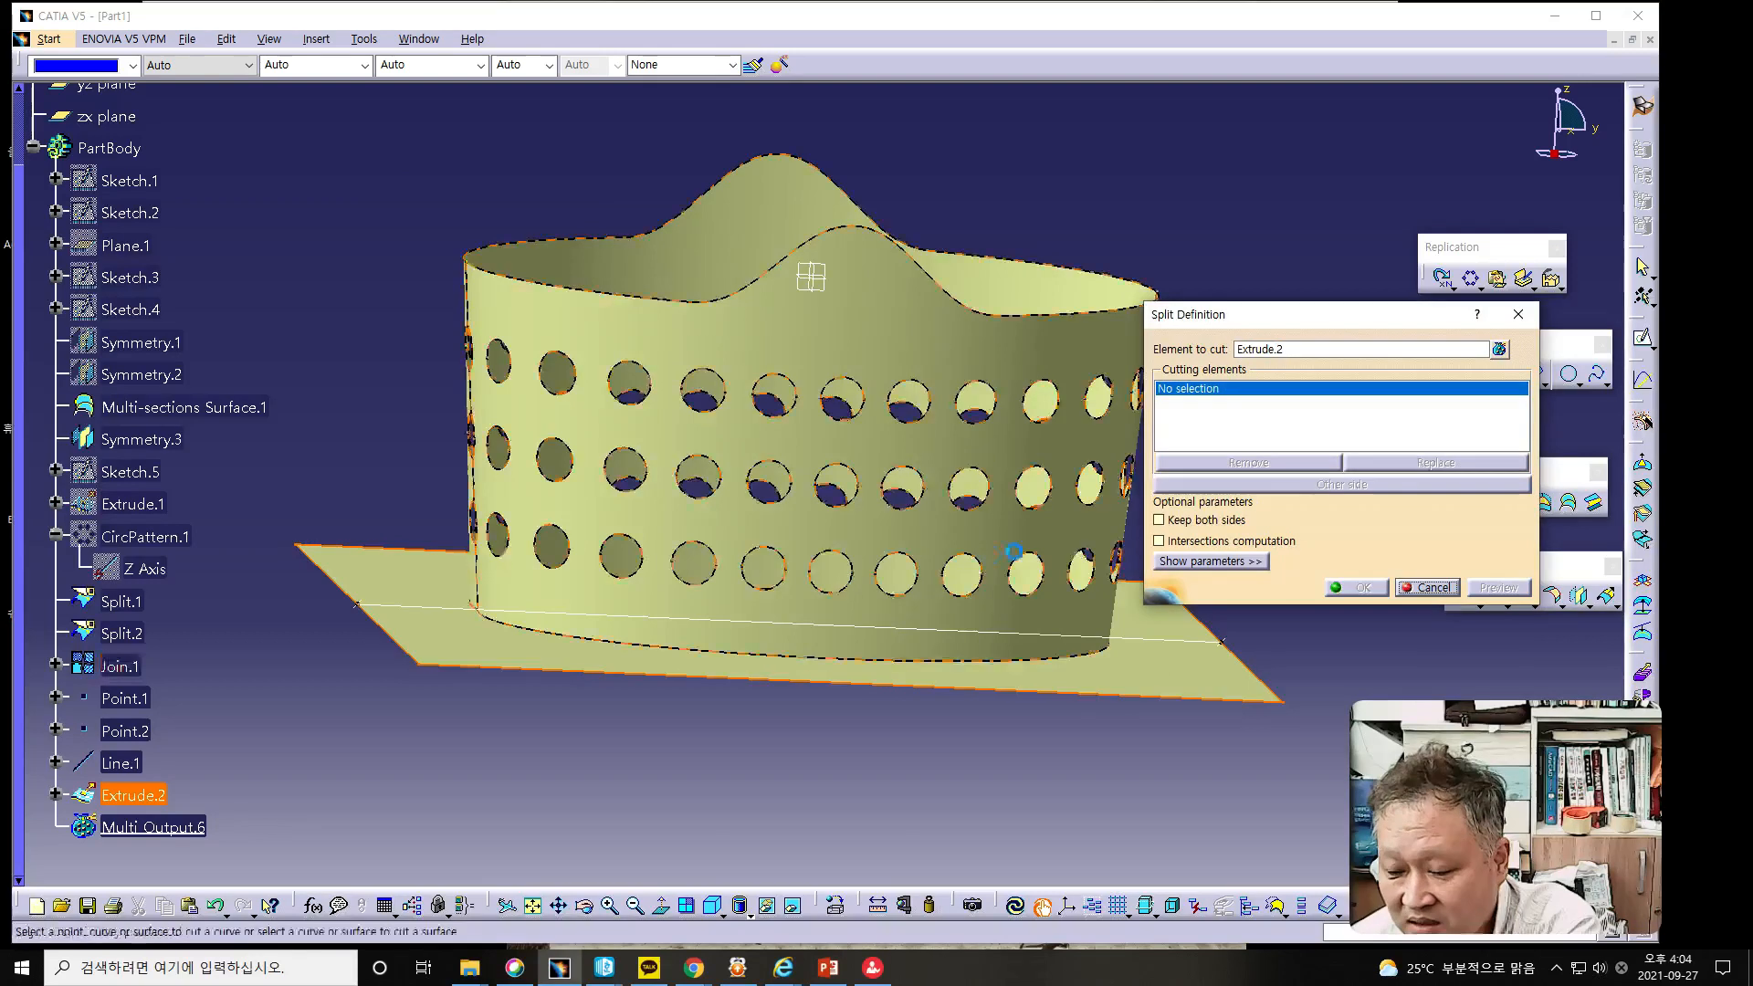
click(931, 649)
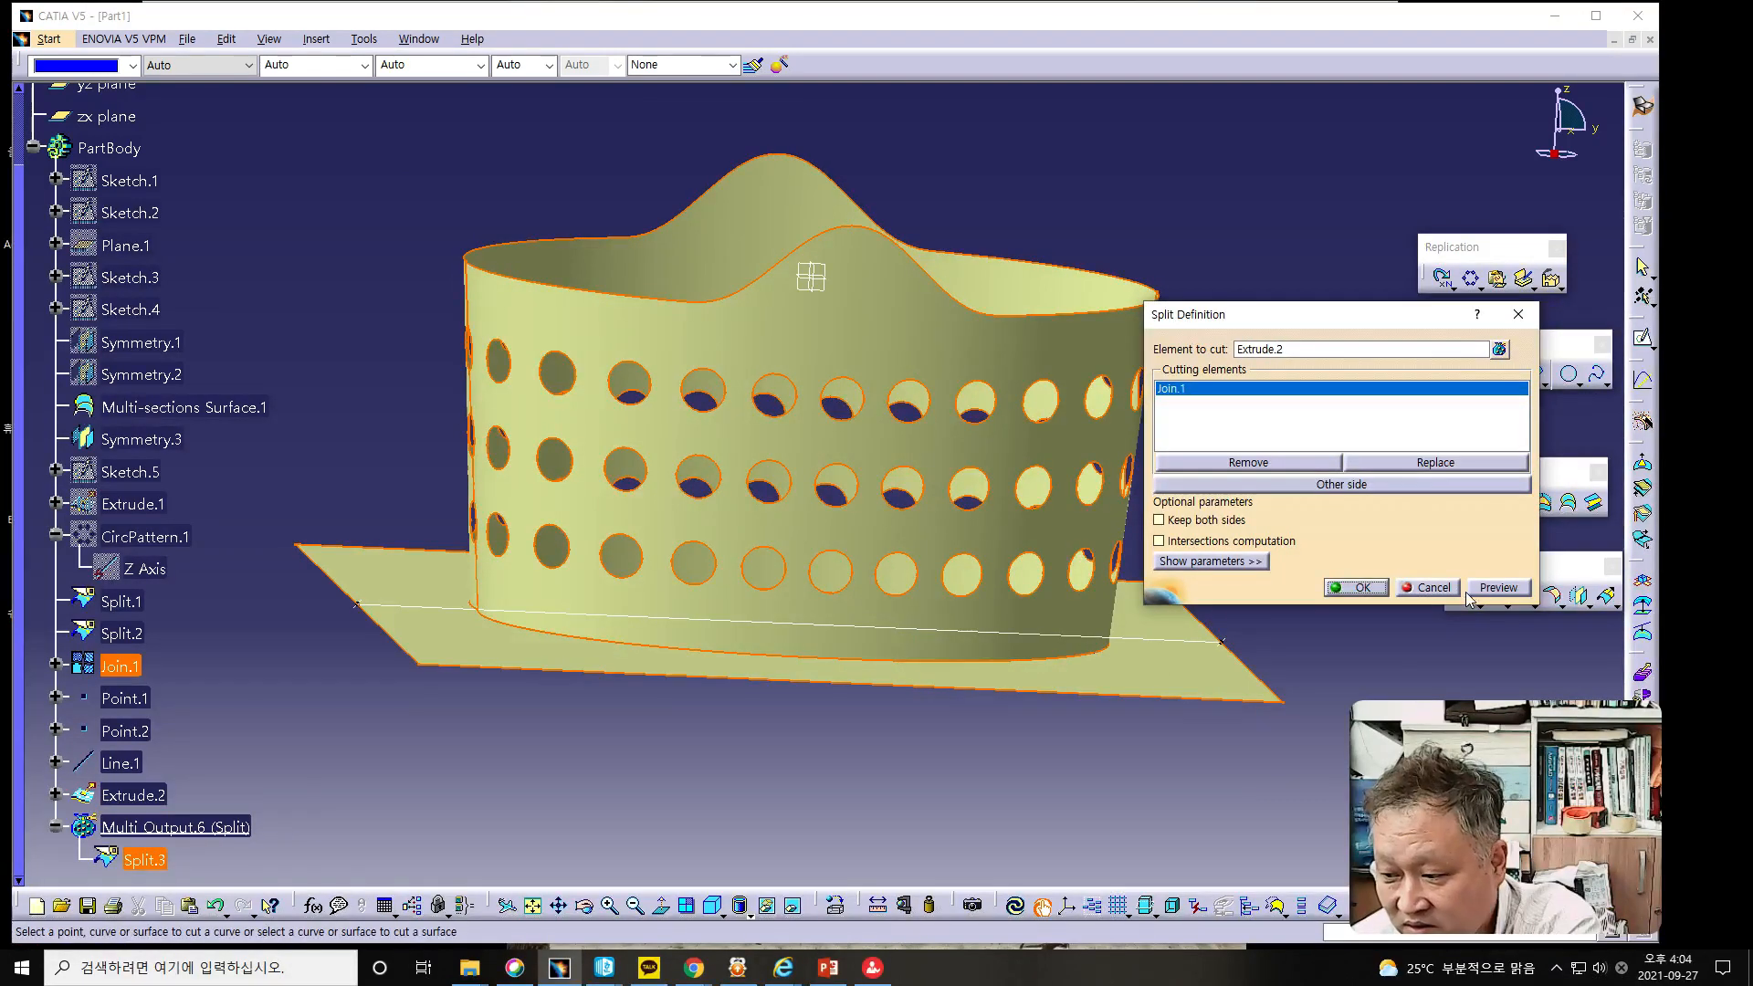
click(1350, 487)
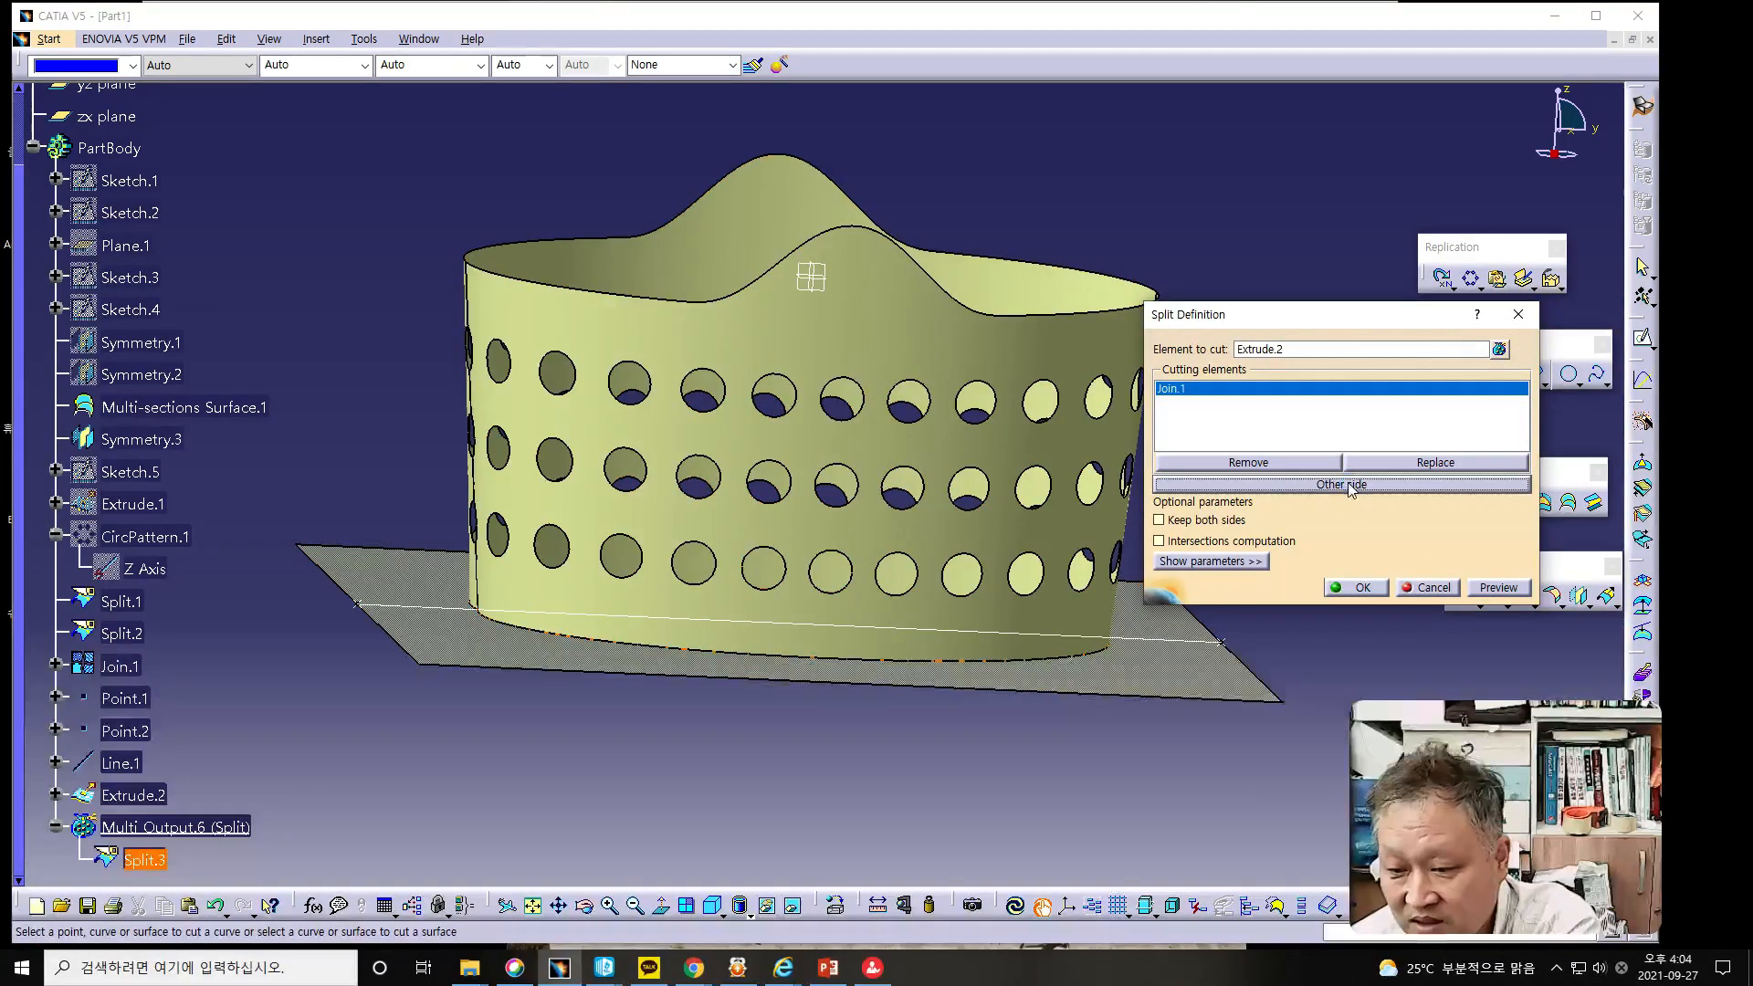
click(1356, 587)
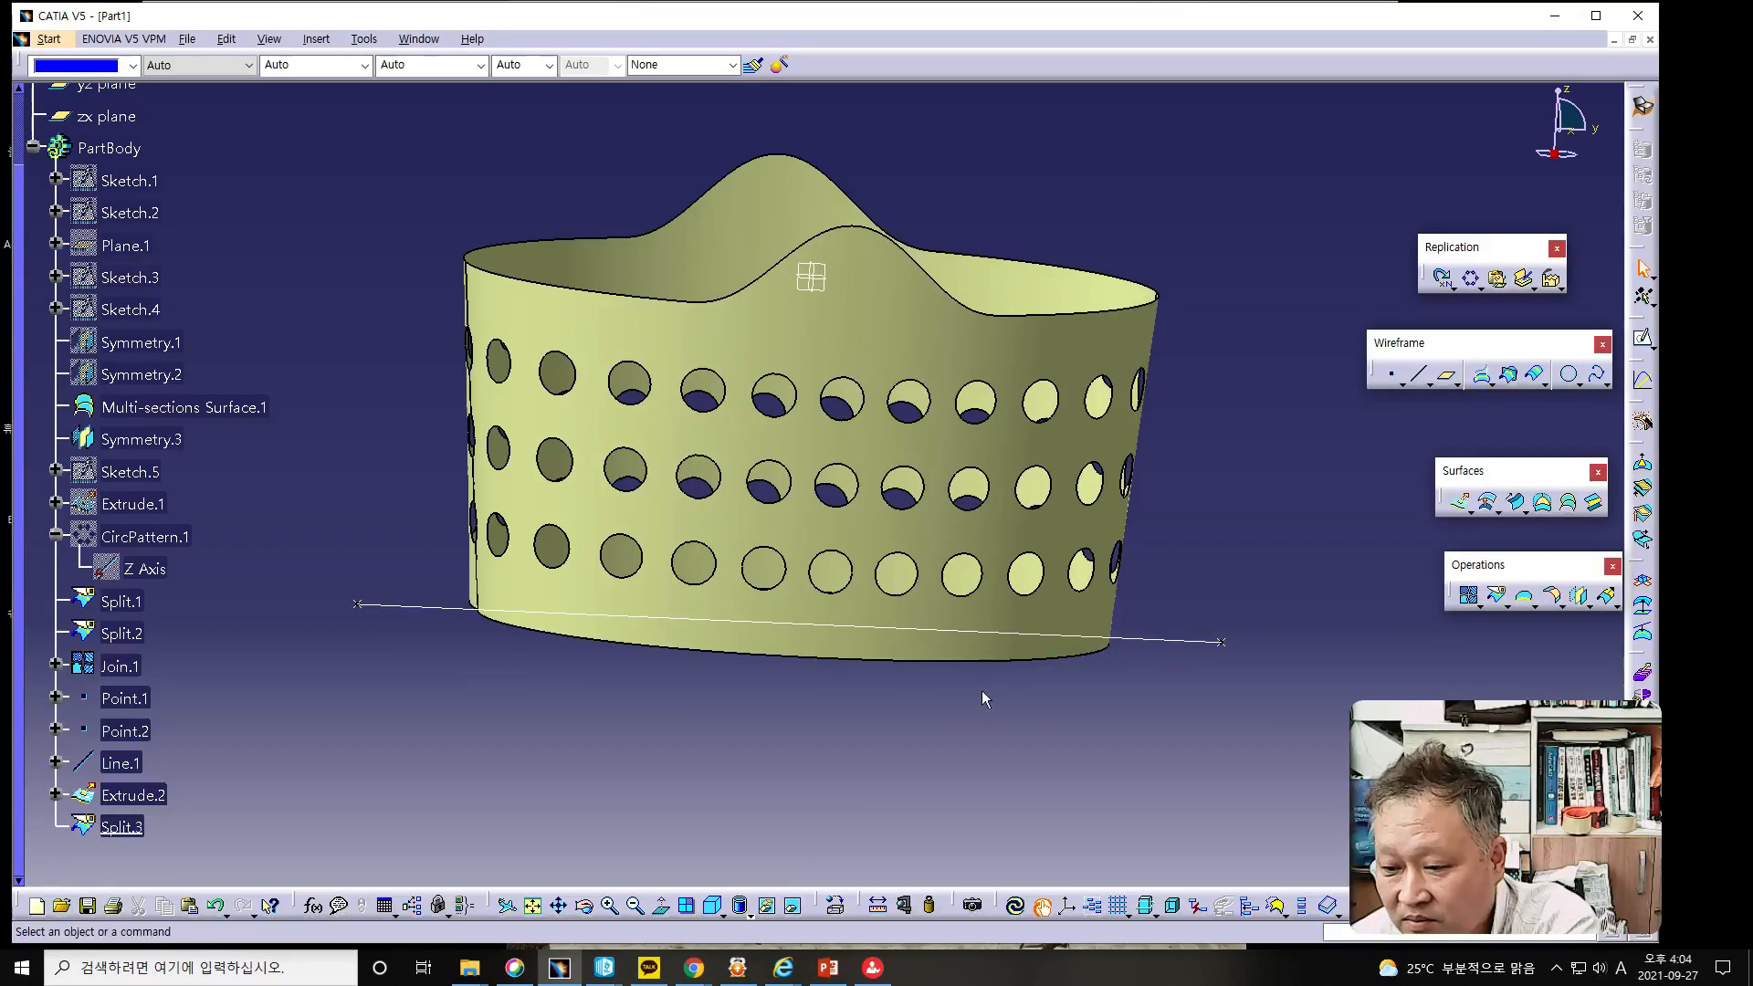
Join the trimmed base Split.3 and the wall Join.1 with connexity checking and a 1e-003mm merging distance.
middle_drag(1010, 704, 1039, 774)
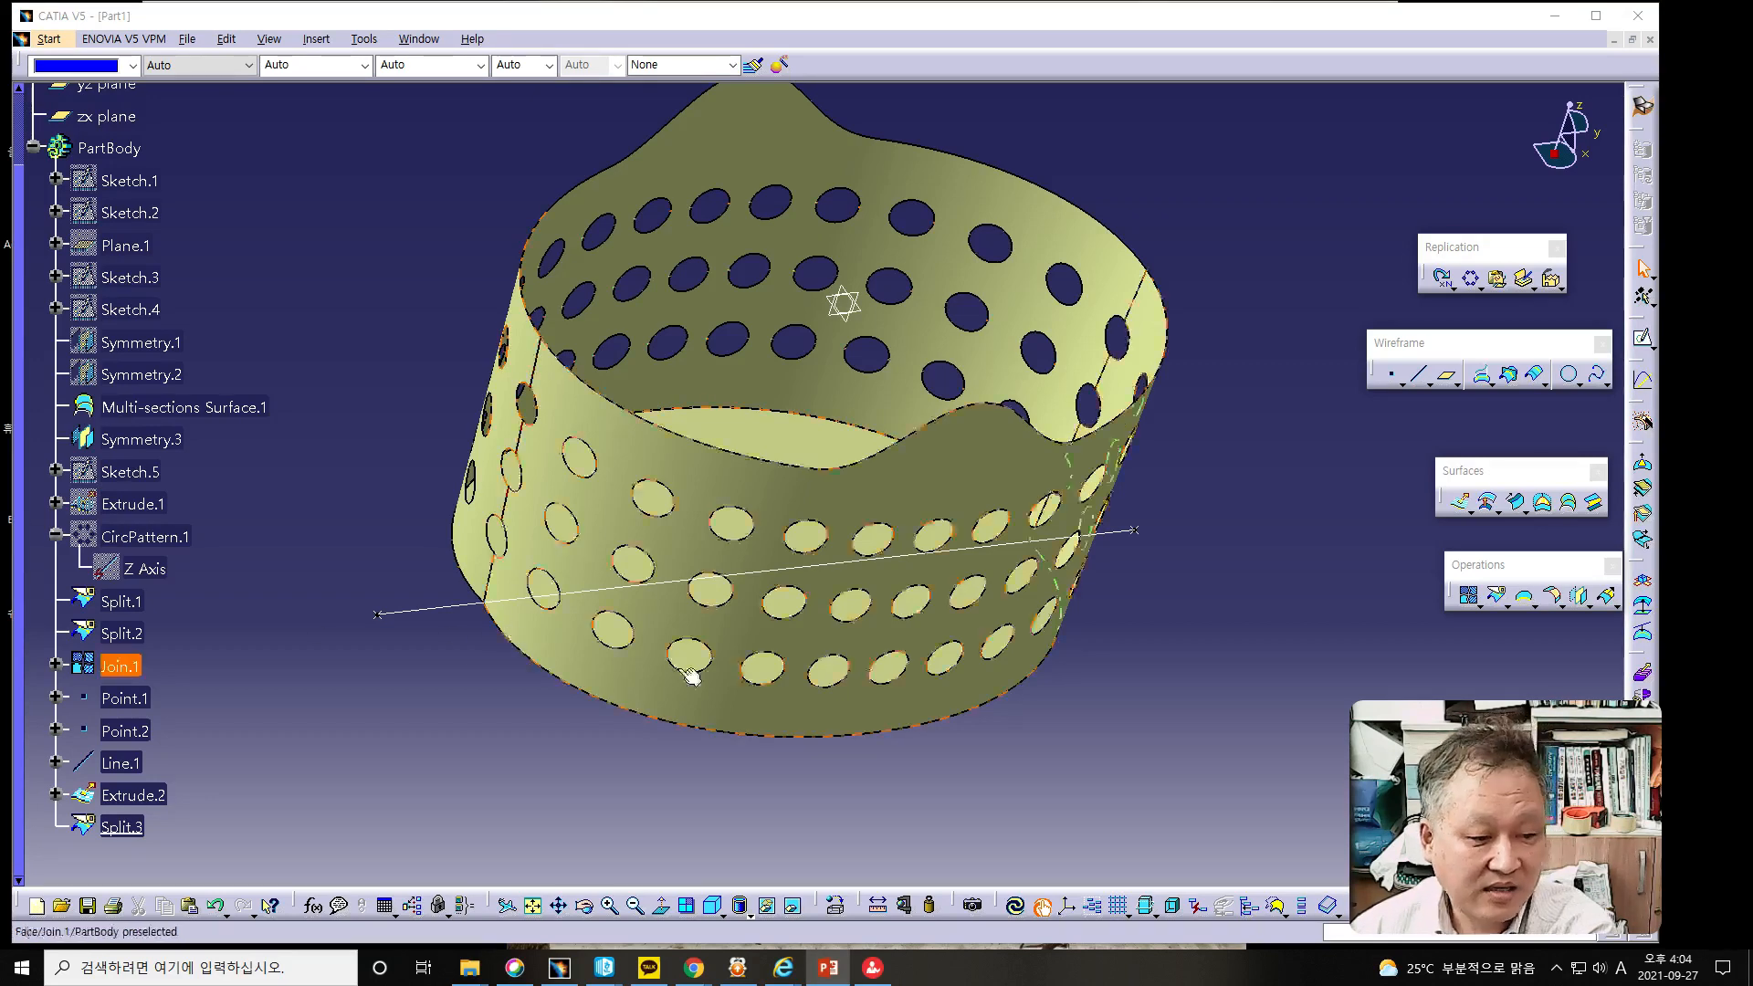
click(1469, 602)
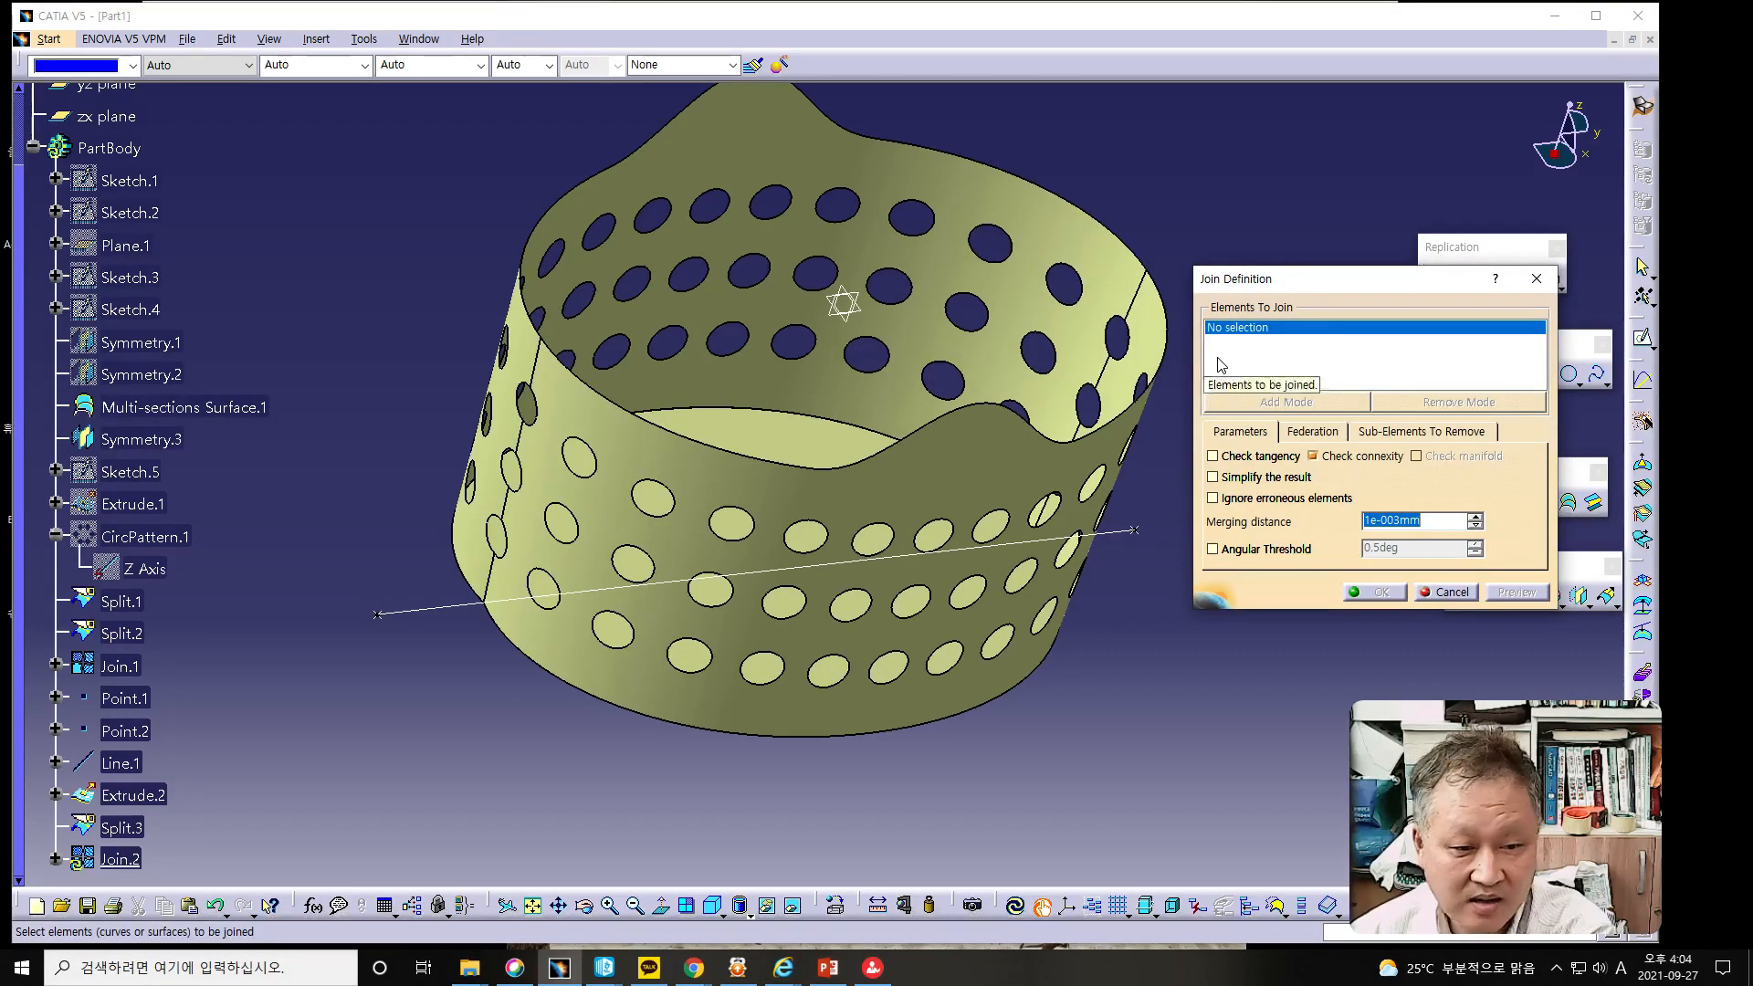
click(762, 431)
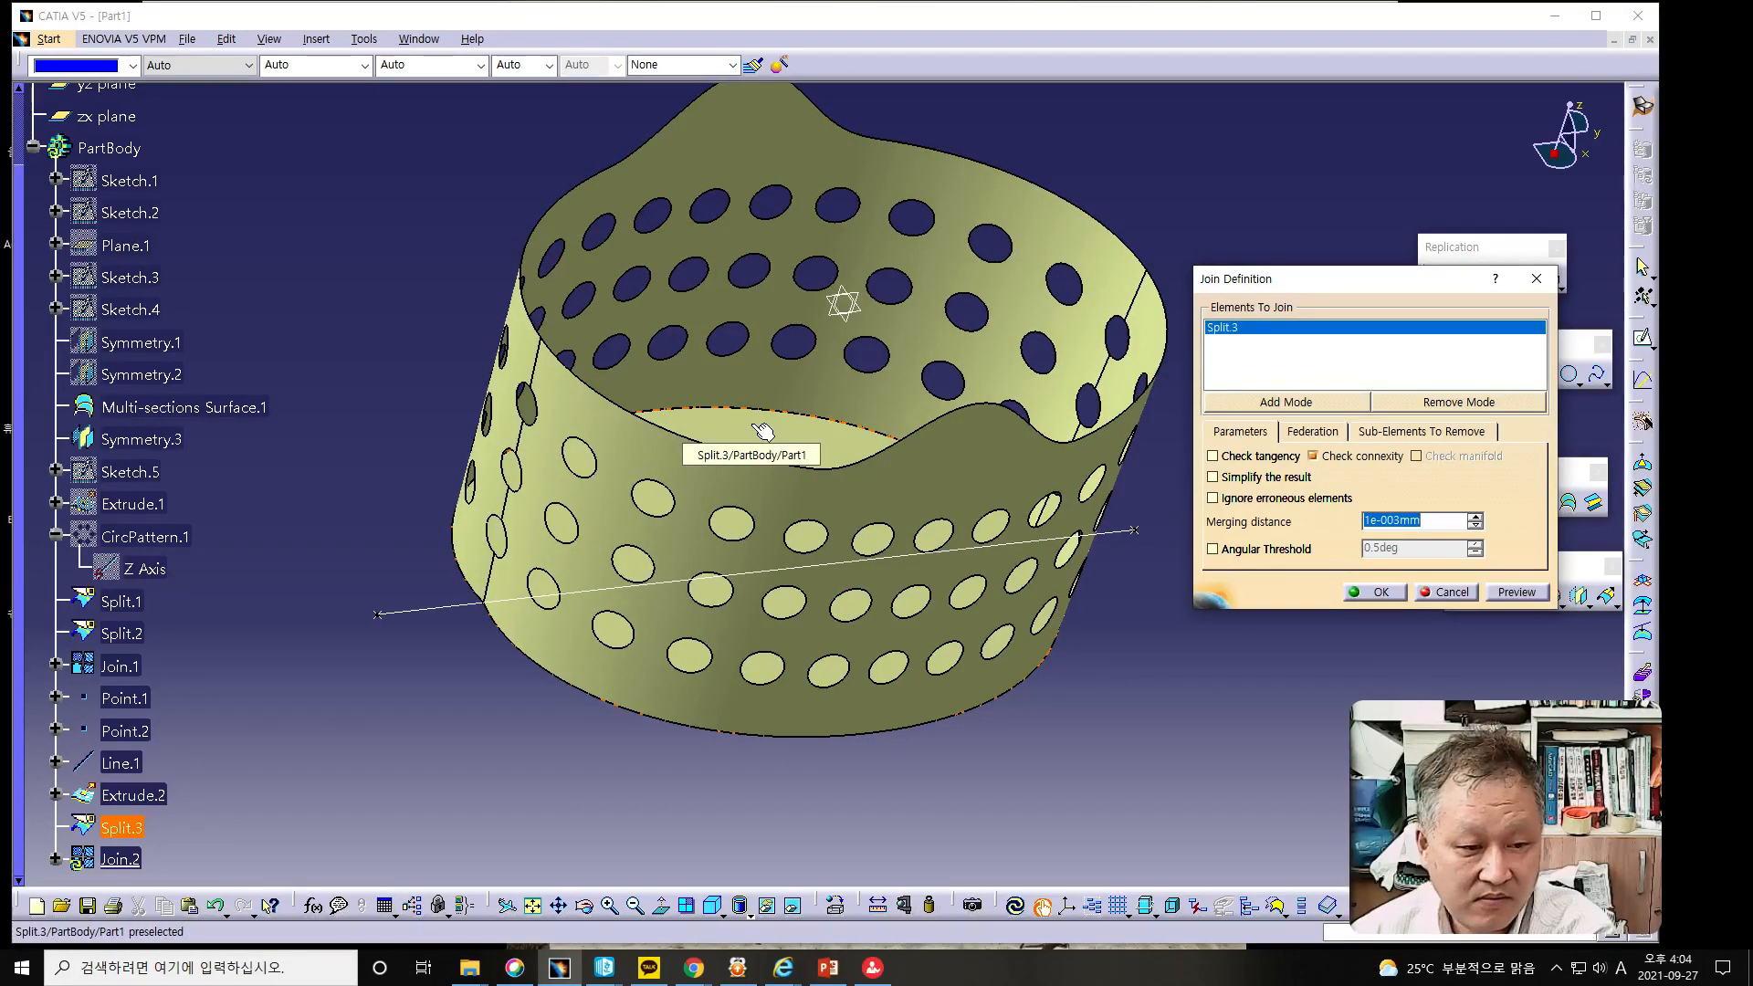
click(945, 493)
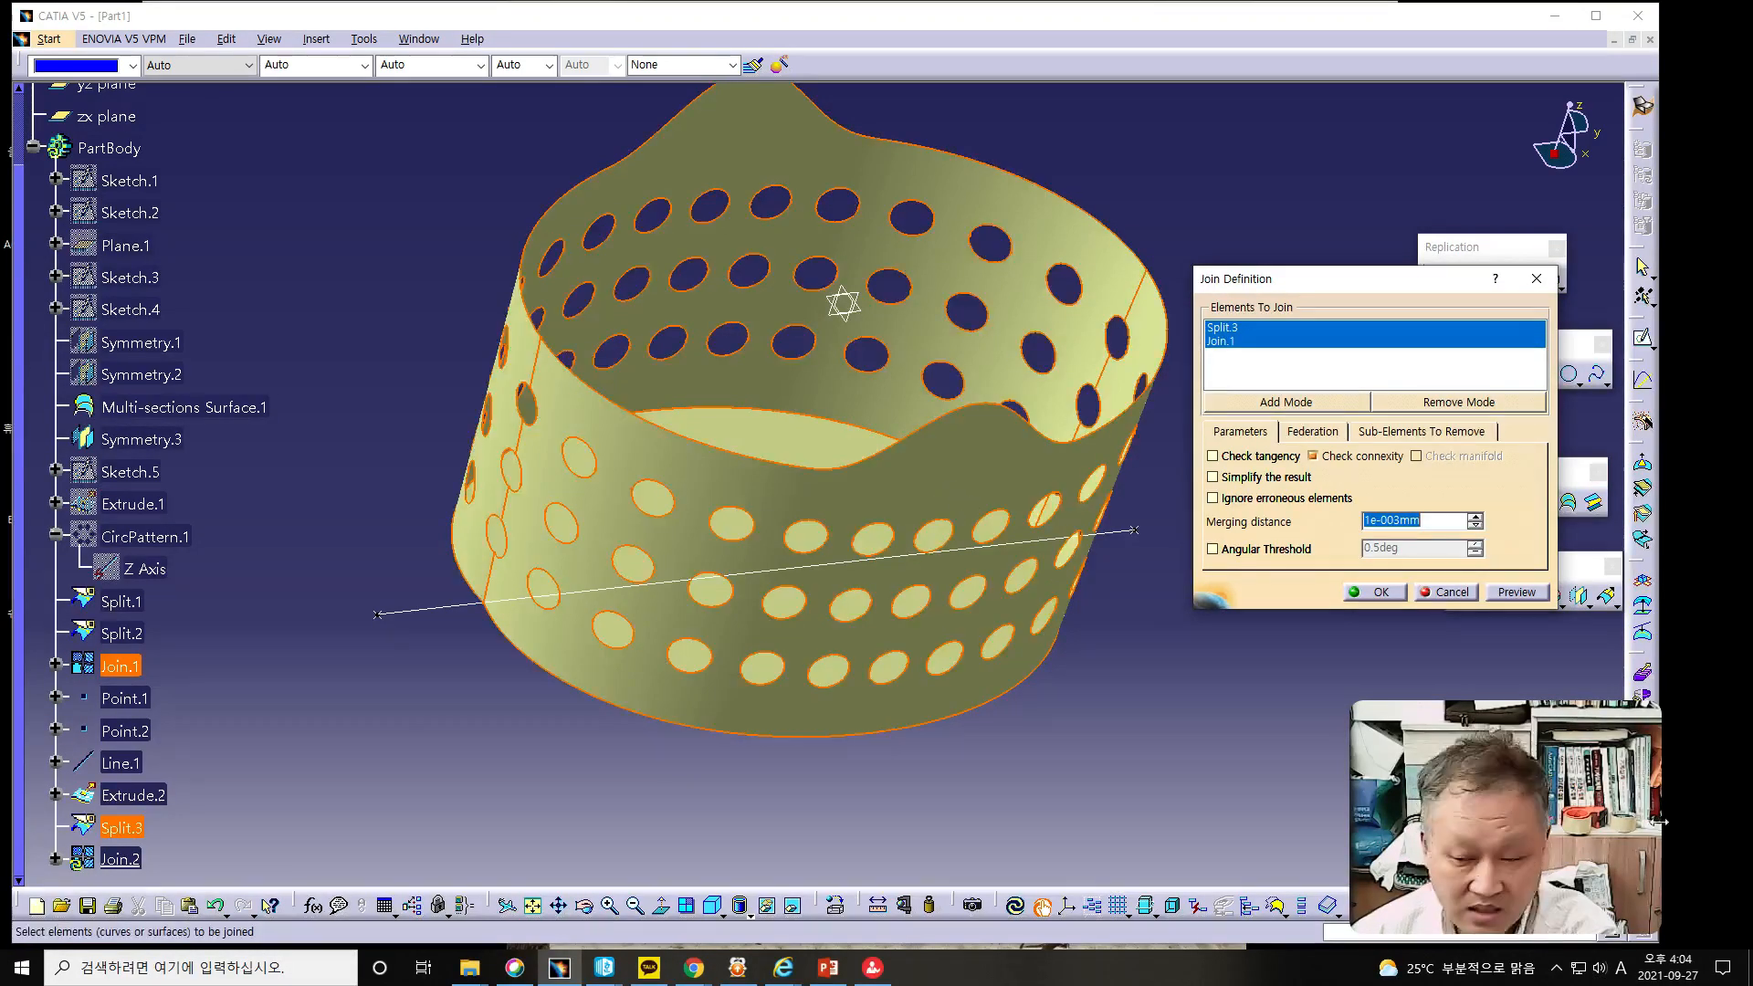
click(1521, 595)
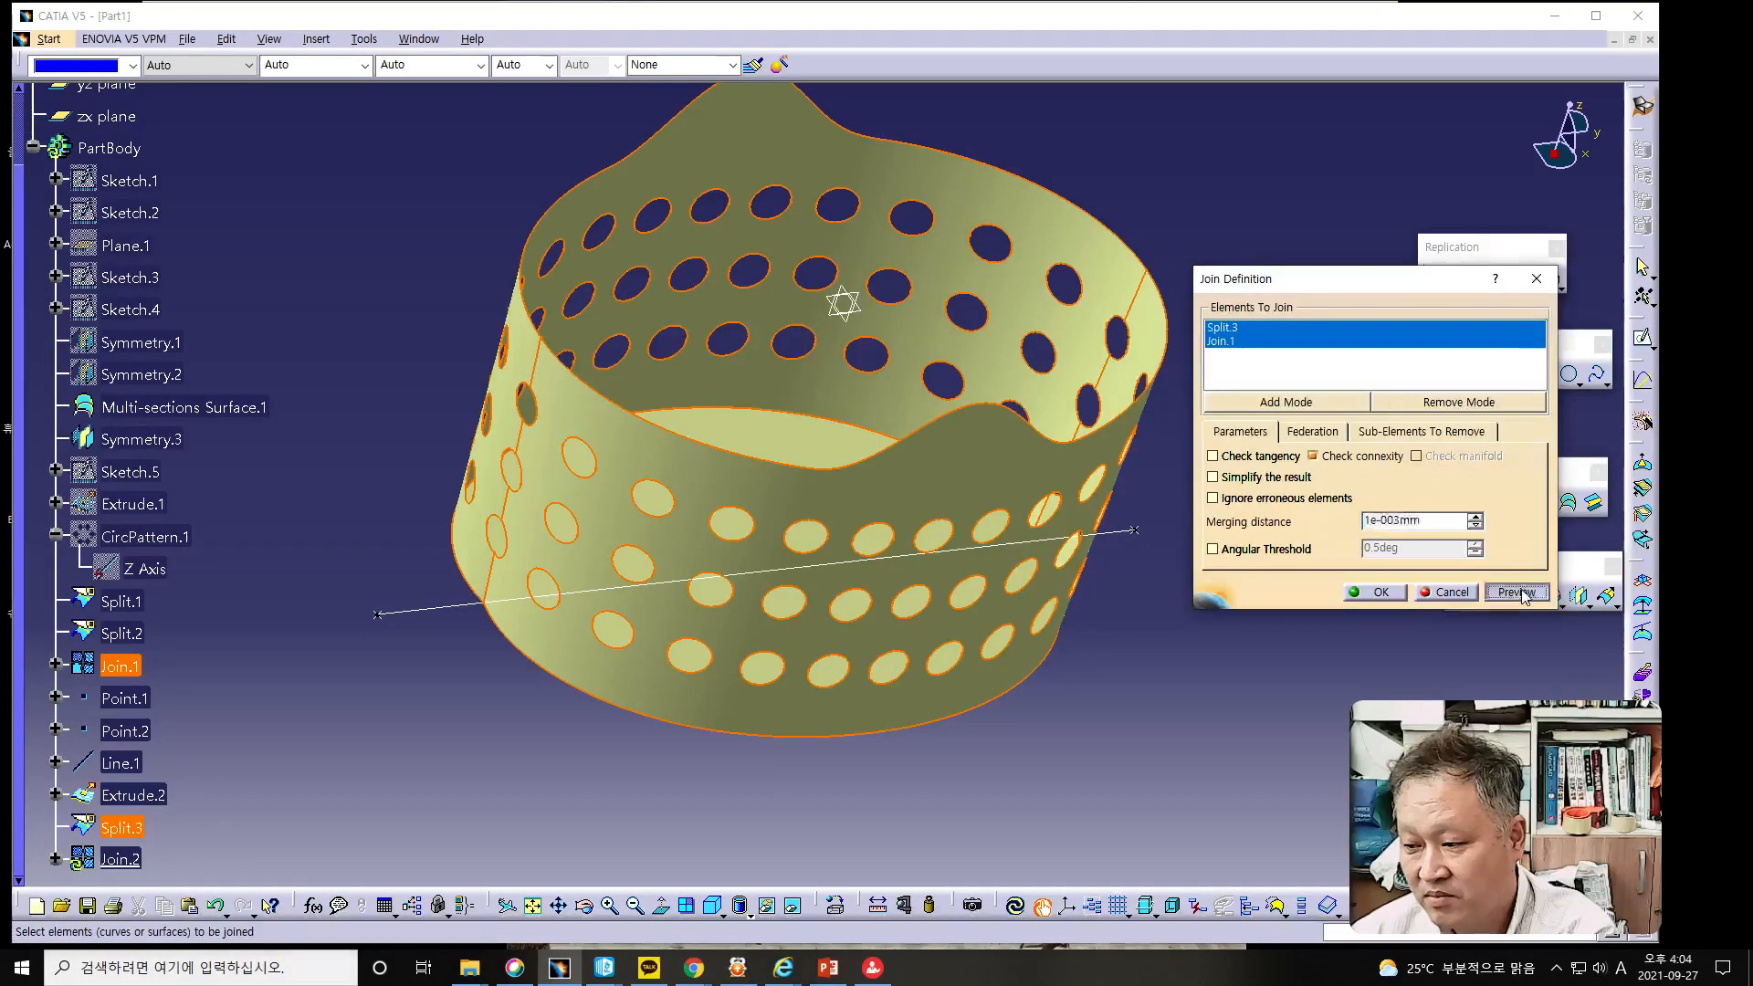
click(1360, 595)
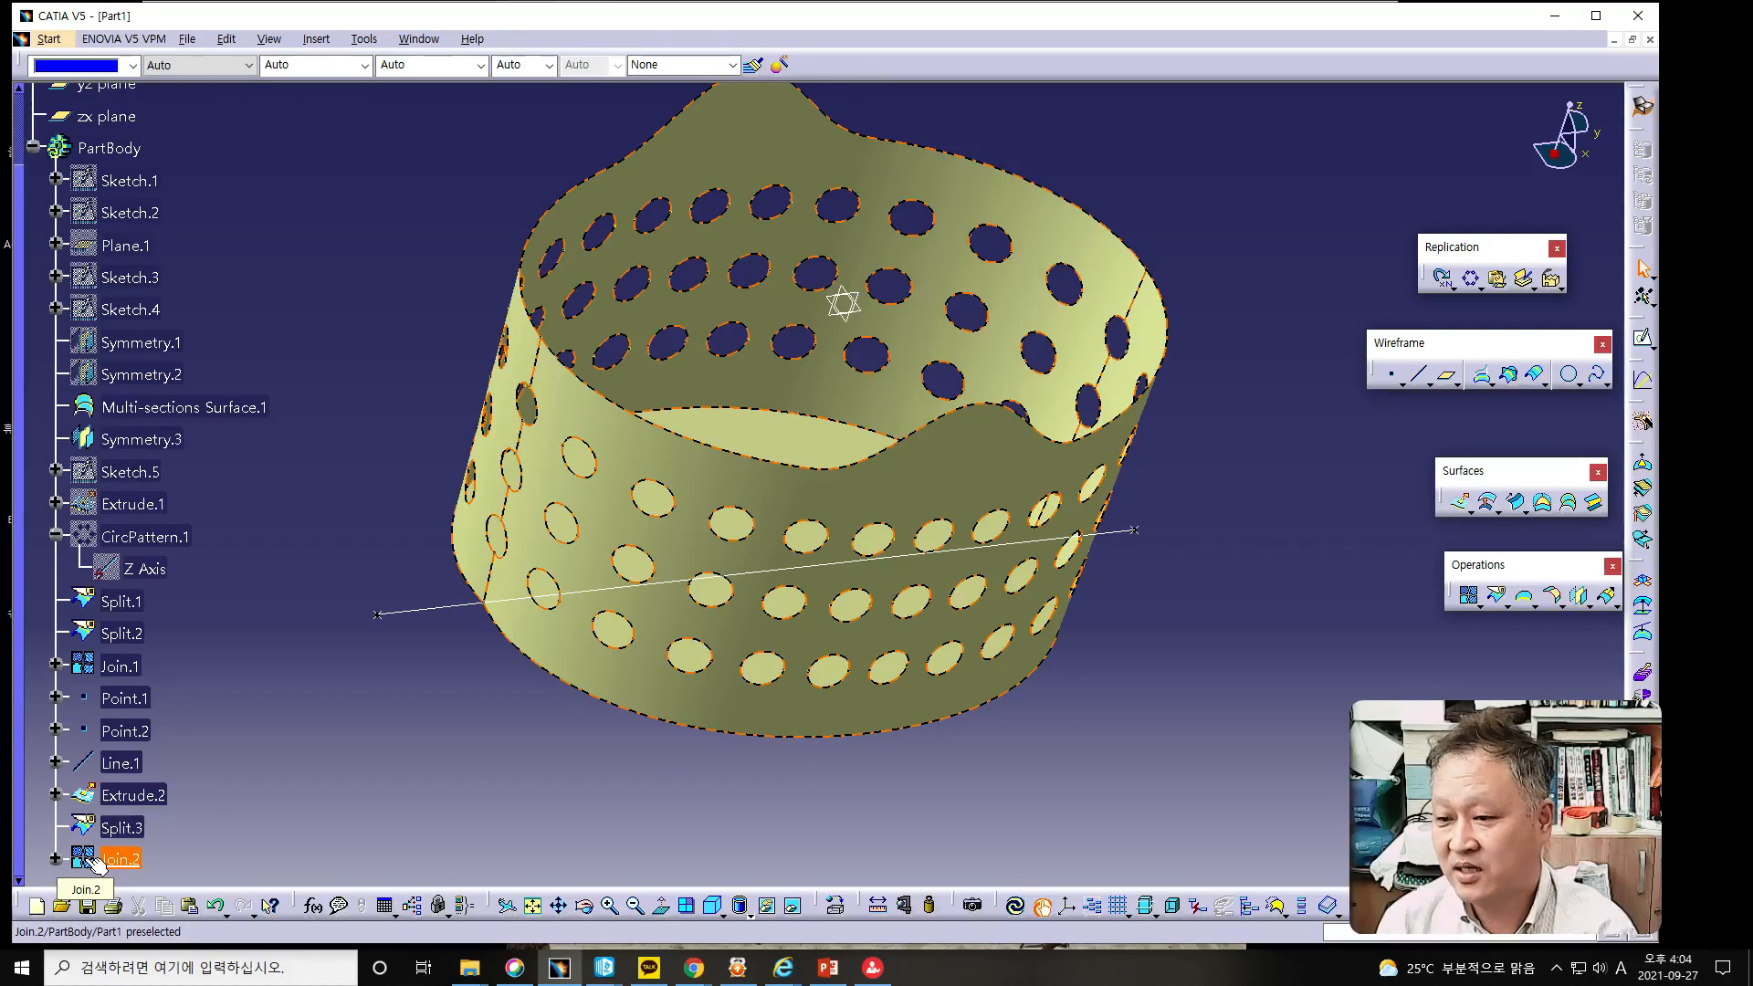
middle_drag(1196, 727, 386, 489)
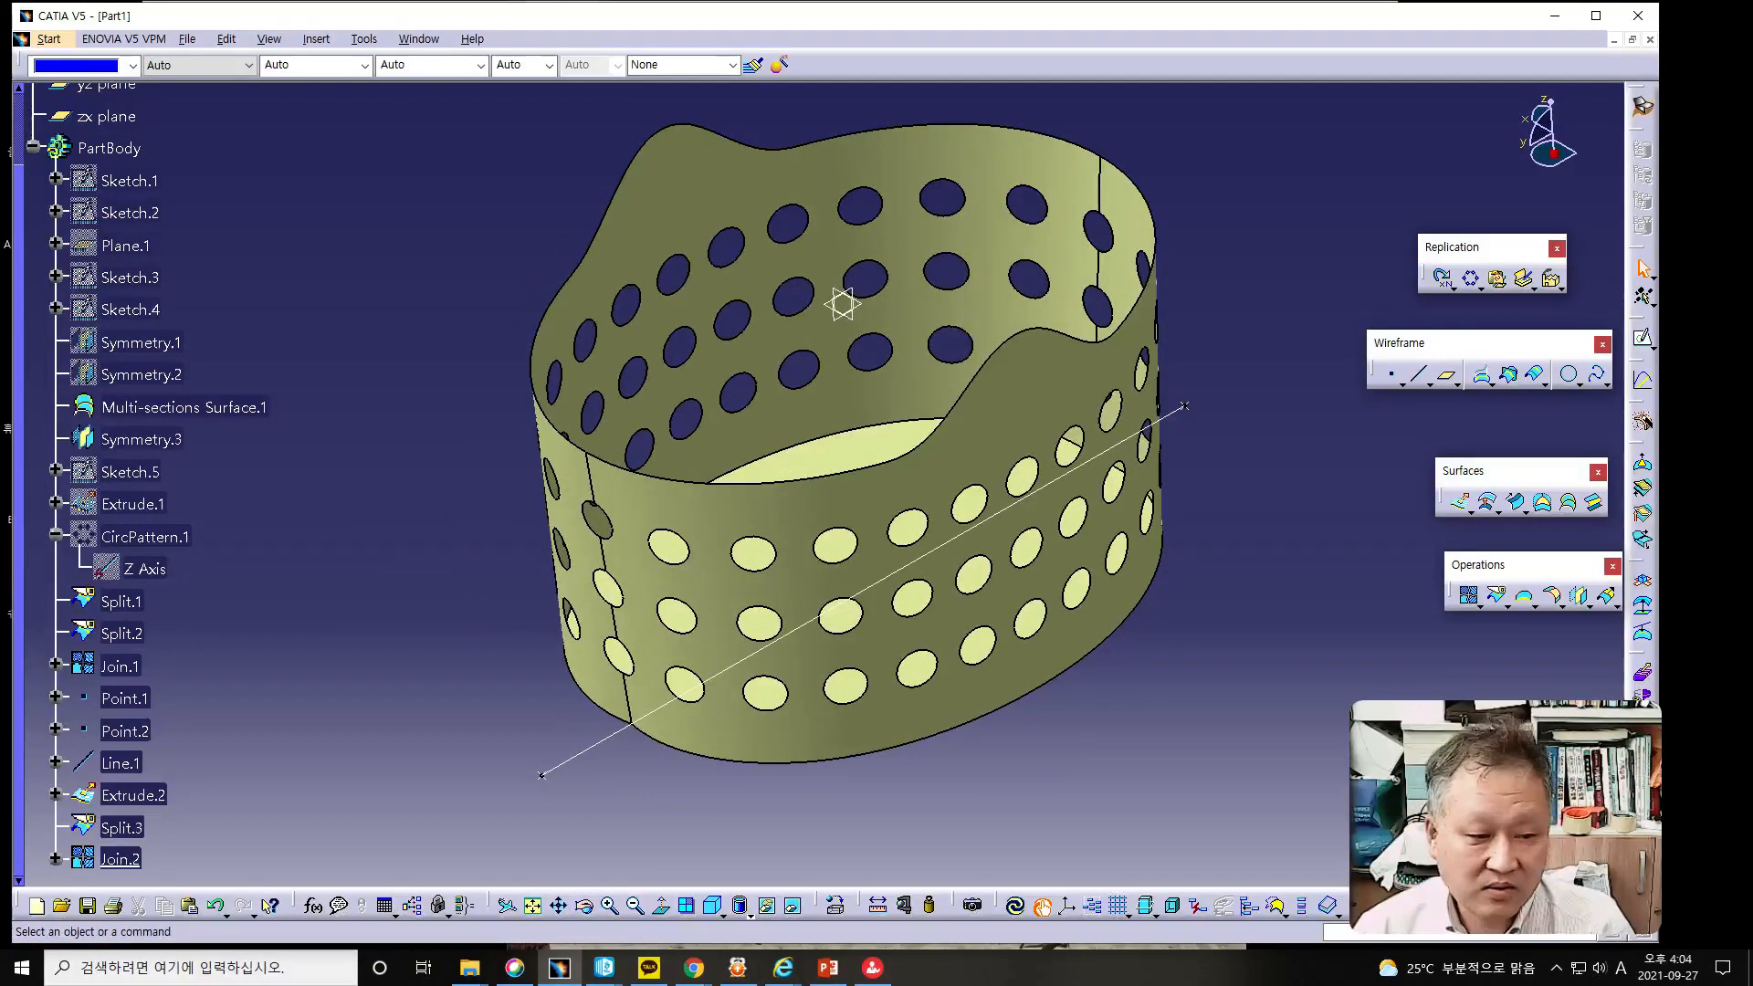
key(alt+Tab)
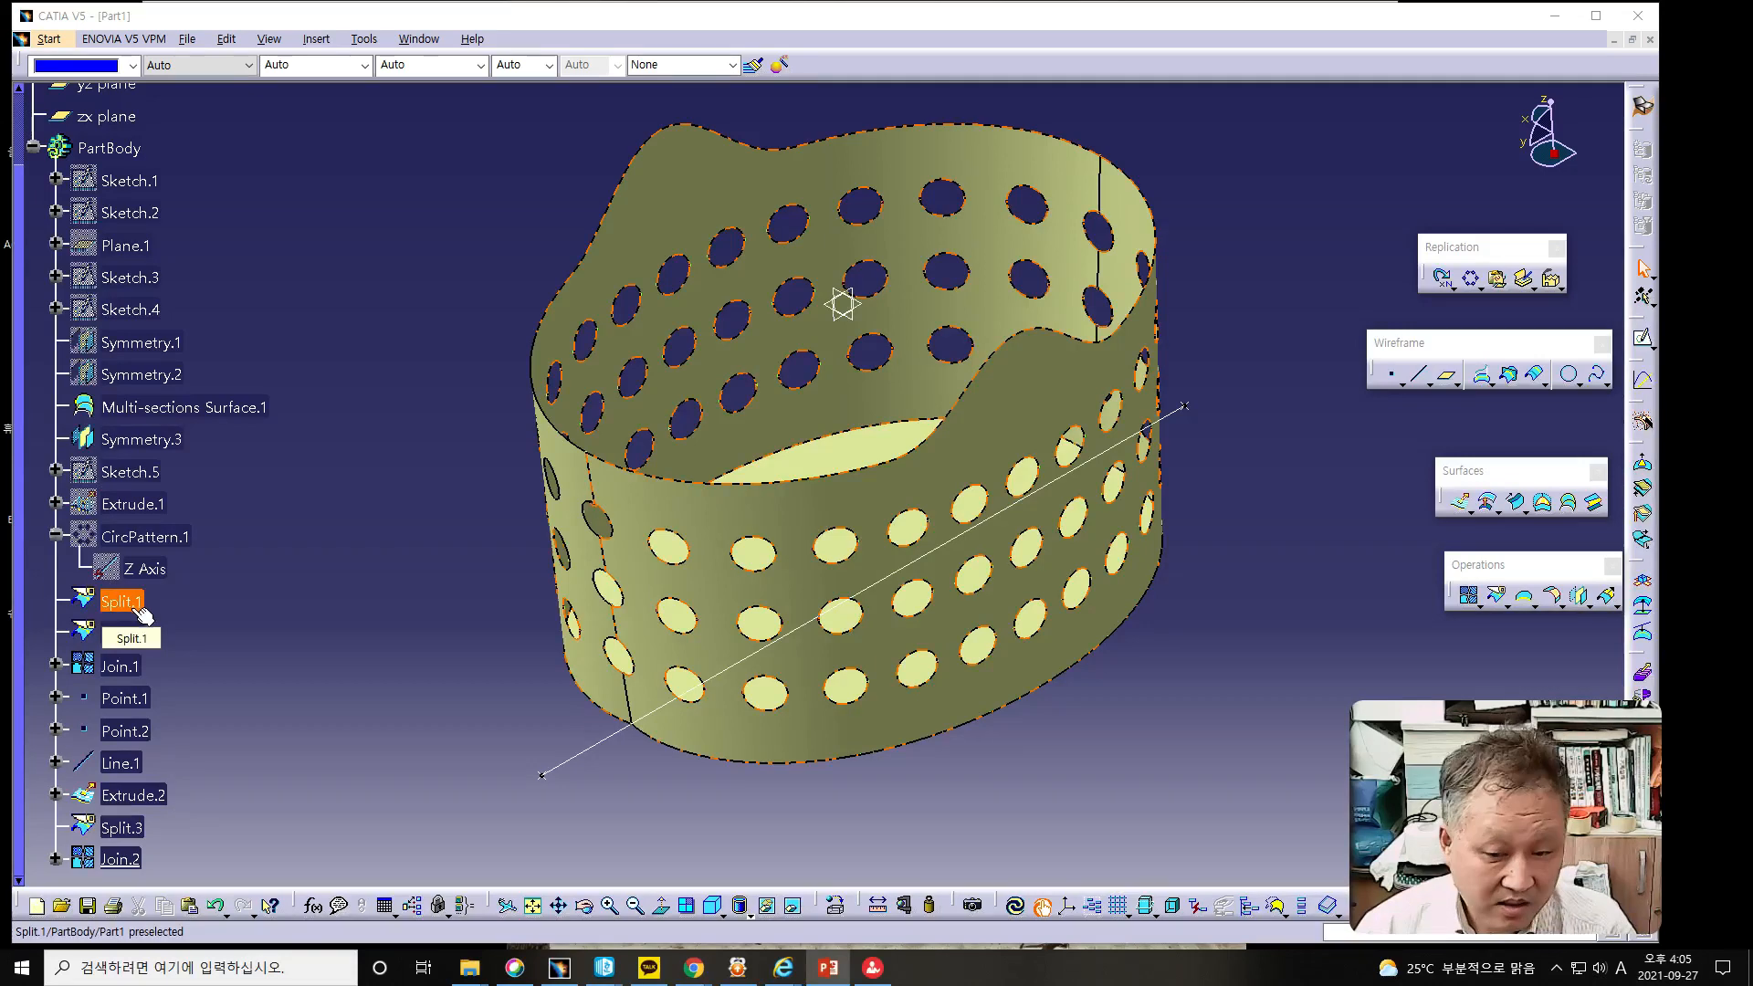
Hide the construction elements Point.1, Point.2 and Line.1.
click(124, 698)
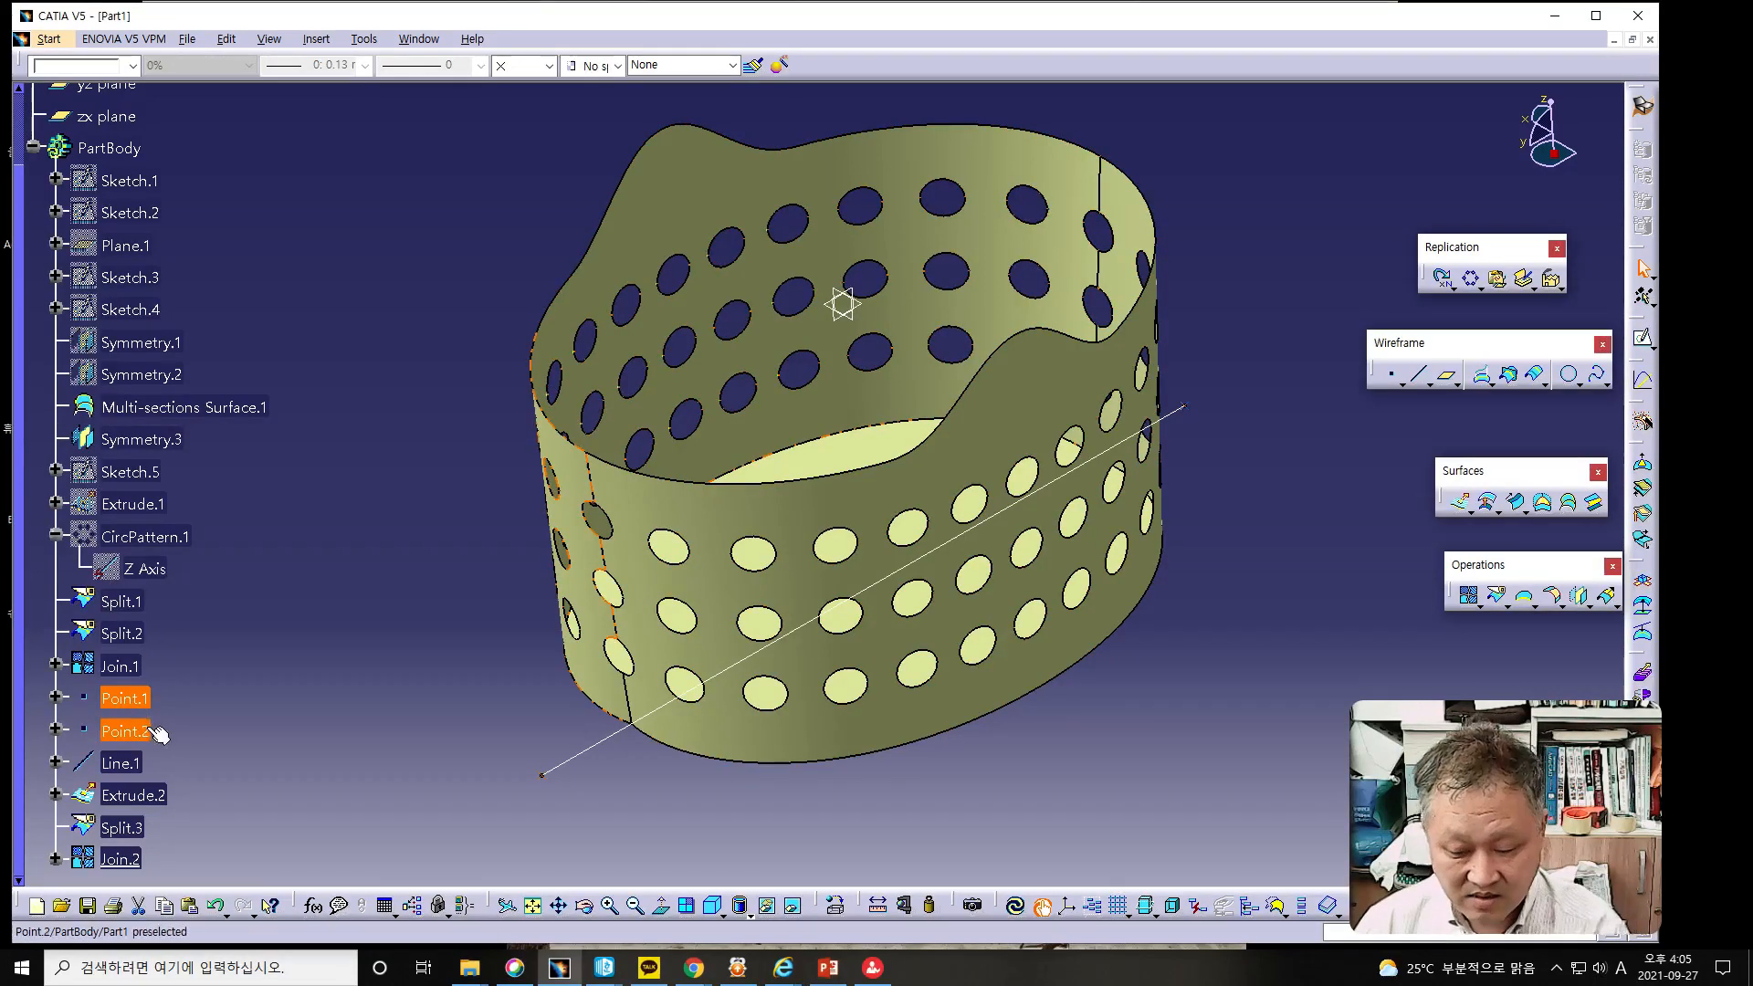
ctrl+click(123, 764)
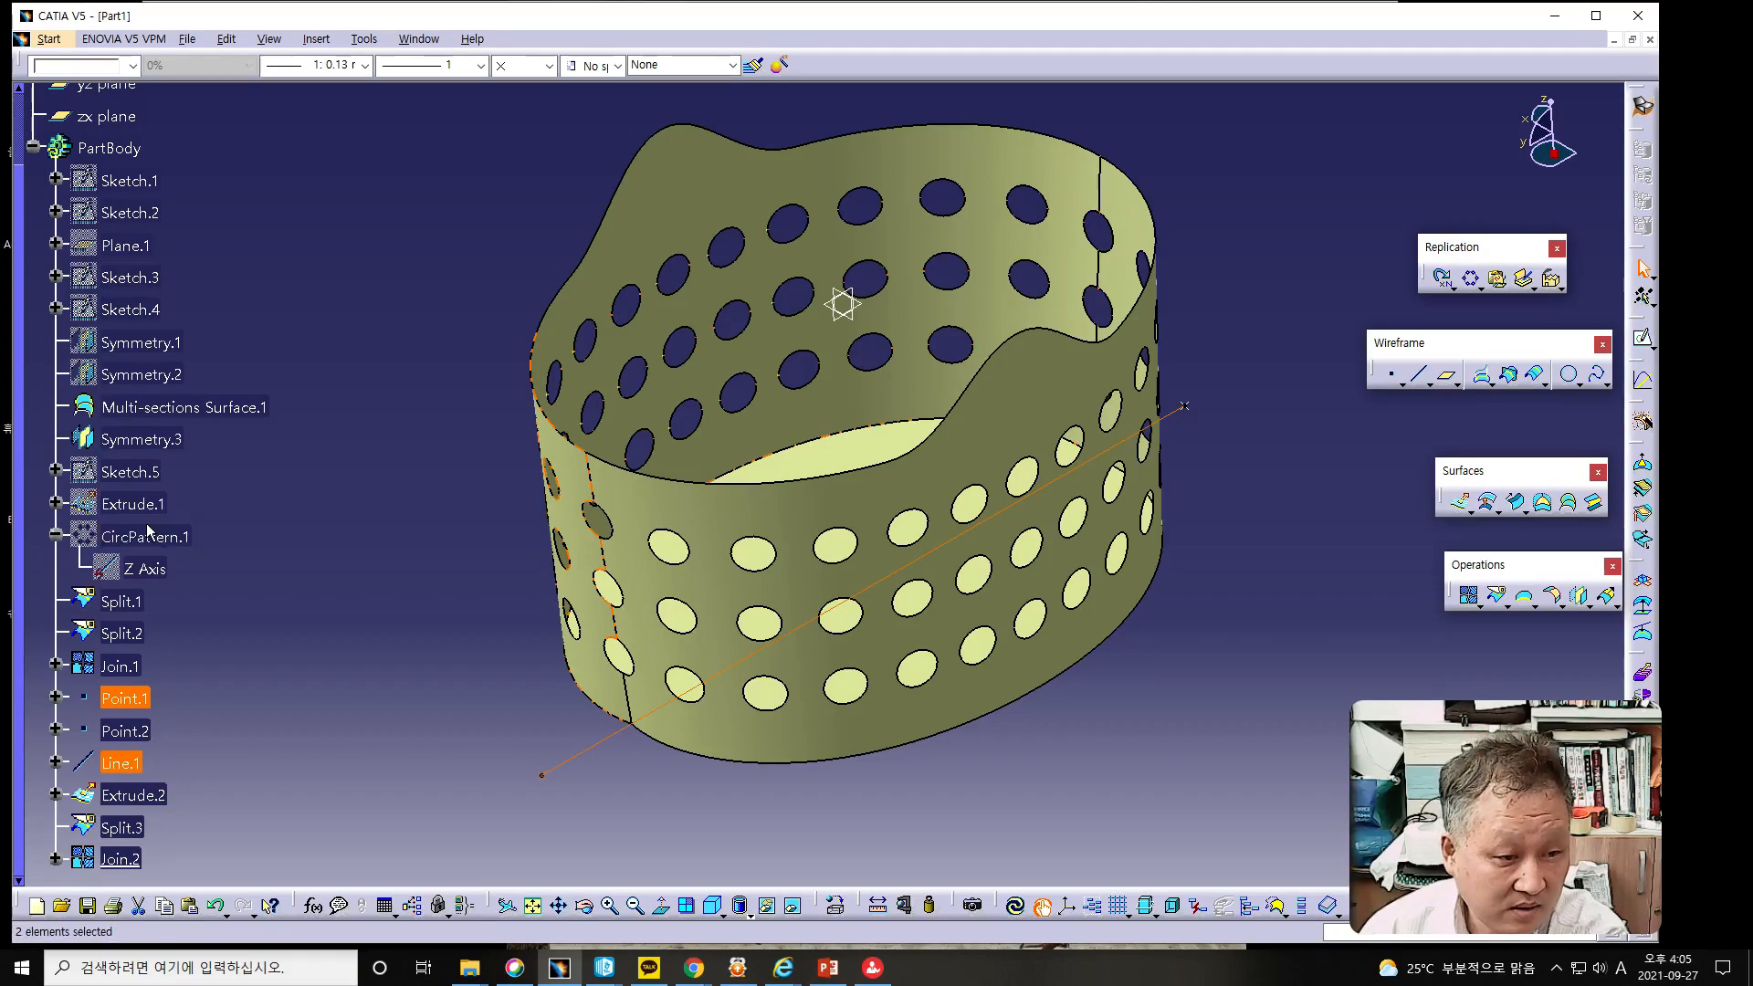
right_click(137, 730)
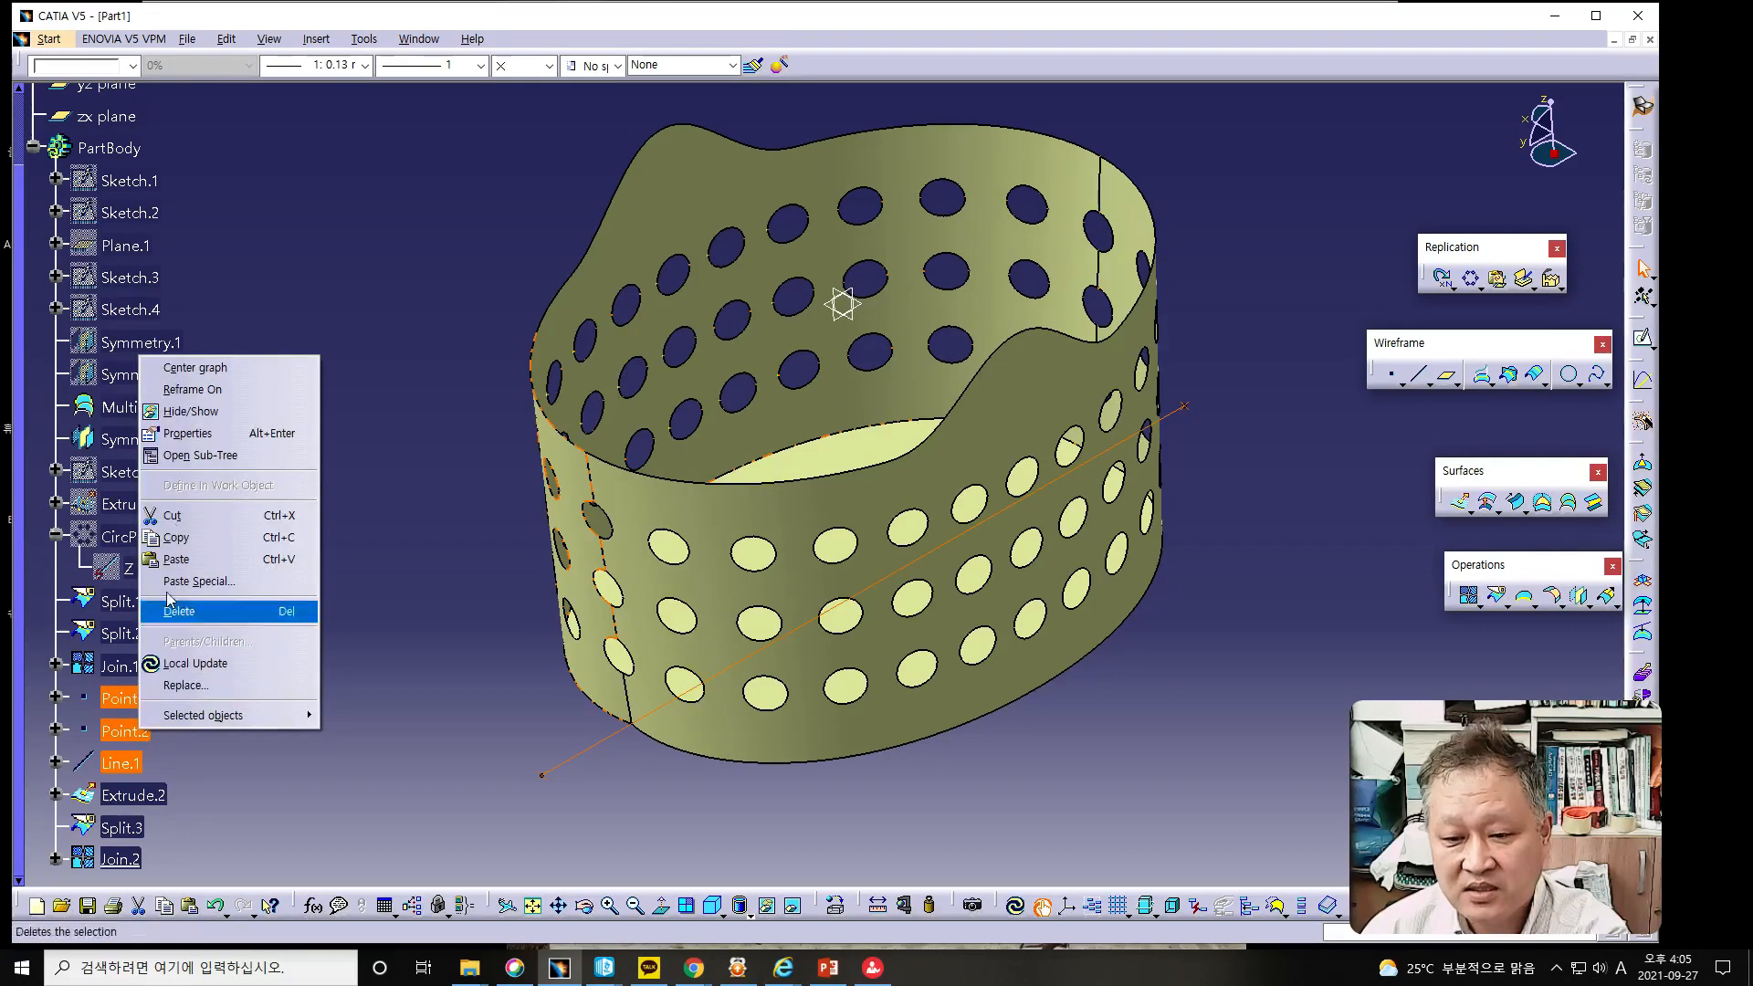
click(187, 411)
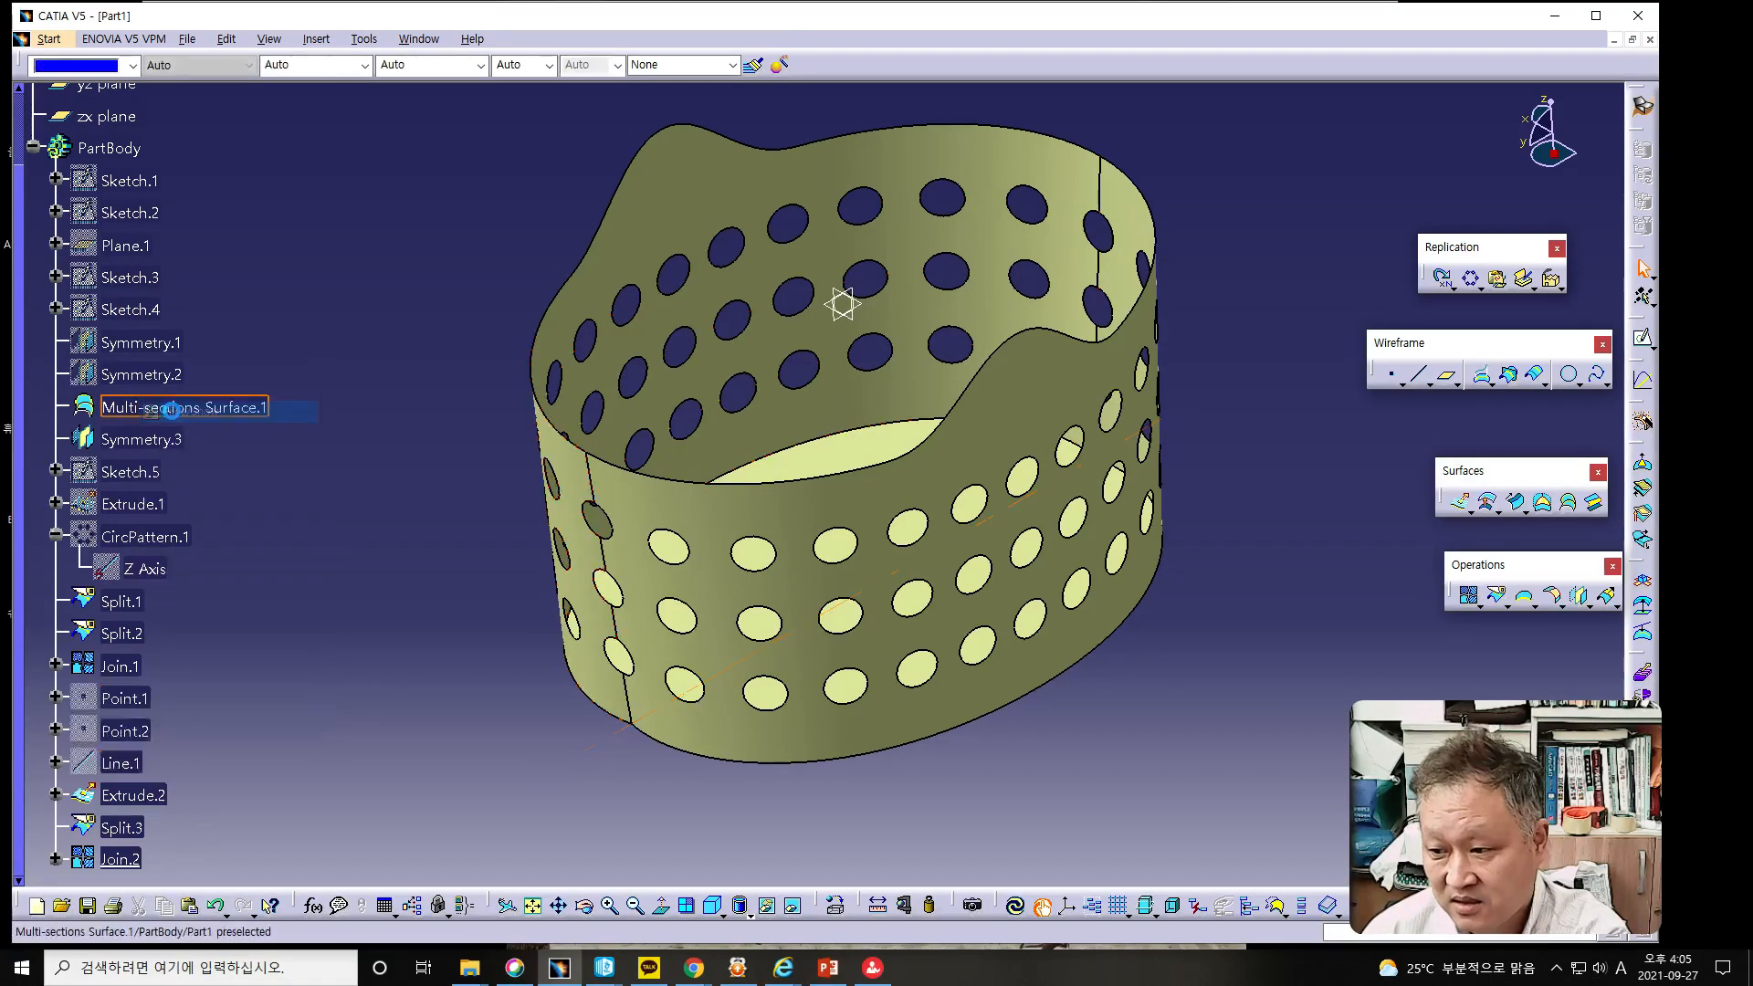
Examine the joined basket surface from the side, from underneath and from above, including the closed base.
middle_drag(1122, 704, 641, 636)
middle_drag(475, 582, 1498, 585)
mouse_move(699, 592)
middle_down()
mouse_move(211, 579)
mouse_move(548, 594)
mouse_move(1291, 544)
mouse_move(1484, 559)
mouse_move(438, 544)
mouse_move(744, 540)
mouse_move(1315, 599)
mouse_move(825, 266)
mouse_move(1174, 599)
mouse_move(602, 595)
mouse_move(433, 548)
mouse_move(405, 460)
mouse_move(1107, 756)
mouse_move(1103, 668)
mouse_move(1338, 720)
middle_up()
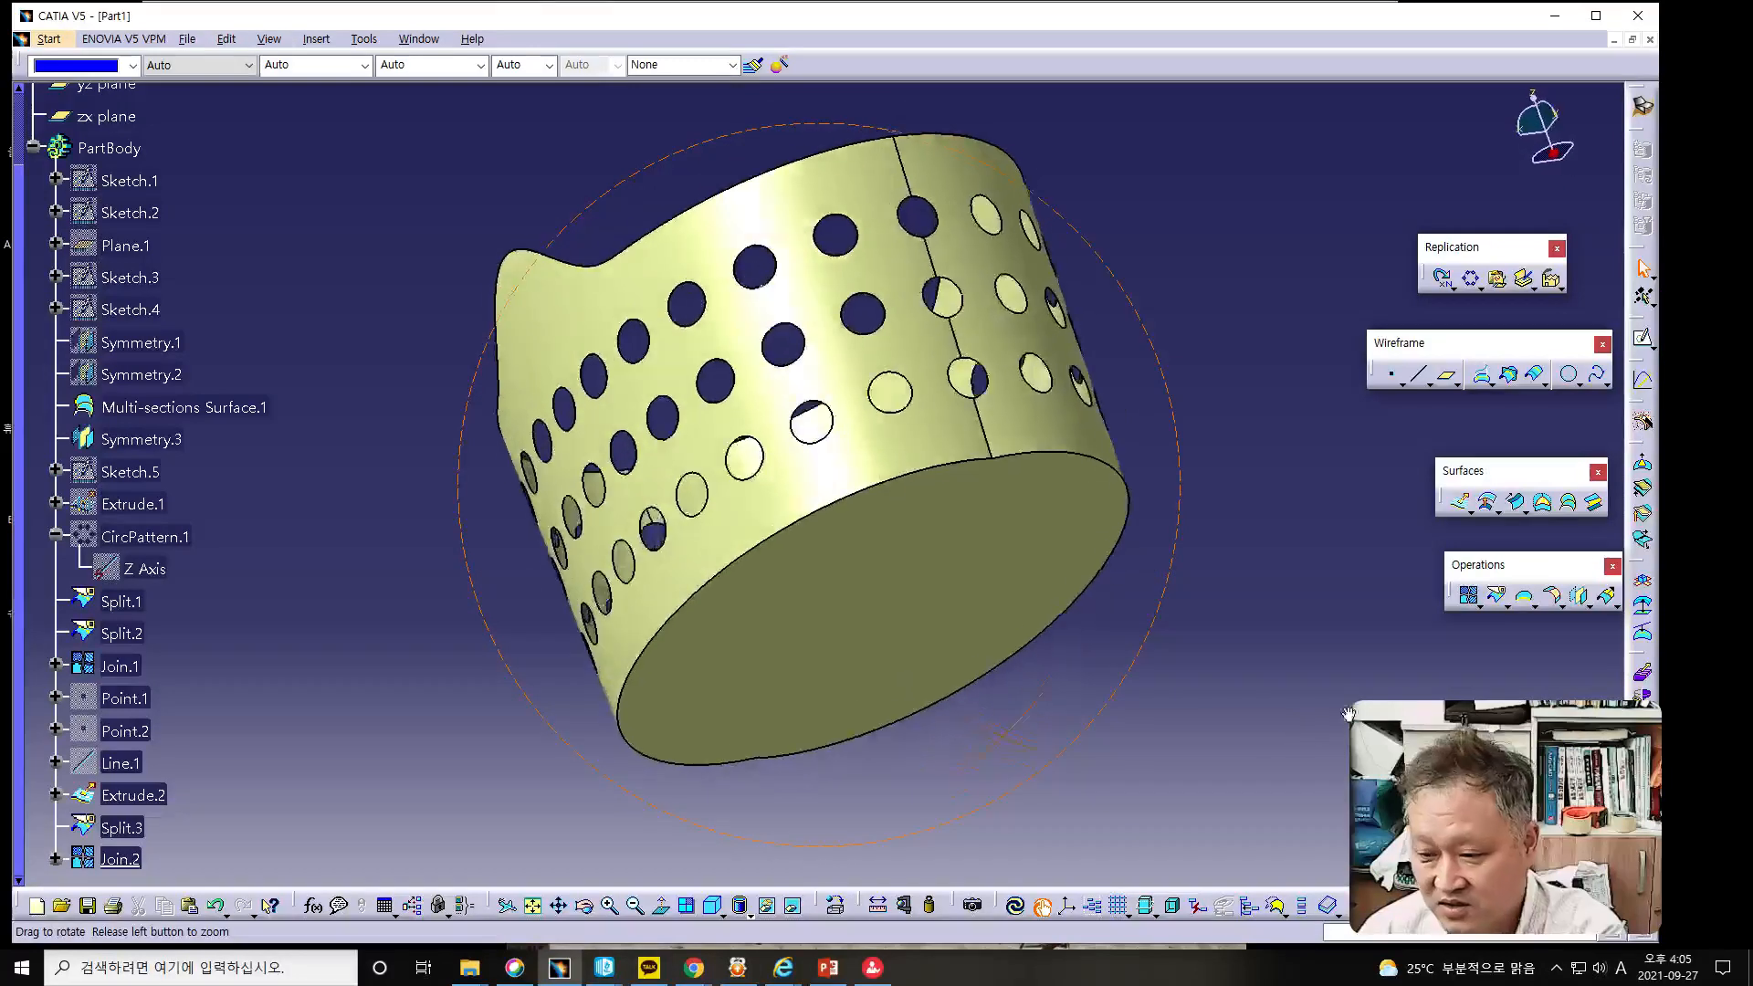
mouse_move(1200, 618)
middle_down()
mouse_move(1316, 794)
mouse_move(1252, 840)
mouse_move(1291, 616)
mouse_move(570, 255)
mouse_move(854, 356)
mouse_move(918, 336)
middle_up()
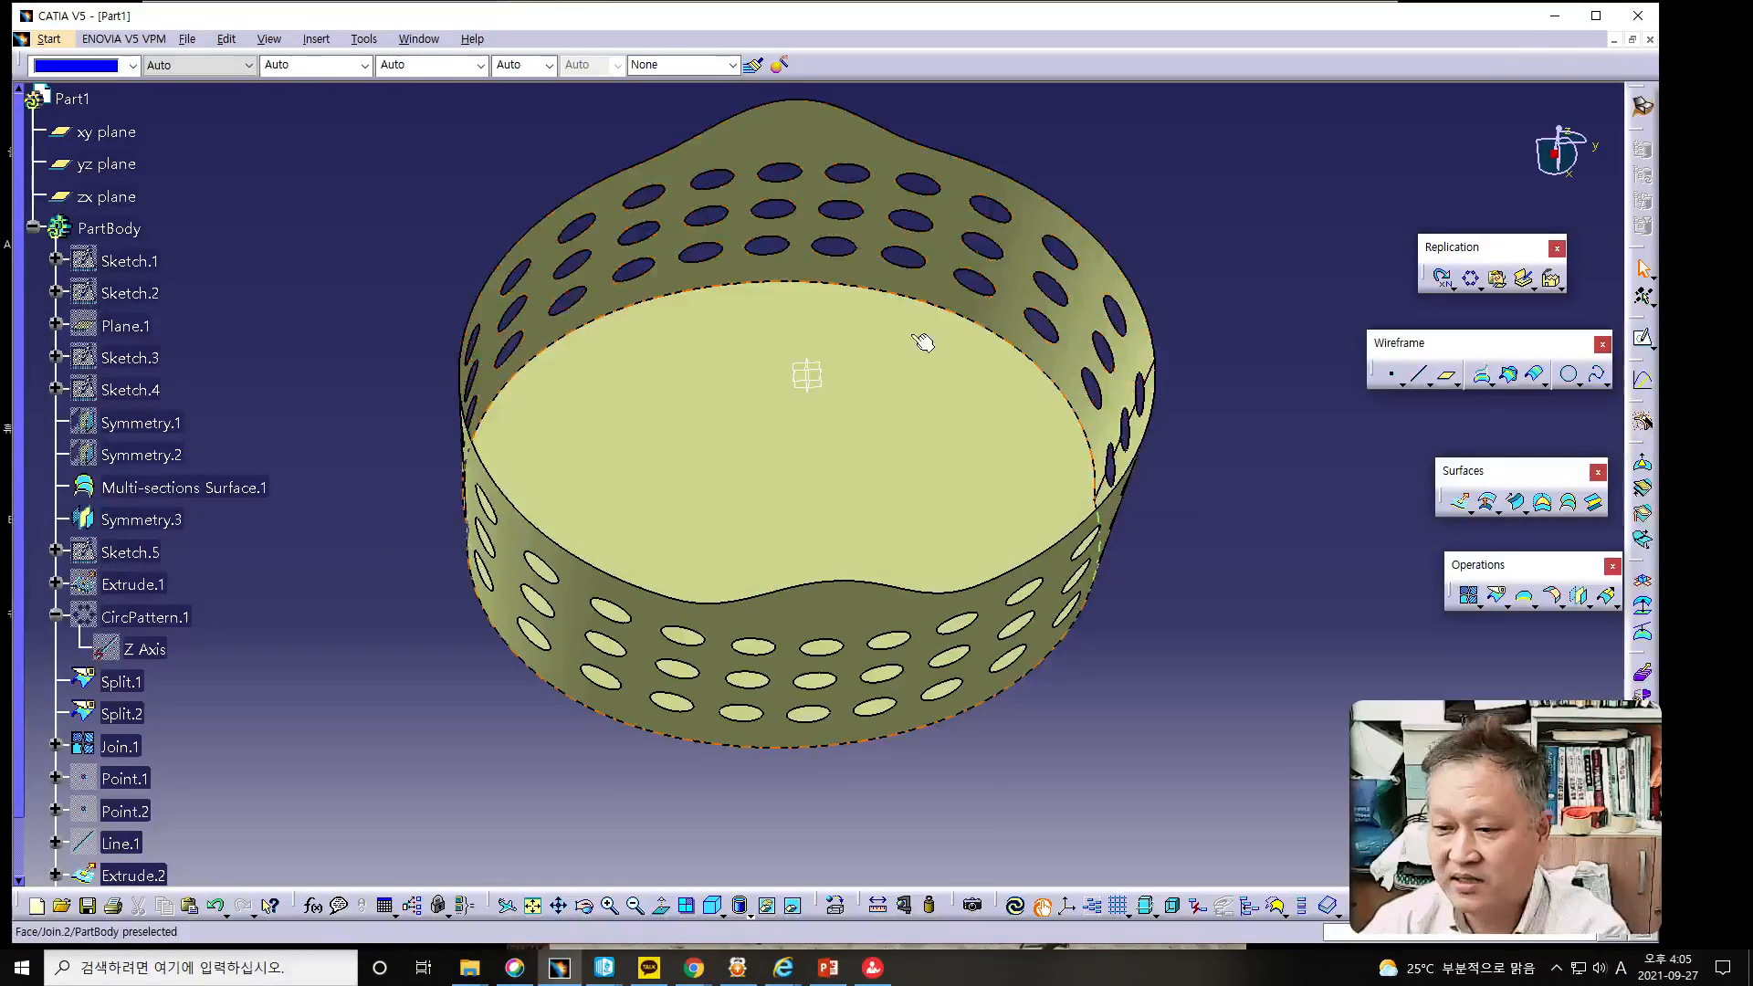
middle_drag(913, 415, 892, 352)
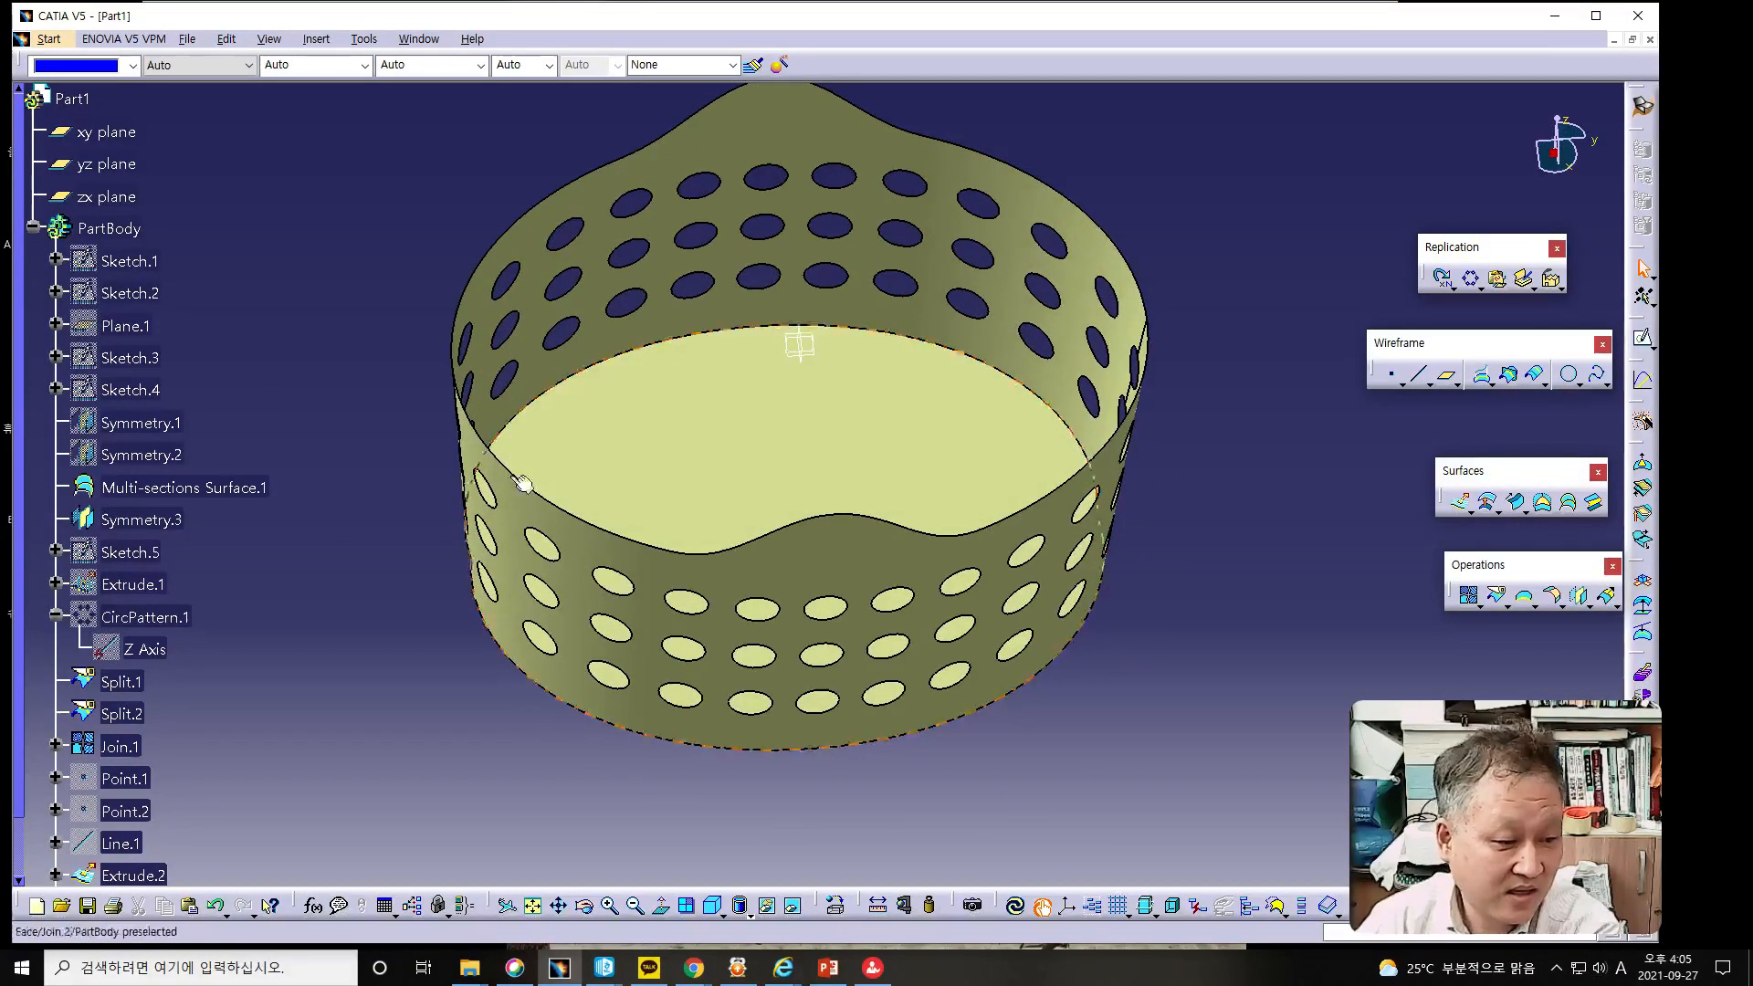
key(alt+Tab)
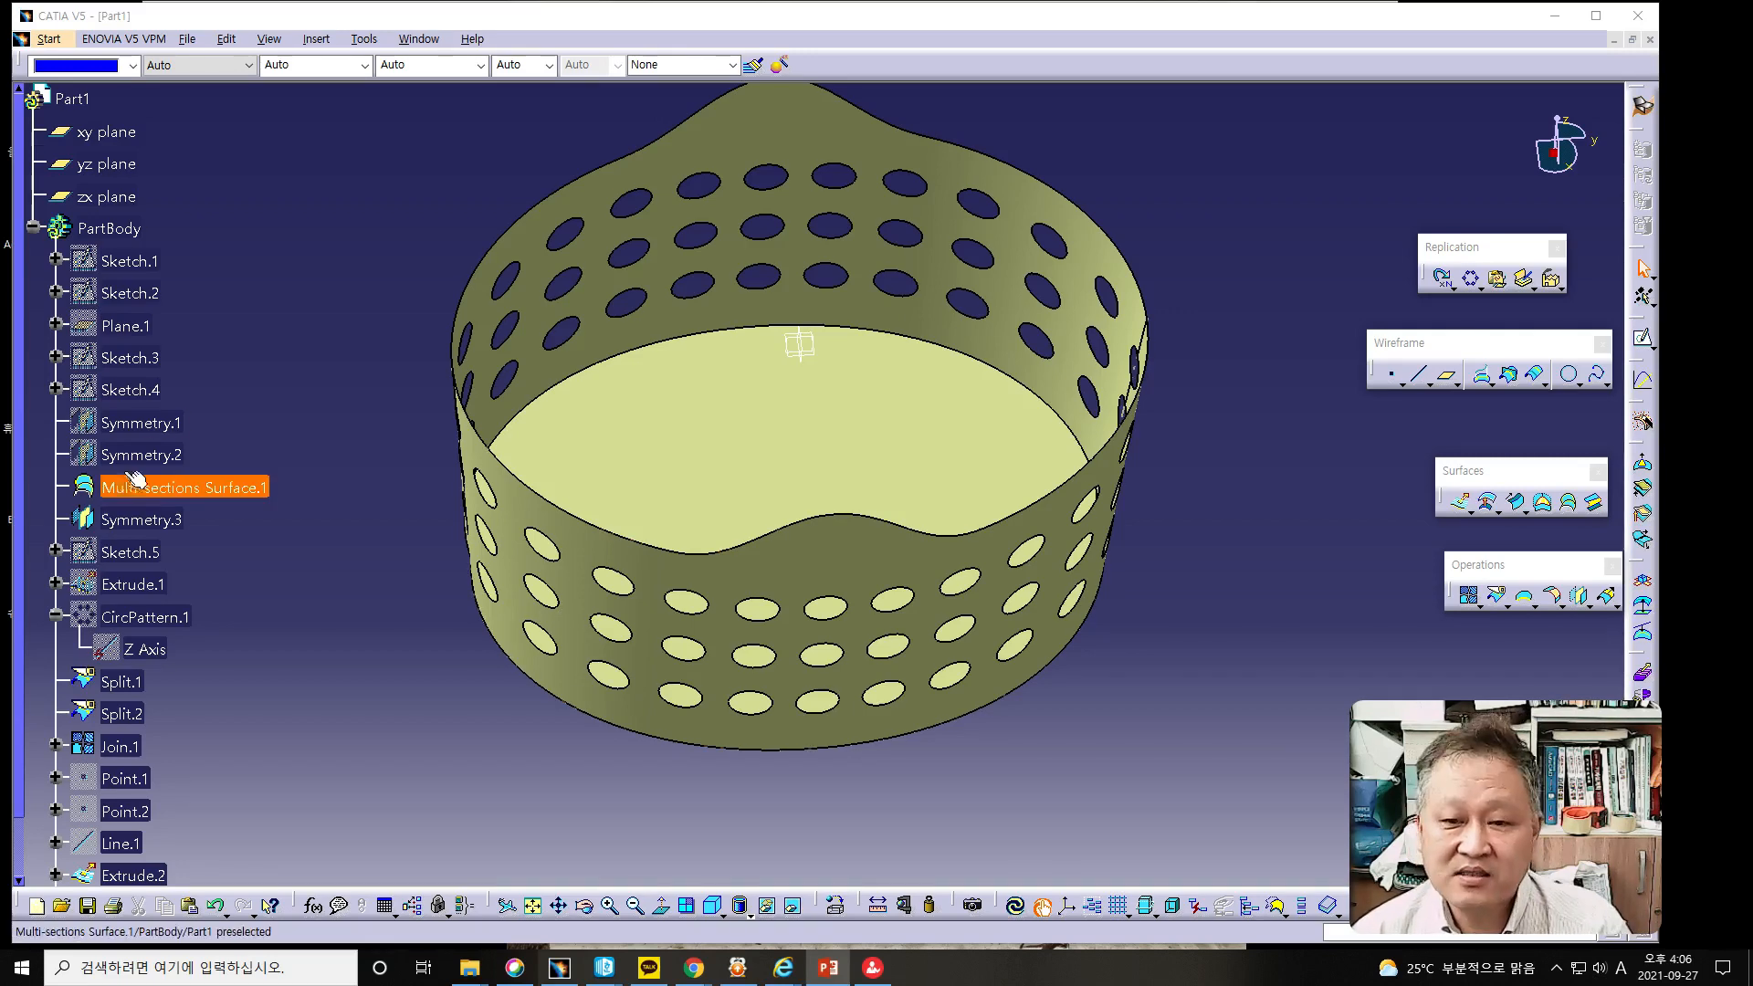
Switch to the Part Design workbench.
click(50, 39)
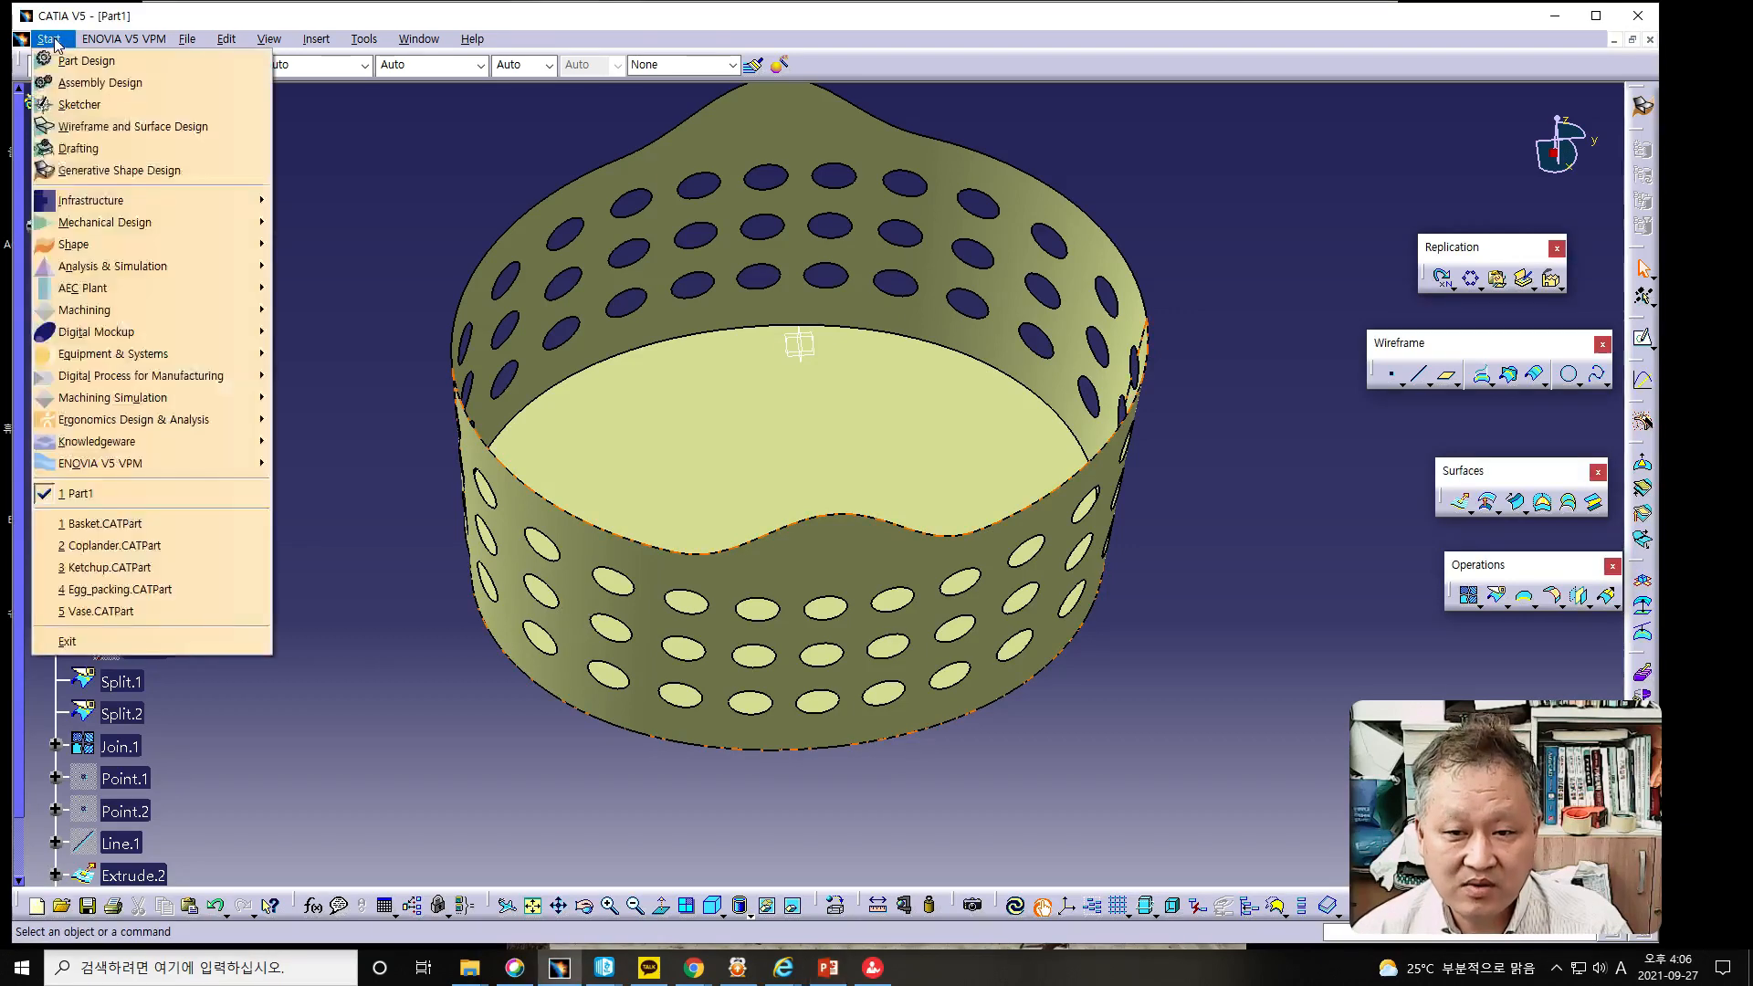
mouse_move(92, 228)
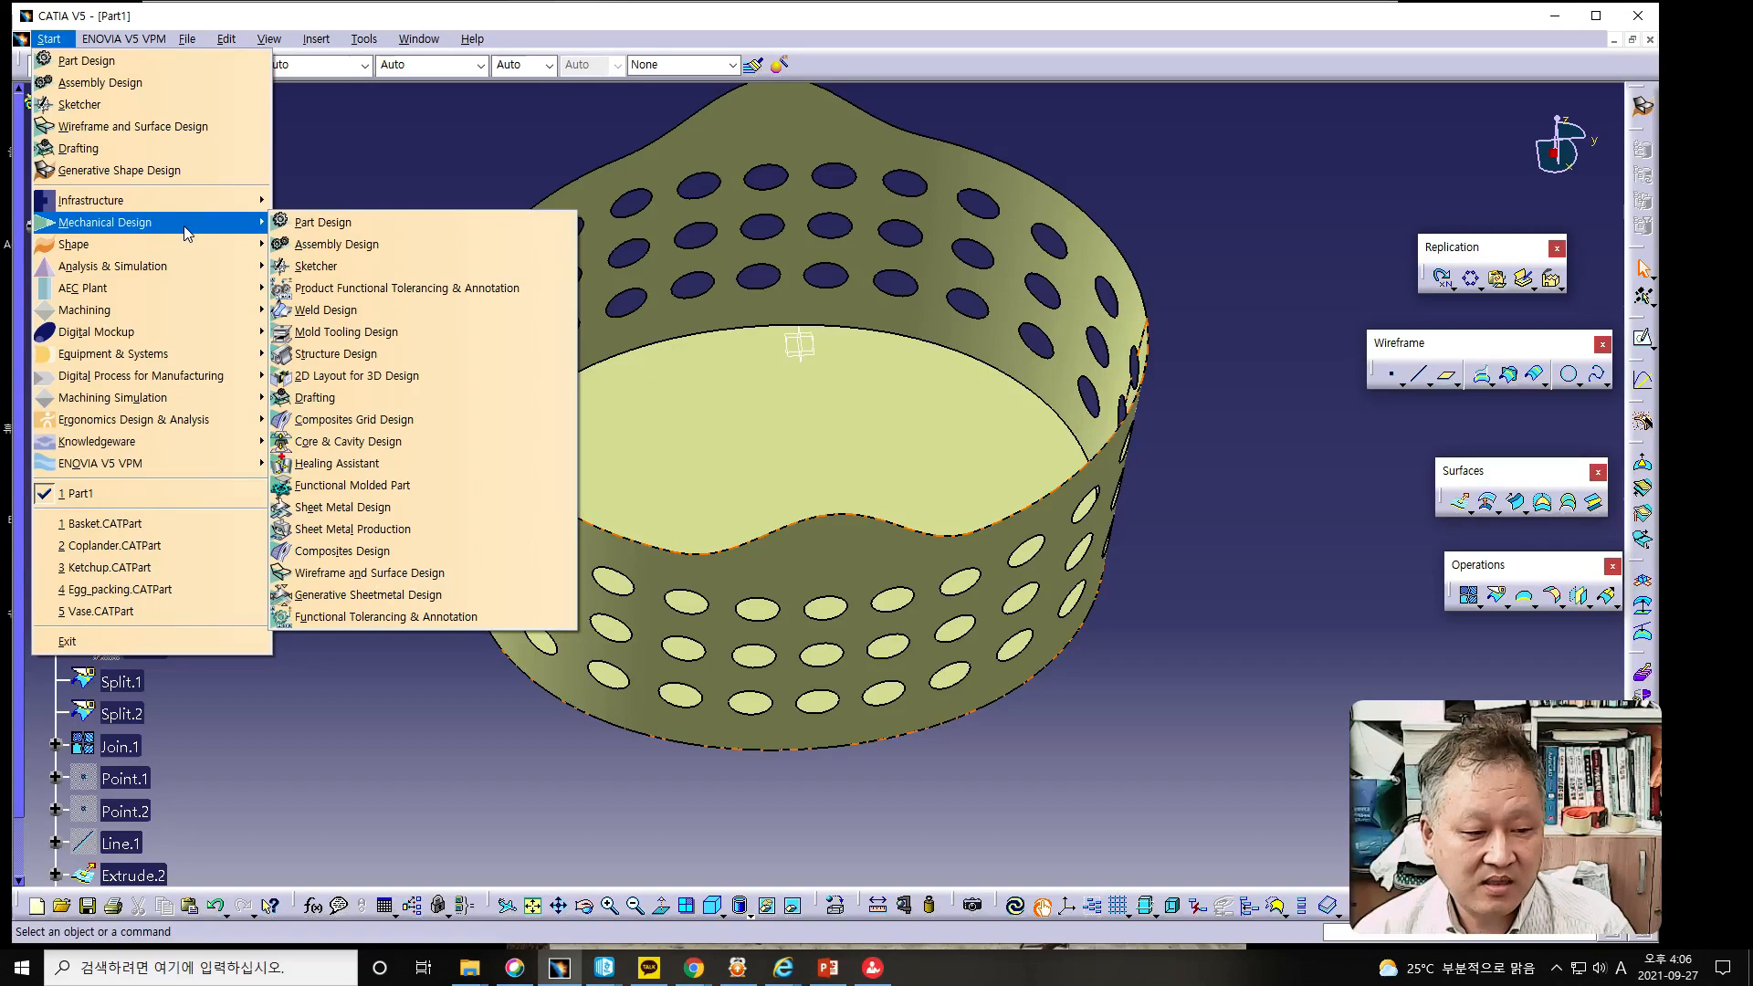
click(338, 228)
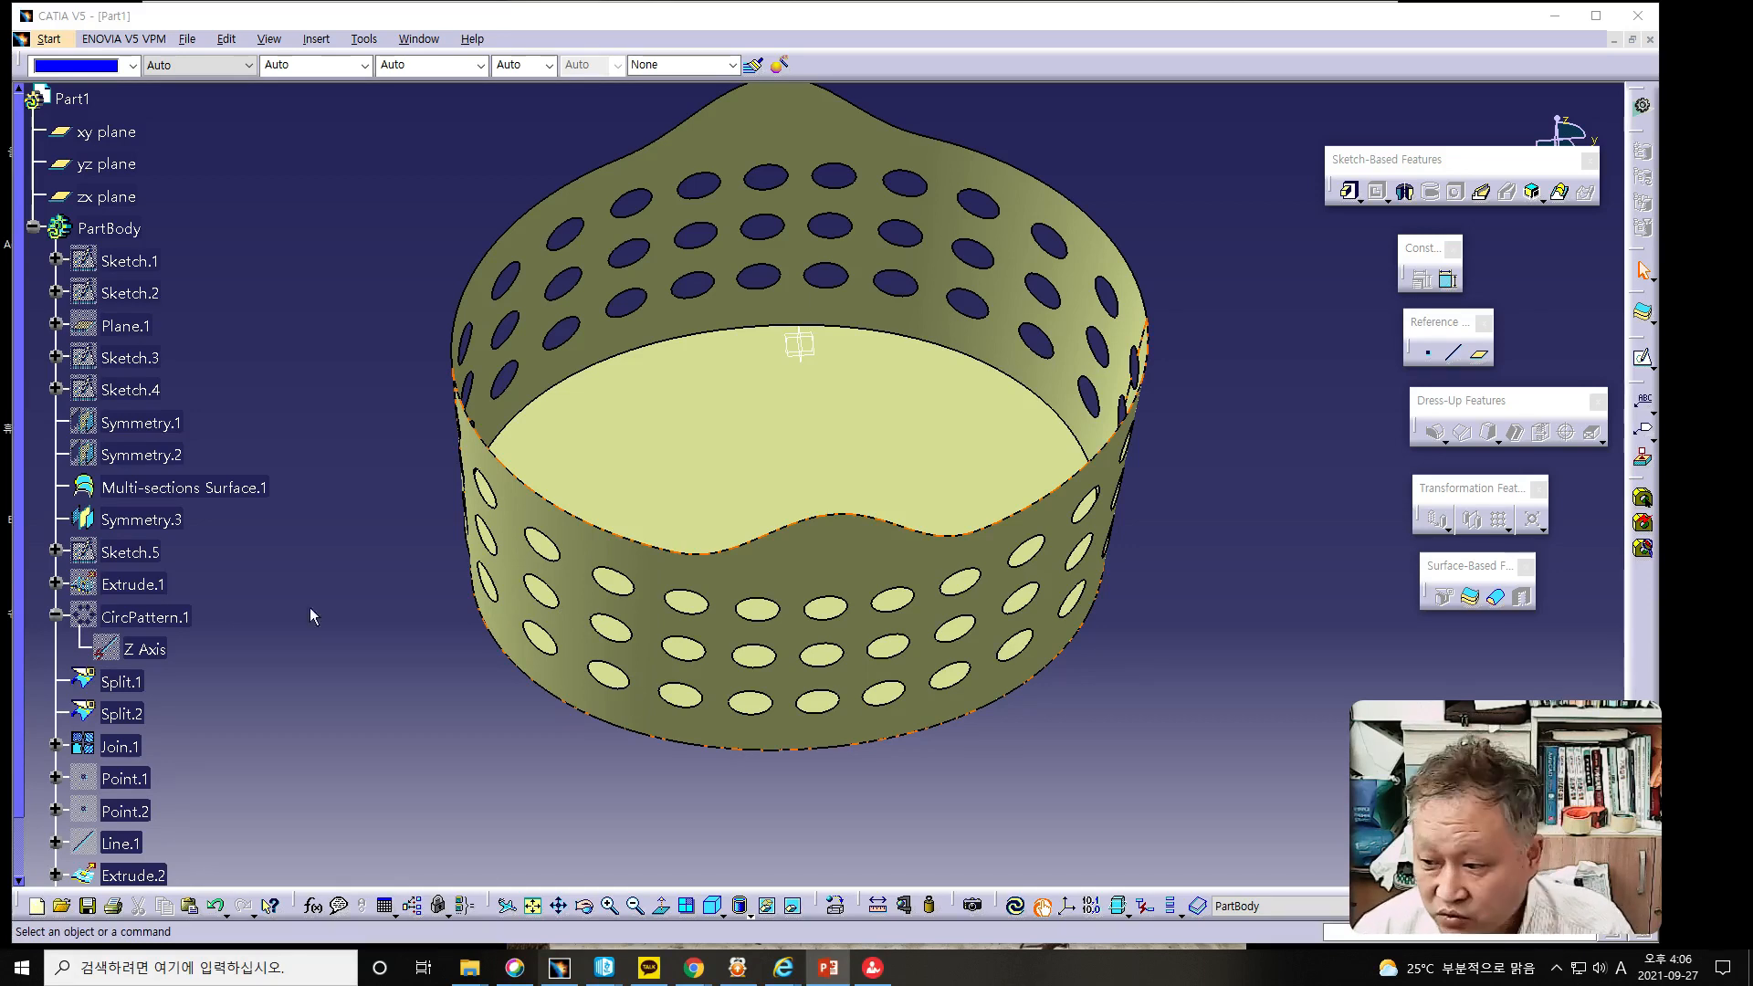
Set up a Thick Surface on Join.2 with a first offset of 0 mm and a second offset of 3 mm.
click(1466, 597)
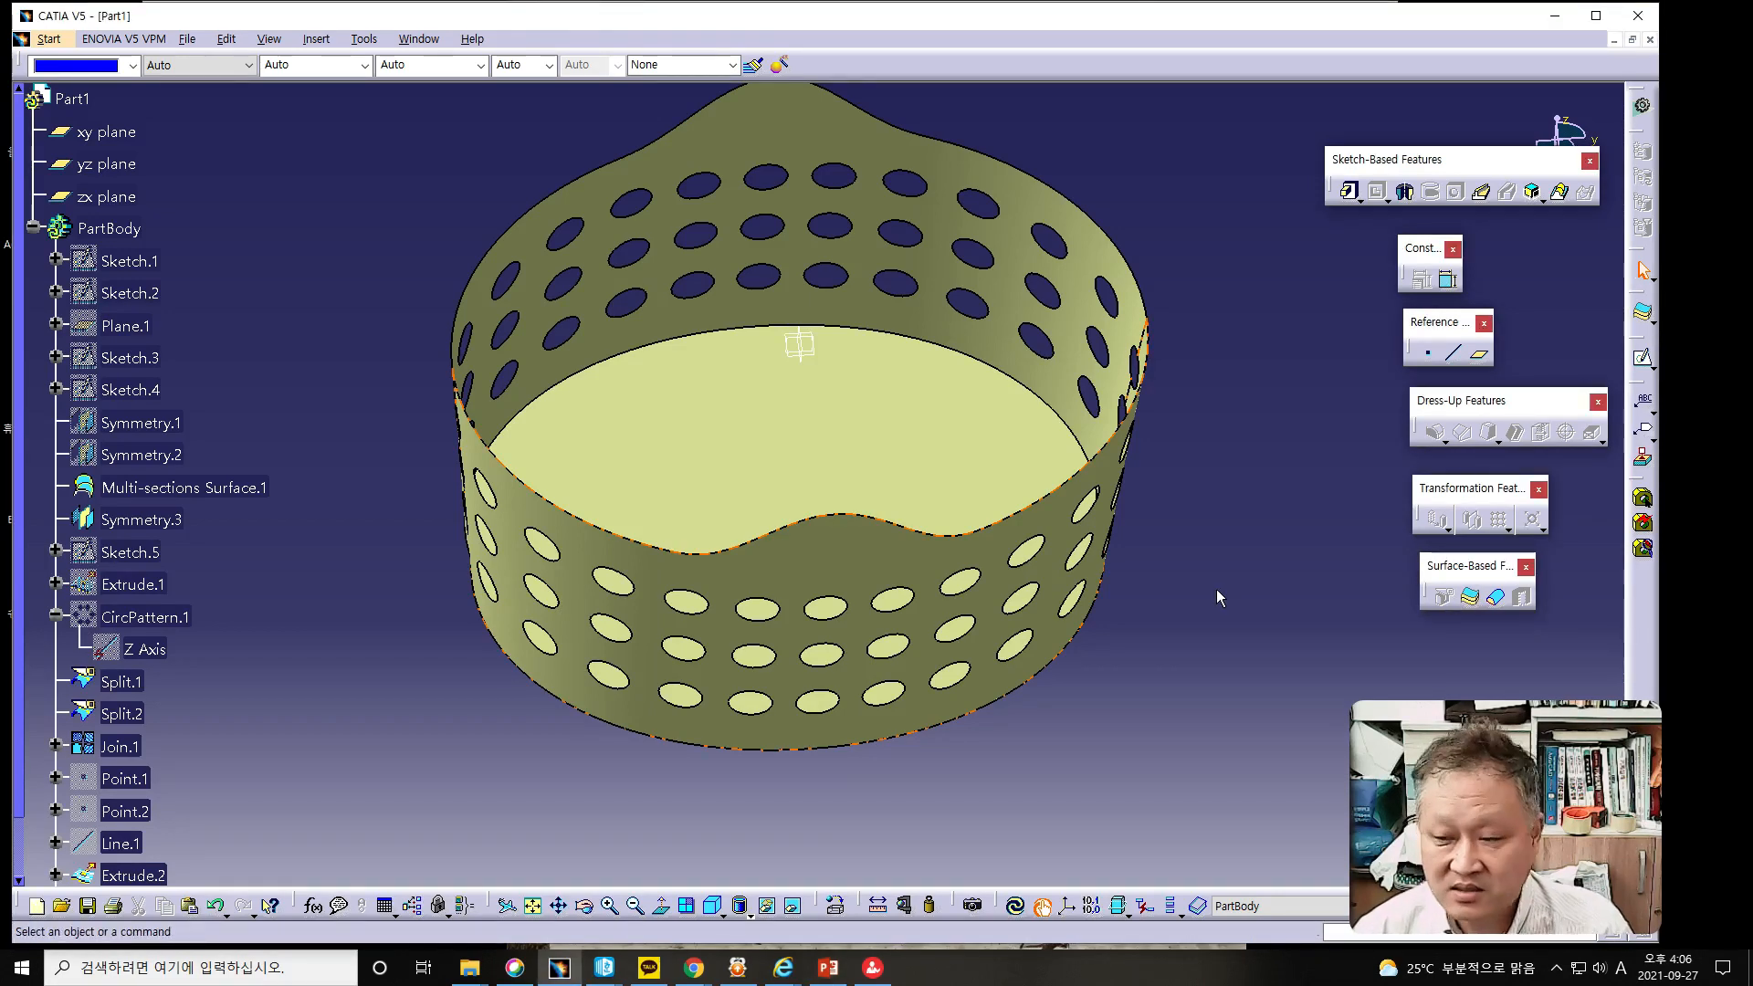
click(1469, 597)
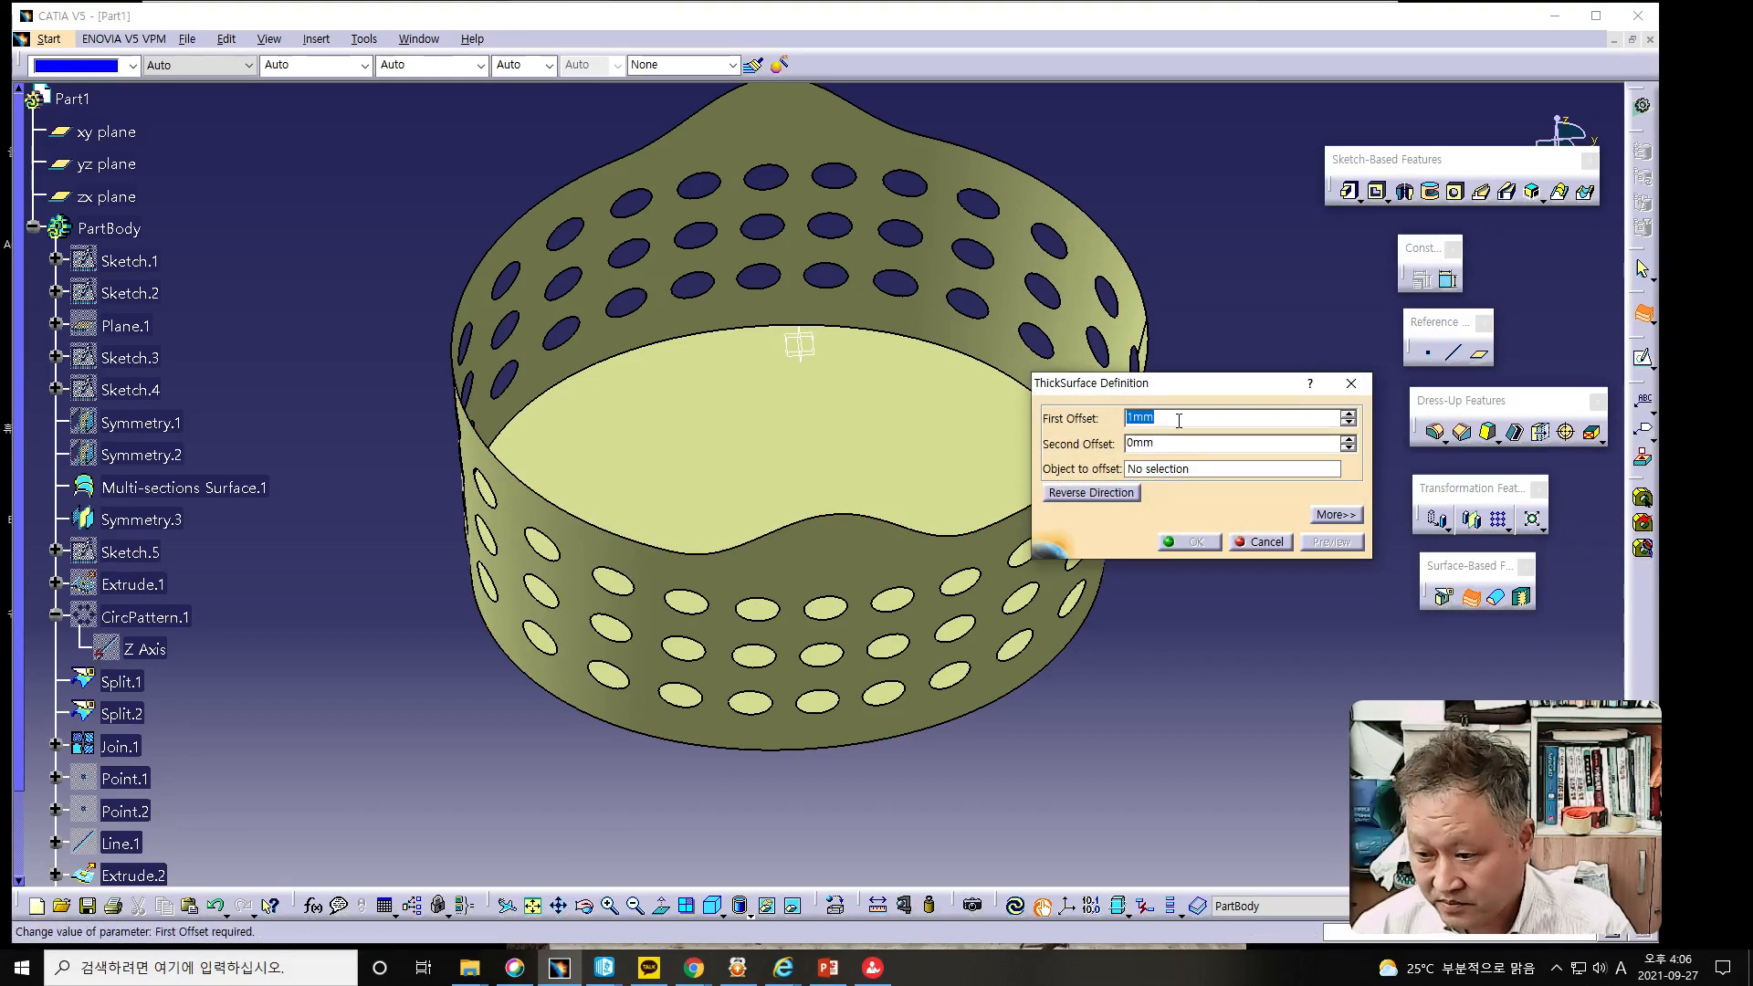
text(0)
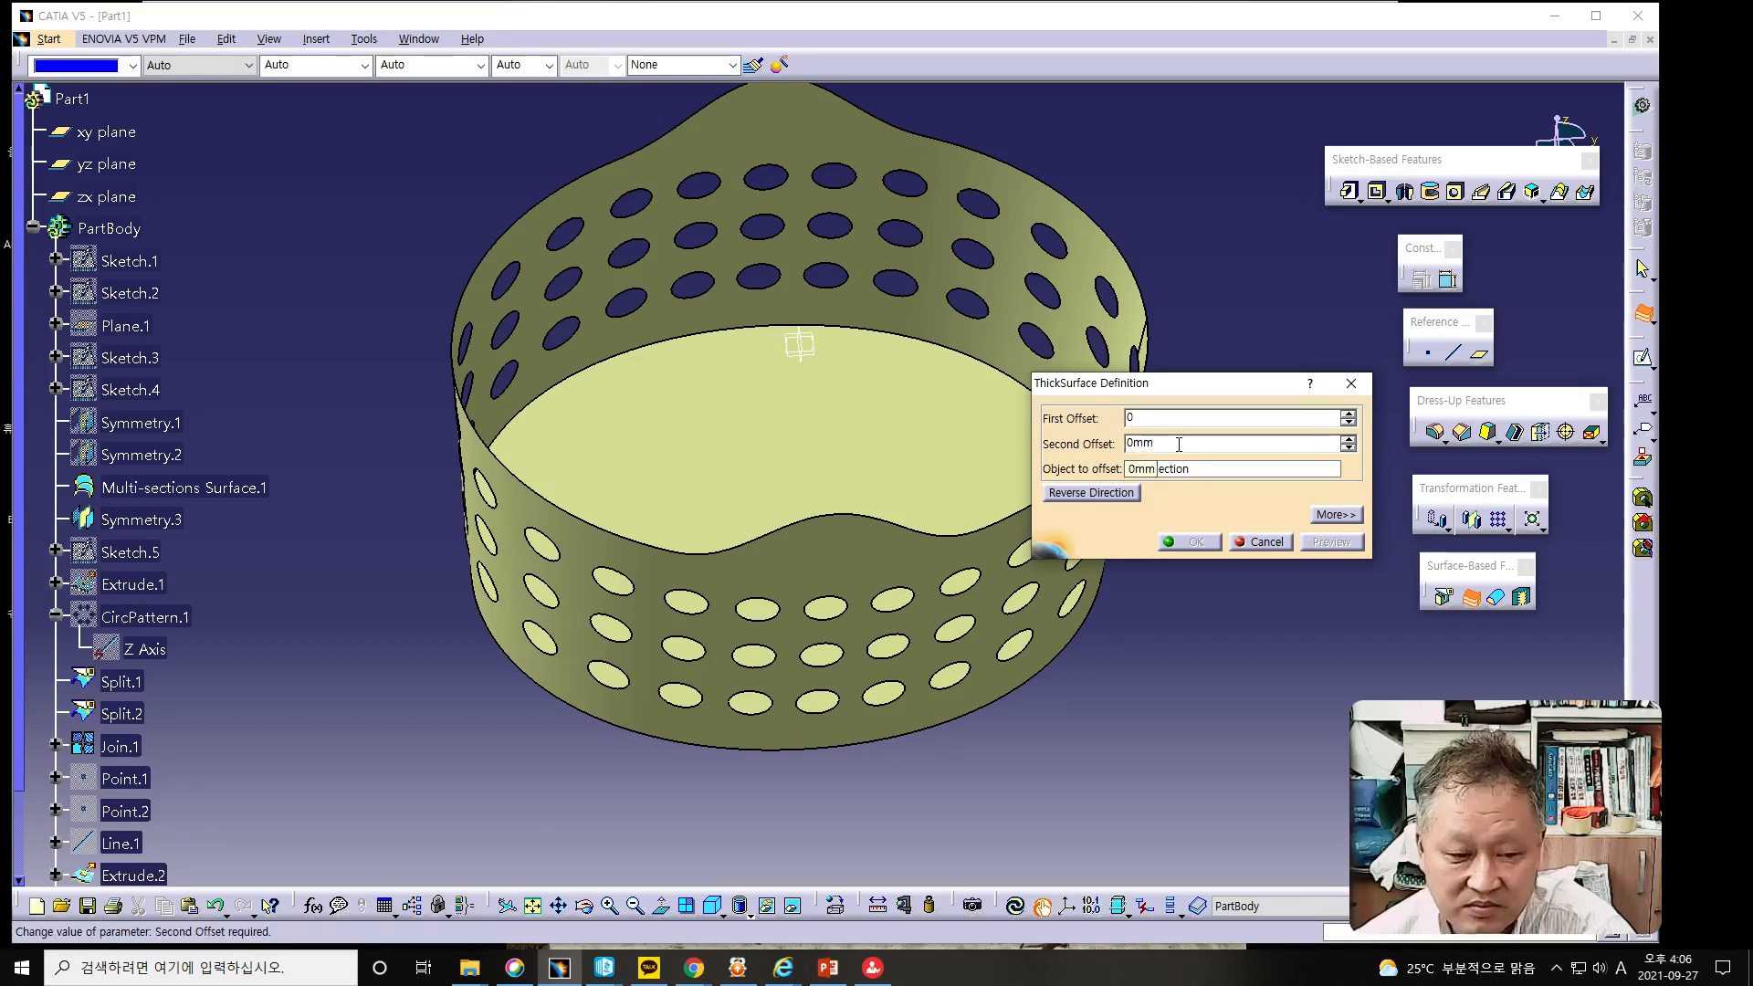
click(1179, 445)
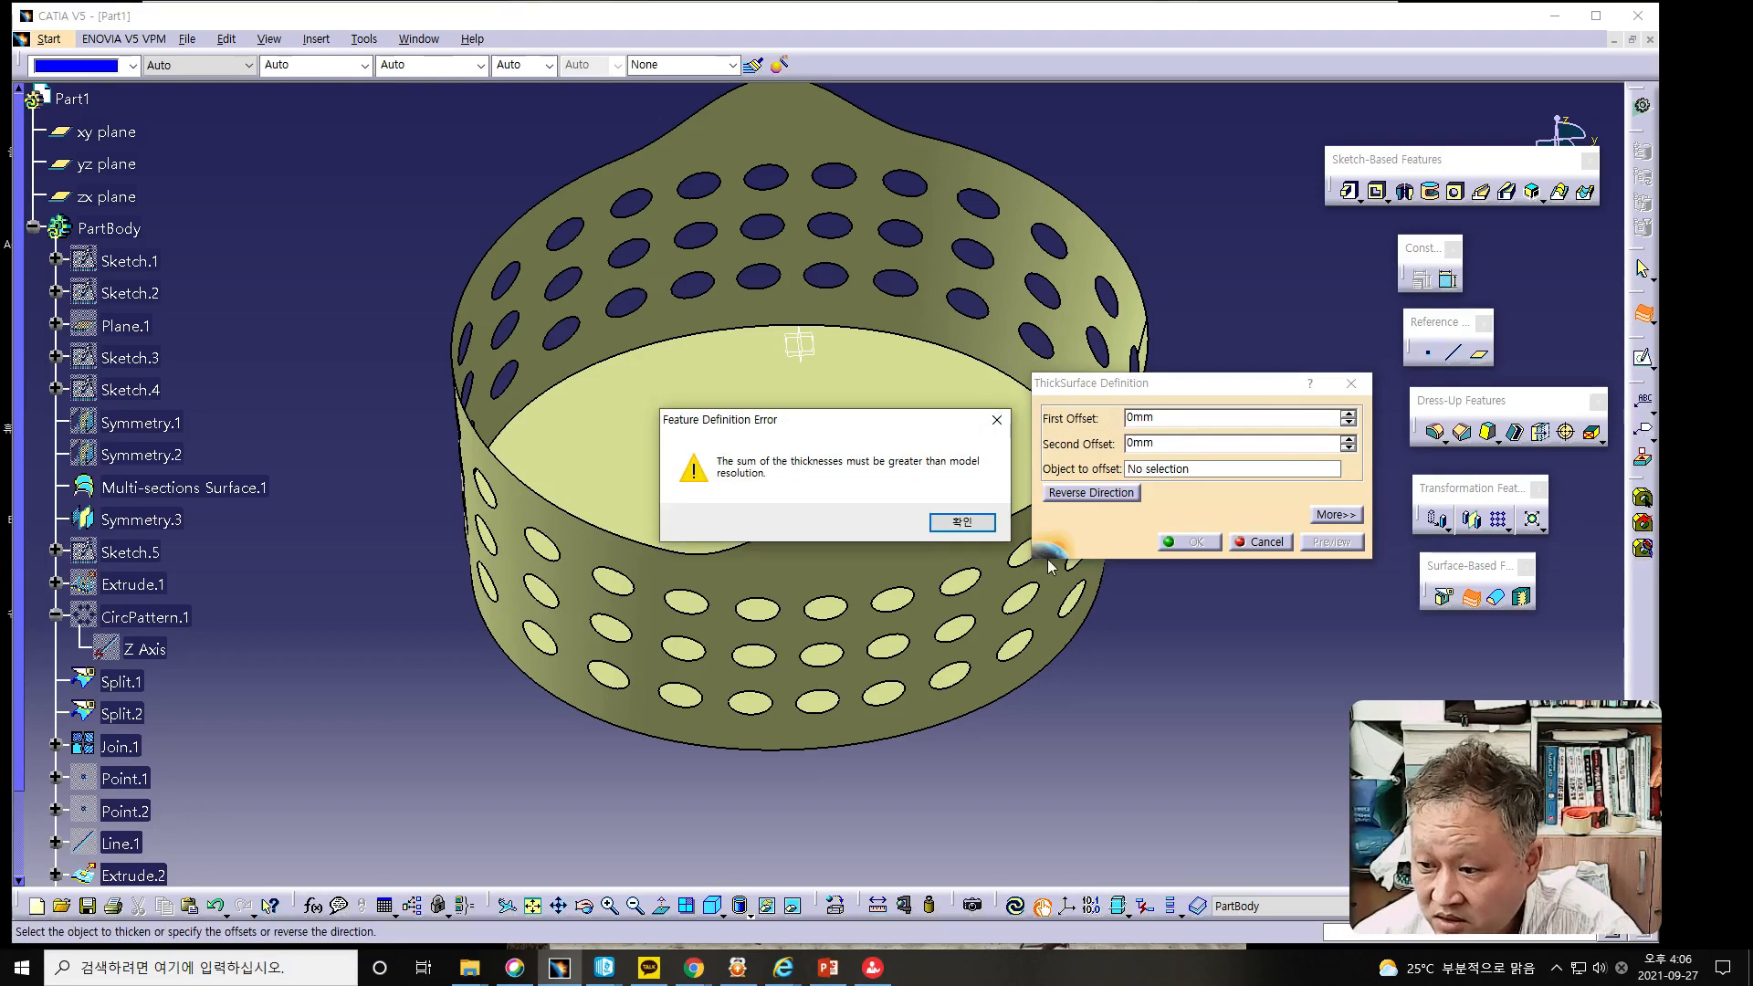
click(962, 523)
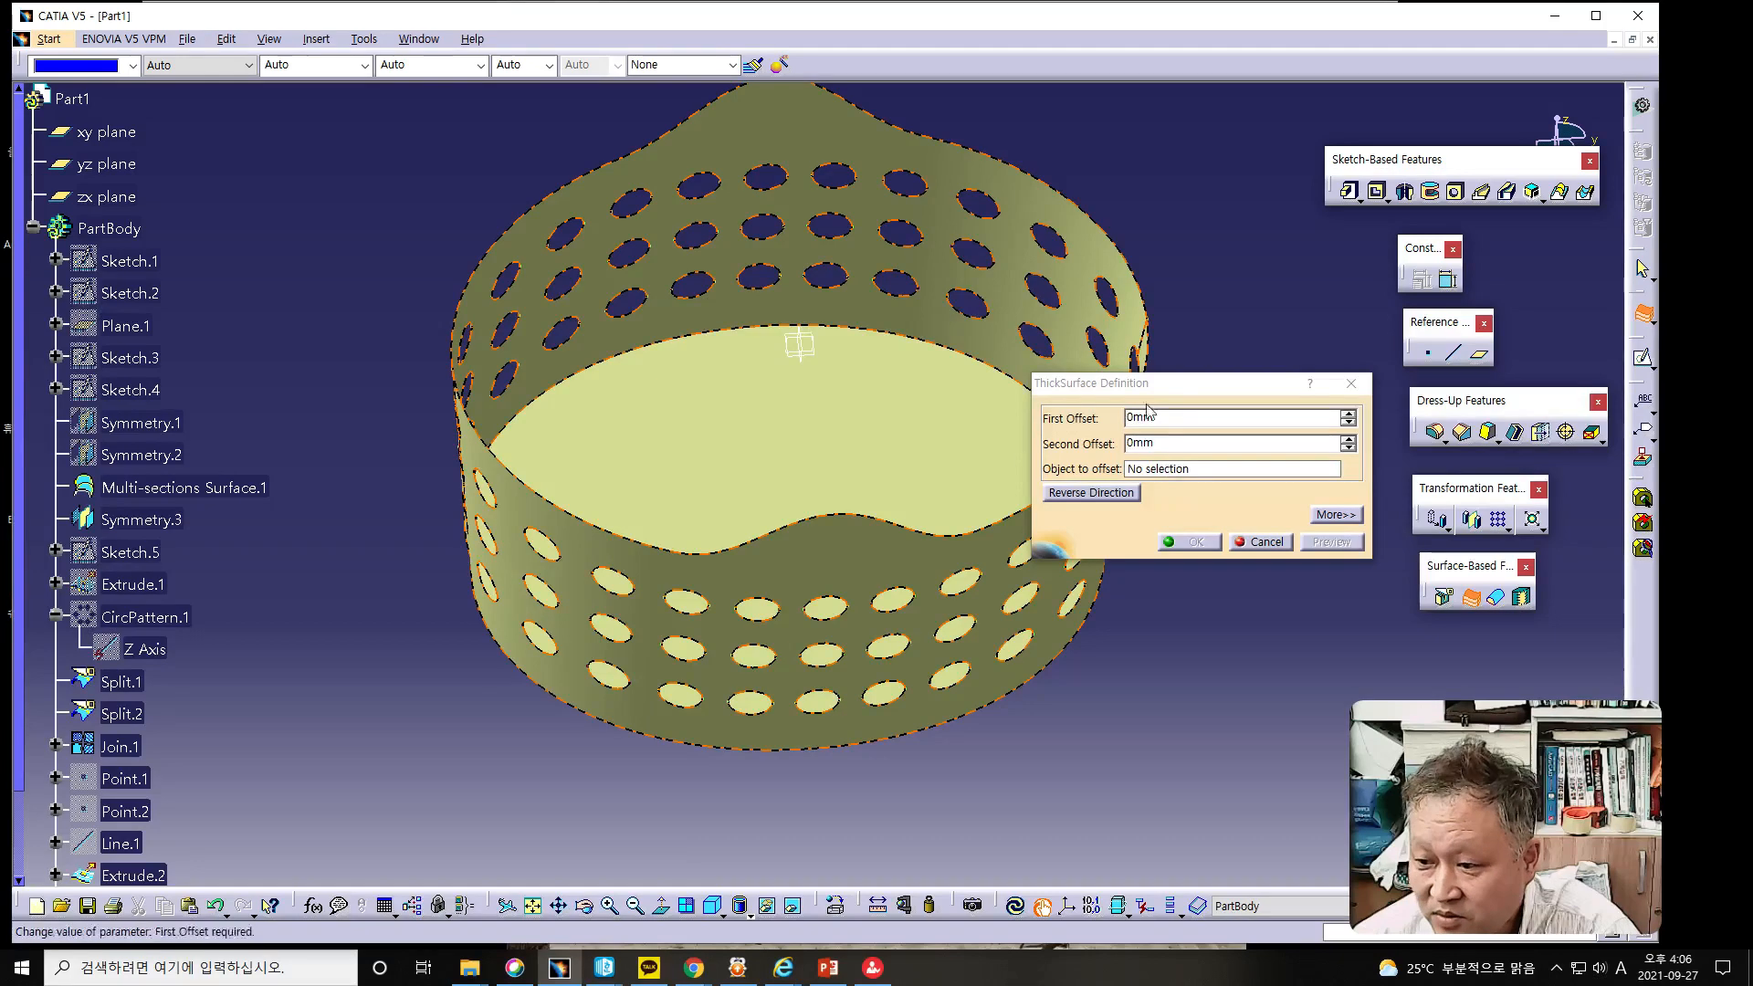
double_click(1164, 441)
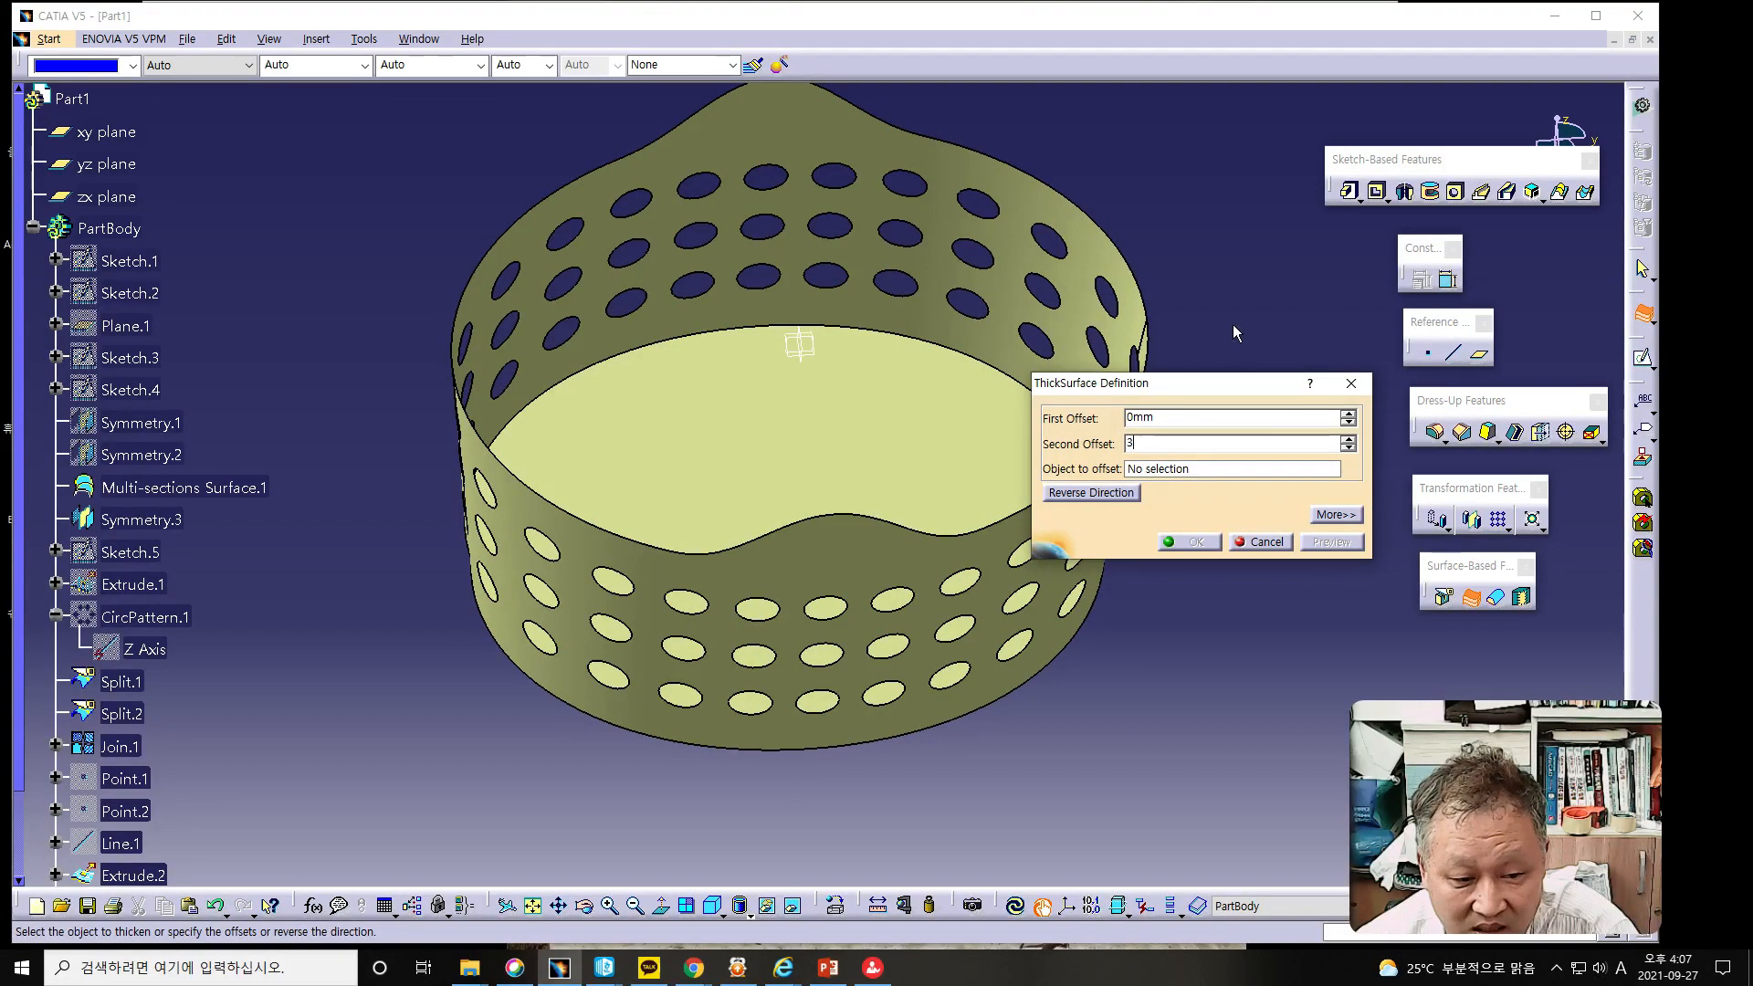
click(1192, 470)
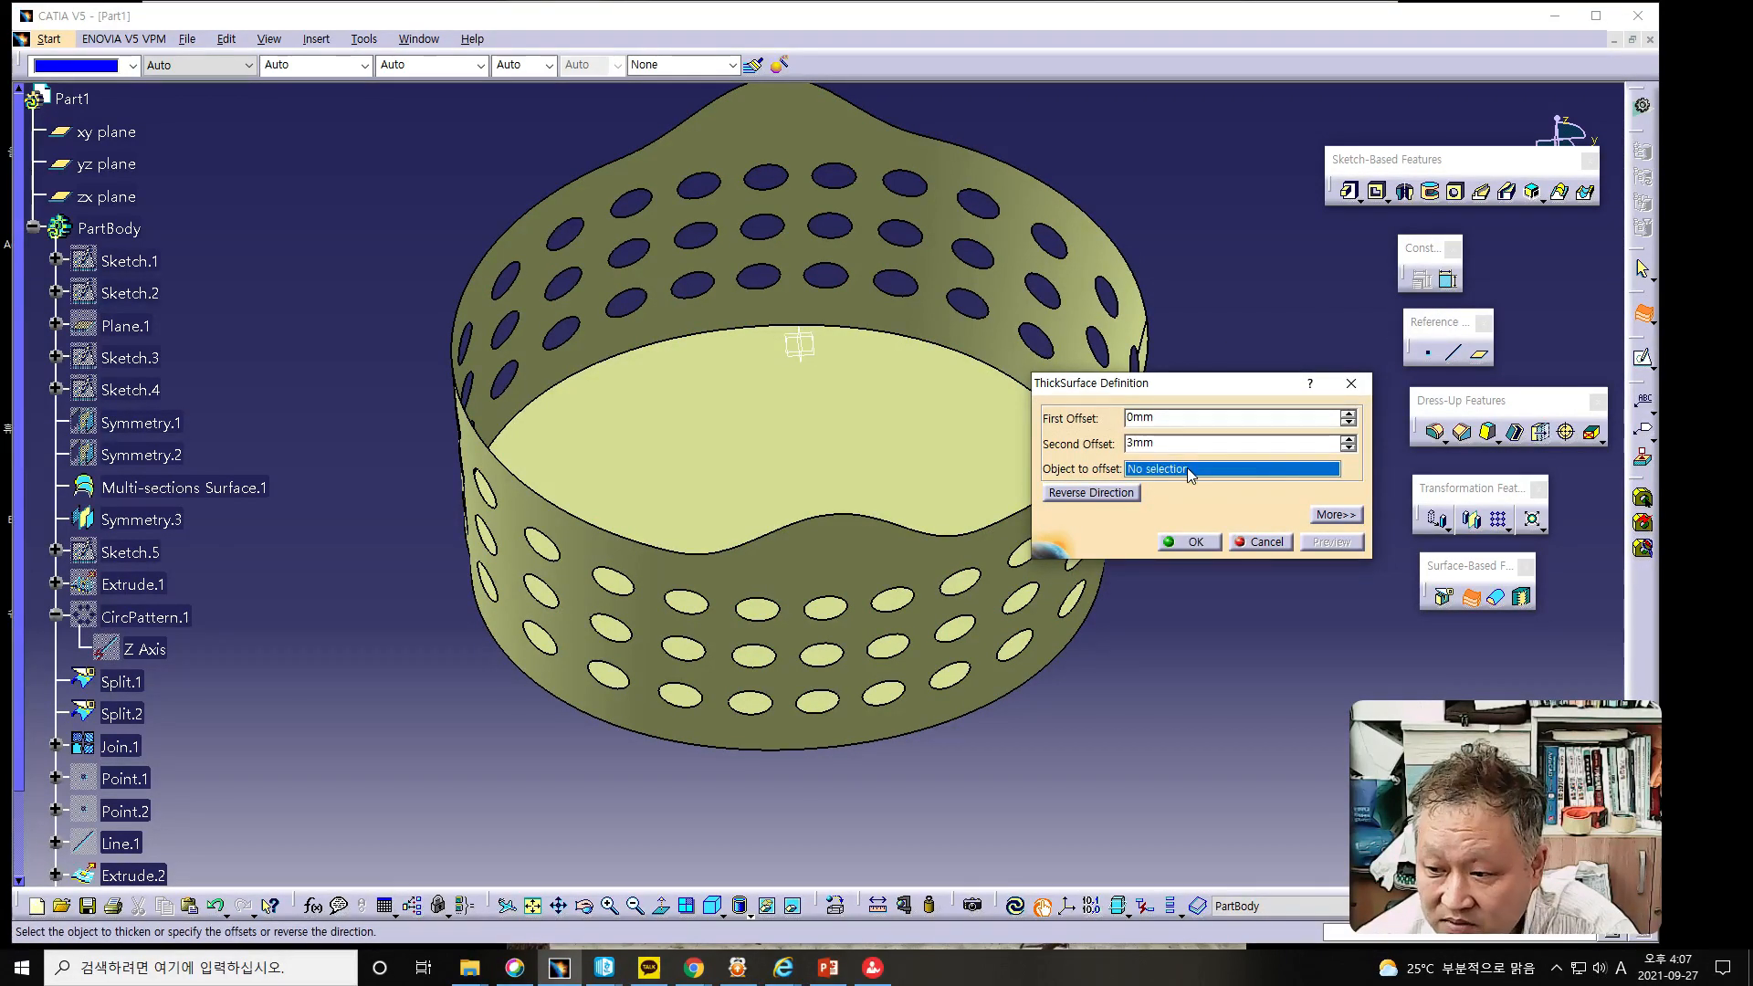
click(995, 562)
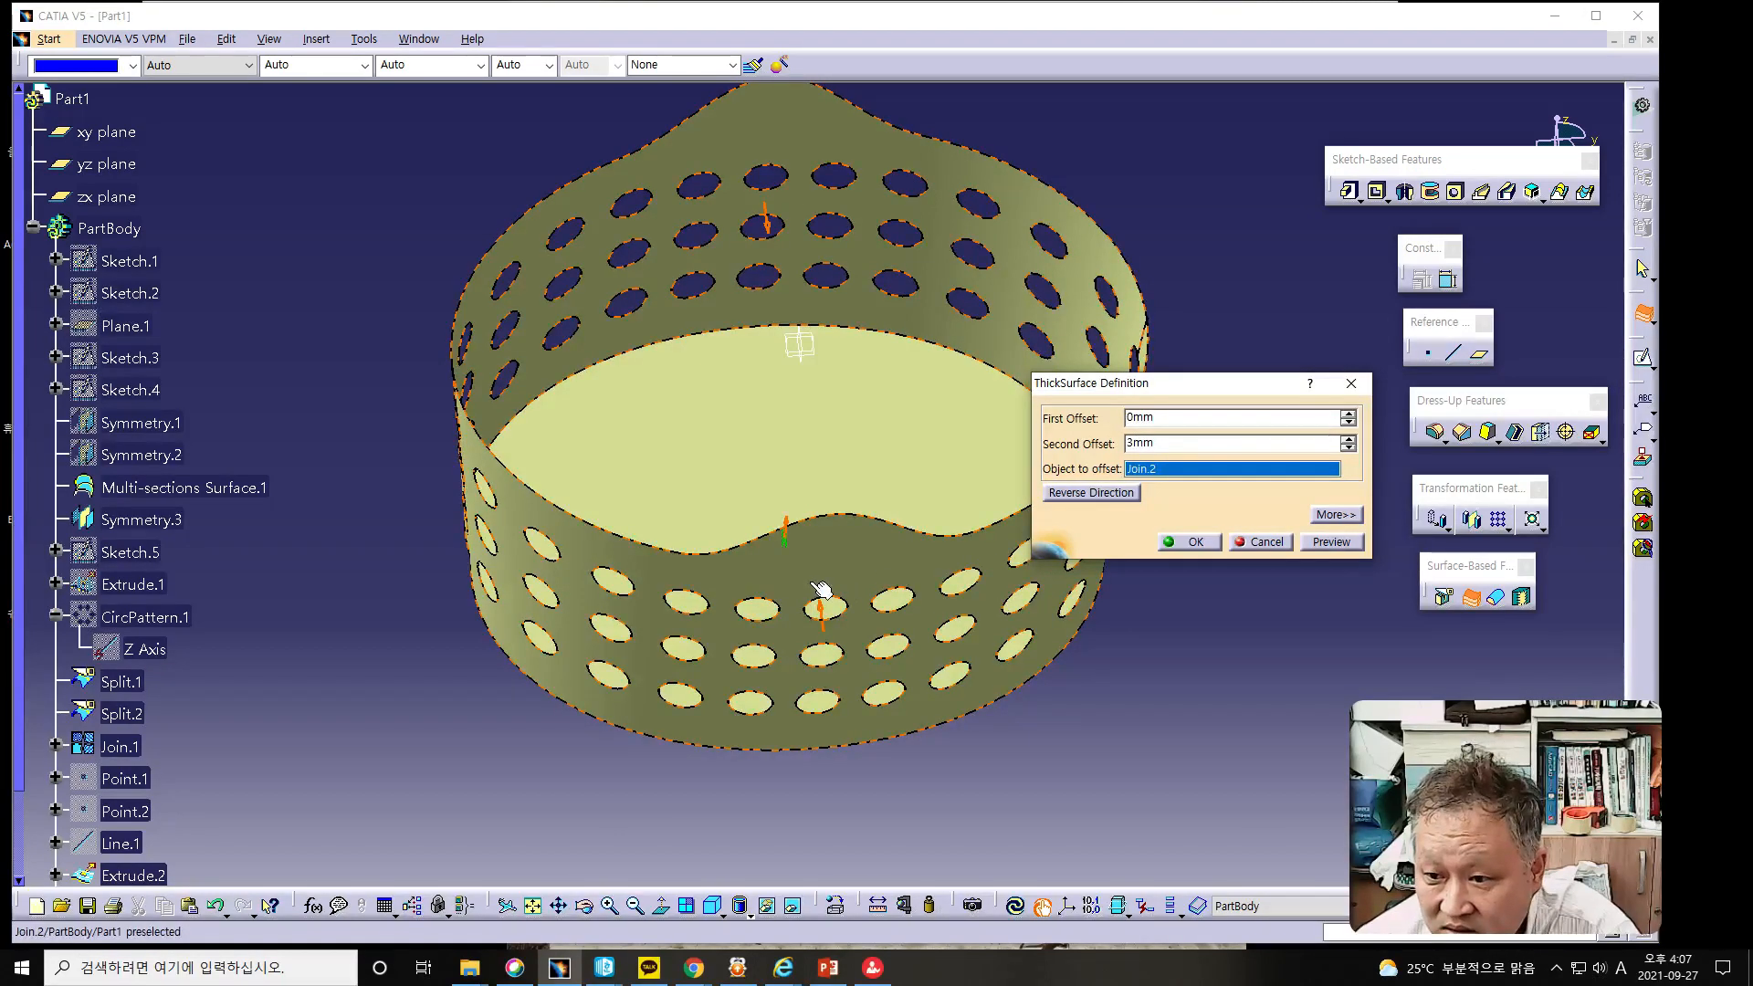
Reverse the thick surface's offset direction so the arrows point outward from the basket wall.
middle_drag(843, 588, 954, 599)
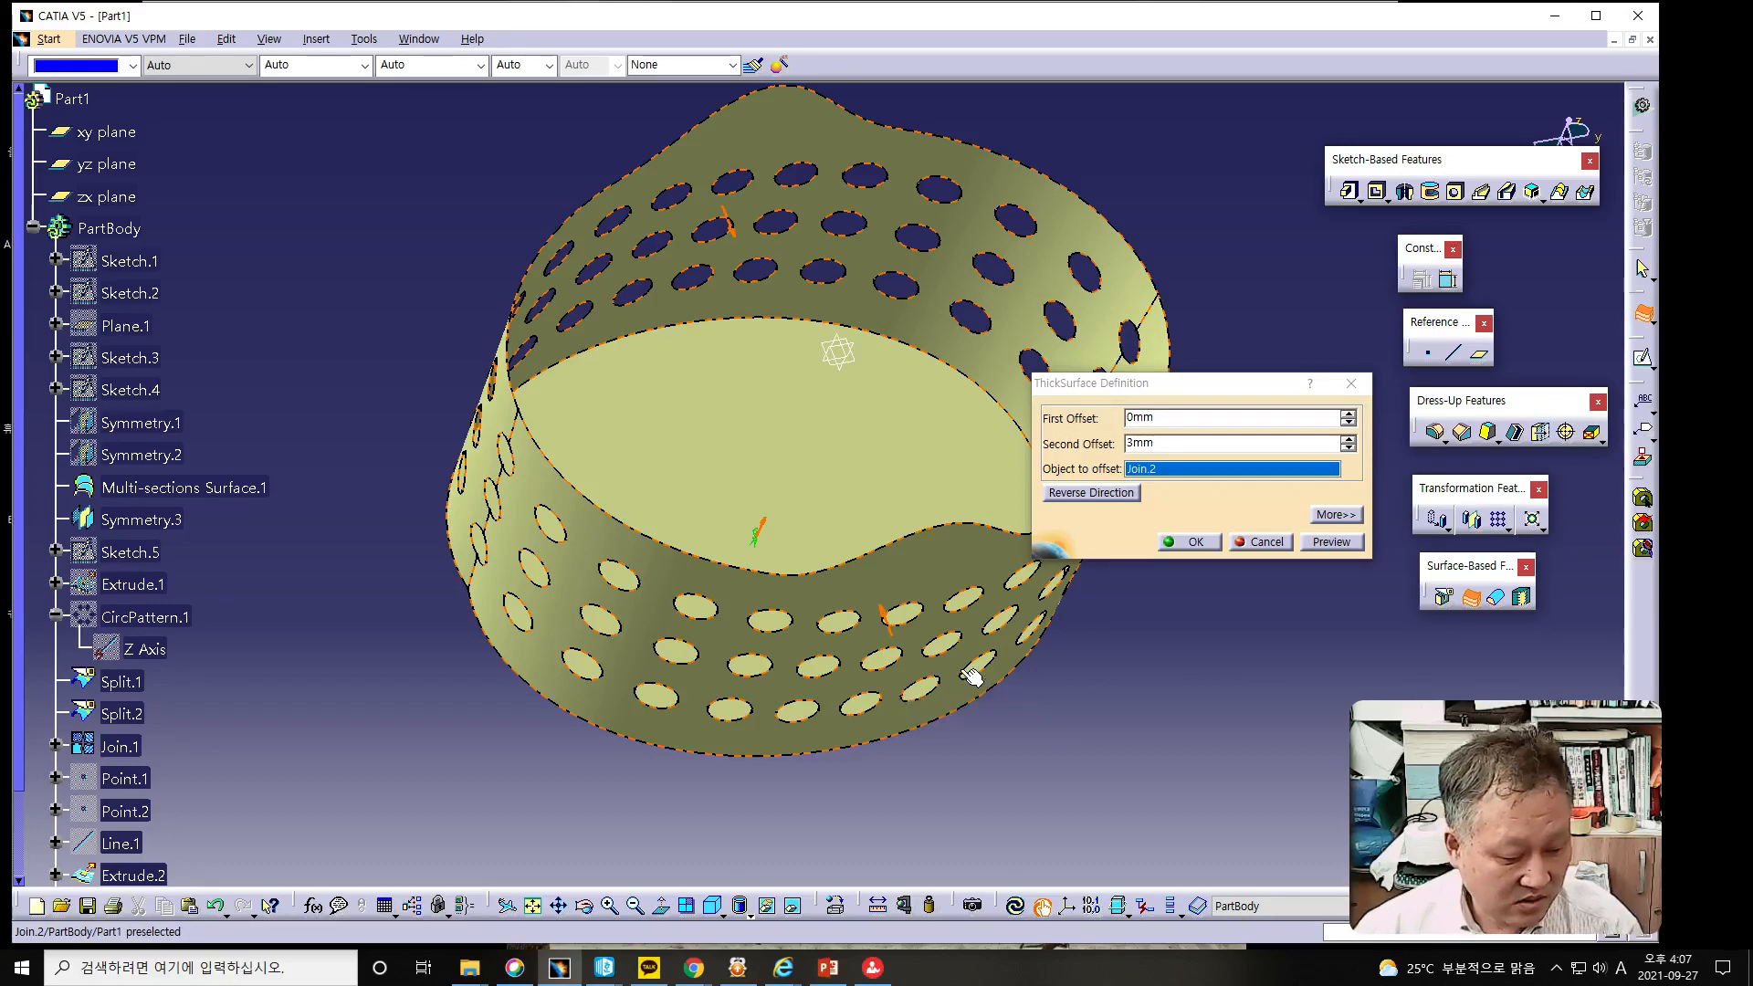
click(760, 533)
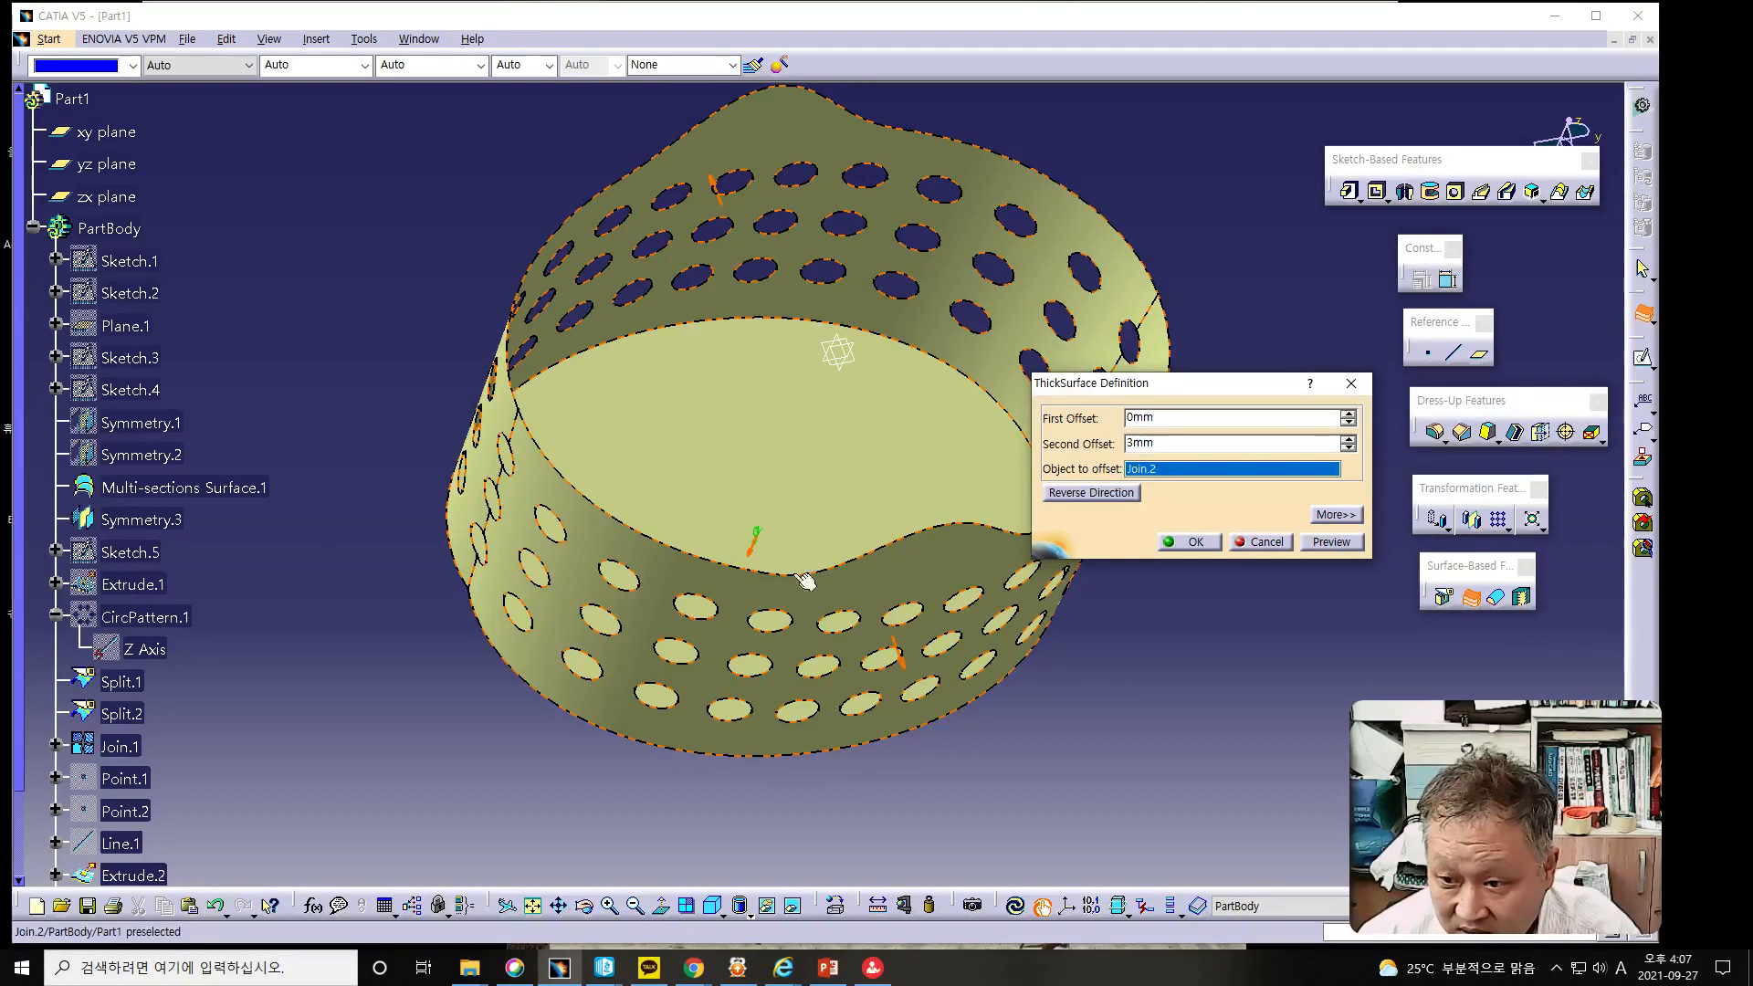
middle_drag(803, 687, 796, 822)
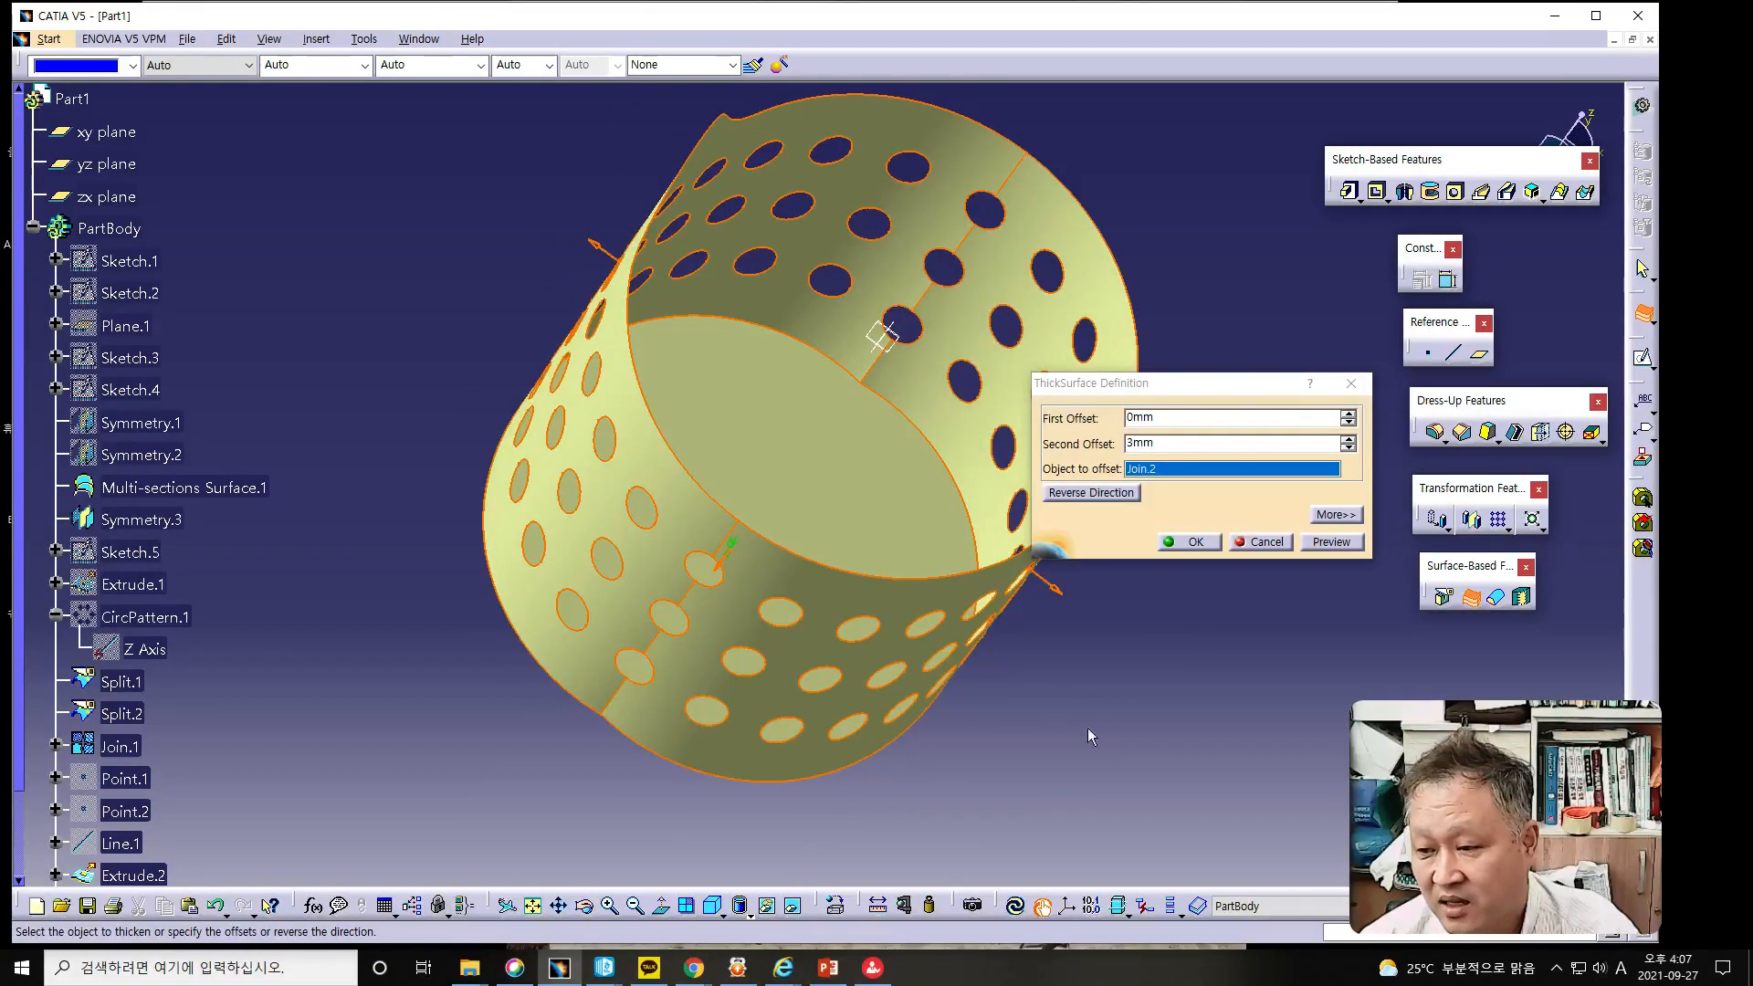
click(596, 248)
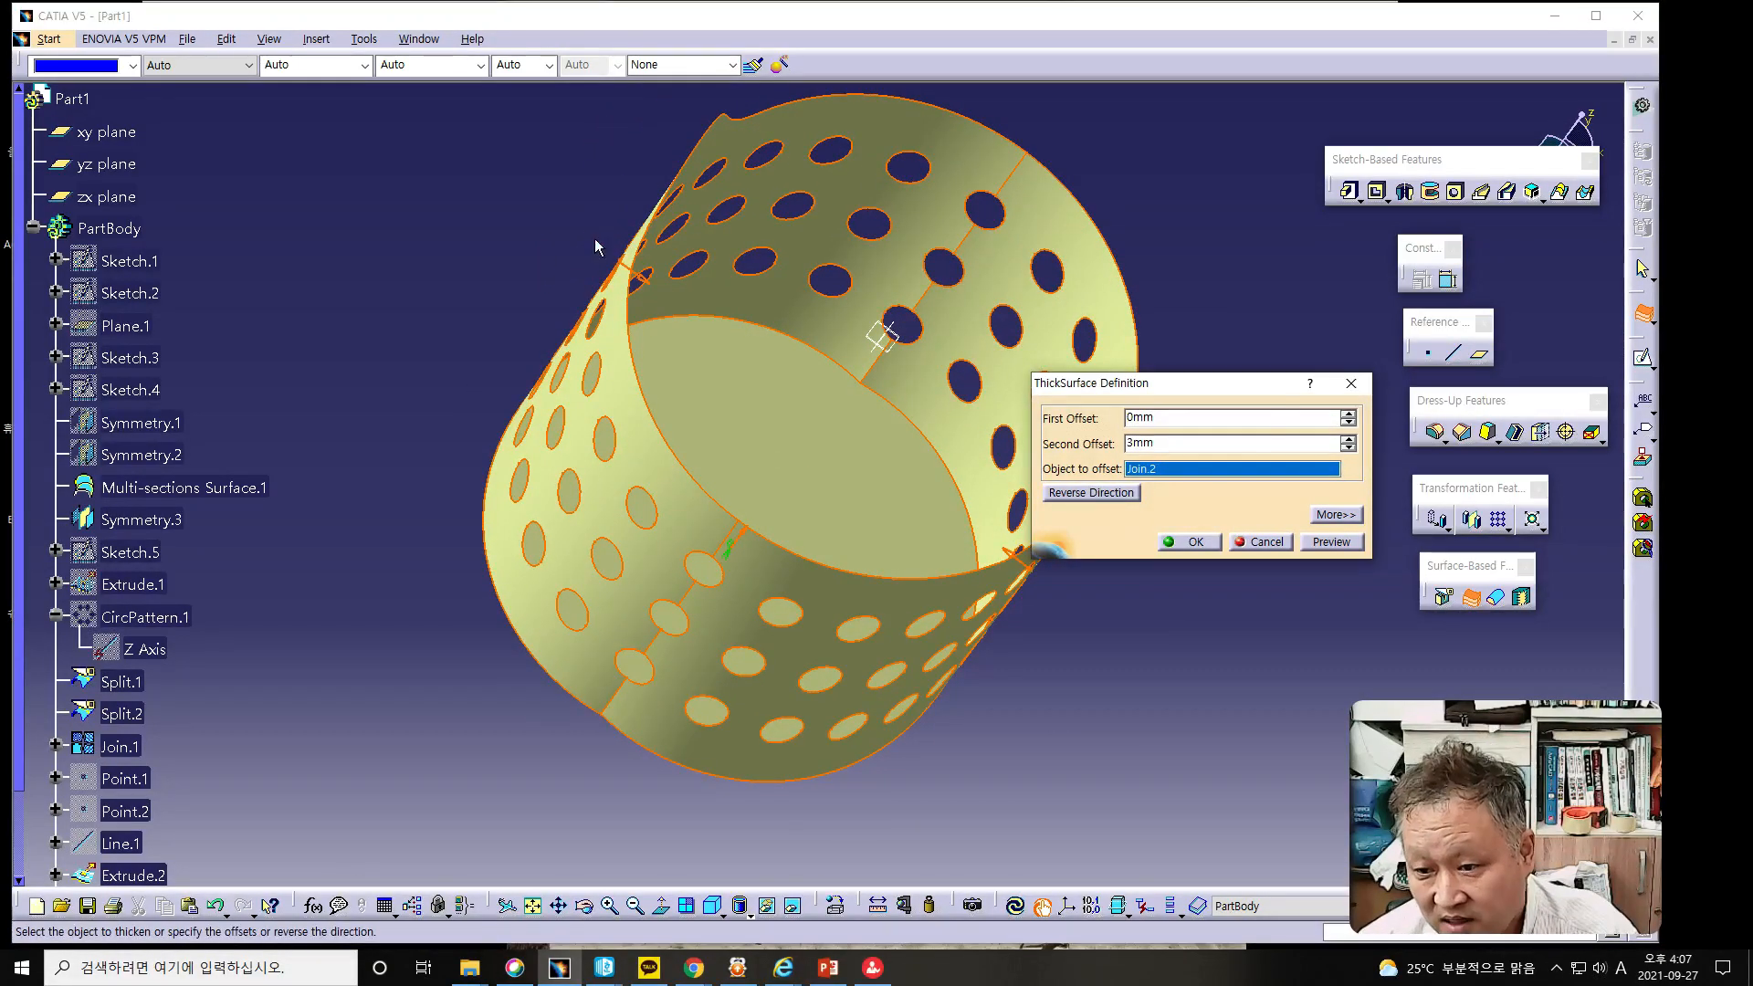
click(643, 282)
click(589, 240)
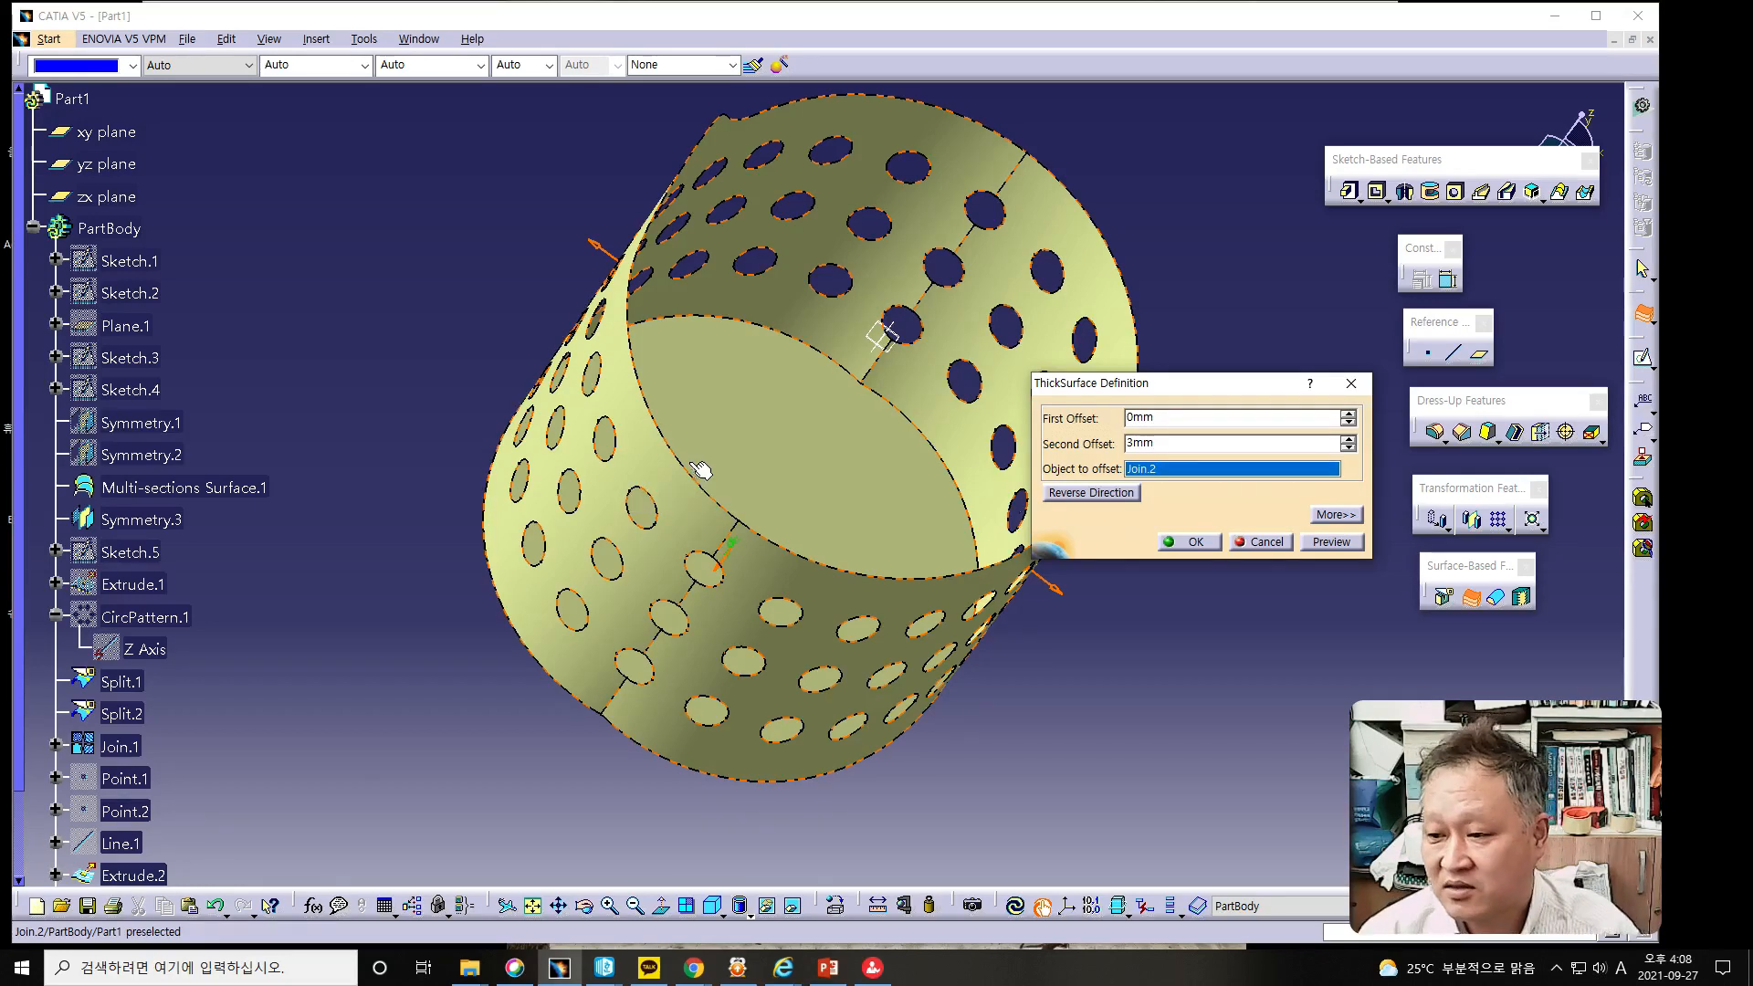
Preview the thickened basket and create the thick surface solid.
click(1333, 542)
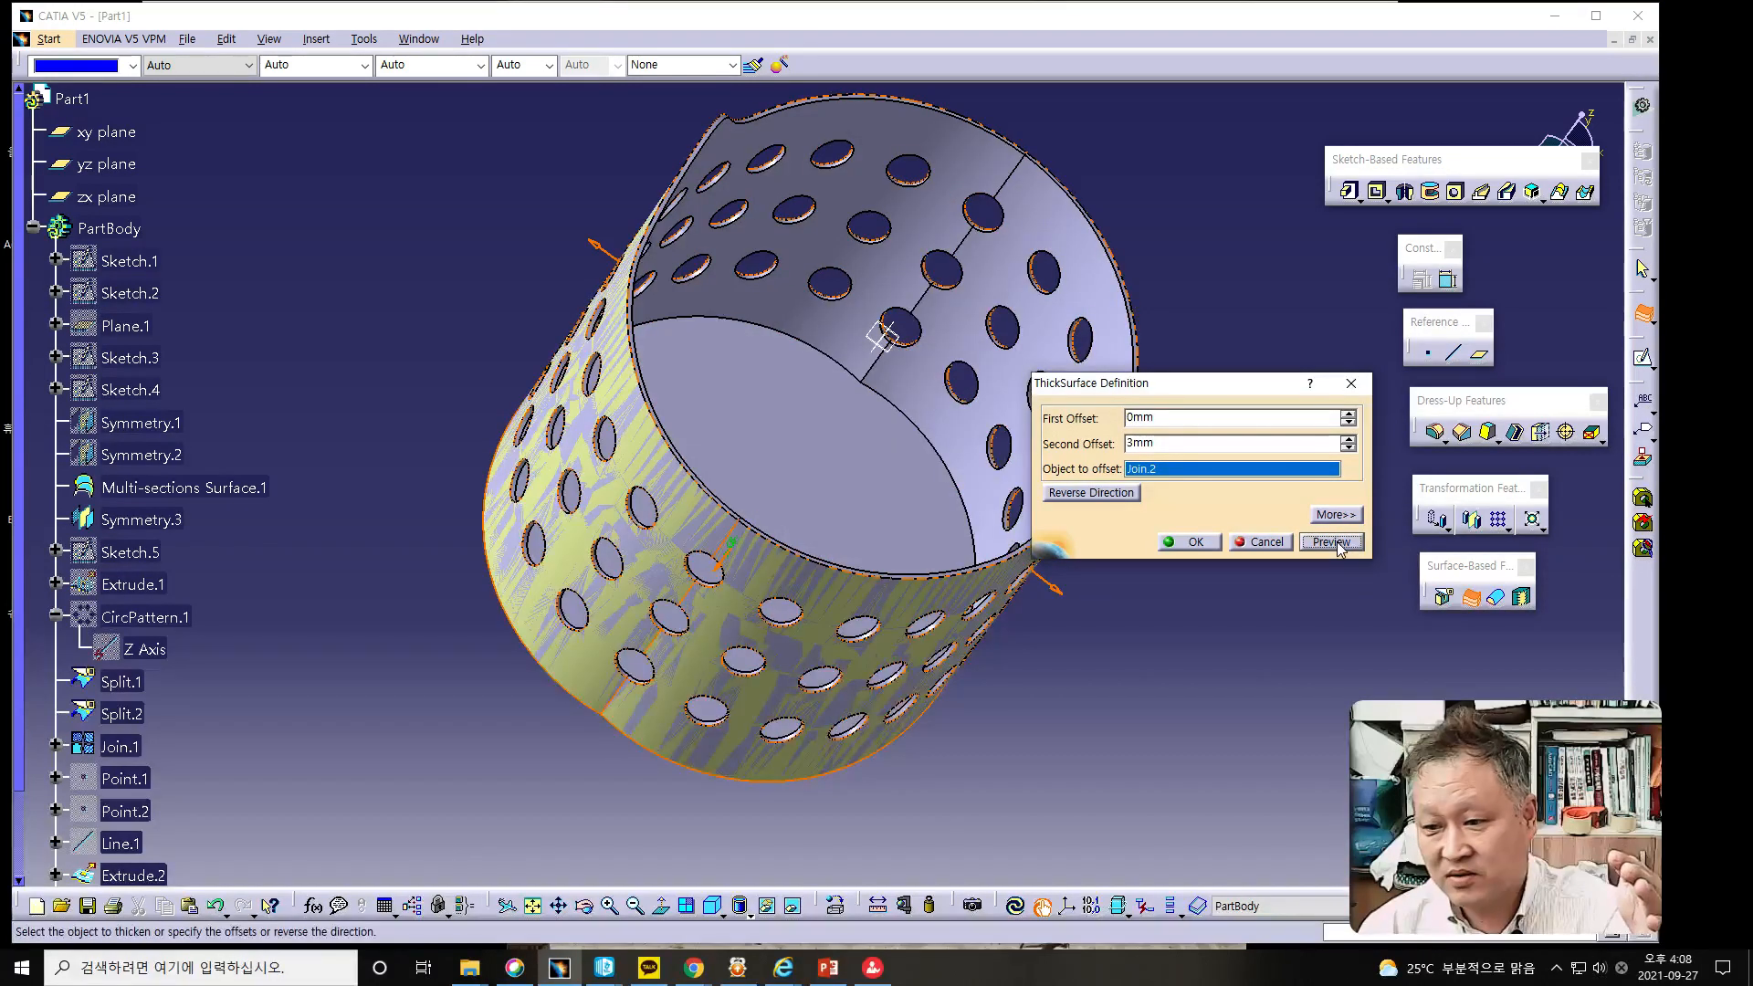
middle_drag(845, 354, 936, 201)
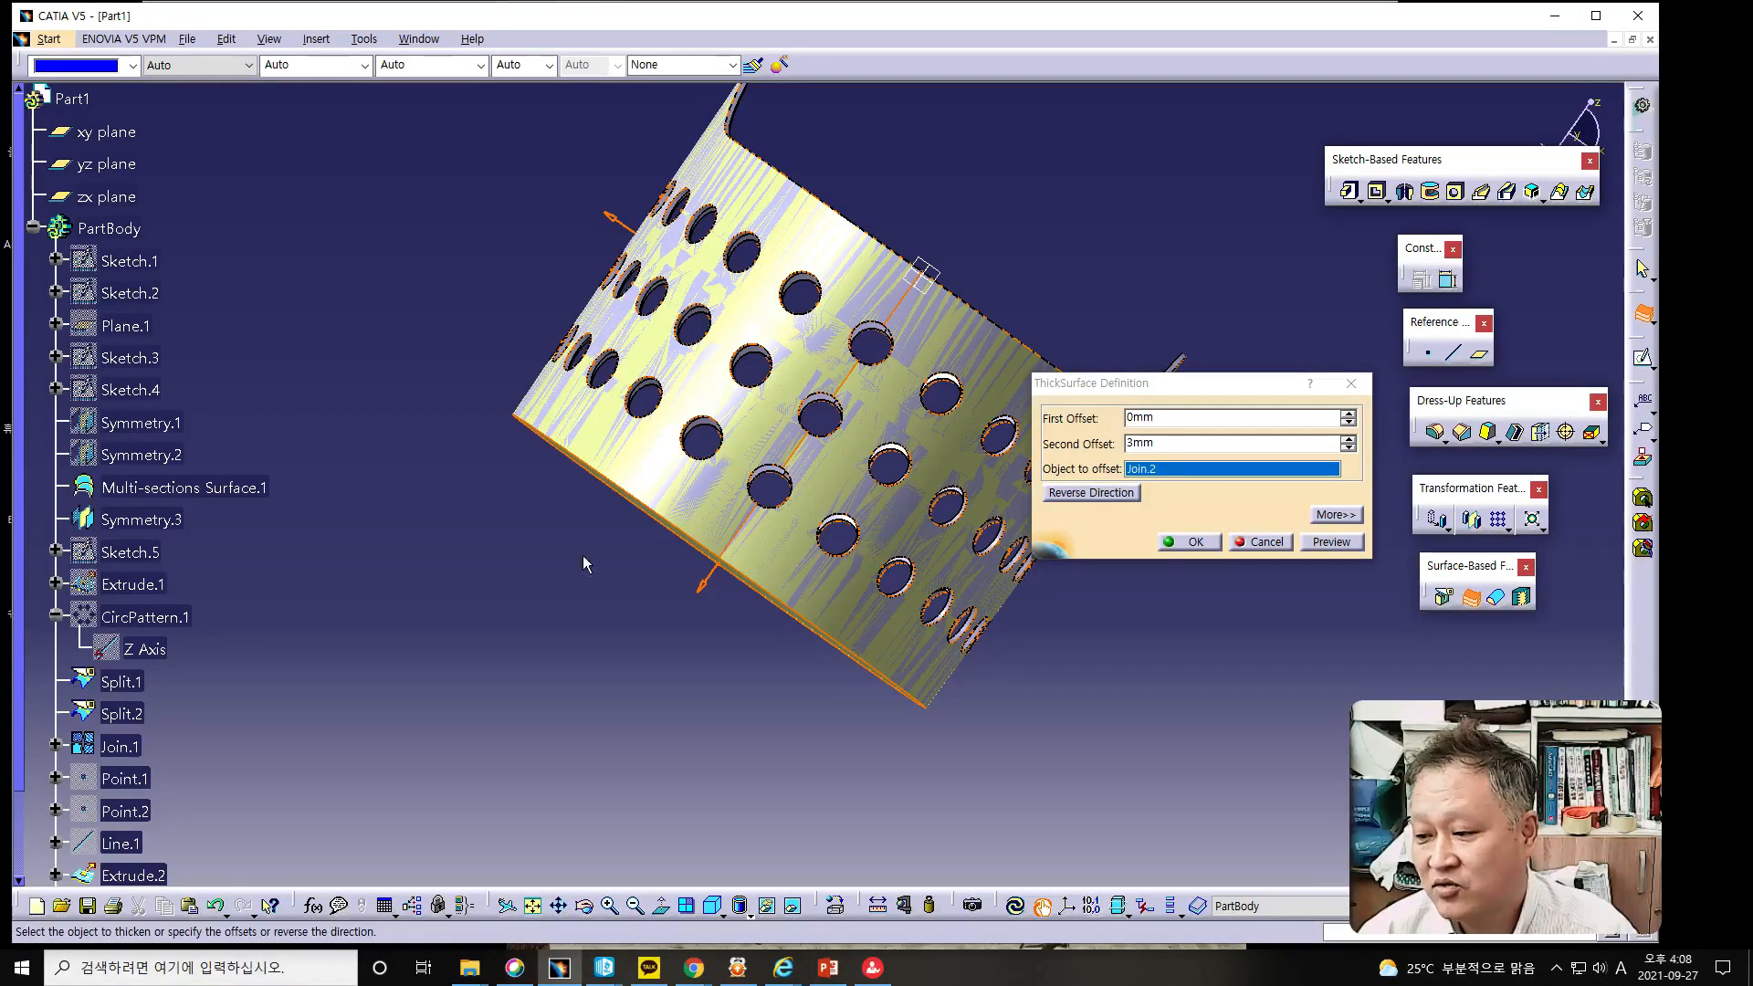
key(alt+Tab)
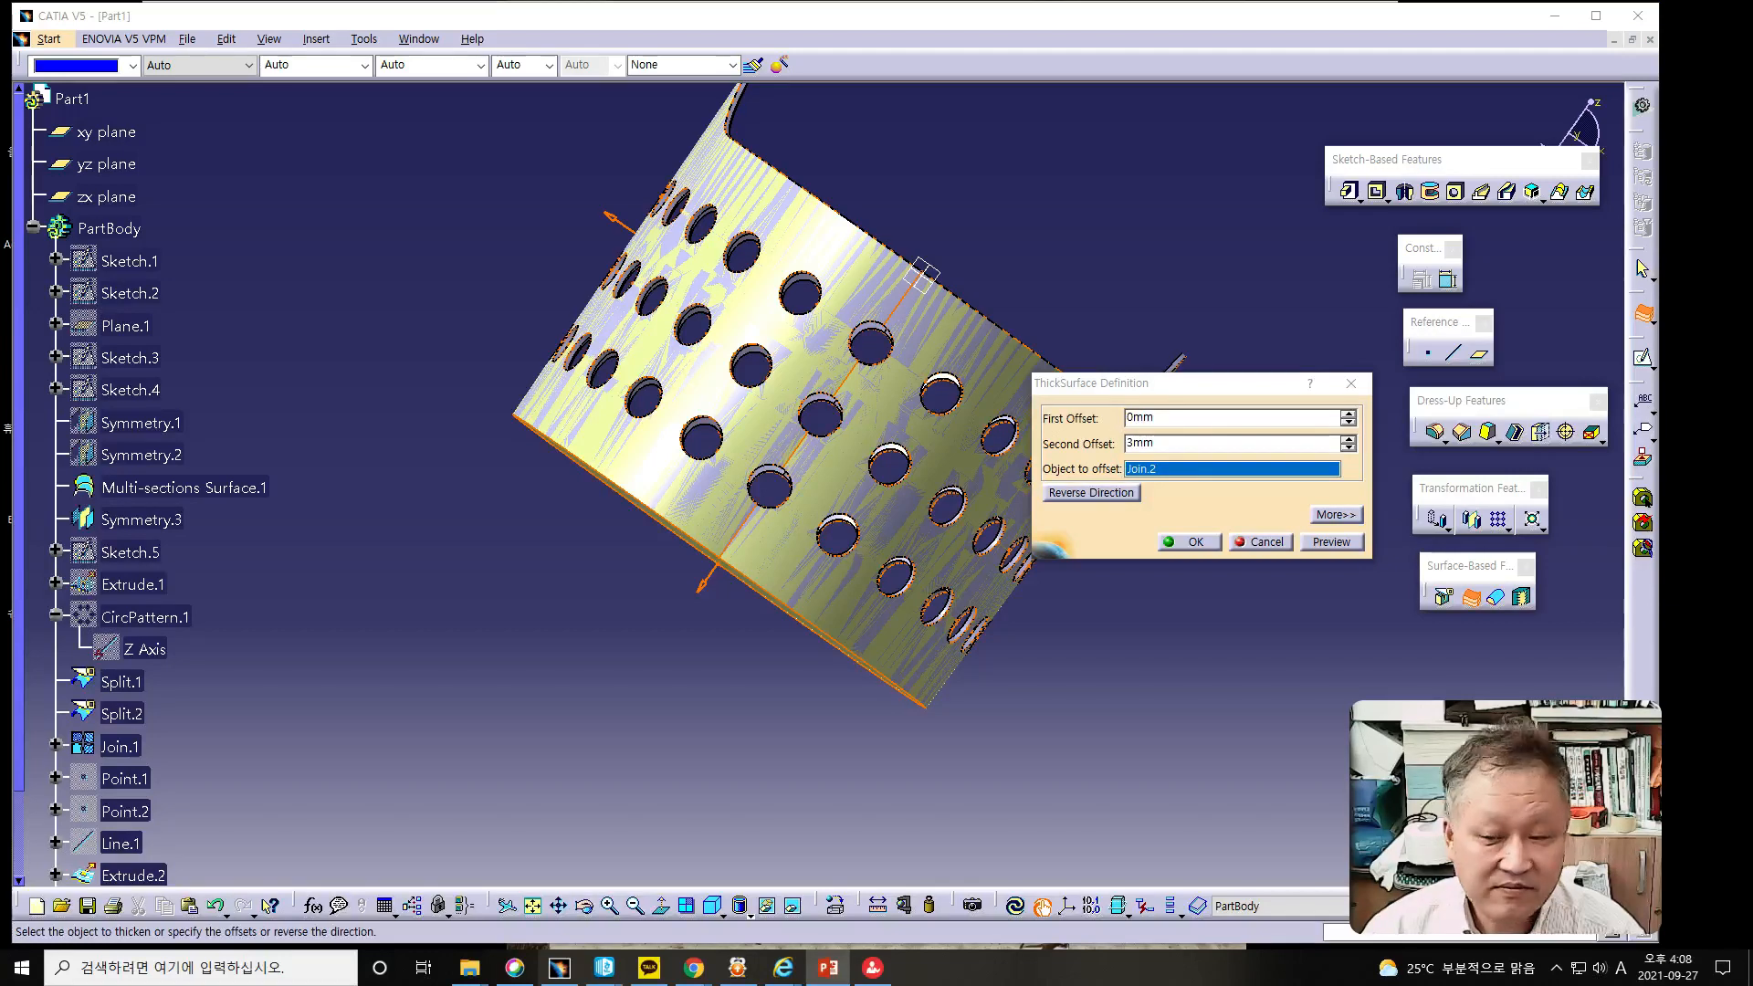
key(alt+Tab)
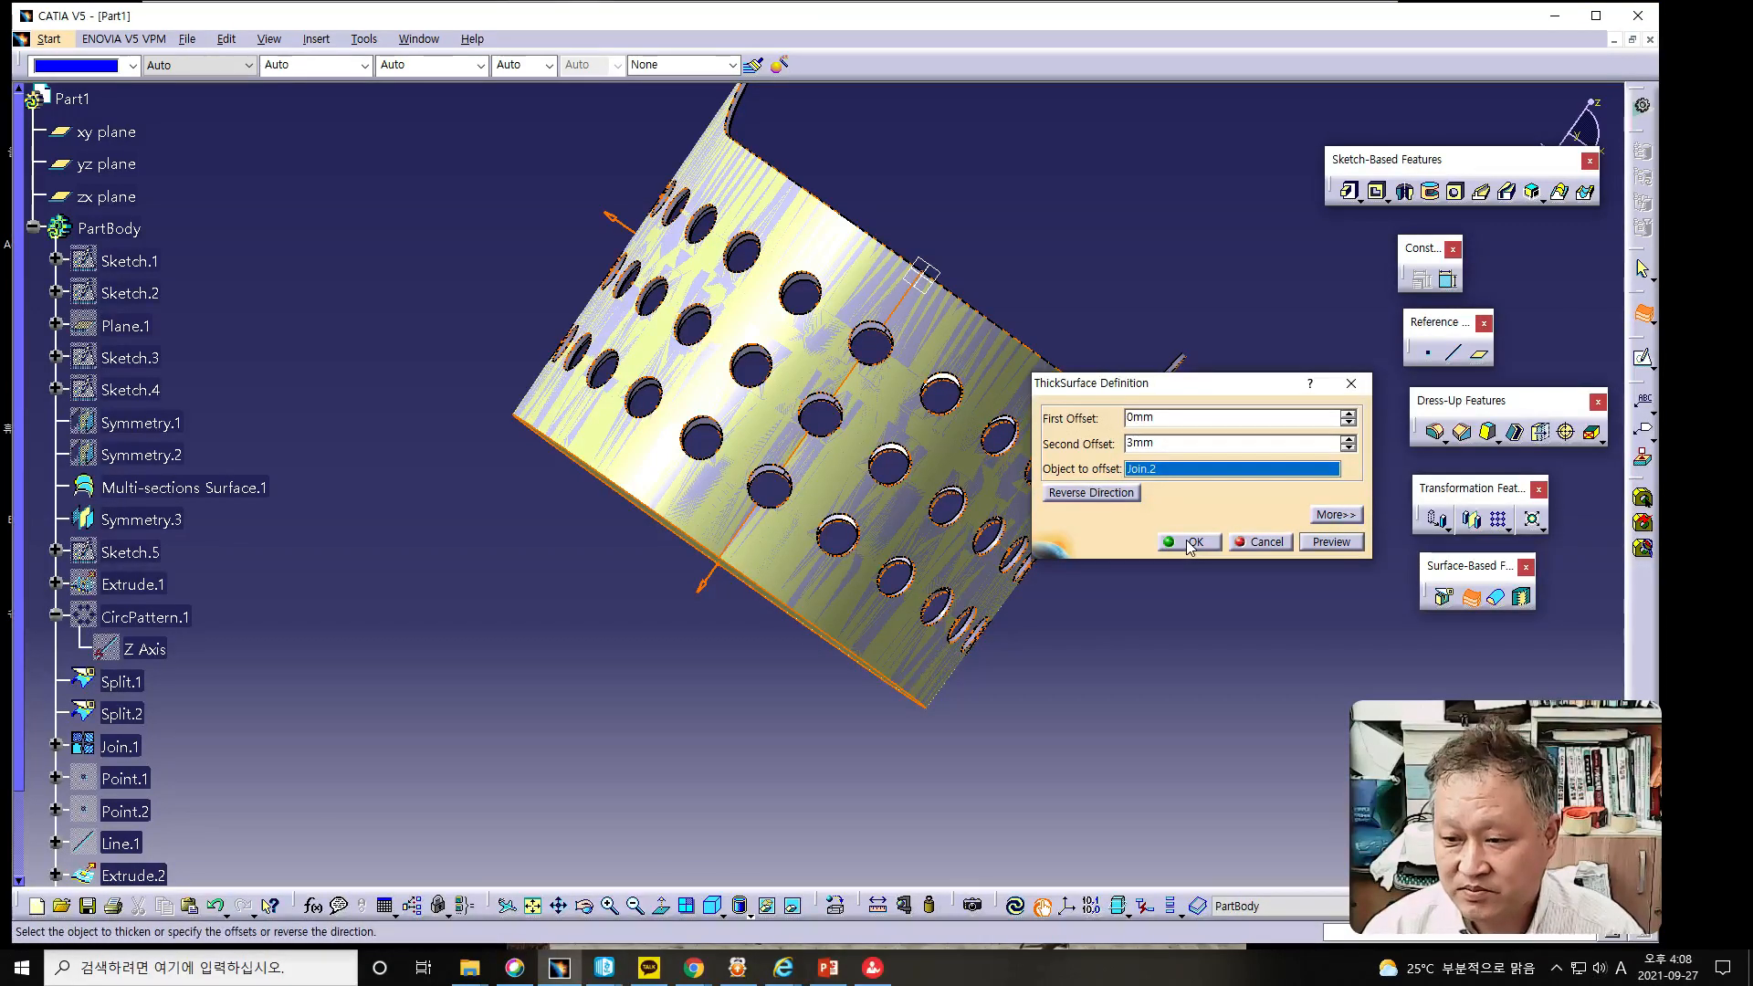
click(1189, 542)
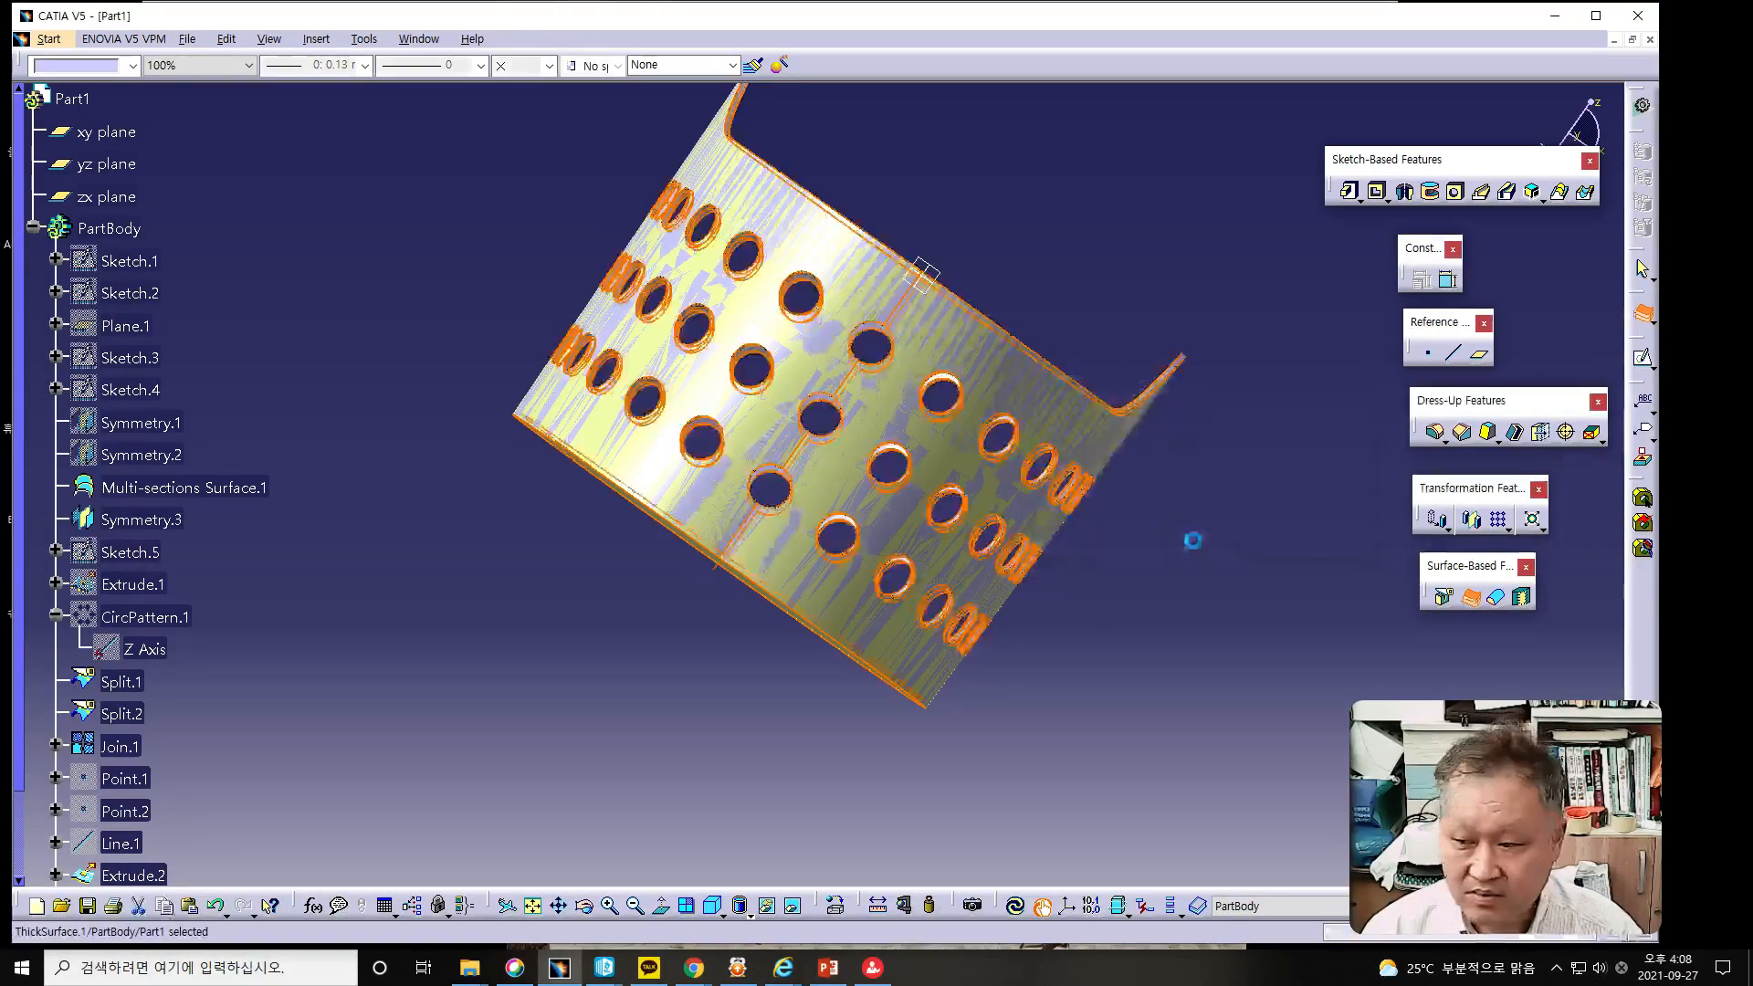
click(474, 595)
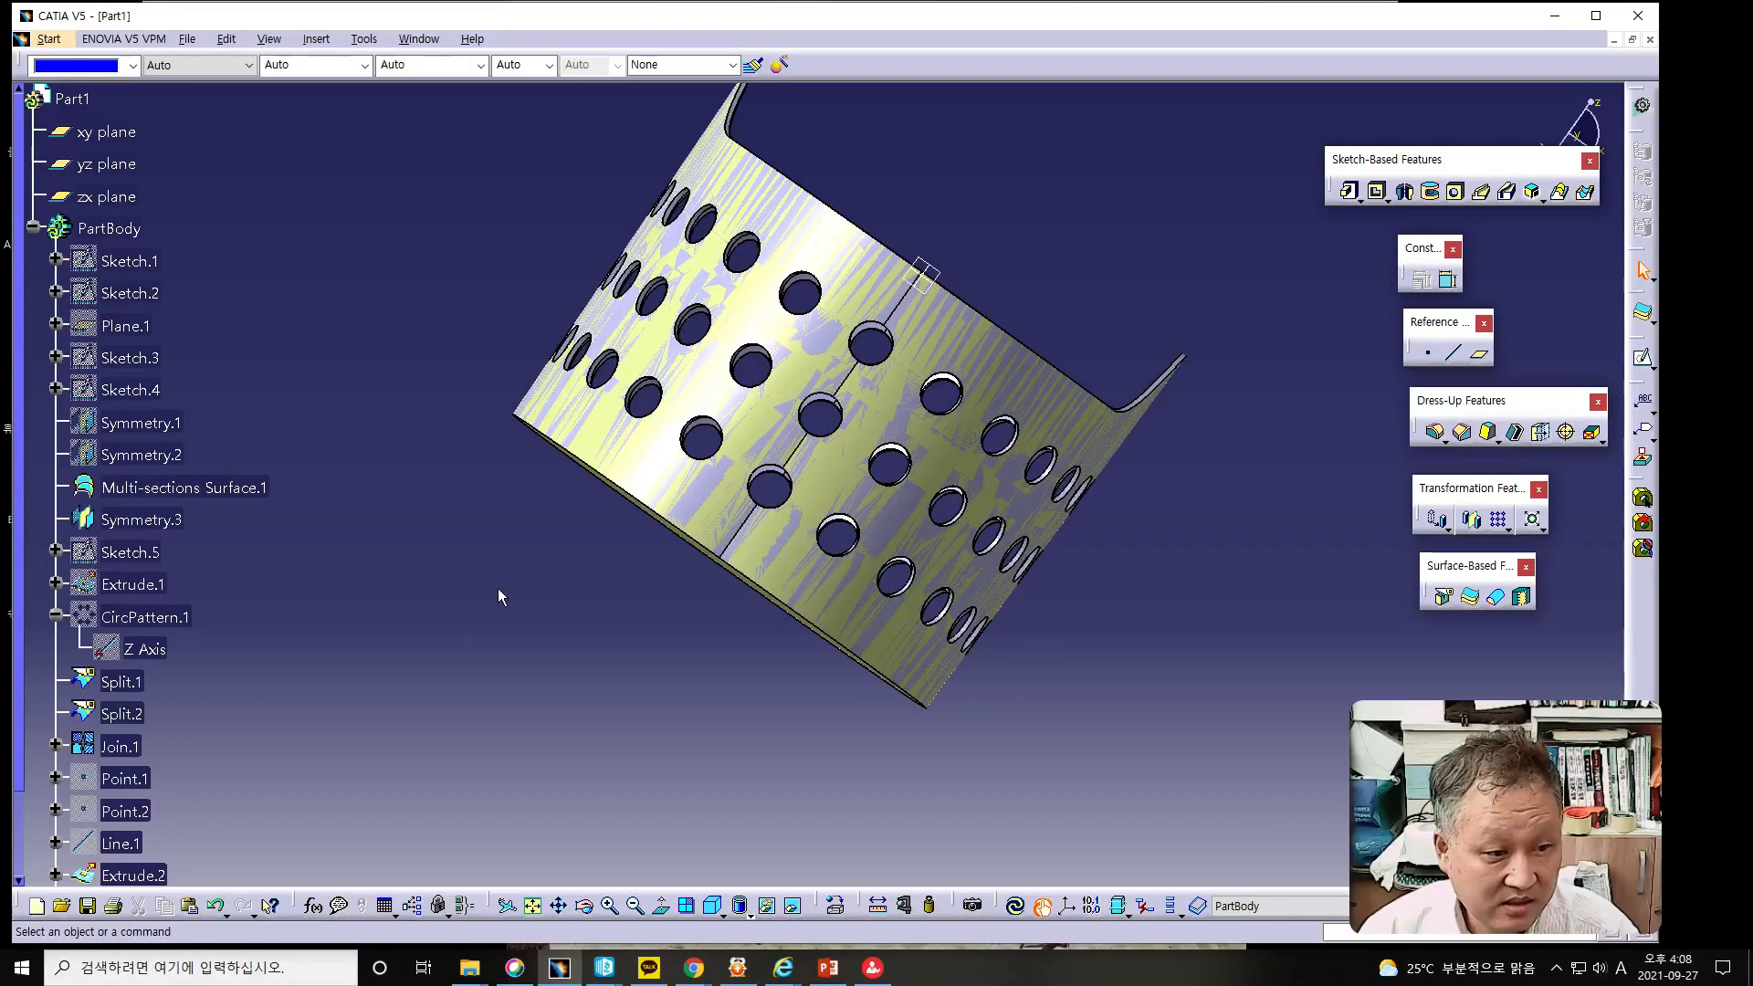
Hide Multi-sections Surface.1, Symmetry.3, Split.1, Split.2, Join.1, Extrude.2, Split.3 and Join.2, keeping the thick surface solid shown.
middle_drag(501, 582, 556, 741)
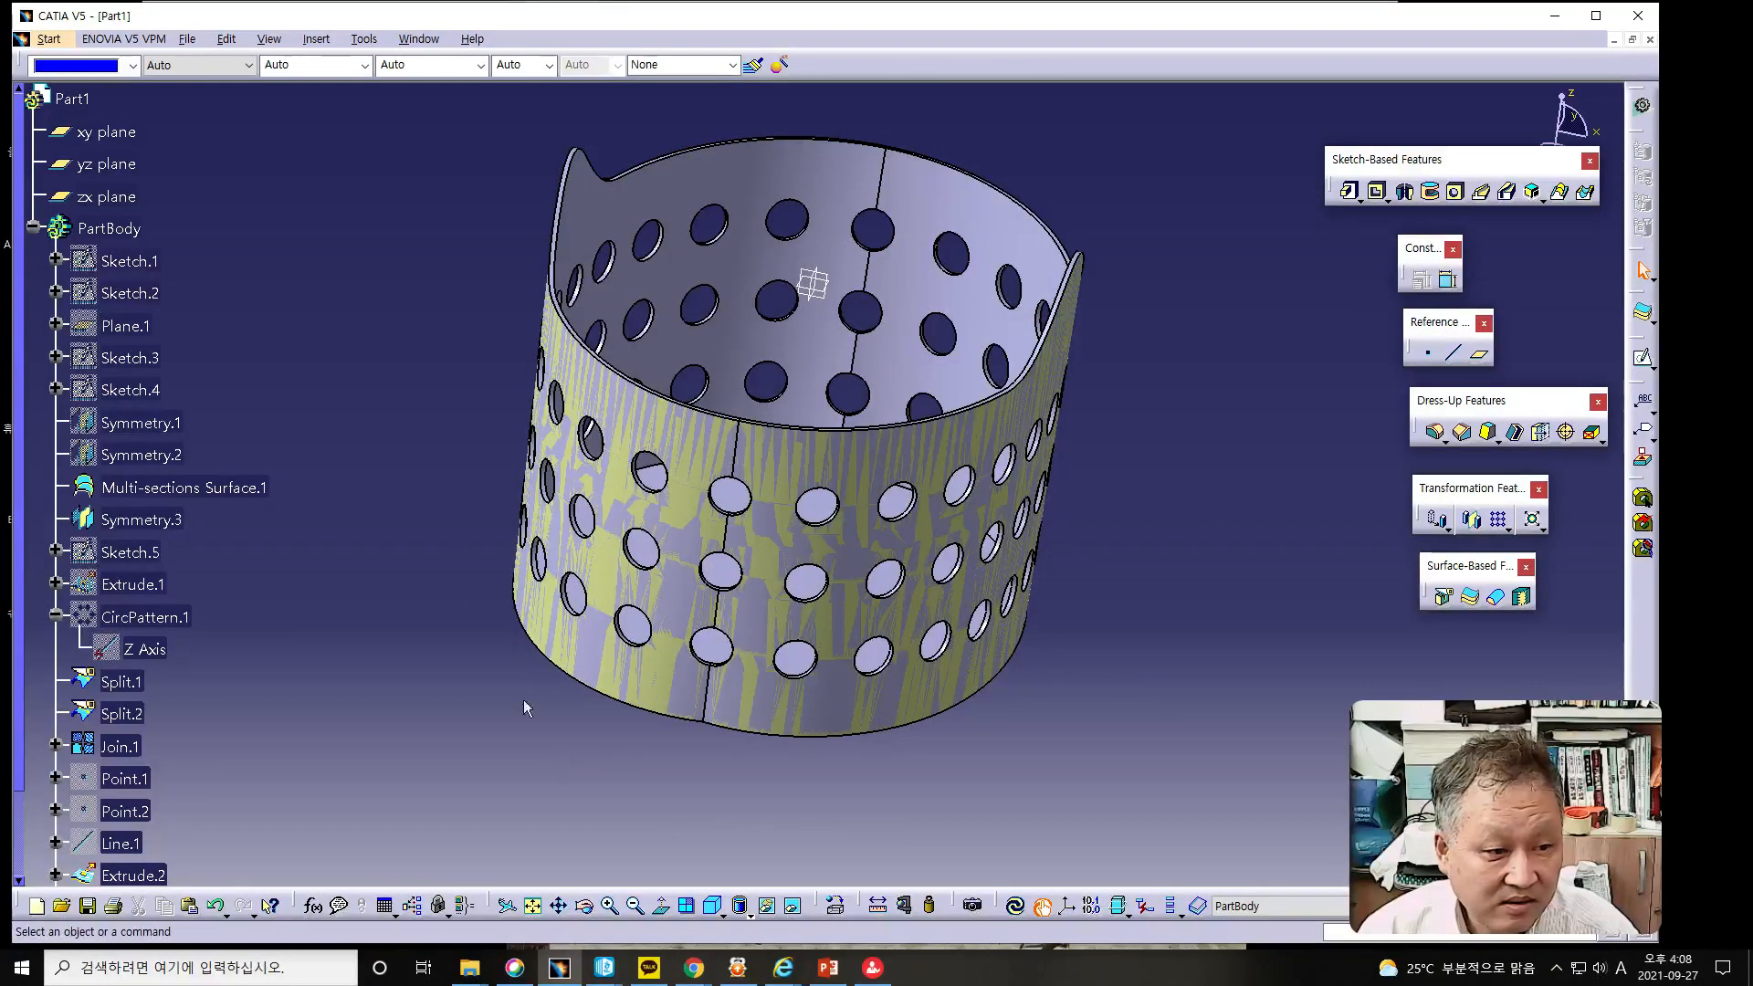
click(180, 490)
ctrl+click(133, 520)
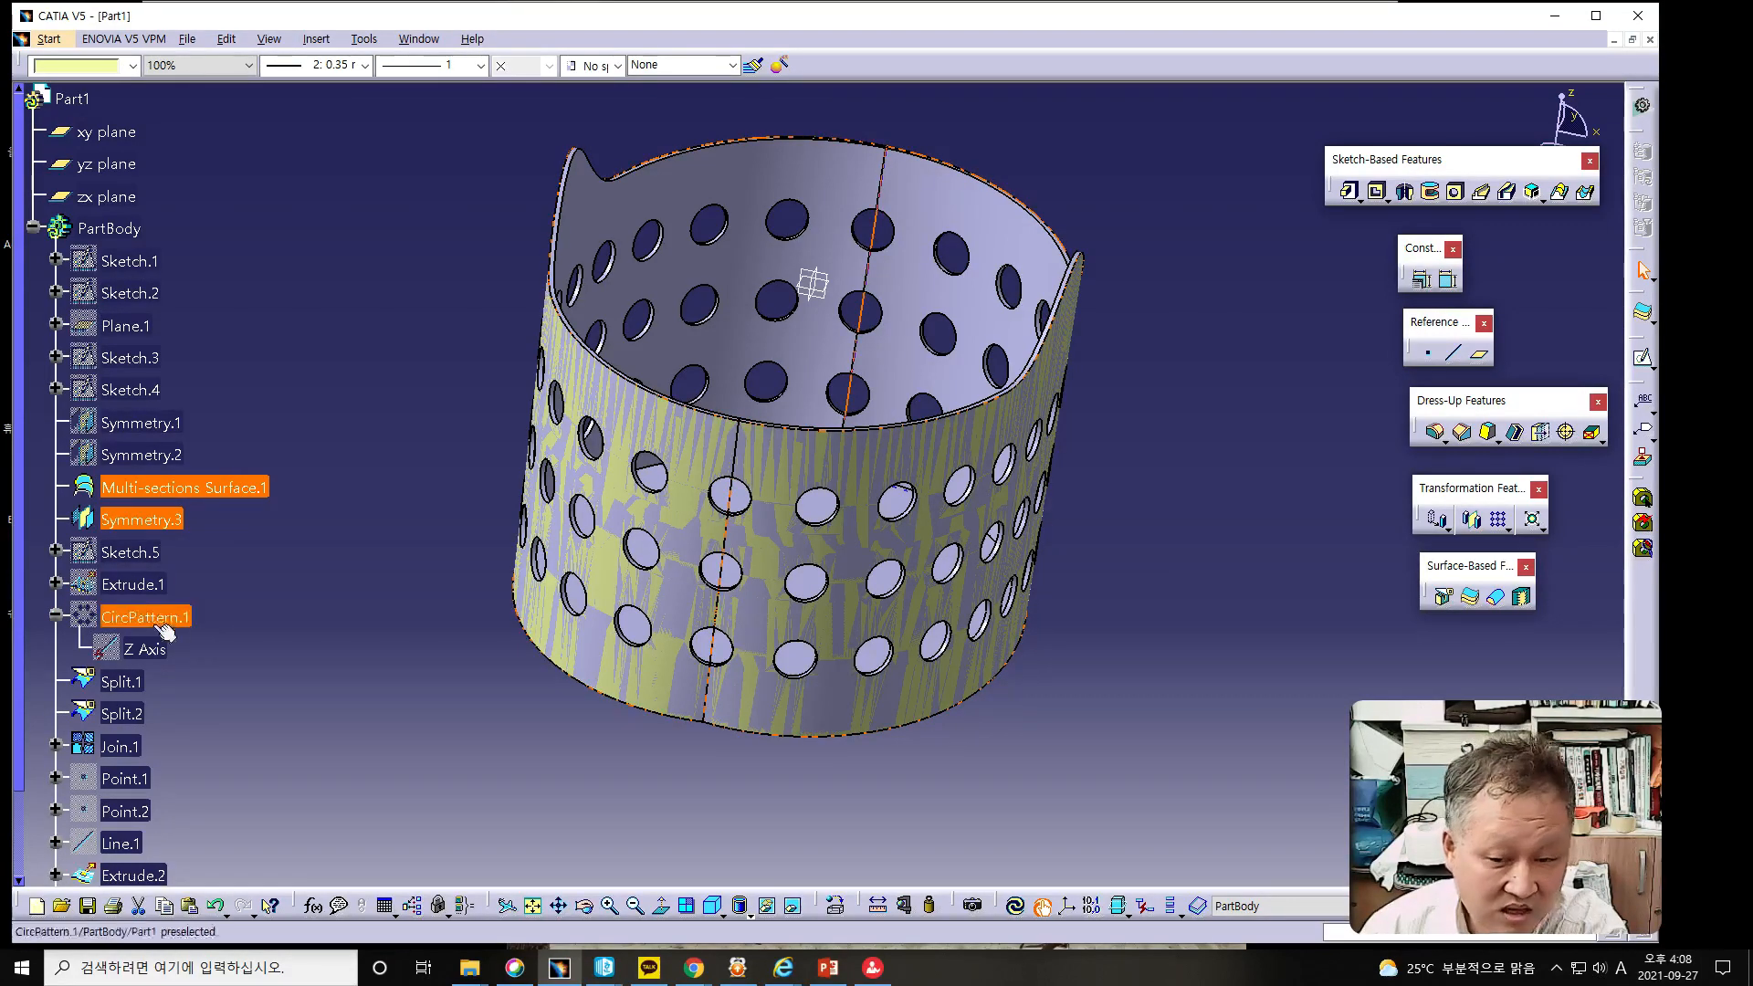
ctrl+click(137, 685)
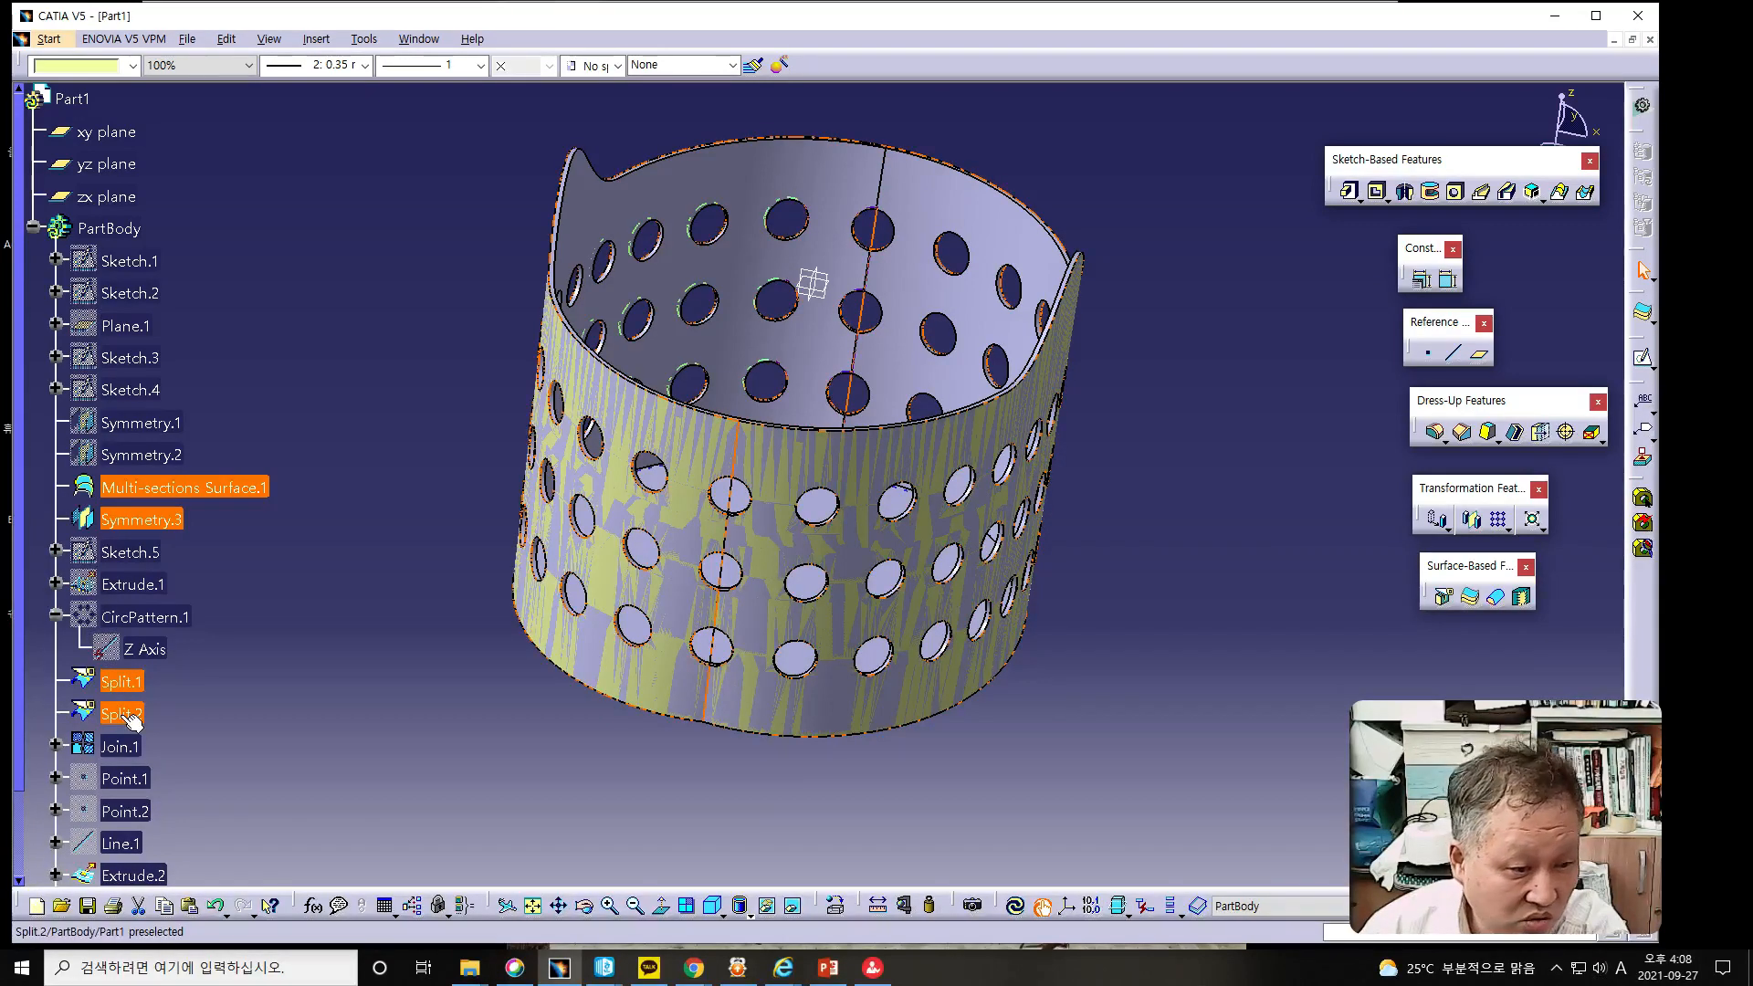
ctrl+click(116, 747)
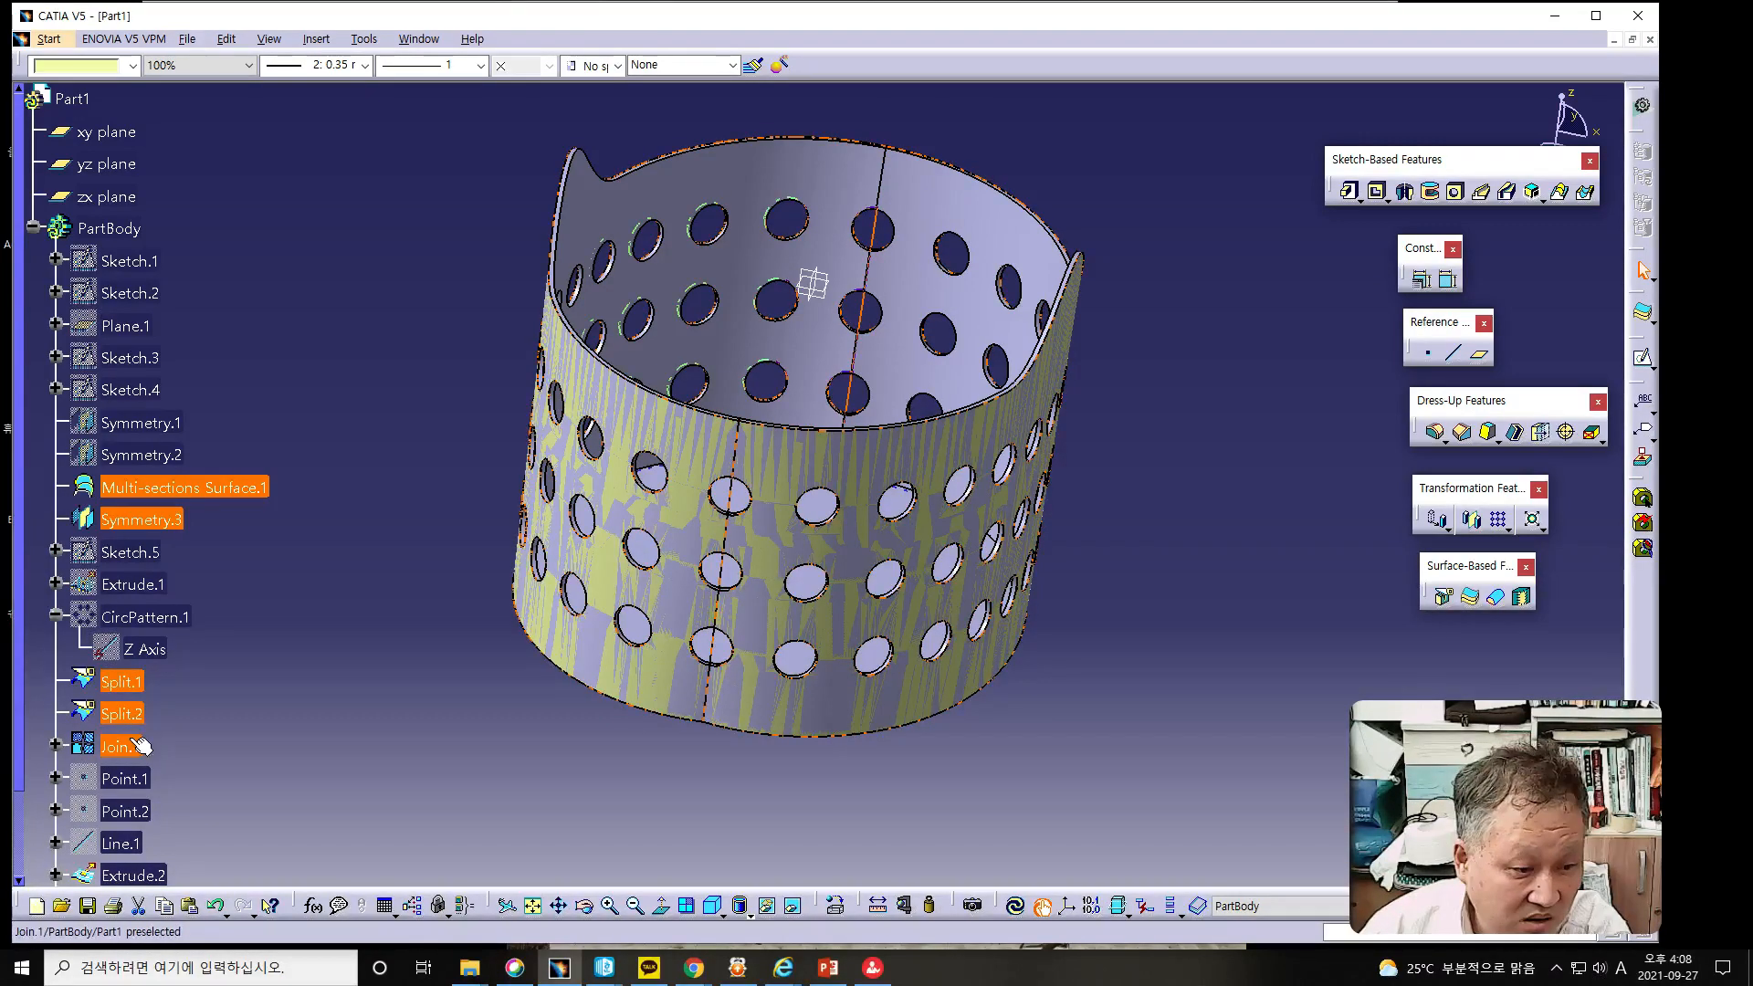
ctrl+click(153, 876)
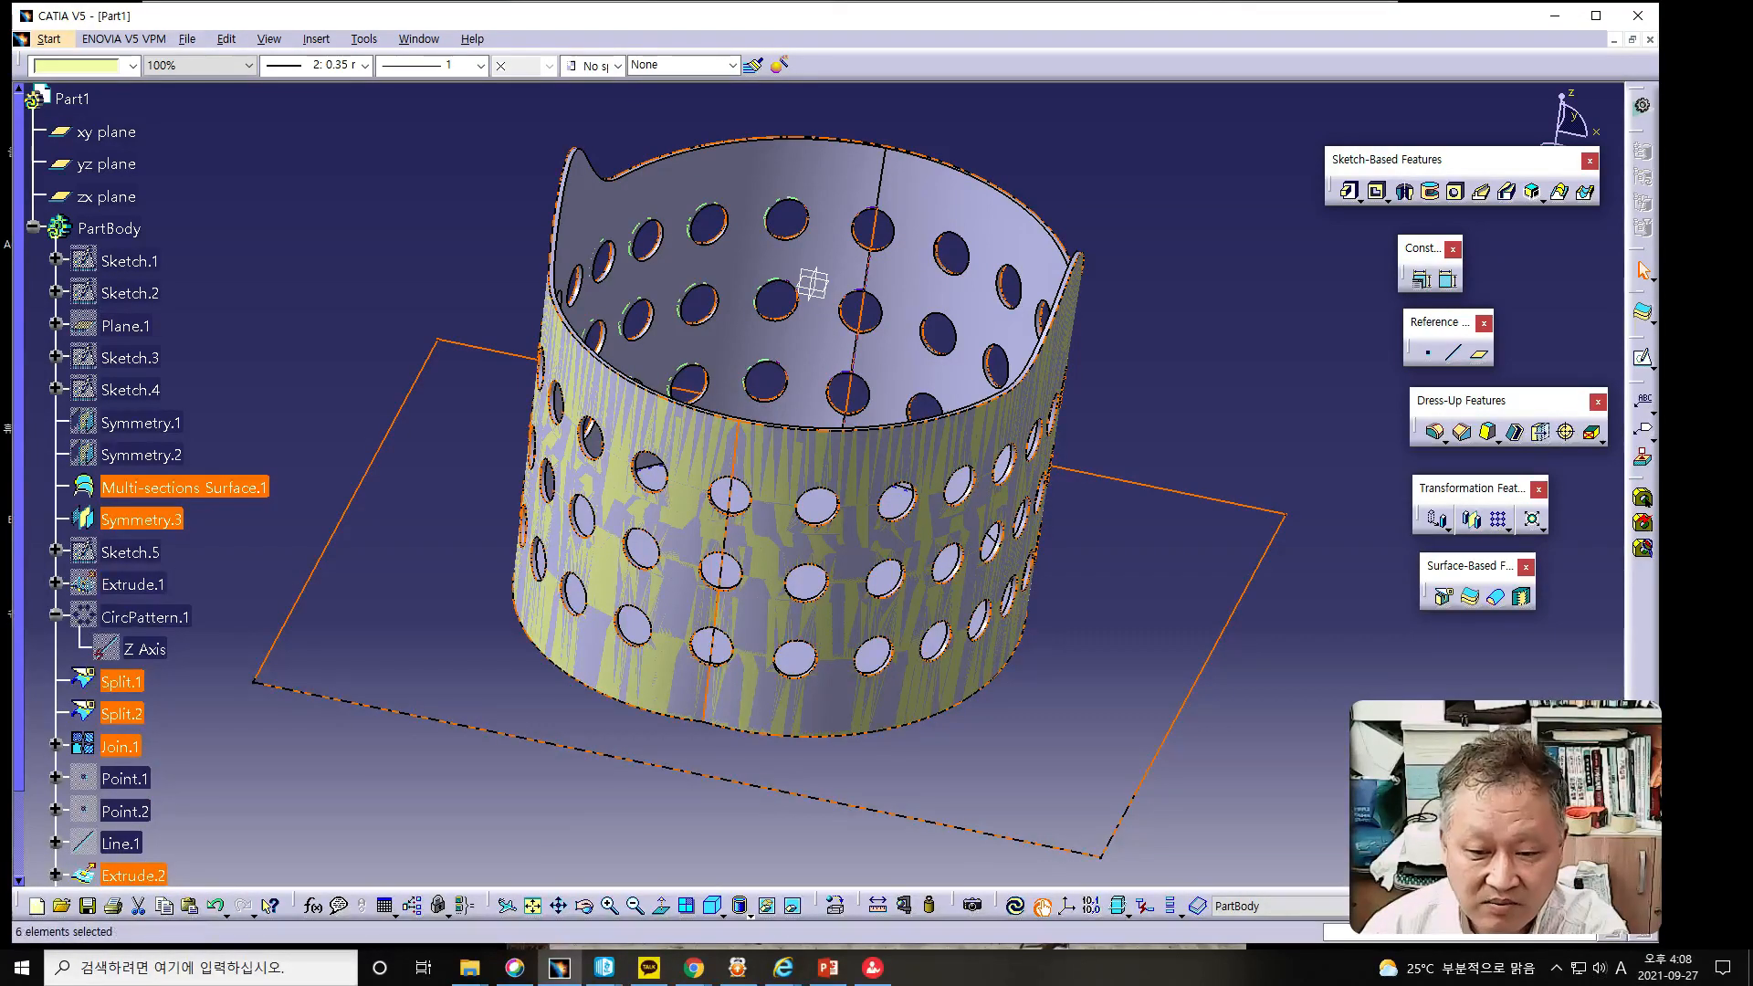
drag(20, 610, 21, 699)
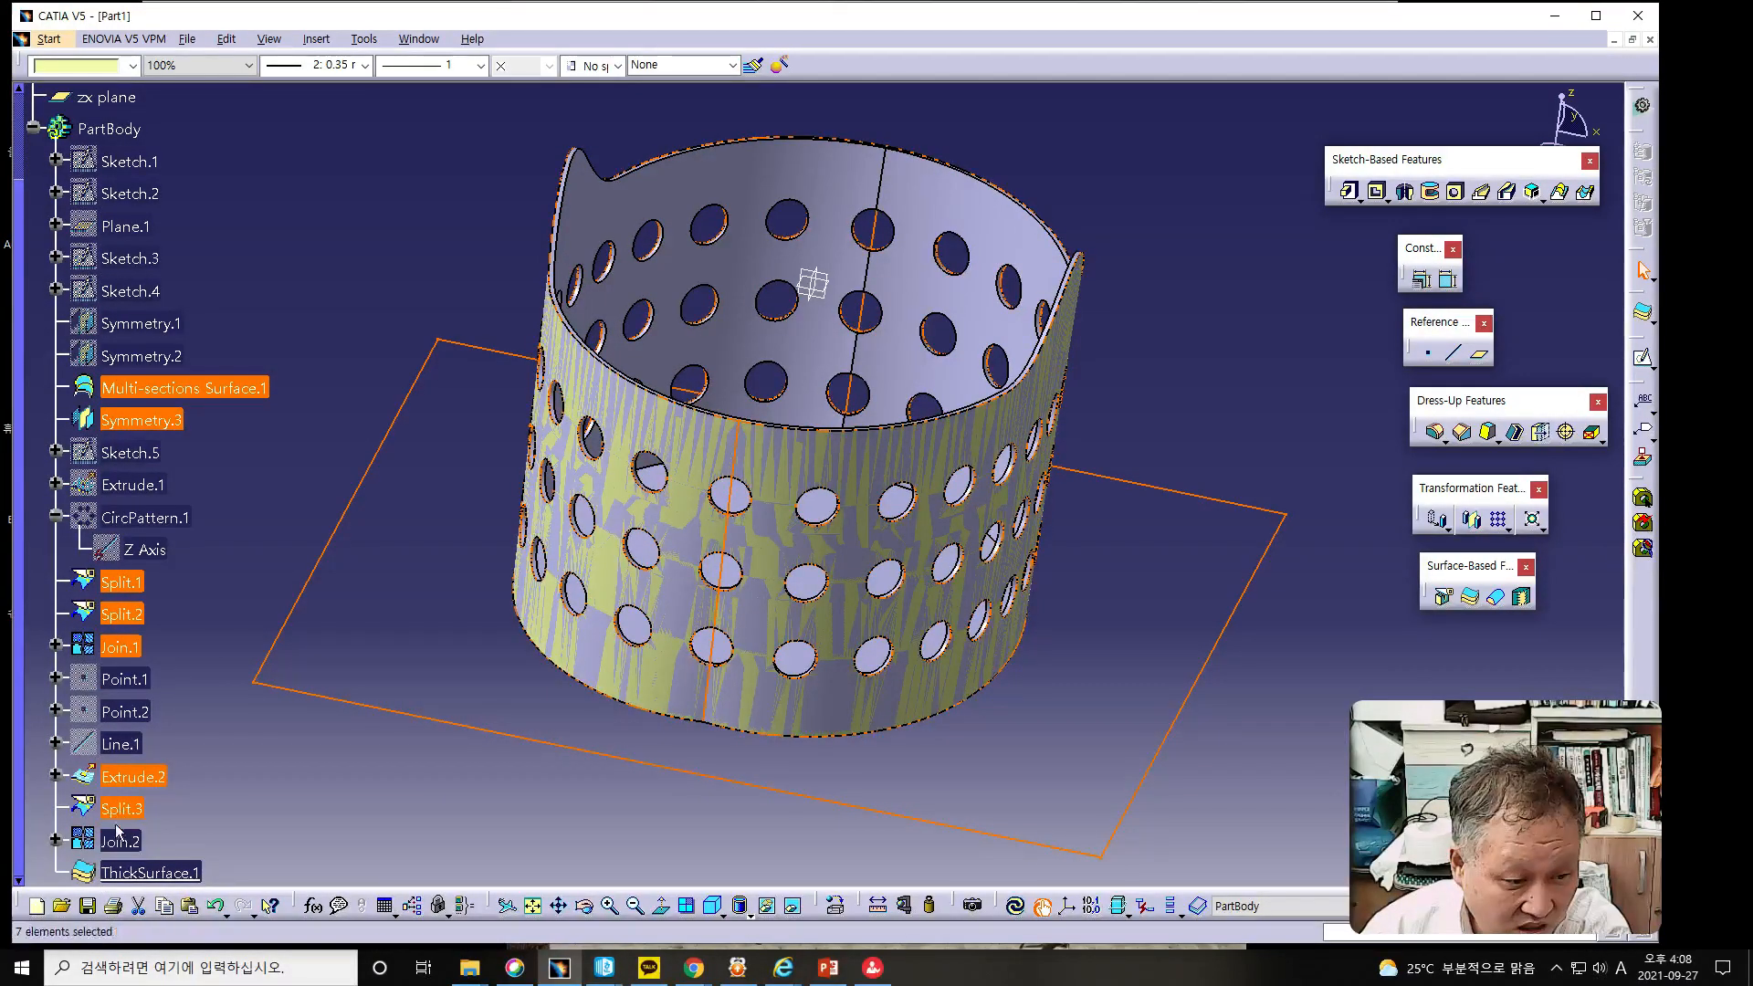
ctrl+click(121, 841)
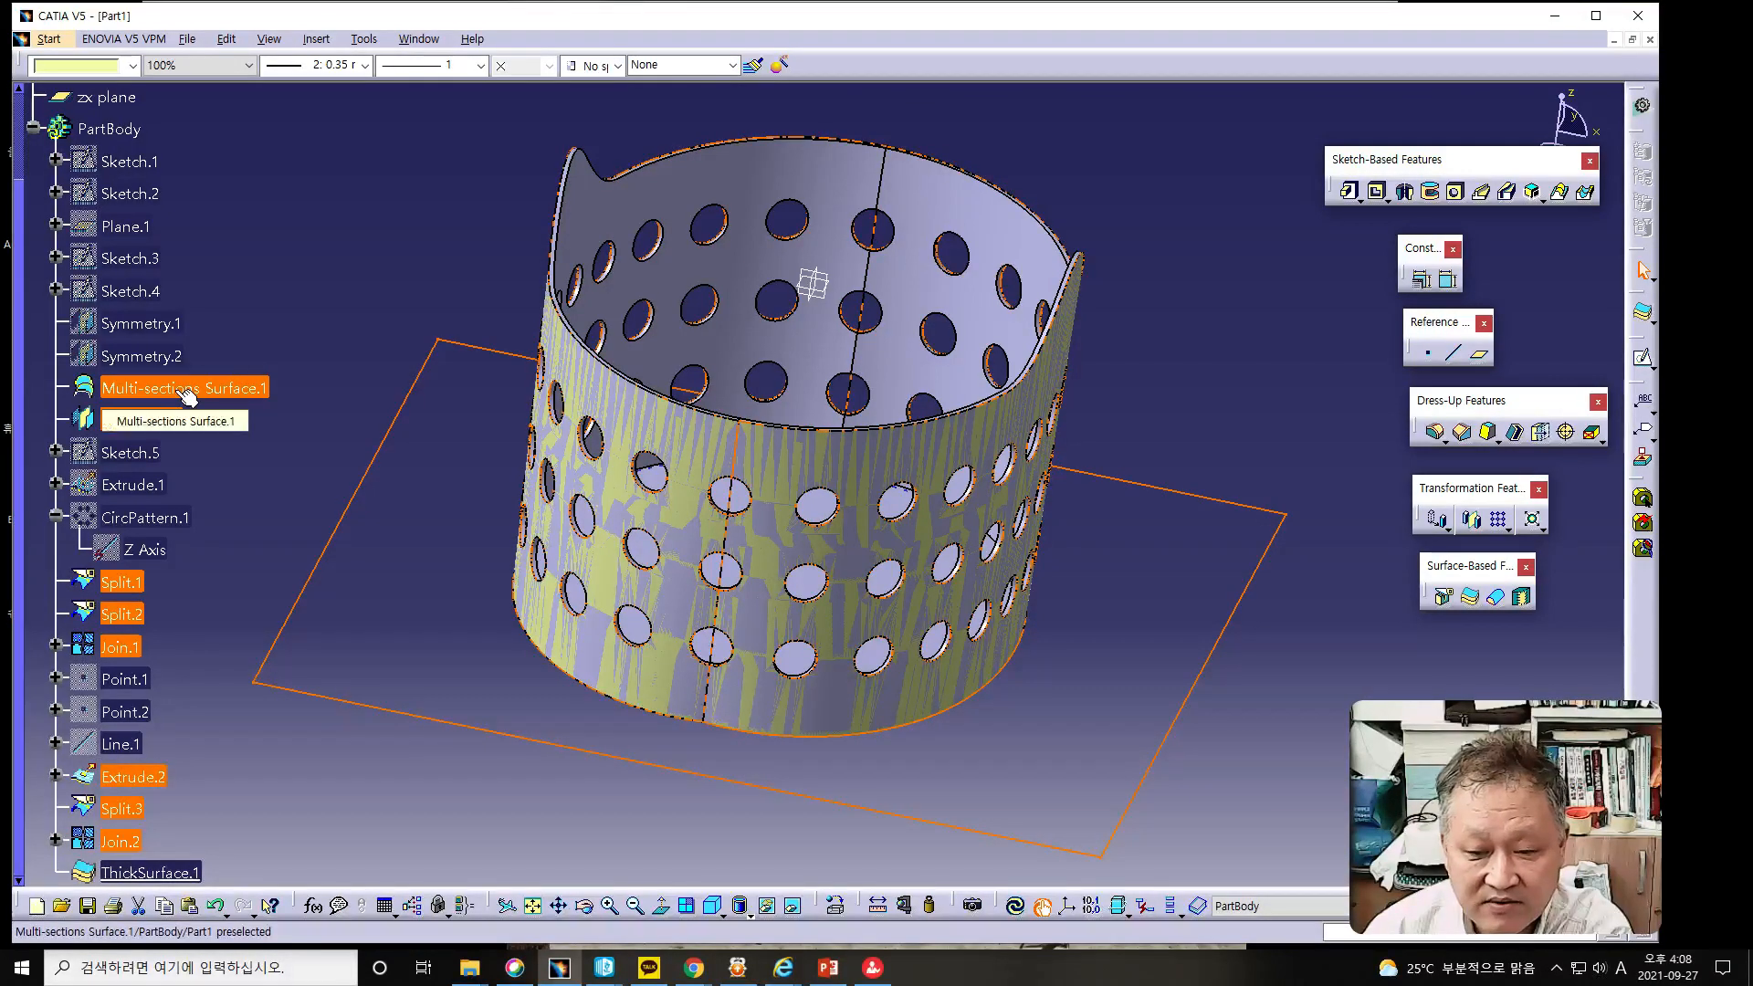
ctrl+click(174, 421)
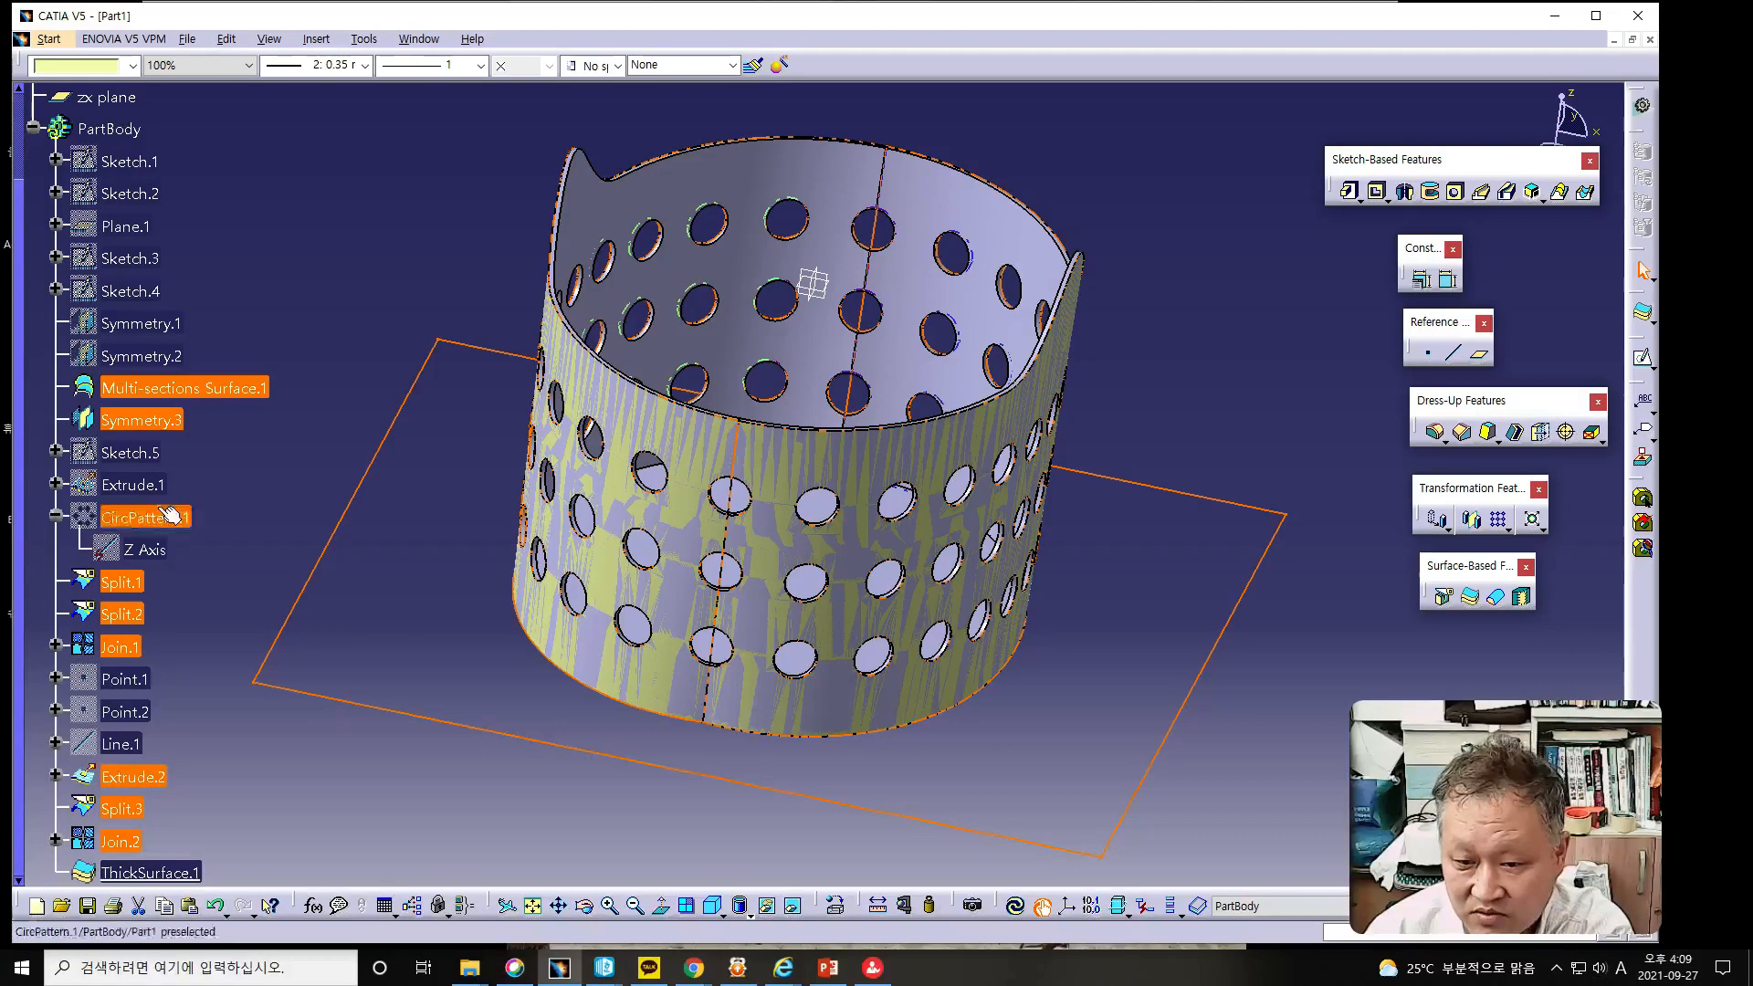
right_click(145, 391)
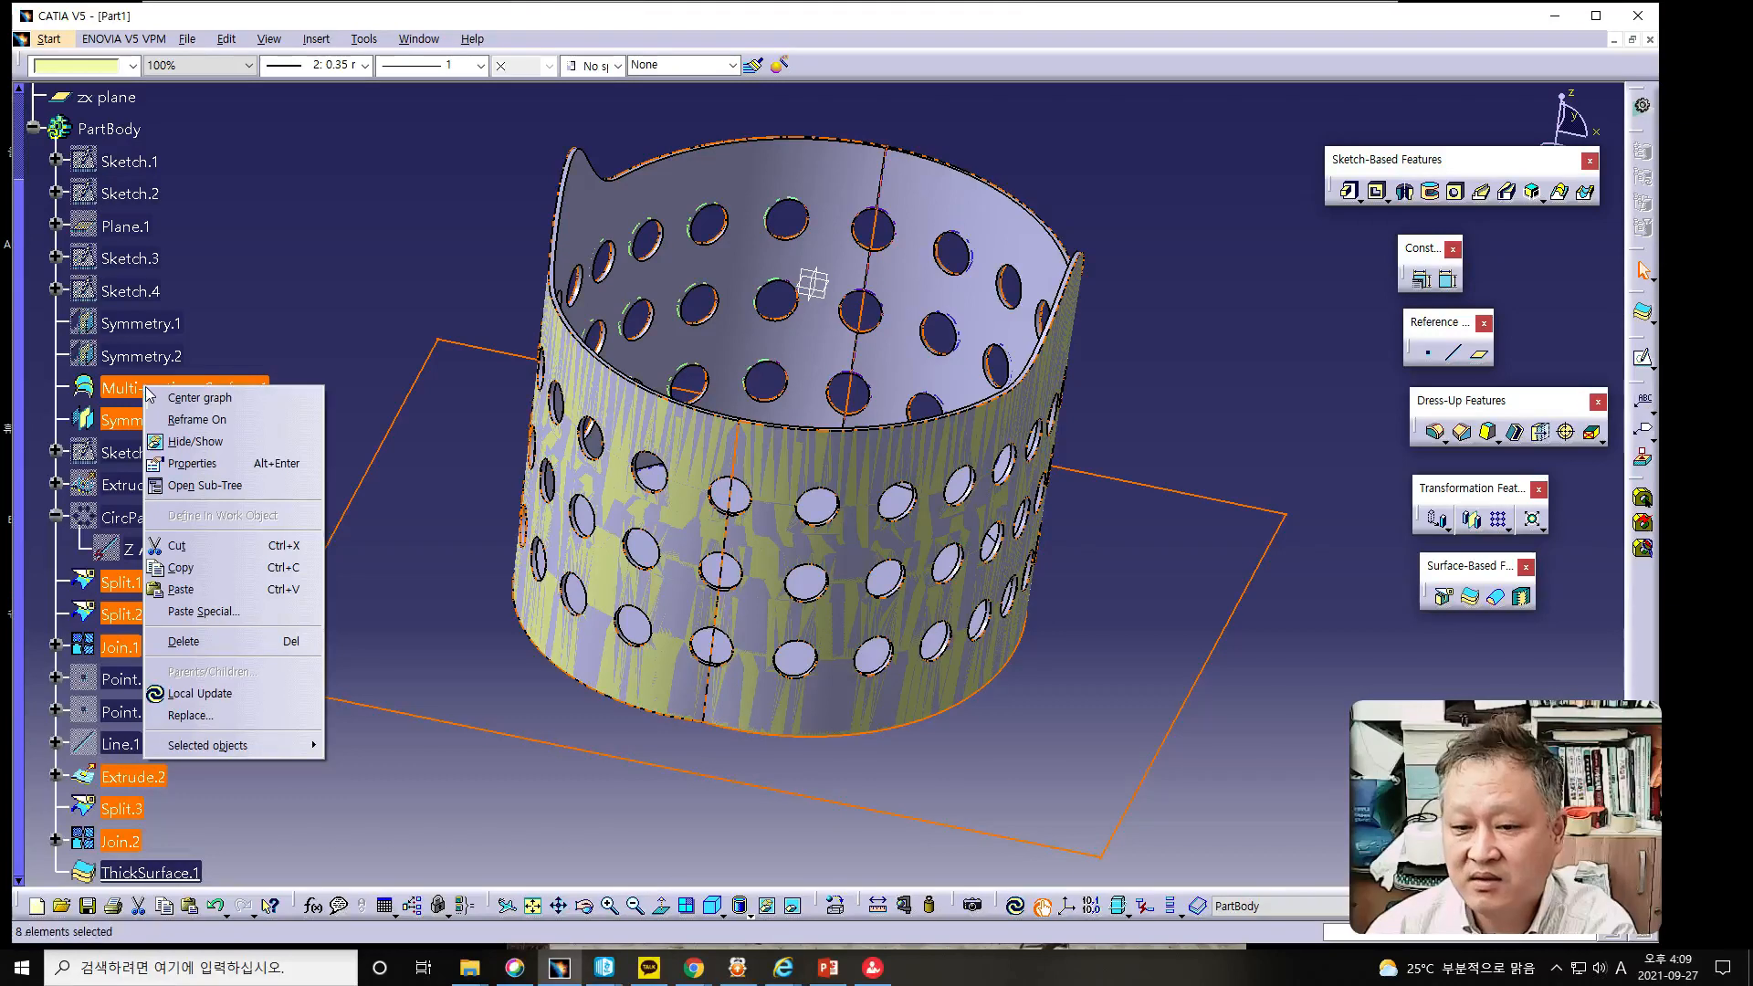
click(195, 442)
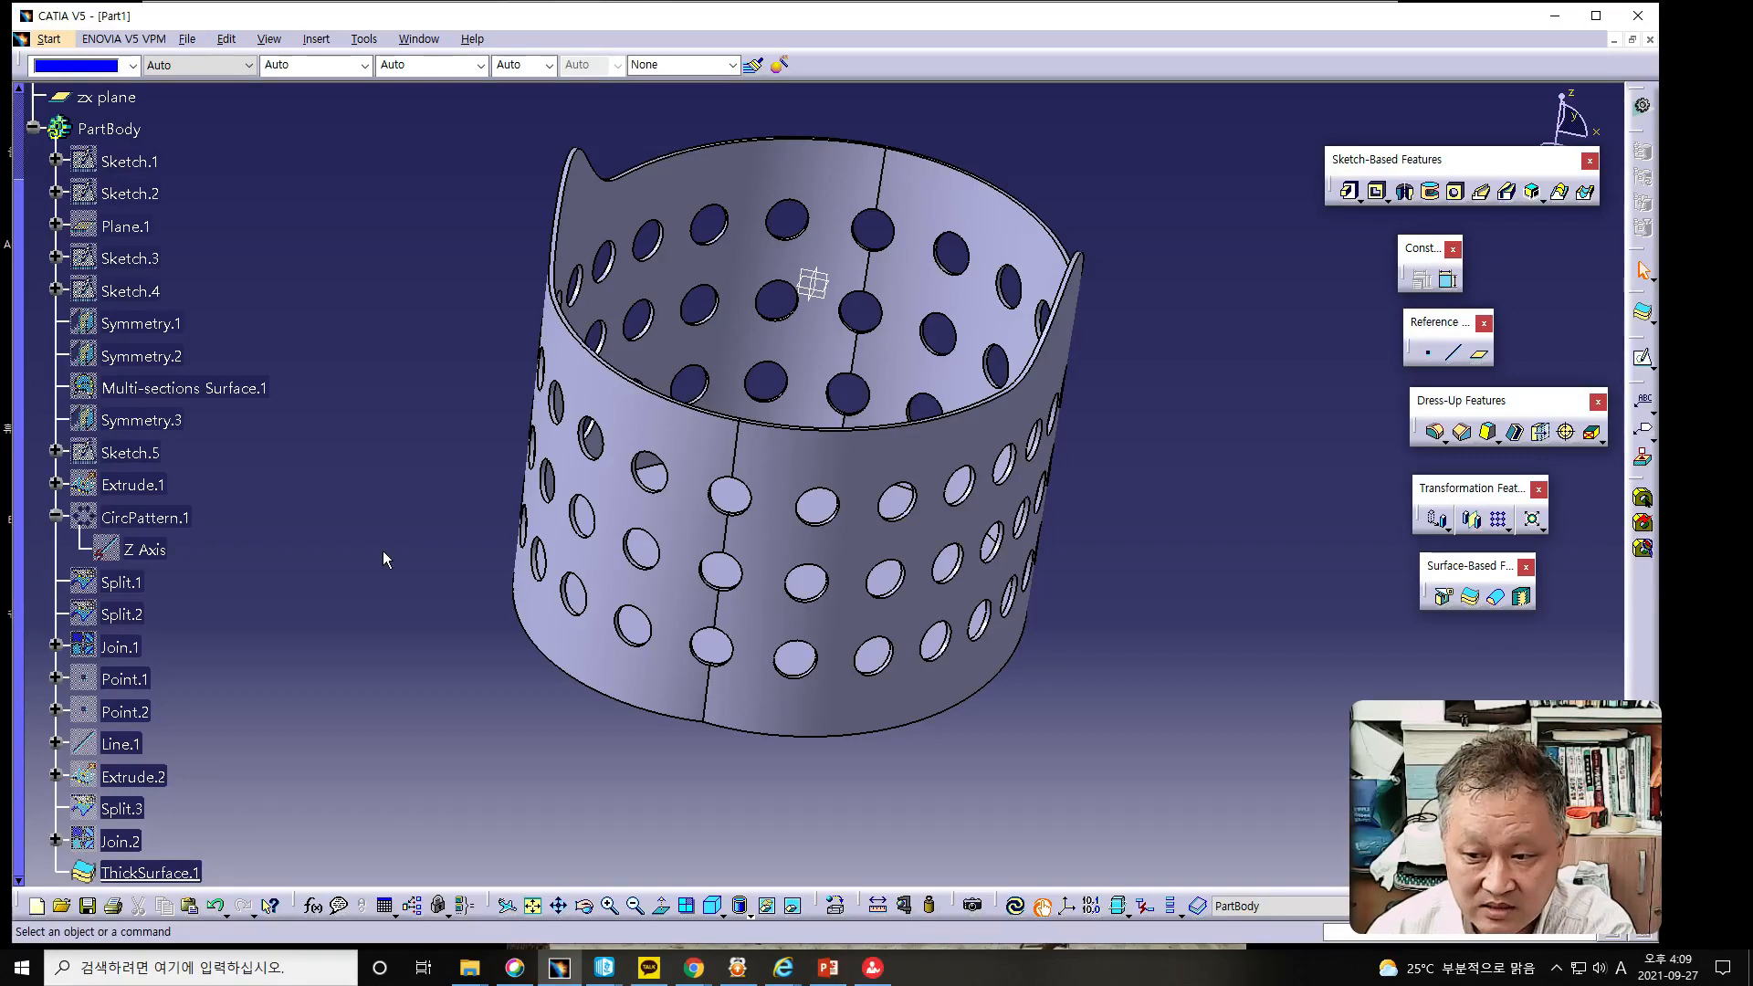
middle_drag(613, 543, 640, 501)
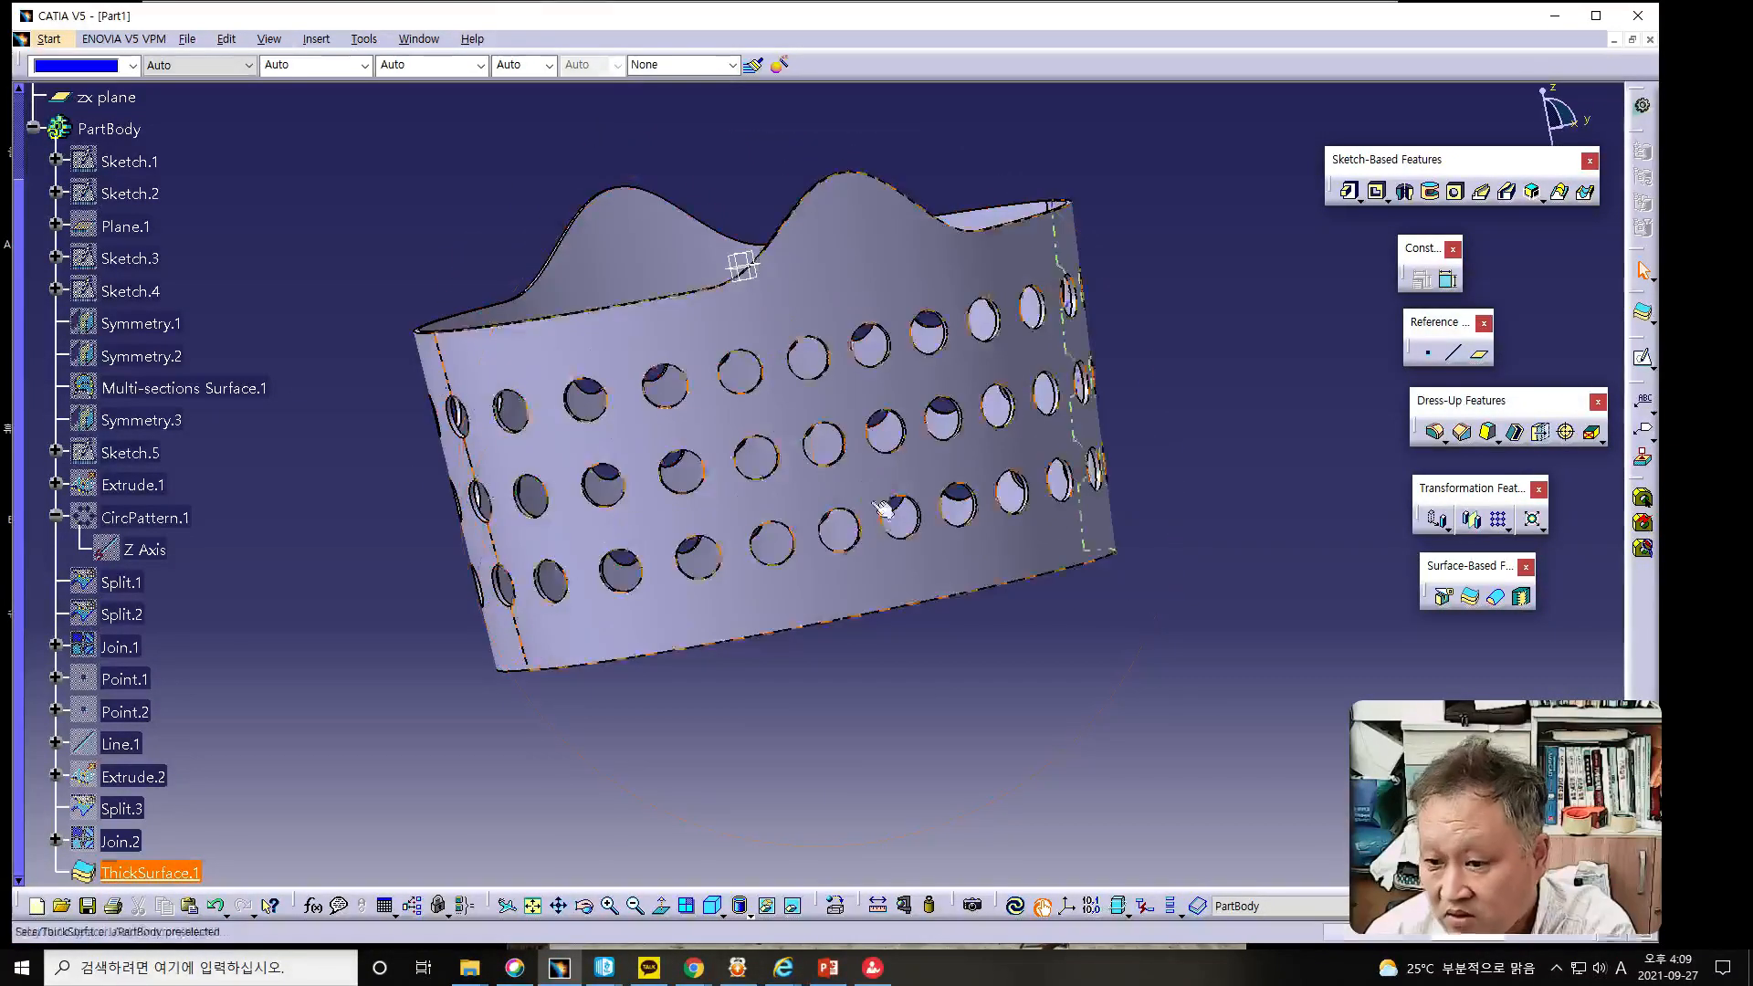
middle_drag(978, 497, 950, 633)
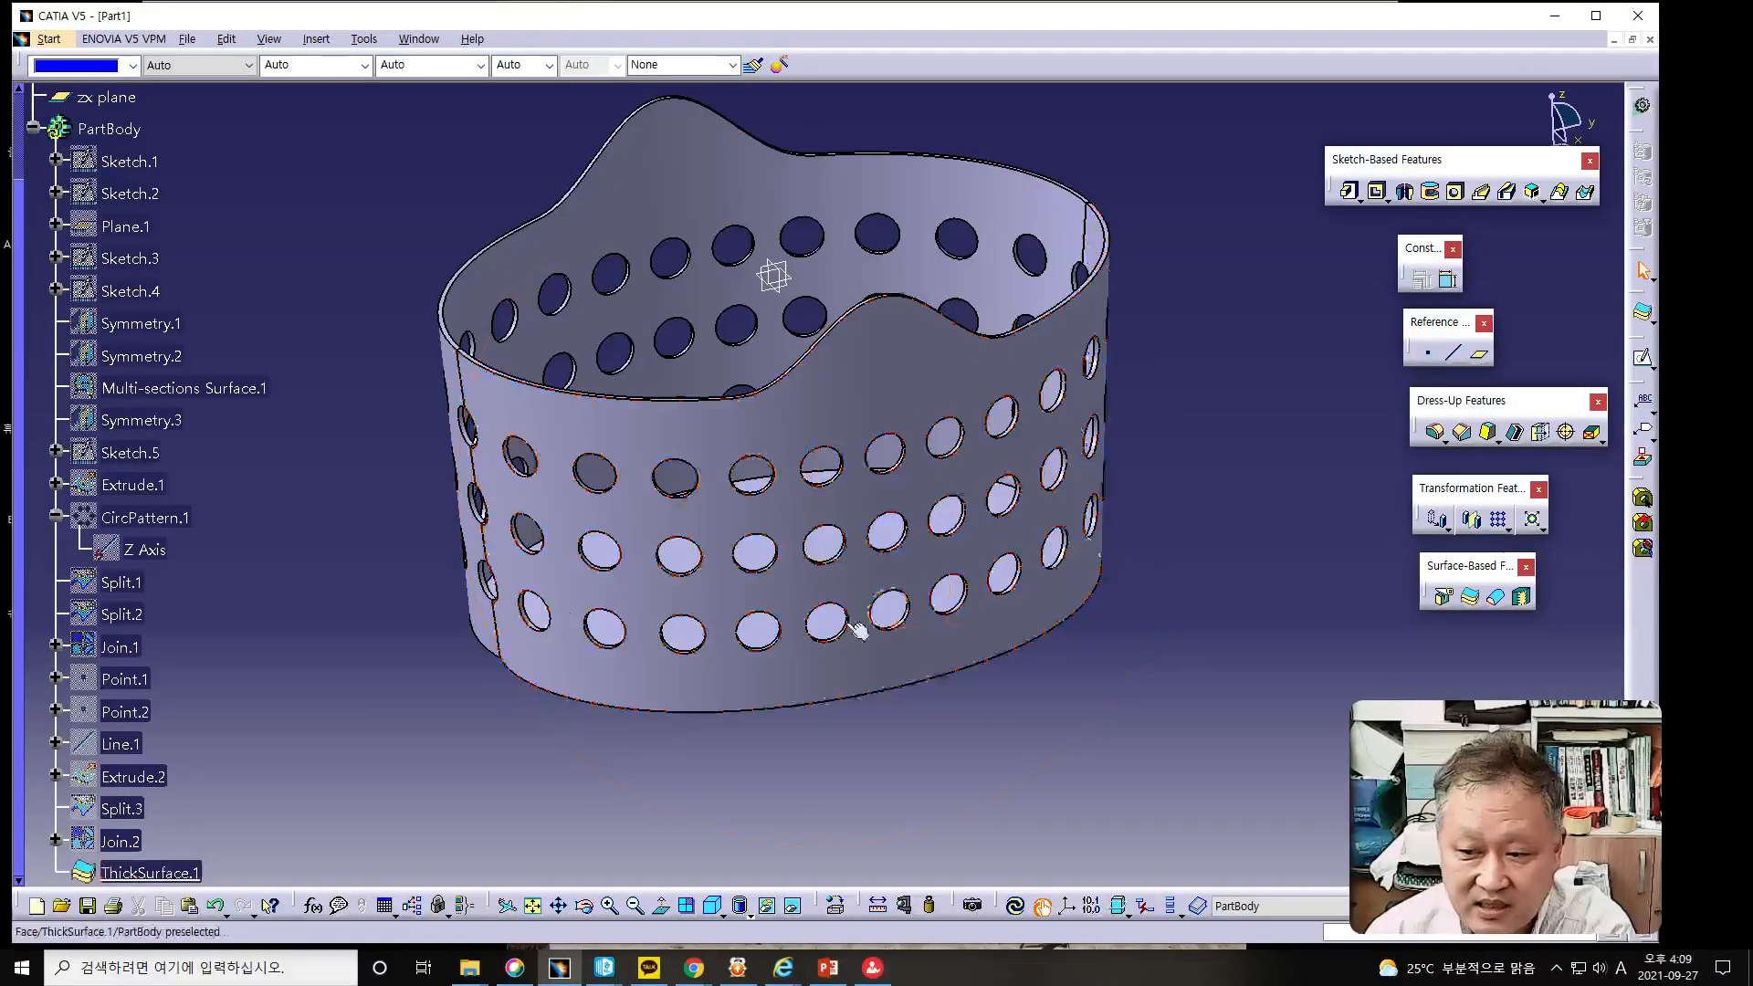
key(alt+Tab)
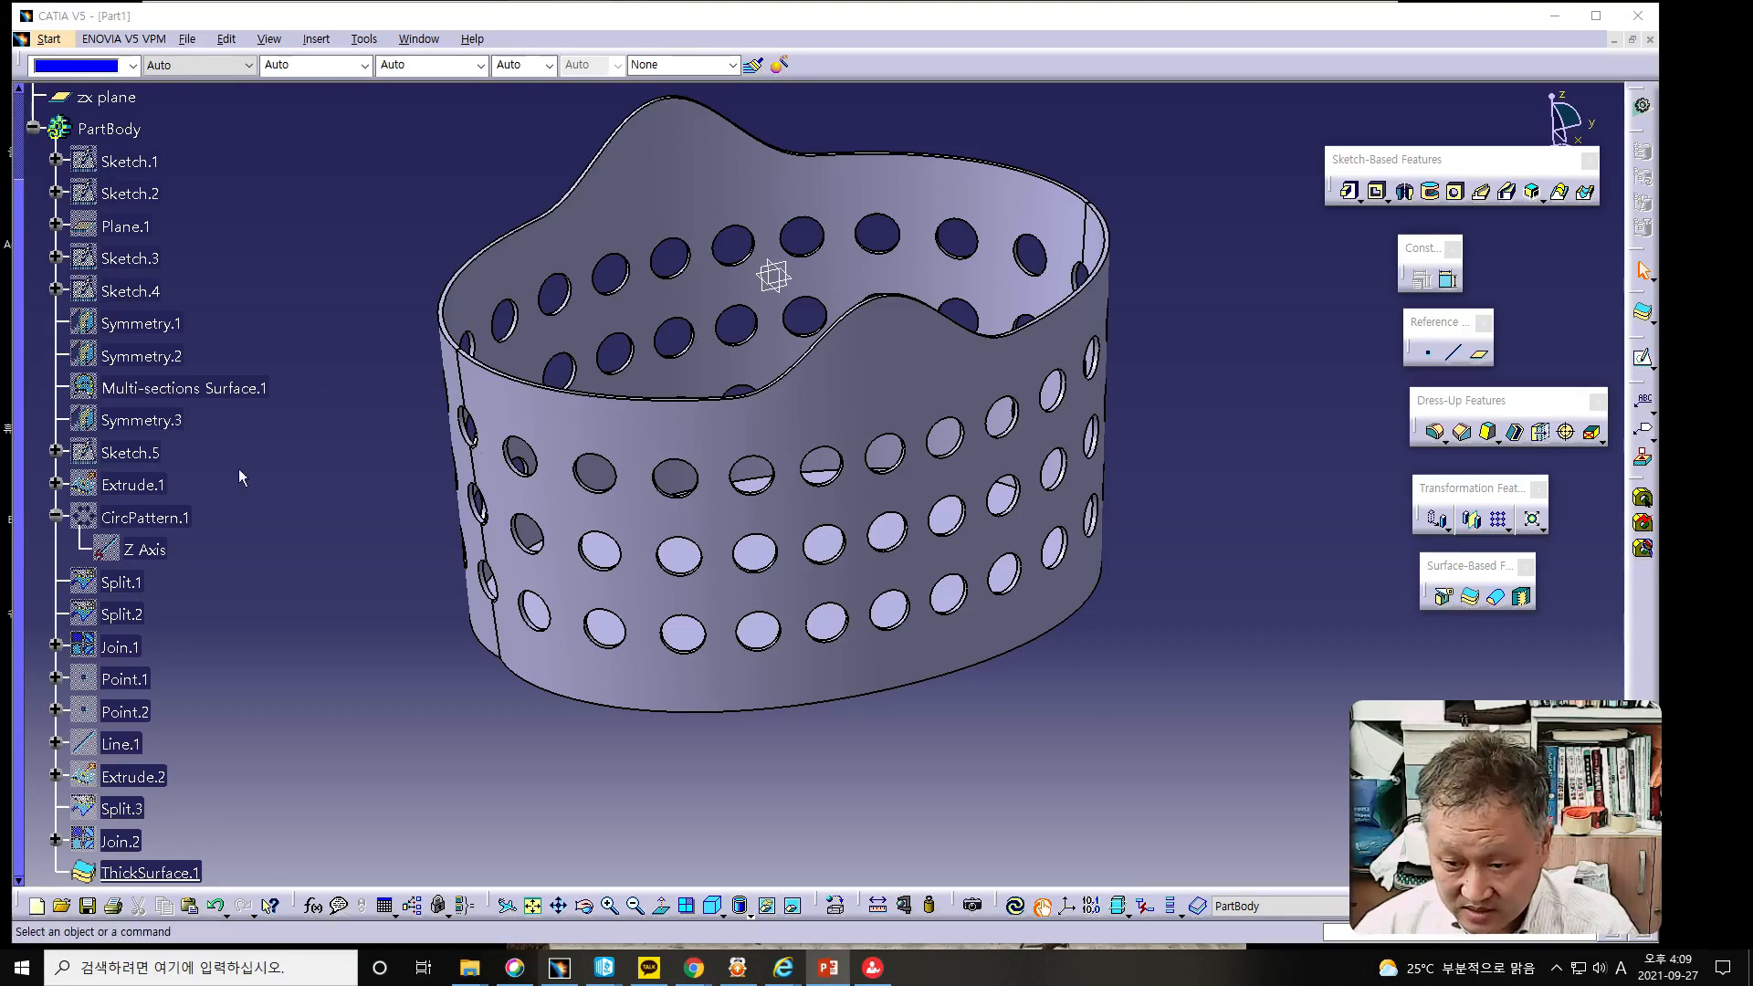
middle_drag(1000, 457, 430, 425)
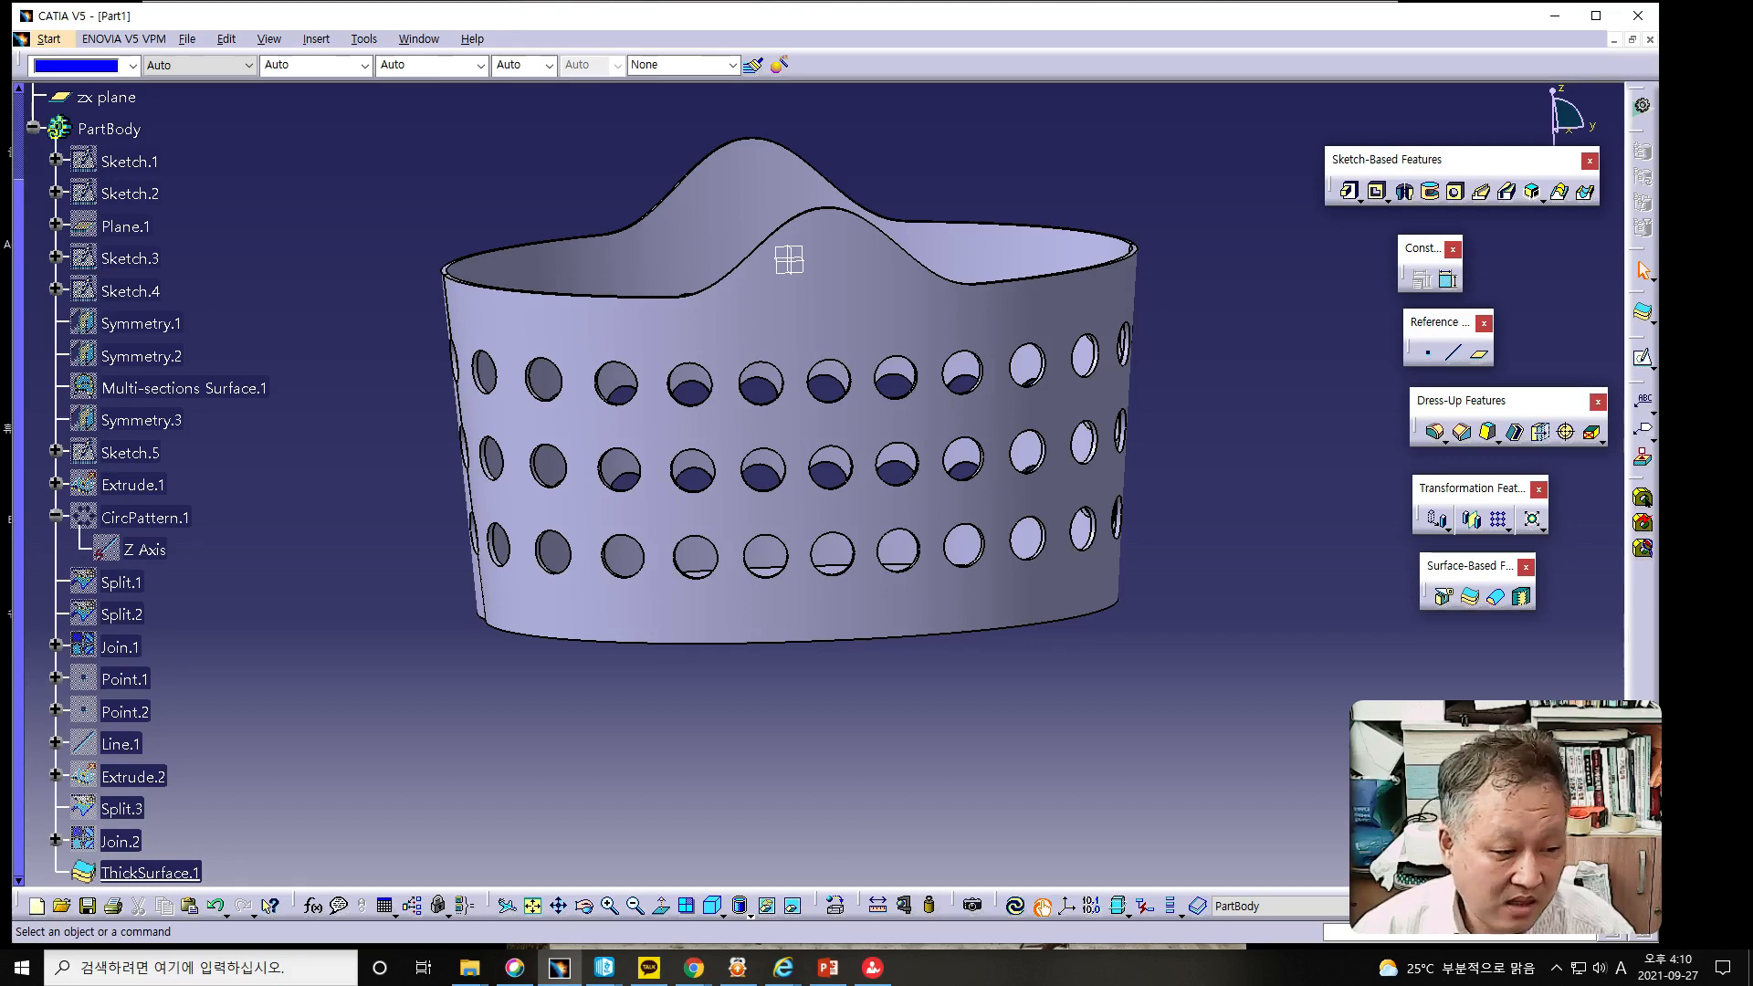
key(alt+Tab)
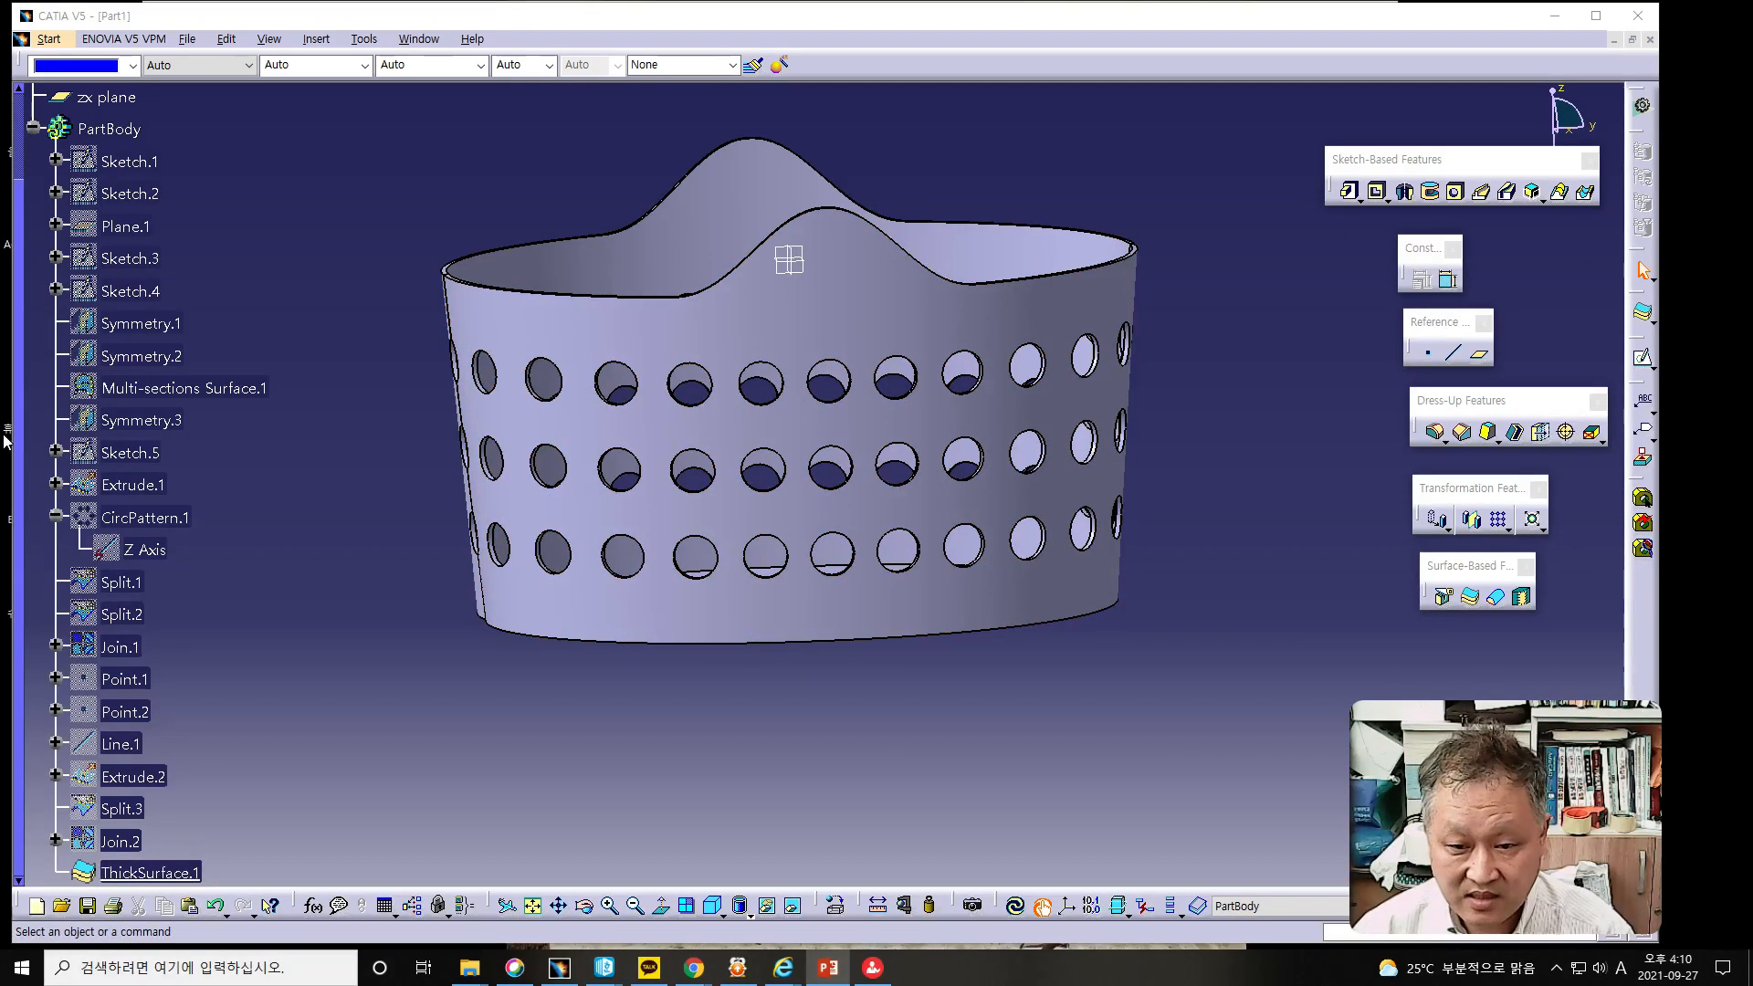
Start a new sketch on the yz plane.
drag(17, 445, 20, 329)
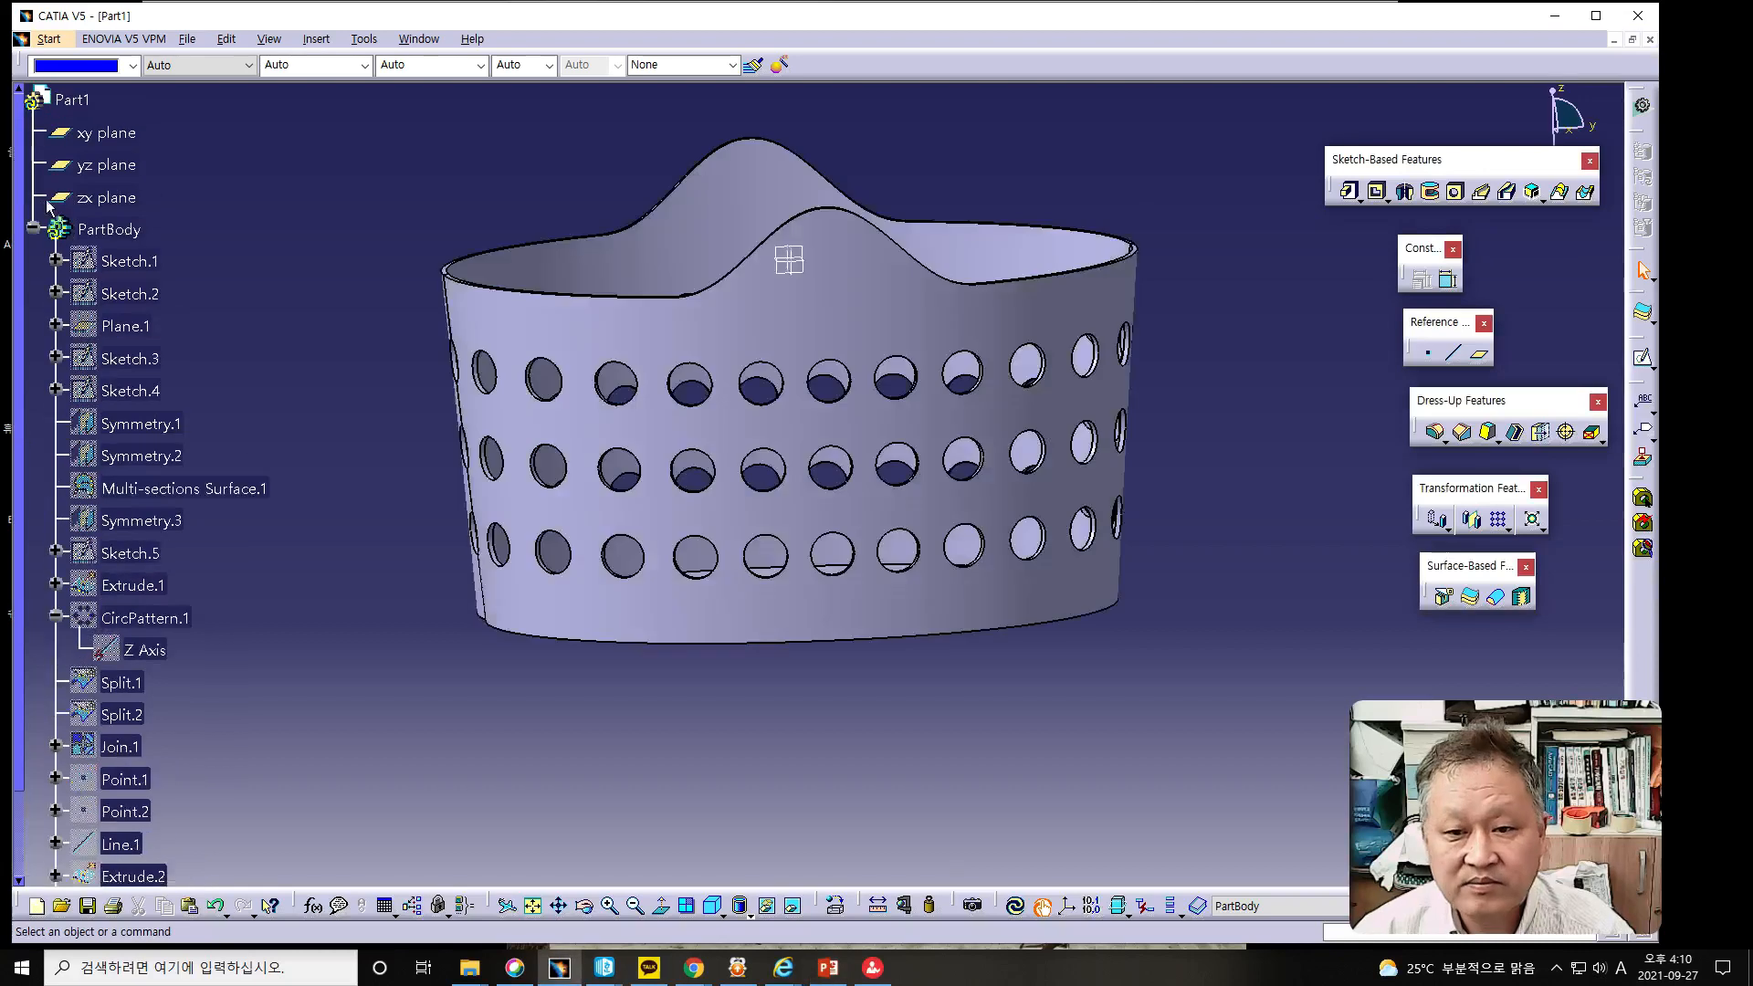
click(86, 167)
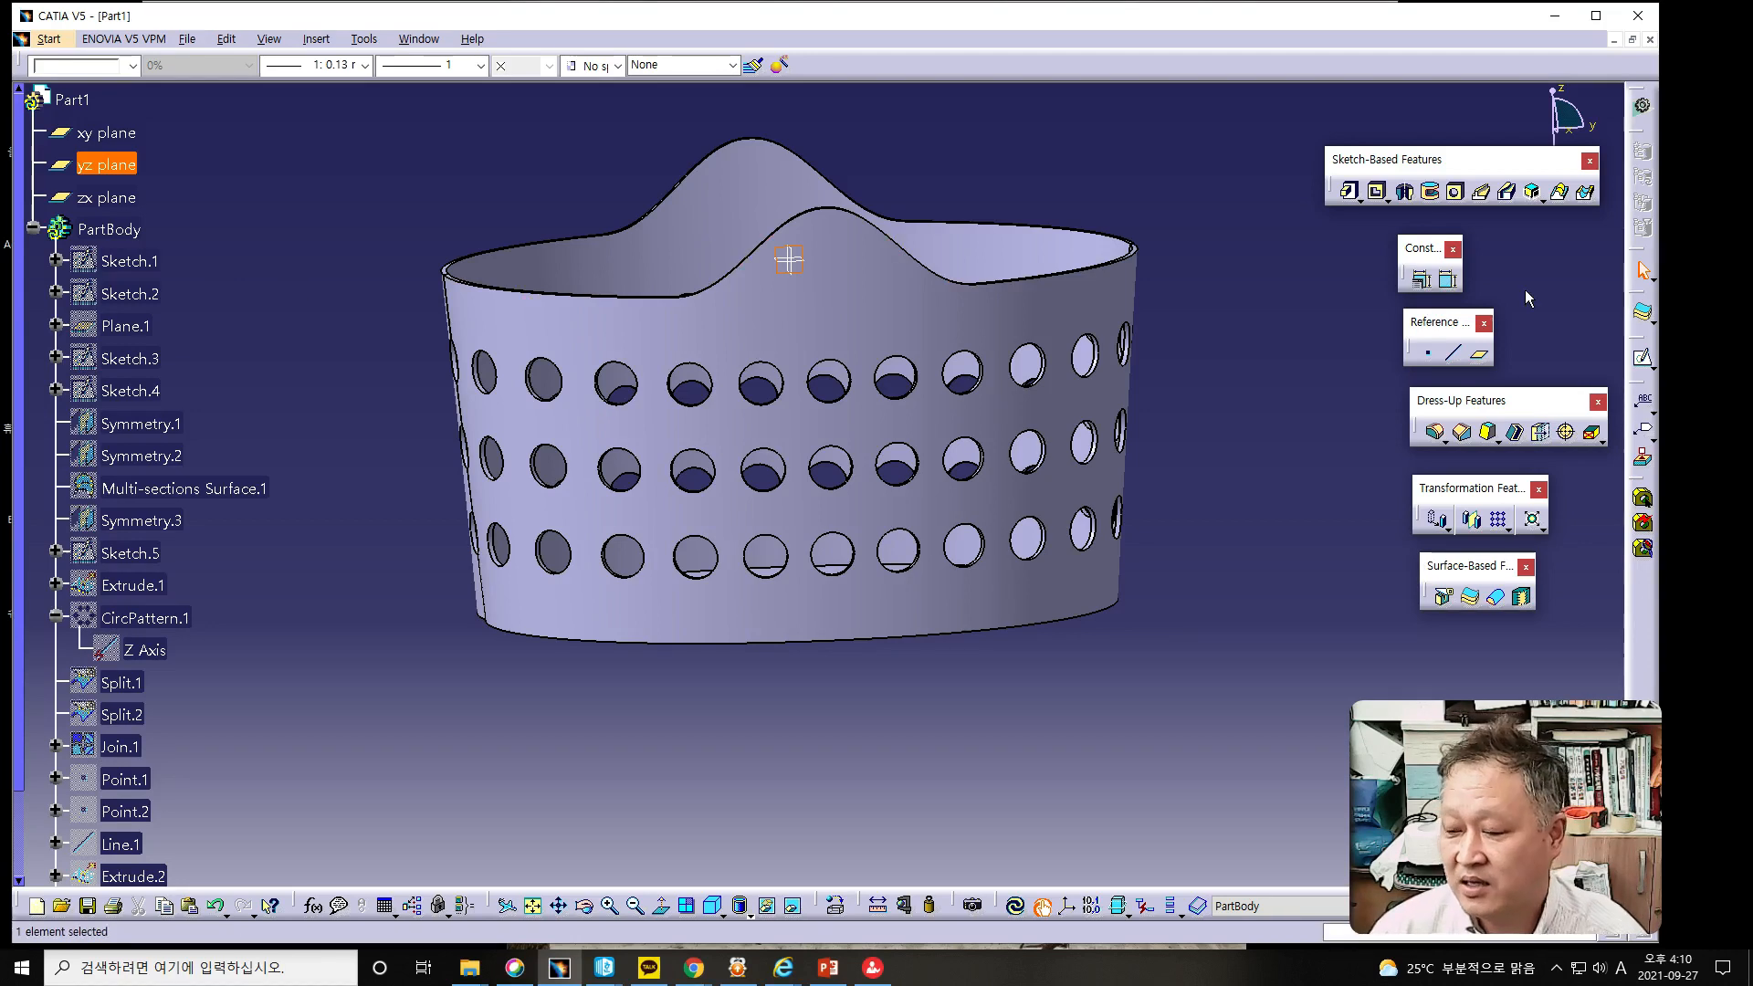
click(1643, 357)
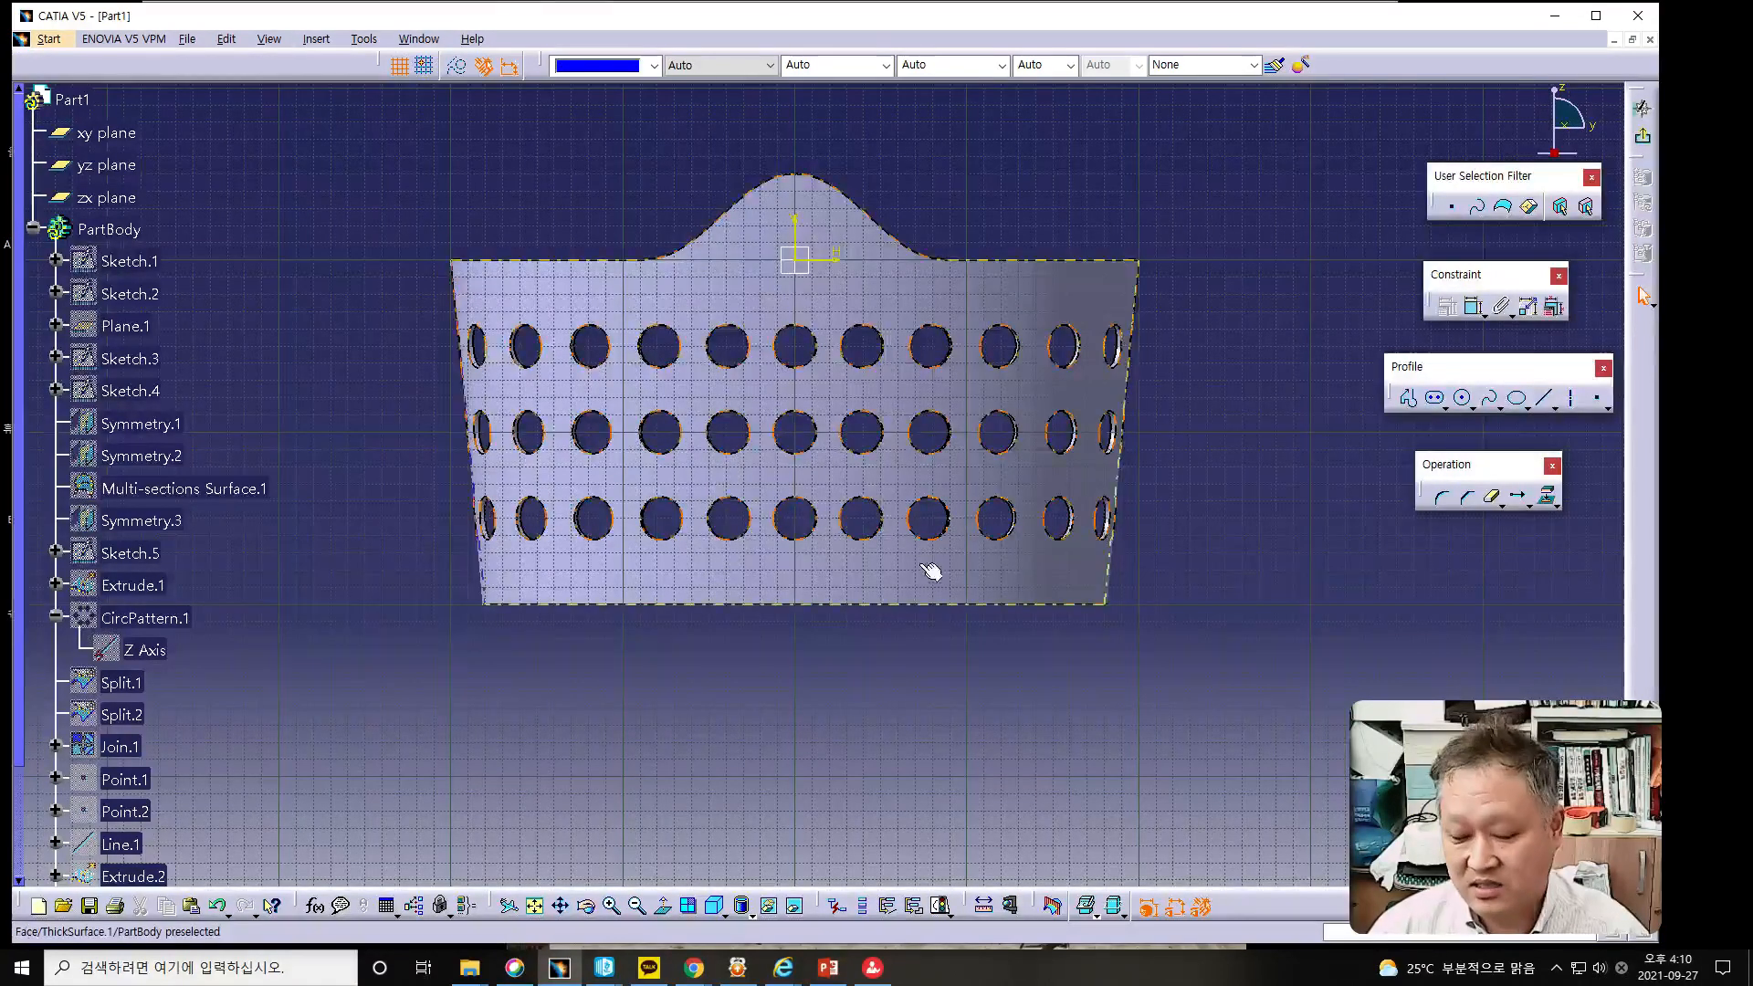
ctrl+middle_drag(920, 571, 835, 588)
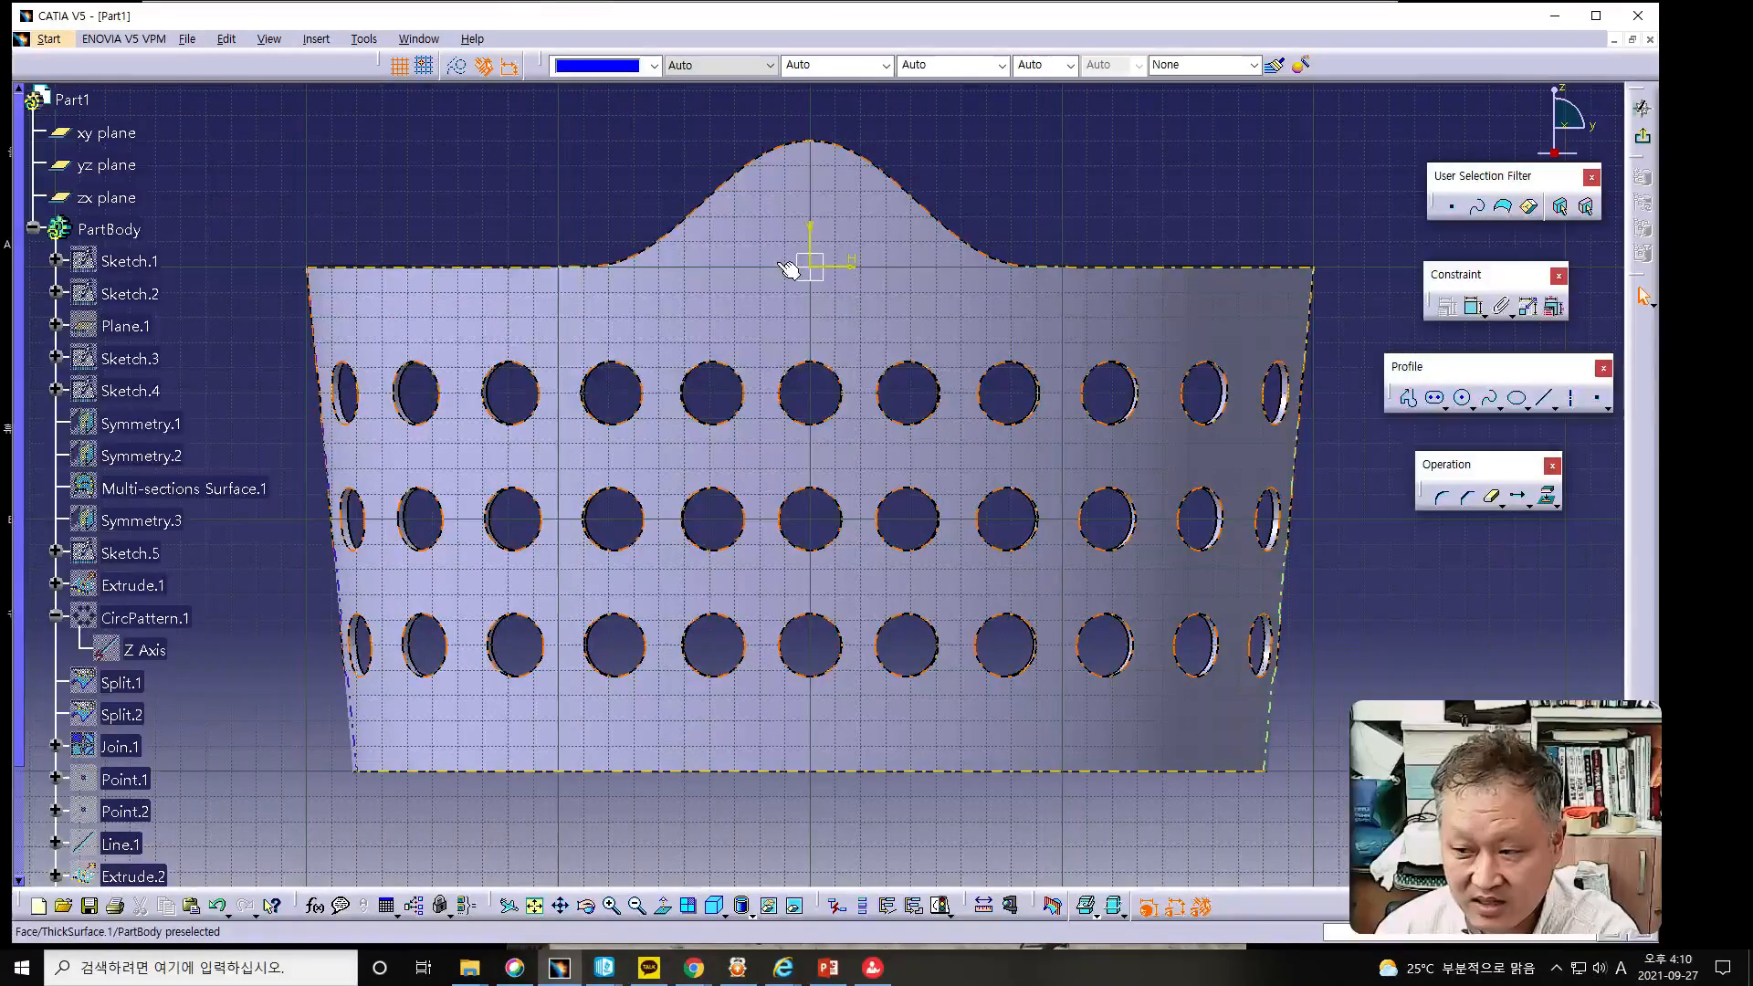
click(1445, 410)
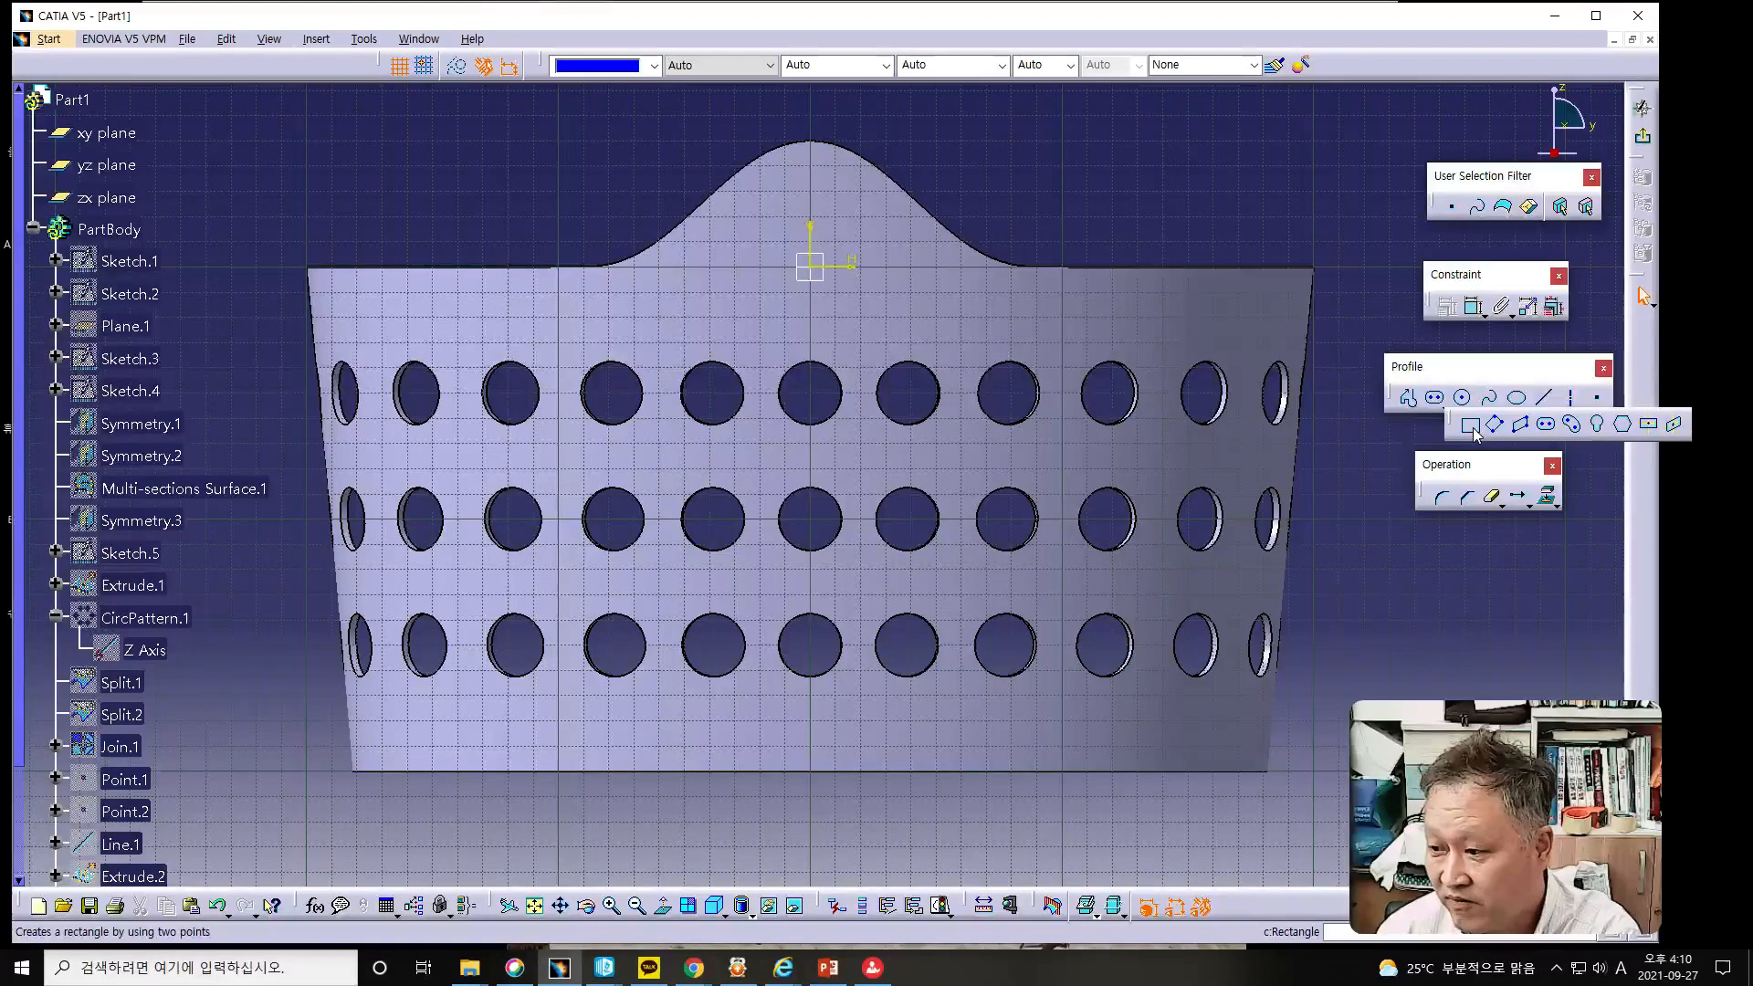
click(1547, 426)
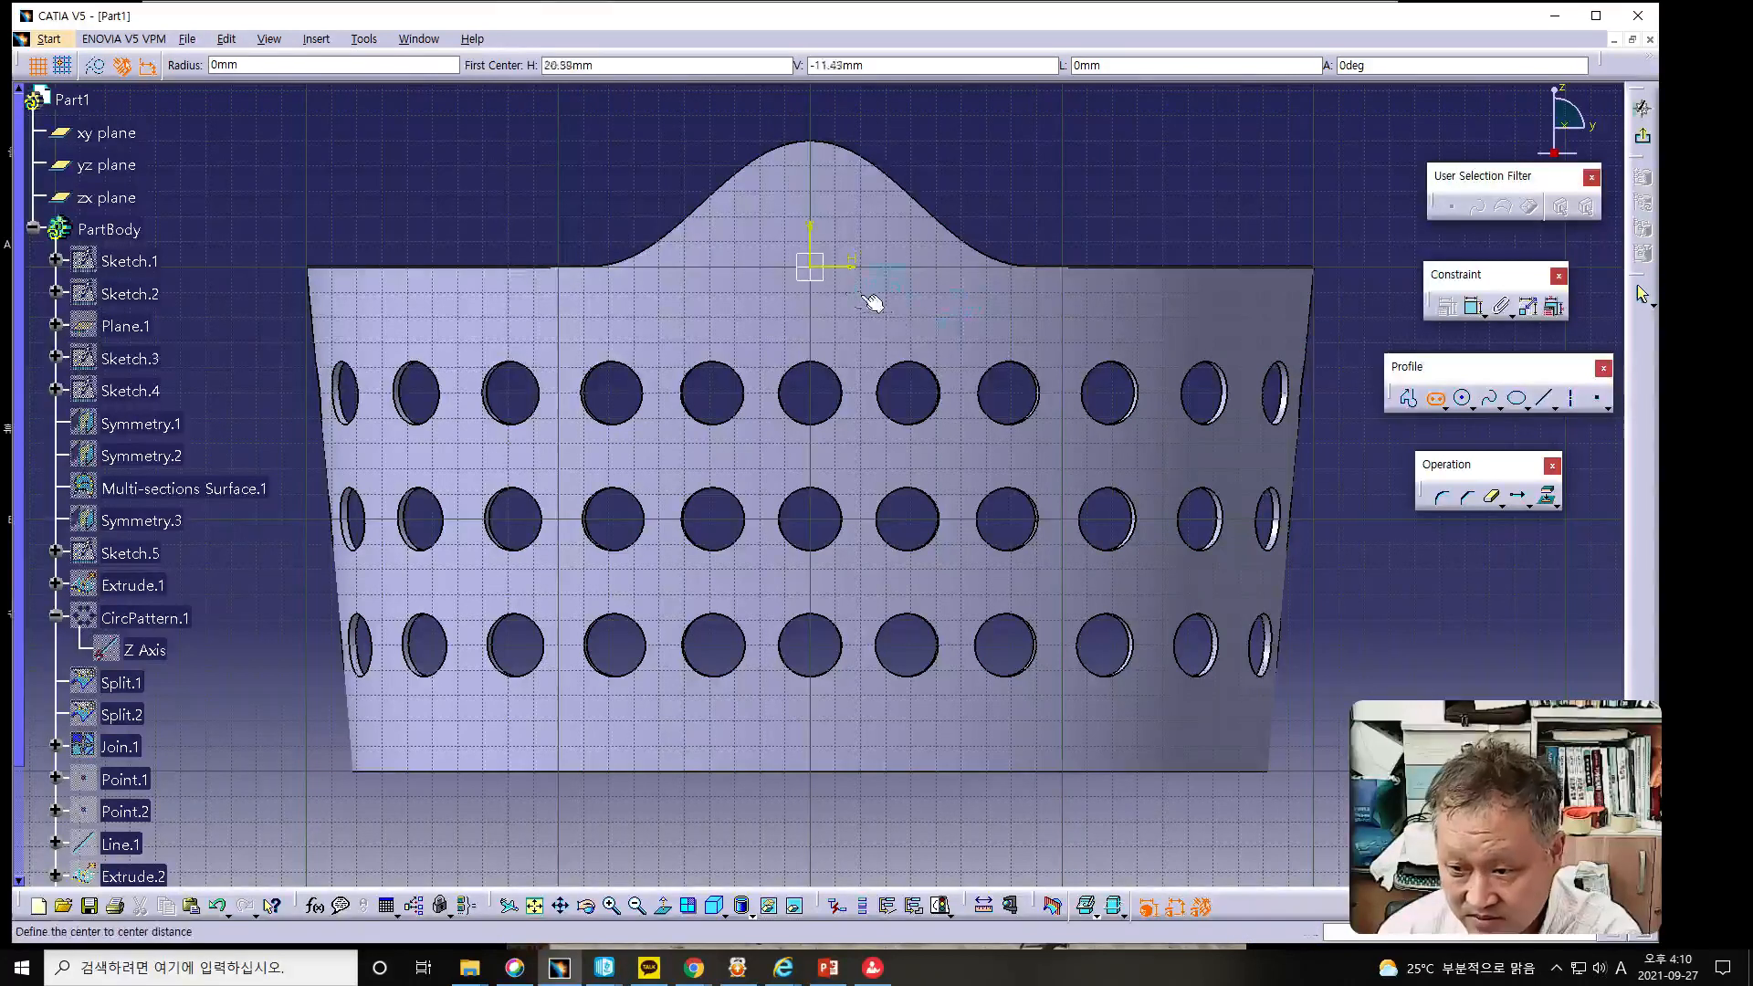
click(815, 273)
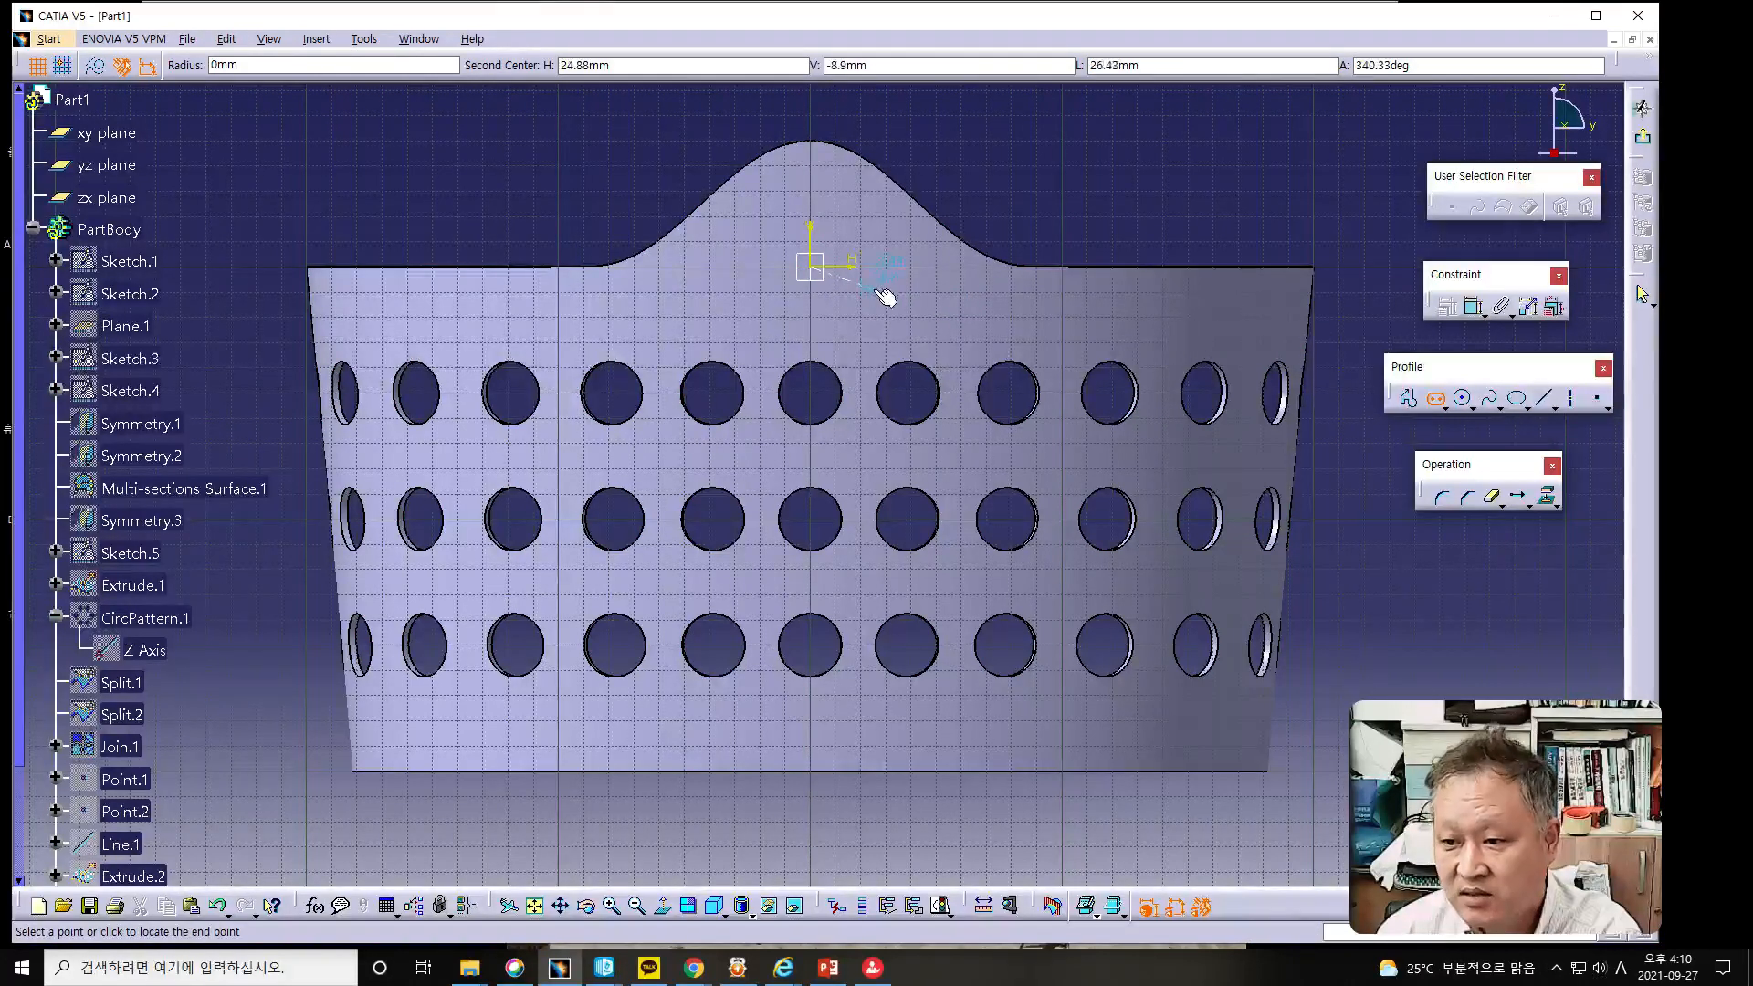
key(Escape)
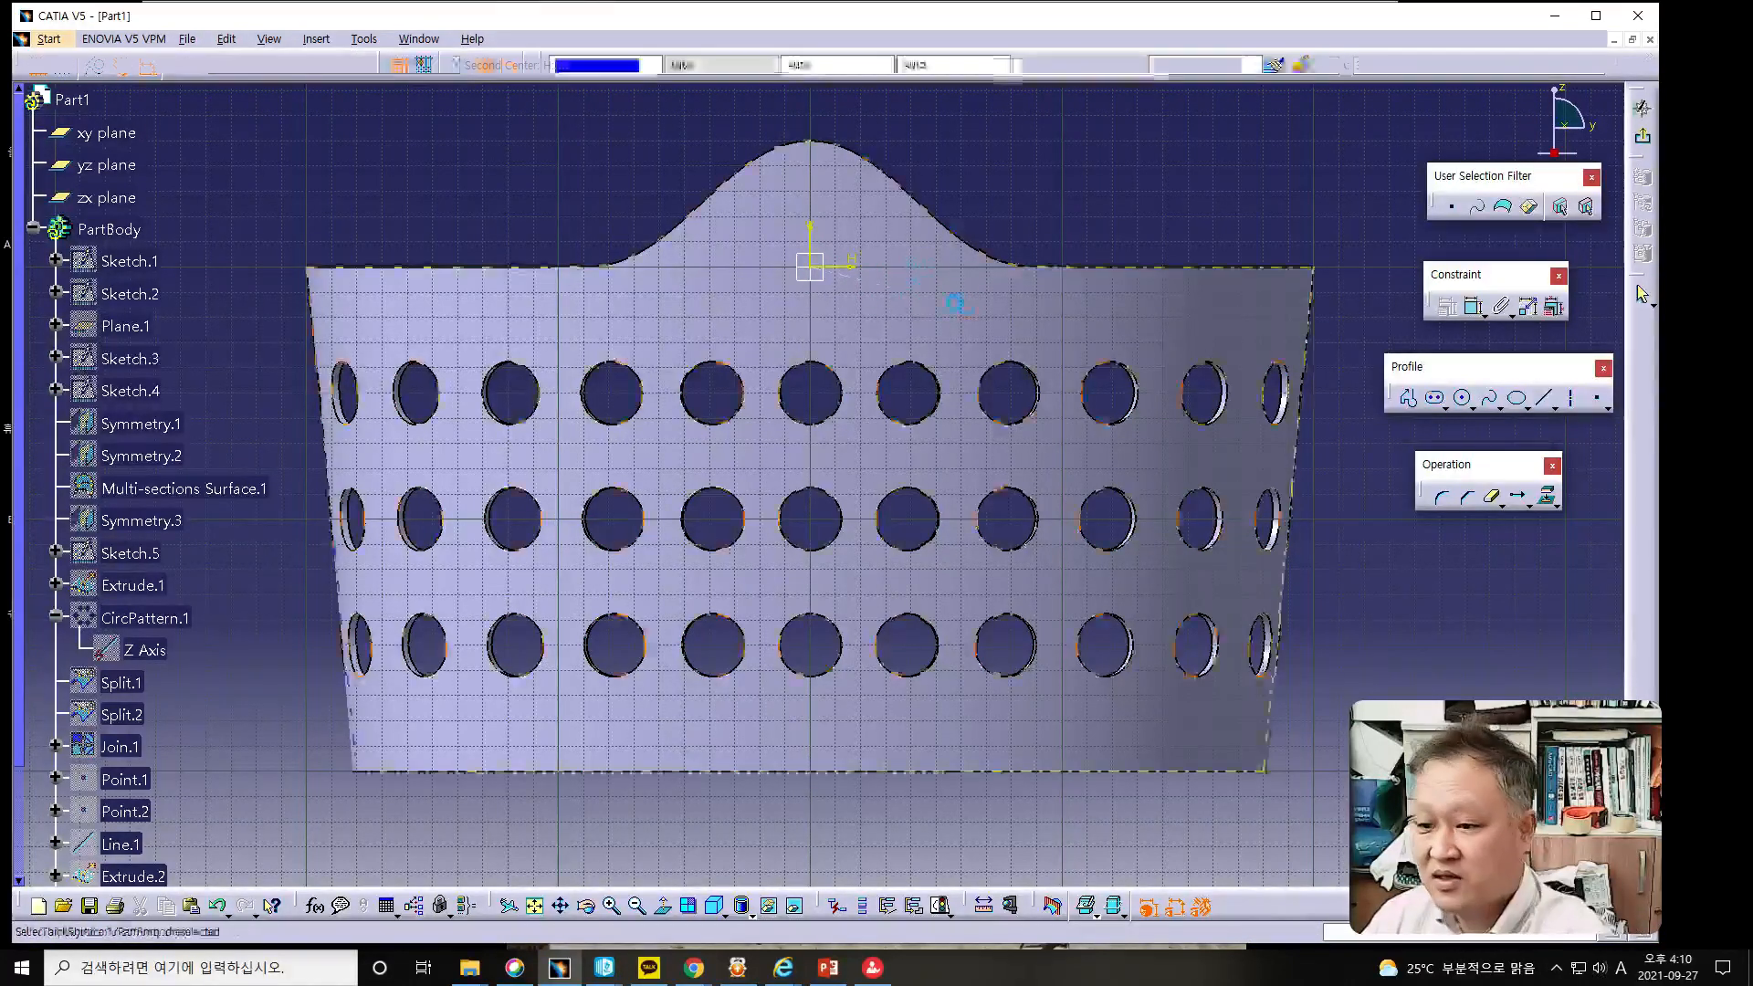
Sketch a horizontal elongated hole with centres on the horizontal axis either side of the origin and a radius of about 37 mm.
click(1441, 406)
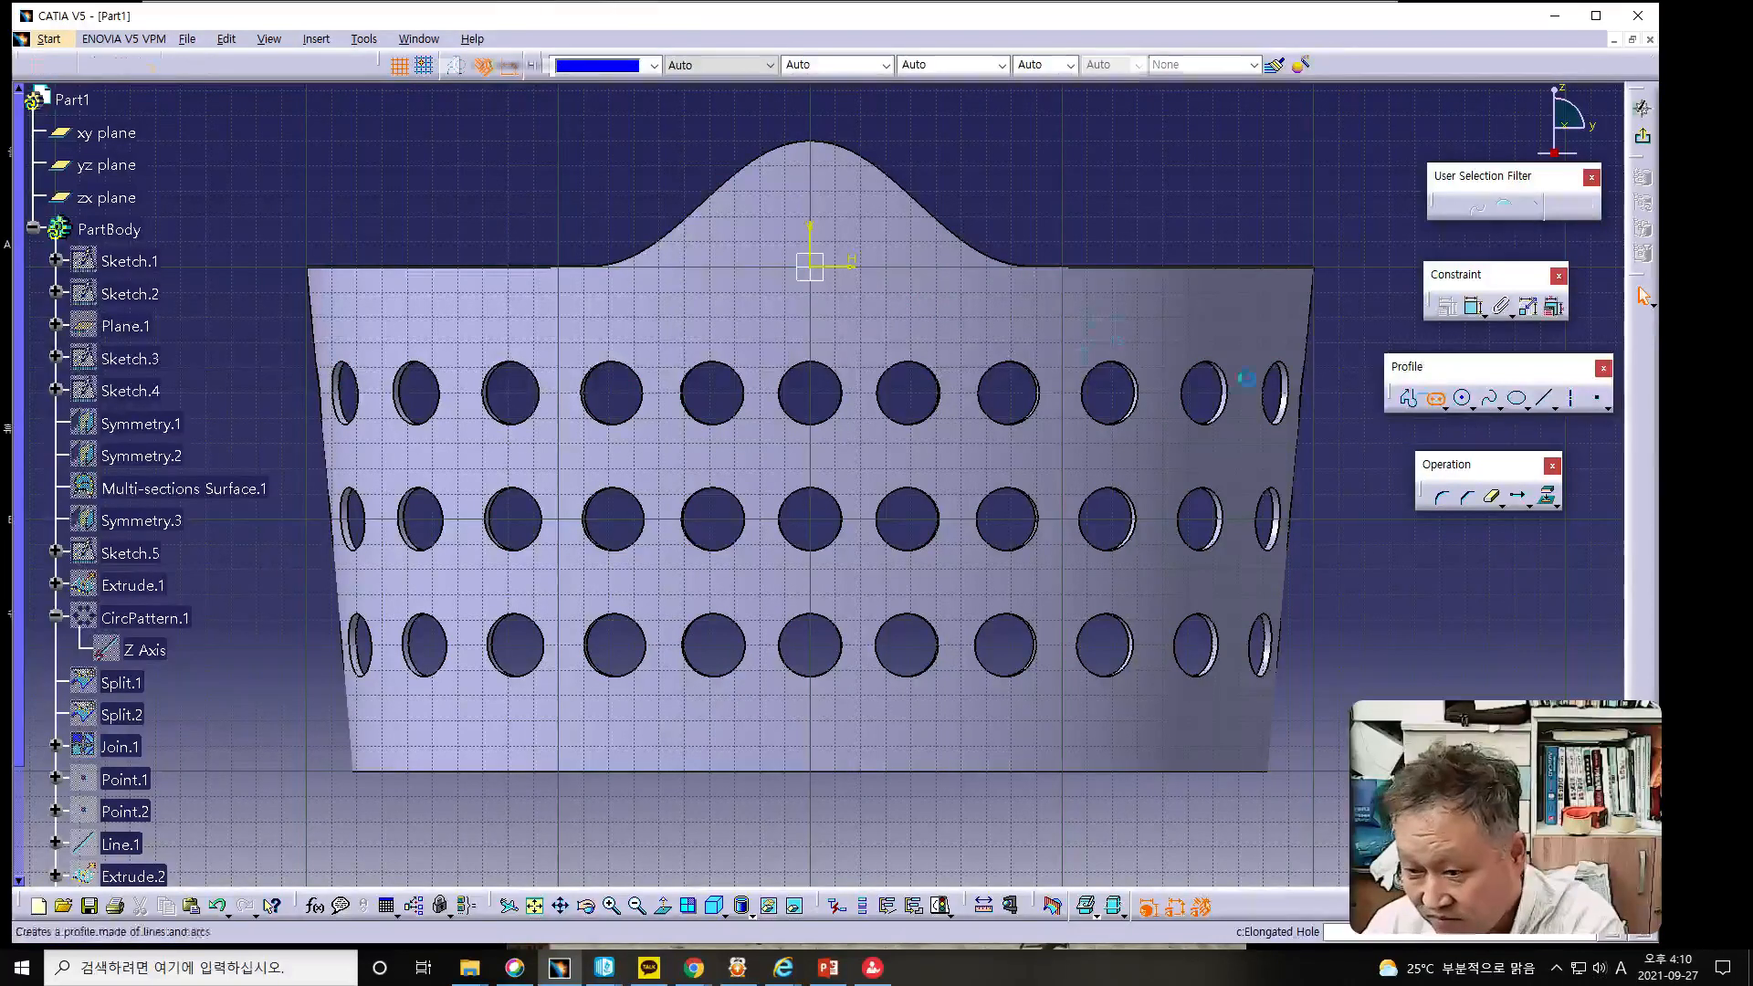
click(721, 274)
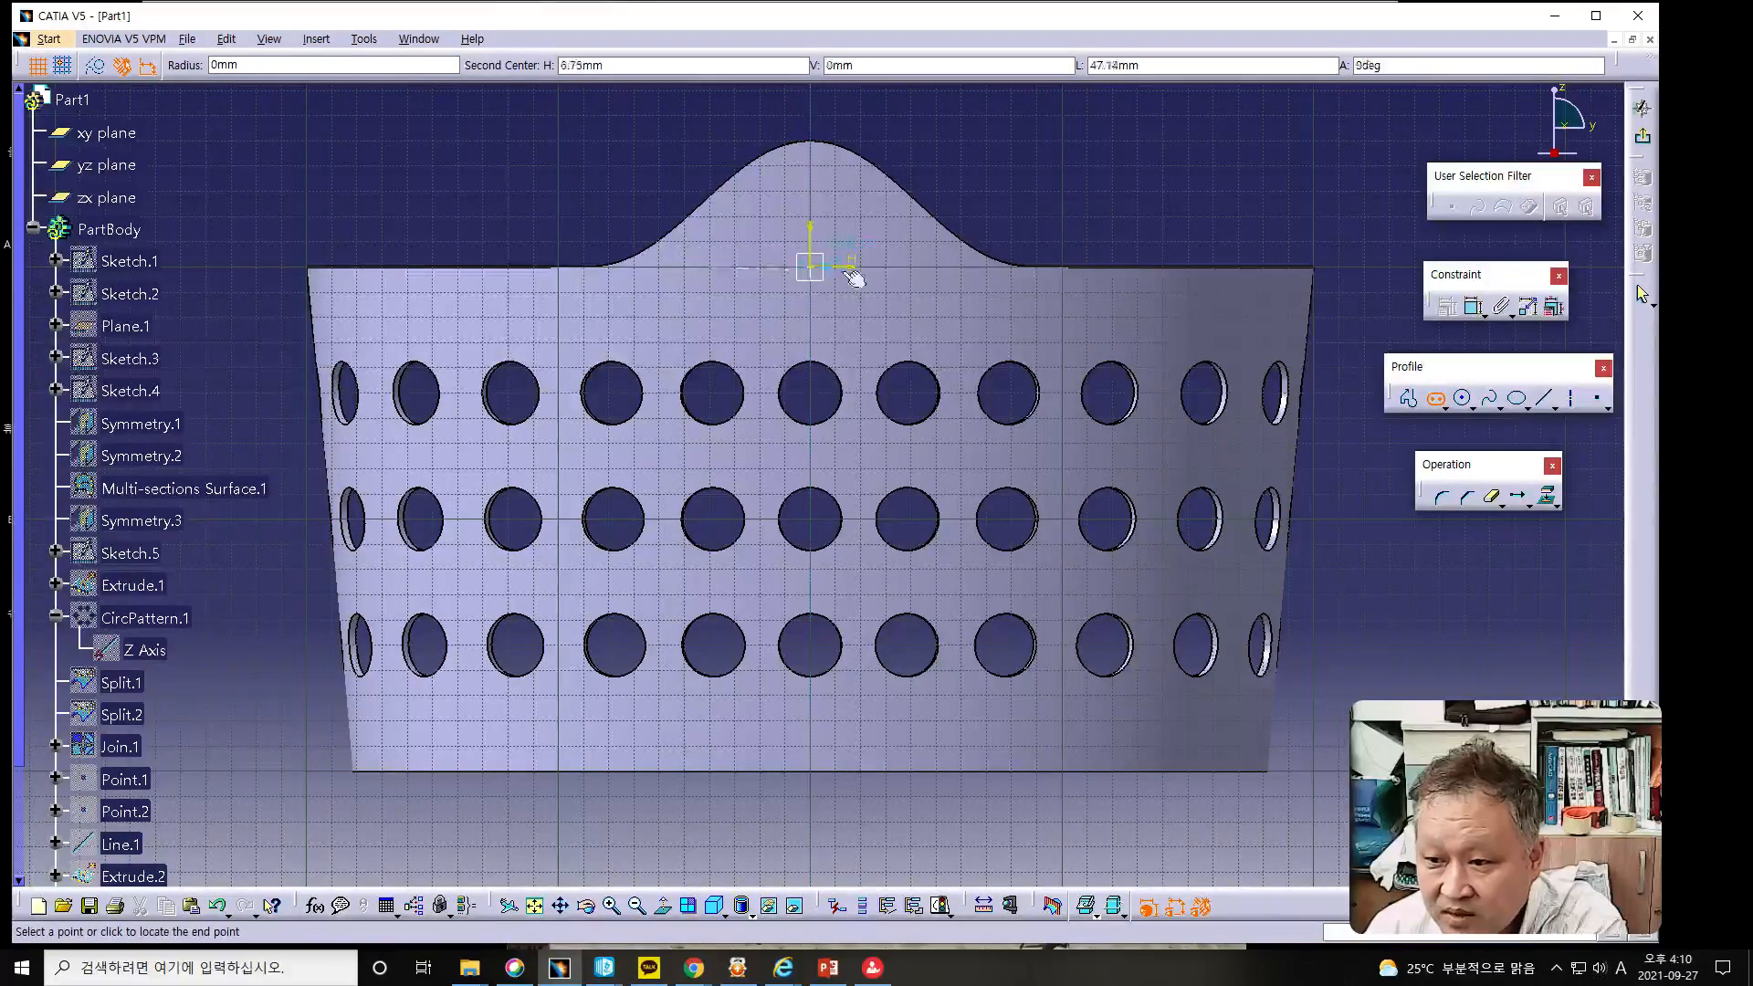
click(917, 269)
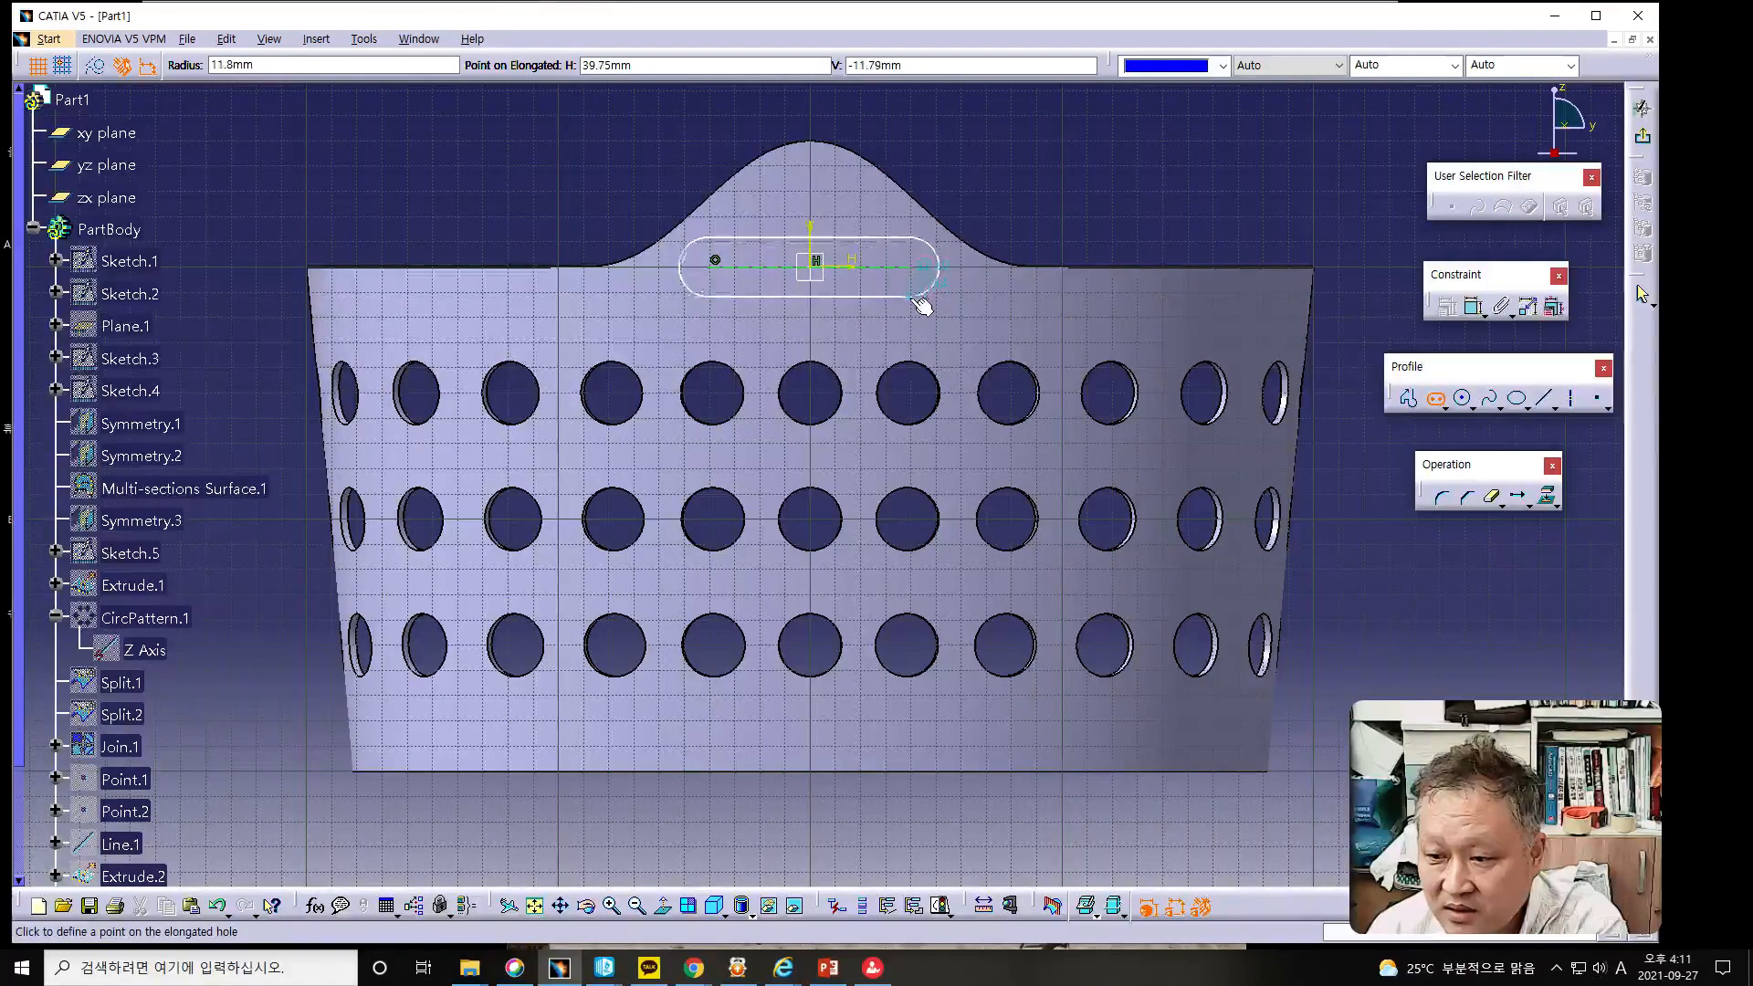
click(934, 365)
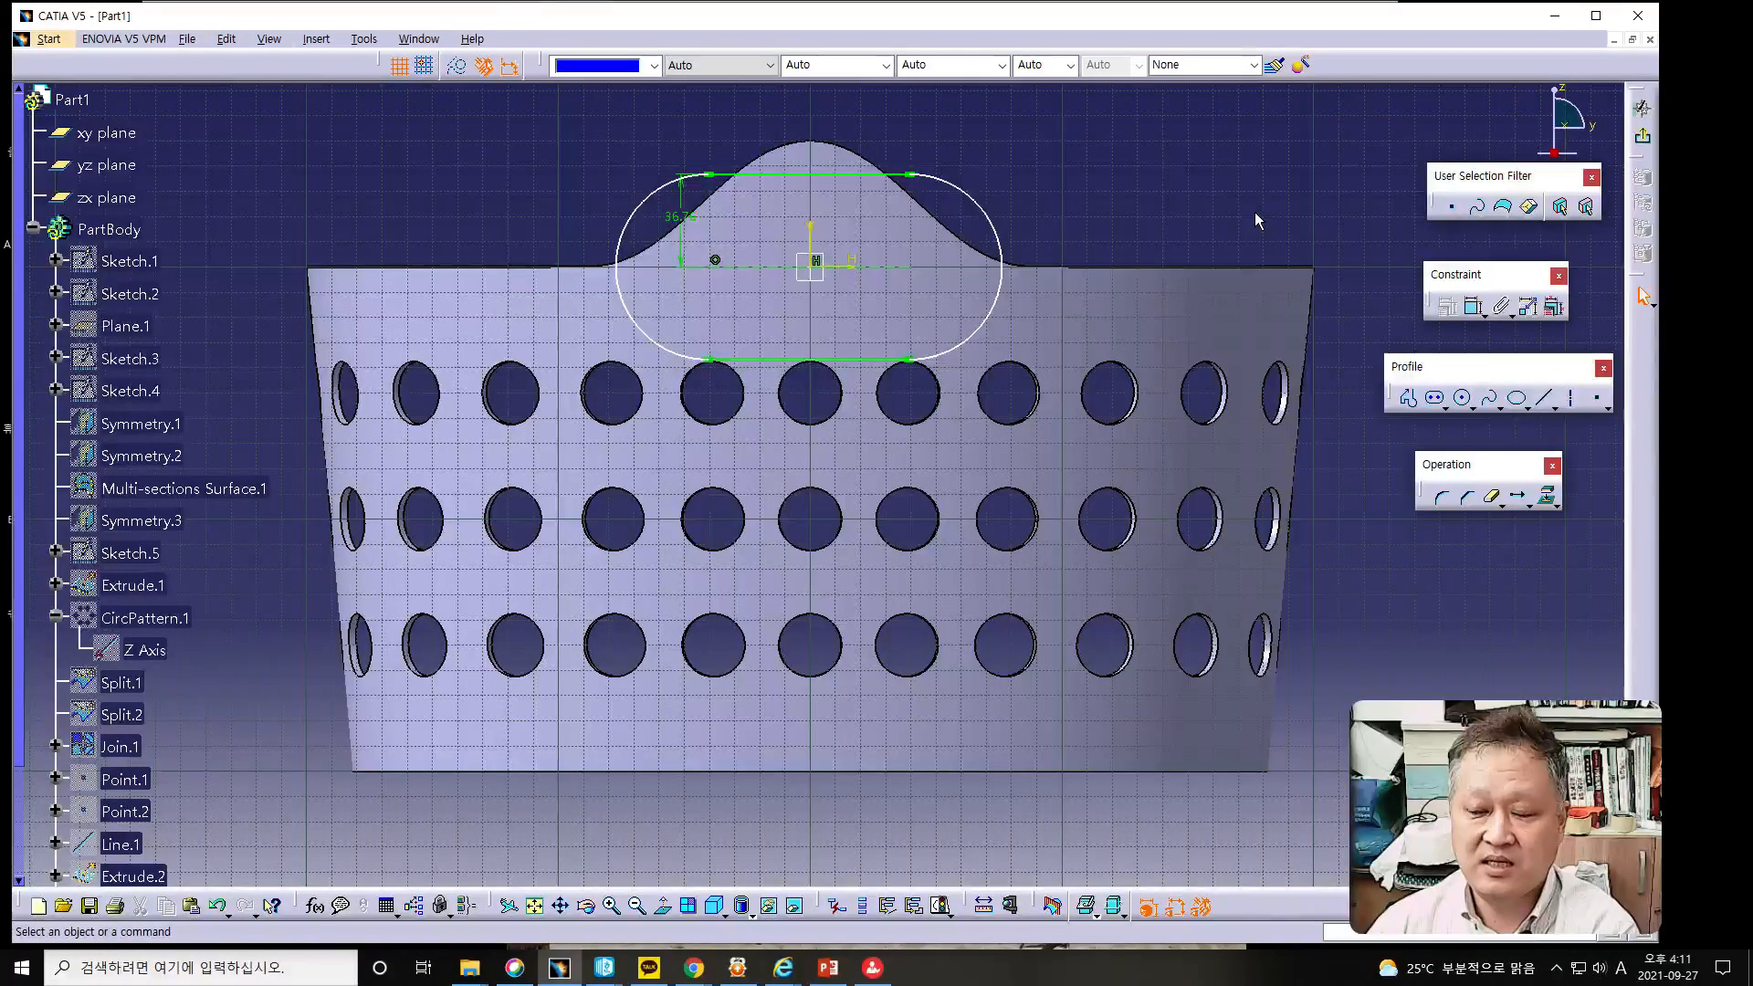
Set the offset between the elongated hole's centre line and its upper edge to 17.5 mm.
double_click(675, 216)
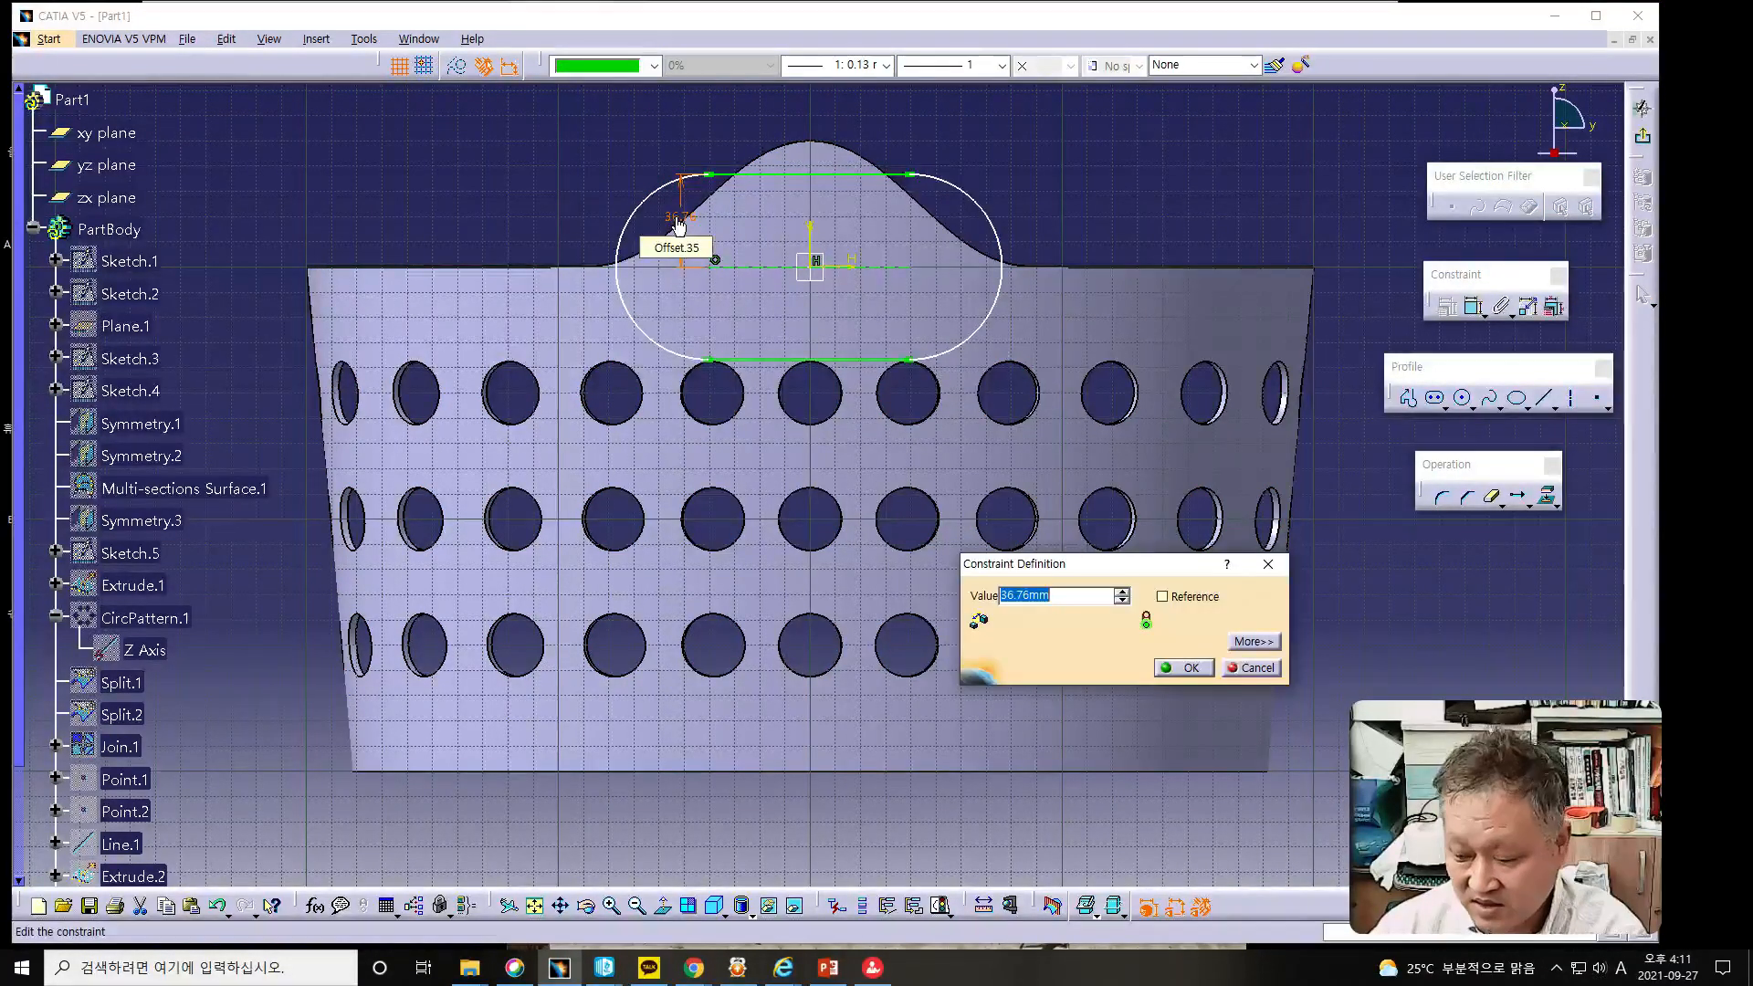
text(17.5)
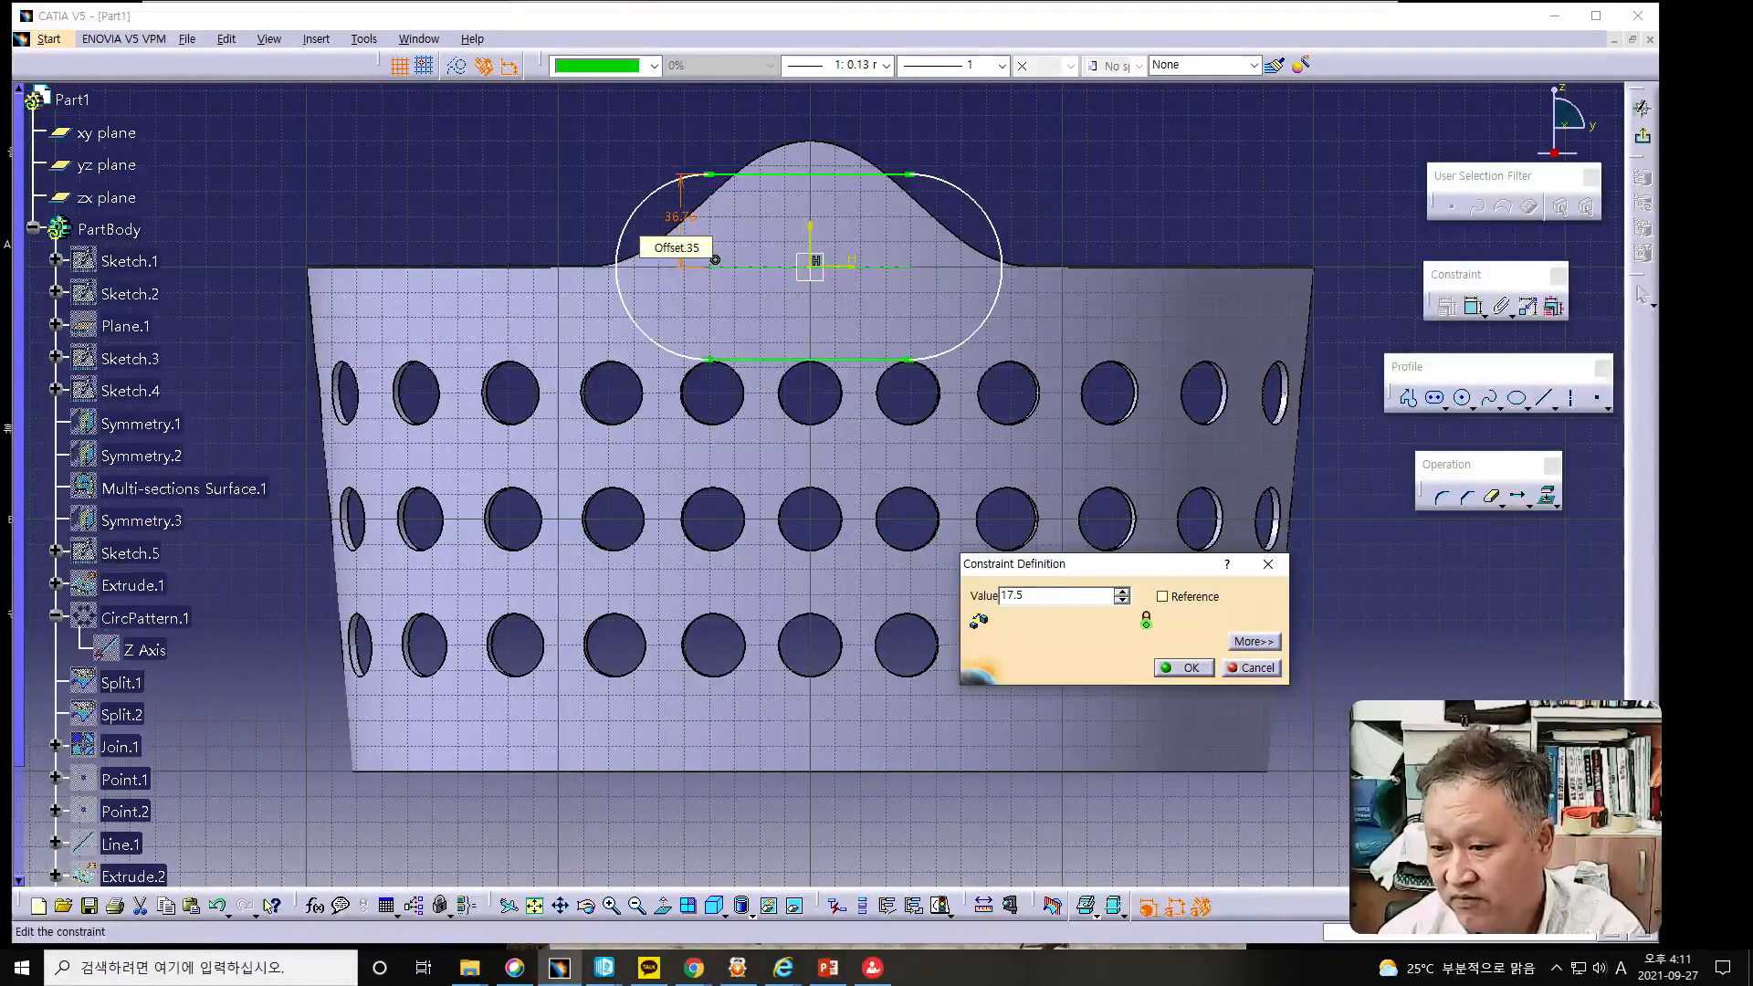
key(Return)
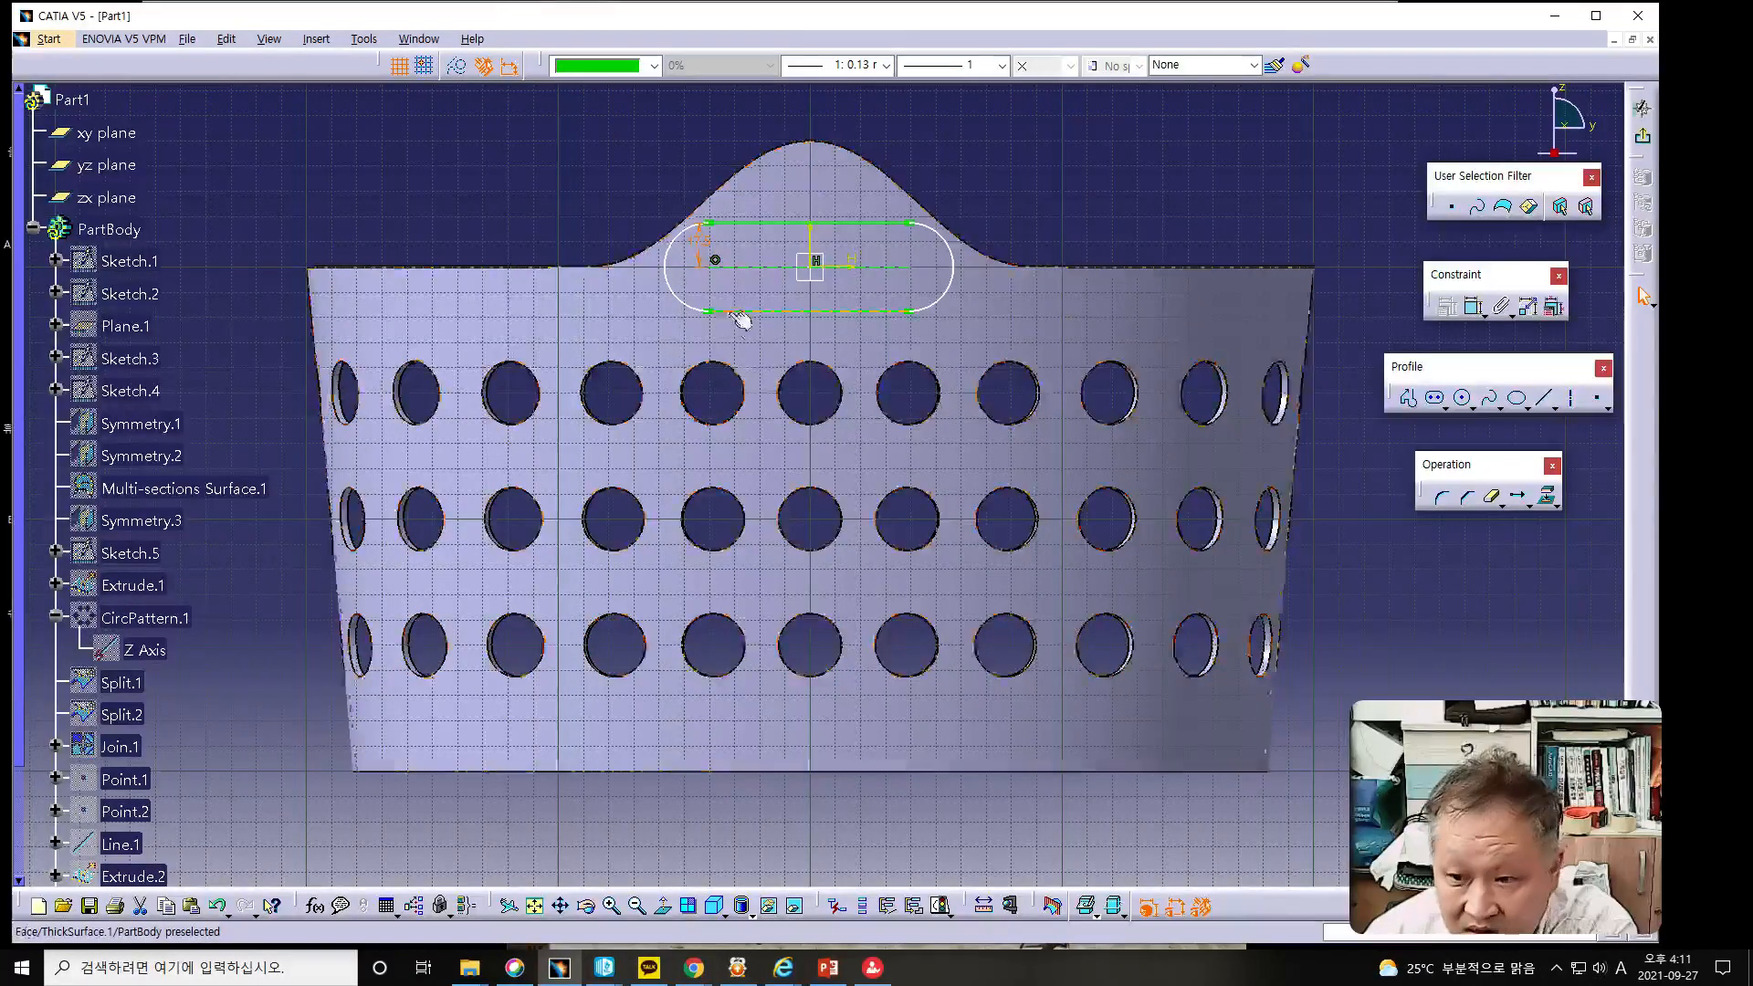
Dimension the elongated hole's left arc centre from the vertical axis and set the distance to 25 mm.
click(716, 264)
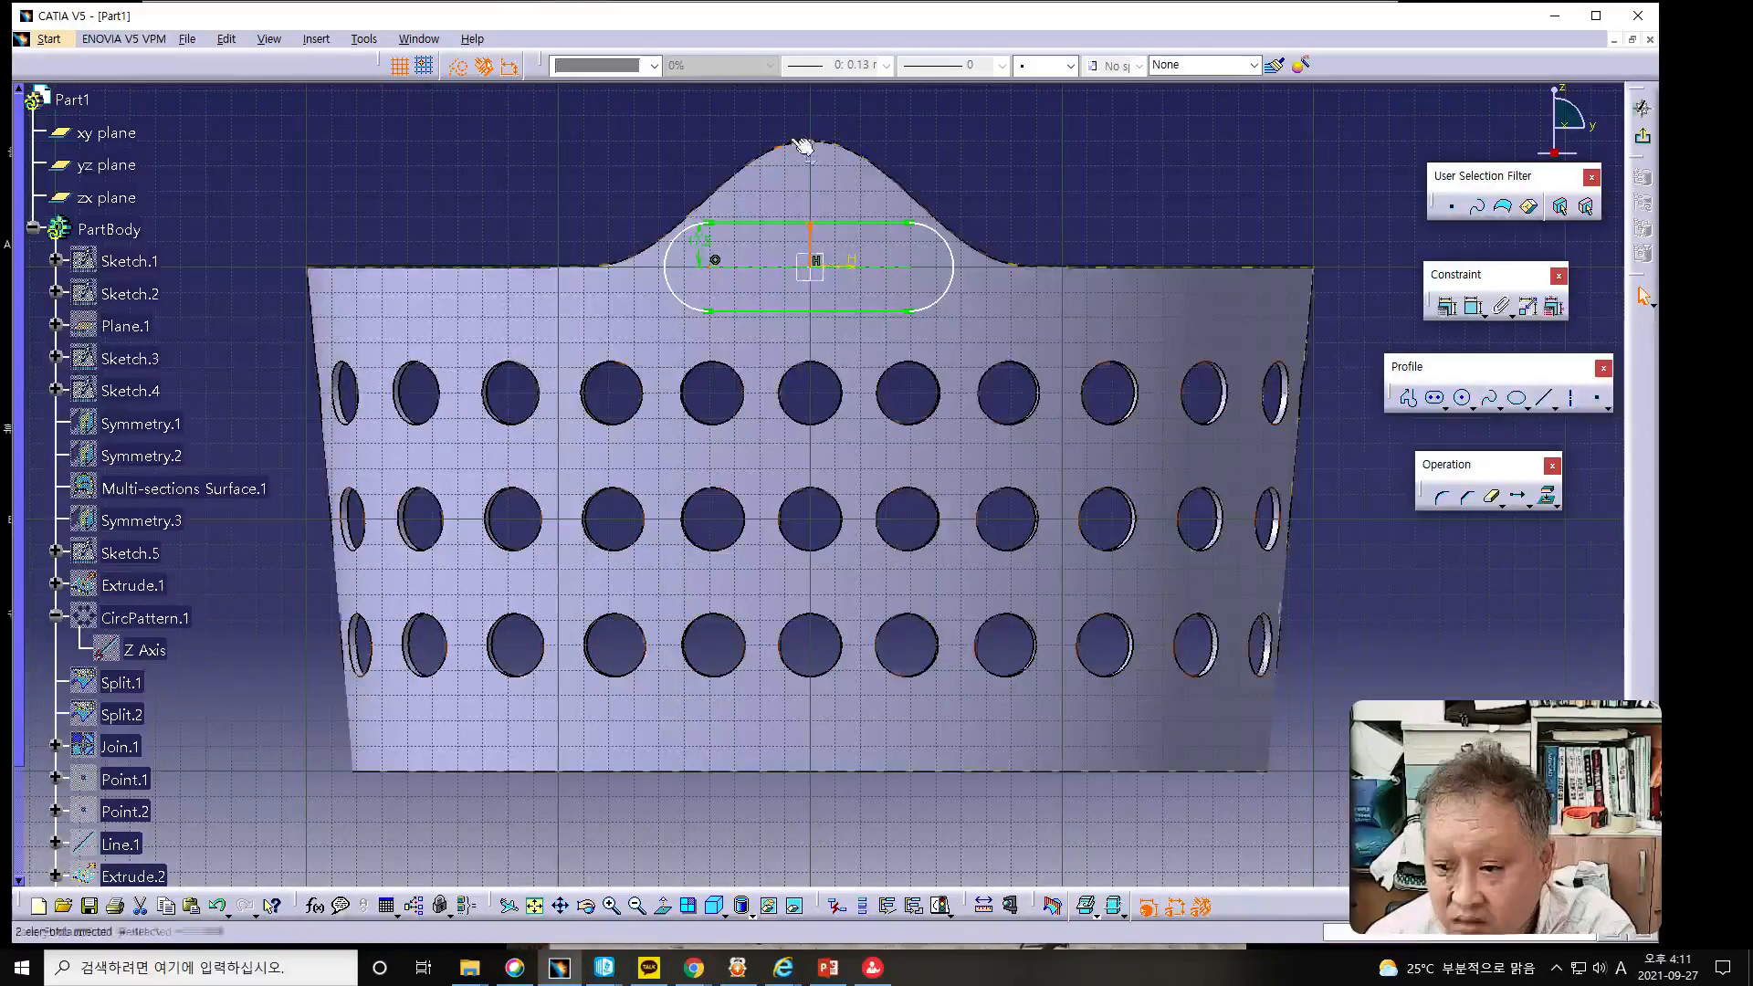
click(1473, 306)
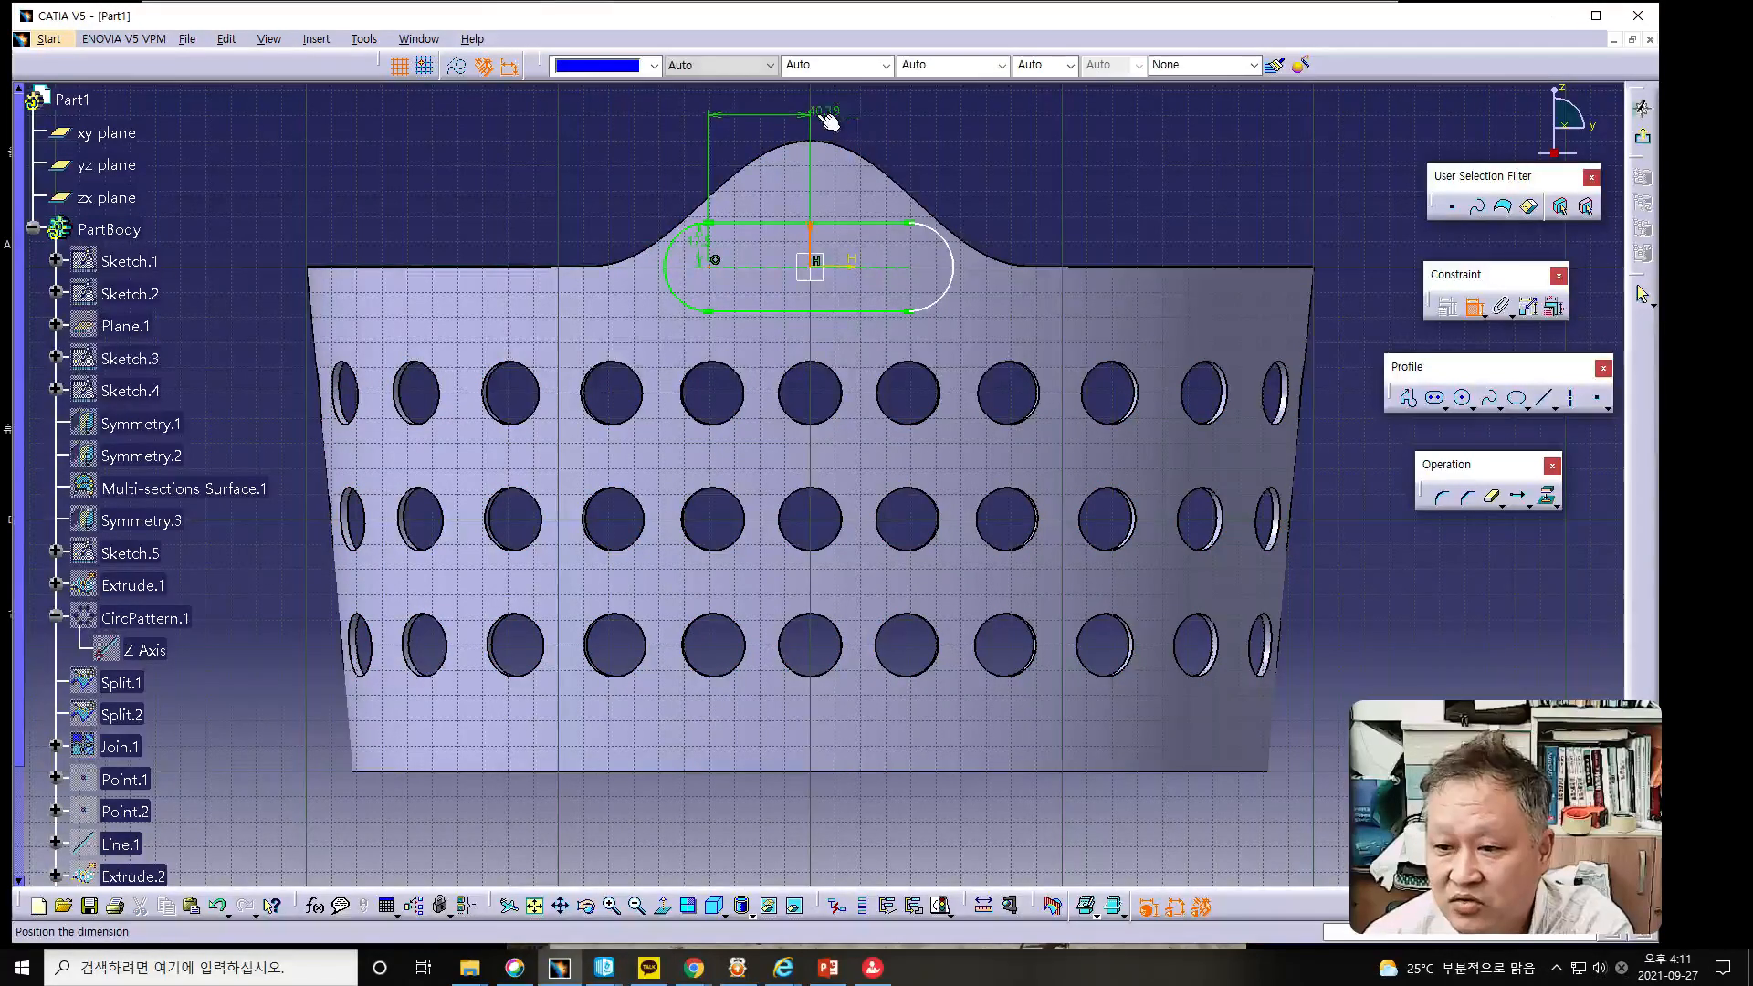
click(835, 111)
double_click(835, 110)
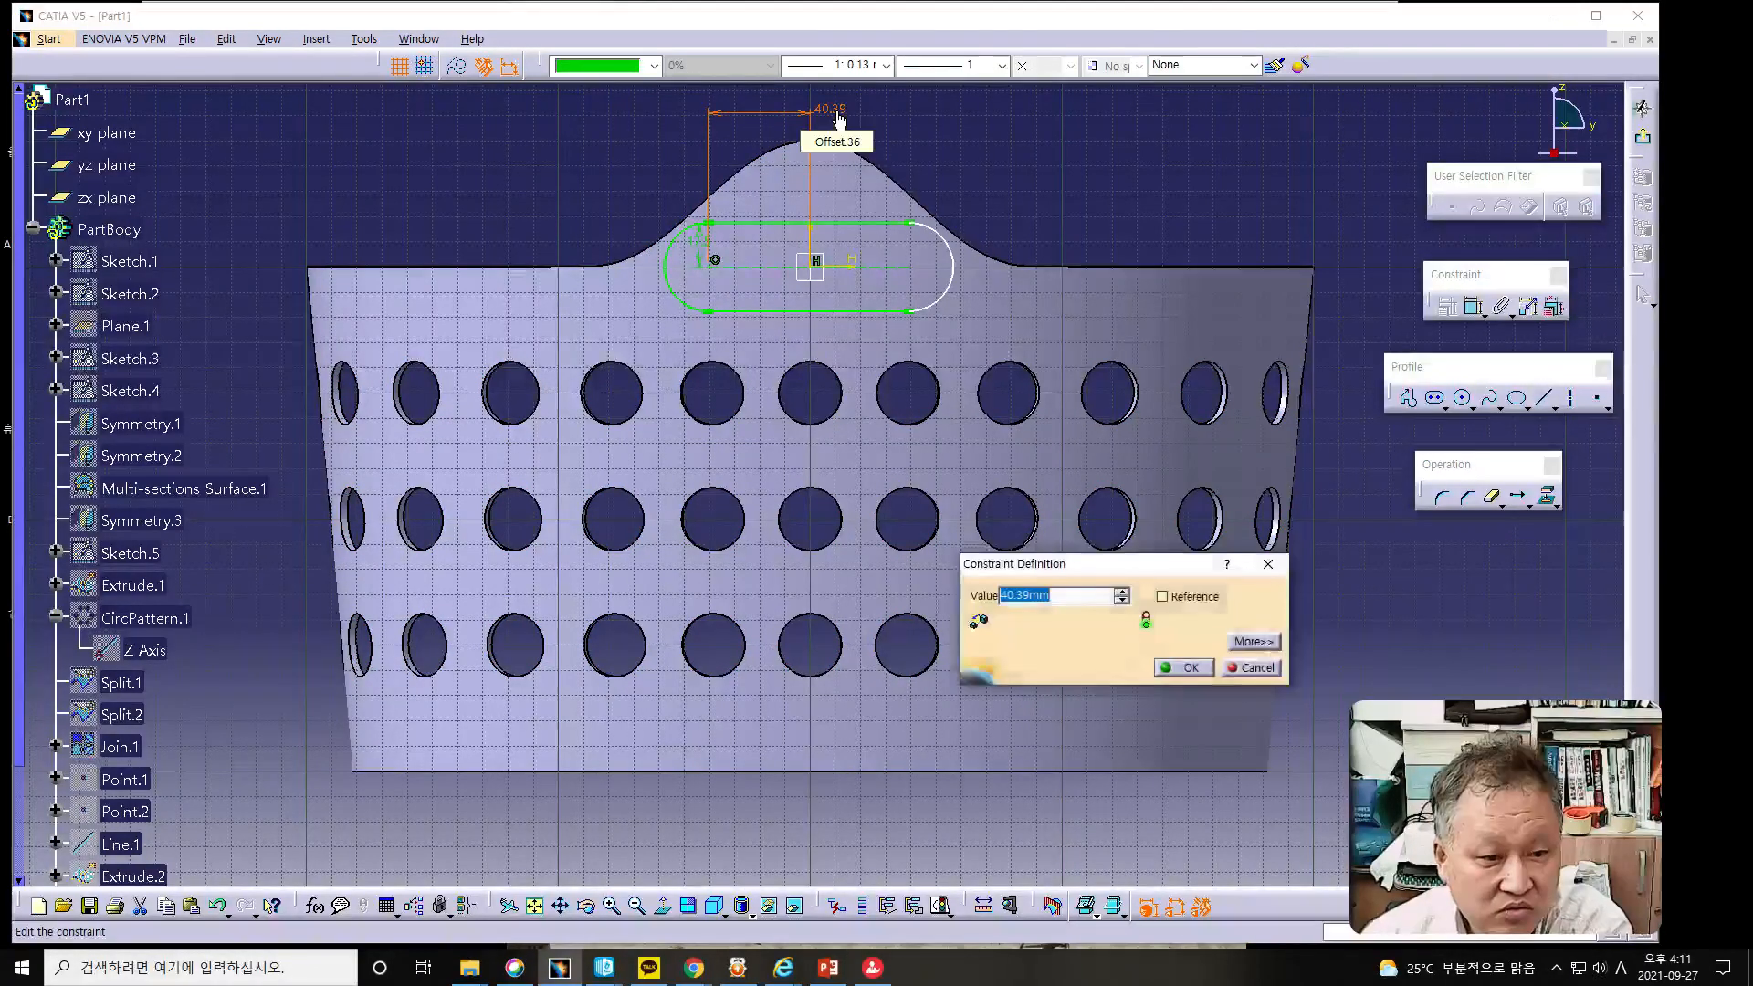
key(Return)
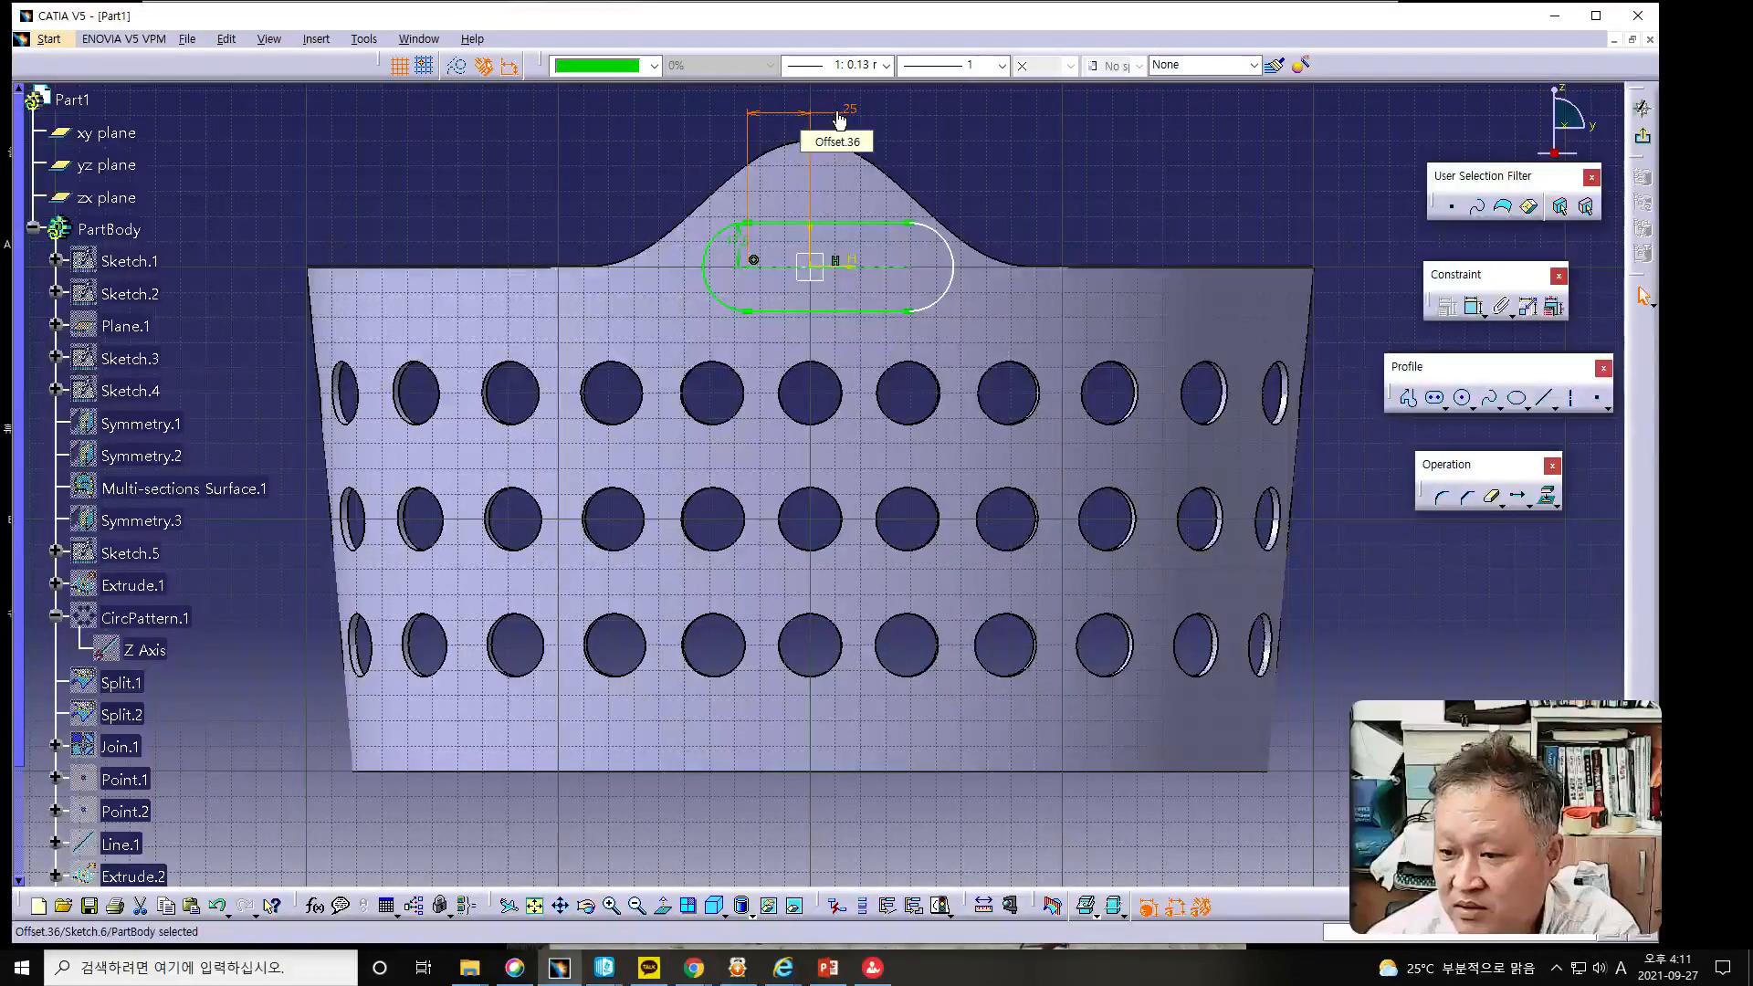
click(1077, 218)
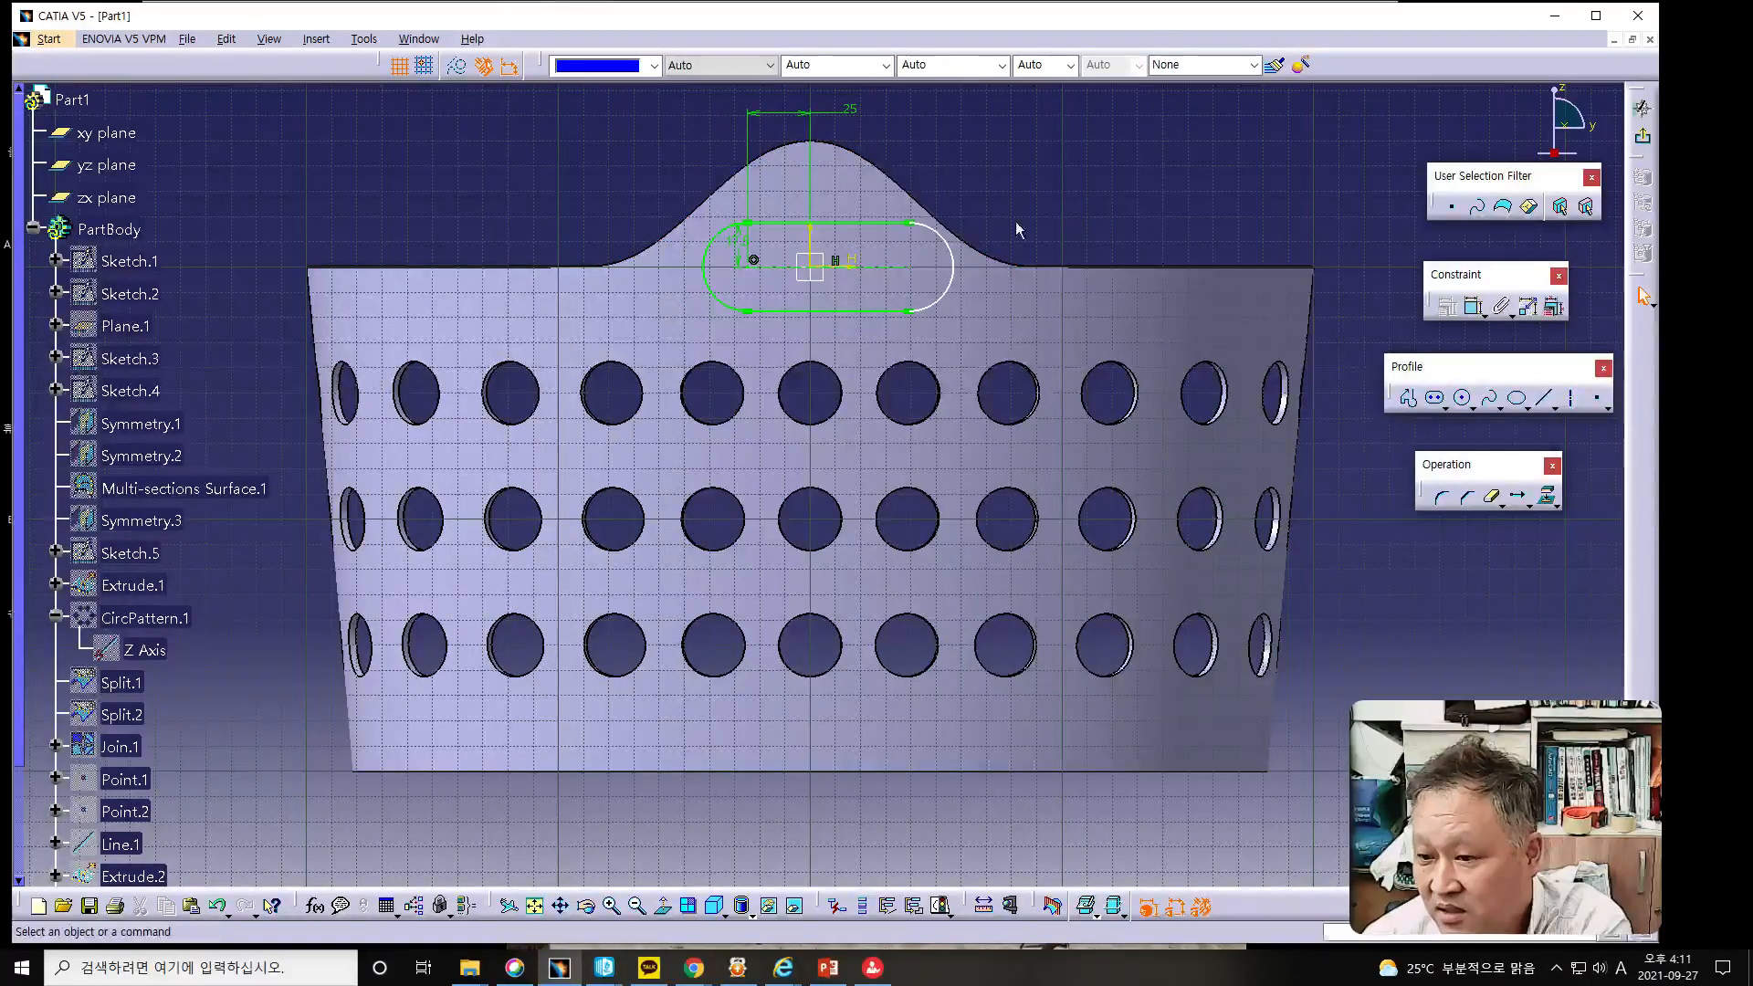
Dimension the elongated hole's right arc centre from the vertical axis, set the distance to 25 mm and exit the sketch.
click(910, 269)
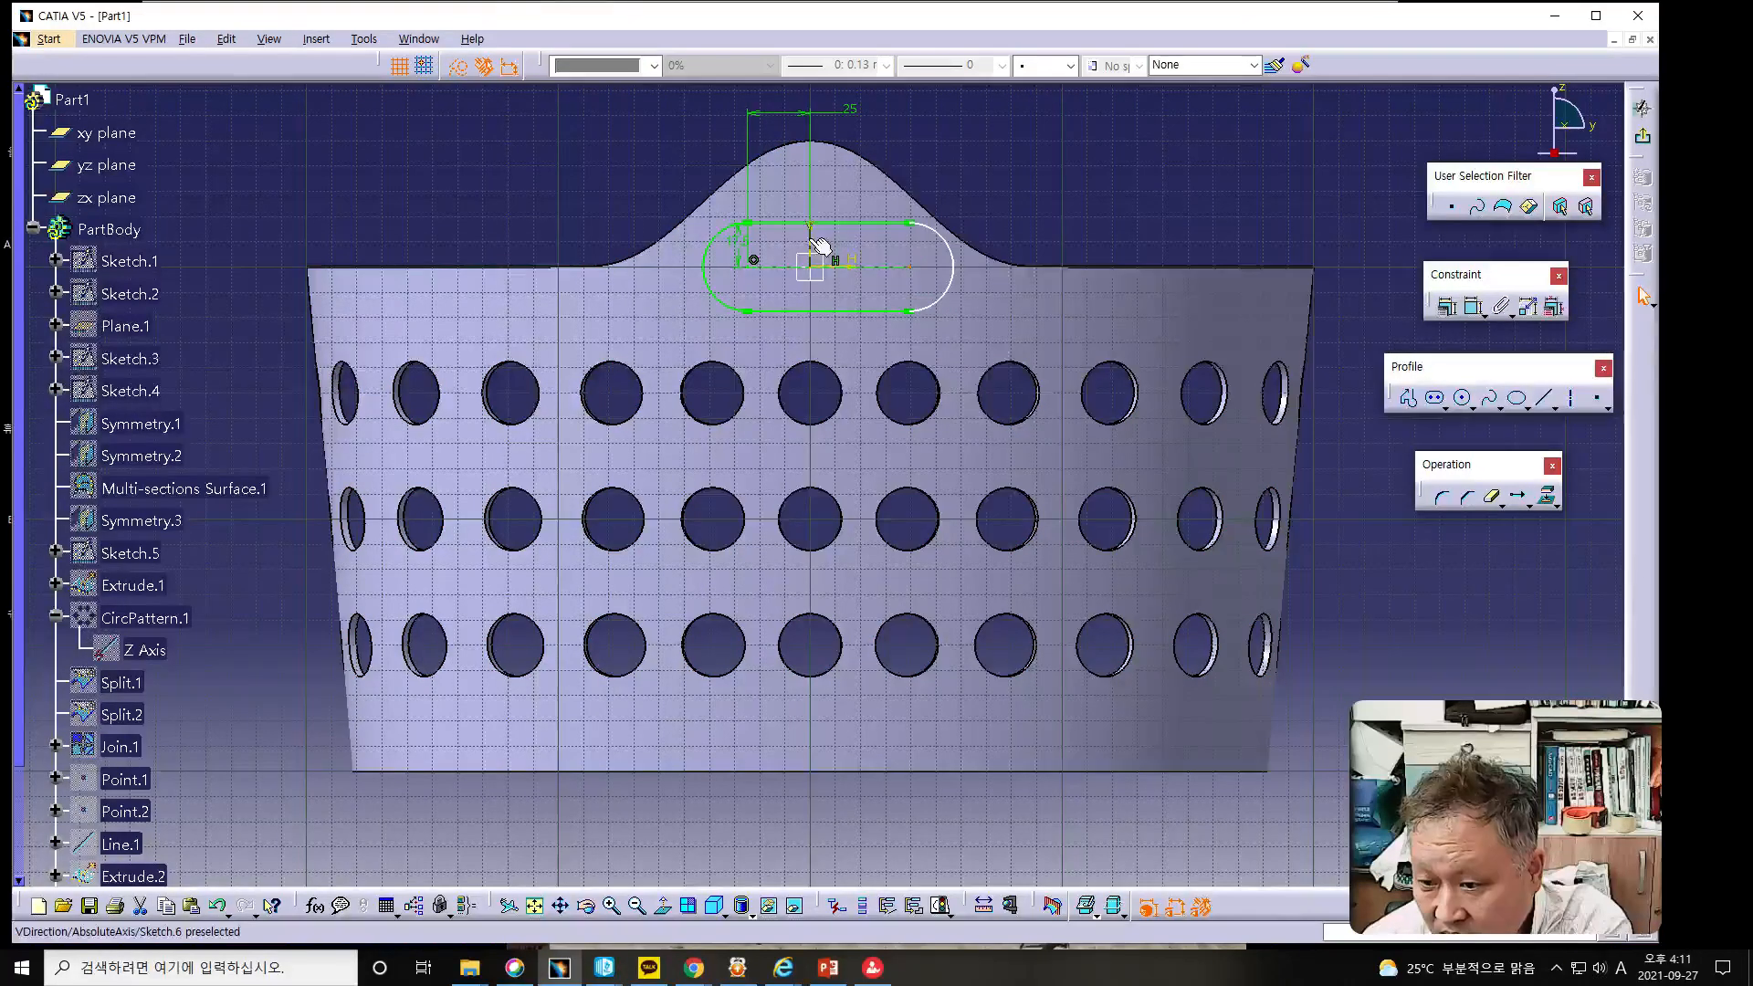
click(1468, 315)
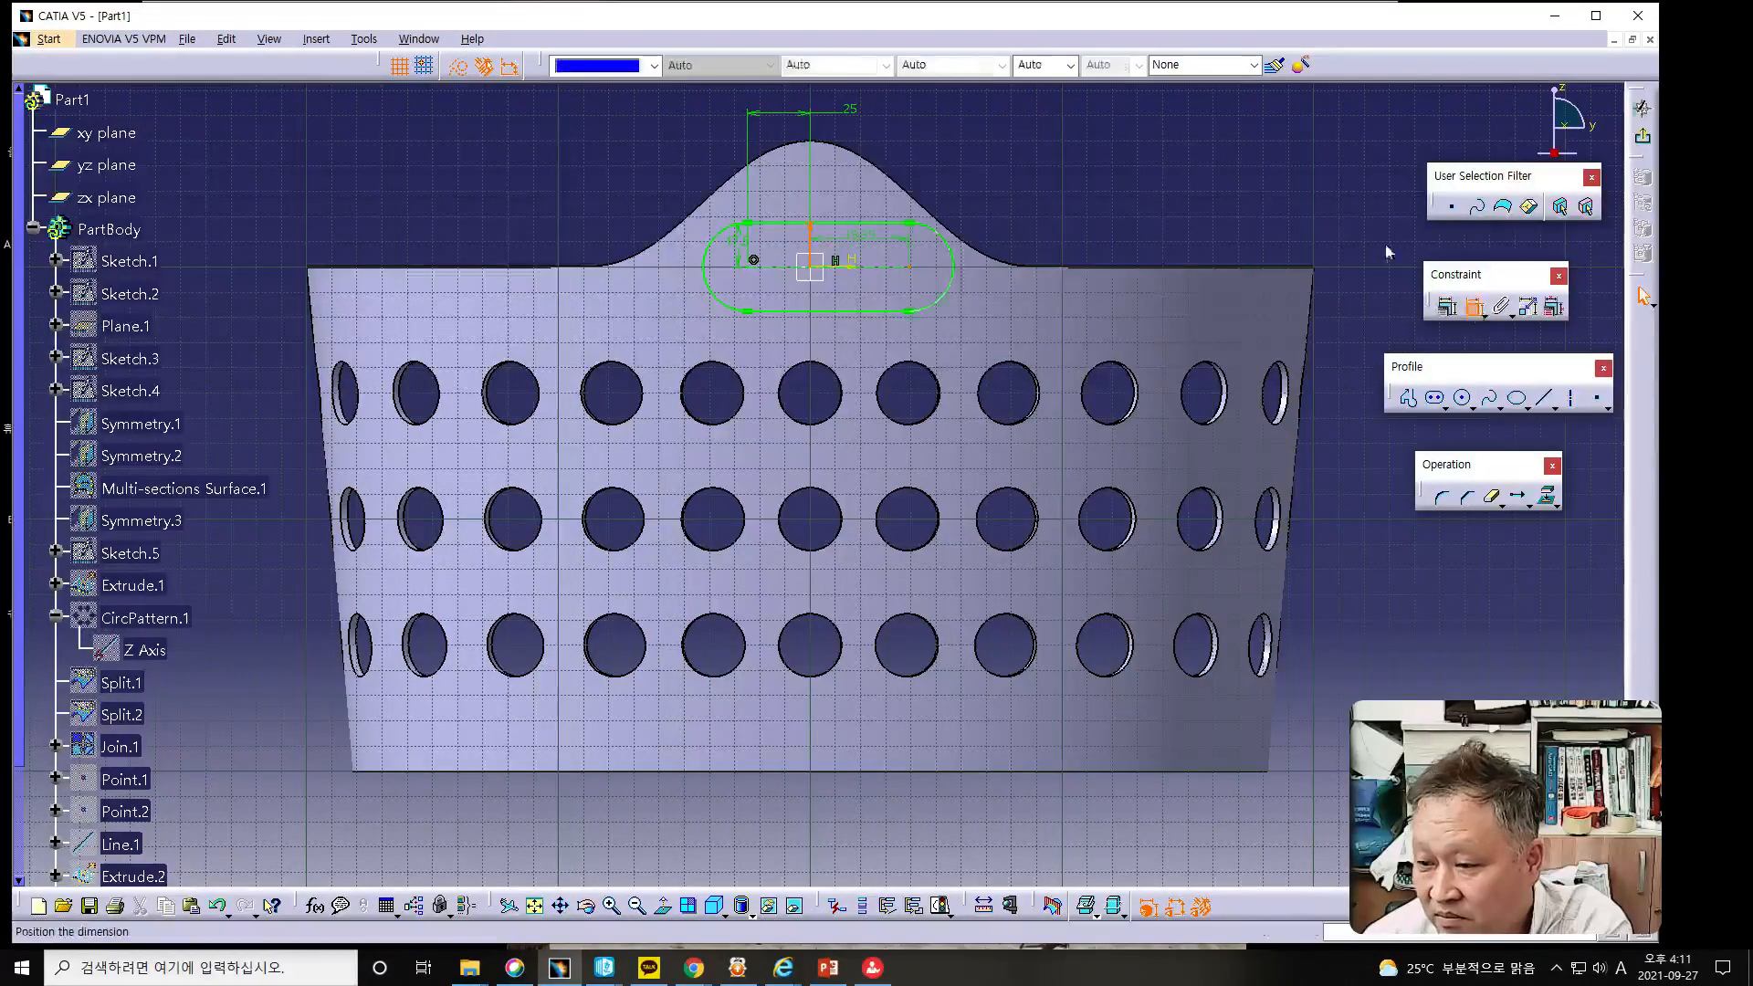
click(1038, 164)
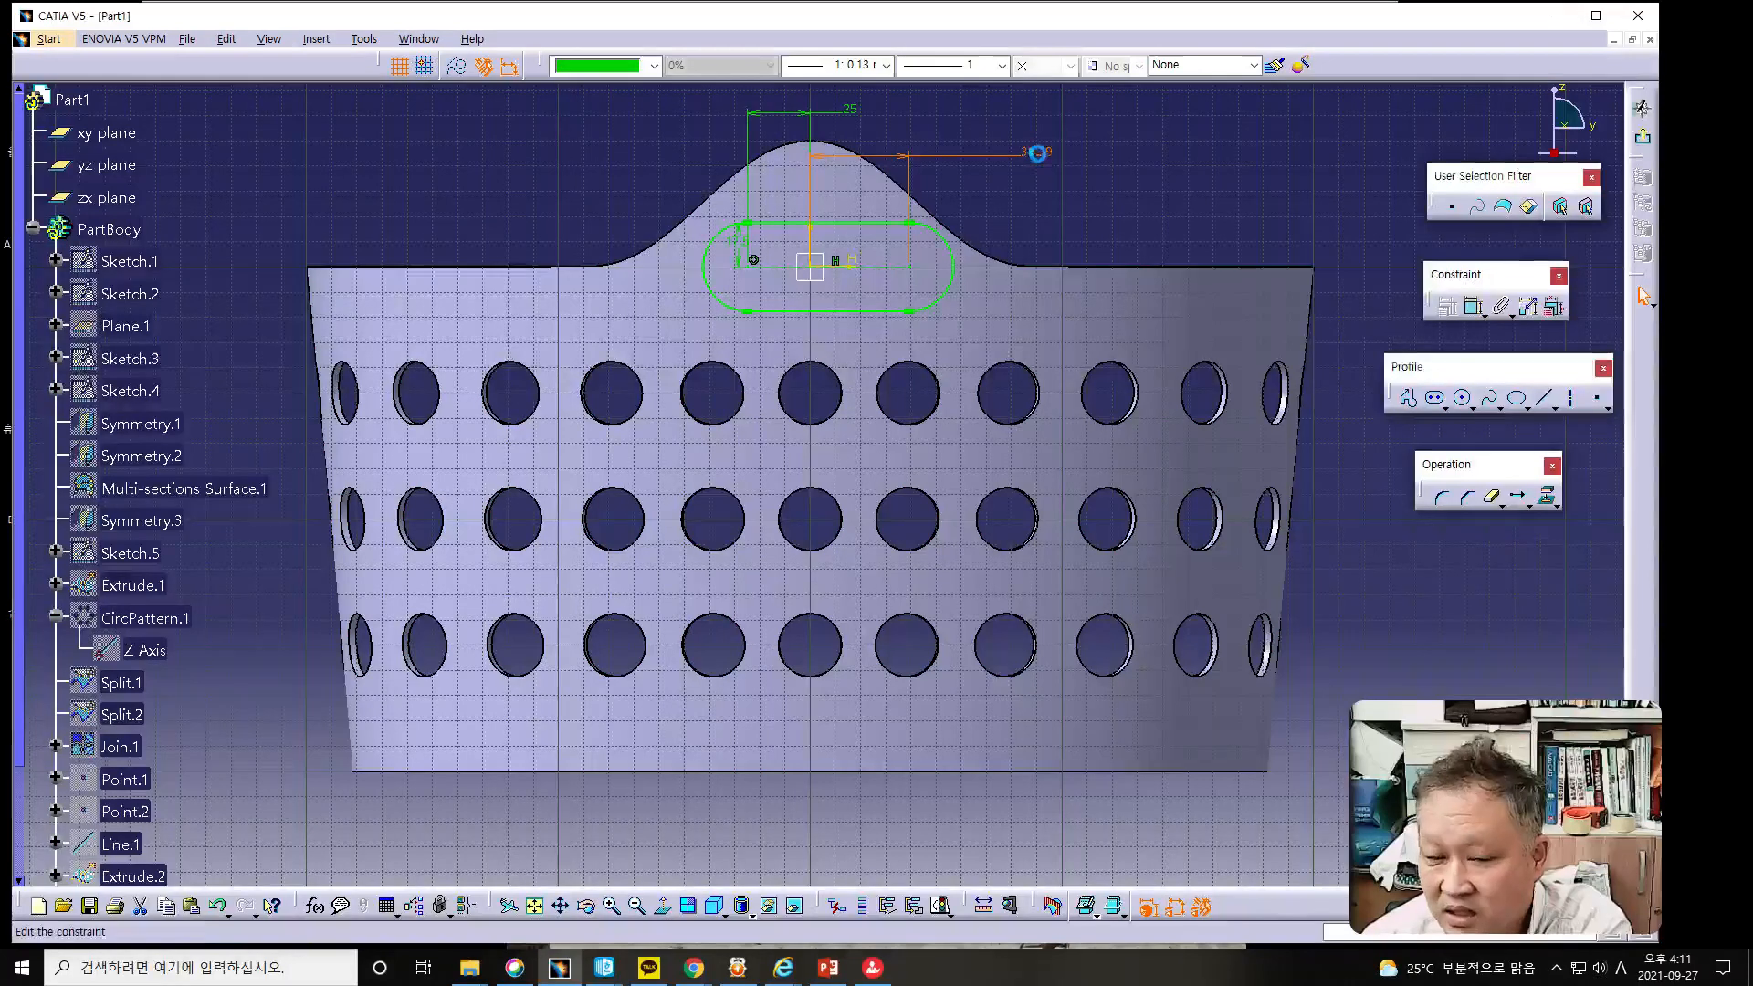
double_click(1038, 163)
text(25)
key(Return)
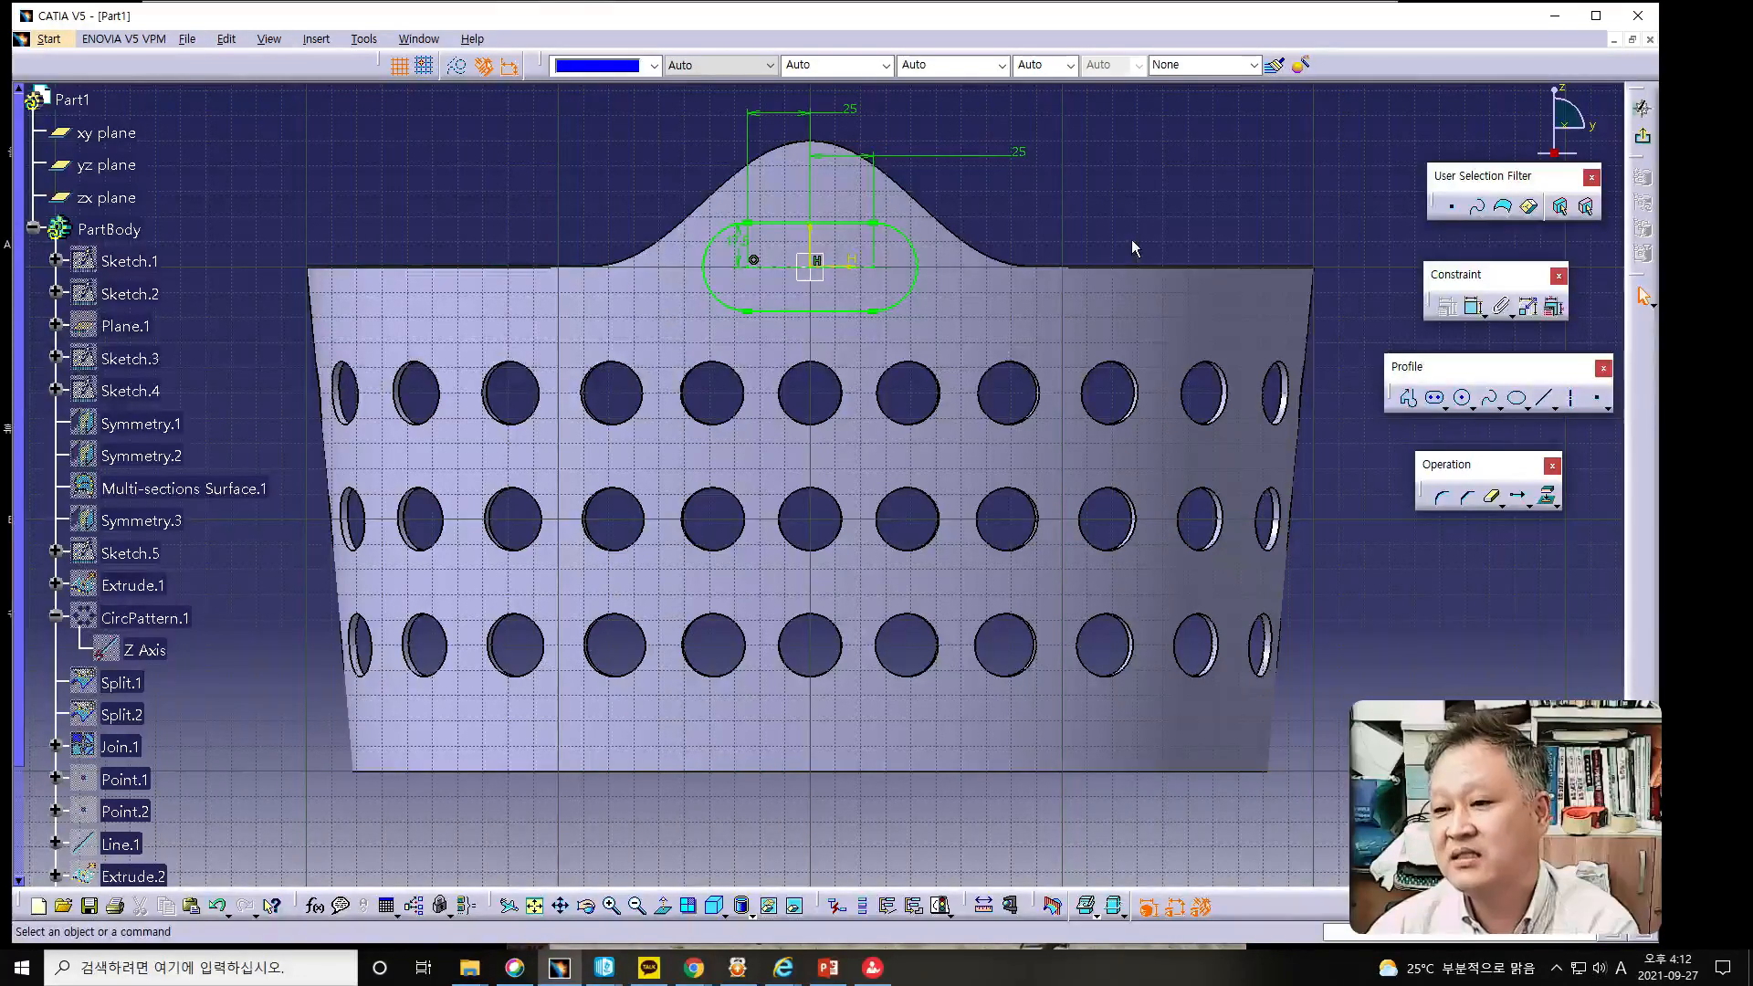
click(1644, 143)
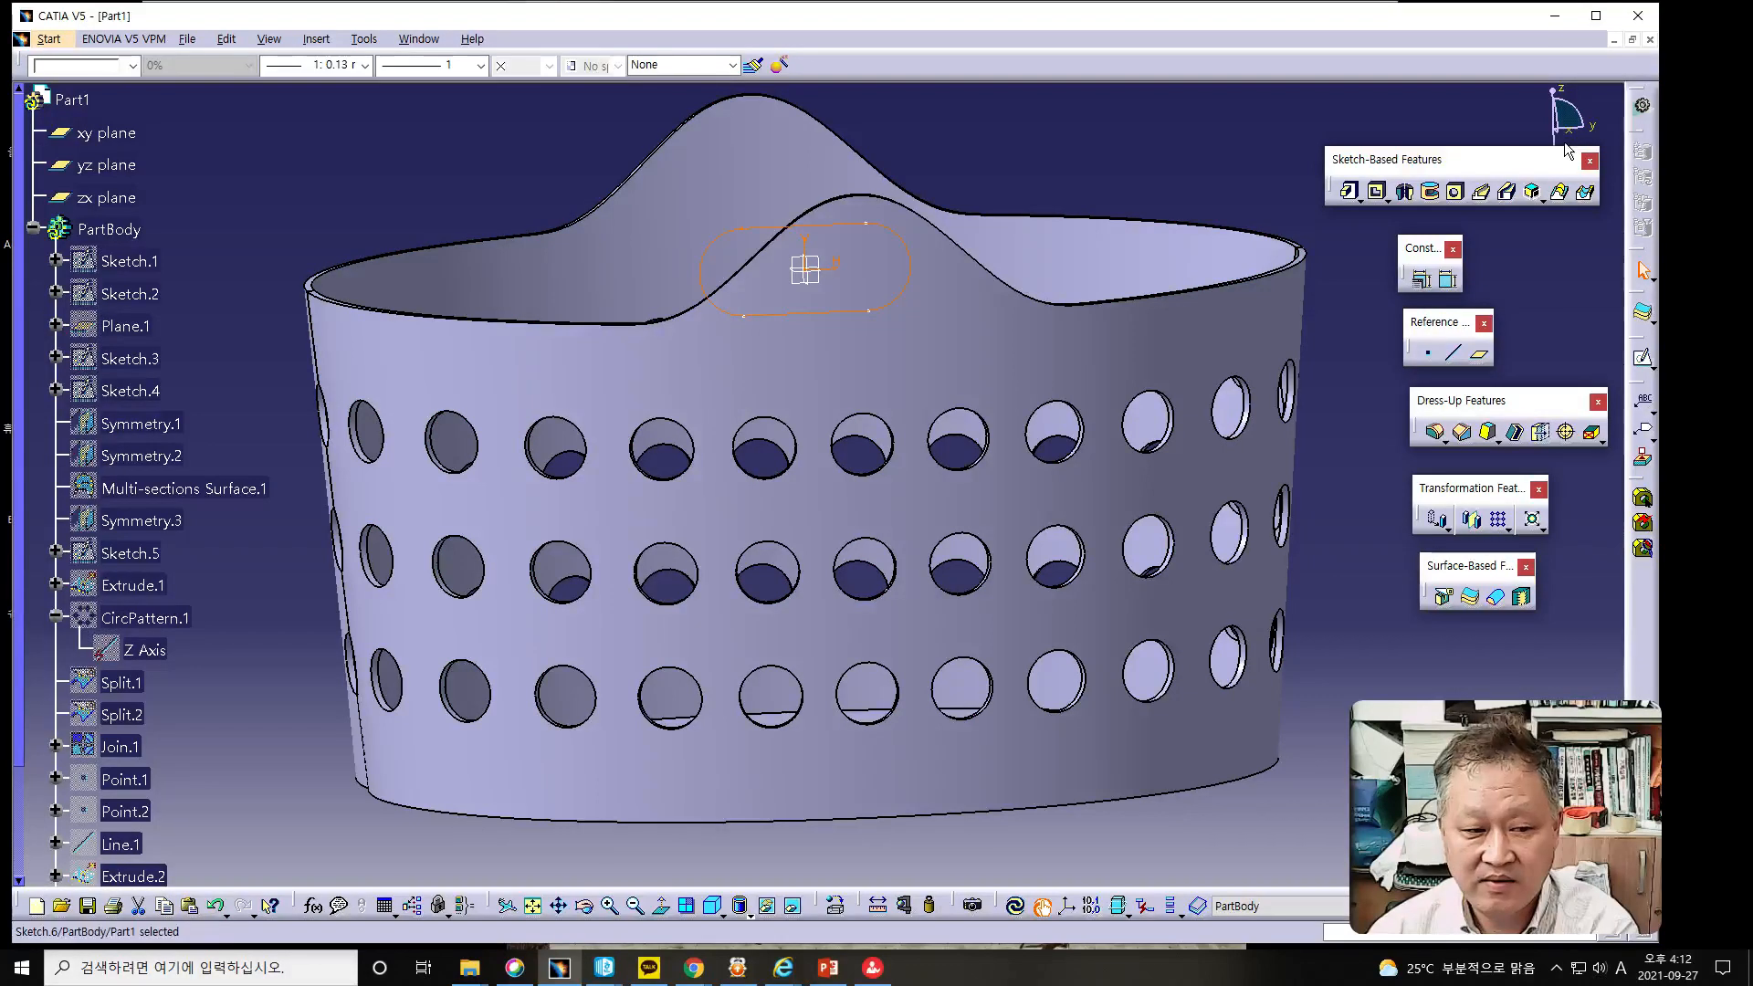
Start a pocket from the elongated hole sketch, set its depth to 160 mm and preview the cut.
middle_drag(560, 438, 791, 335)
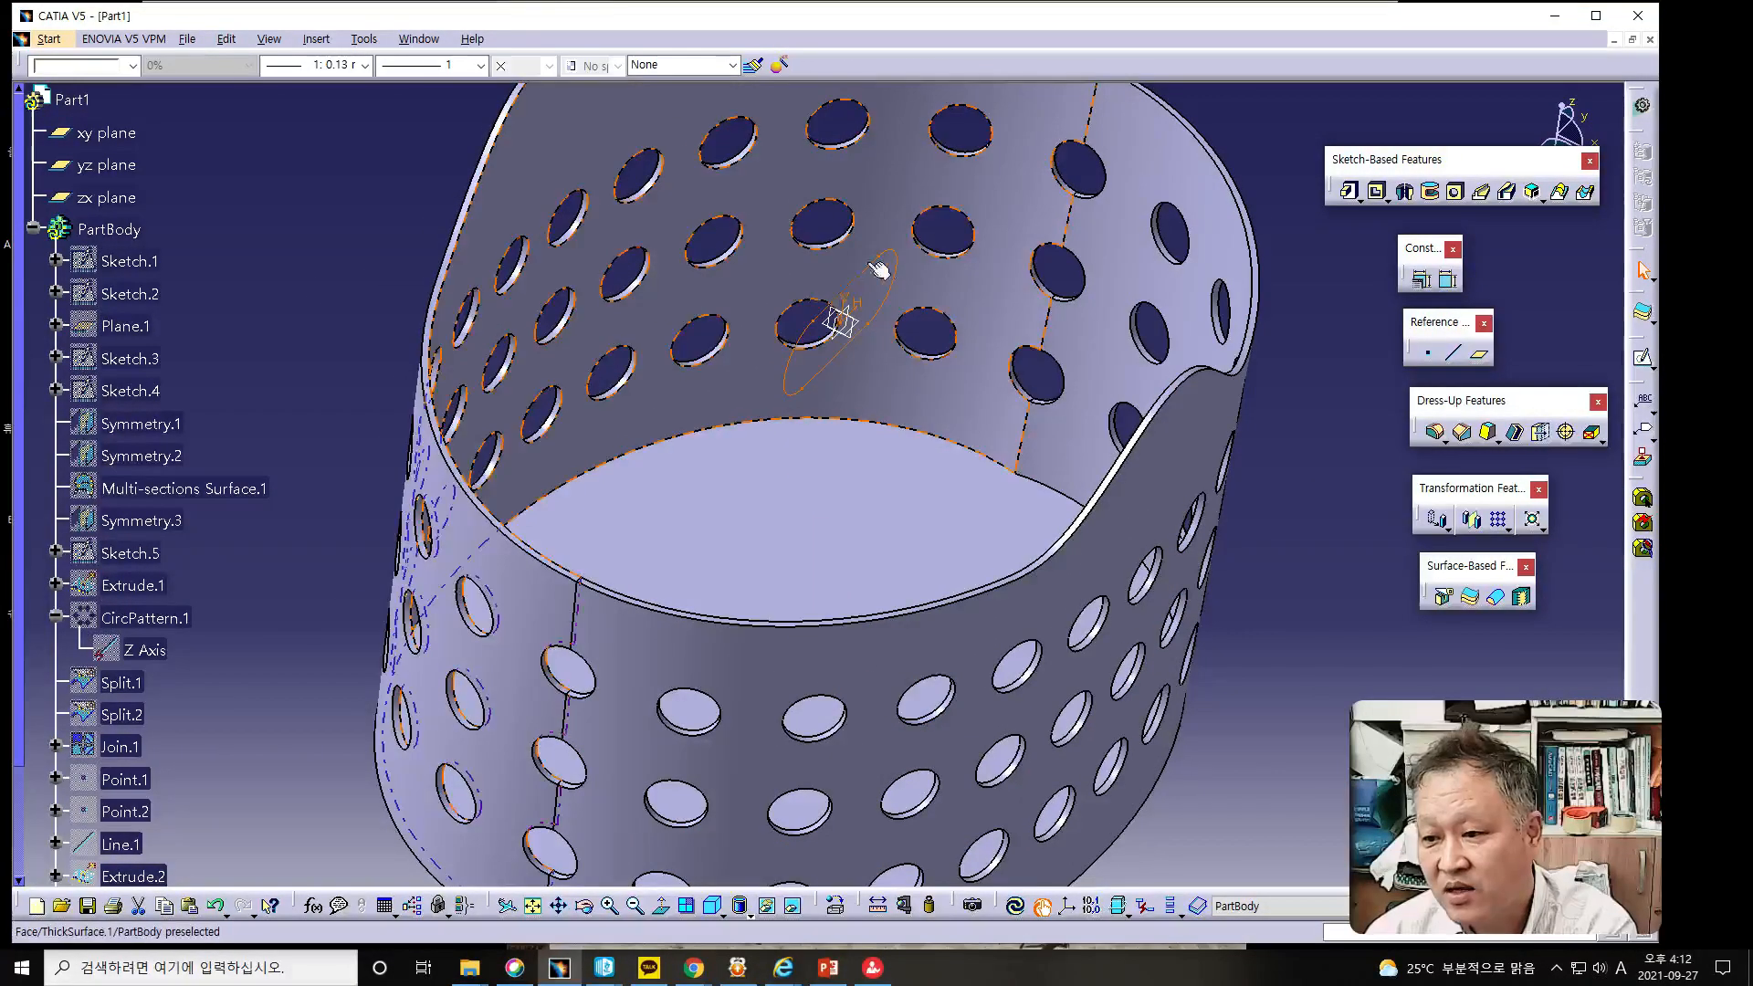
middle_drag(752, 505, 751, 450)
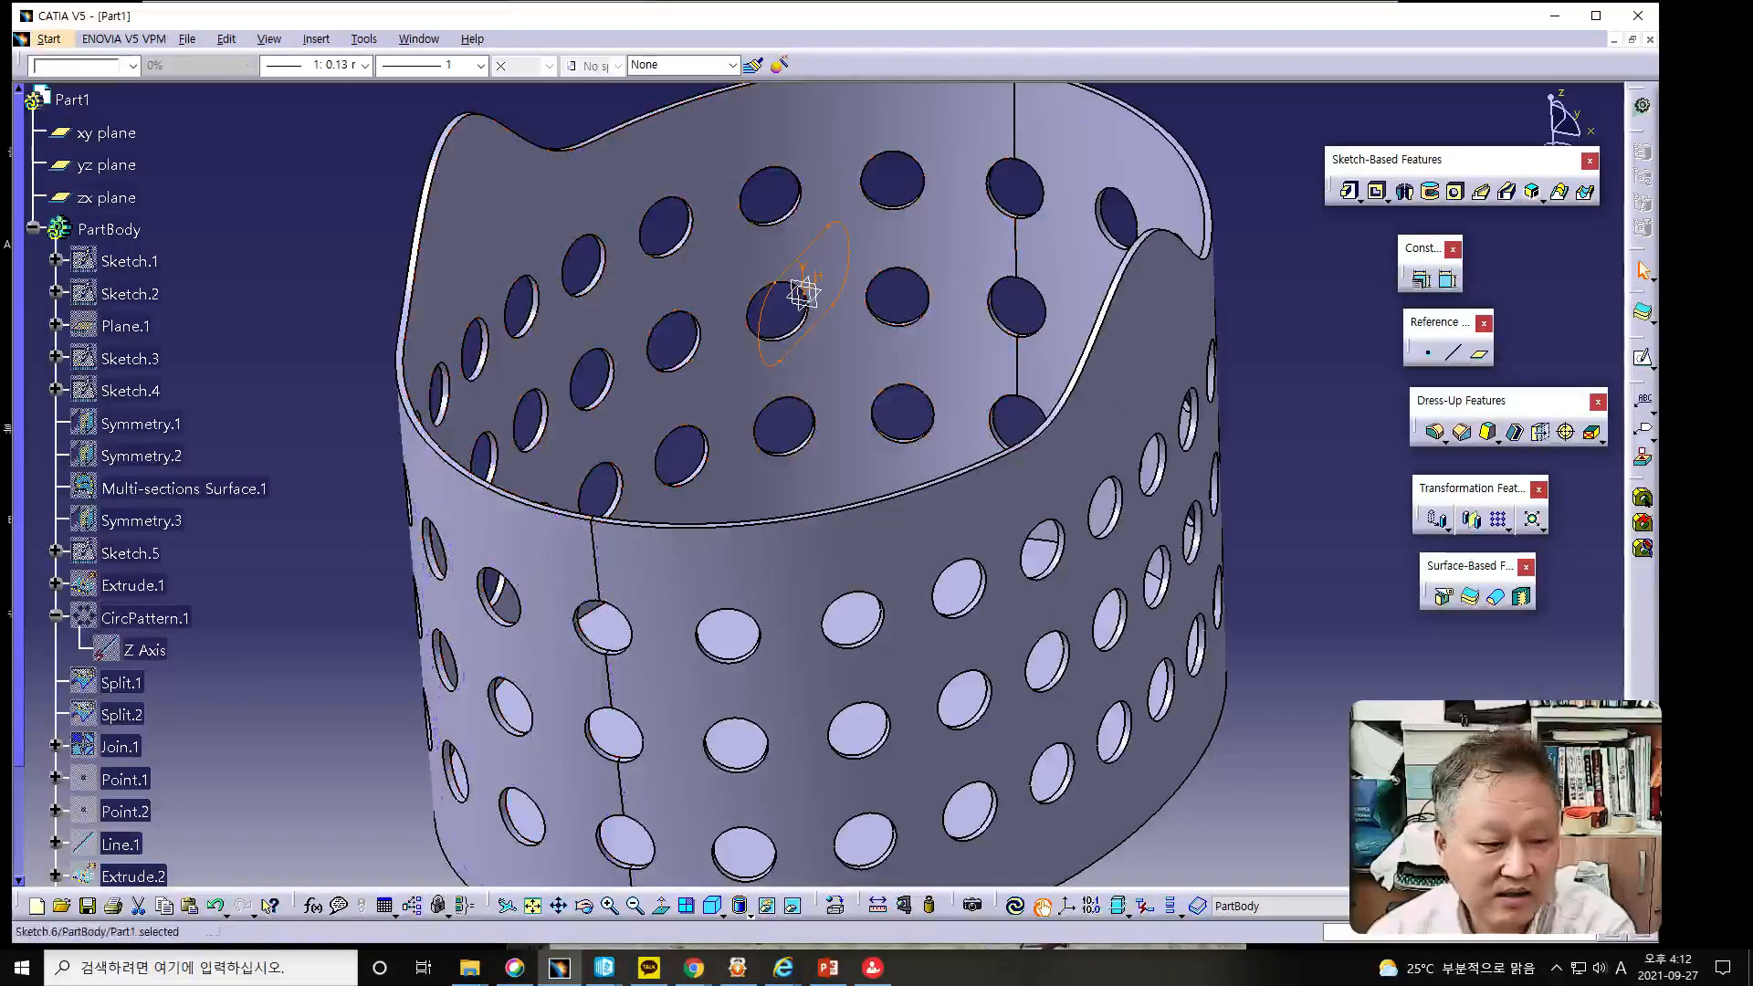
key(alt+Tab)
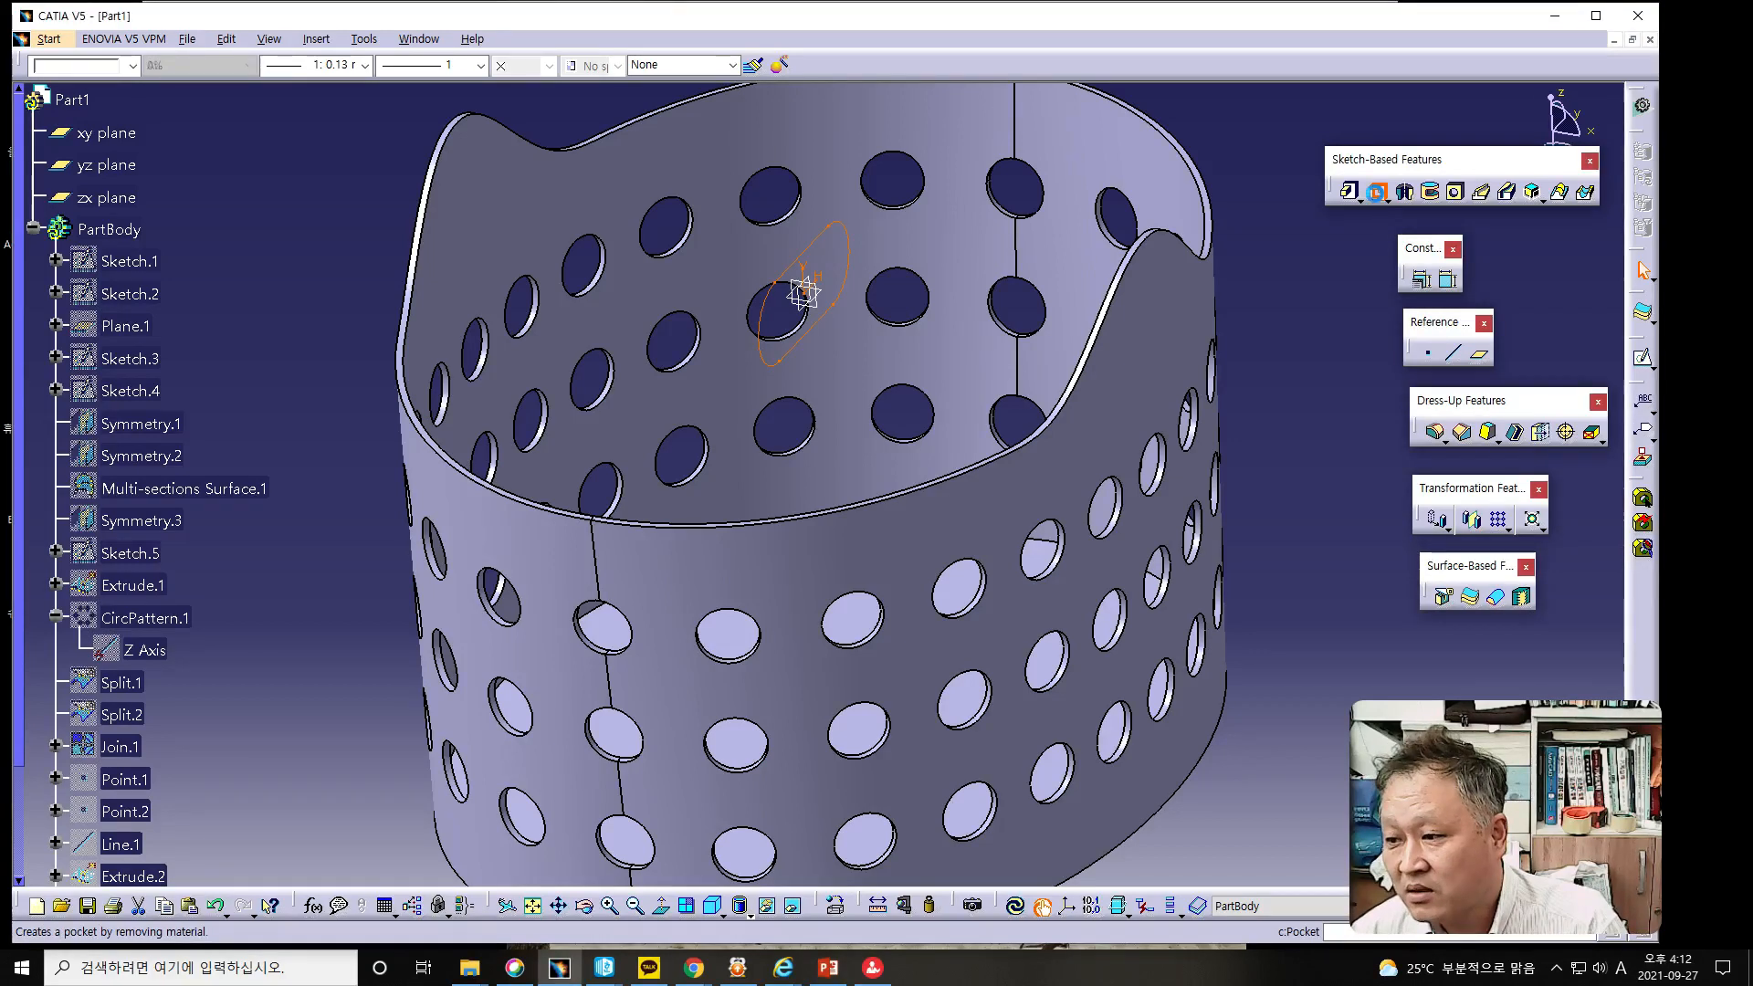
click(1379, 194)
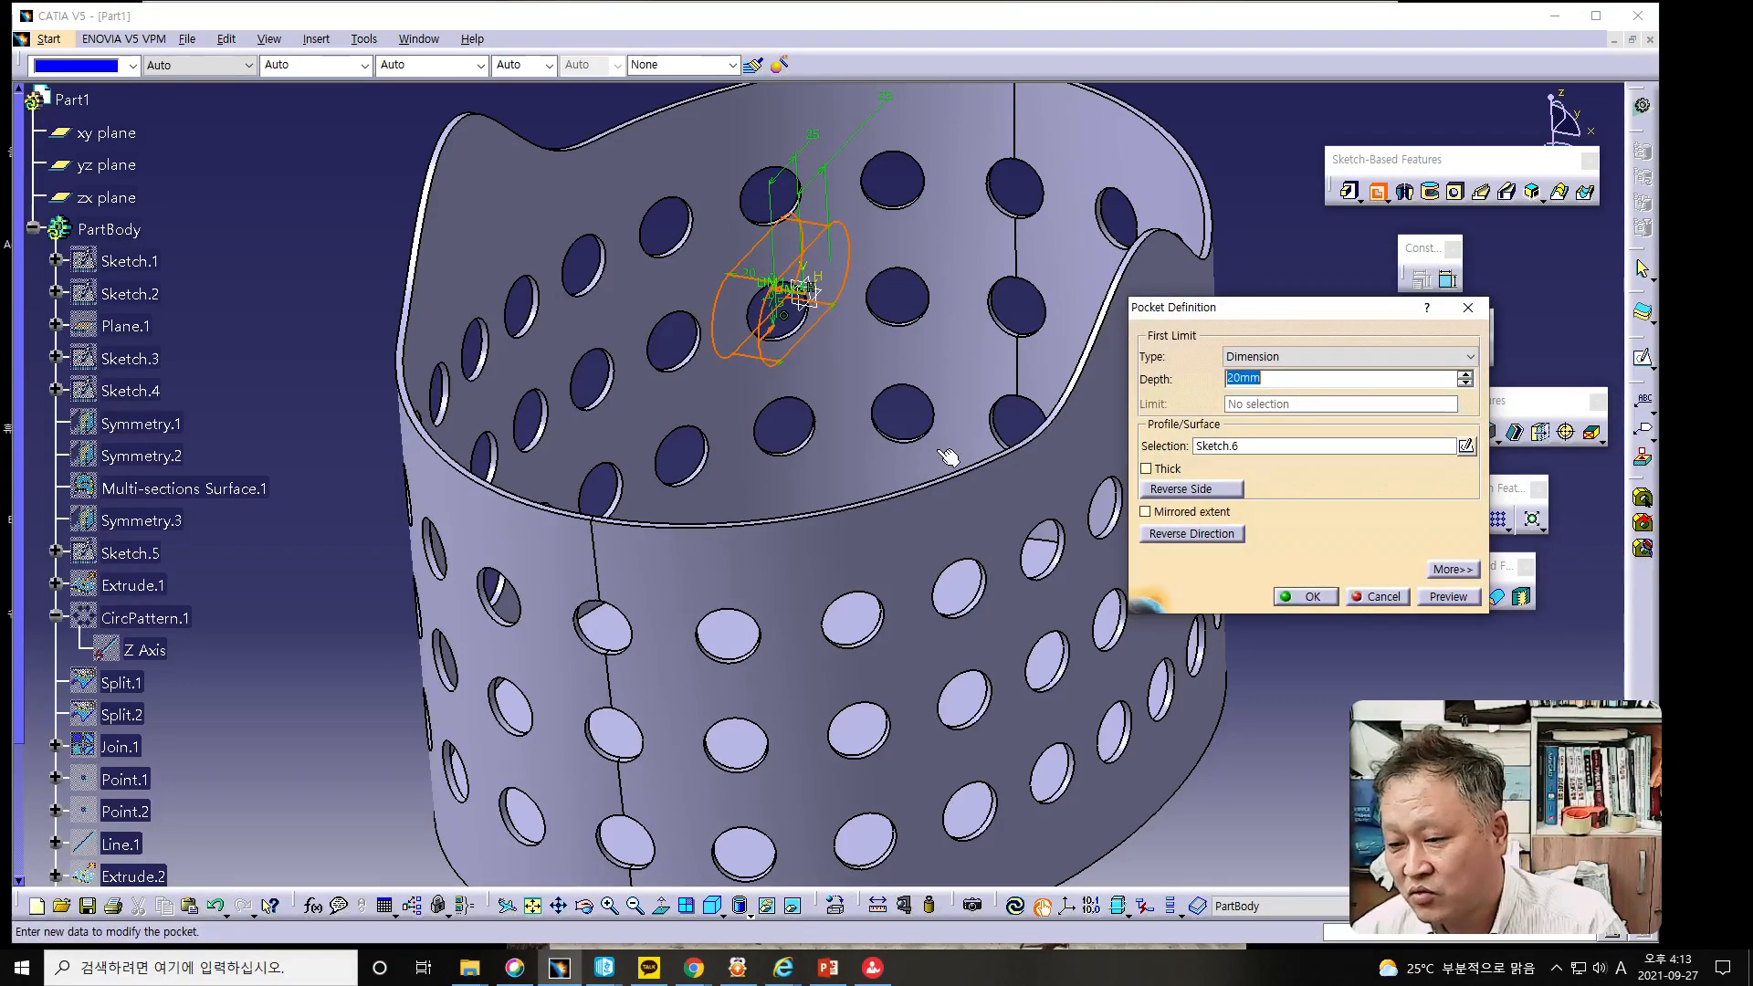
middle_drag(756, 423, 886, 483)
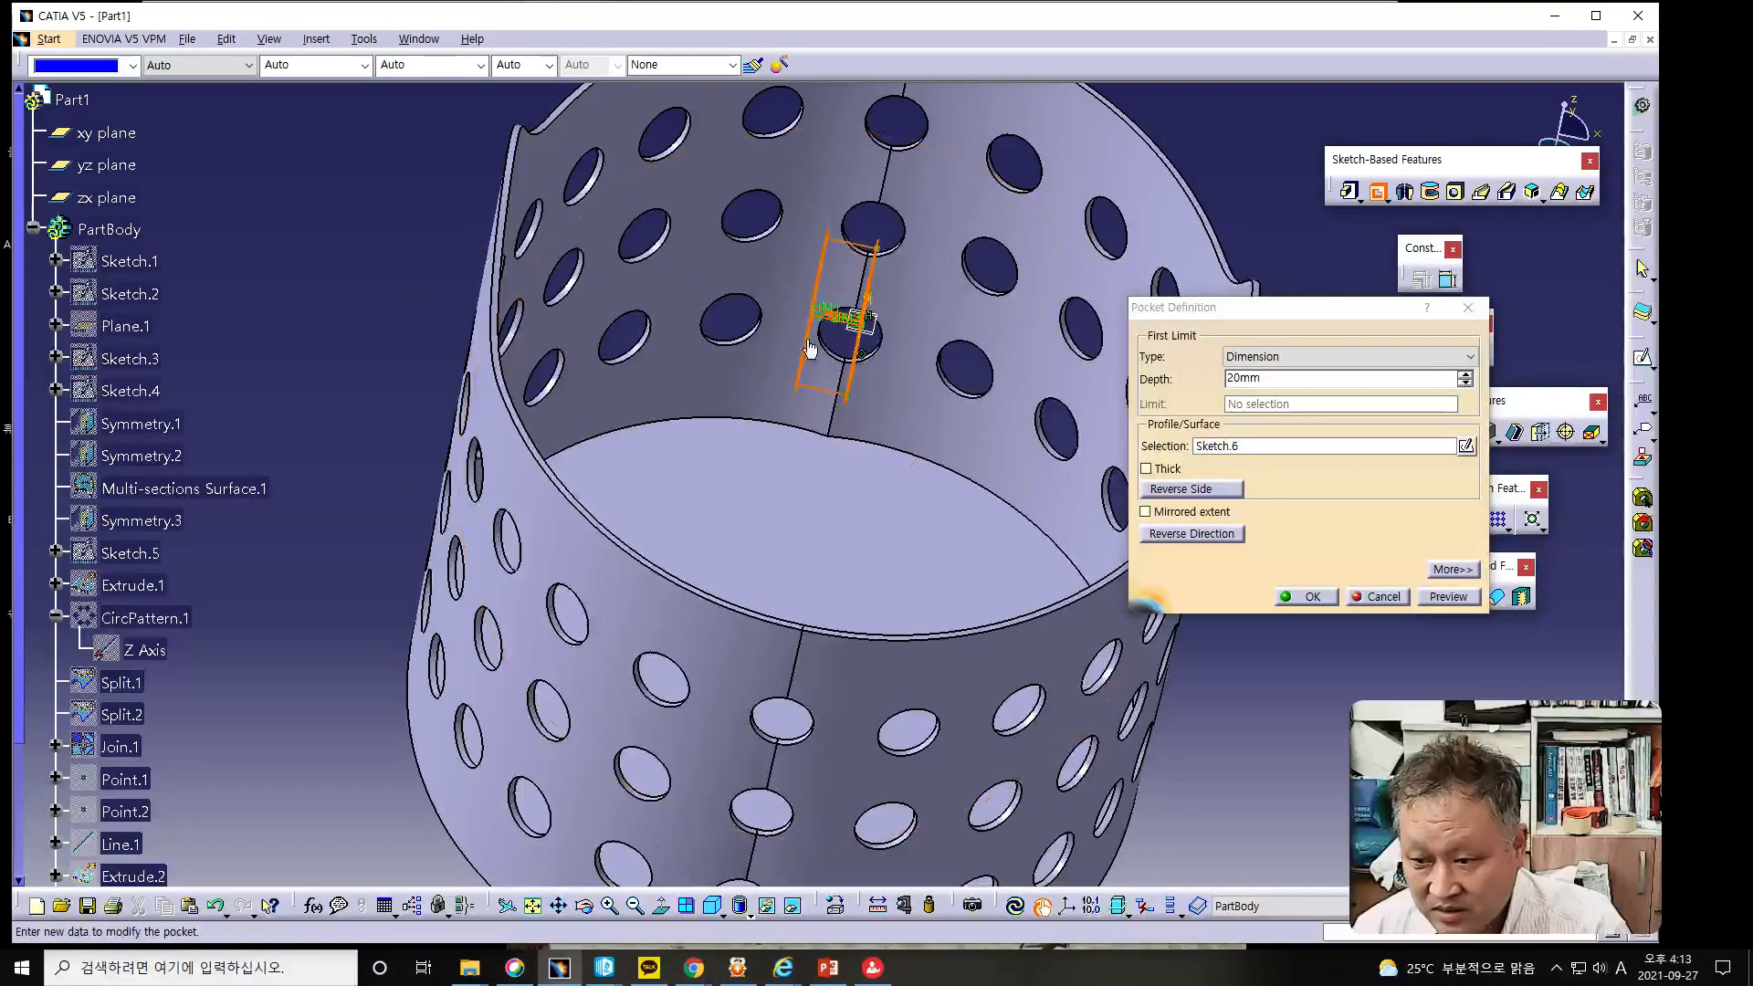
double_click(1273, 380)
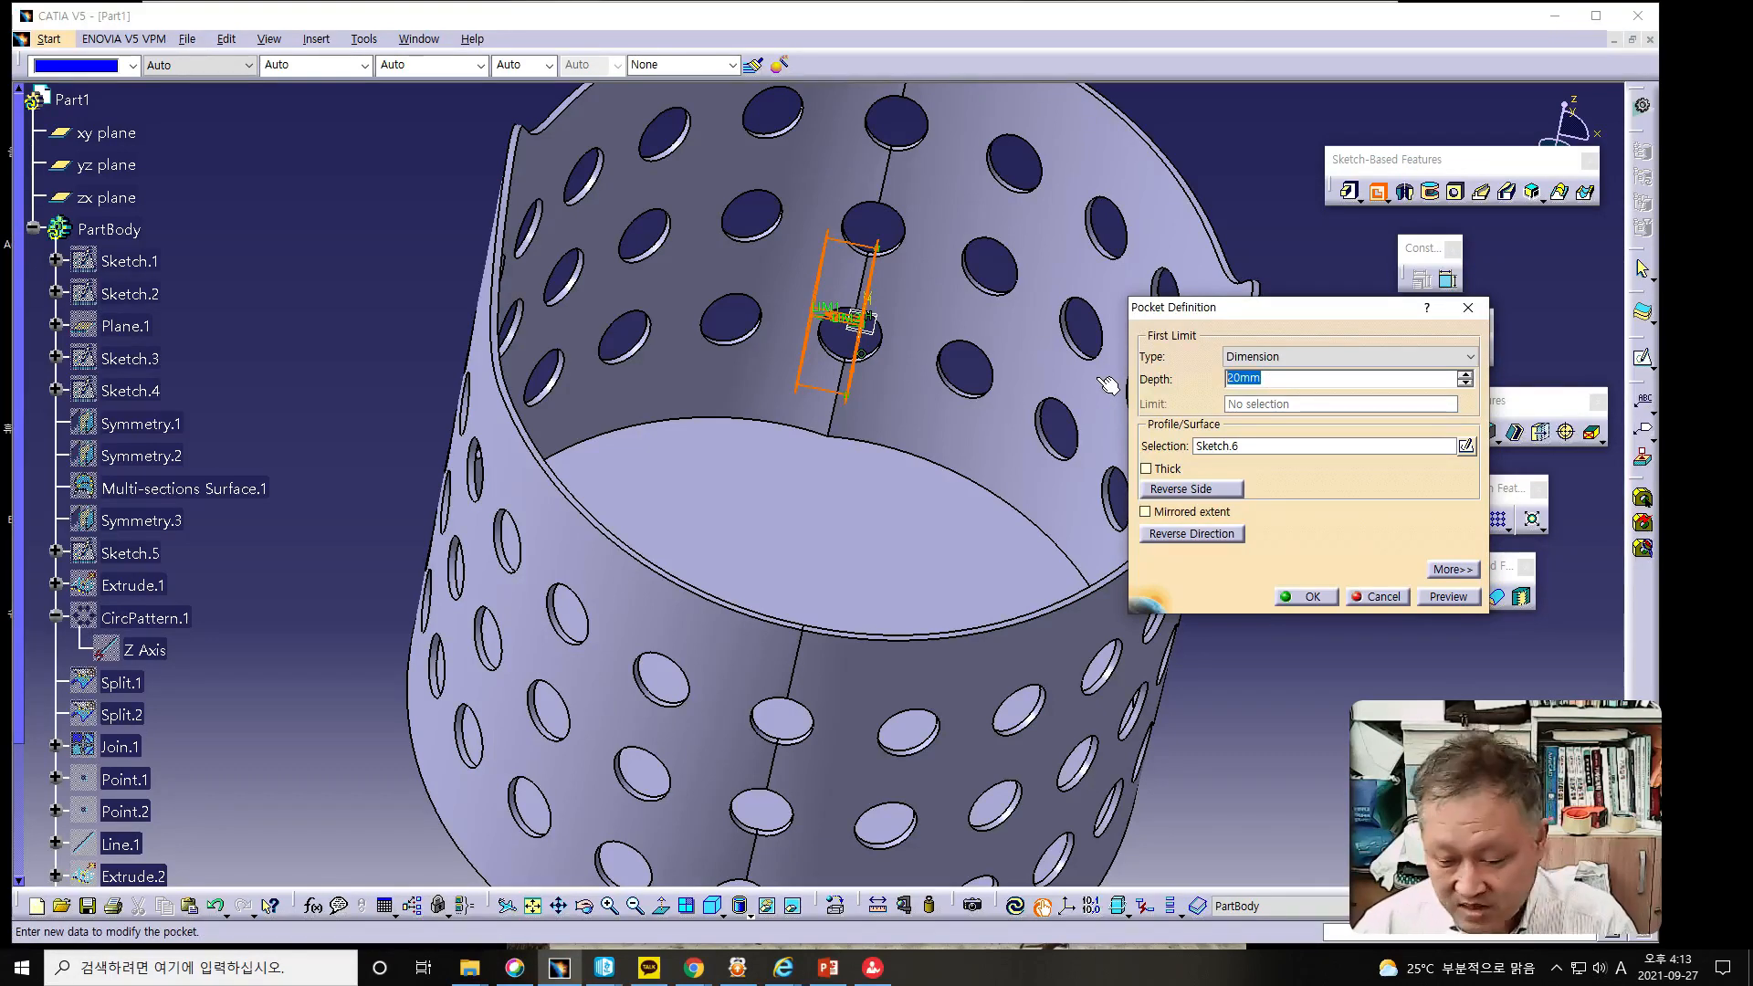
text(160)
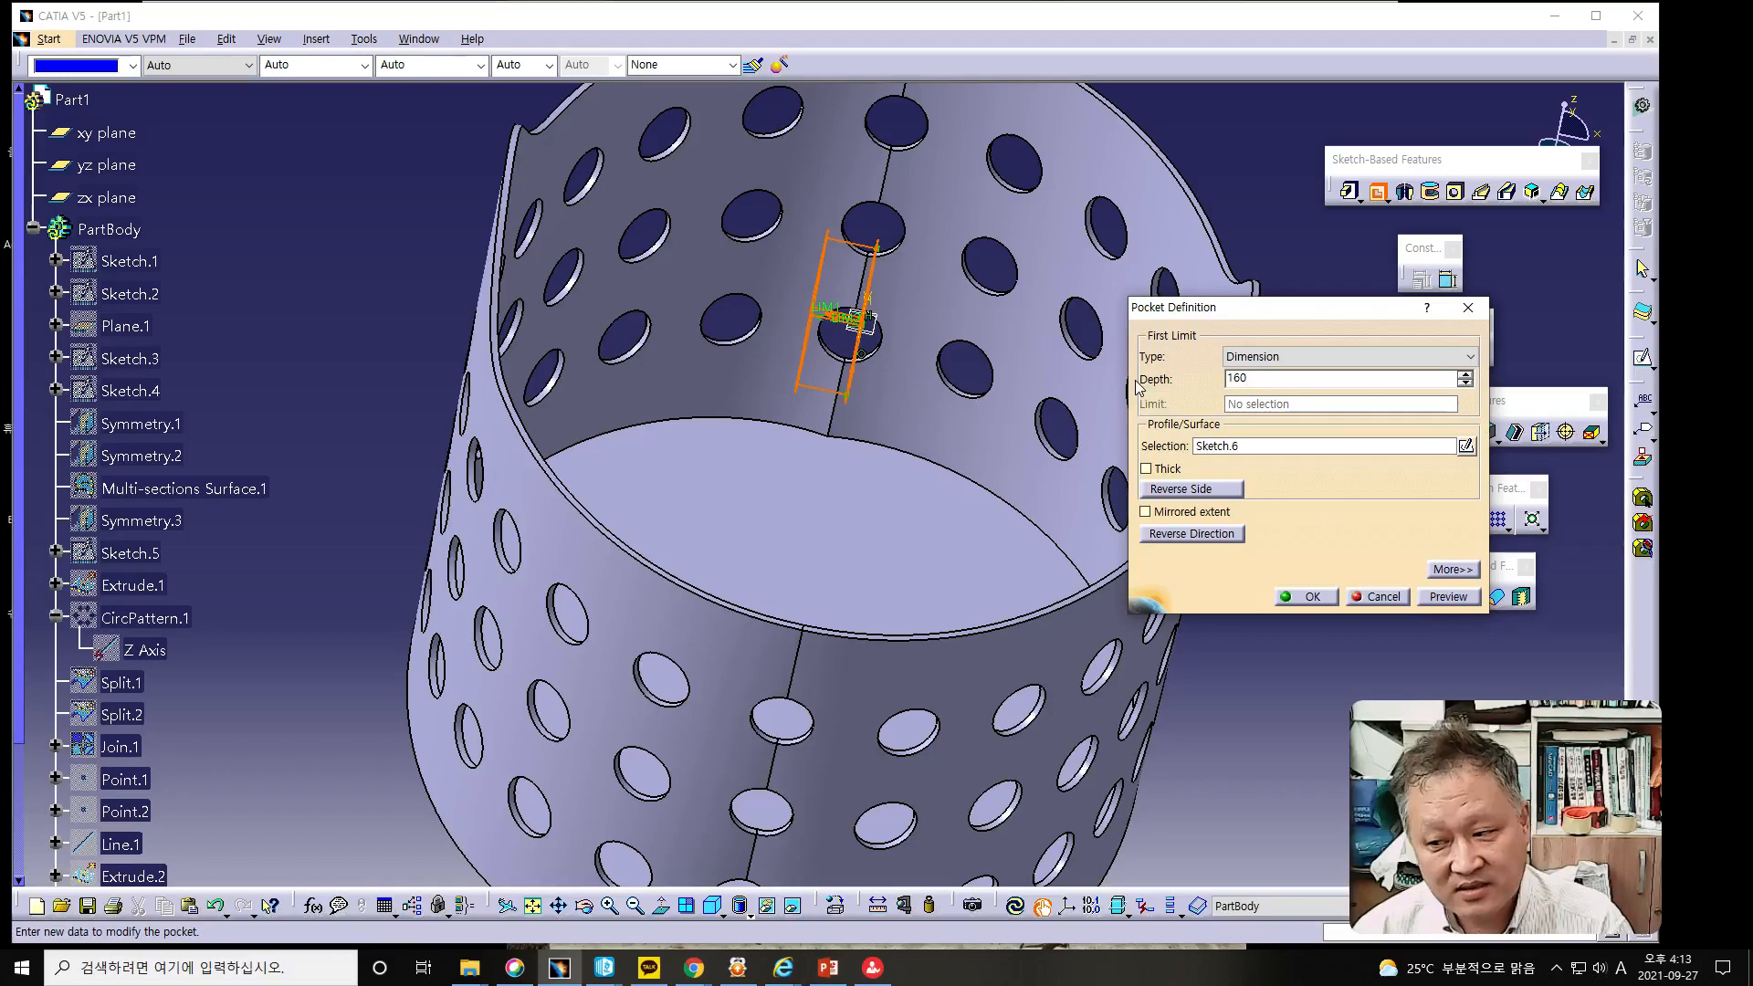
click(1449, 598)
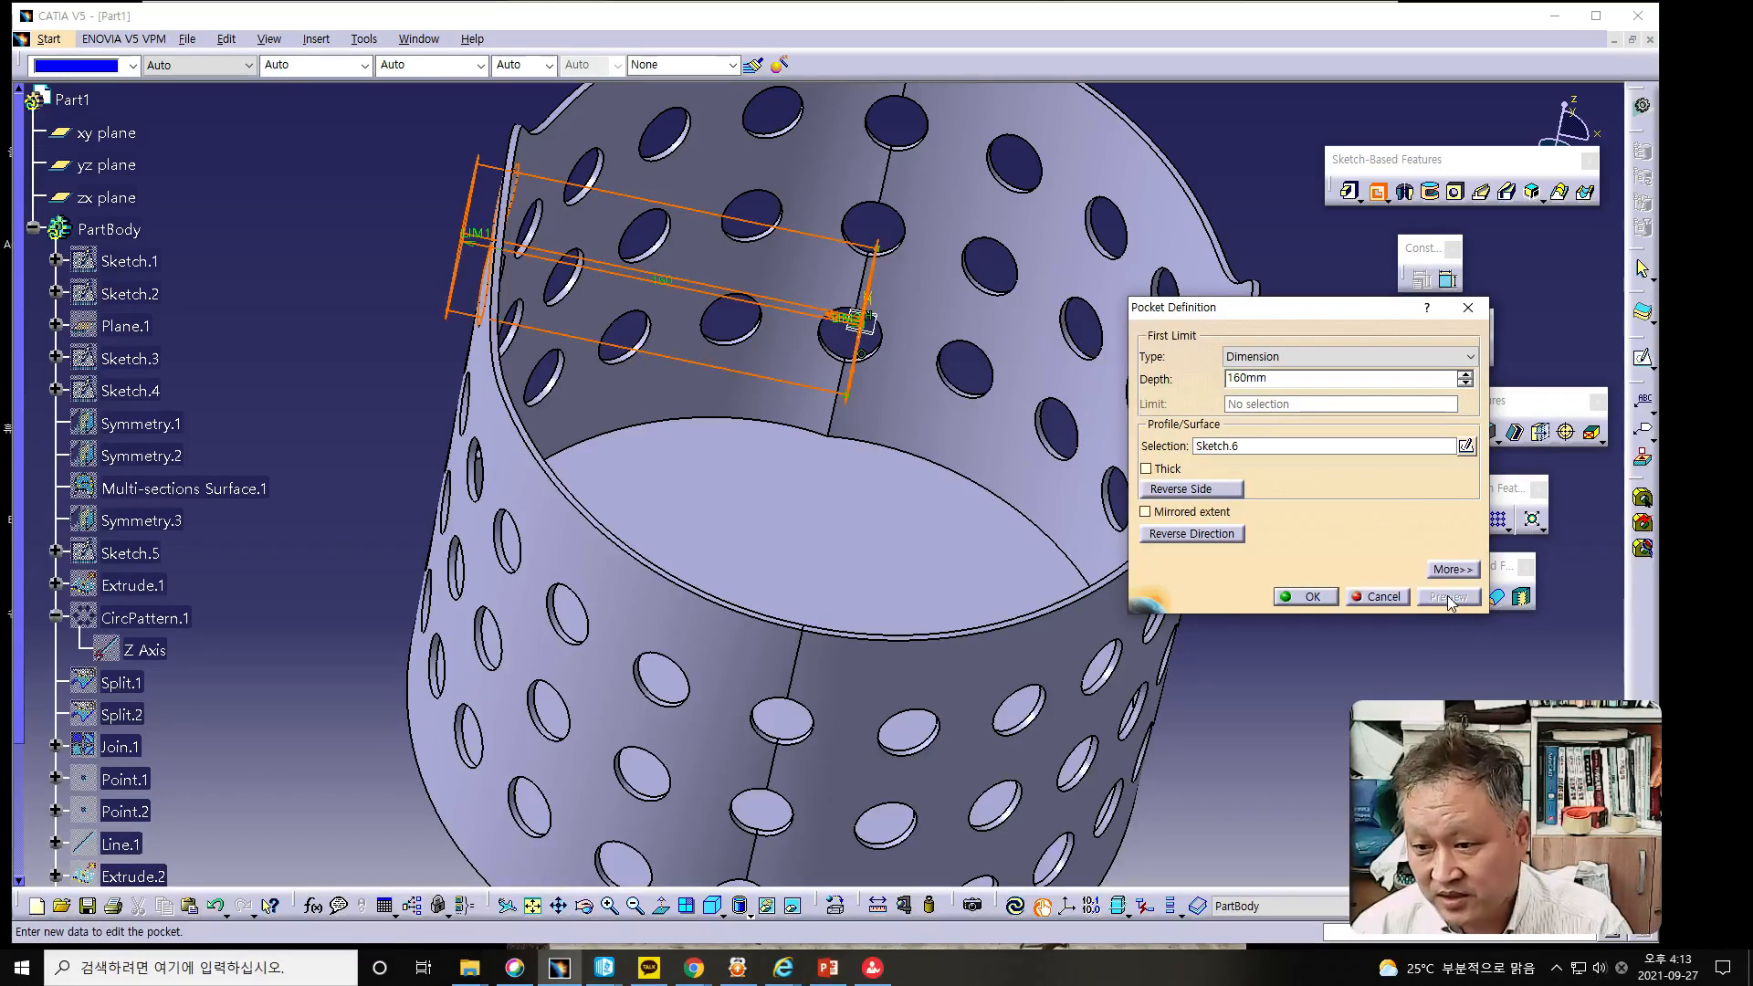
Mirror the pocket's extent to both sides of the sketch plane and create the cut through both raised rims of the basket.
middle_drag(617, 418, 780, 460)
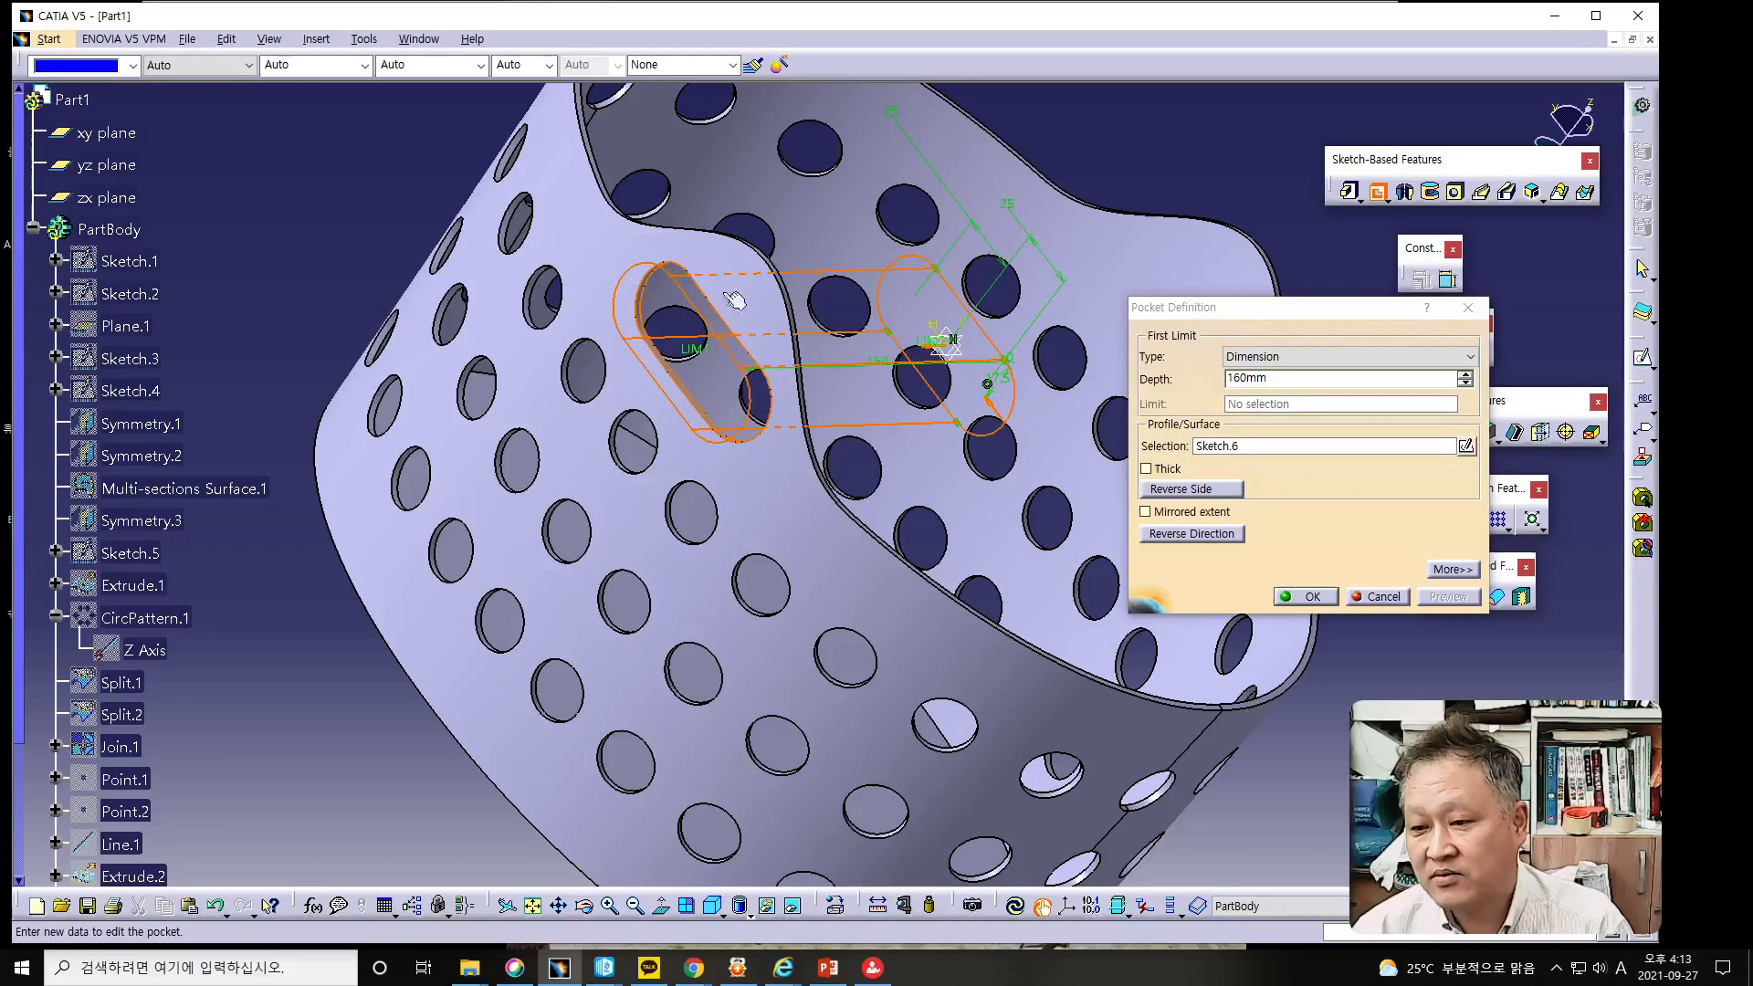
middle_drag(810, 472, 500, 403)
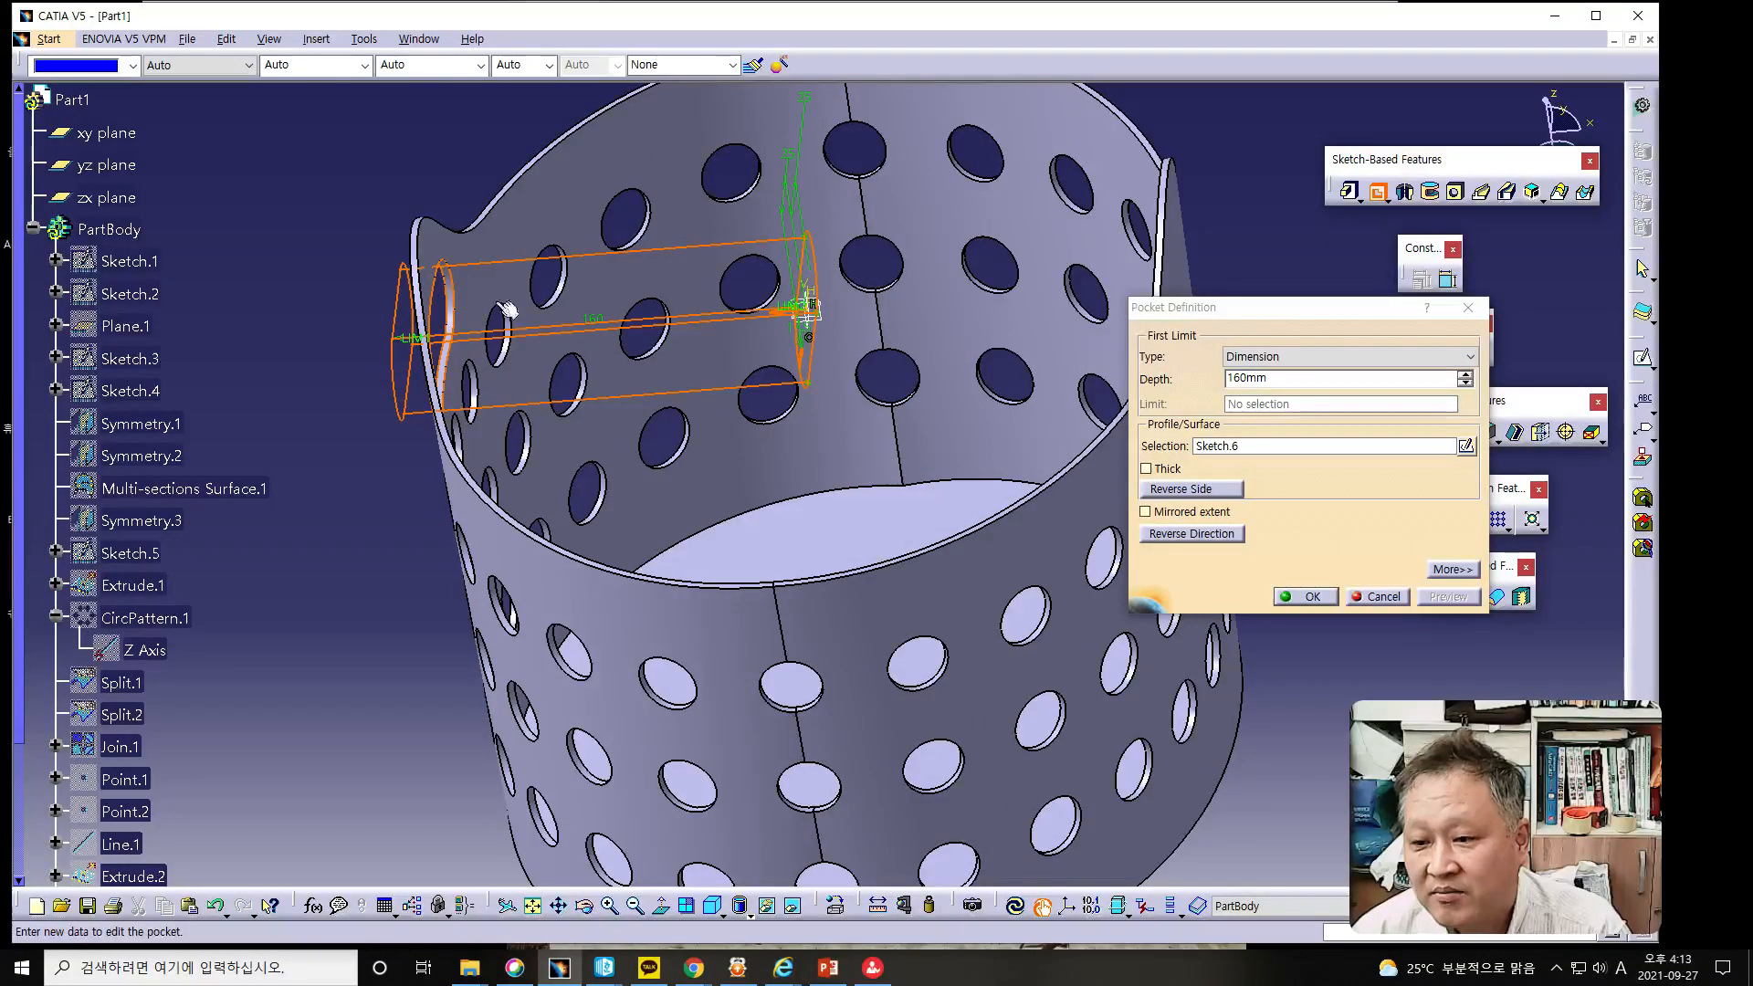
middle_drag(821, 378, 754, 386)
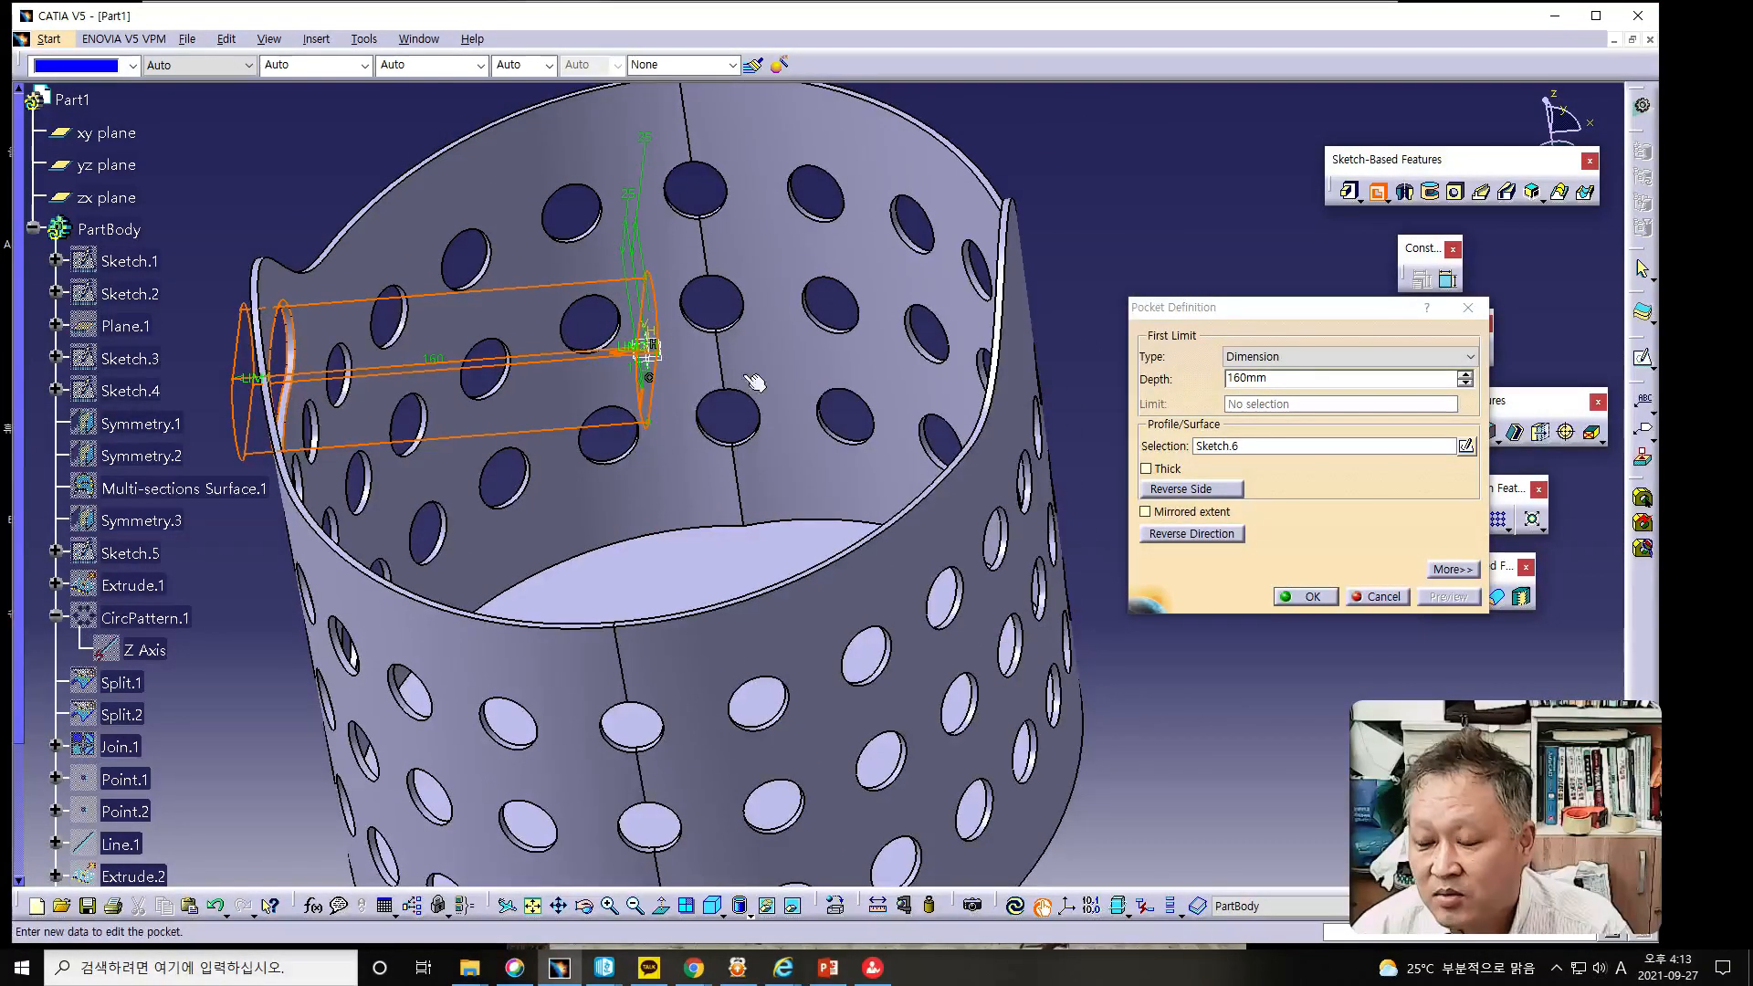
middle_drag(1015, 393, 714, 543)
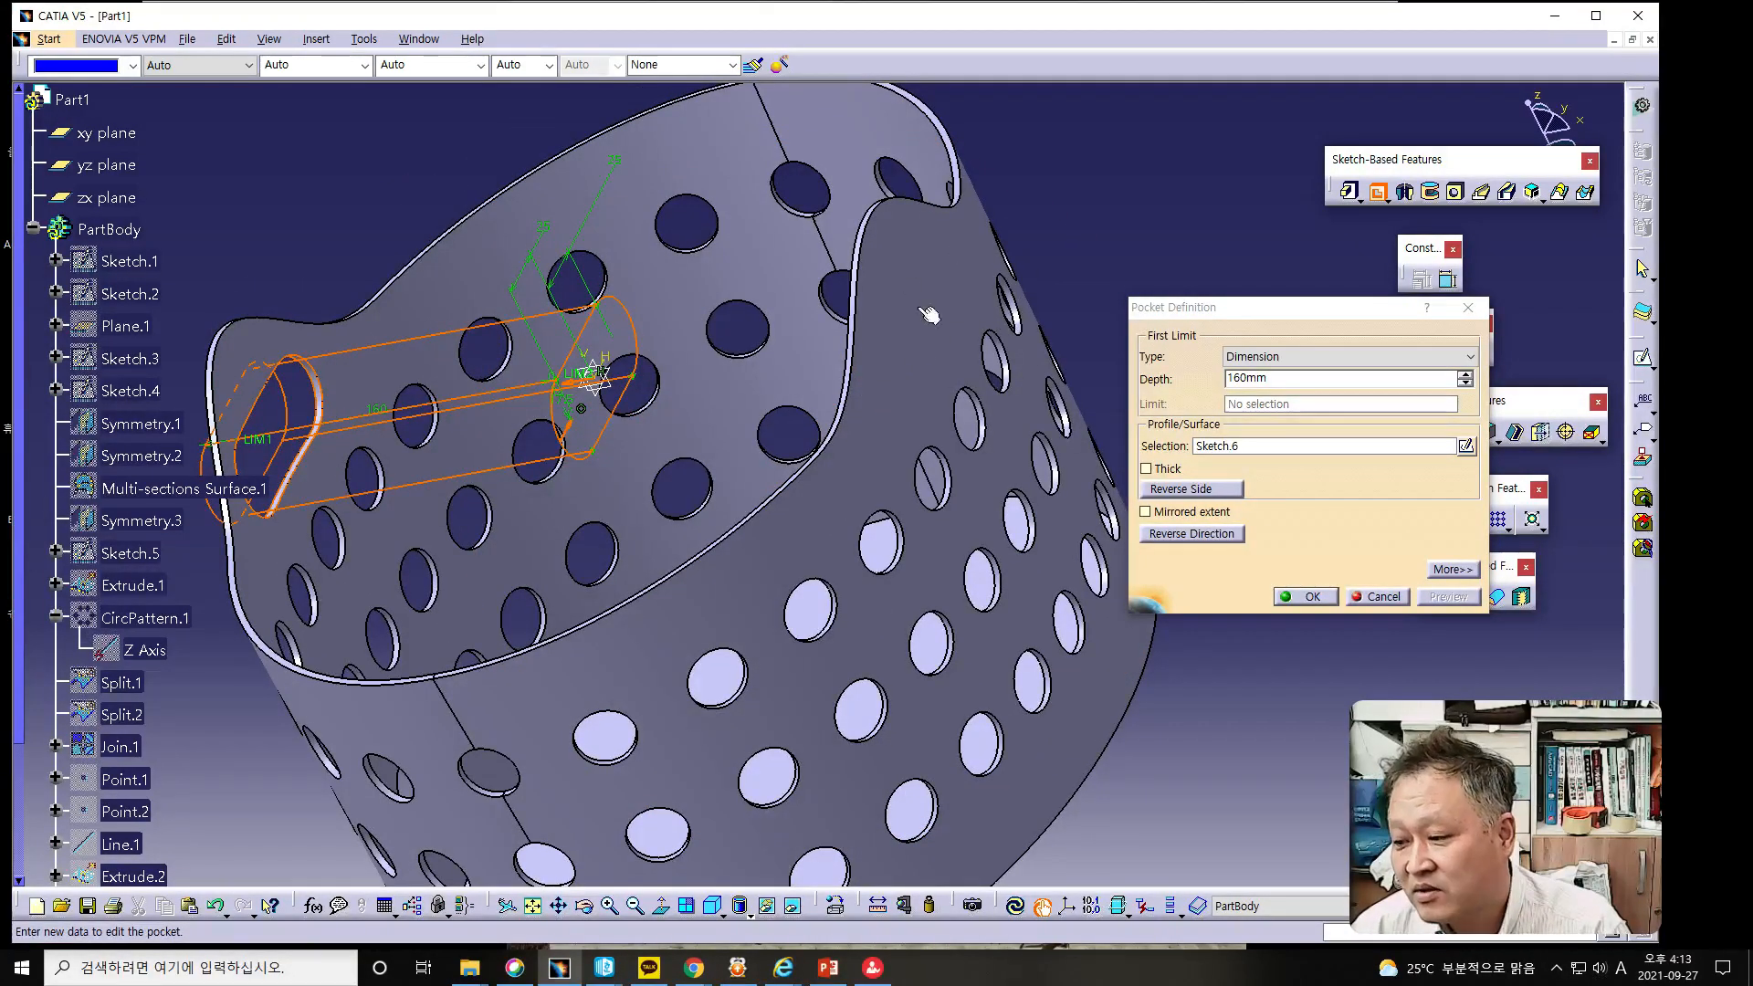
middle_drag(721, 401, 1116, 445)
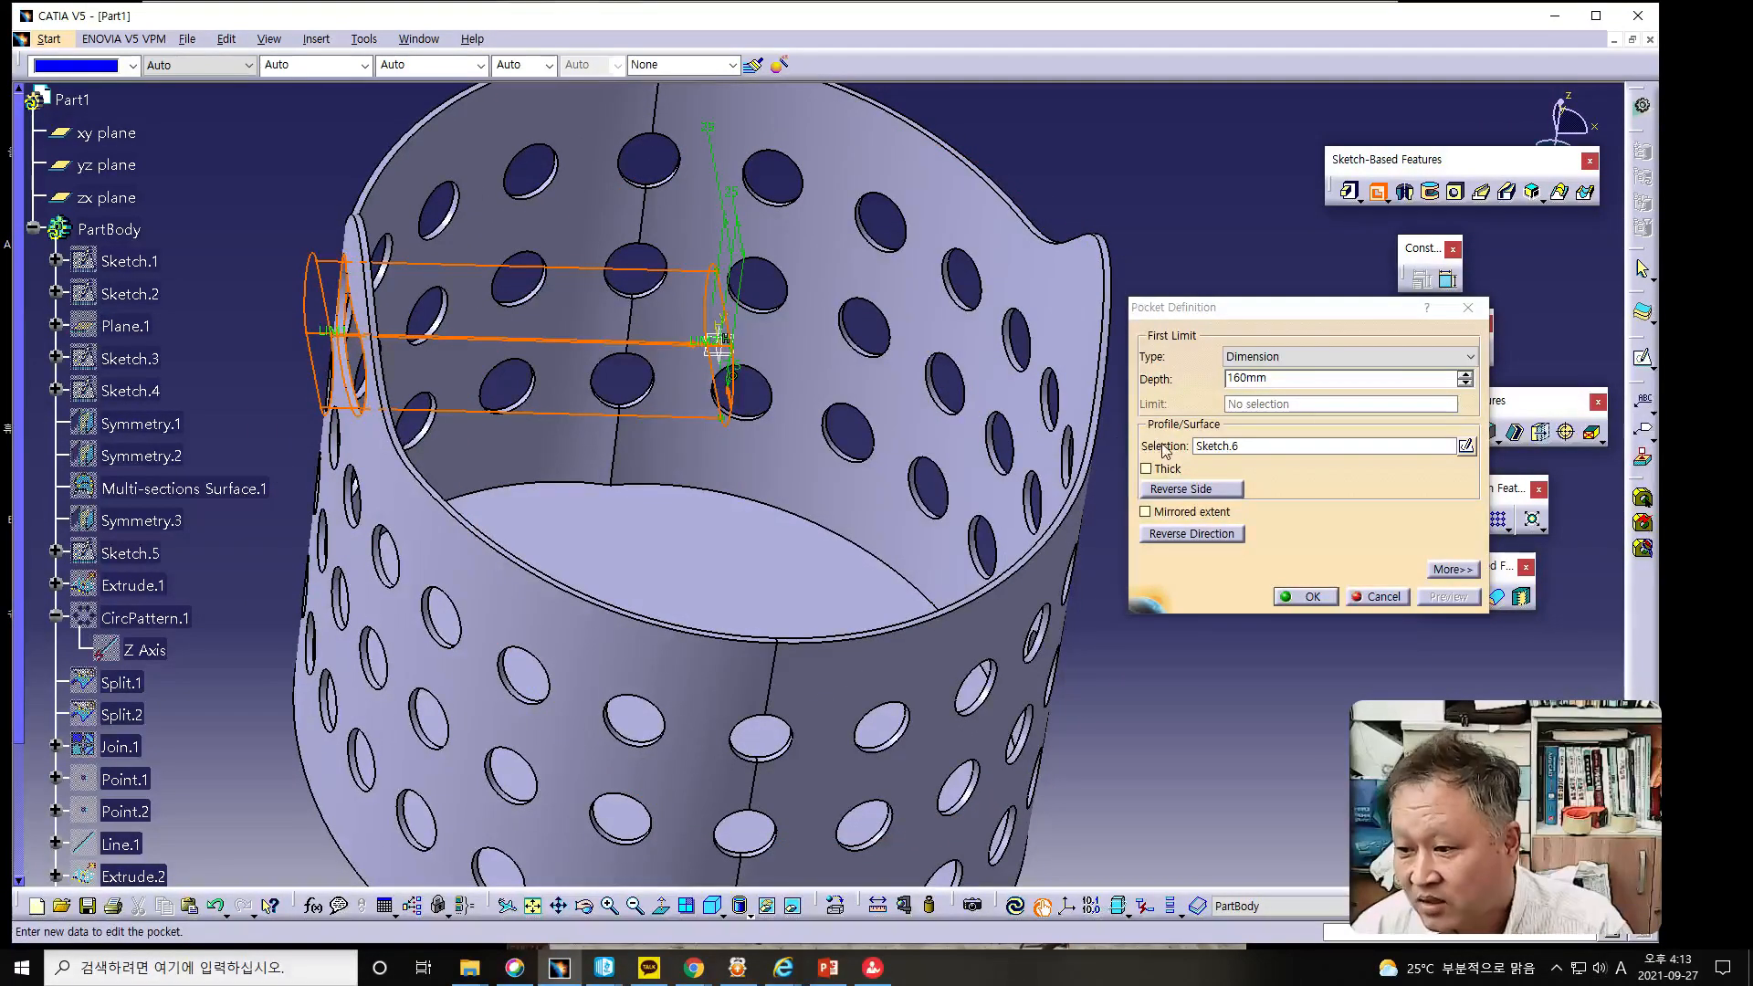
click(1147, 513)
middle_drag(981, 535, 685, 516)
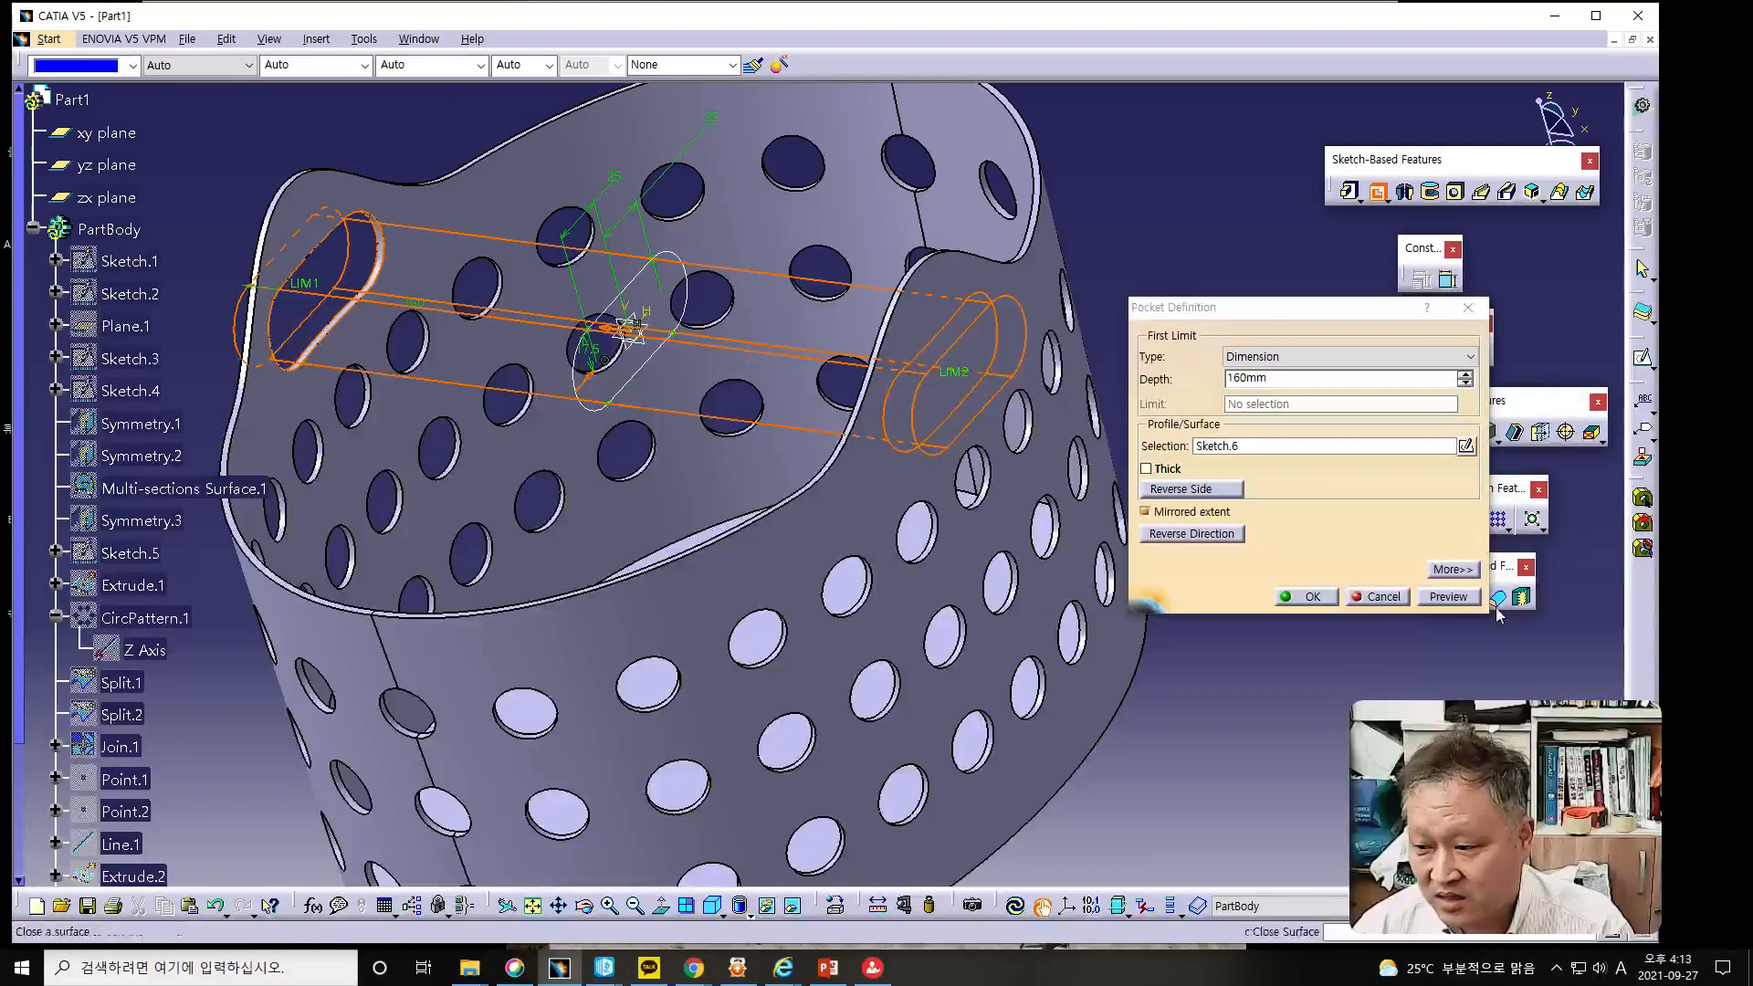
click(1447, 598)
middle_drag(867, 613, 1014, 626)
scroll(1014, 625, down, 1)
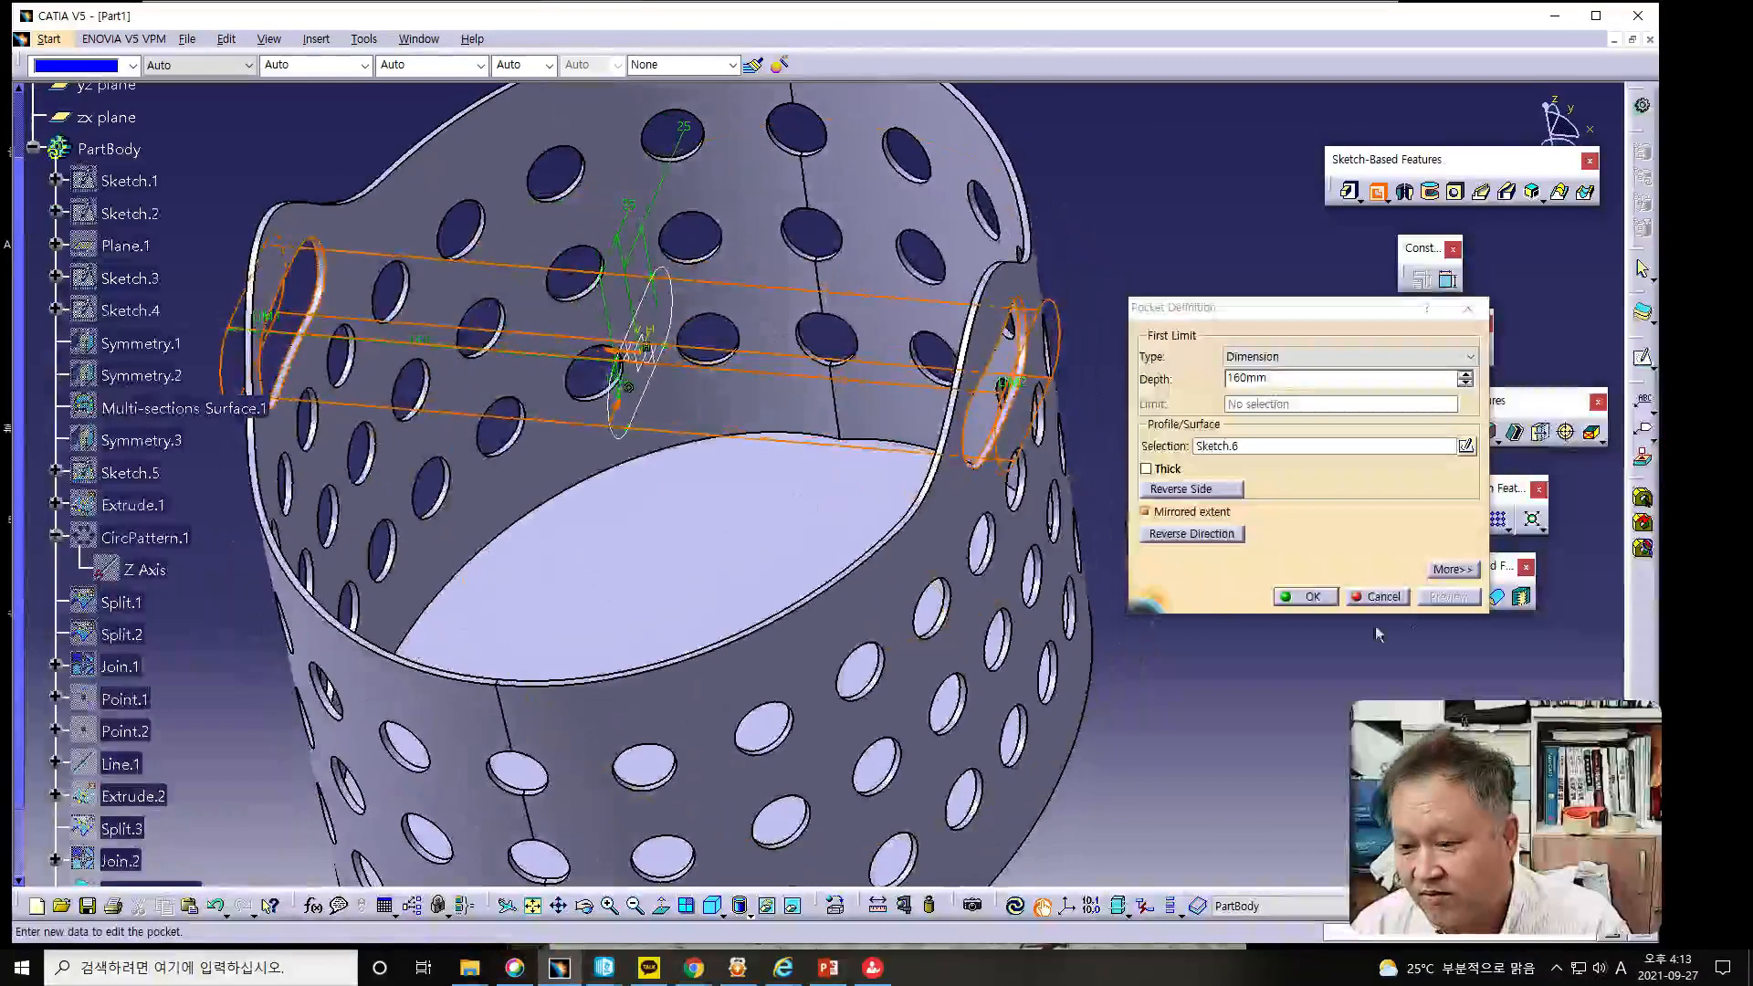
click(1312, 597)
ctrl+middle_drag(813, 478, 1244, 594)
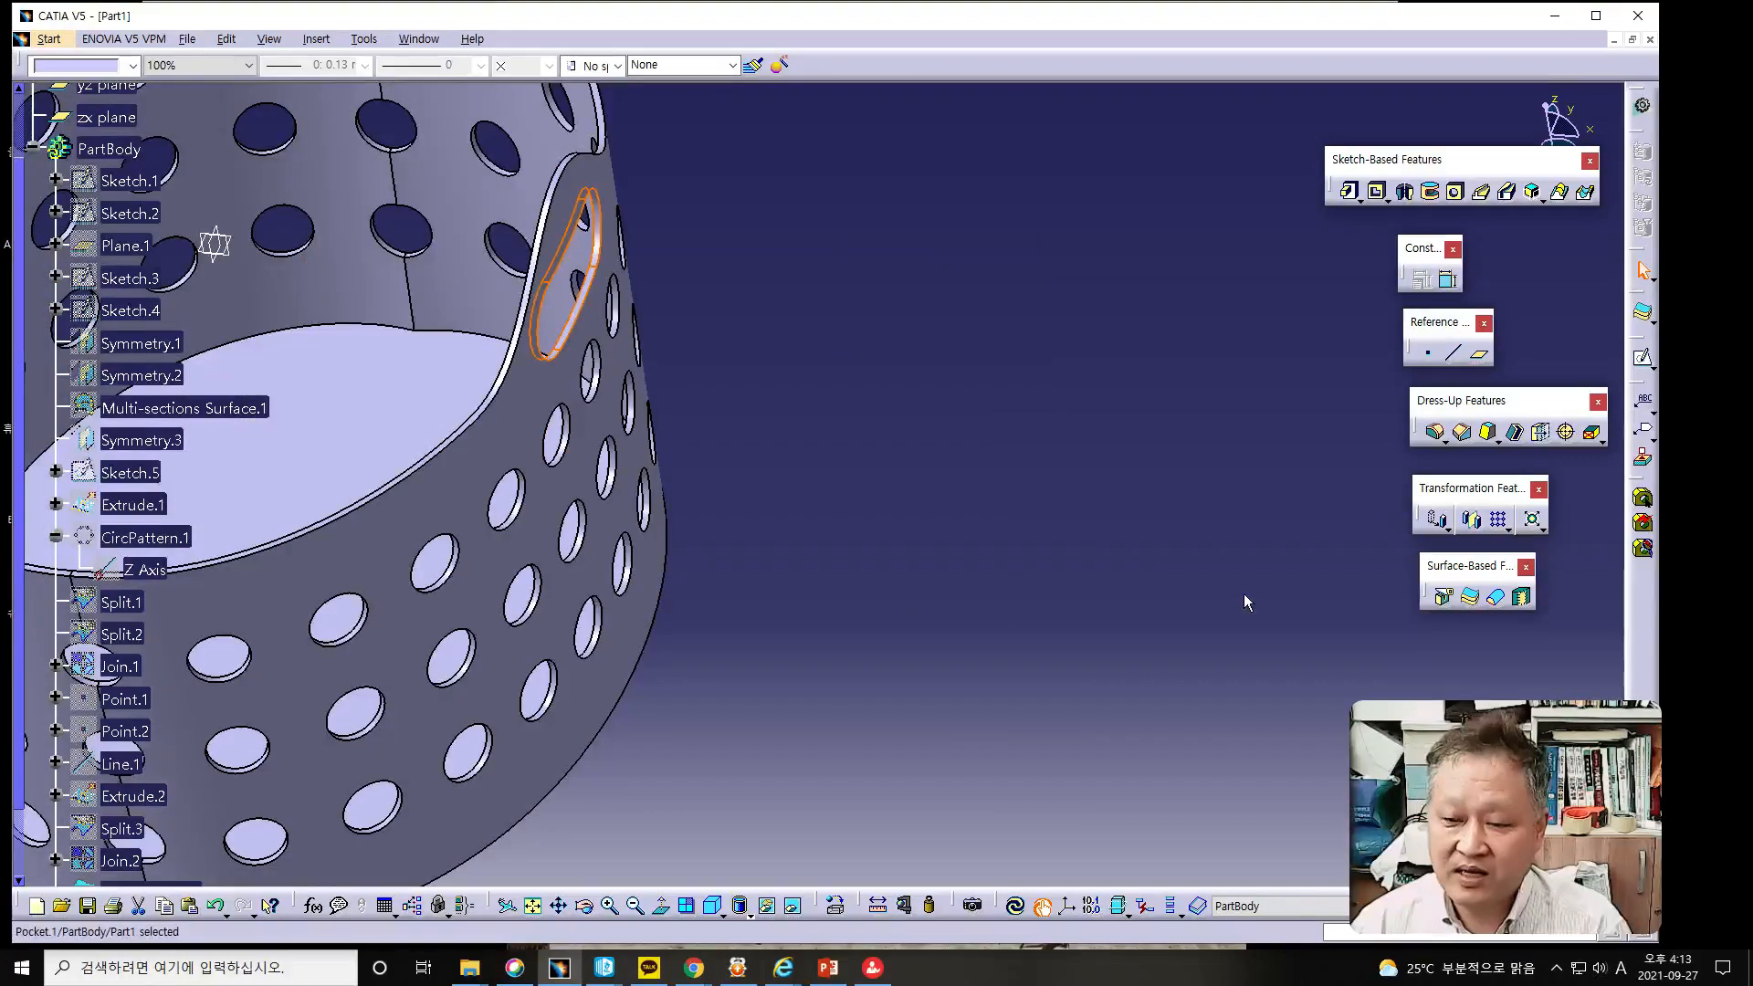
click(536, 907)
click(1176, 718)
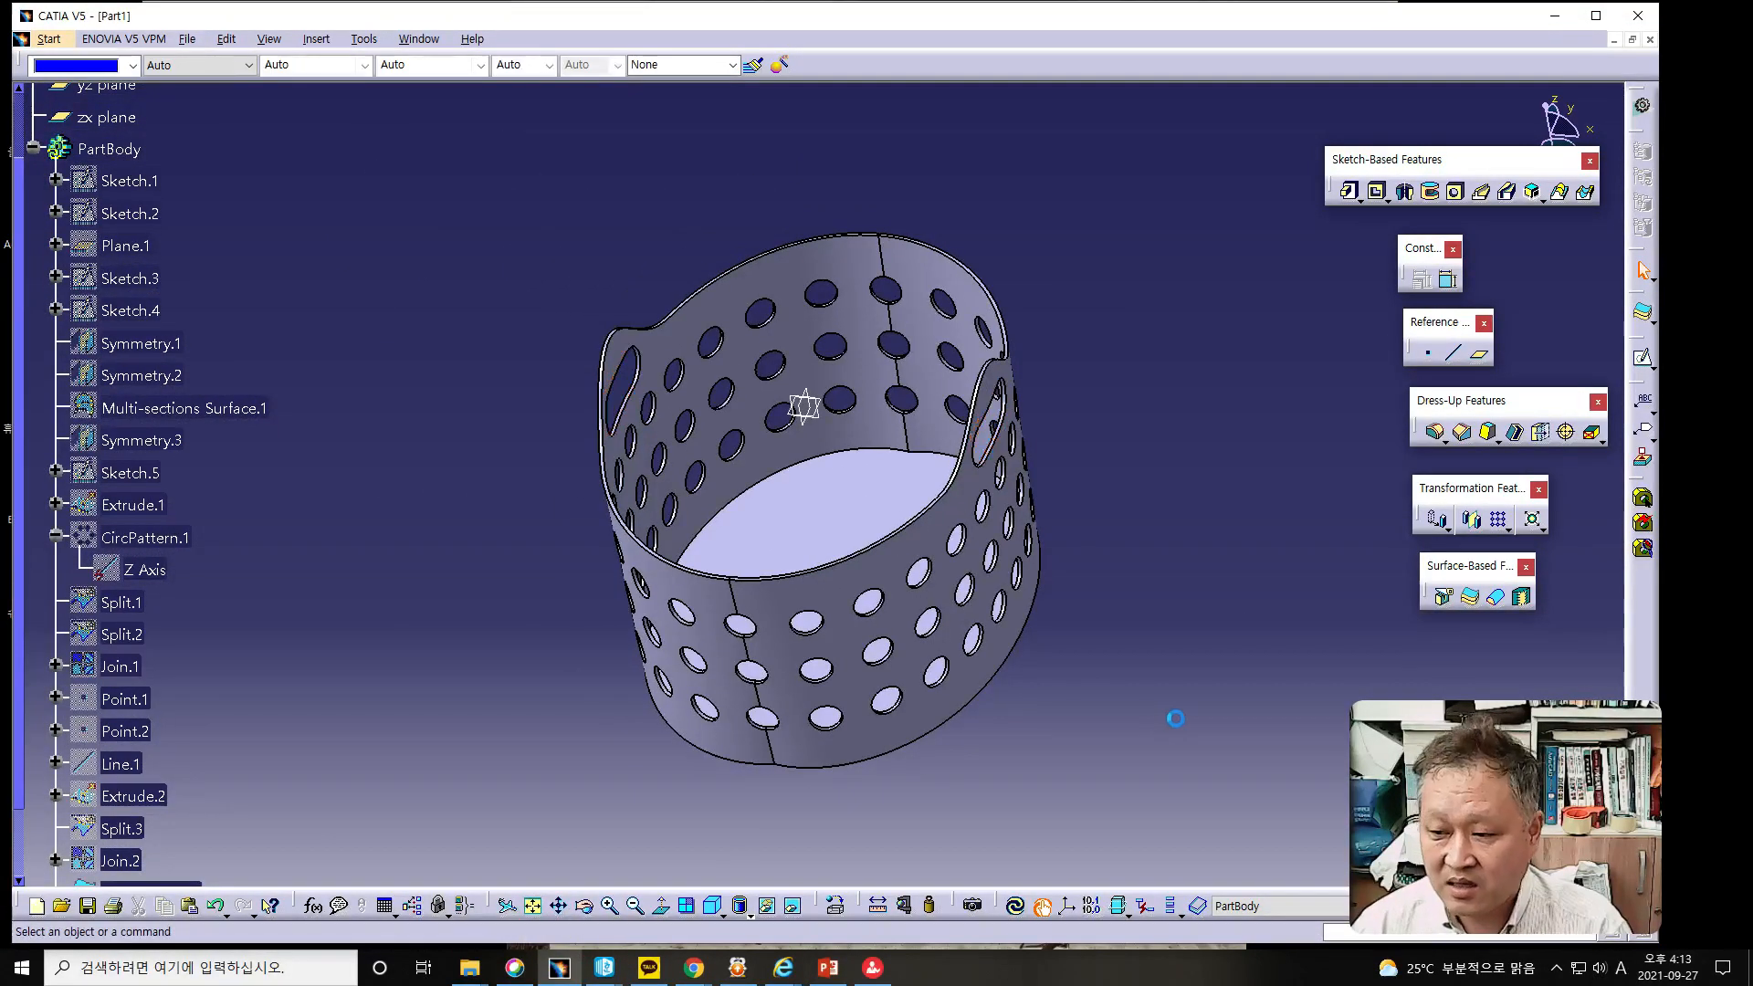
middle_drag(1211, 725, 913, 727)
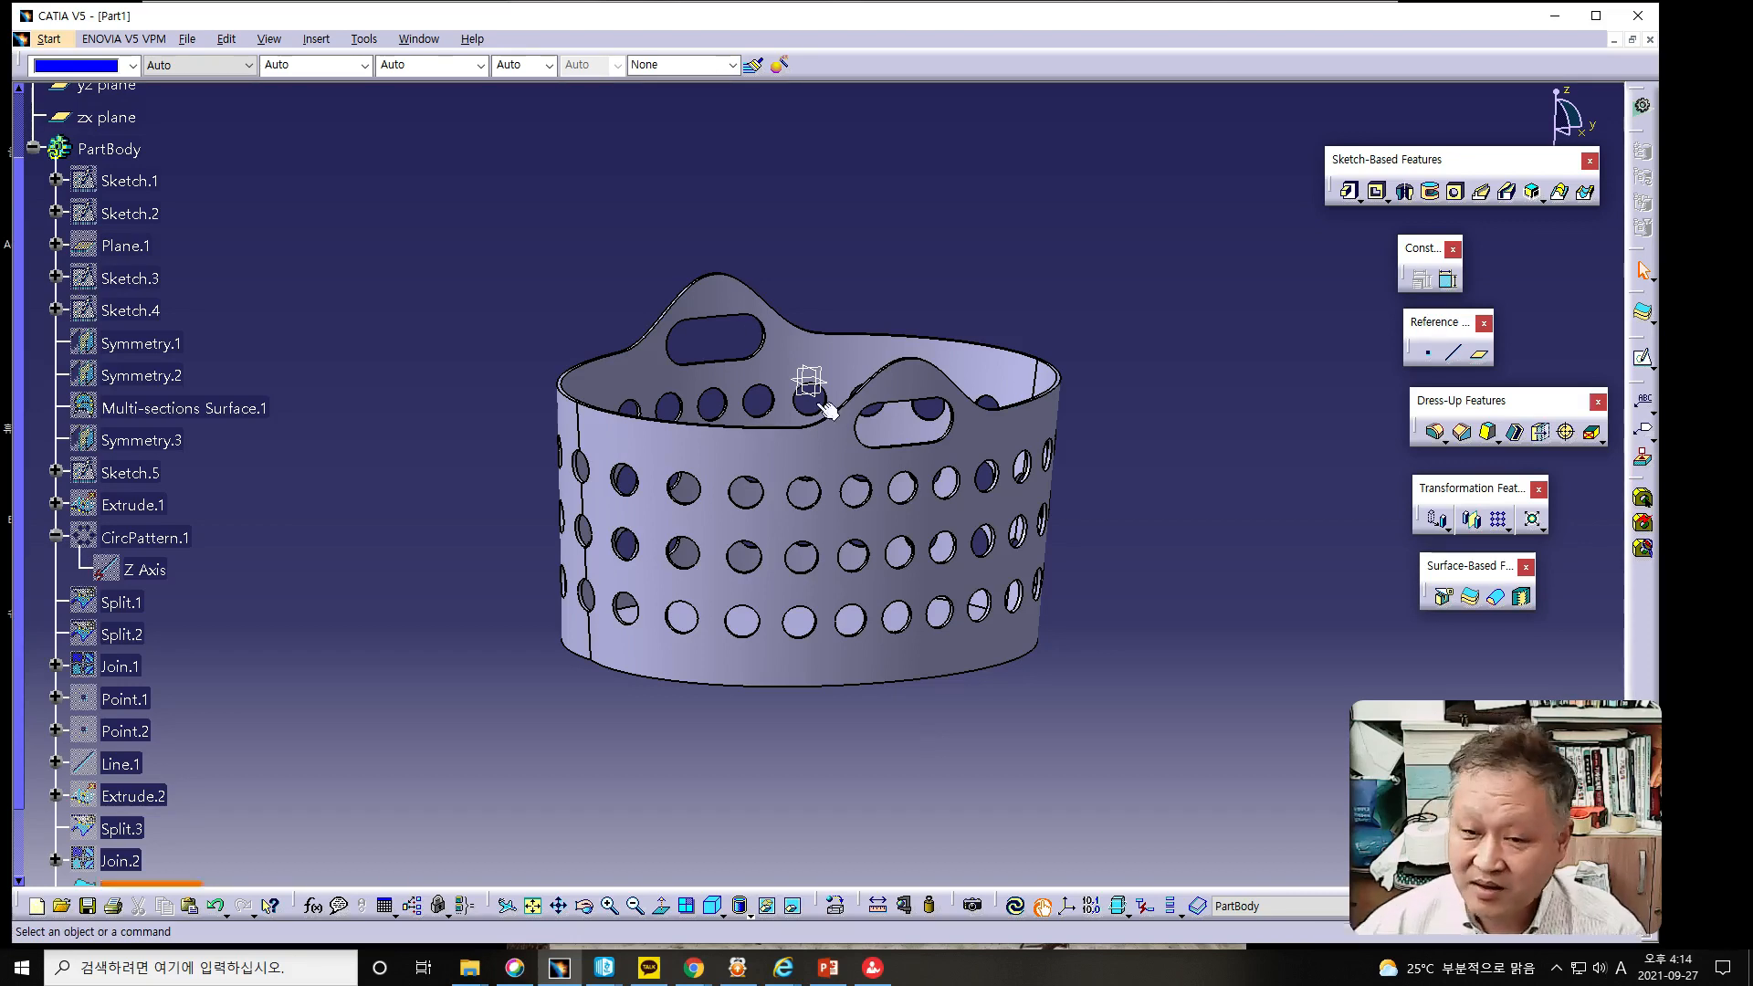
Check the file types offered for saving the part under a new name, including stl, and leave without saving.
click(187, 40)
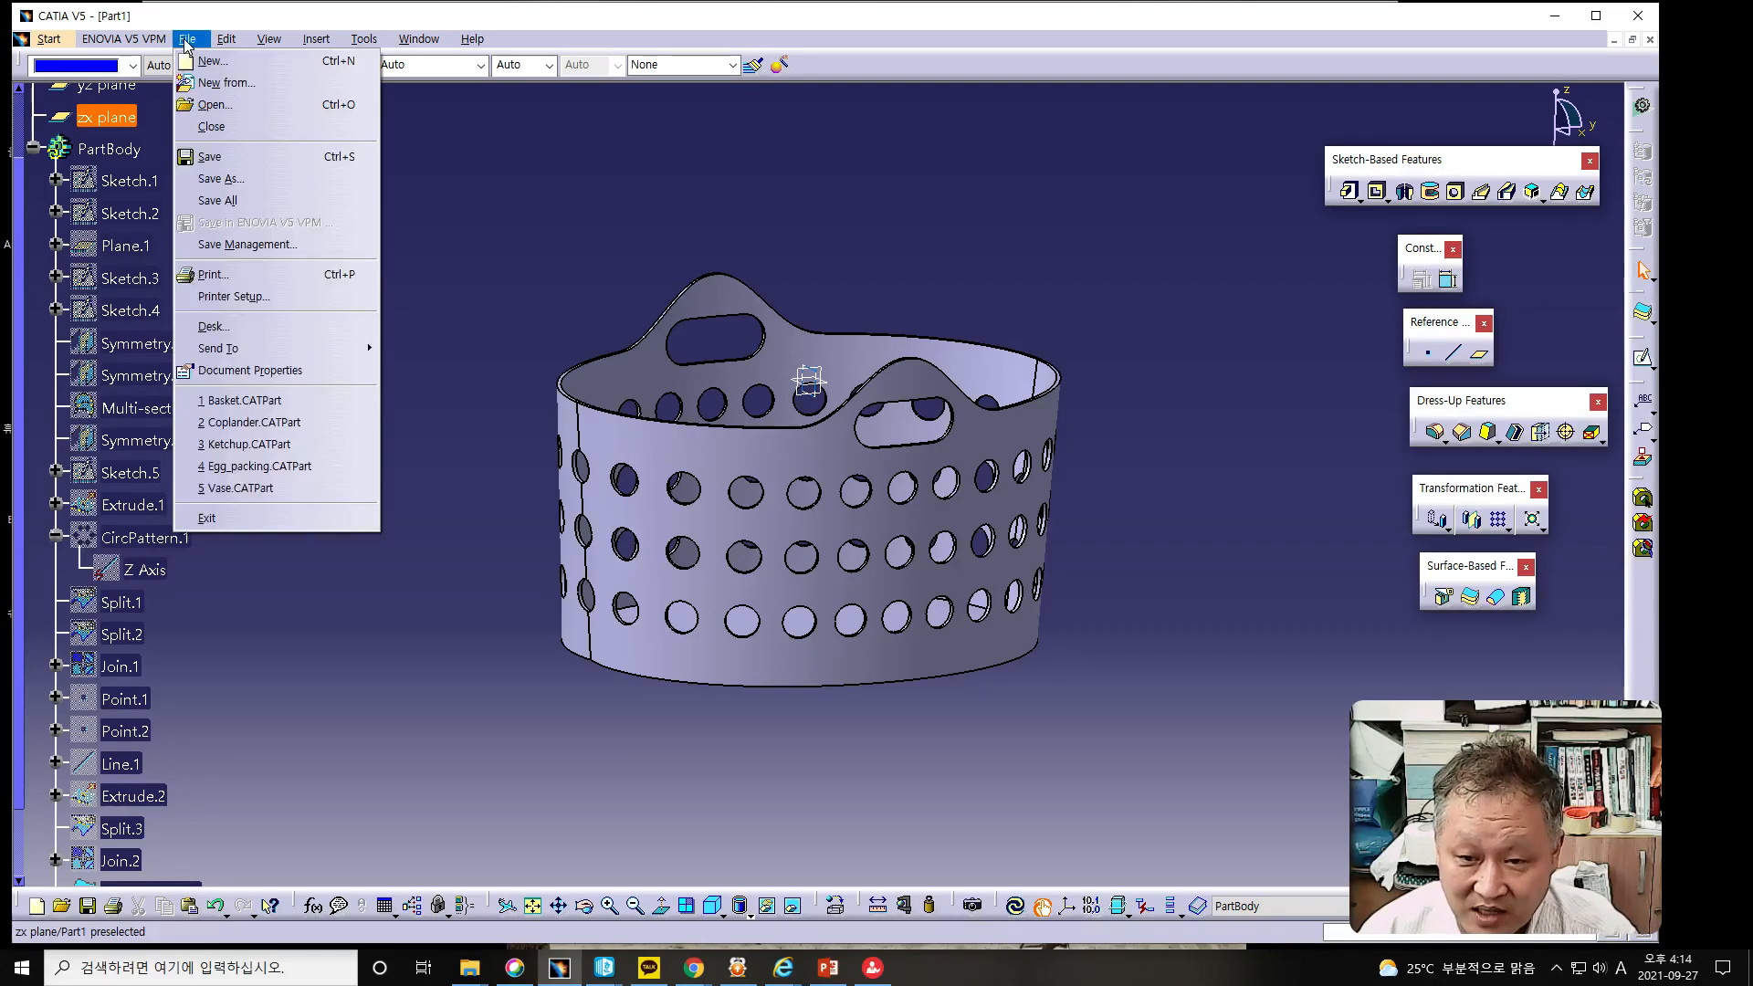
mouse_move(55, 37)
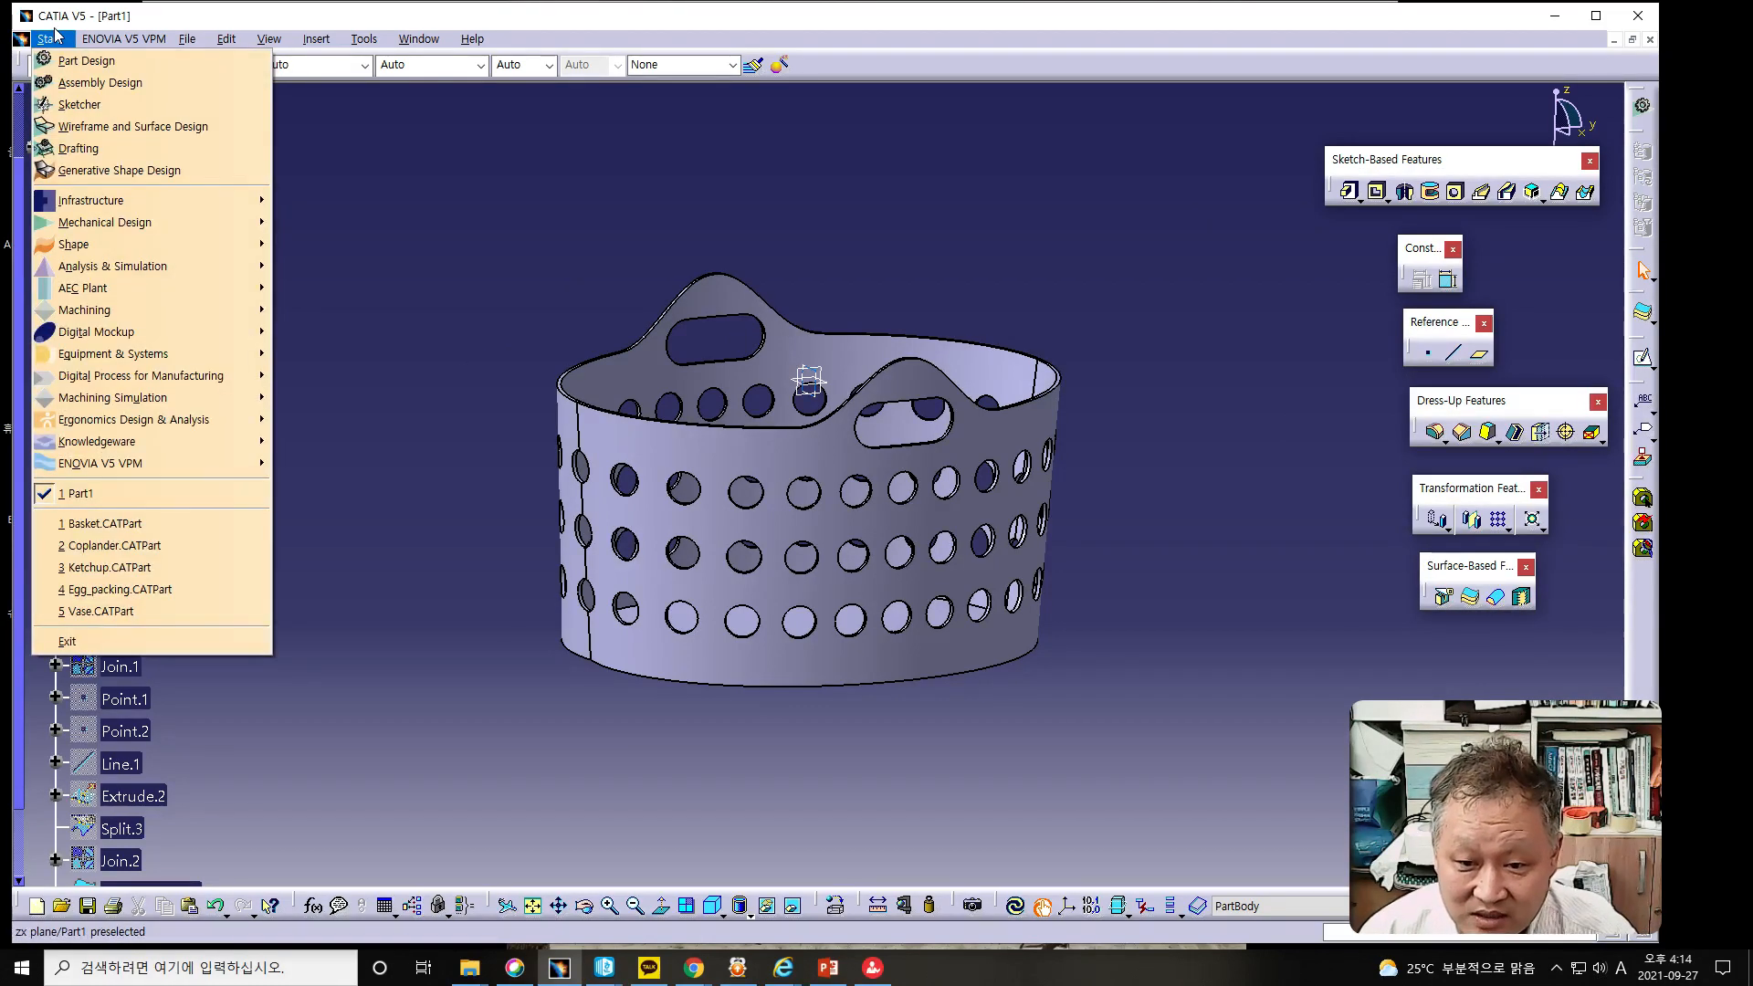
mouse_move(186, 38)
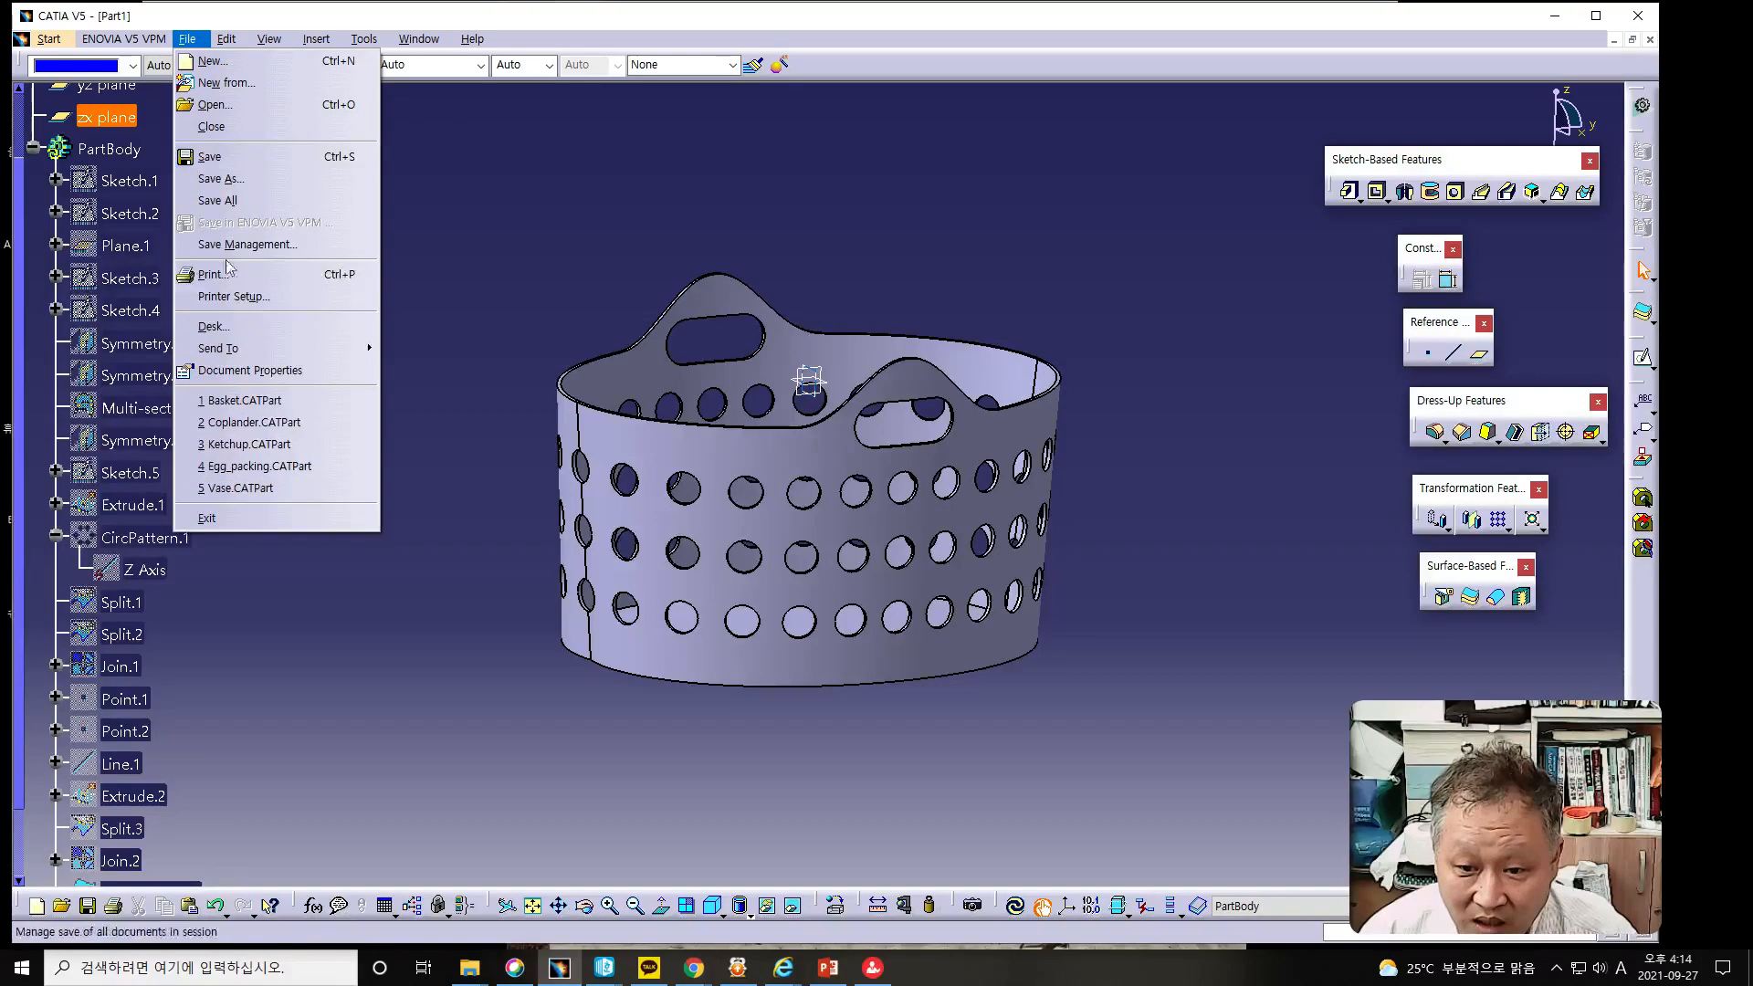
click(223, 182)
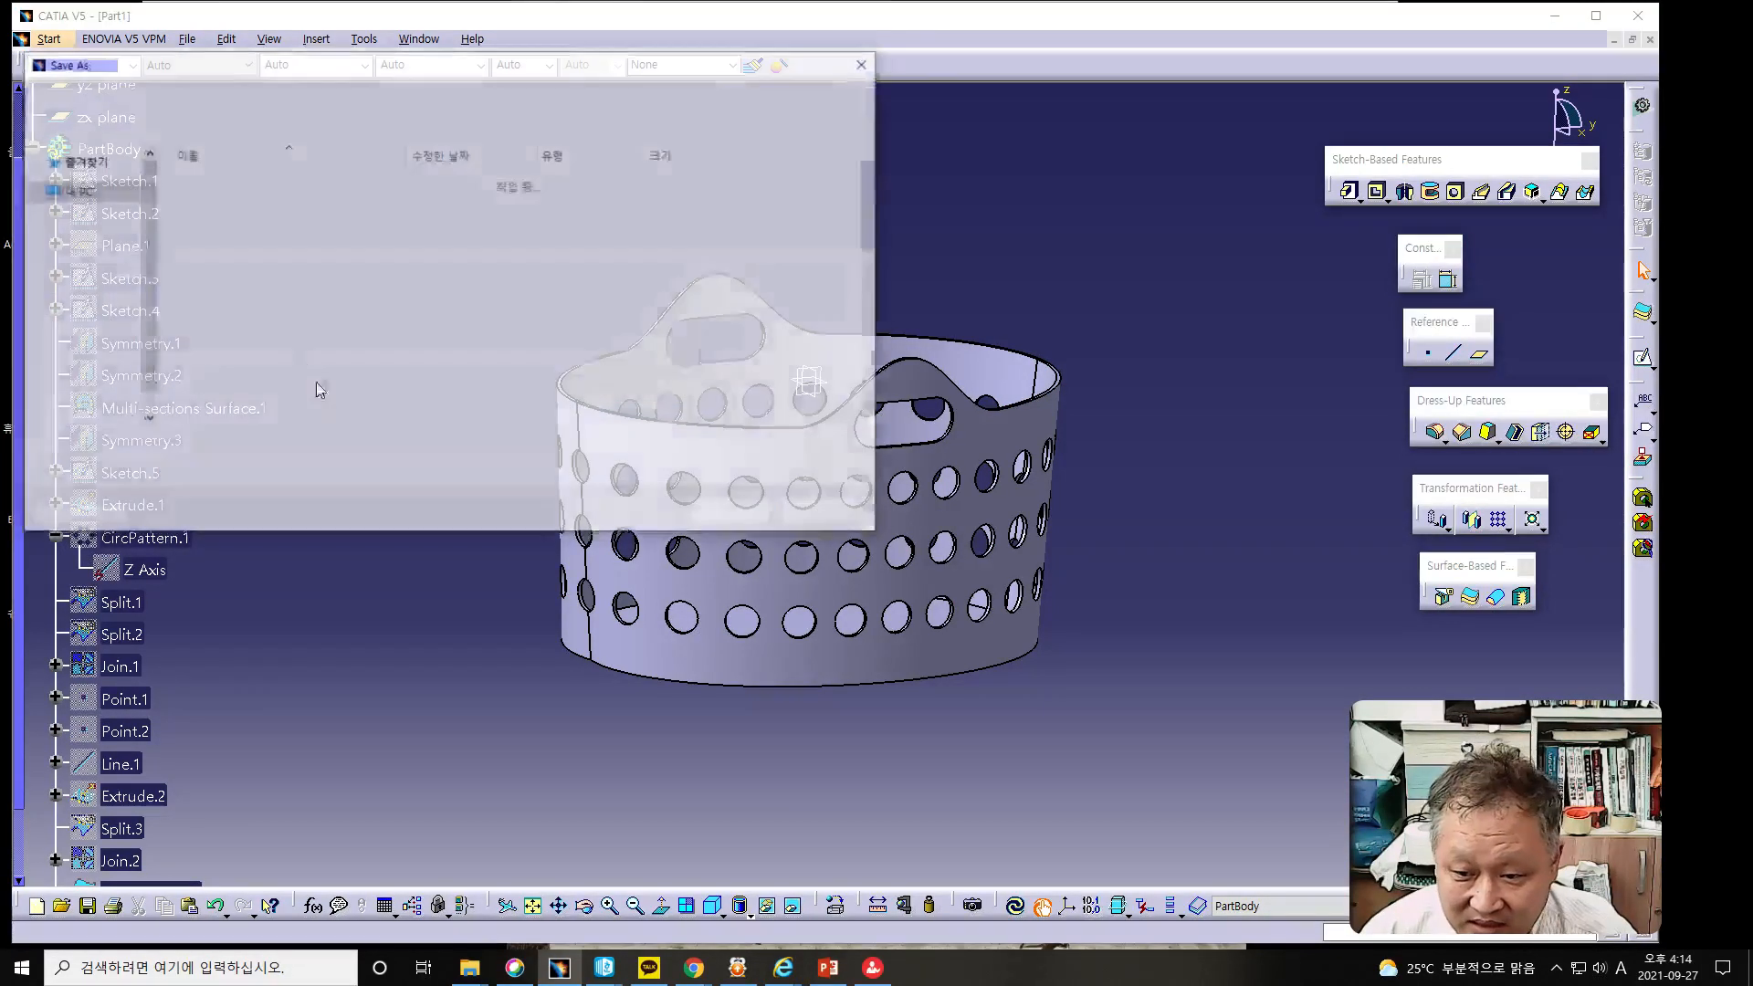
click(282, 468)
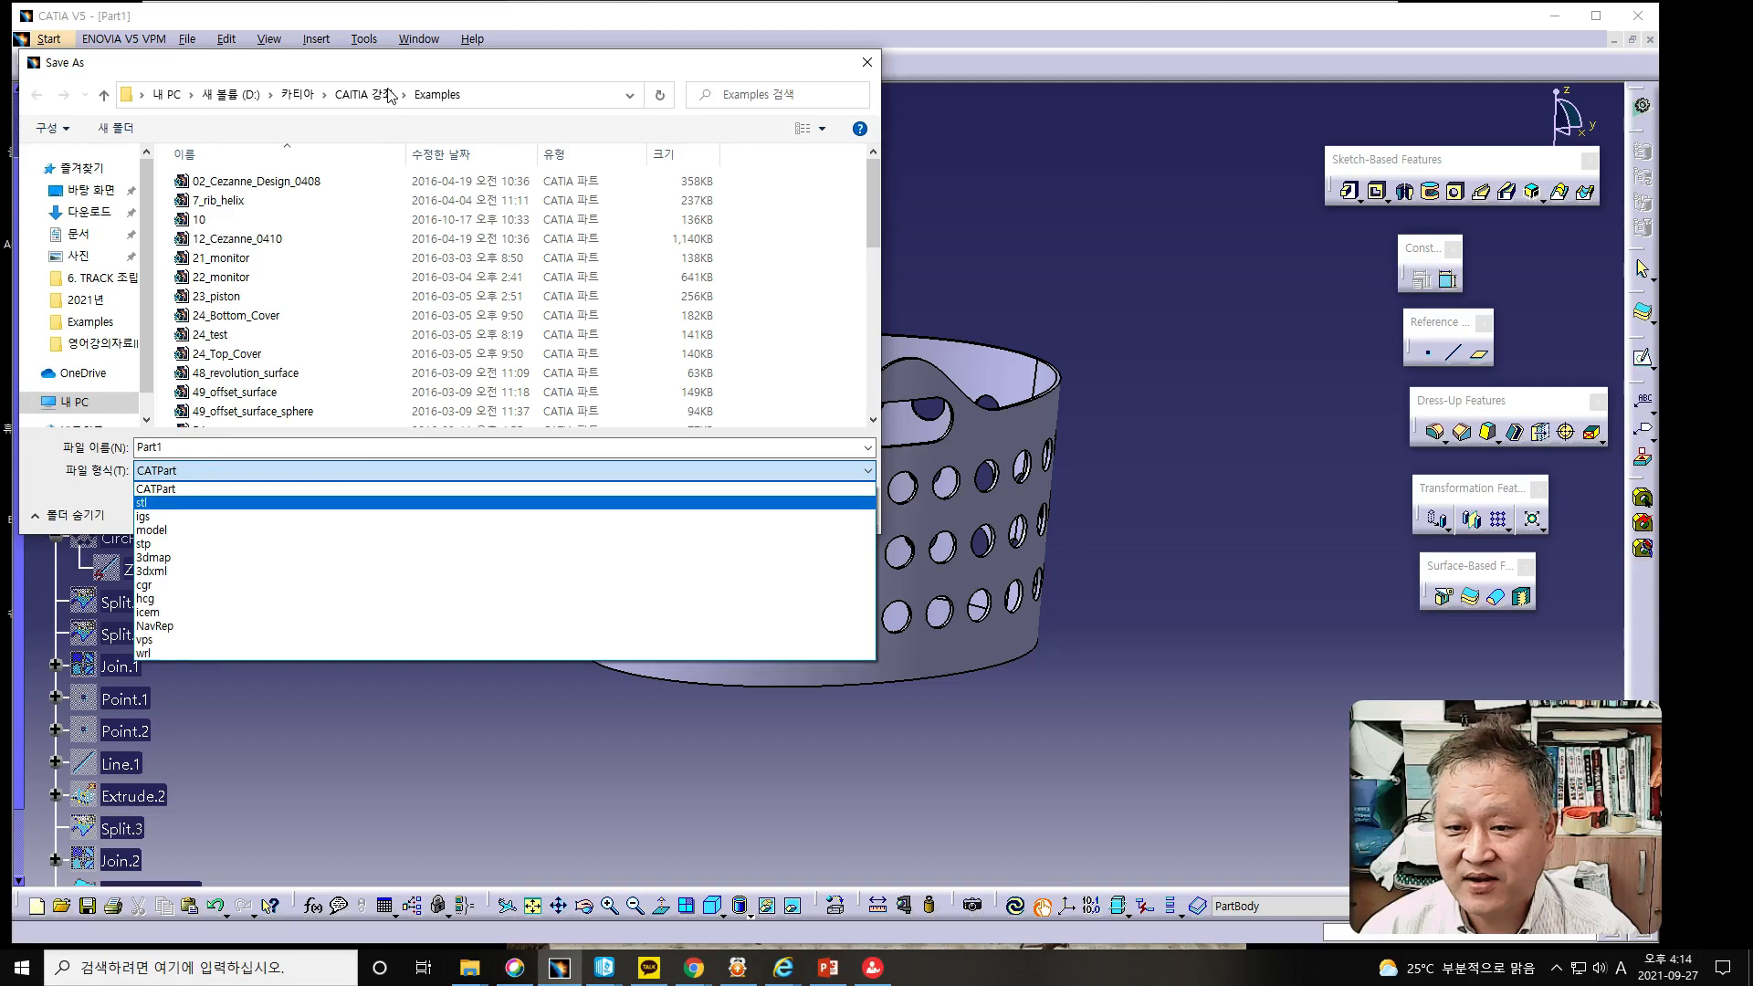
key(Return)
click(838, 519)
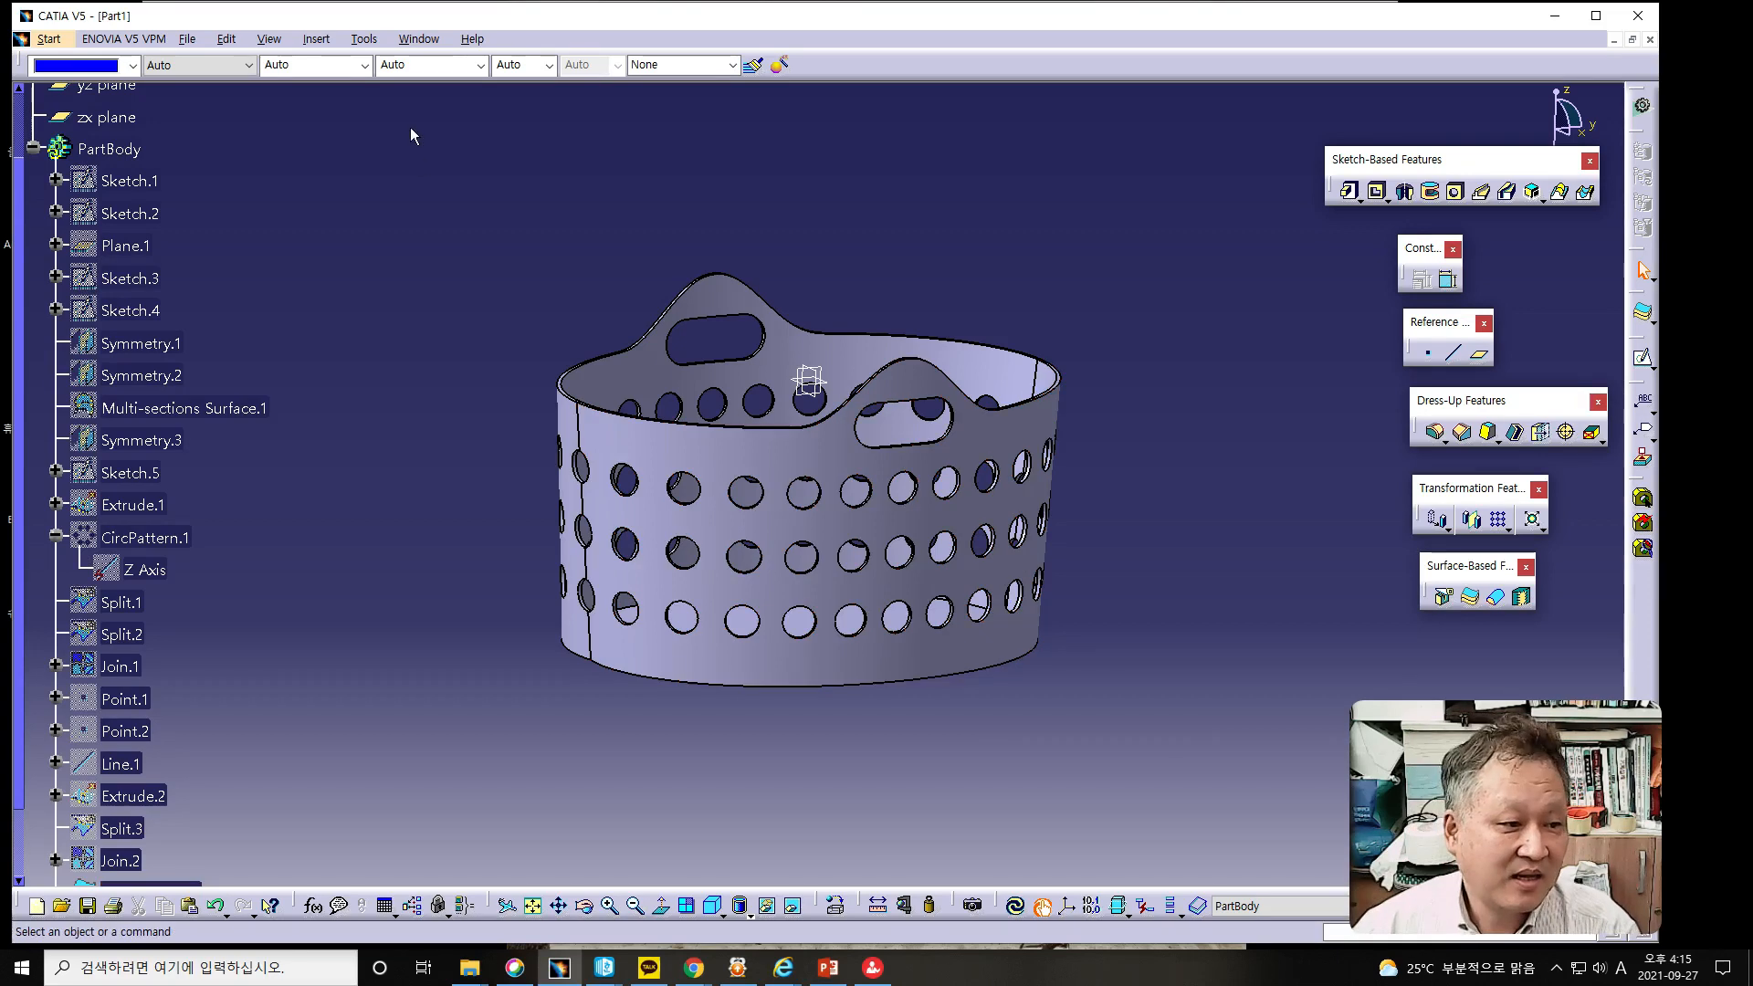
Switch to the basket practice presentation in PowerPoint and return to the title slide to examine the finished basket's picture.
key(alt+Tab)
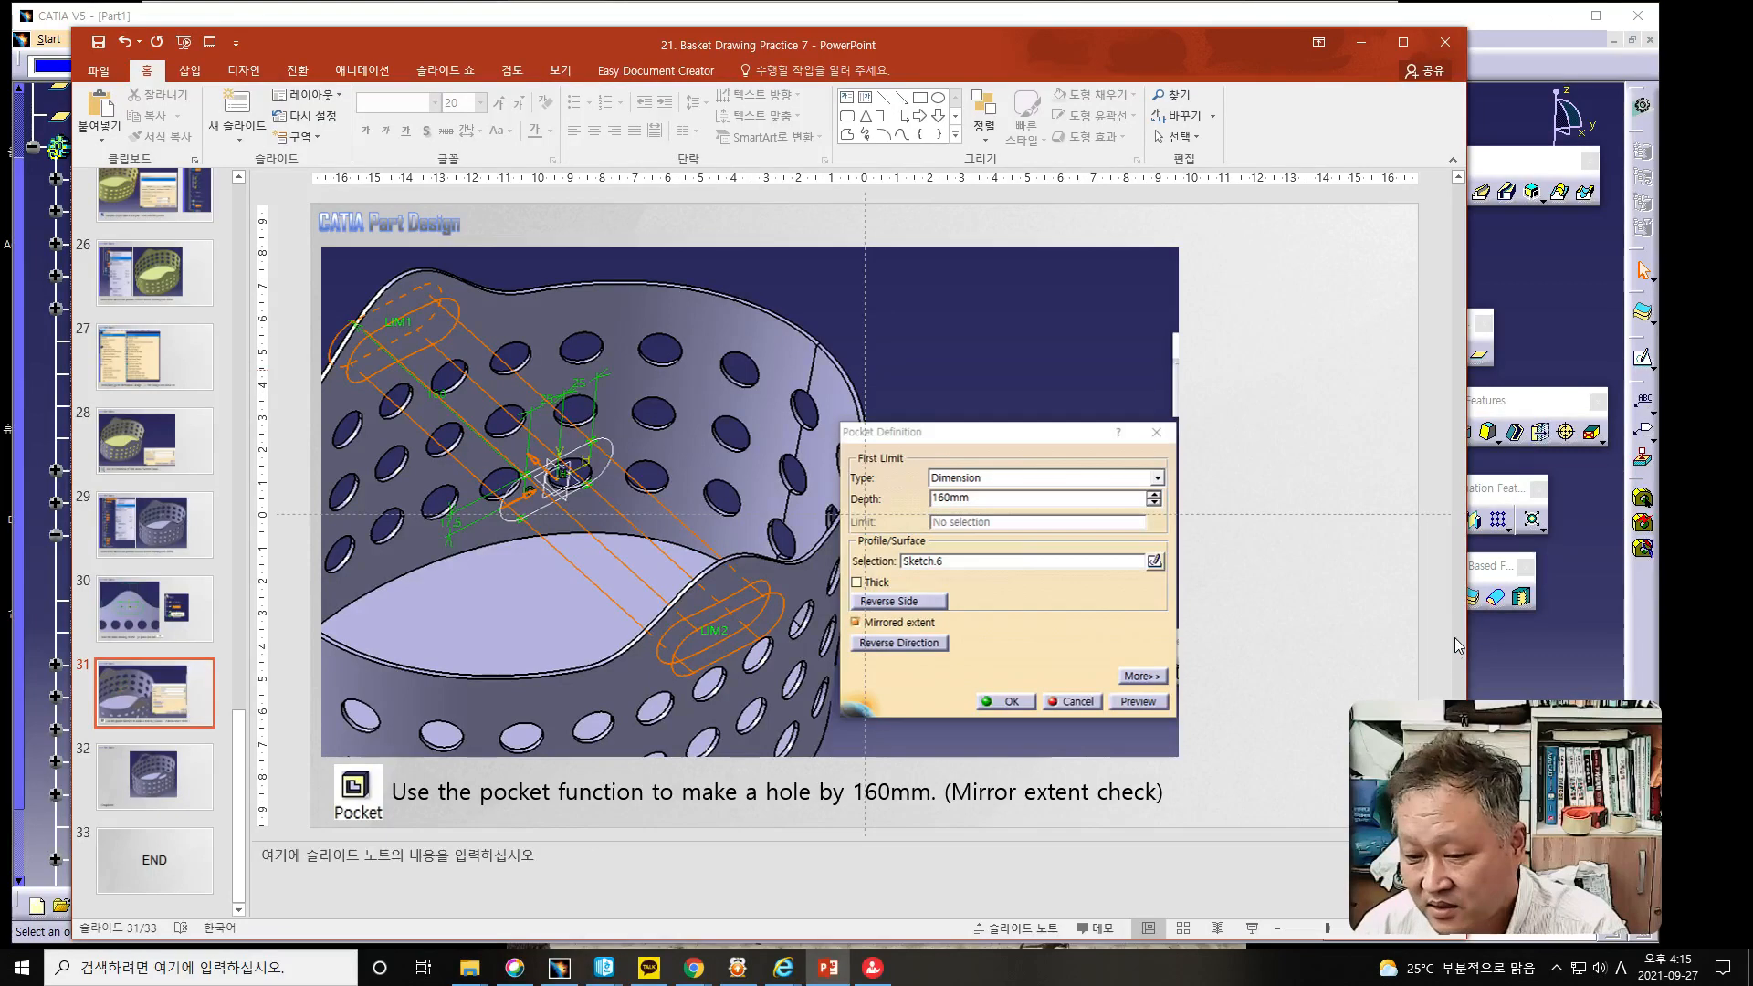
scroll(1458, 656, up, 1)
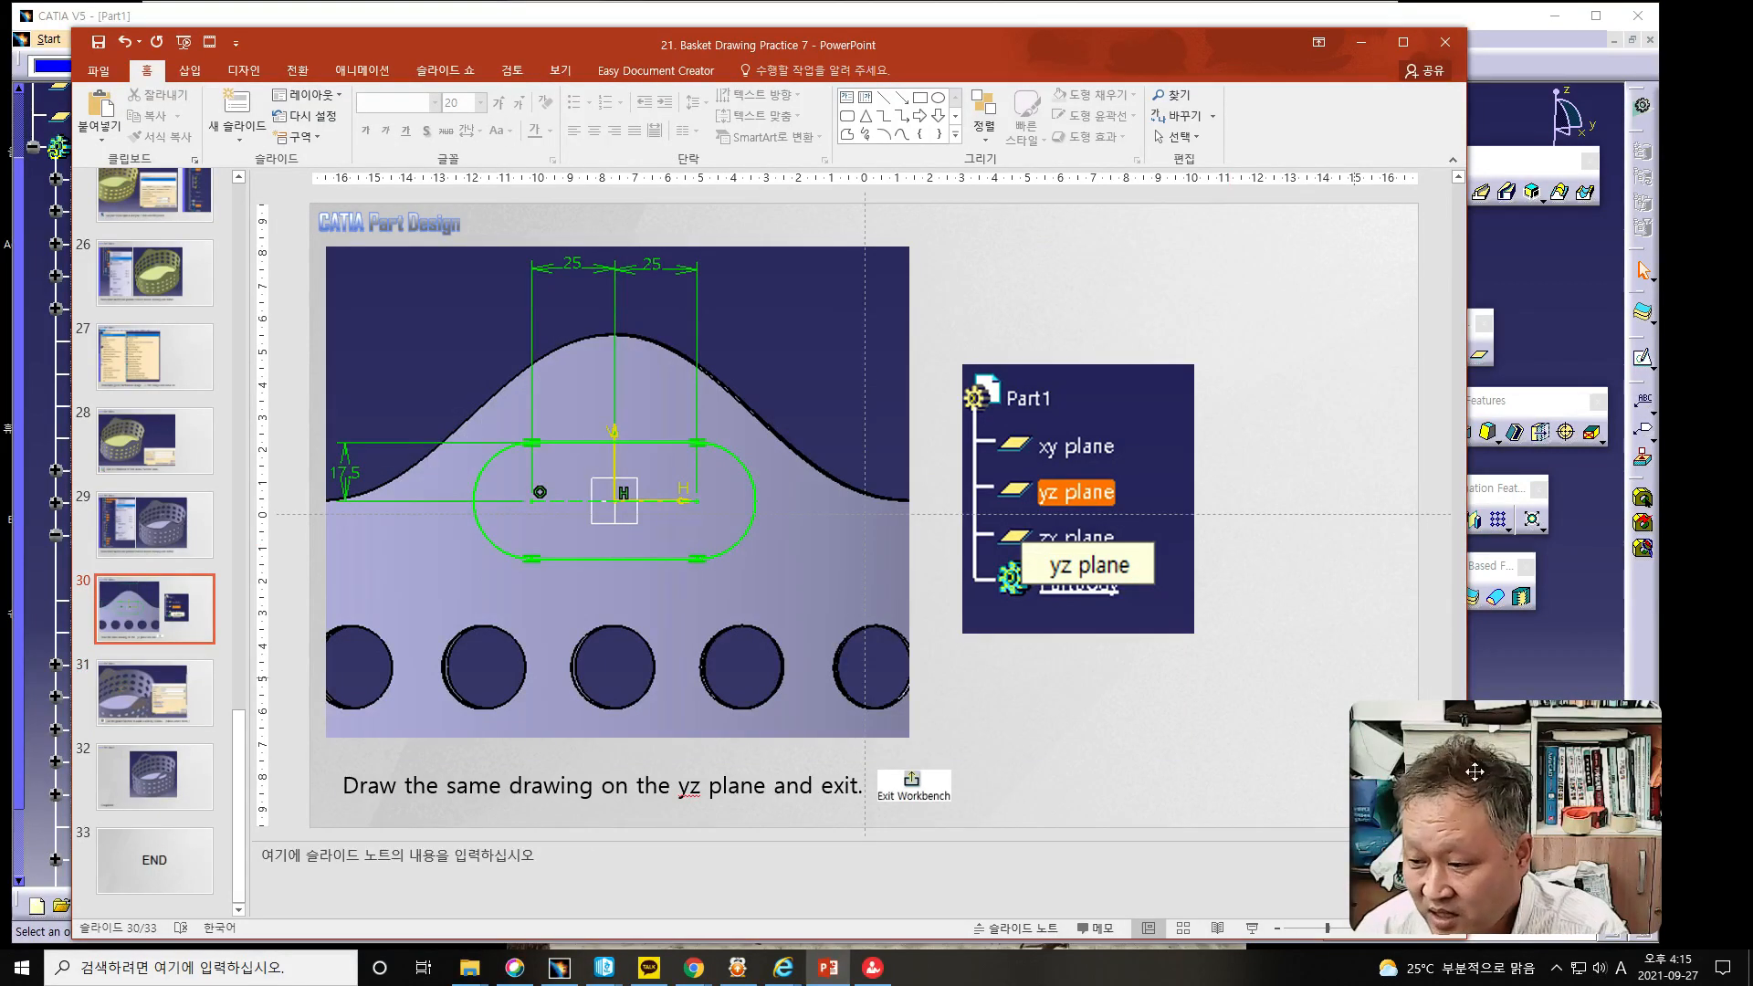
drag(1480, 740, 1574, 723)
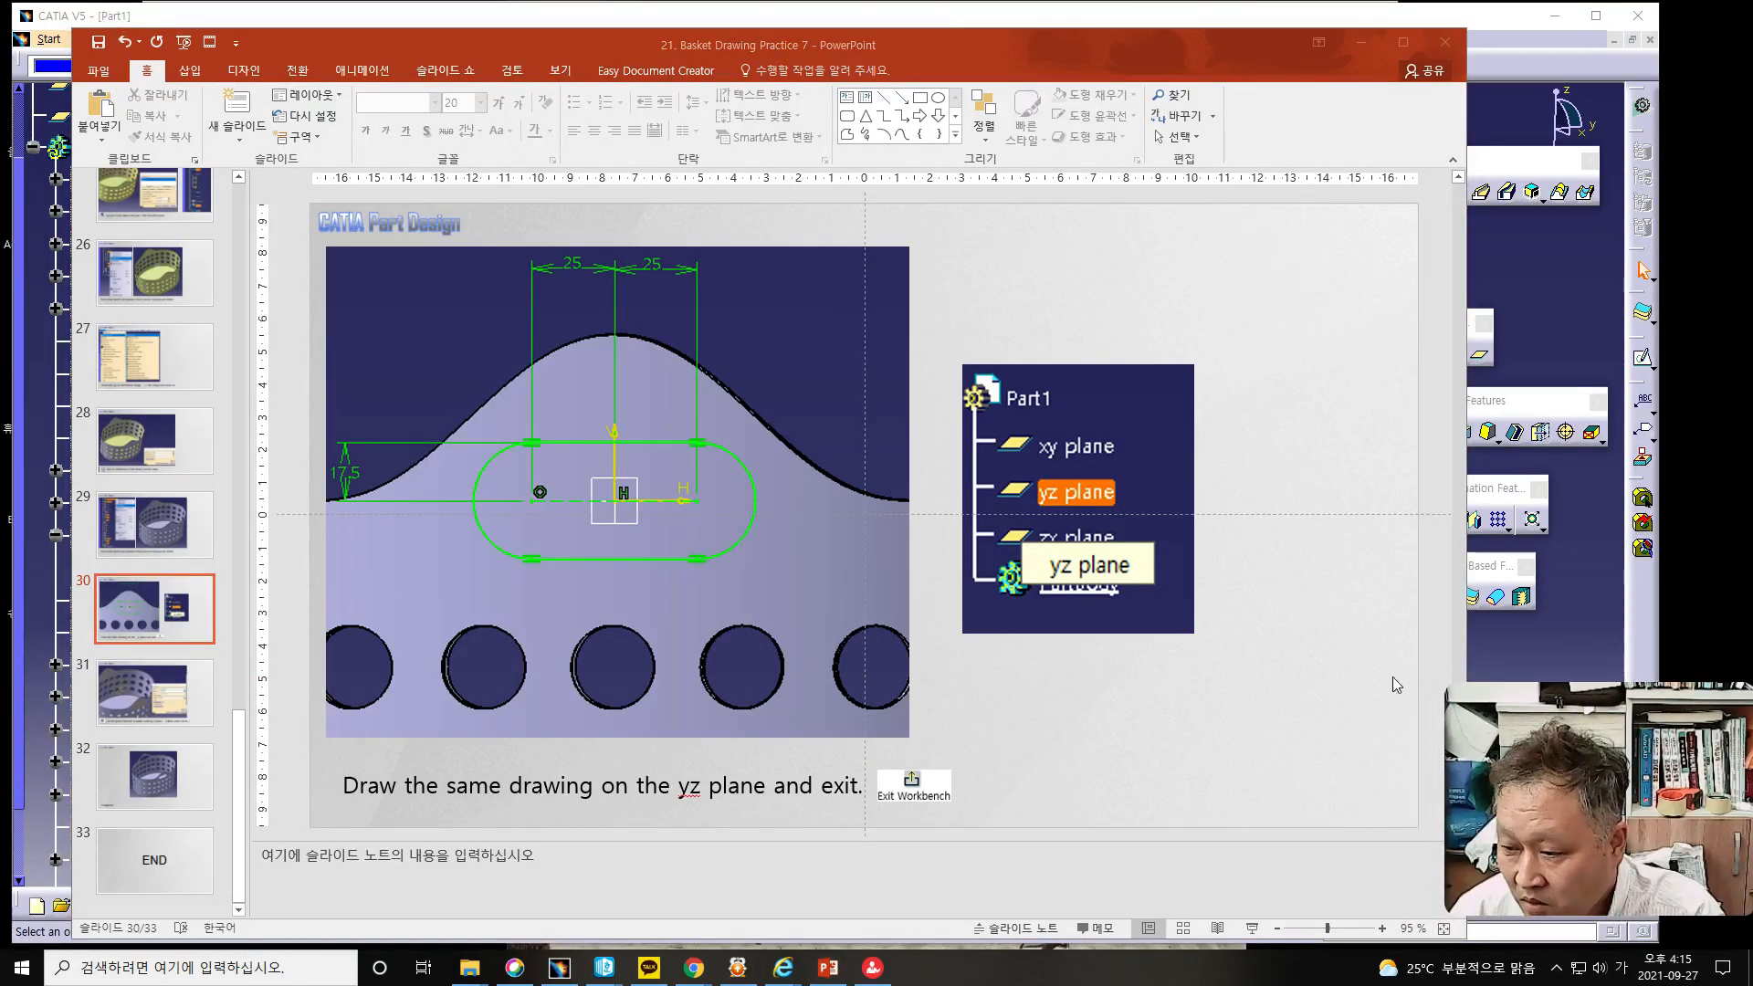
drag(949, 52, 880, 49)
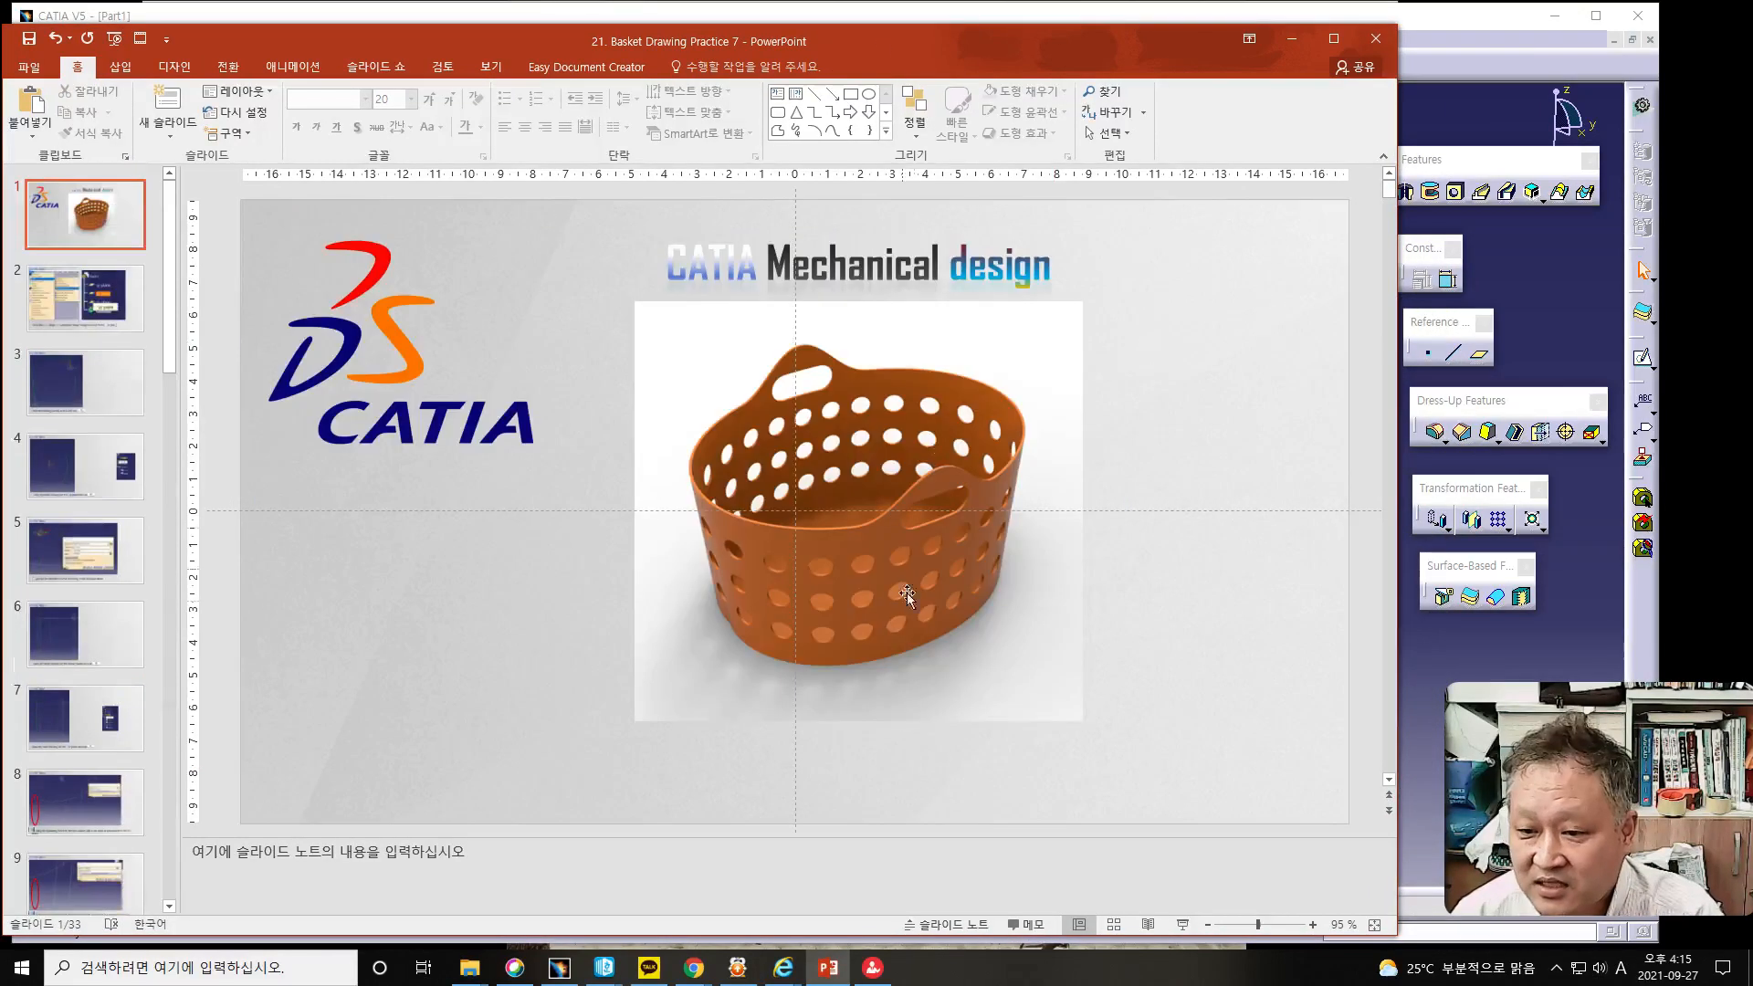
scroll(918, 610, down, 2)
scroll(918, 610, up, 2)
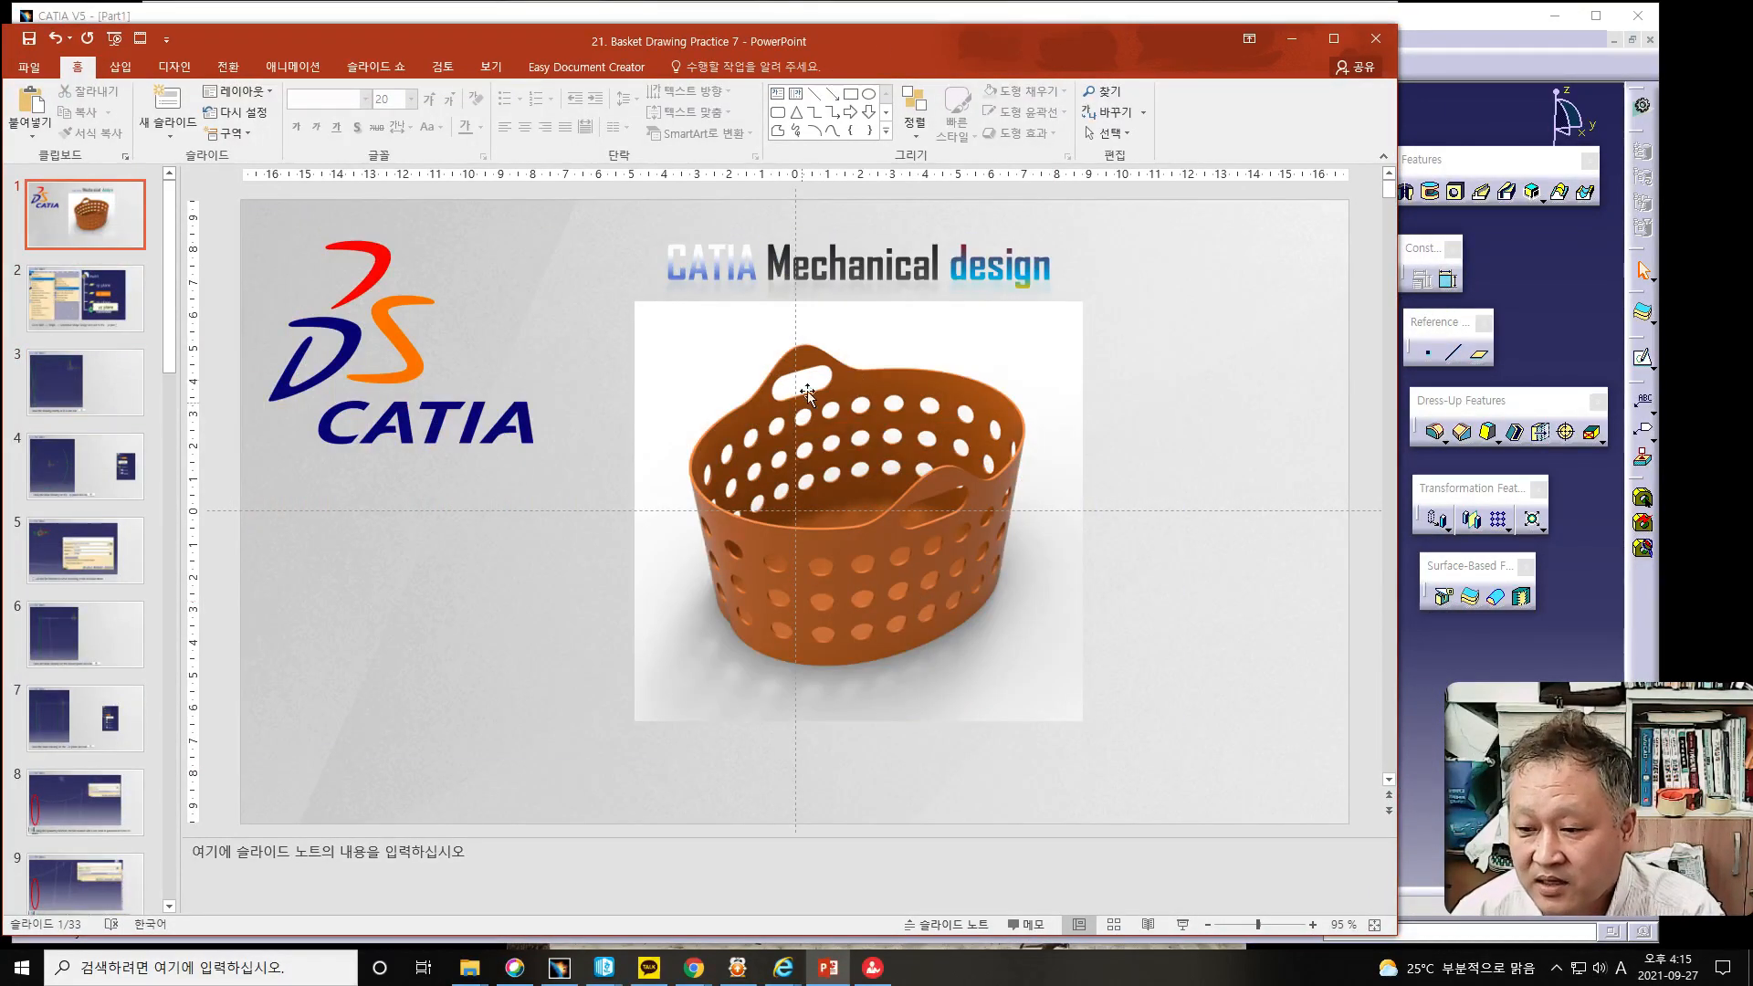
Review slides 2 to 9 on starting Generative Shape Design, drawing the profile sketches and mirroring them about the zx plane.
scroll(536, 633, down, 2)
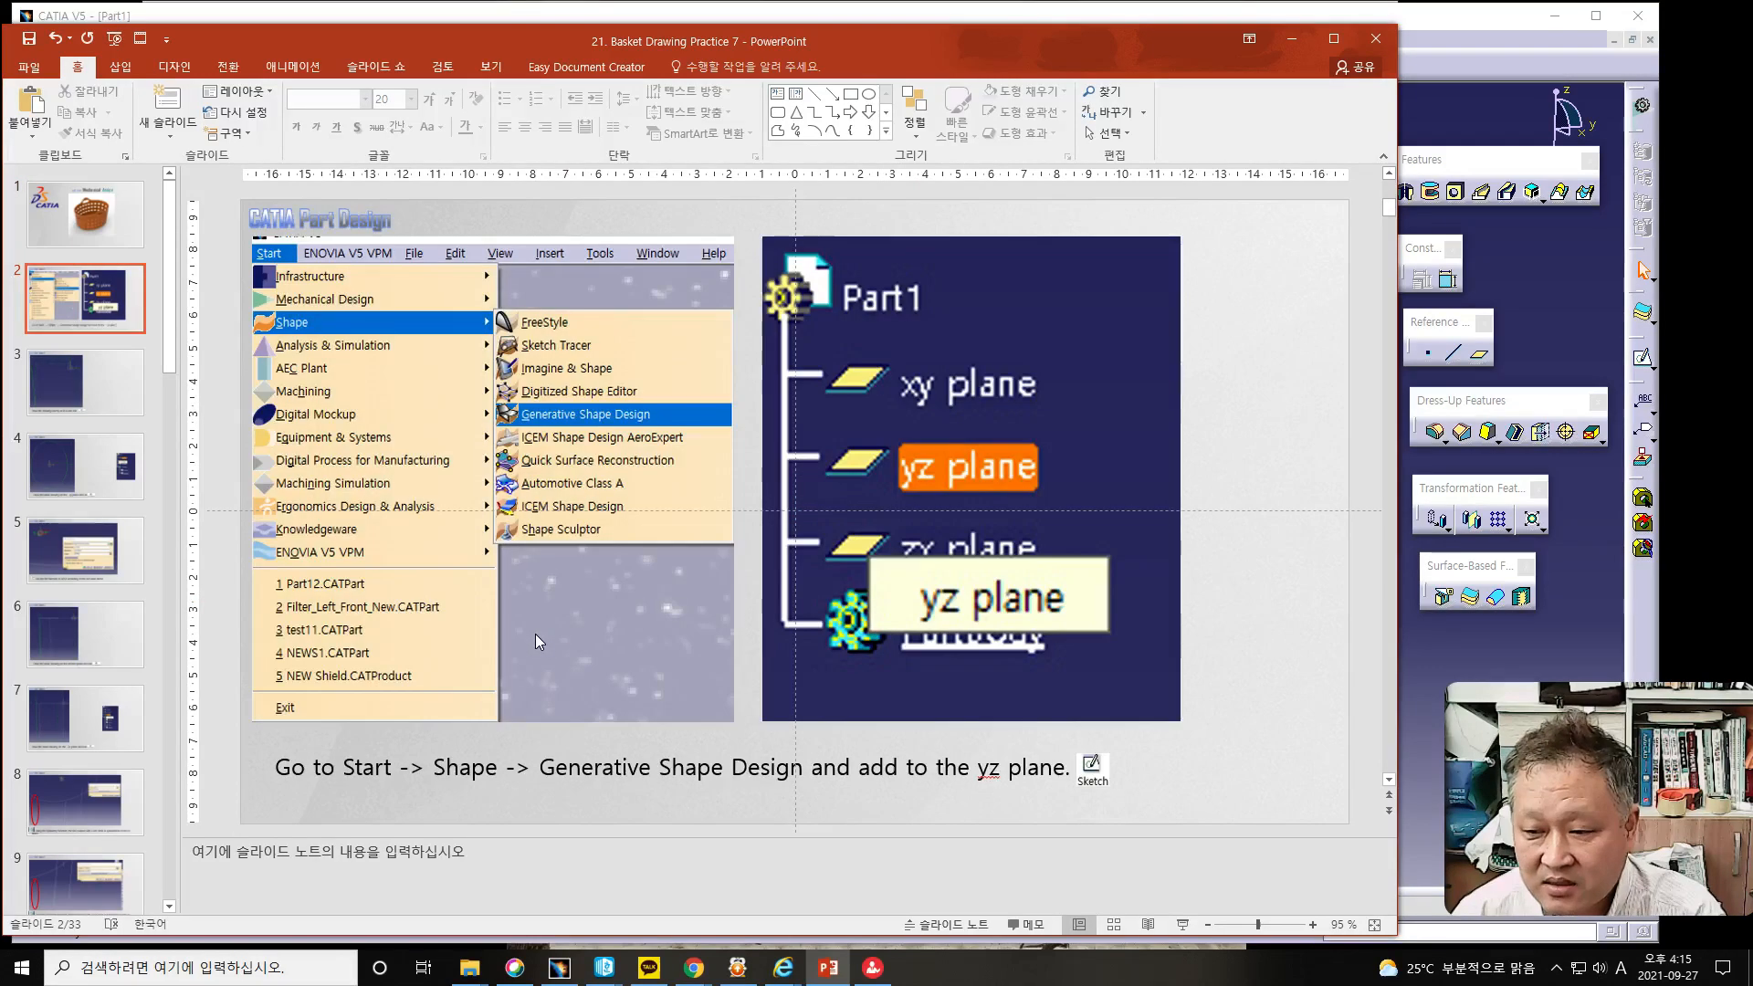
scroll(535, 637, down, 3)
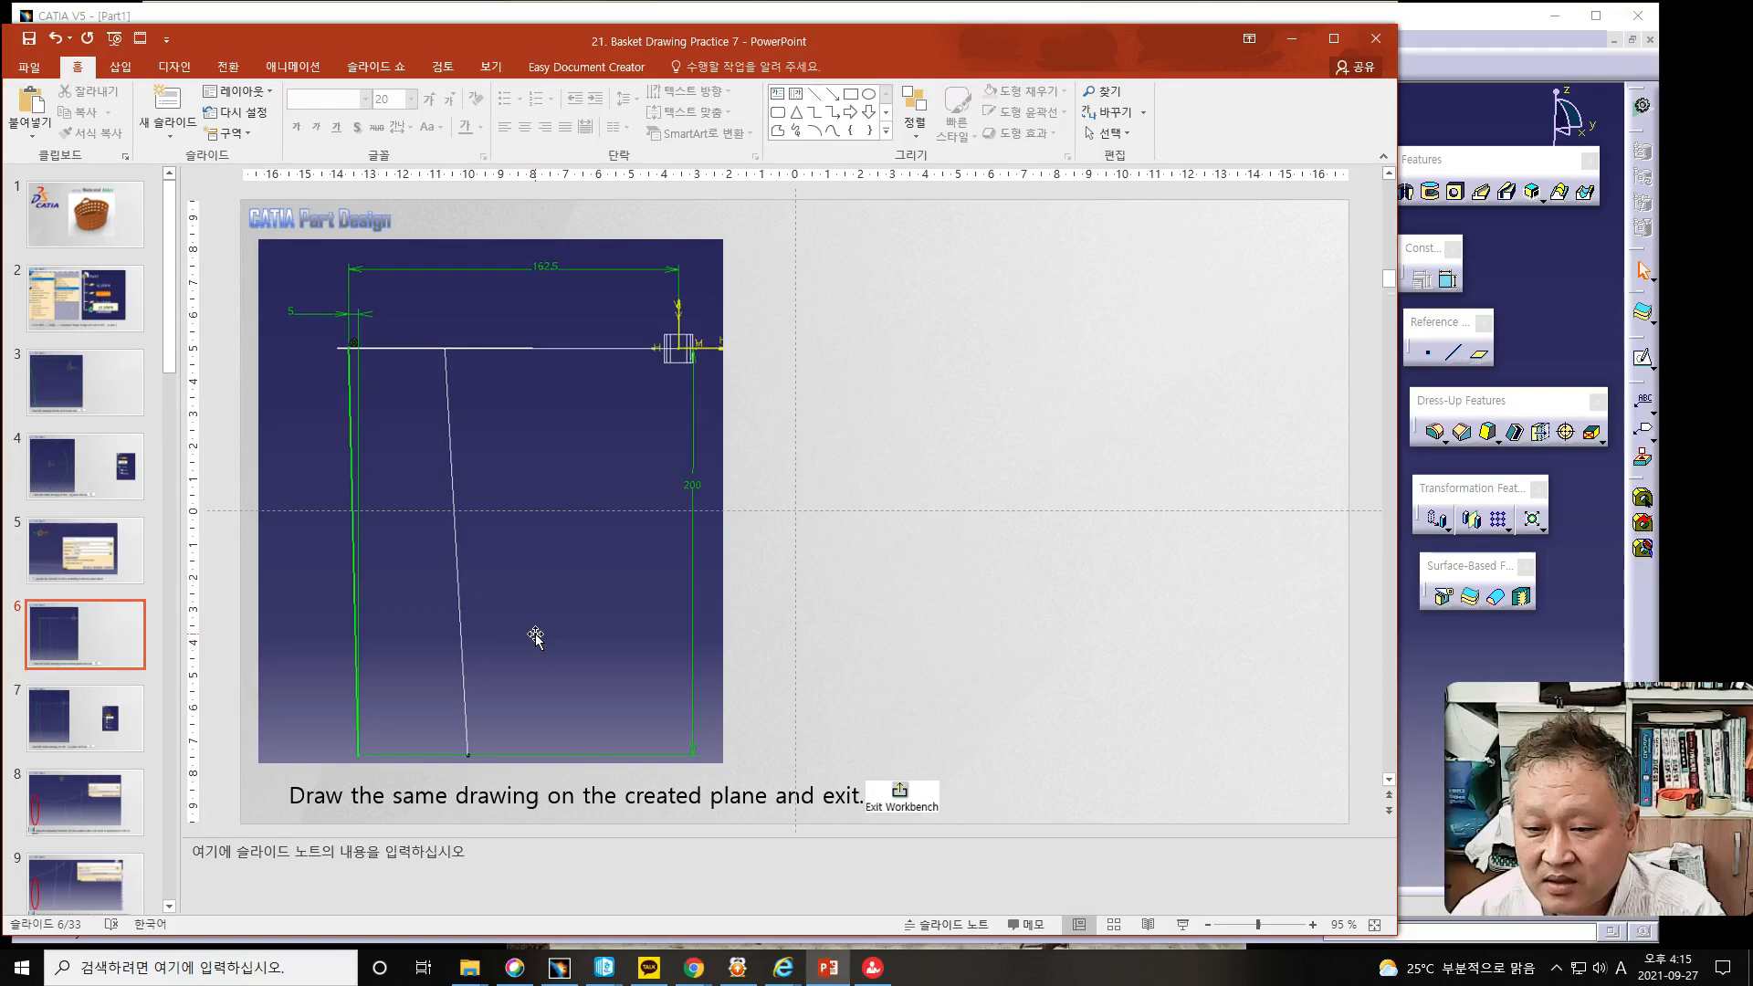
scroll(535, 637, down, 1)
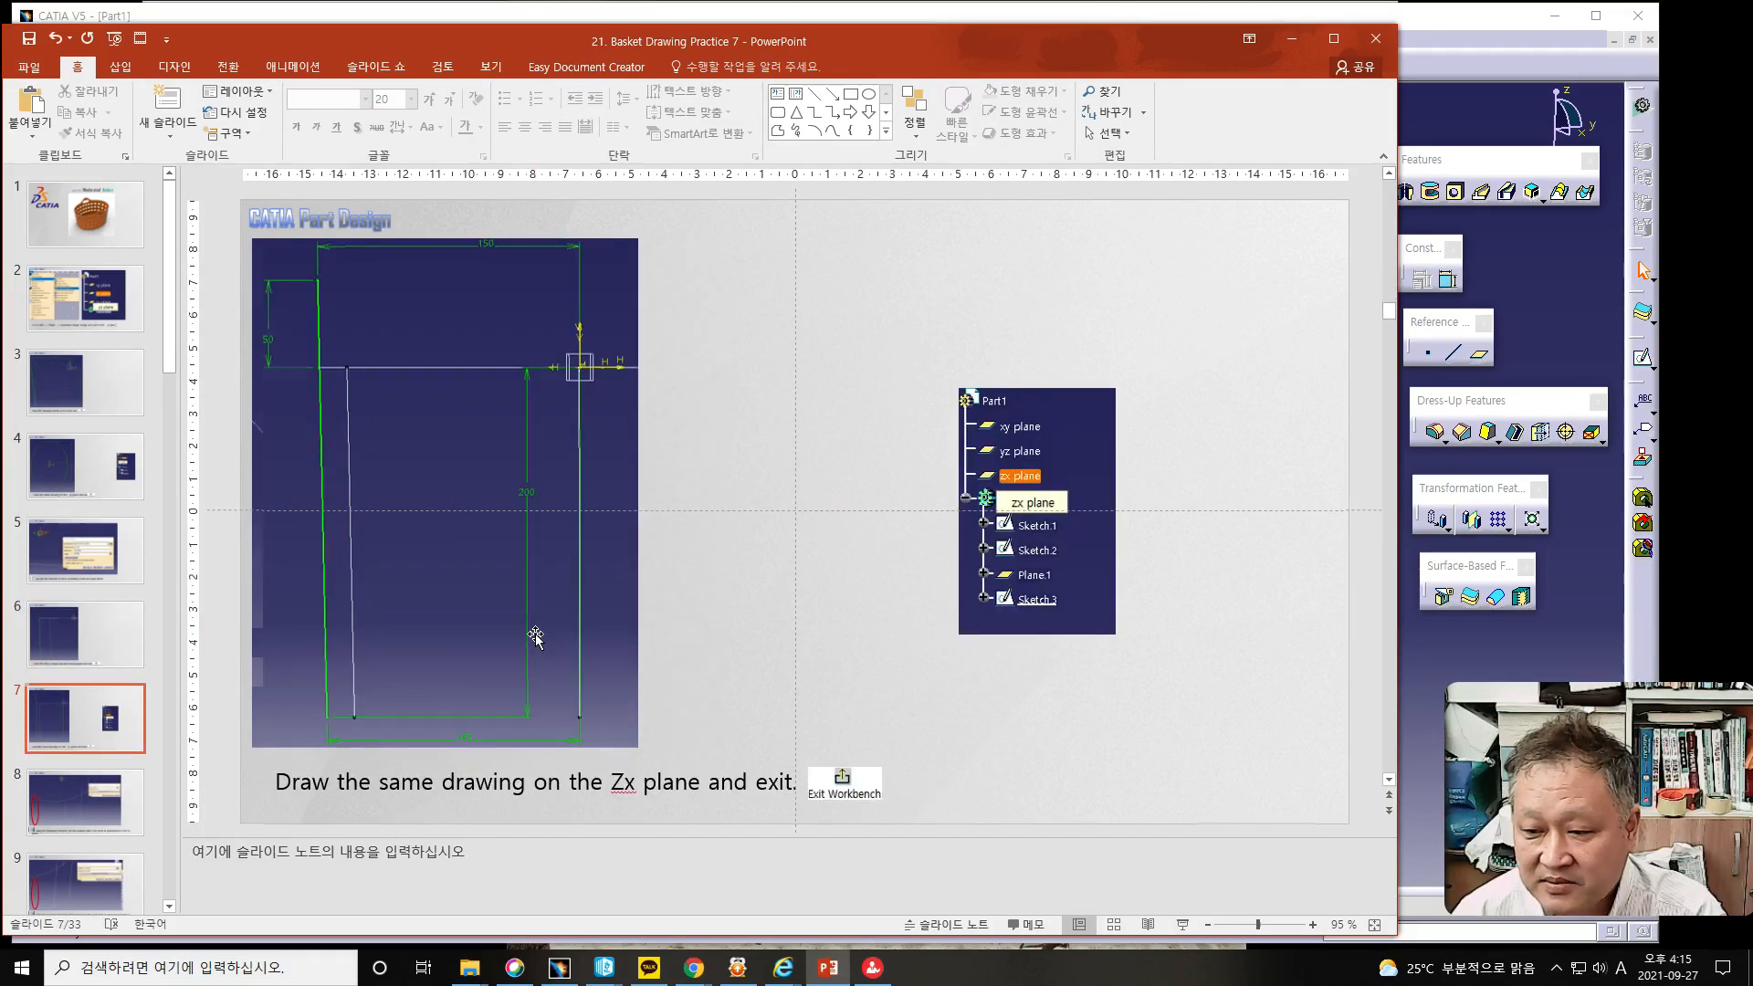
scroll(535, 636, down, 1)
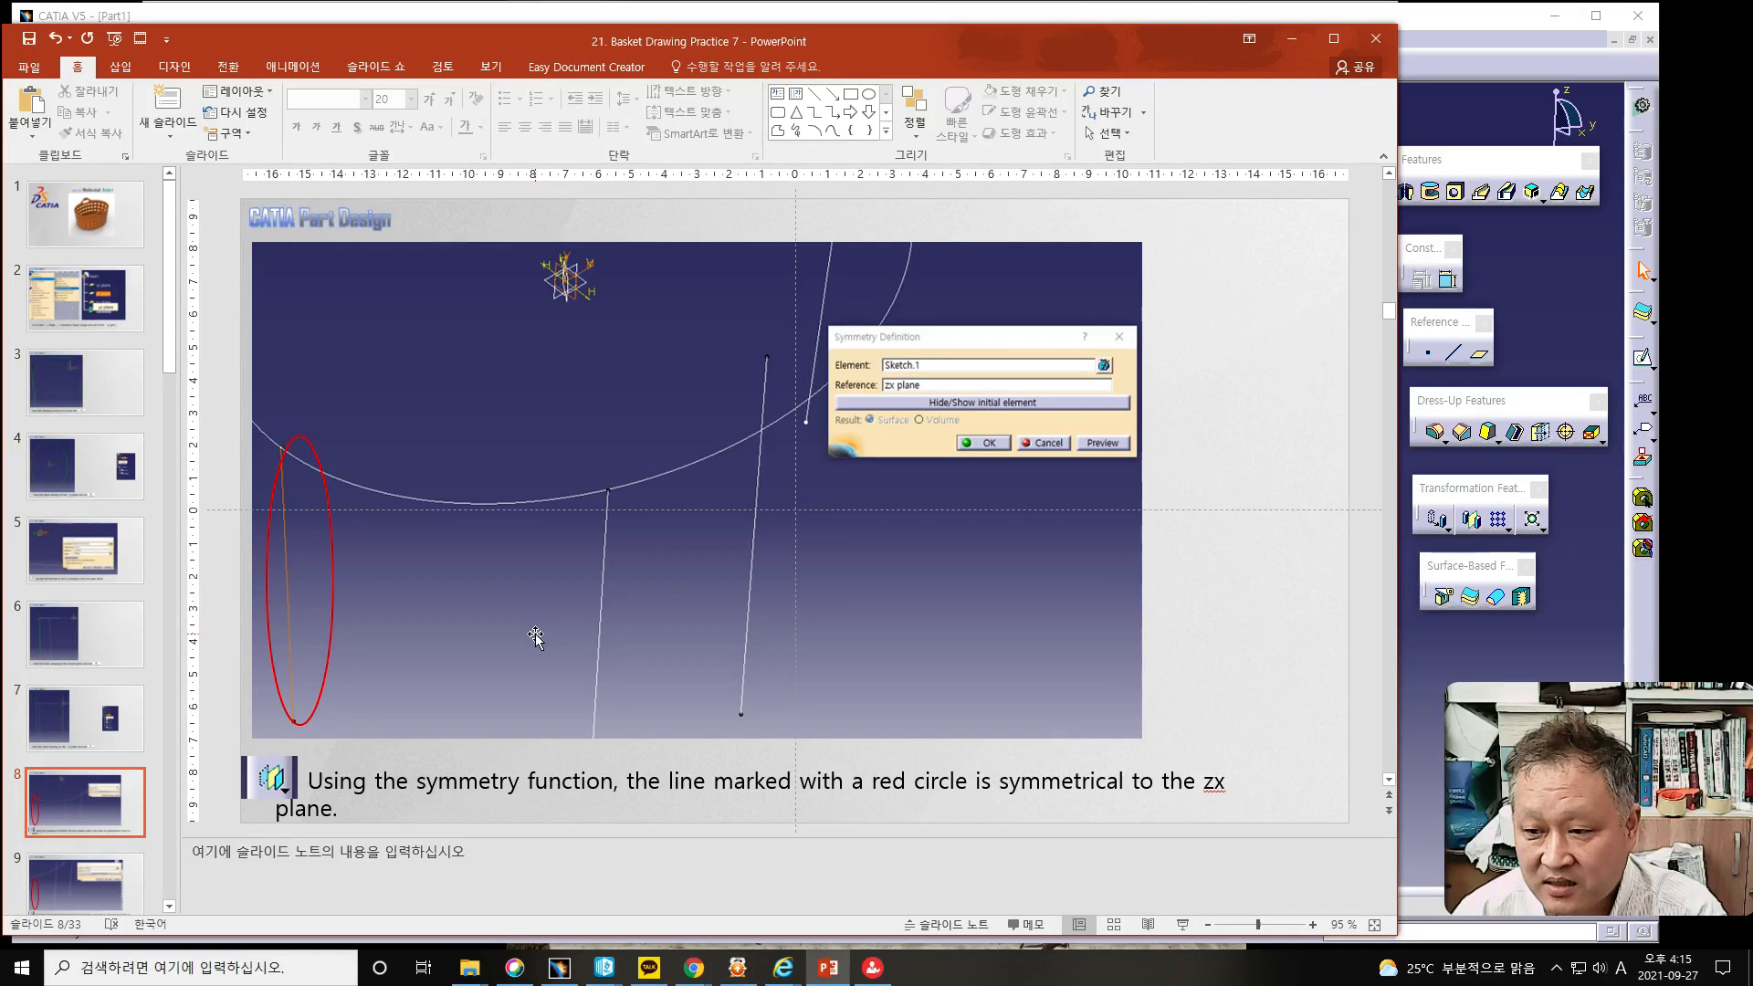
scroll(536, 636, down, 1)
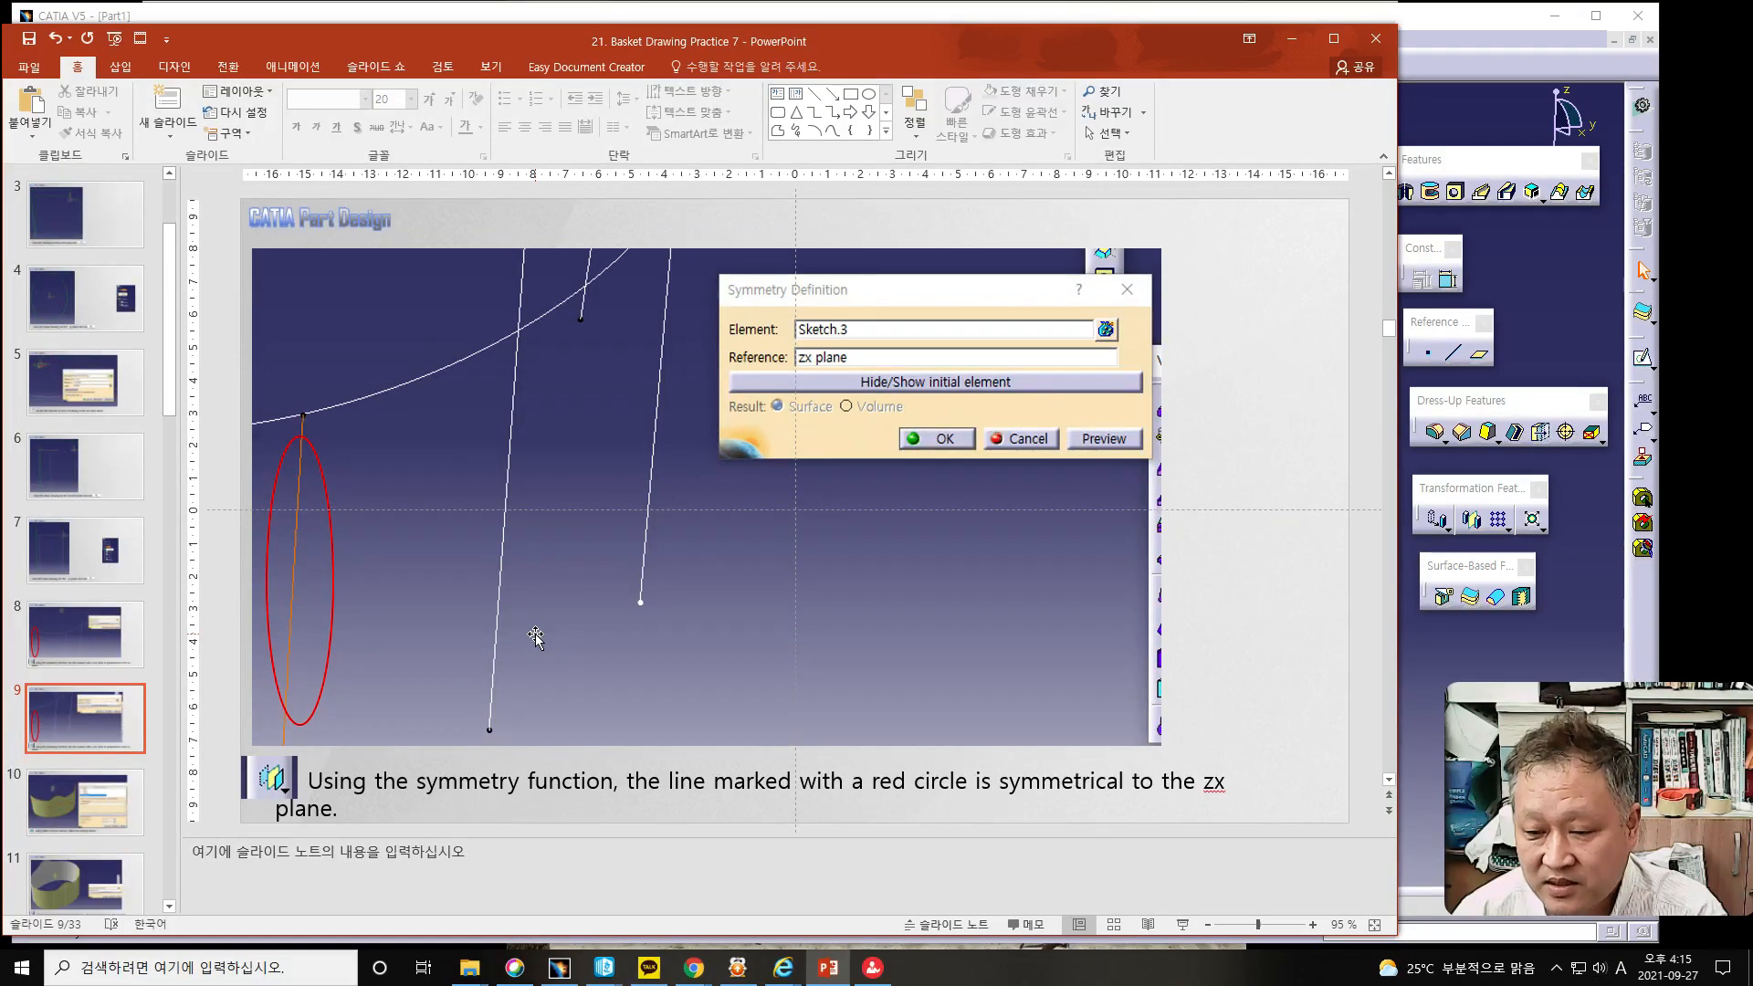
scroll(536, 636, down, 1)
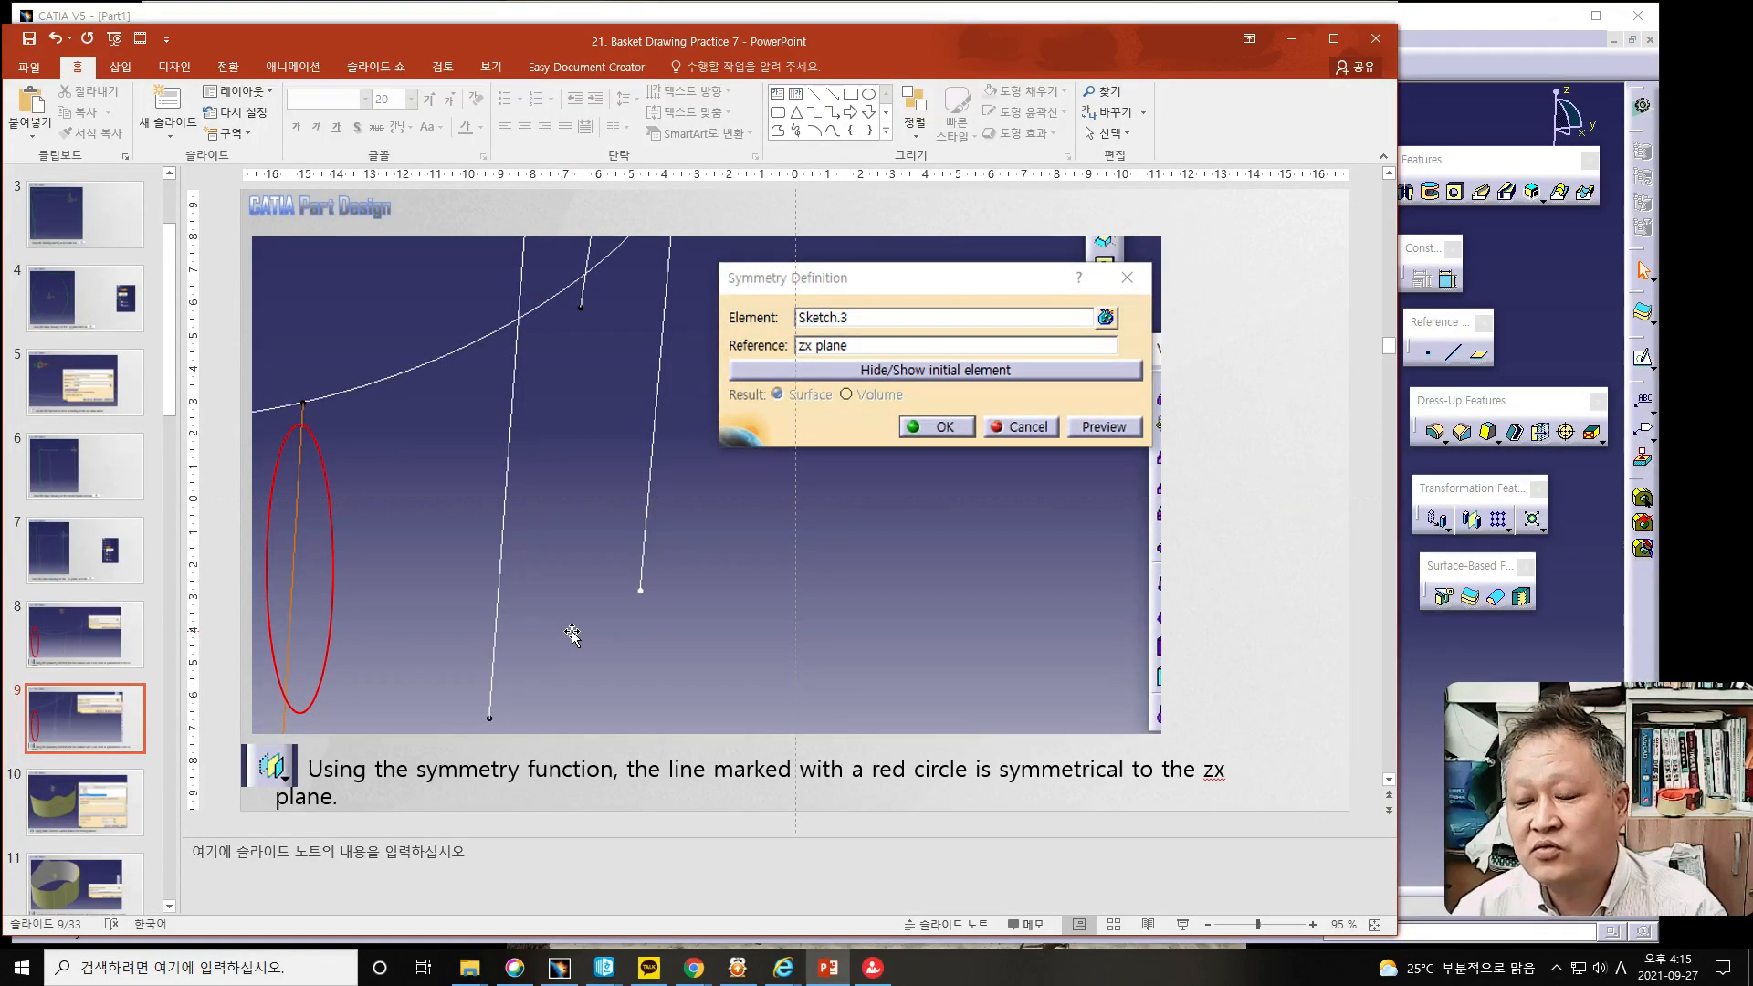
Review slides 10 to 12 on the Multi-Sections Surface settings, its symmetry about the yz plane and hiding the sketches.
scroll(572, 635, down, 1)
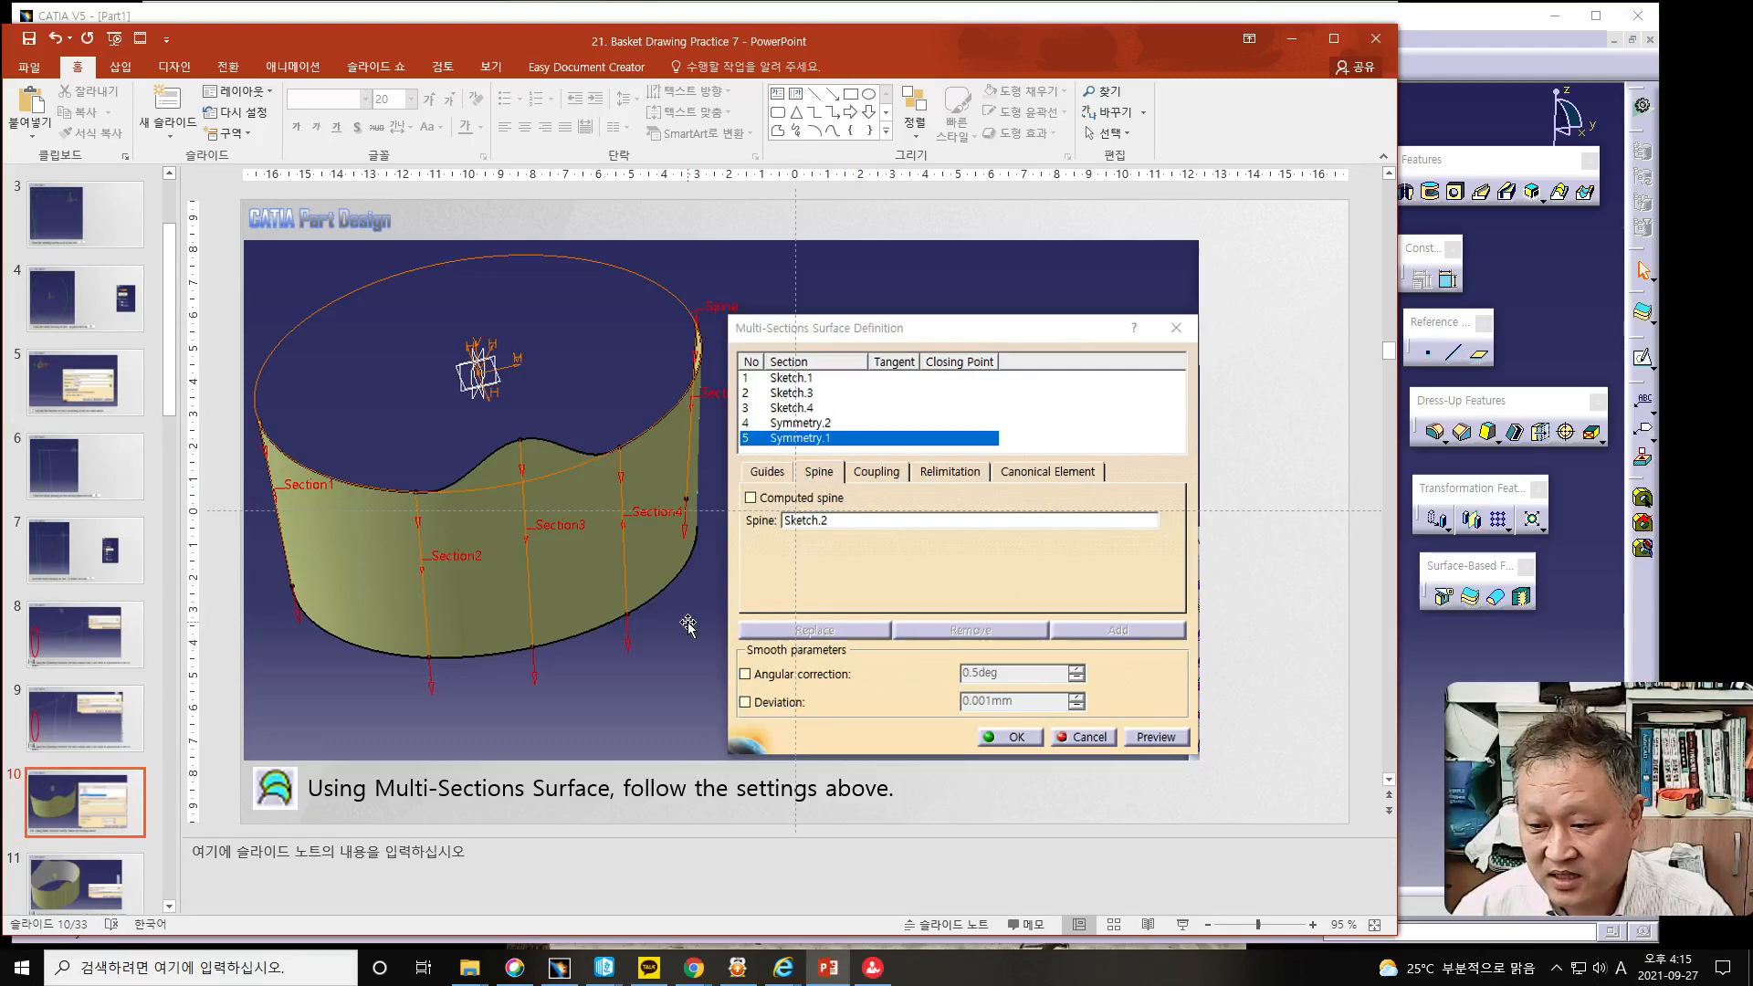
scroll(687, 626, down, 3)
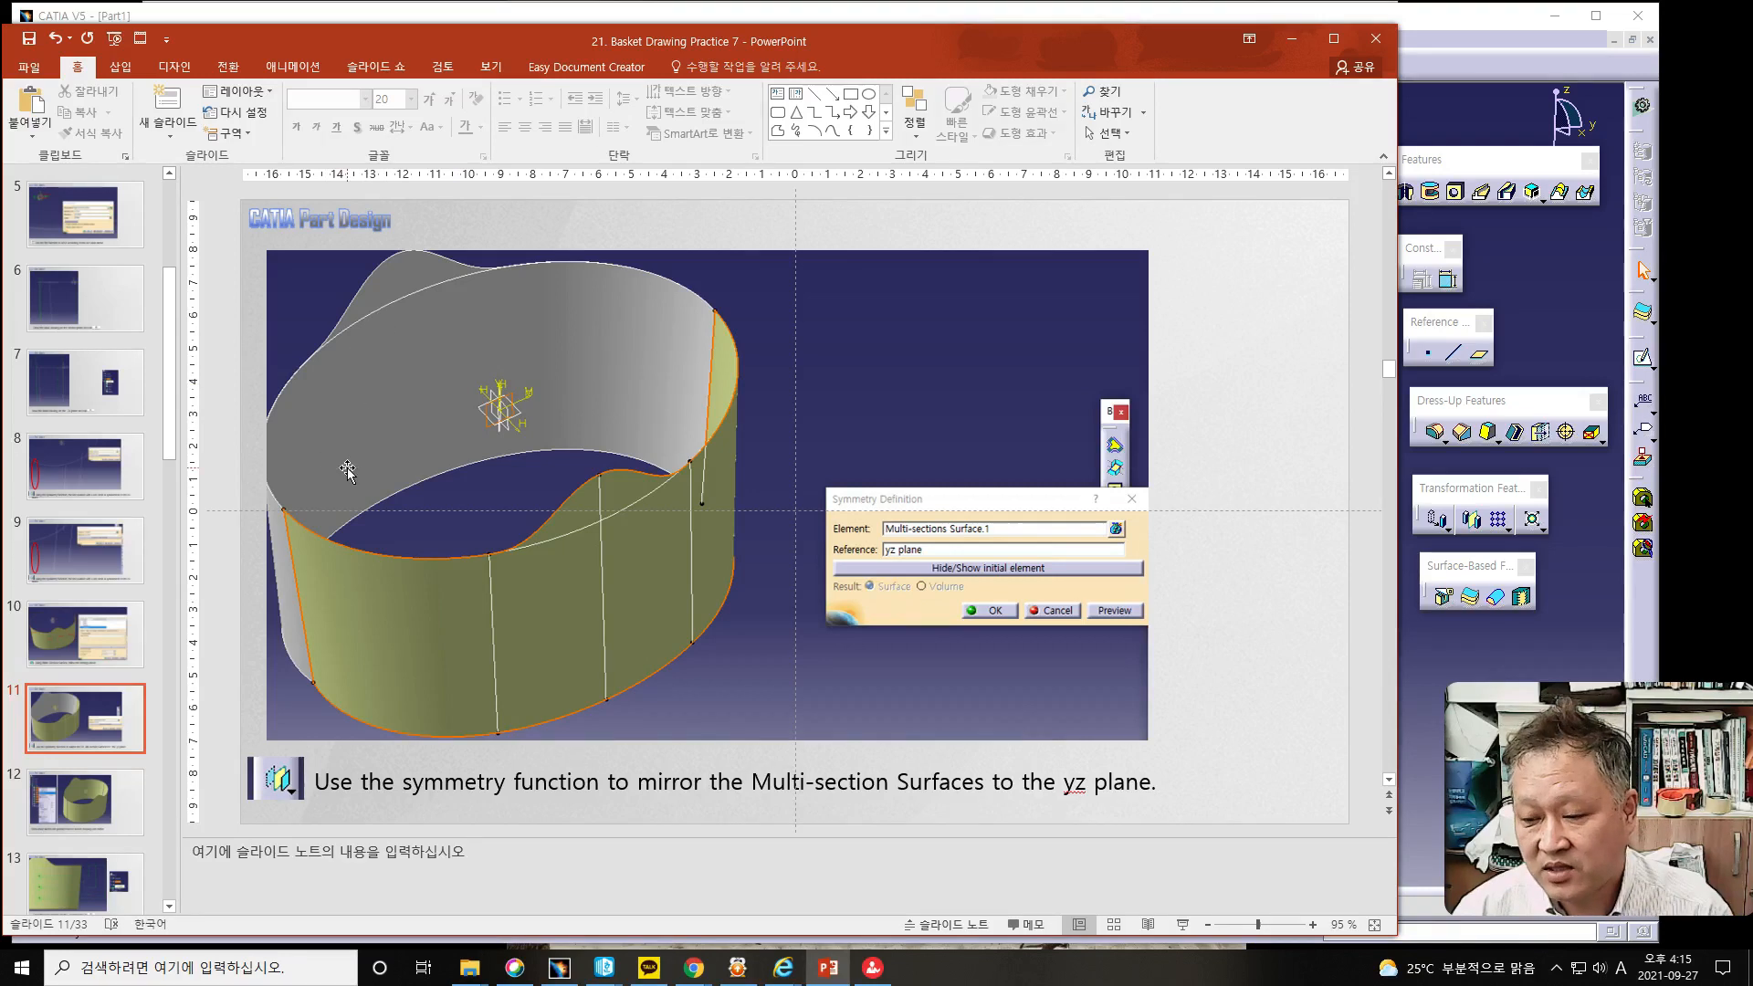
scroll(347, 469, down, 1)
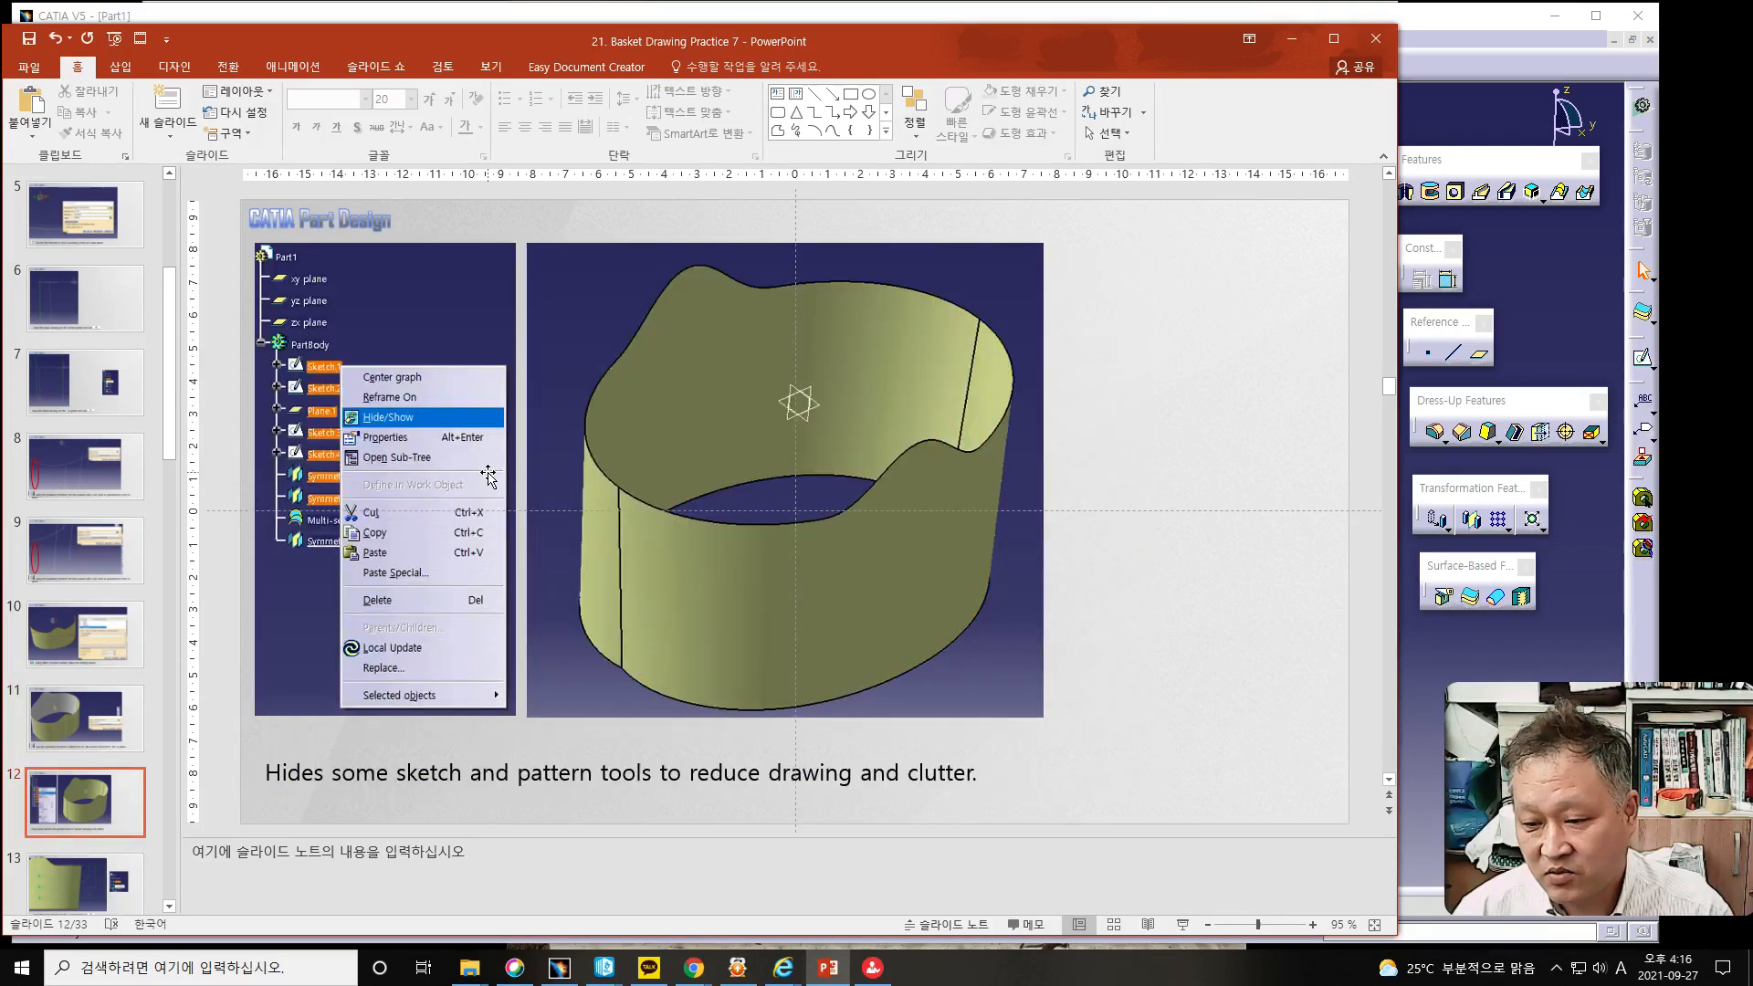
Review slides 13 to 19 on making the wall holes: circle sketch, extrusion, circular pattern, splits, join and hiding the tool geometry.
scroll(347, 470, down, 1)
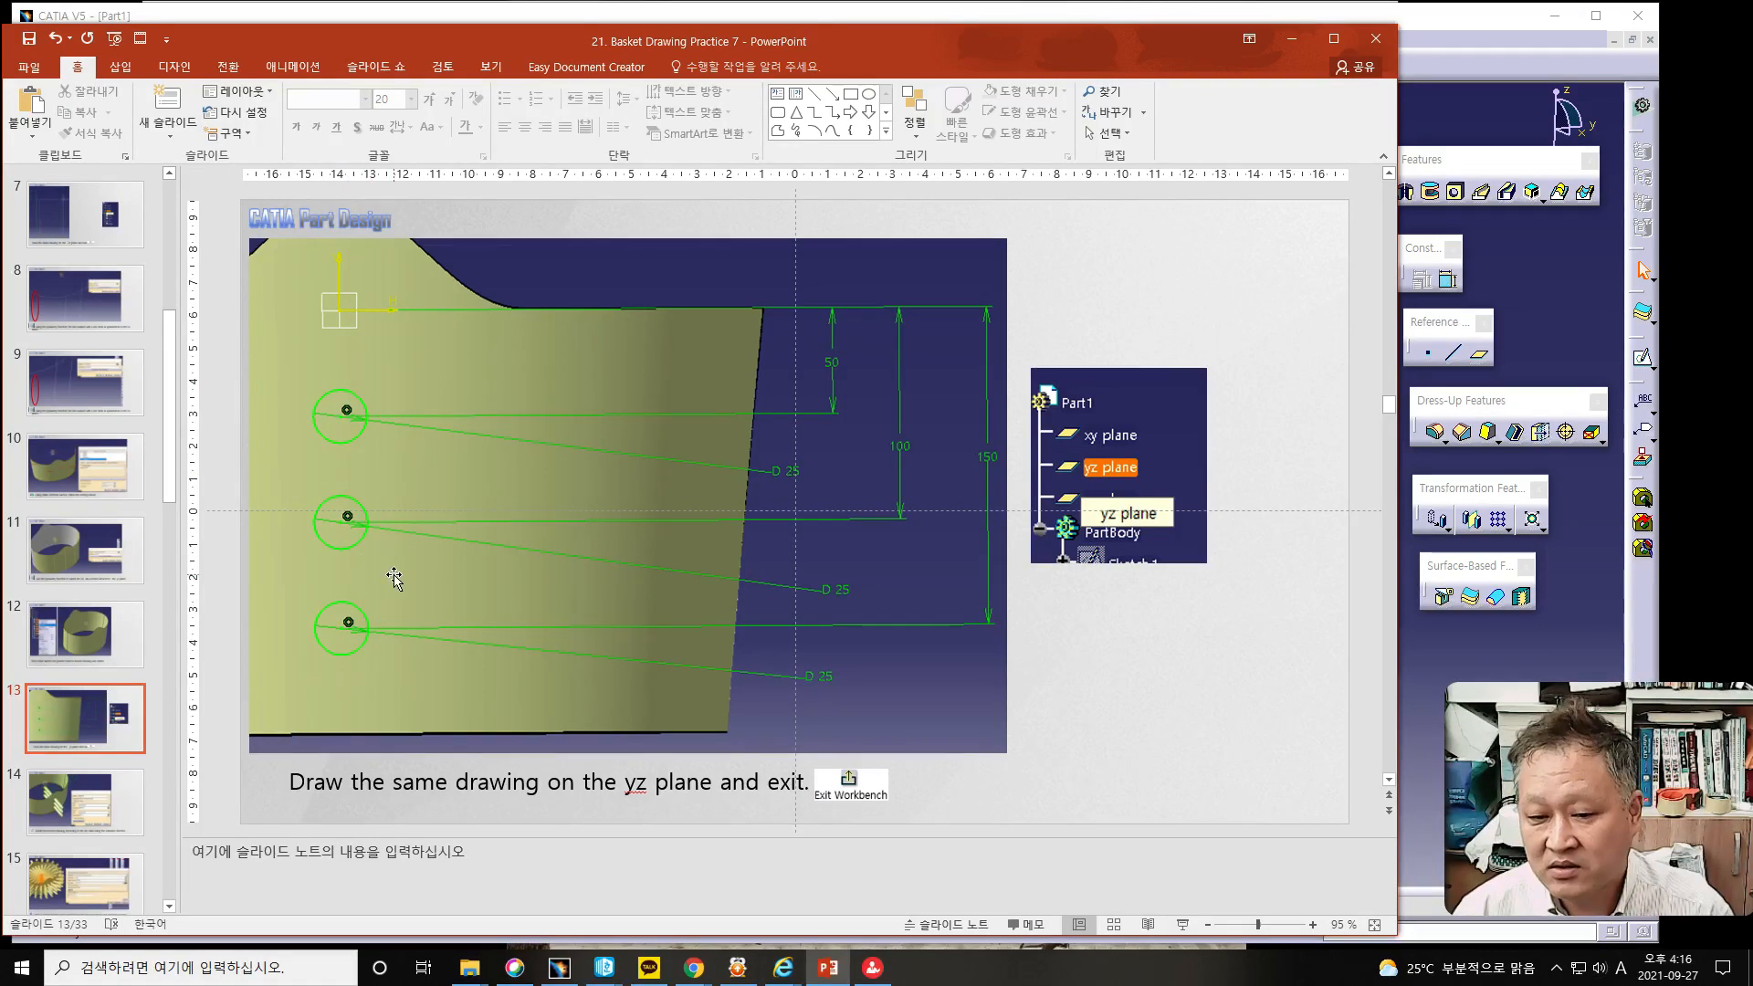
scroll(394, 578, down, 1)
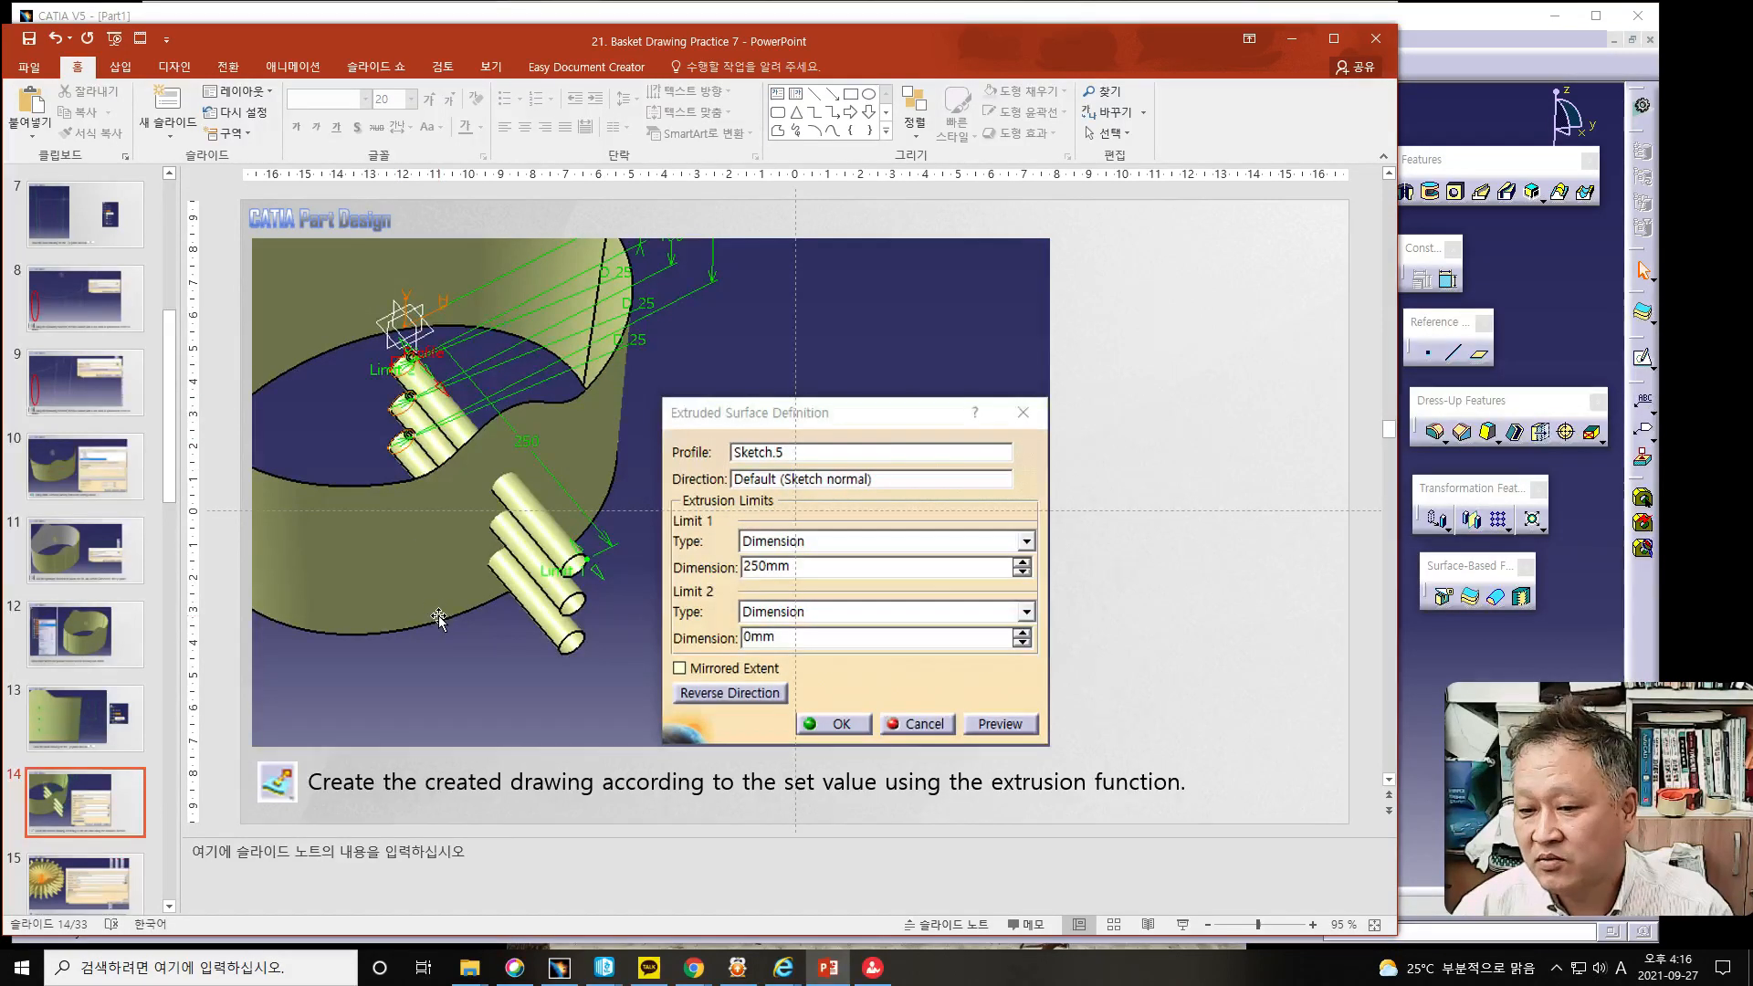
scroll(434, 610, down, 1)
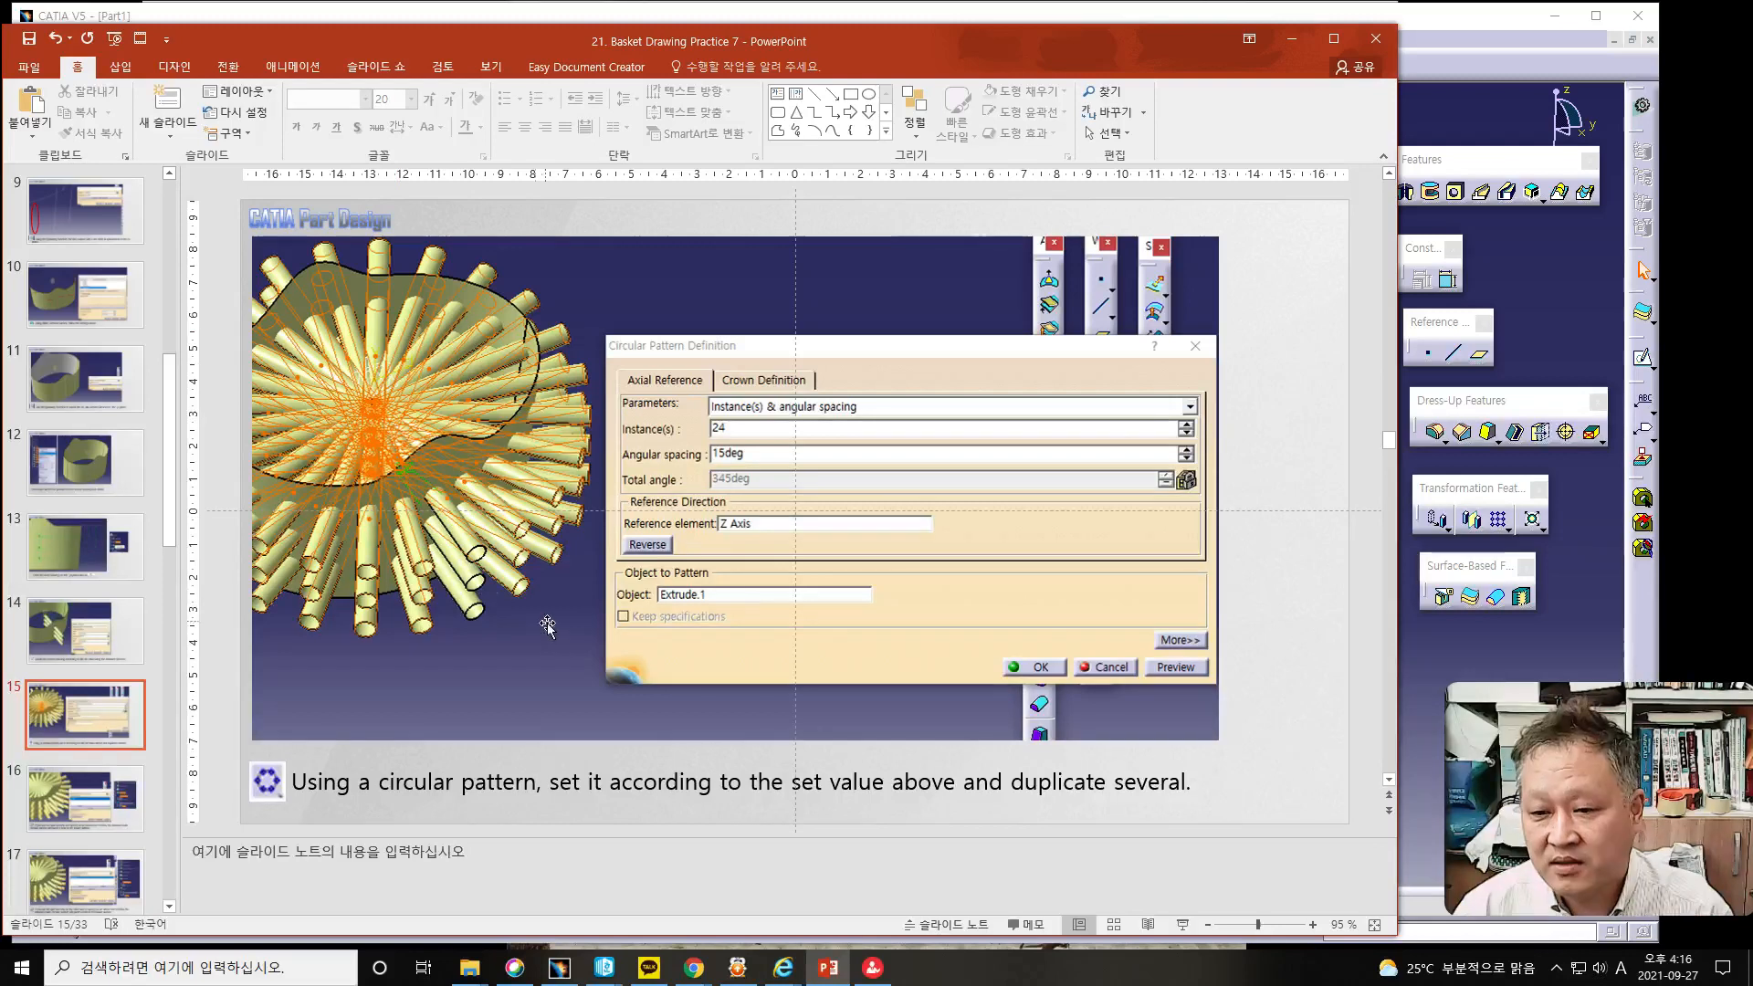
scroll(546, 632, down, 1)
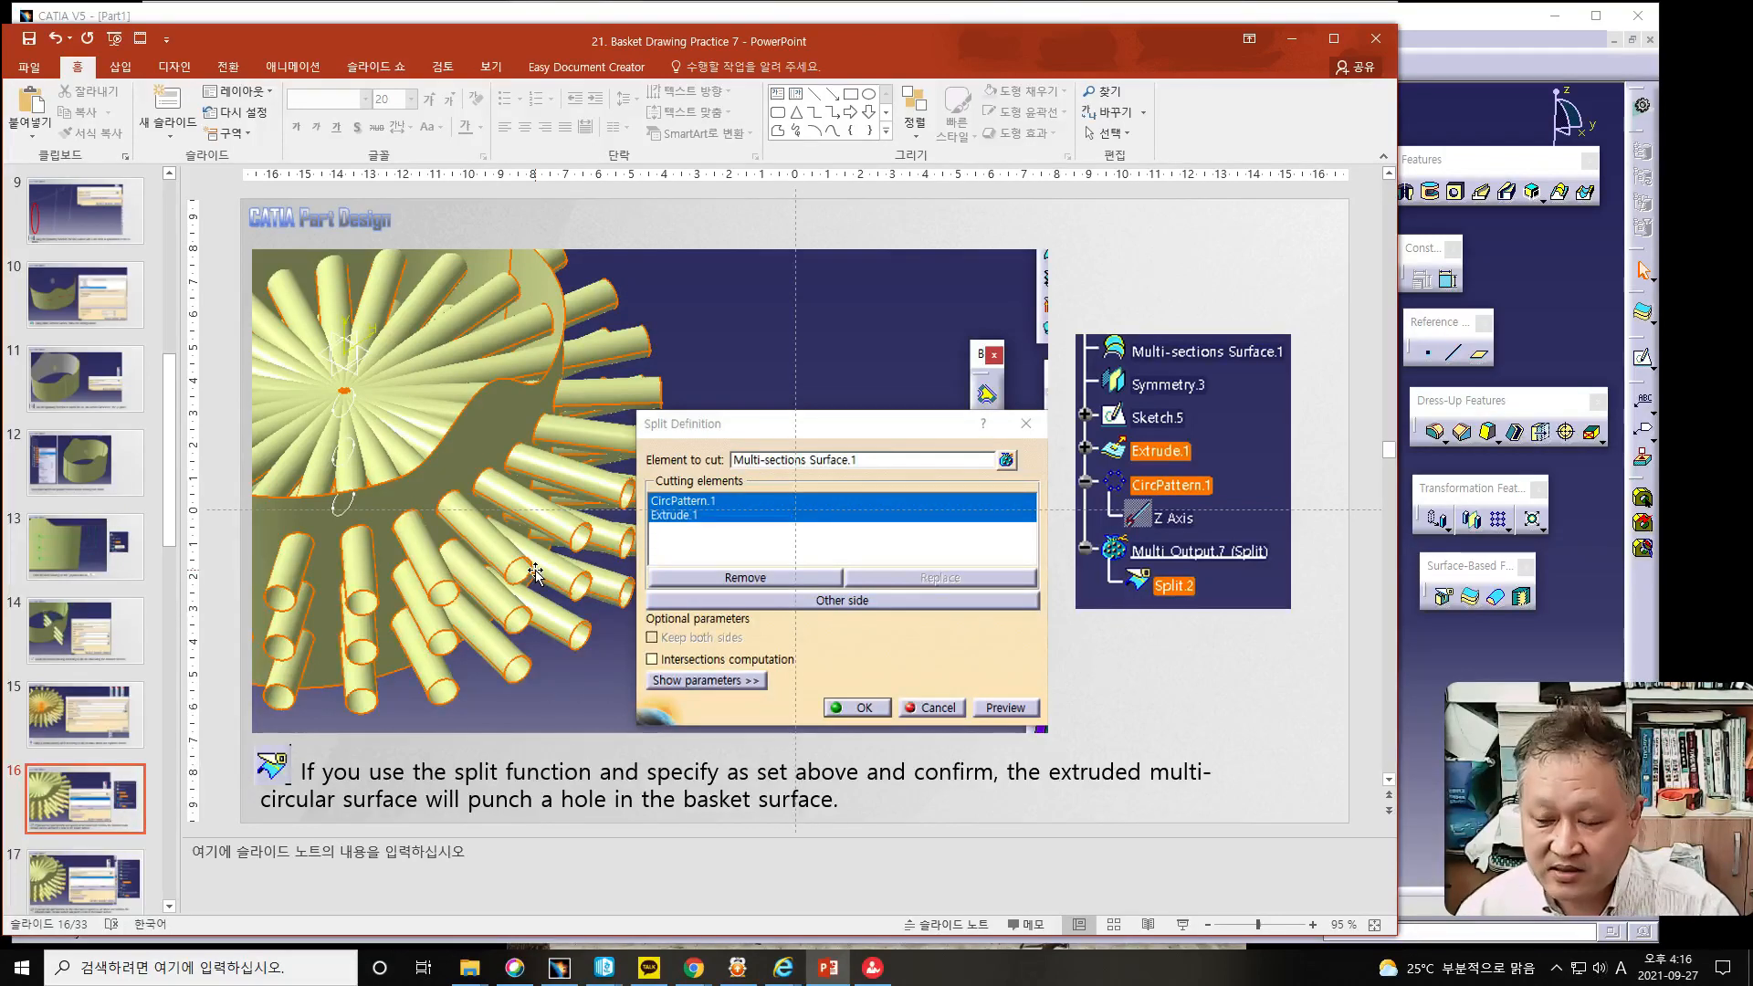
scroll(532, 557, down, 1)
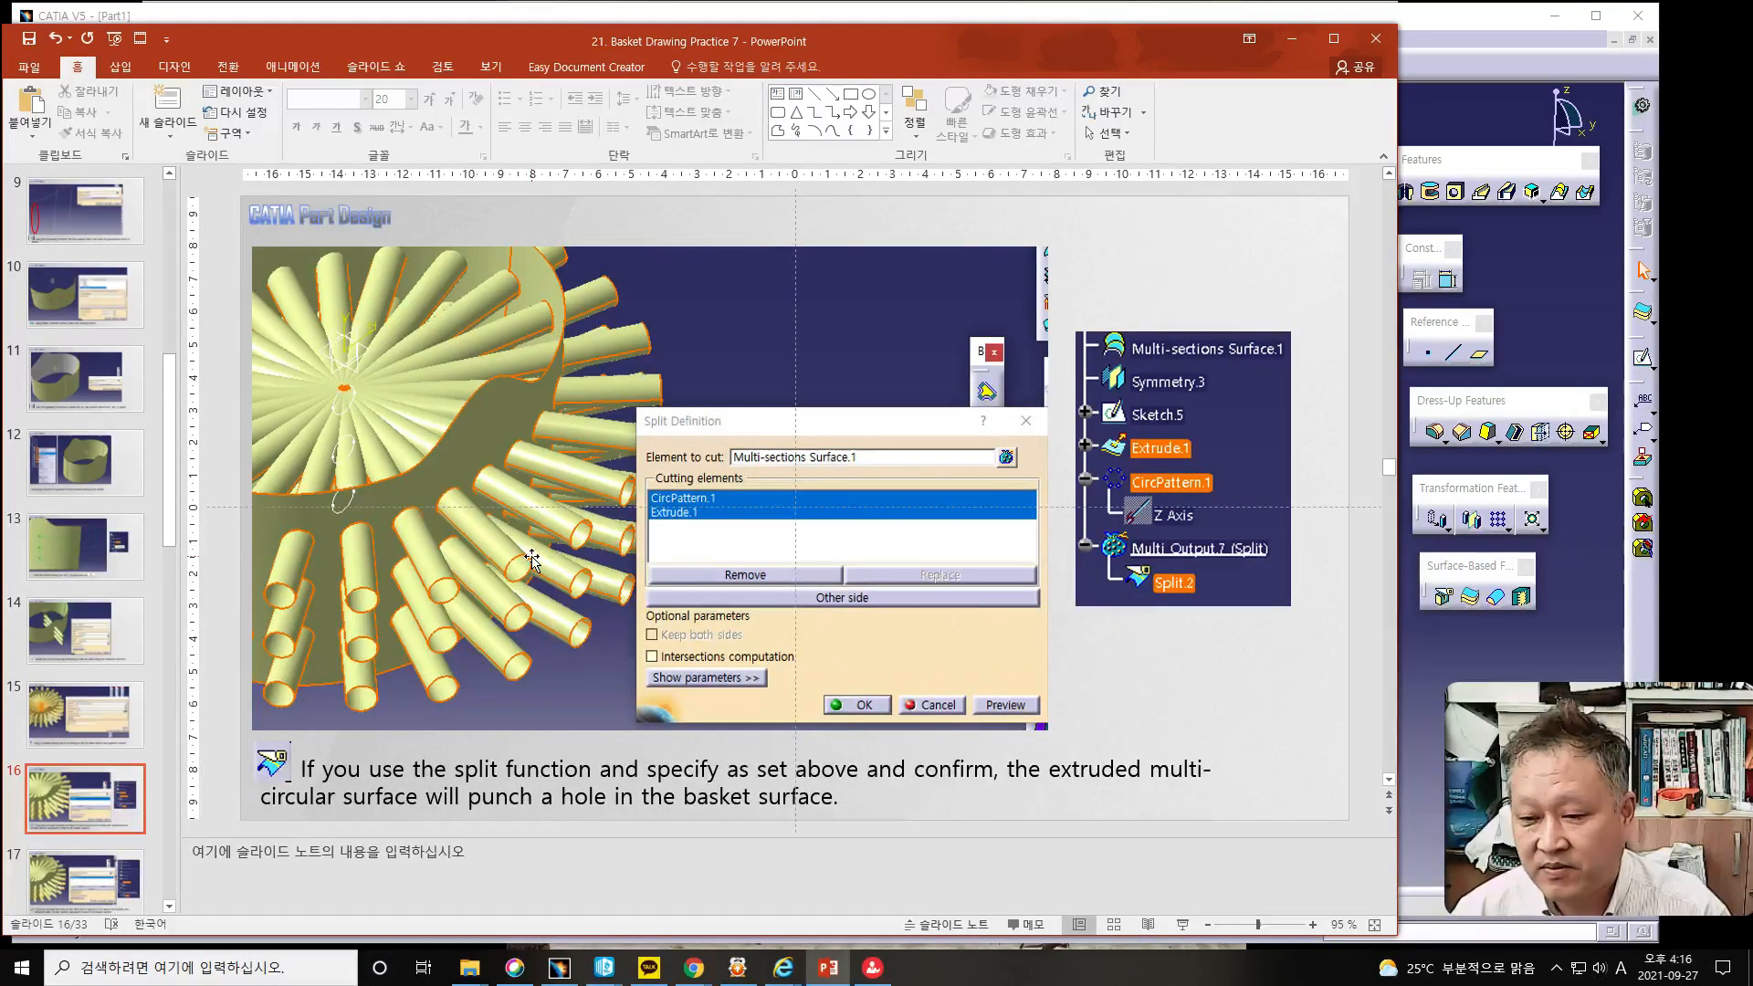
scroll(531, 559, down, 1)
scroll(531, 558, down, 1)
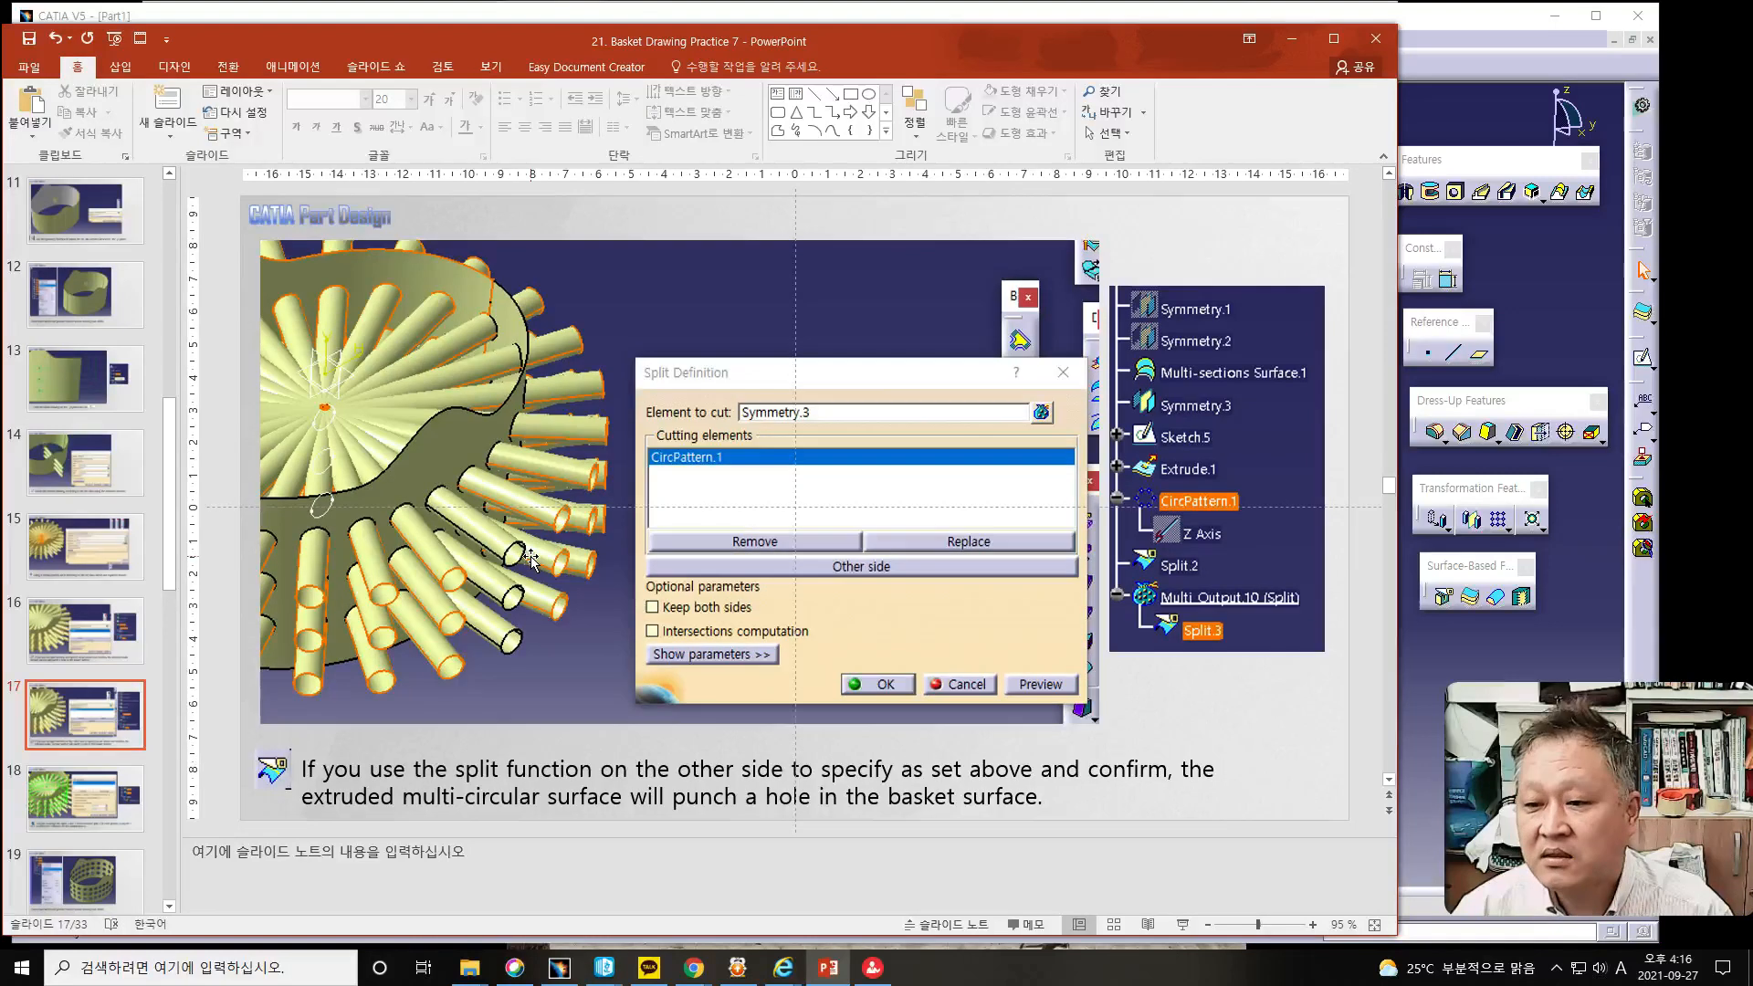
scroll(530, 559, down, 1)
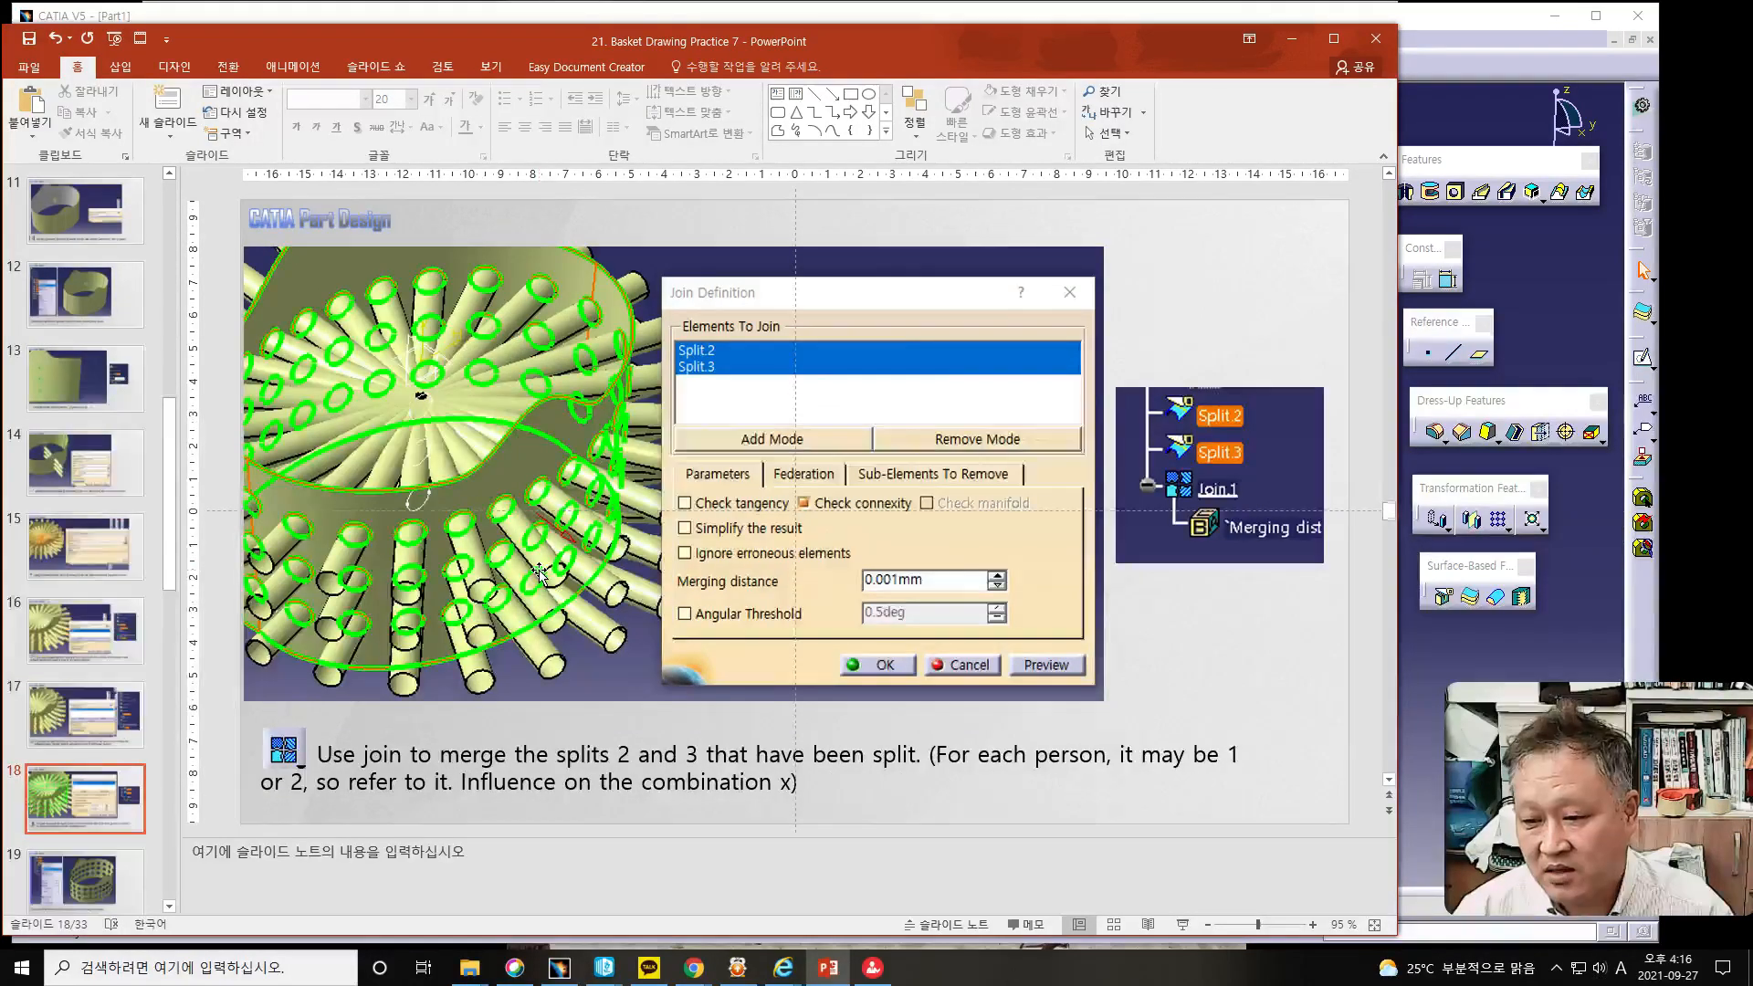
scroll(539, 572, down, 2)
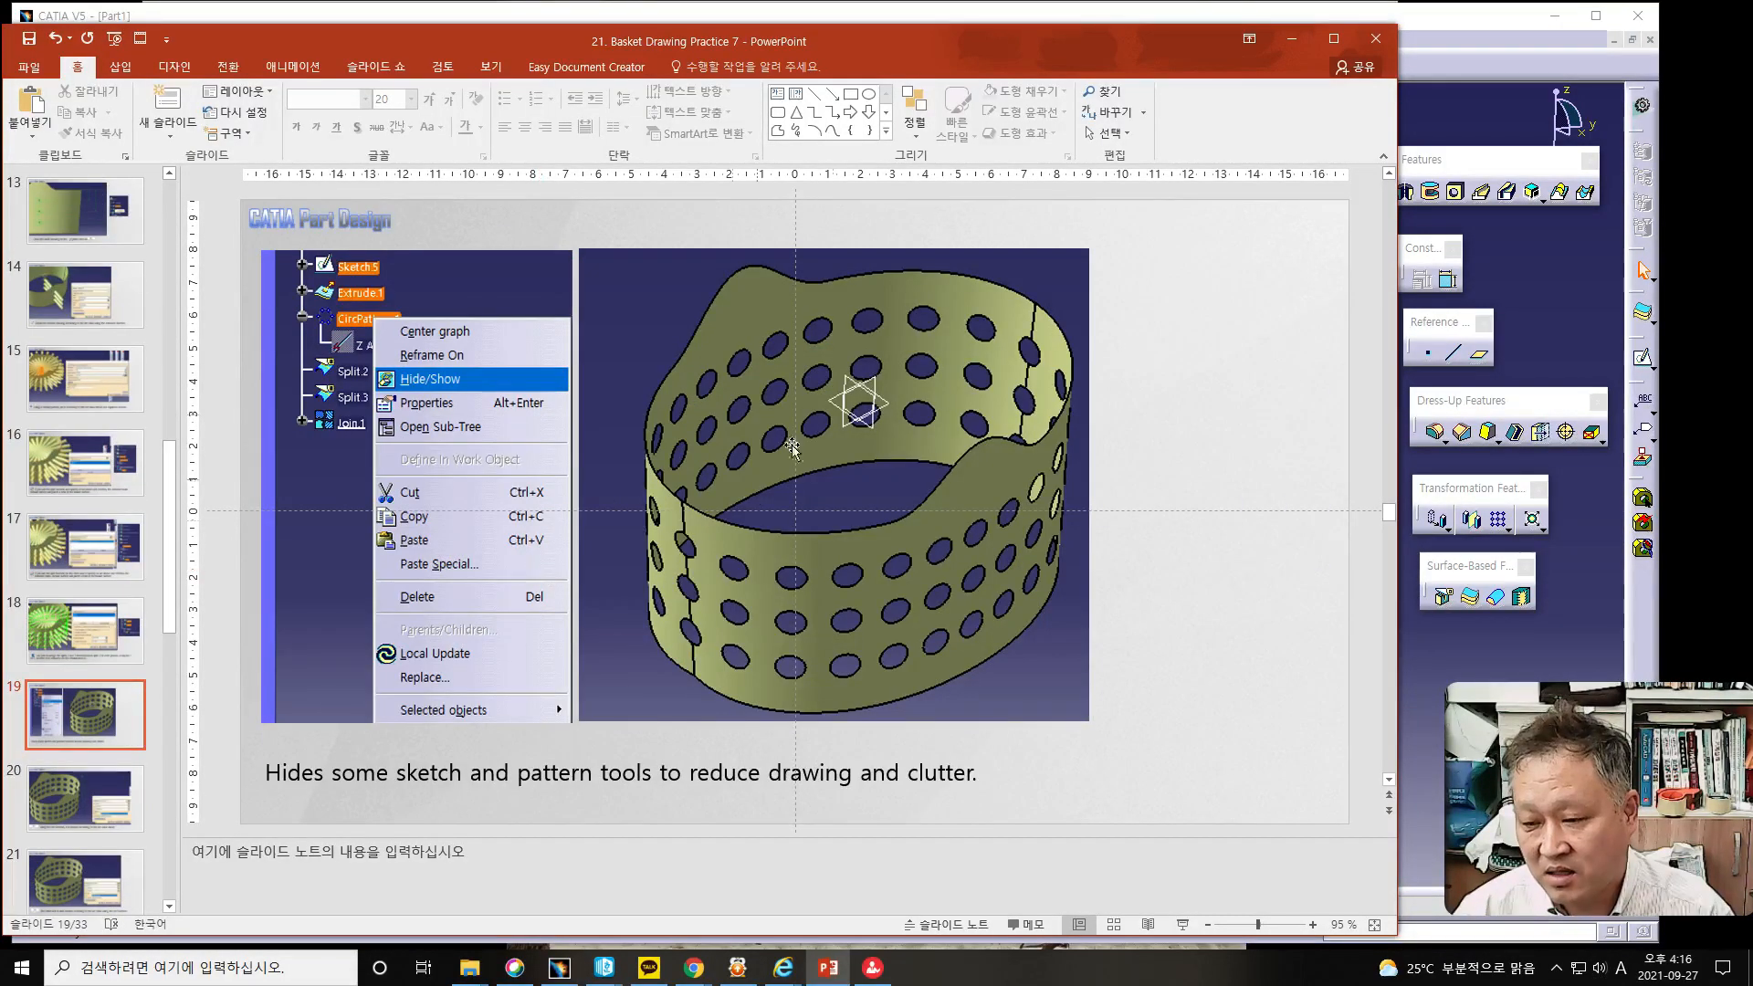
Review slides 20 to 27 on building the basket floor from points, line, extrusion, split and join, and entering Part Design.
scroll(928, 608, down, 1)
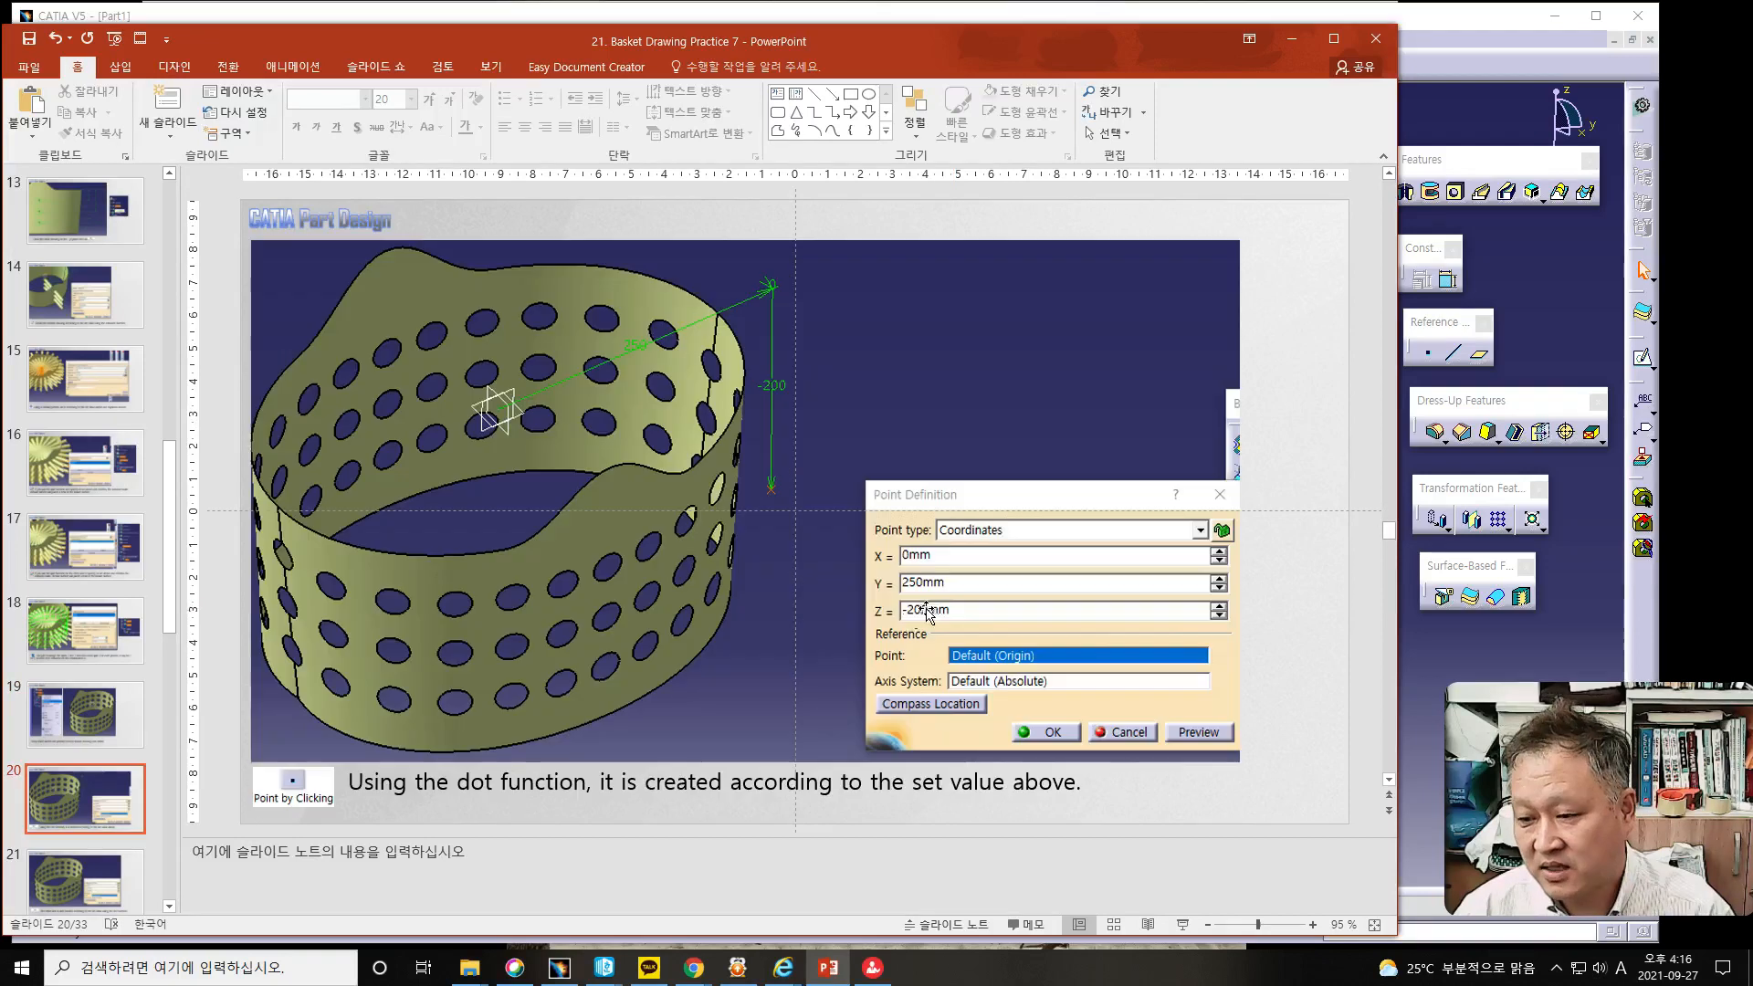
scroll(568, 612, down, 1)
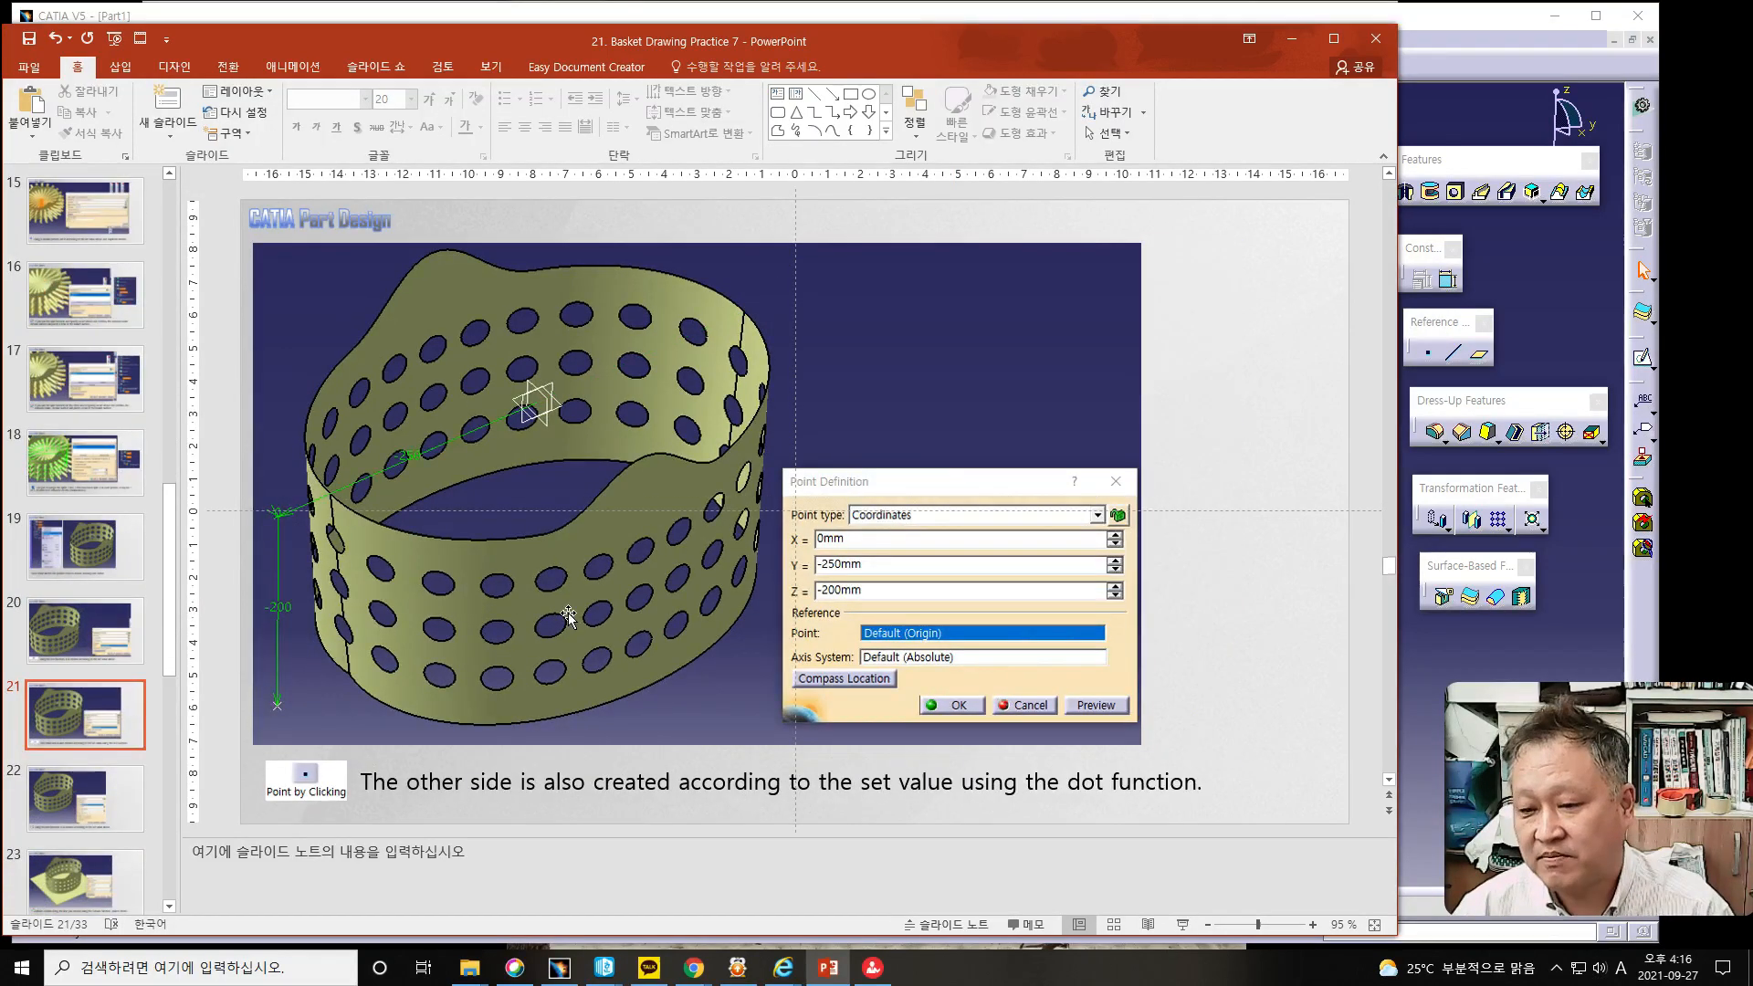
scroll(568, 612, down, 1)
scroll(568, 612, down, 1)
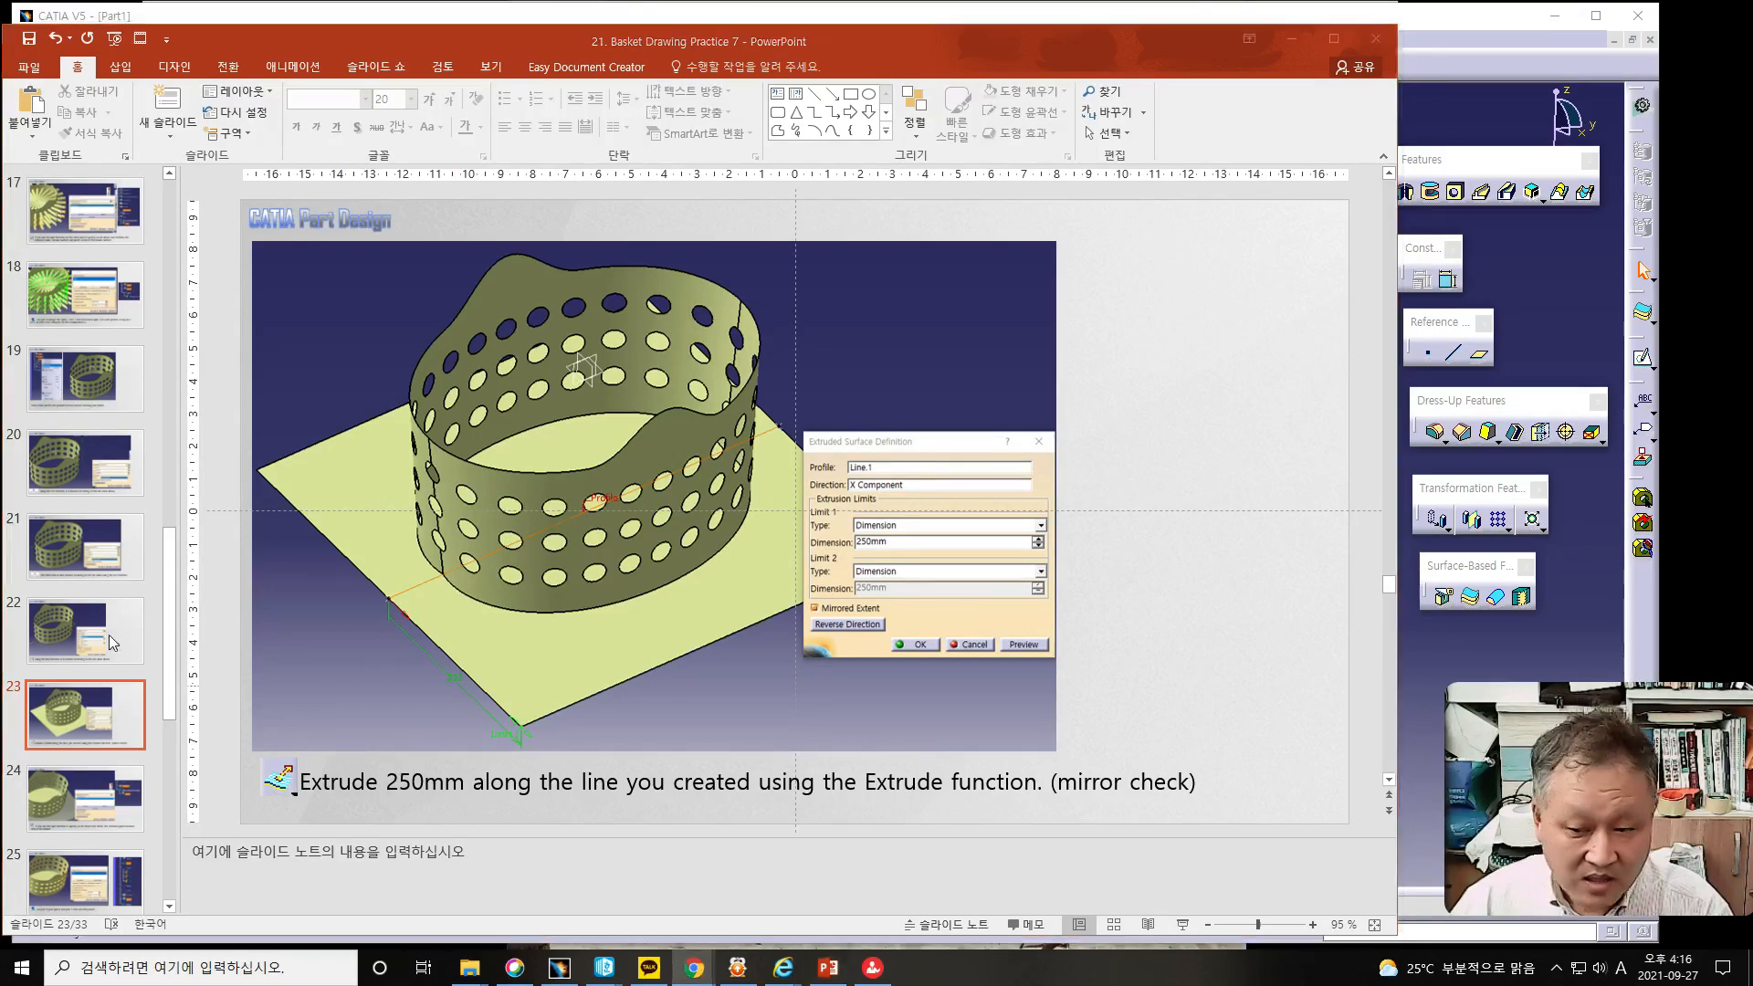
scroll(380, 639, down, 1)
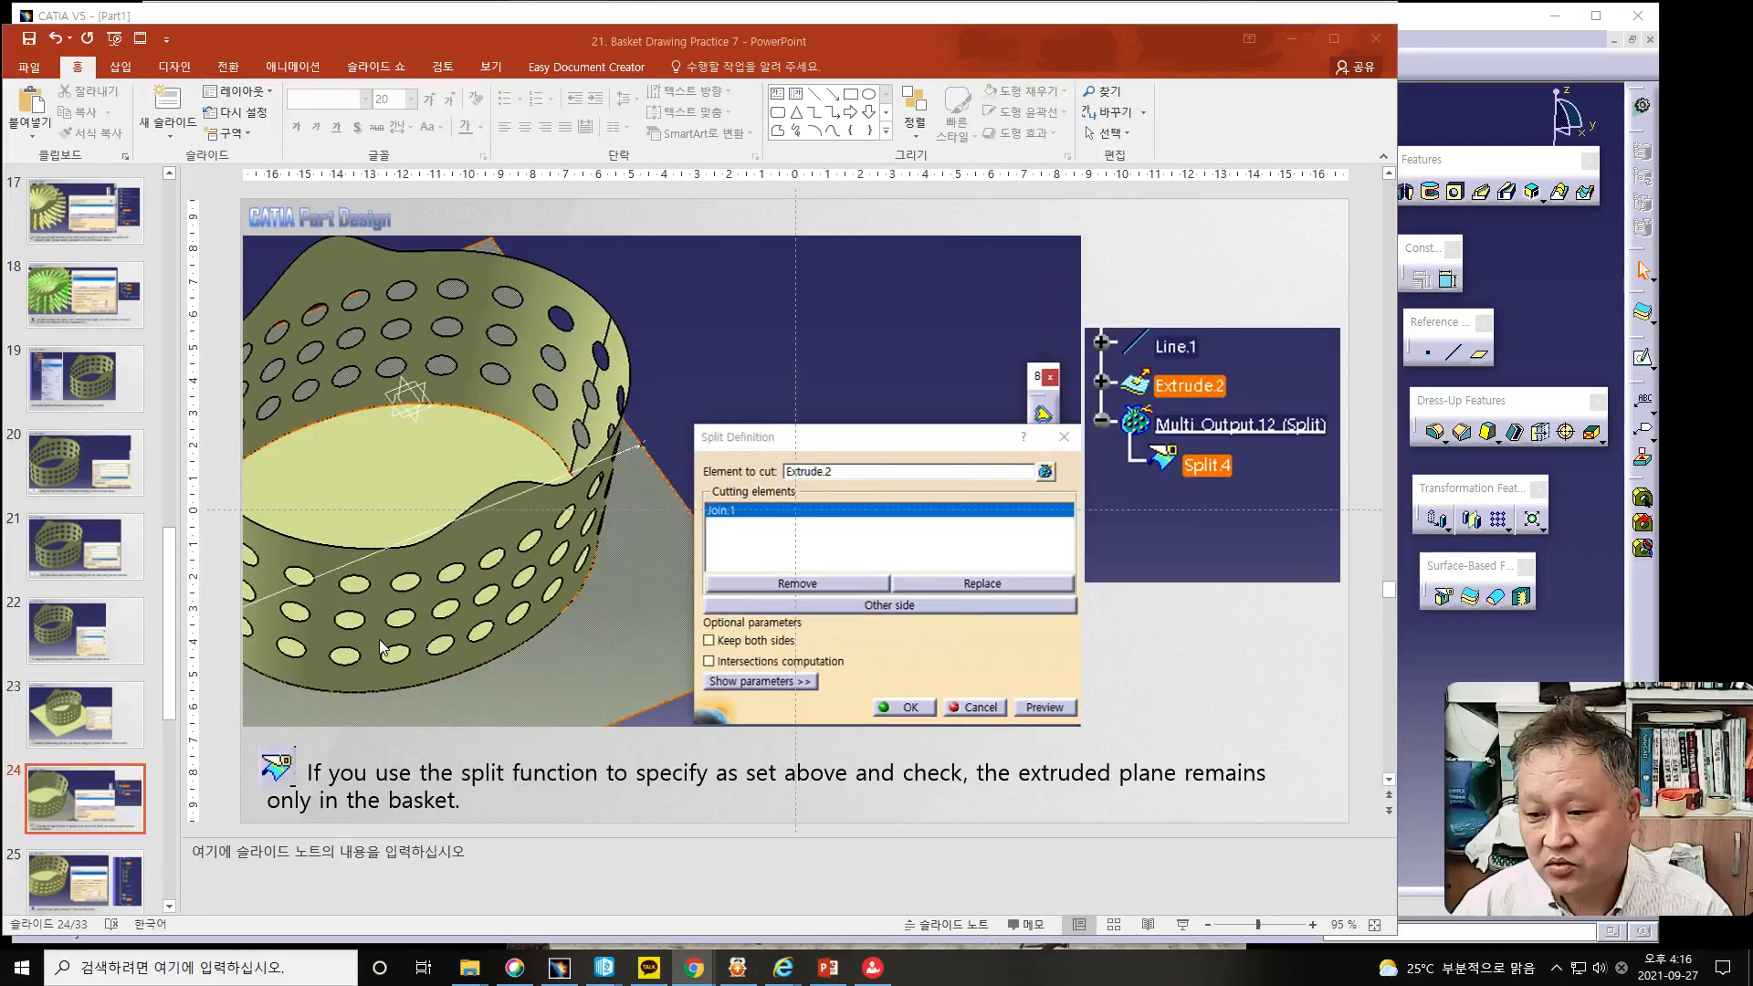
scroll(381, 645, down, 1)
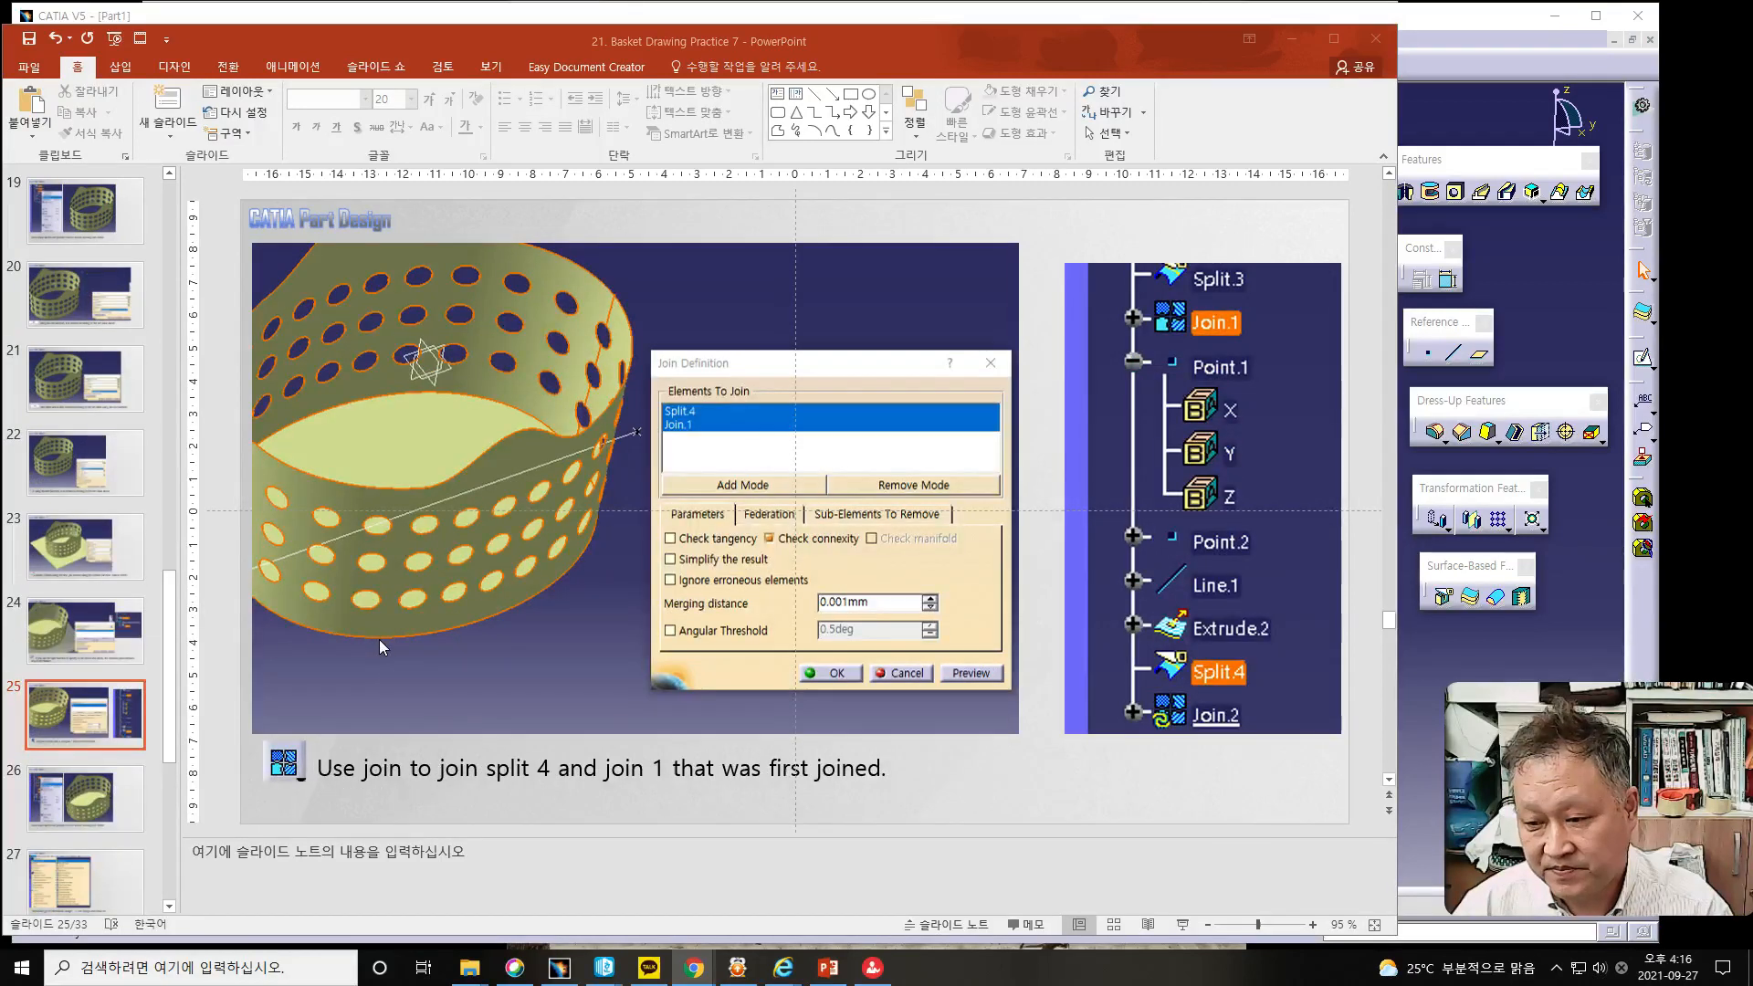
scroll(380, 639, down, 1)
scroll(380, 641, down, 1)
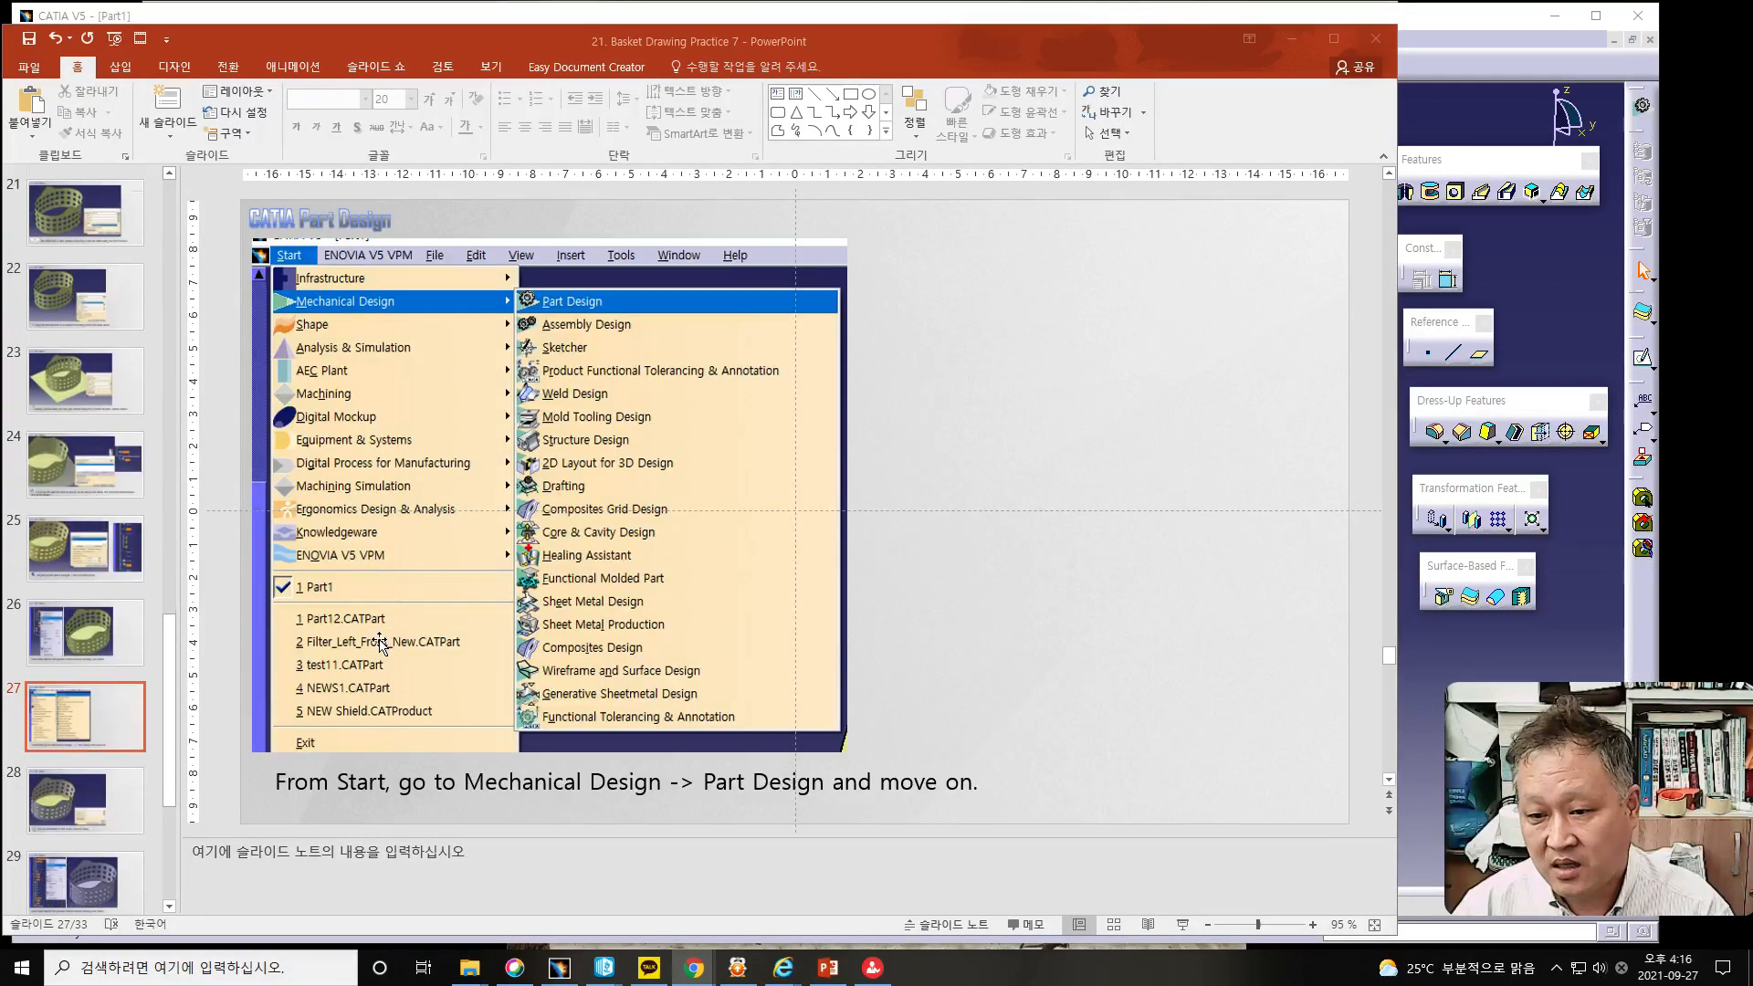
Review slides 28 to 32 on thickening the surface, hiding the construction geometry, sketching and pocketing the handle holes, and completion.
scroll(381, 644, down, 1)
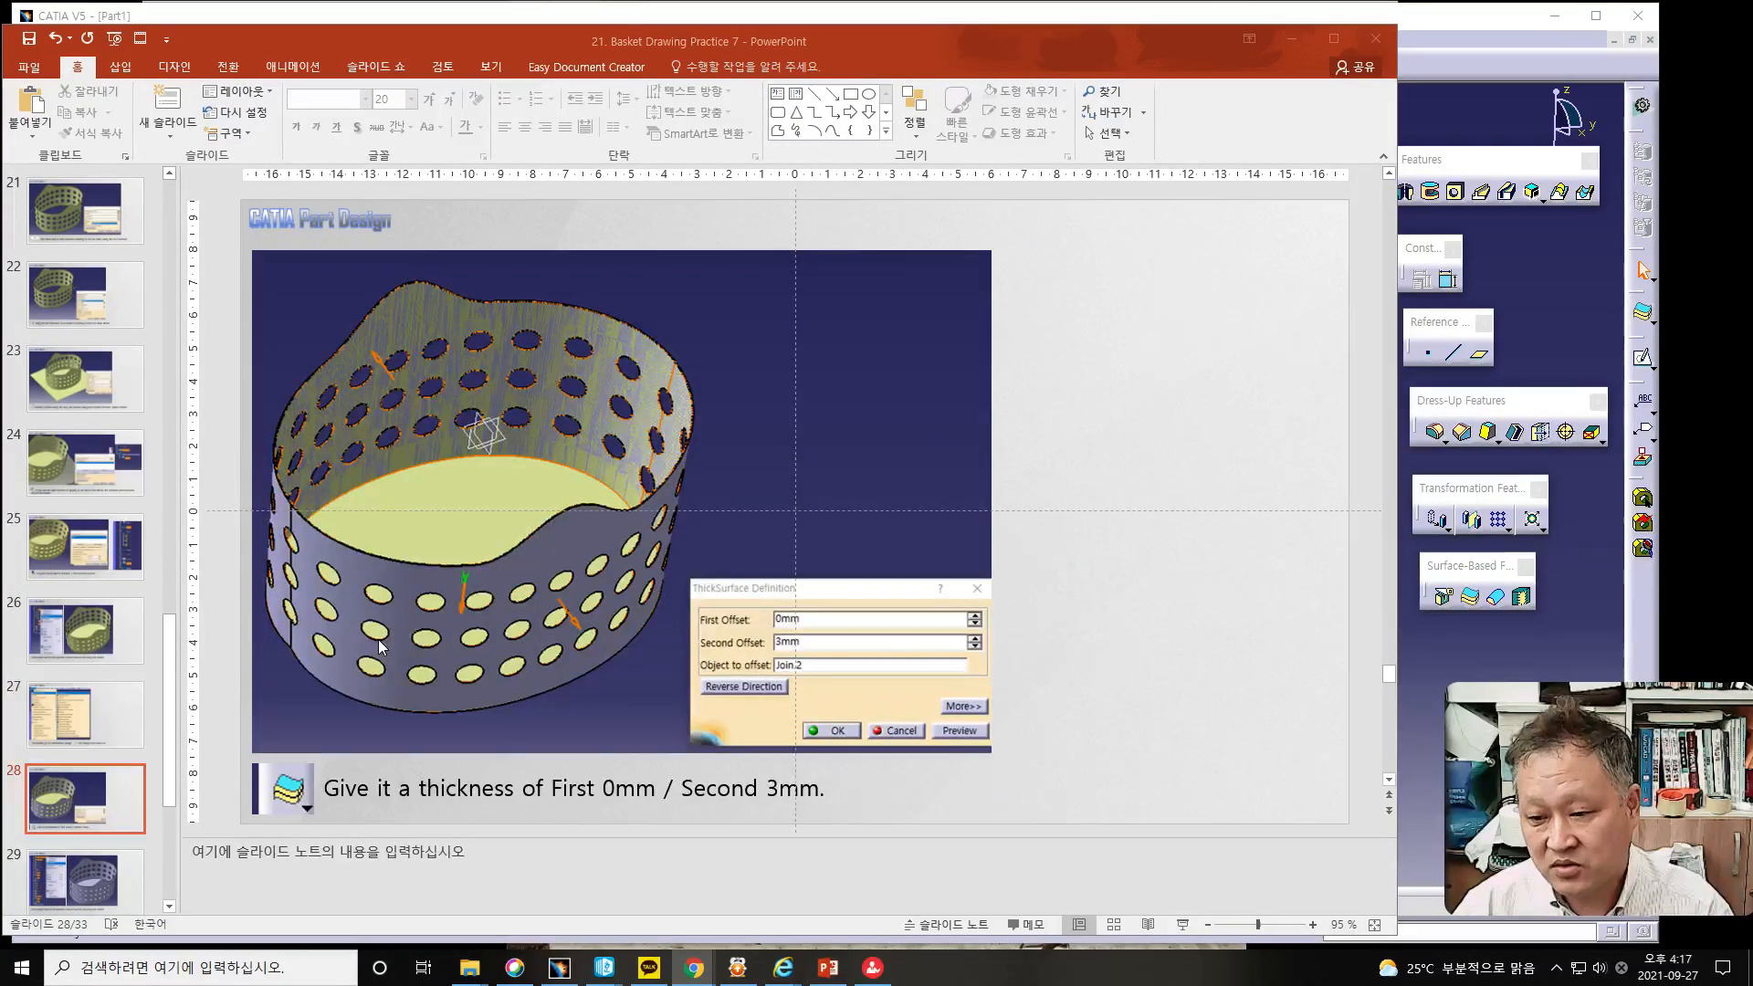
scroll(381, 646, down, 1)
scroll(381, 646, up, 1)
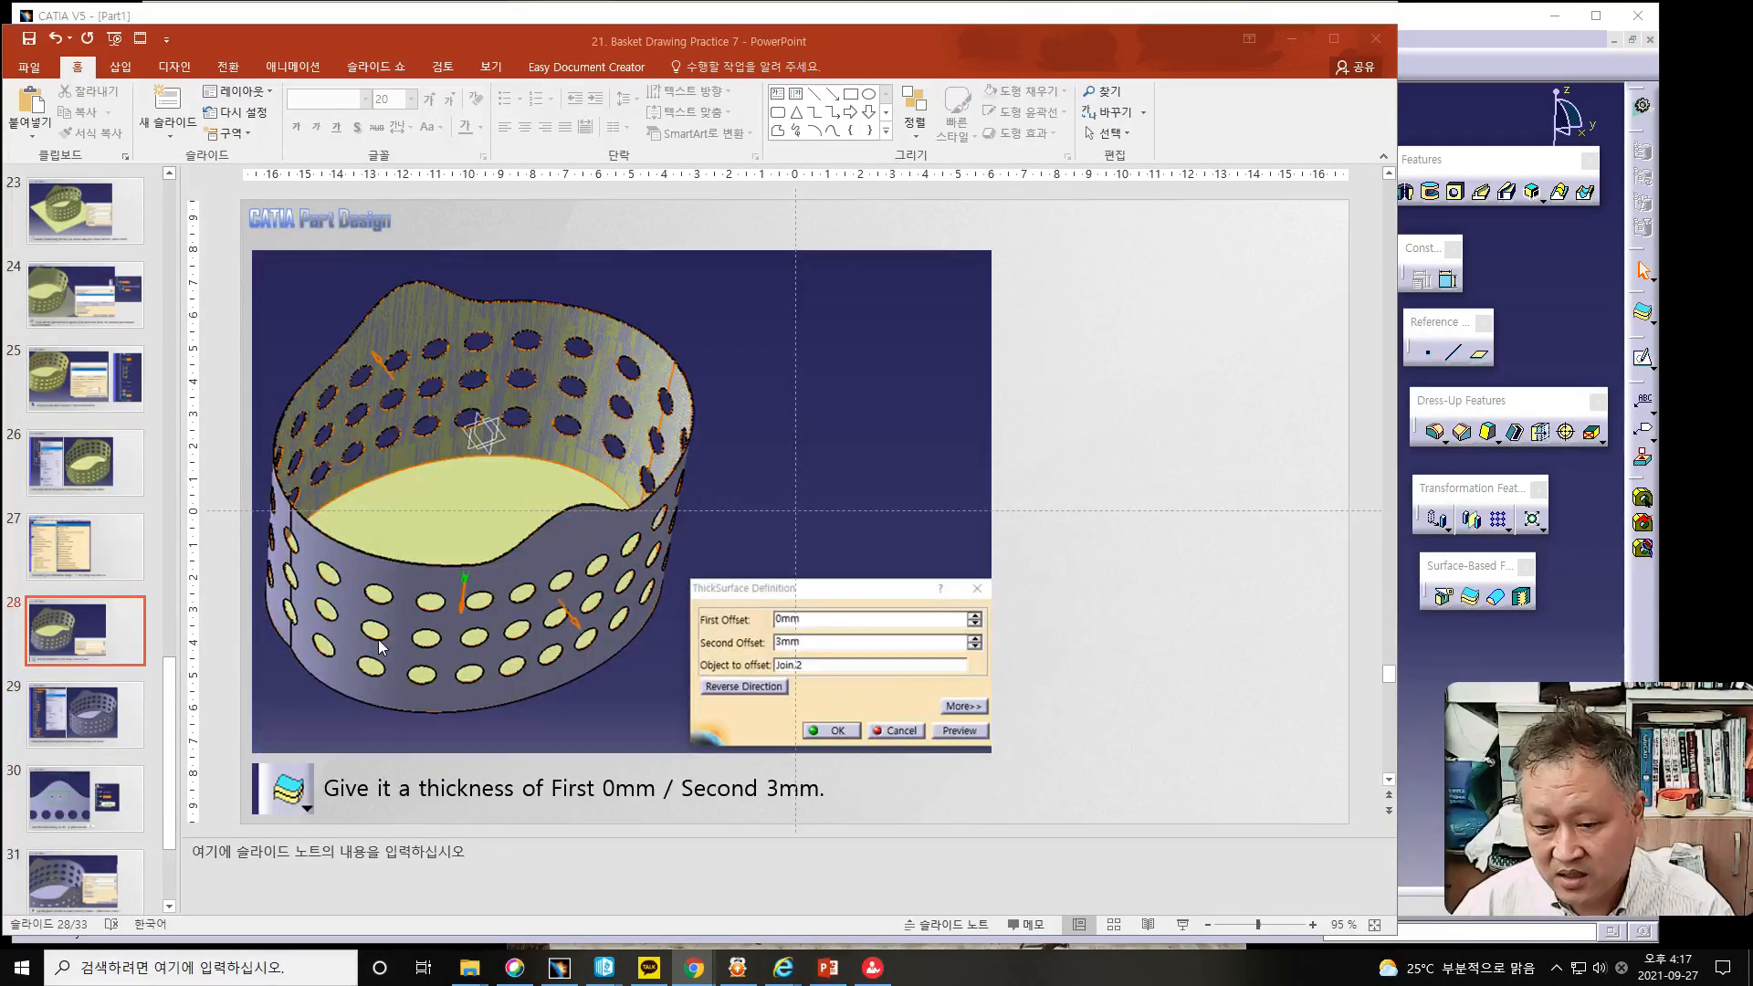
scroll(382, 646, down, 1)
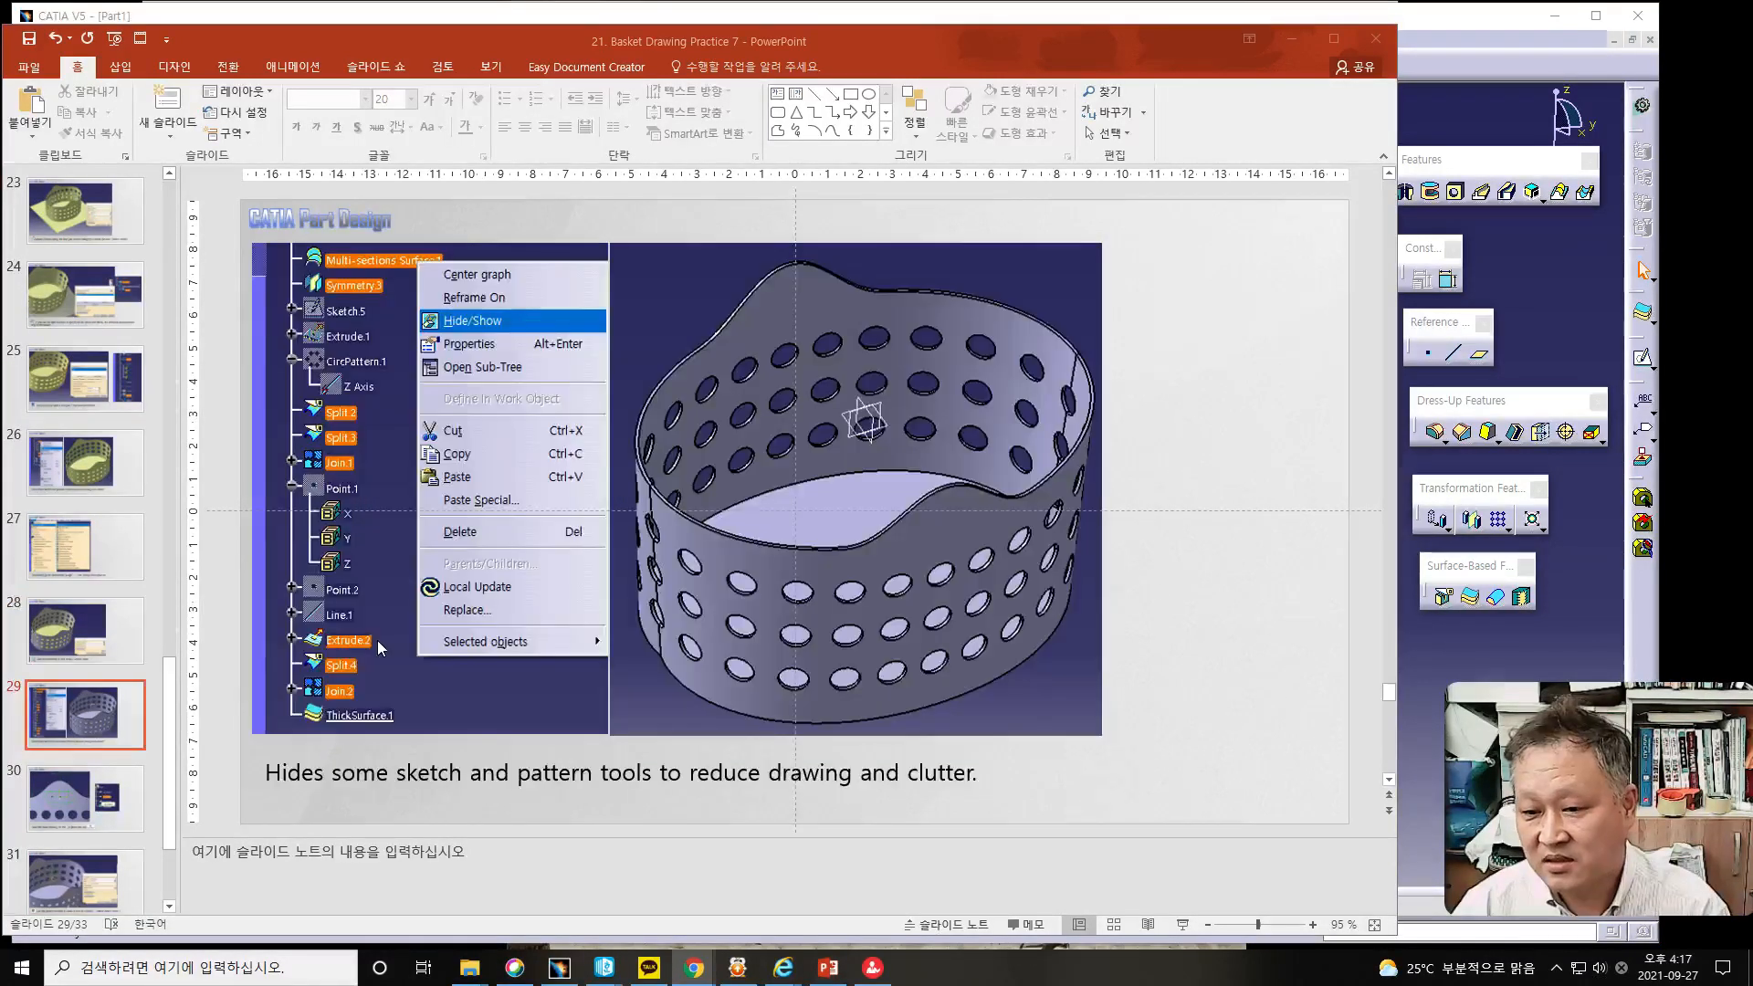
scroll(378, 642, down, 1)
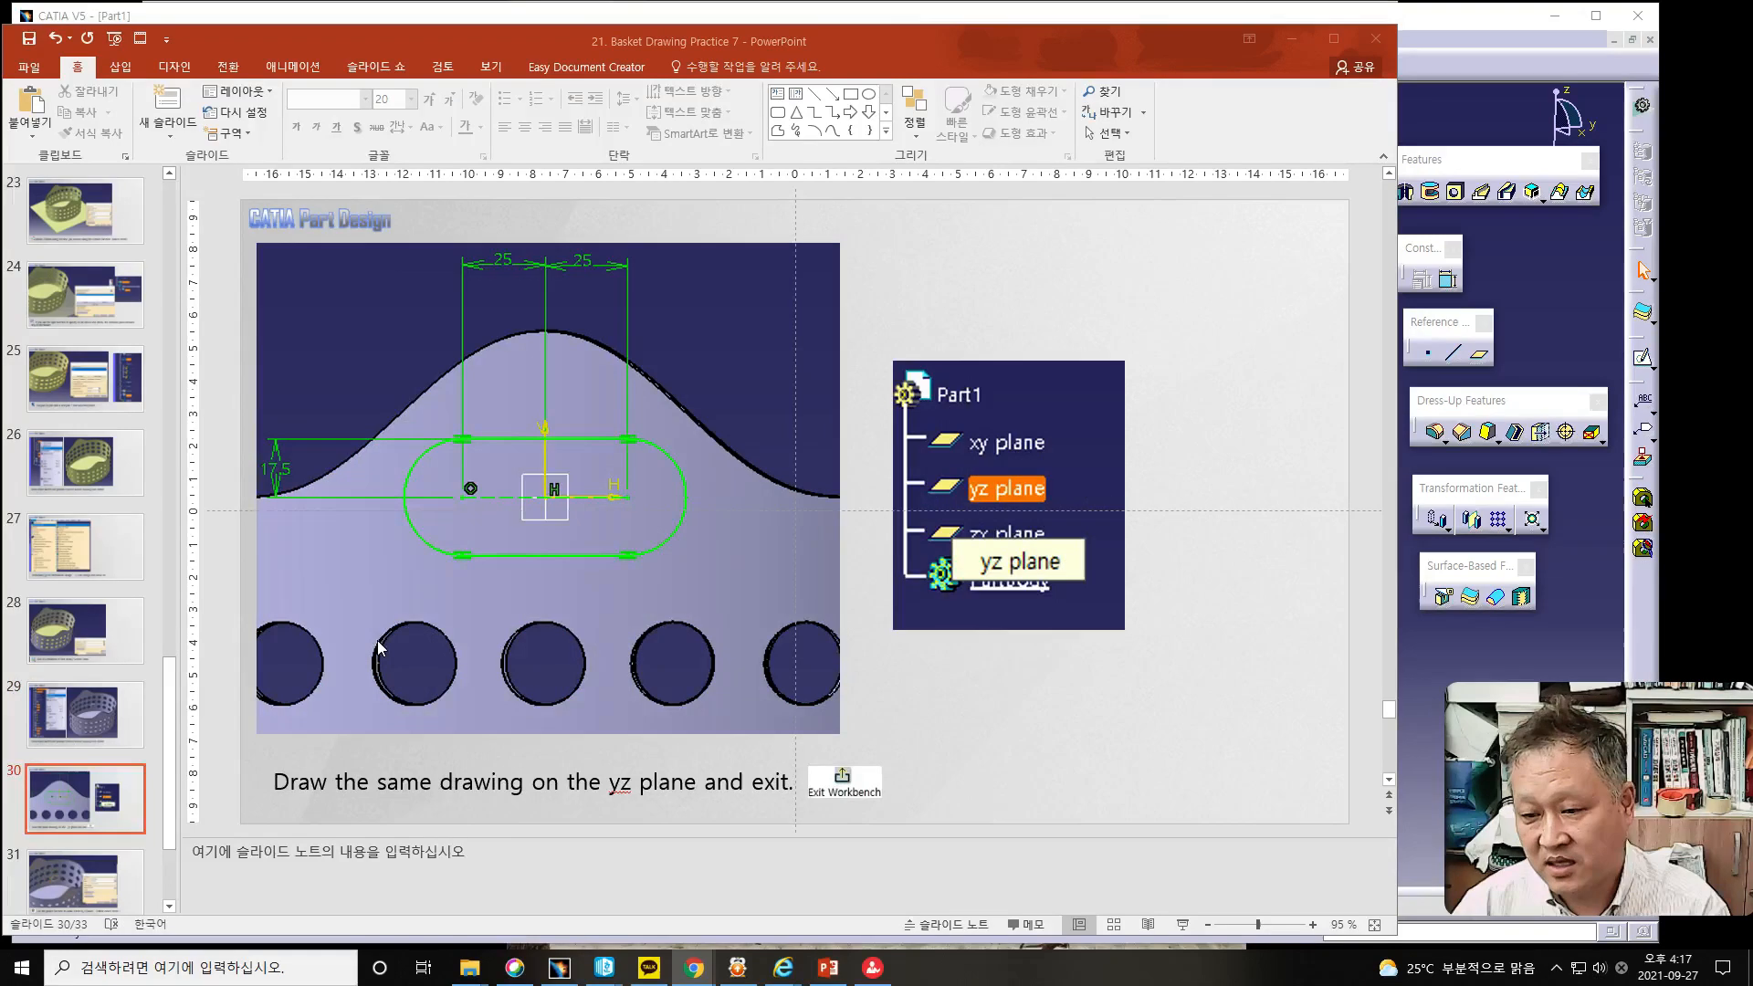
scroll(690, 544, down, 1)
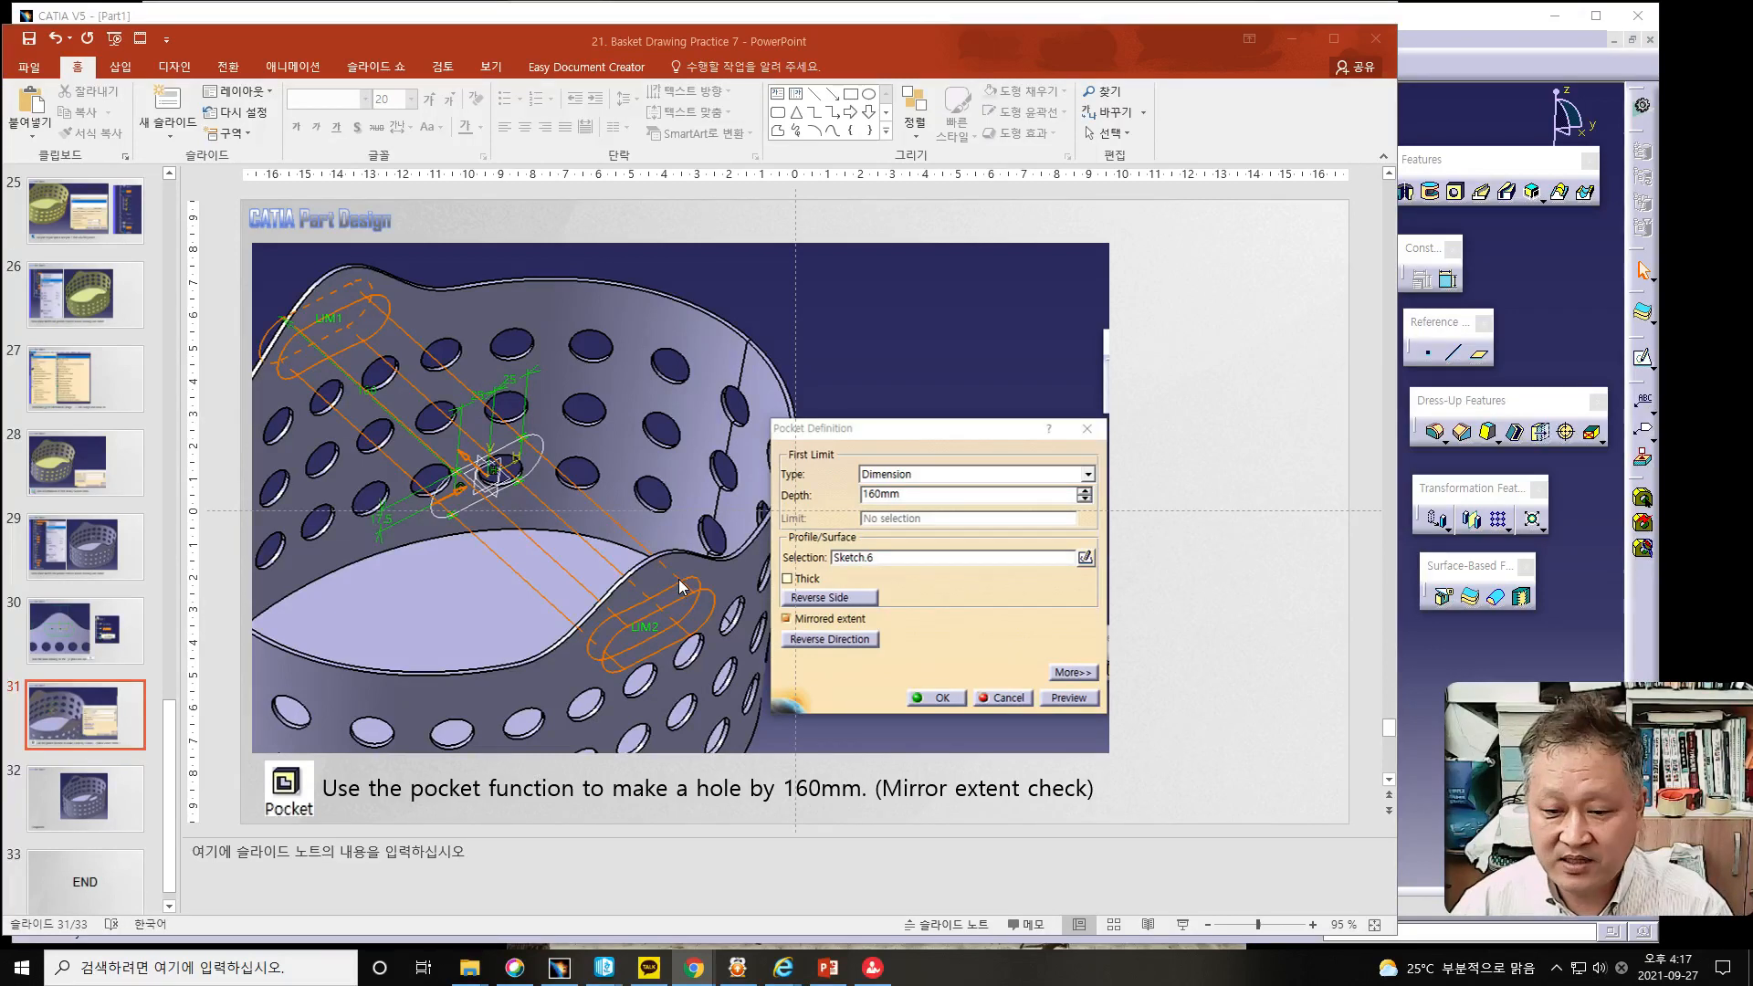
scroll(680, 585, down, 1)
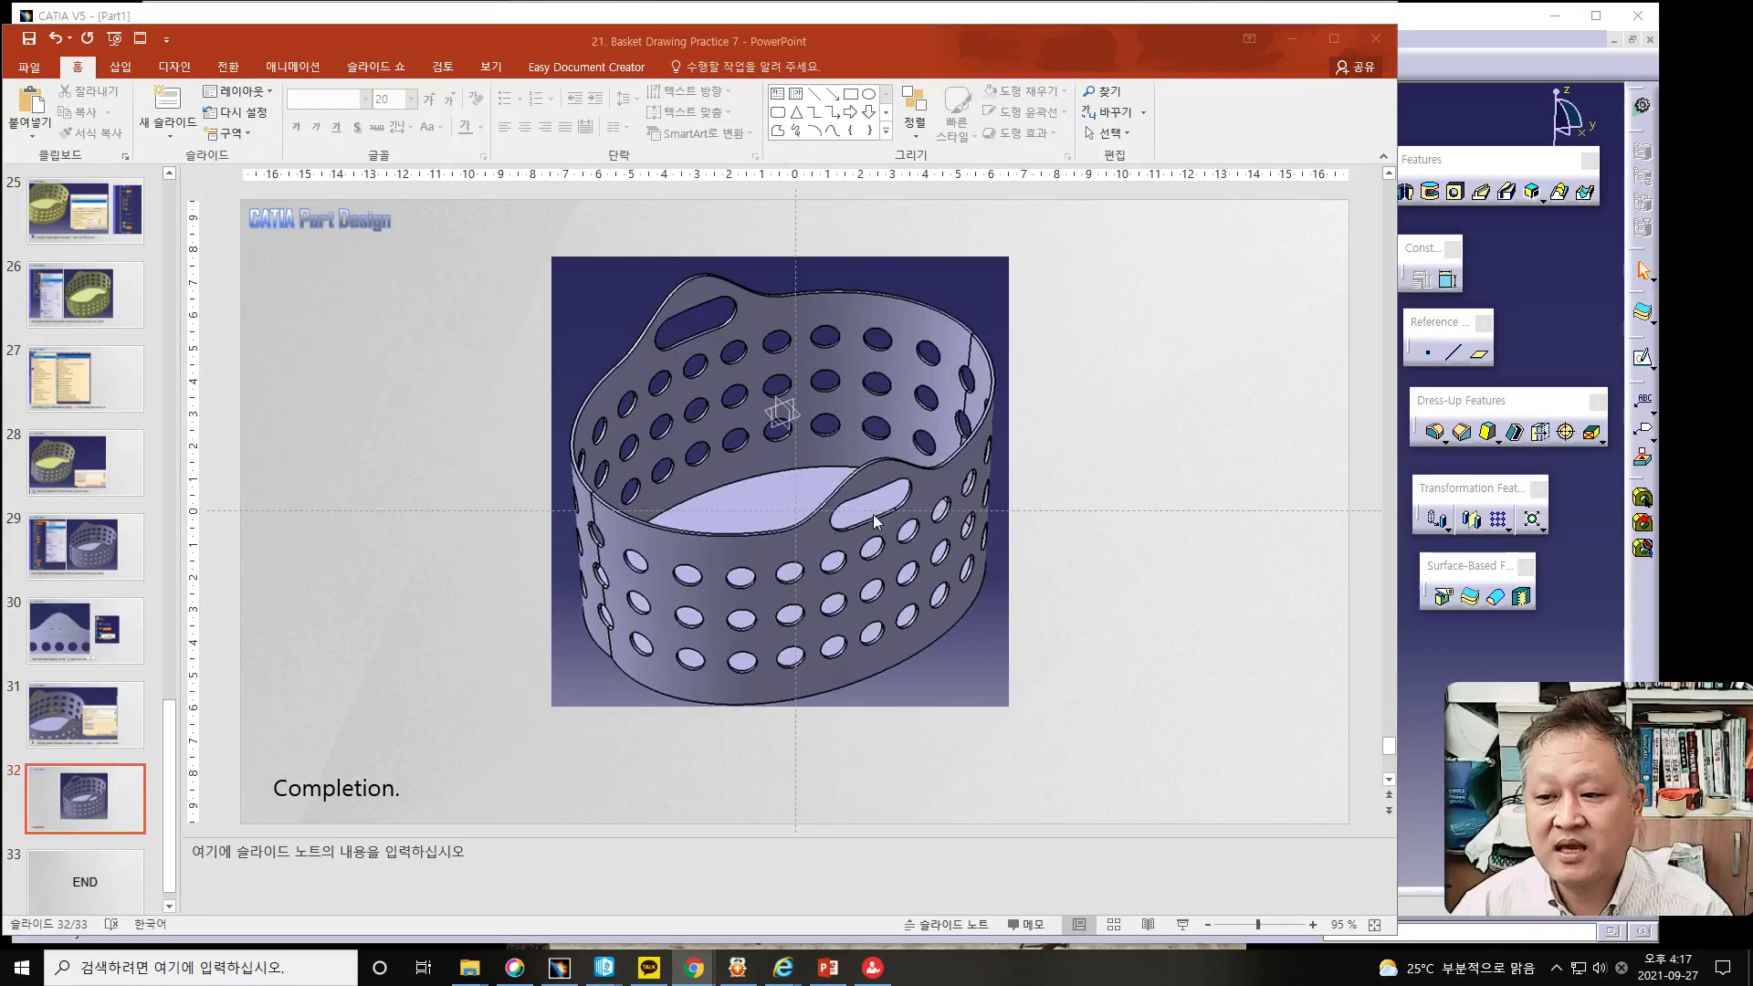